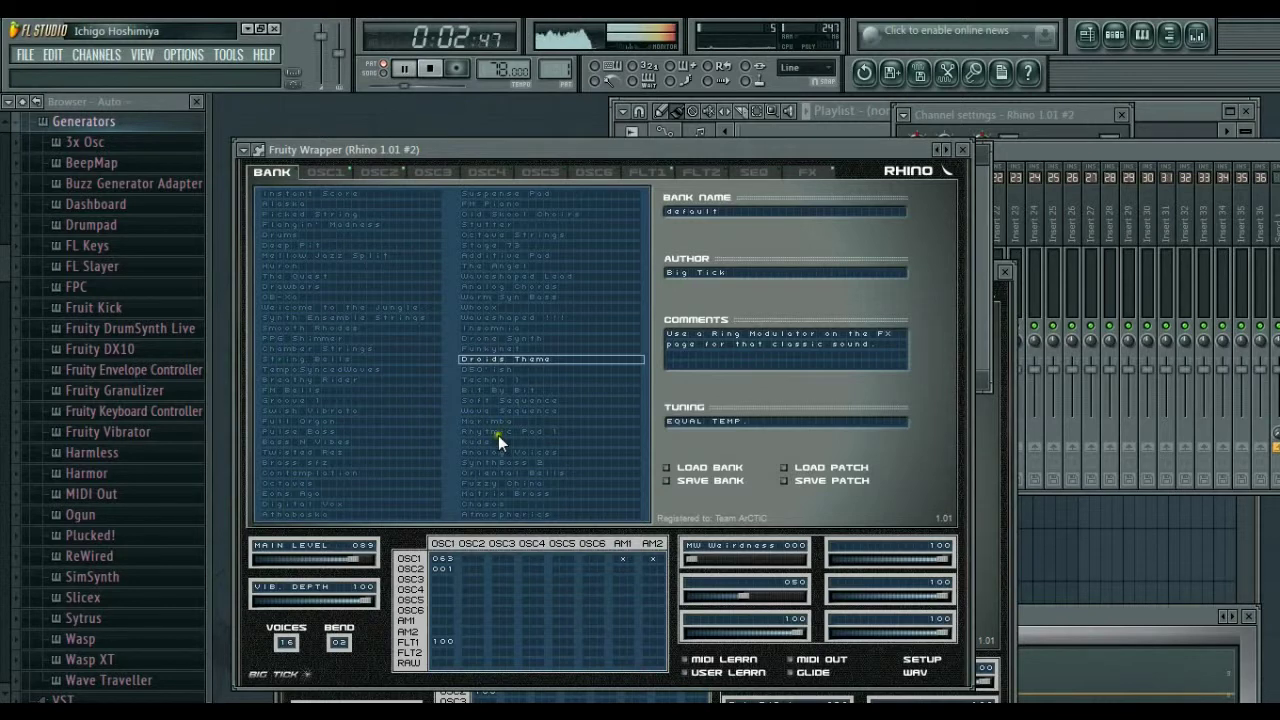
Step: Audition the Rude, Analog Voices, SynthBass 2 and Drone Synth presets in Rhino 1.01 #2, then close its window
left_click(498, 442)
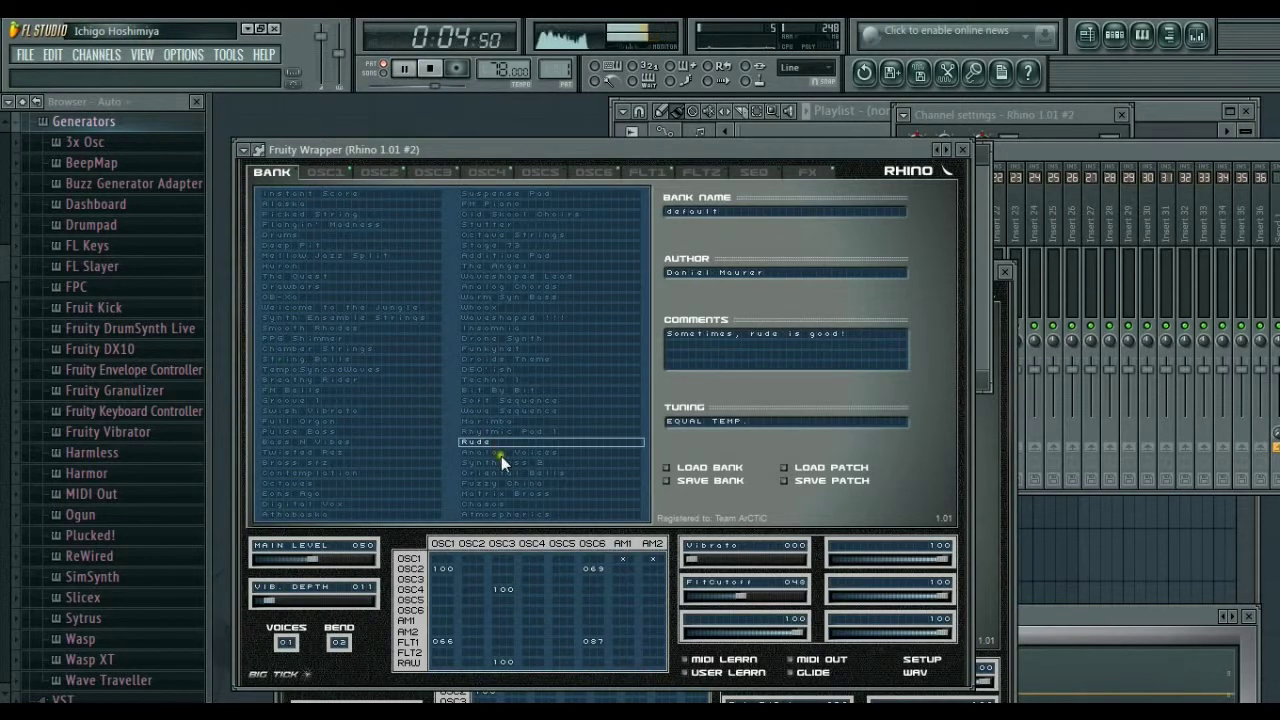
left_click(499, 455)
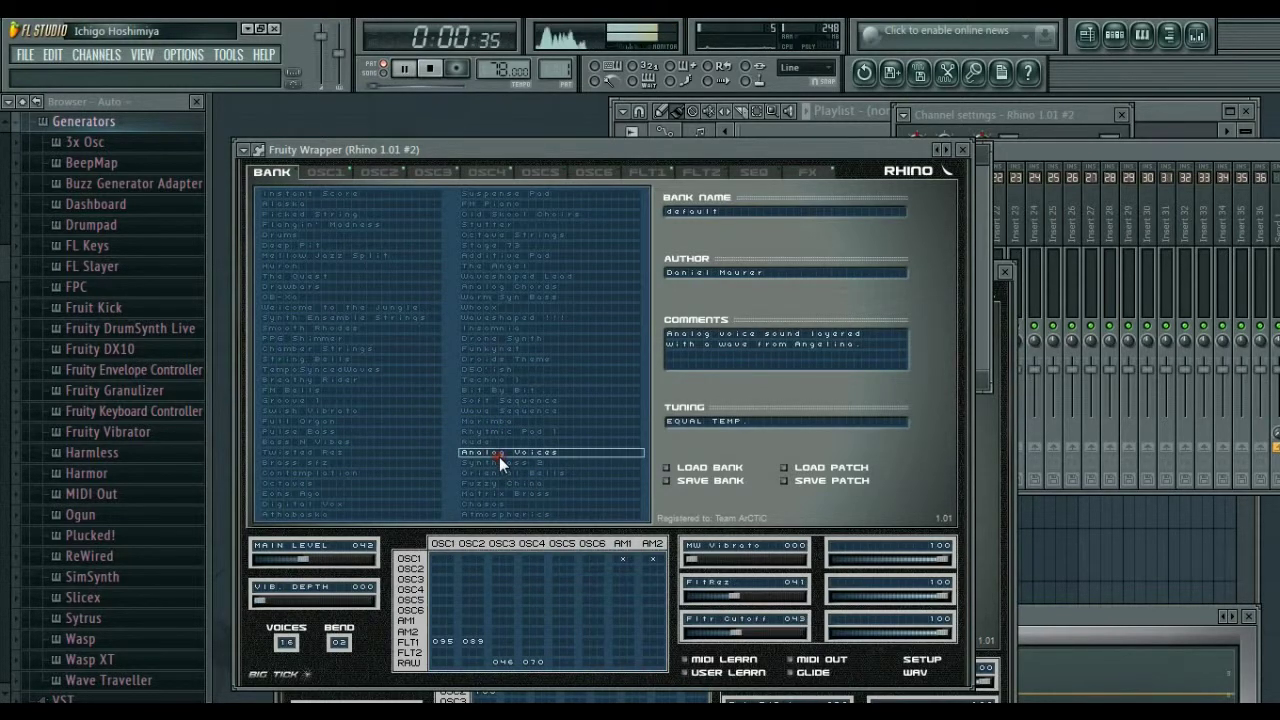
left_click(499, 462)
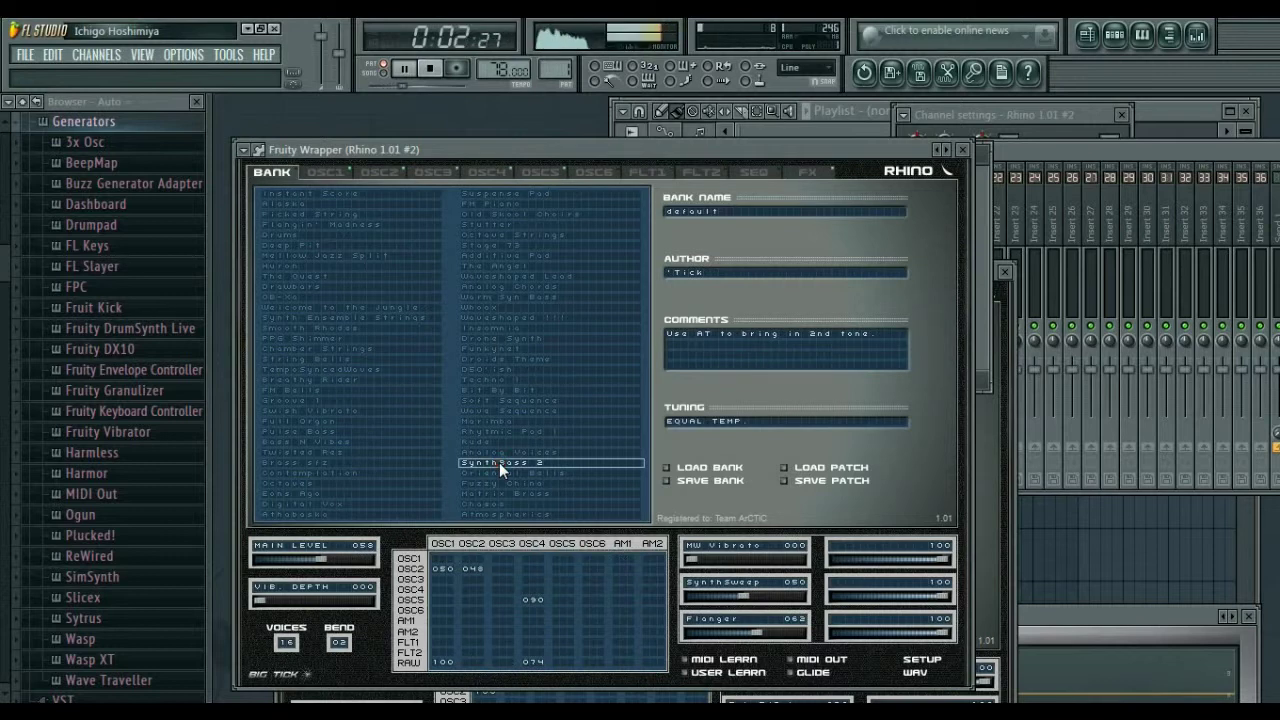
left_click(503, 340)
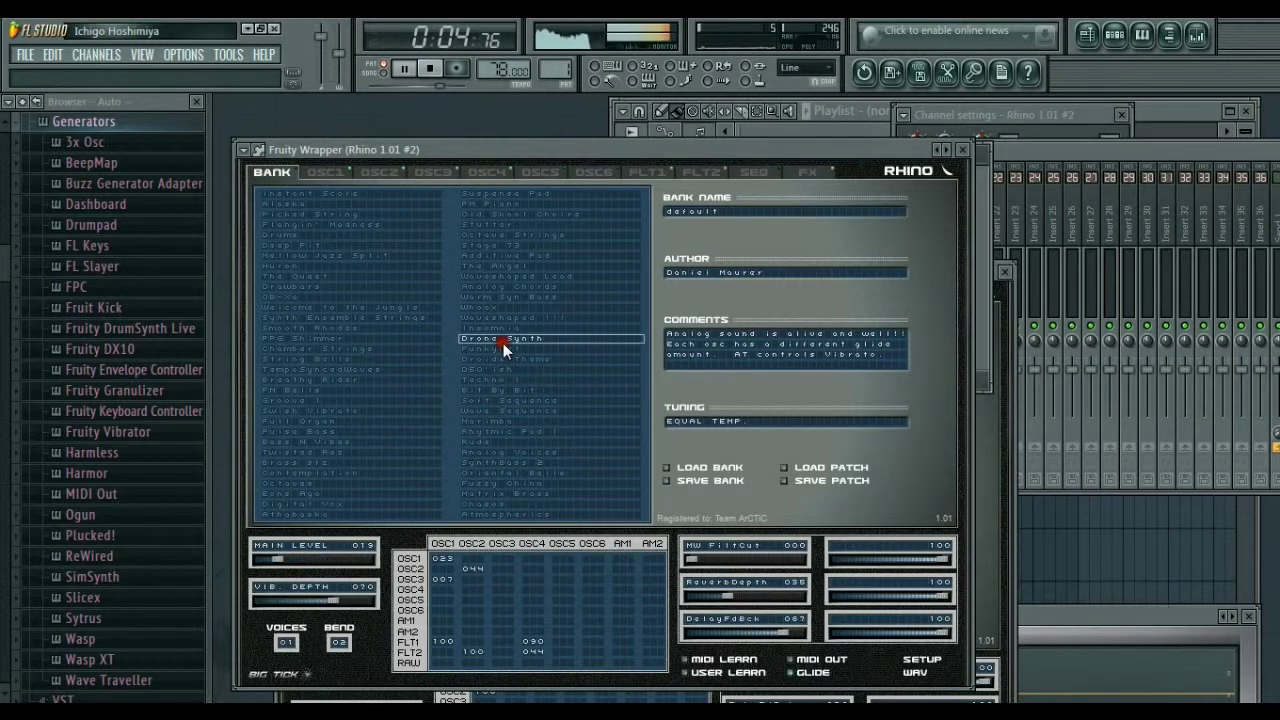
left_click(966, 148)
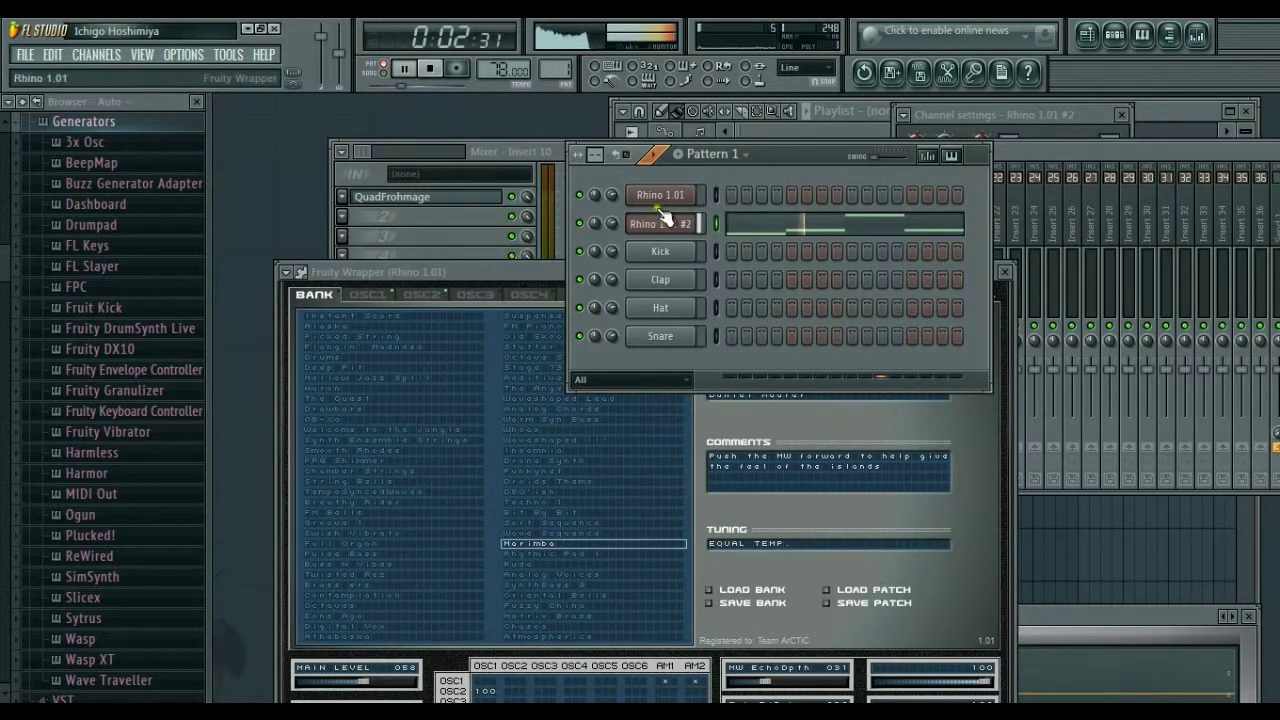
Step: Lower the stereo delay's dry/wet amount in the Rhino 1.01 effects and set the stereo reverb's dry/wet to 015
left_click_drag(549, 265, 556, 160)
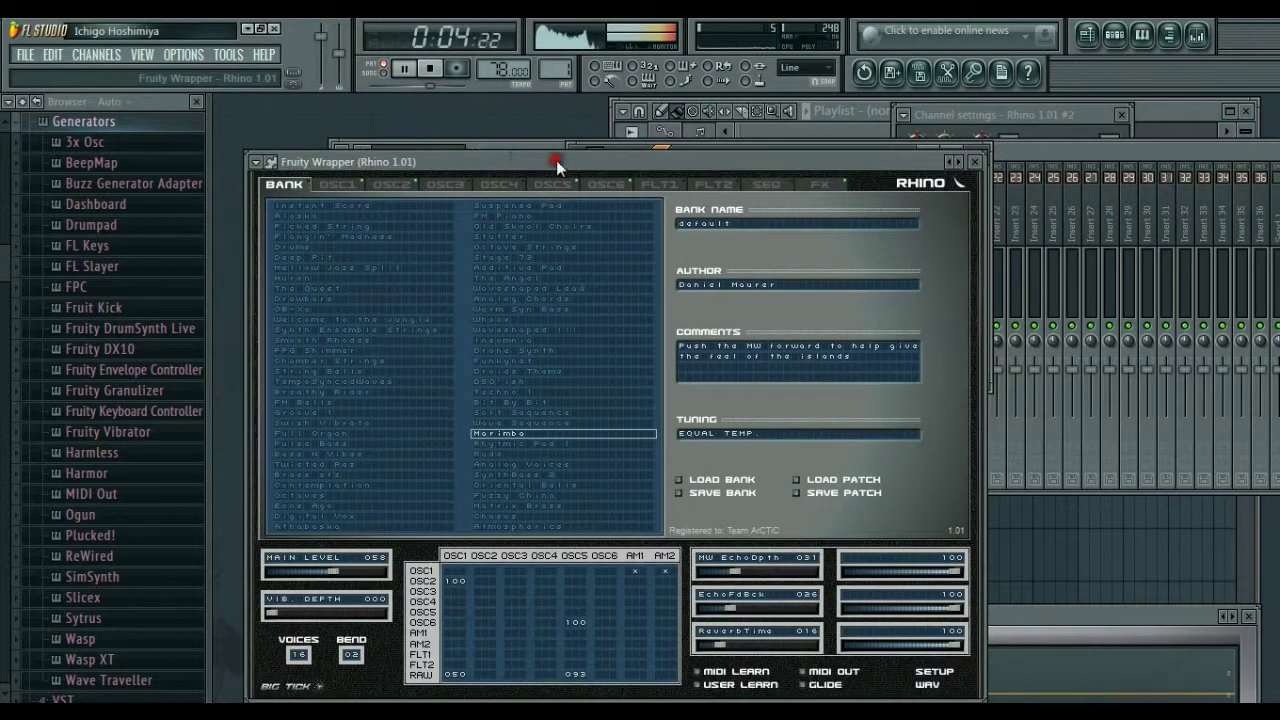
left_click(818, 181)
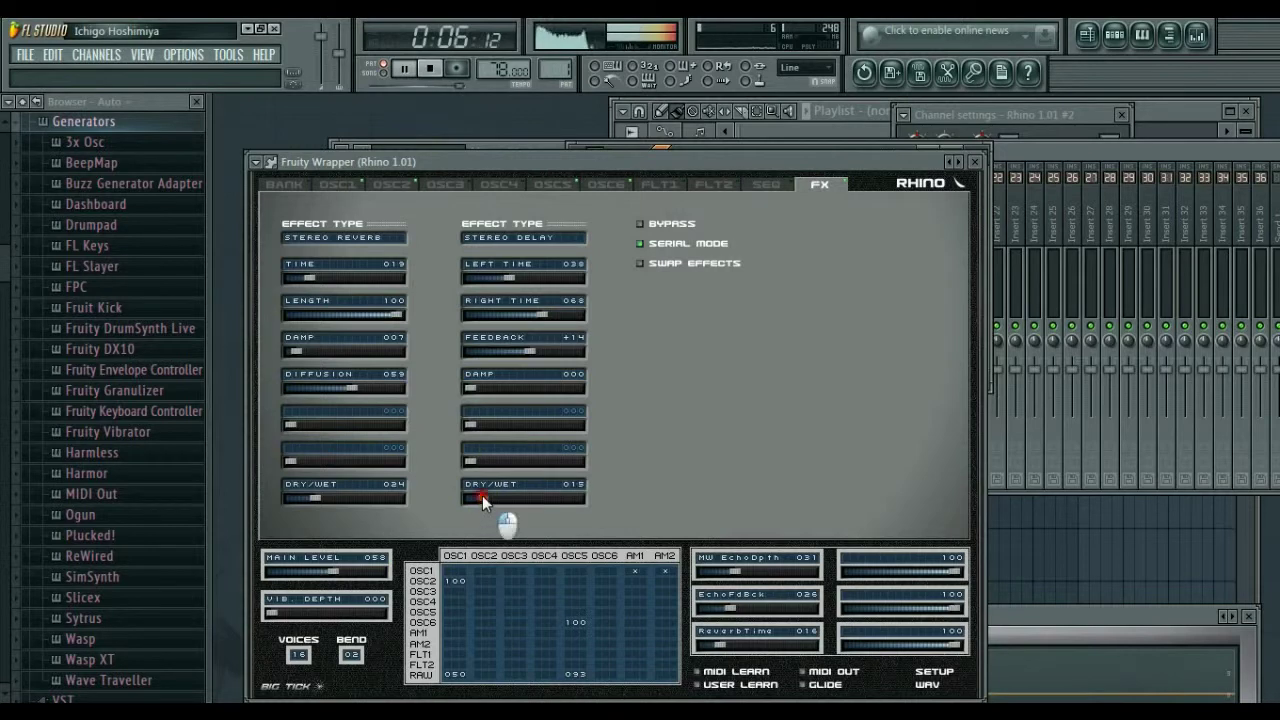
left_click_drag(482, 495, 474, 495)
left_click_drag(329, 495, 305, 498)
Step: Shorten the tail of oscillator 1's level envelope in Rhino 1.01, view oscillator 2's envelope and close the synth
left_click(318, 183)
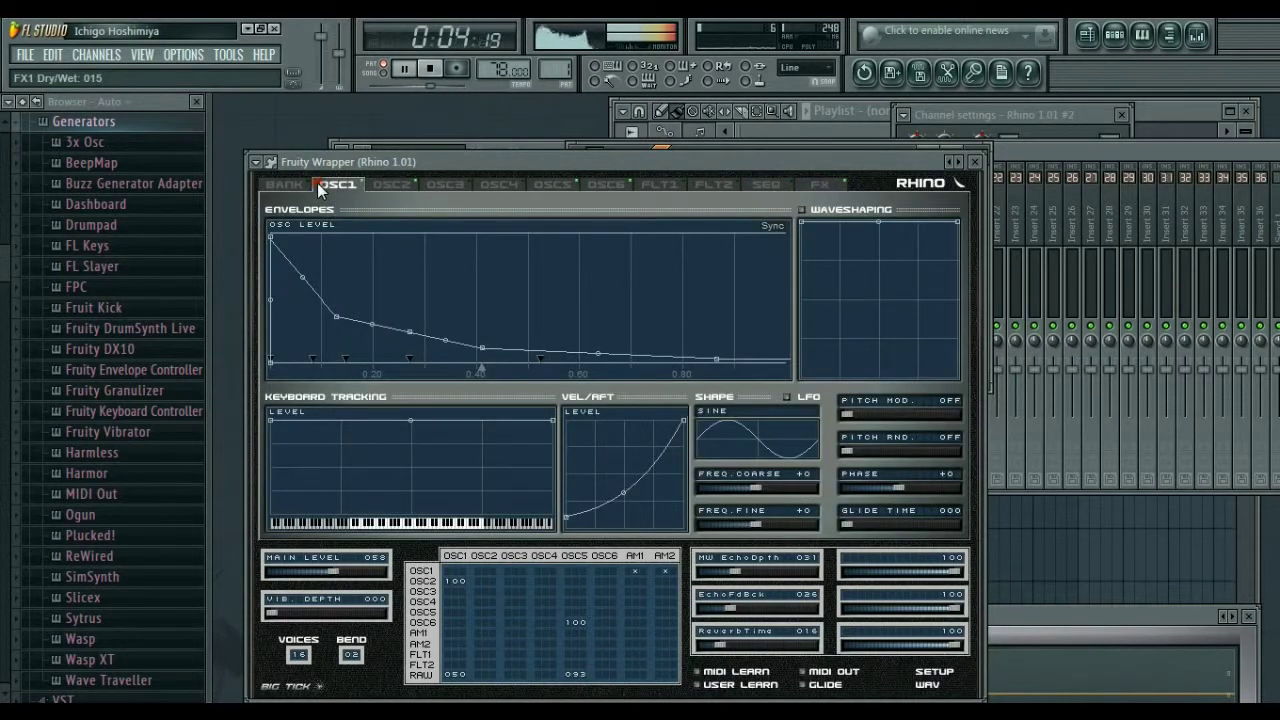
left_click_drag(719, 357, 690, 362)
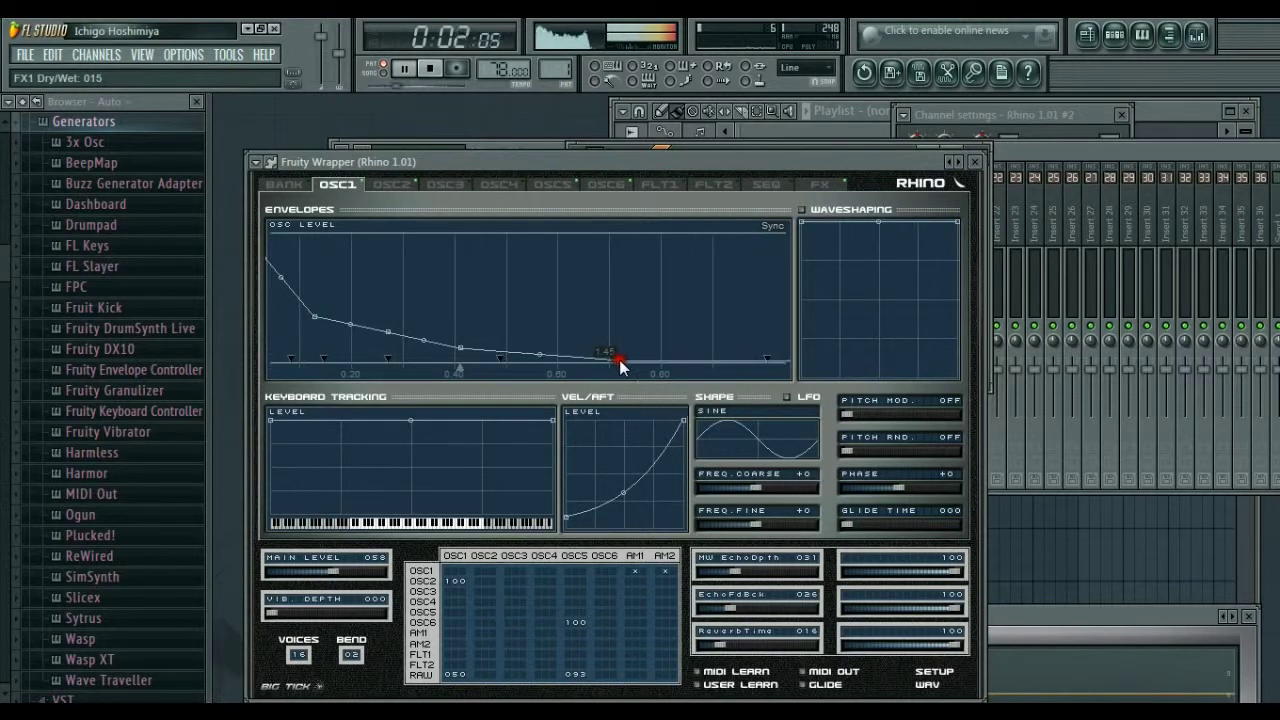
left_click(392, 184)
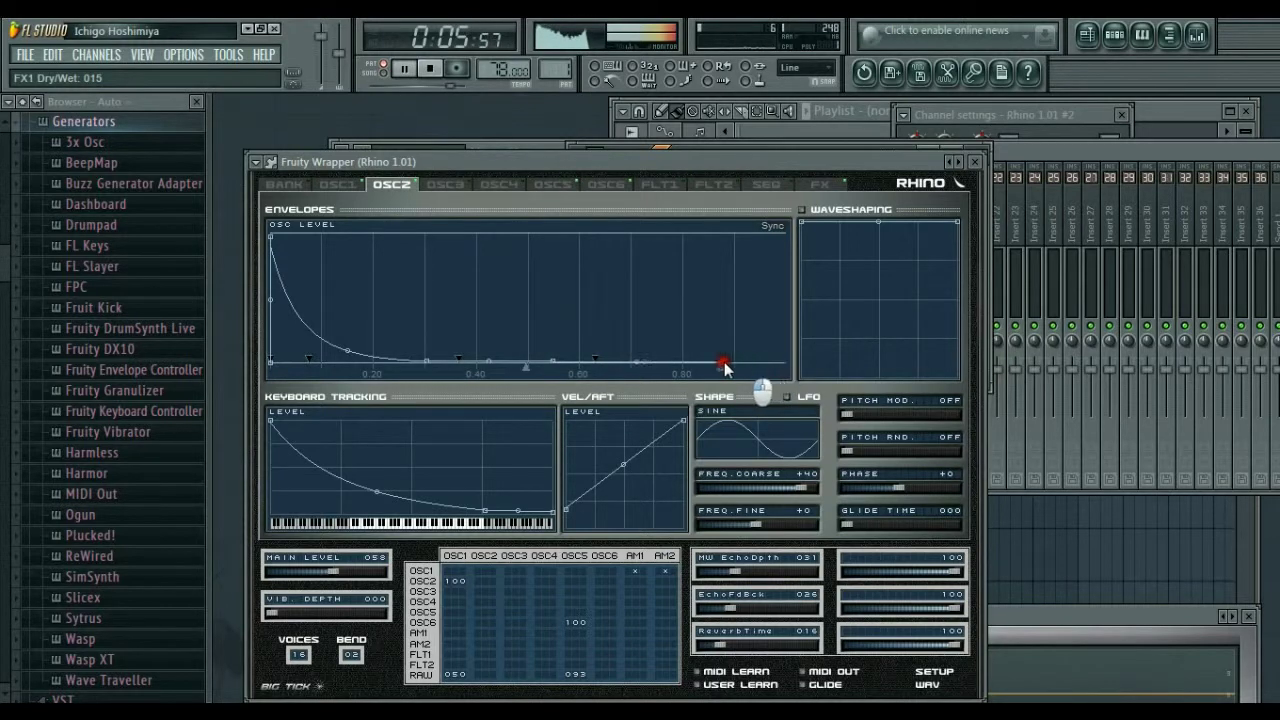
left_click(974, 164)
Step: Audition Matrix Brass, Contemplation and Brass sfz in Rhino 1.01 #2 and settle on the Bass N Vibes preset
left_click(692, 230)
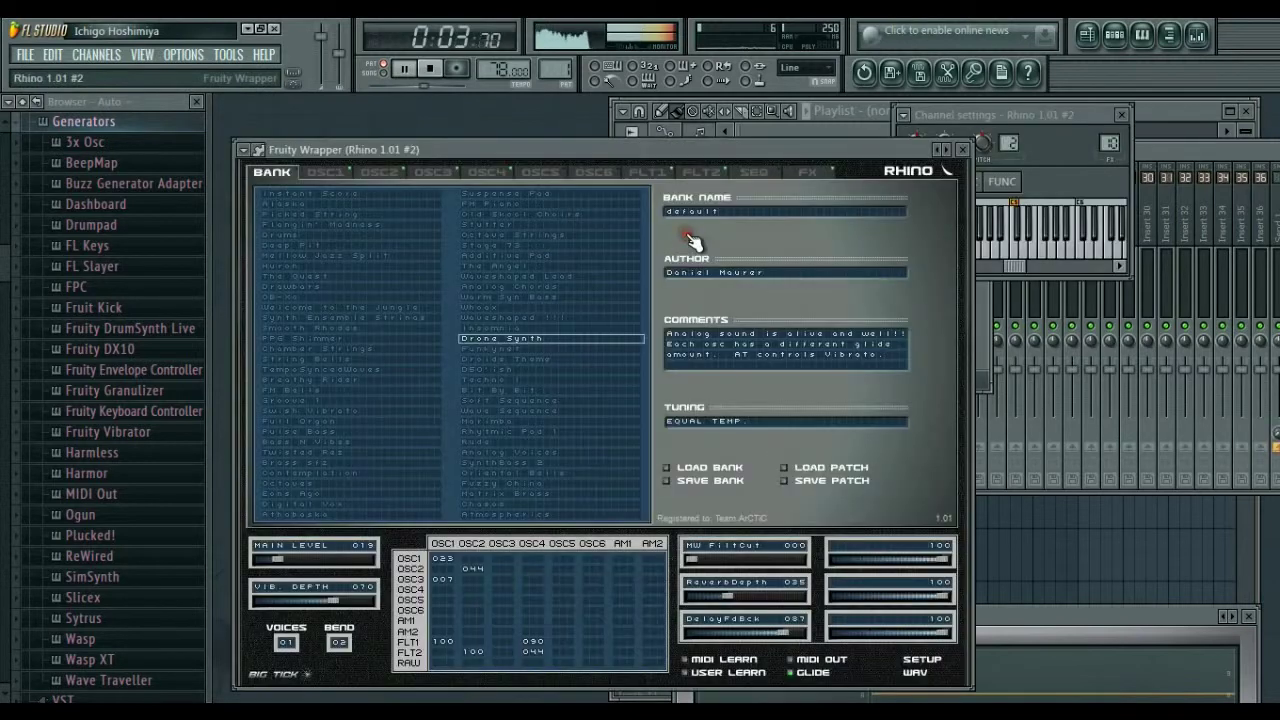
left_click(521, 495)
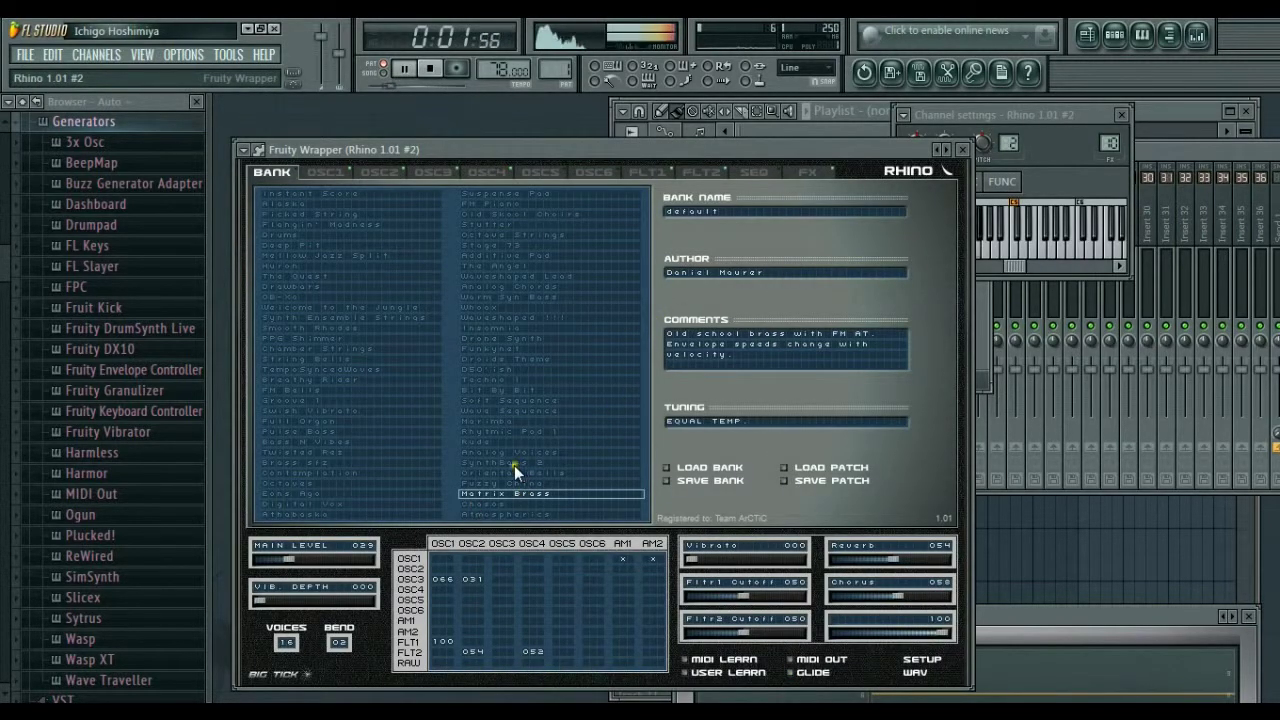
left_click(384, 473)
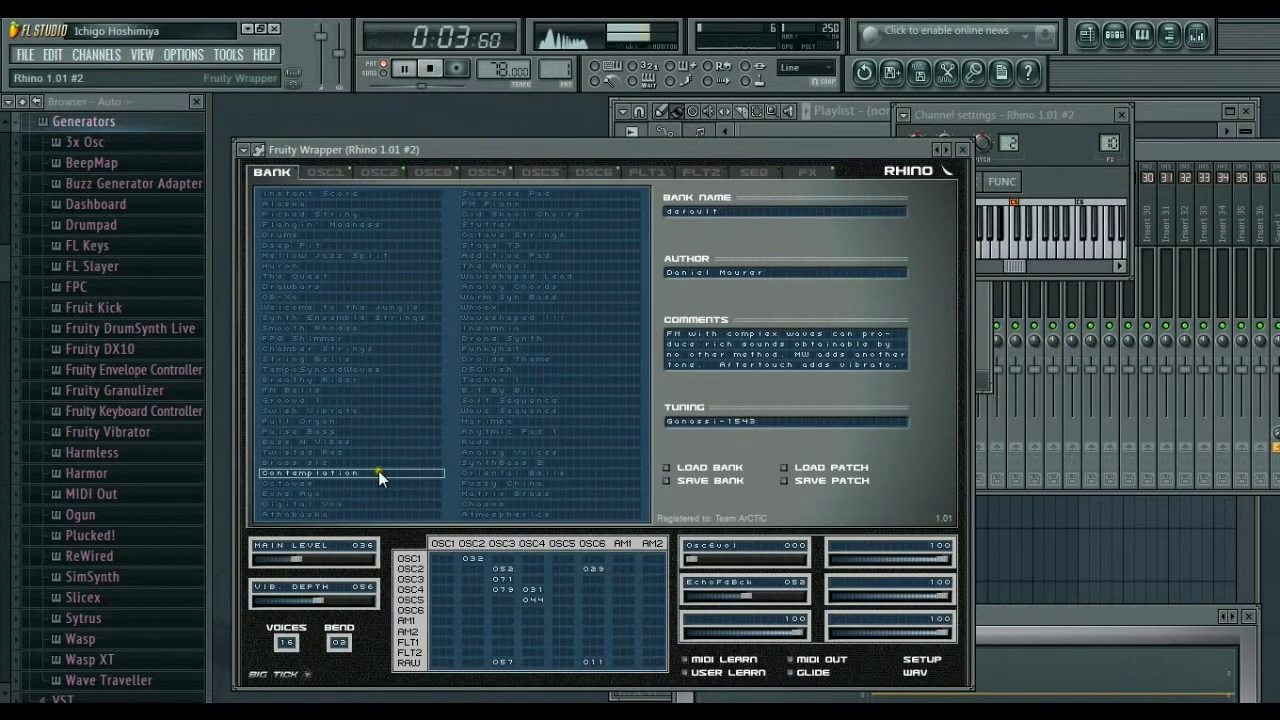
left_click(367, 464)
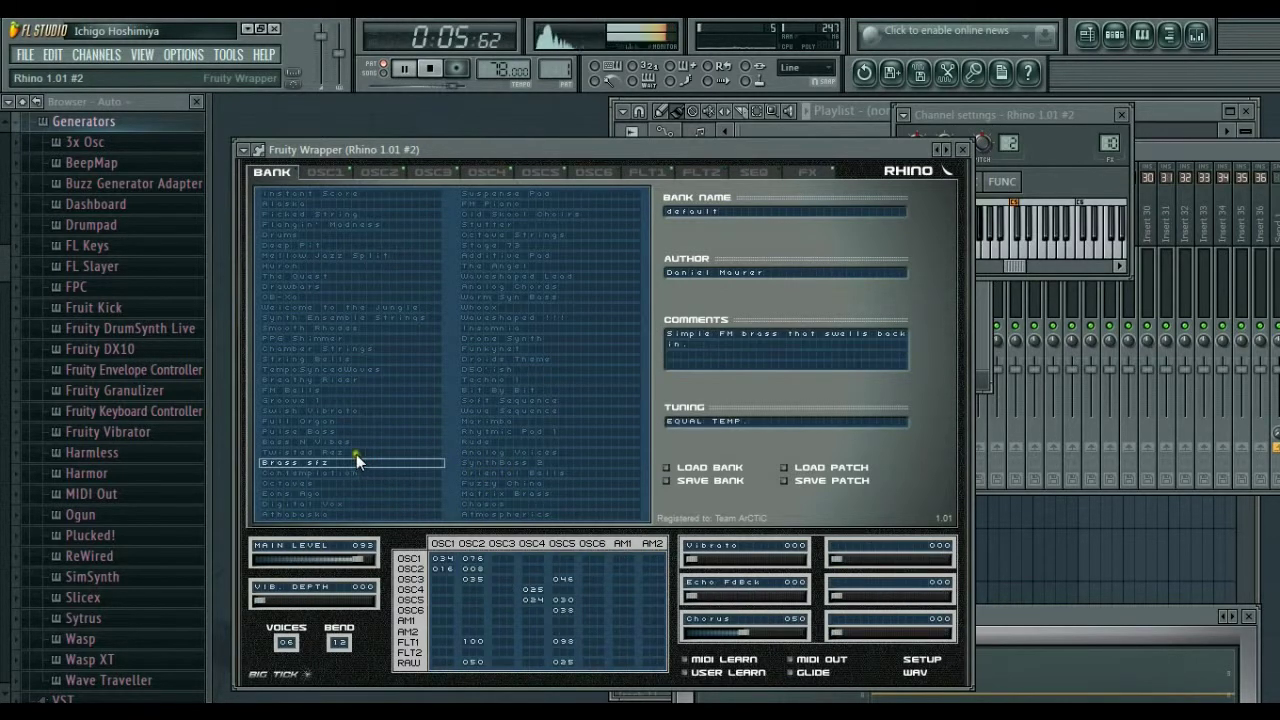
left_click(355, 443)
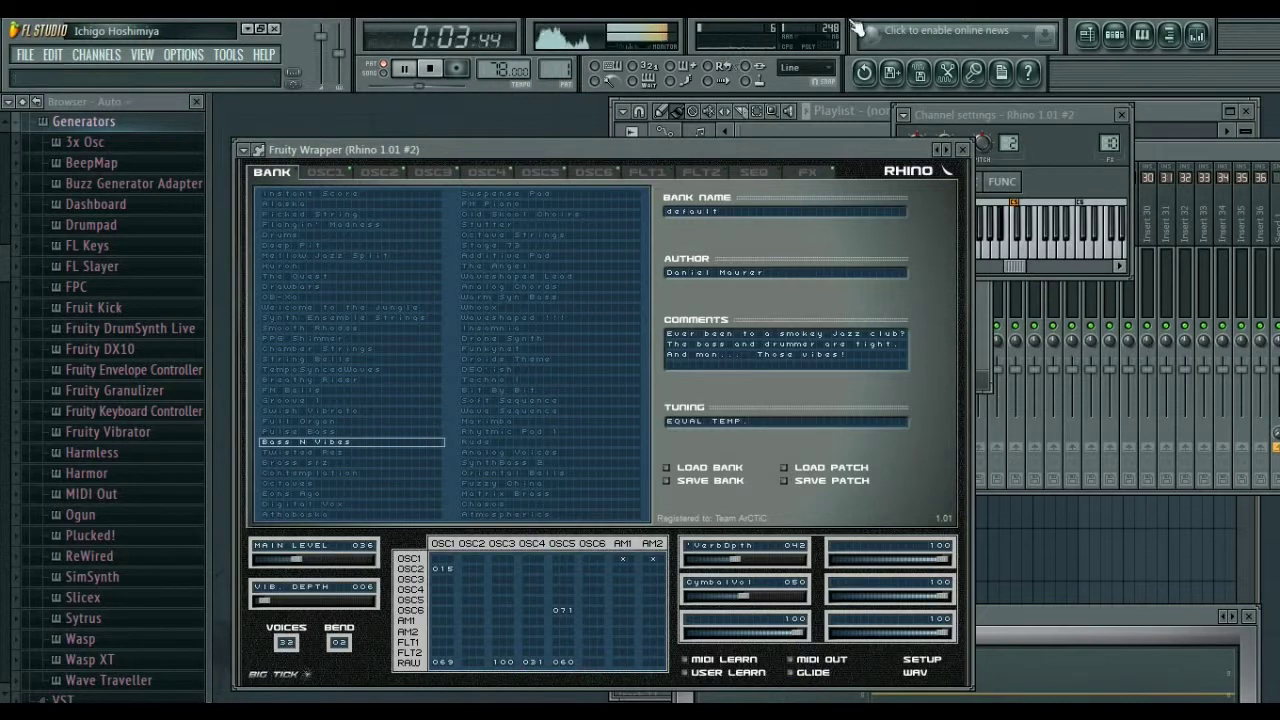
Step: Try the Deep Pit and Mellow Jazz Split presets in Rhino 1.01 and lower its channel volume to 50%
left_click(1113, 37)
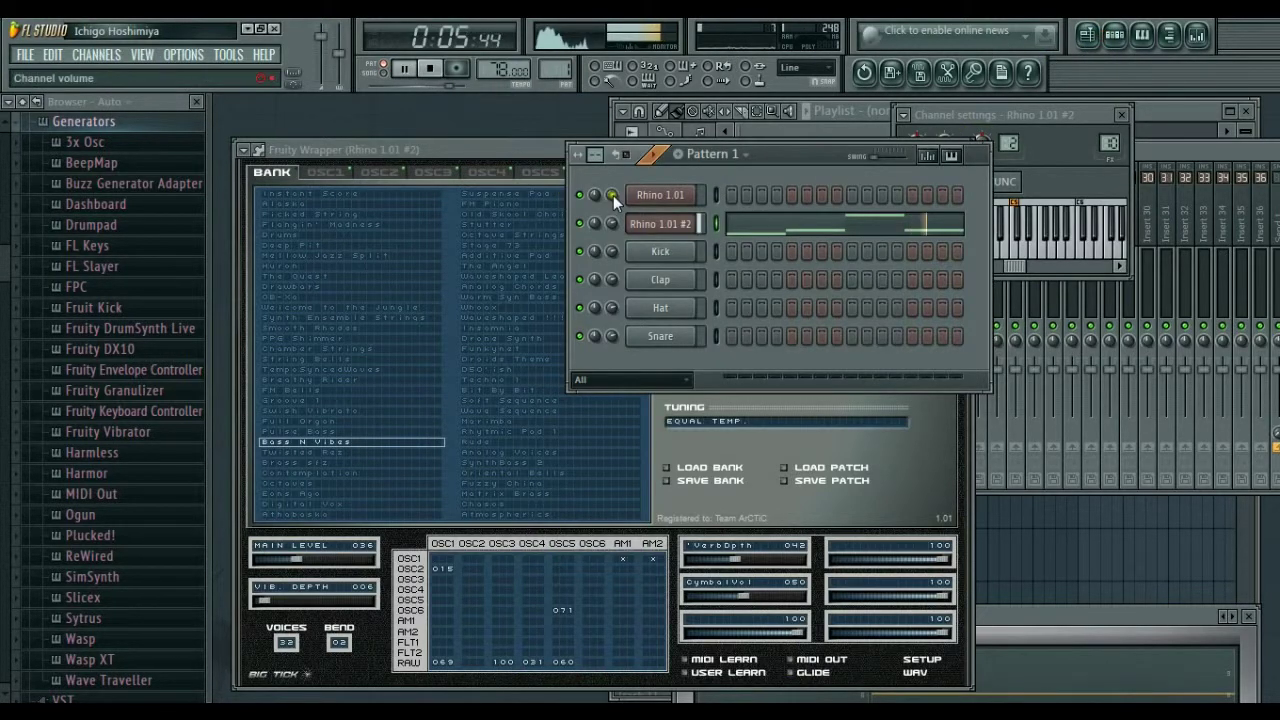
left_click(664, 198)
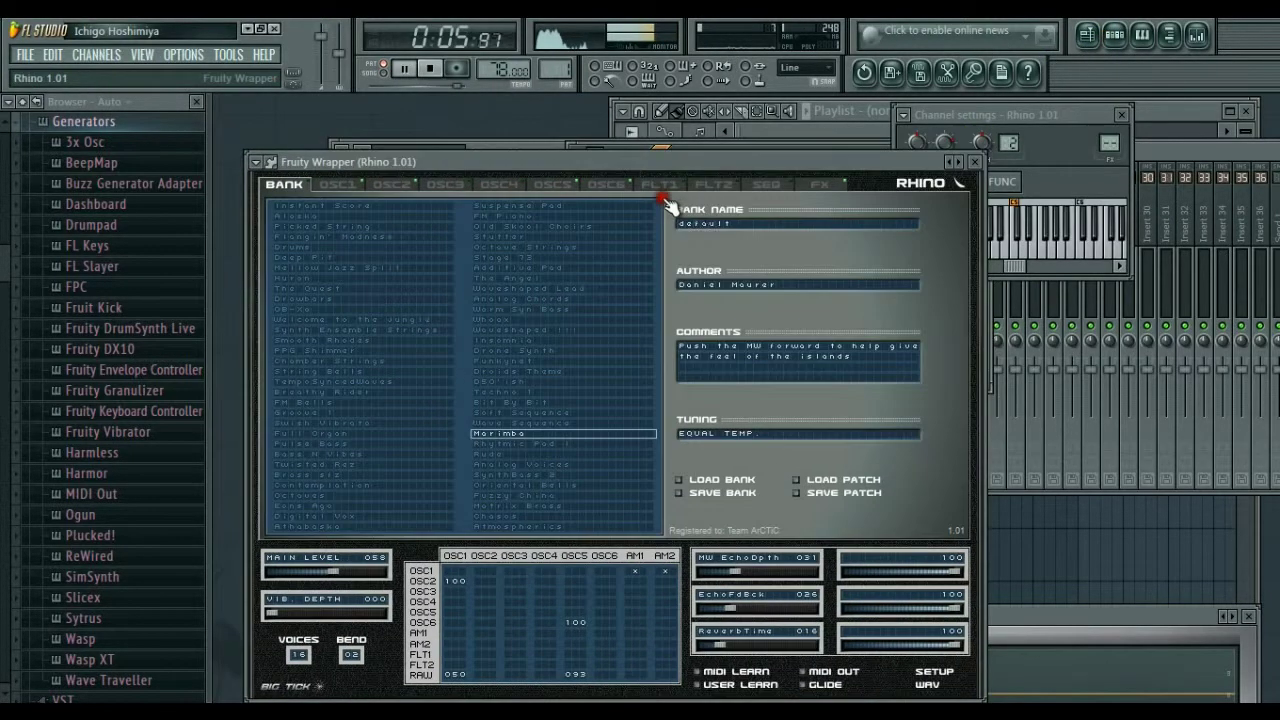
left_click(334, 261)
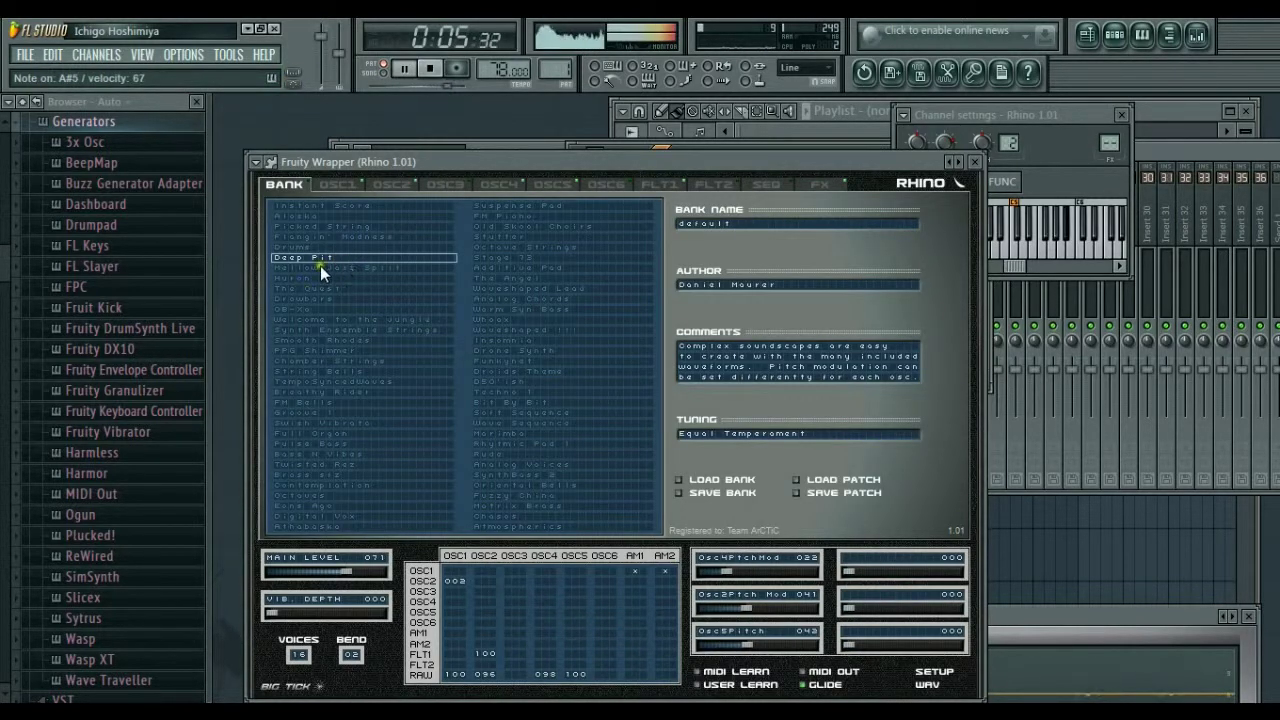
left_click(320, 266)
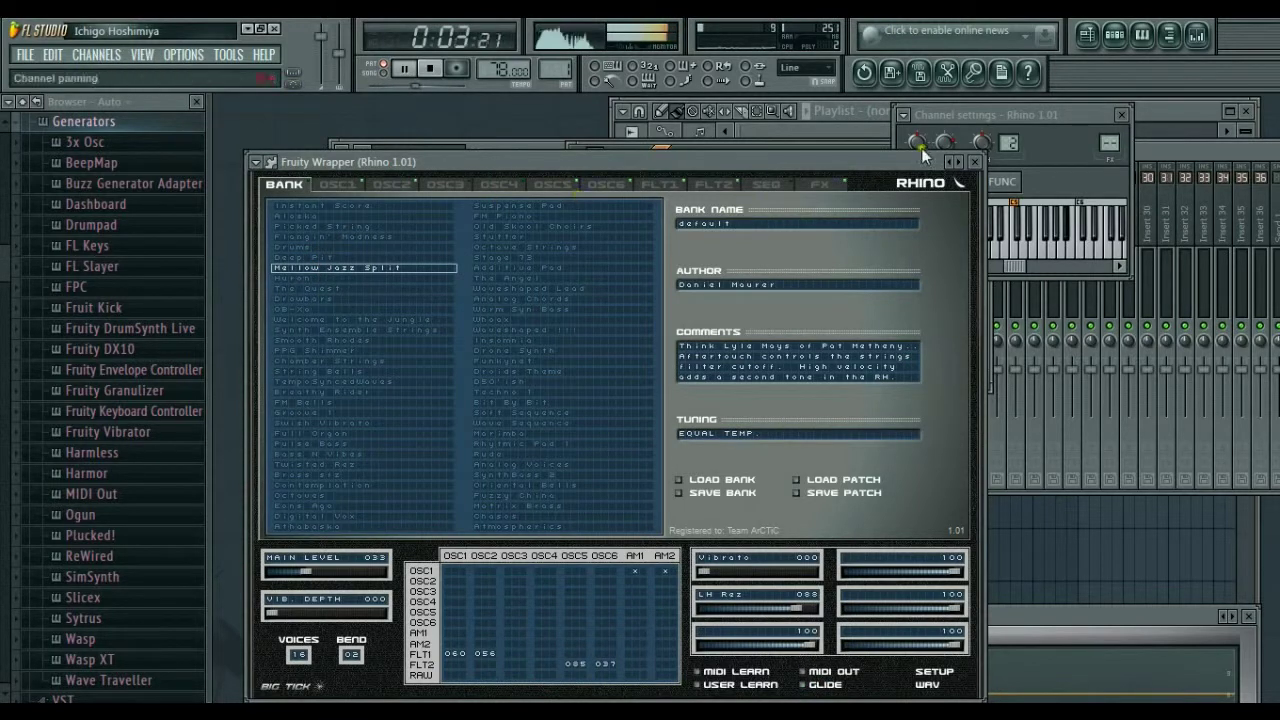
left_click(977, 161)
left_click(608, 258)
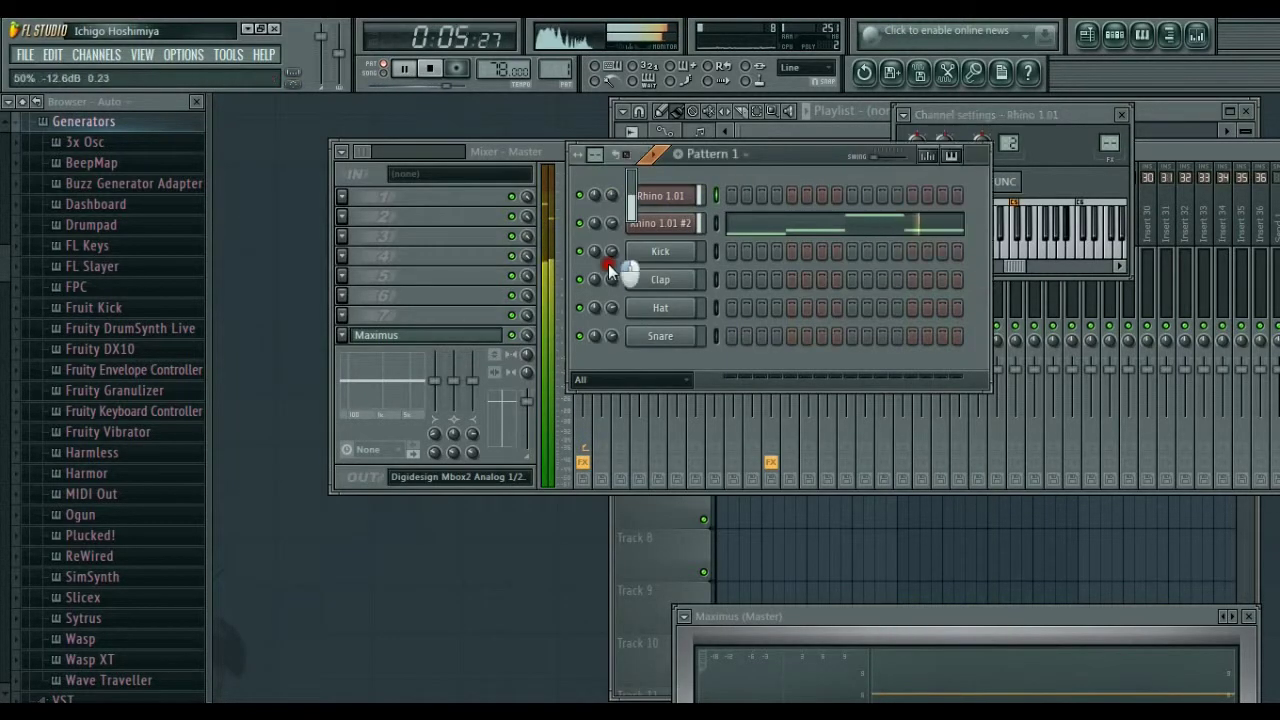
Step: Open the piano roll for the Rhino 1.01 channel and place a short A#5 note at the start of bar 1
right_click(645, 203)
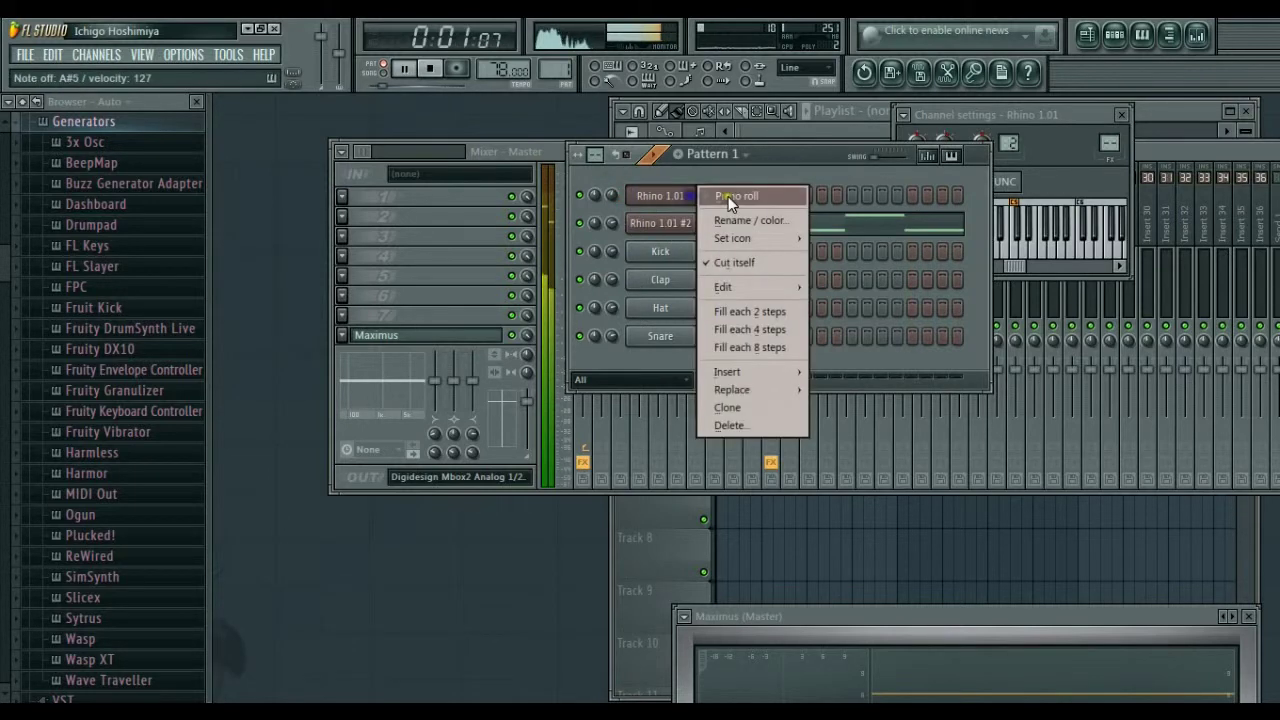
left_click(728, 198)
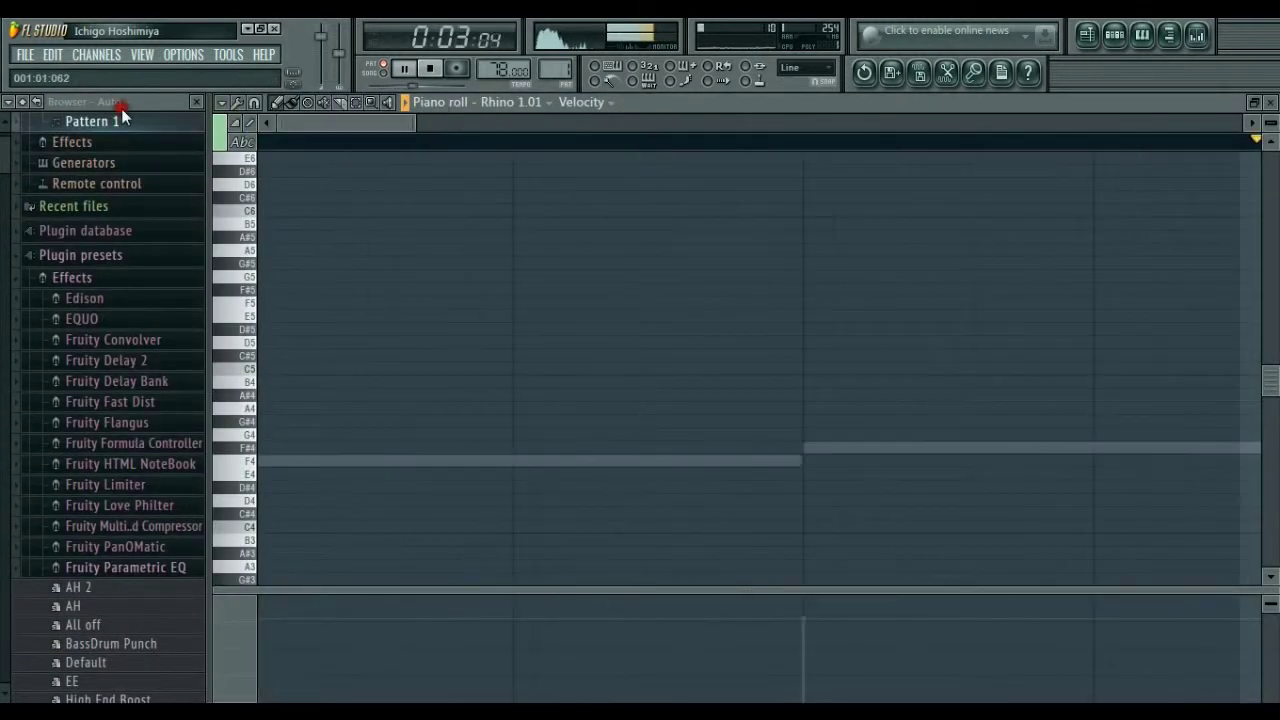
left_click_drag(409, 125, 1140, 200)
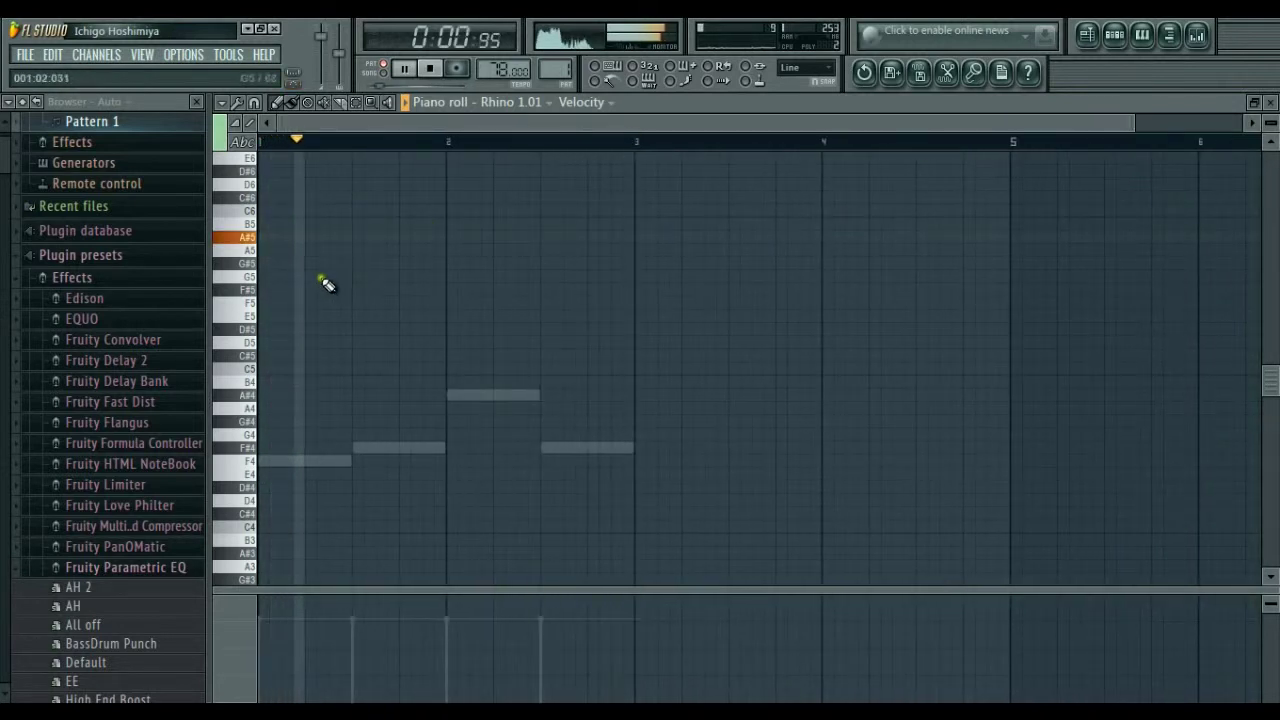
left_click(287, 236)
left_click_drag(287, 236, 285, 241)
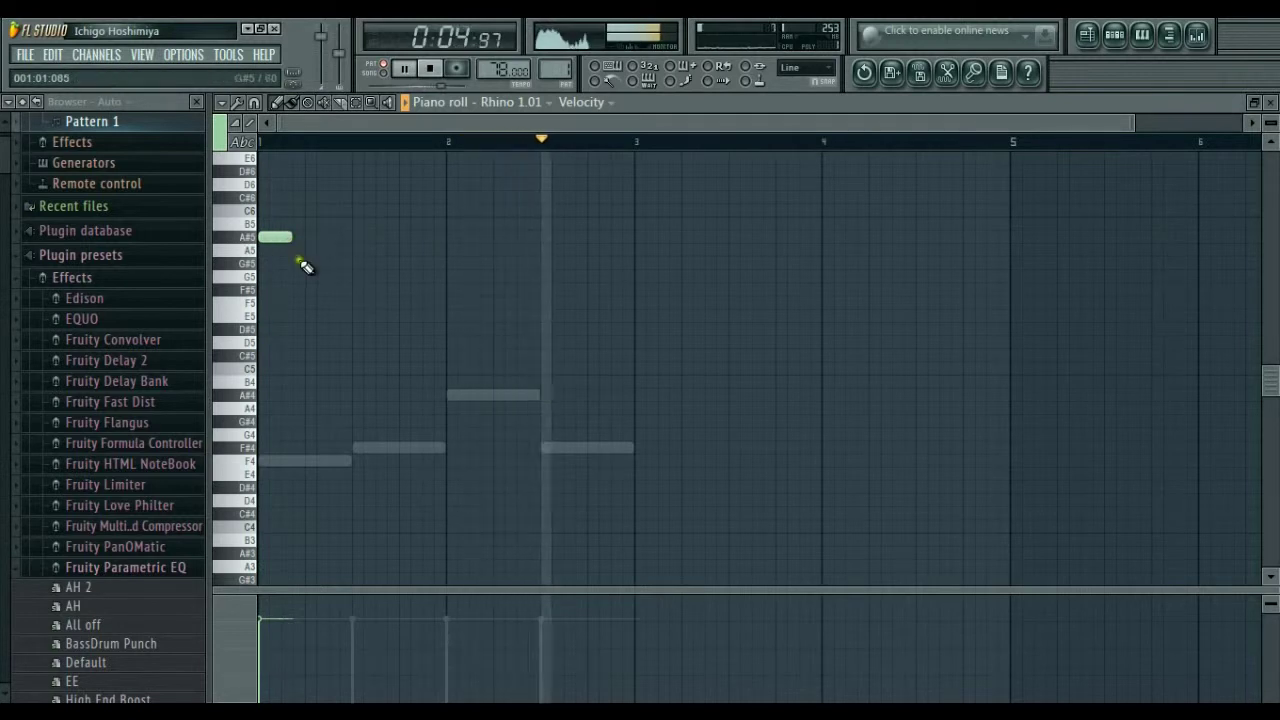
Step: Continue the bar 1 melody with short F#5 and F5 notes and a D#5 note filling the bar's second half
left_click(303, 278)
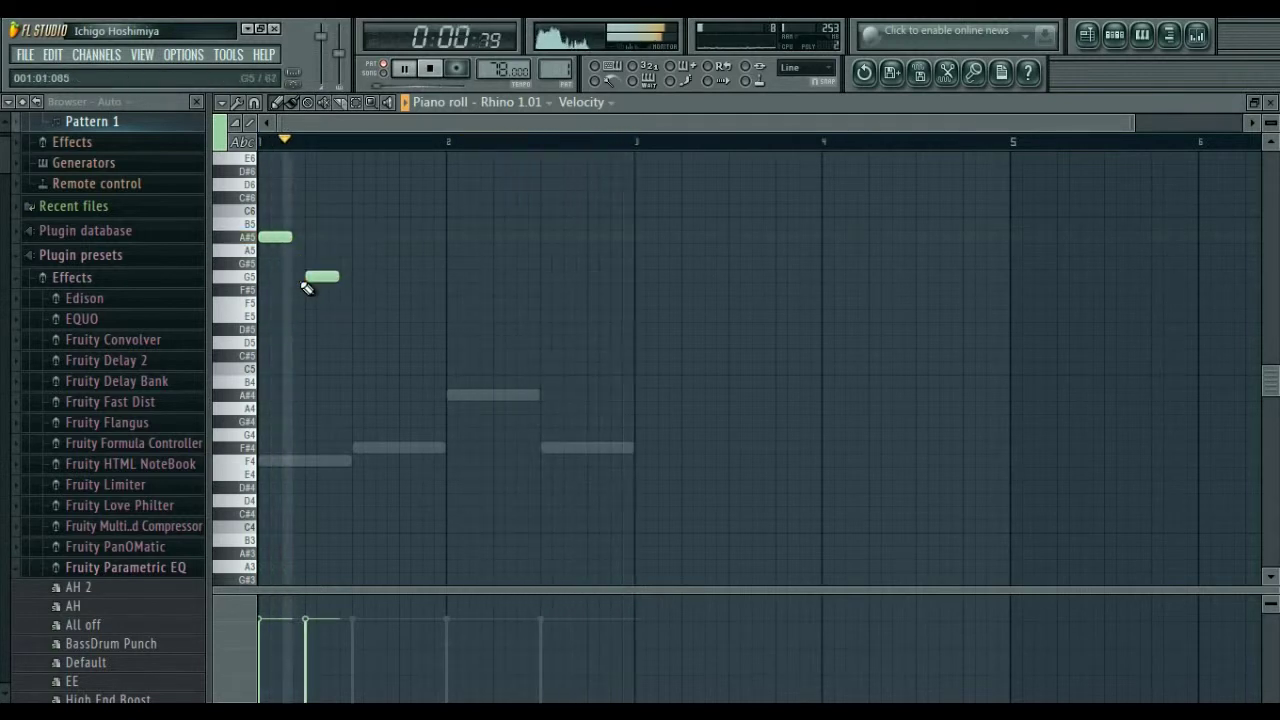
left_click_drag(306, 286, 316, 299)
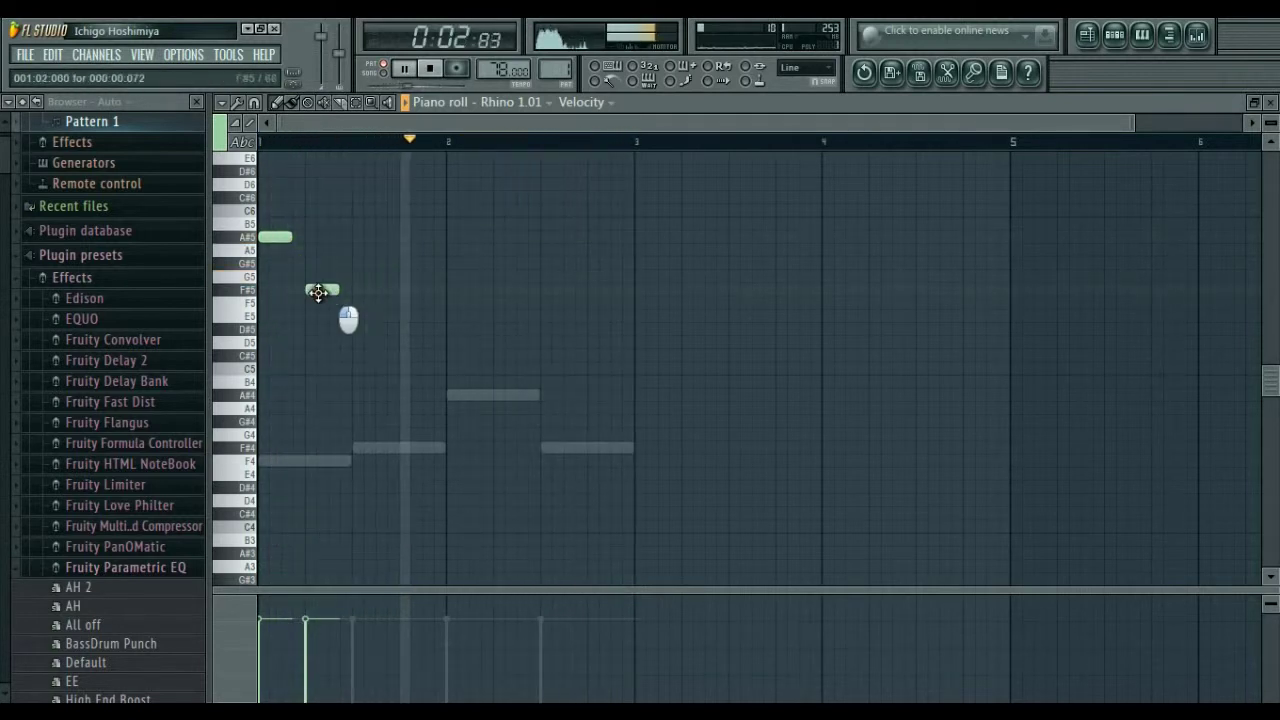
left_click(344, 303)
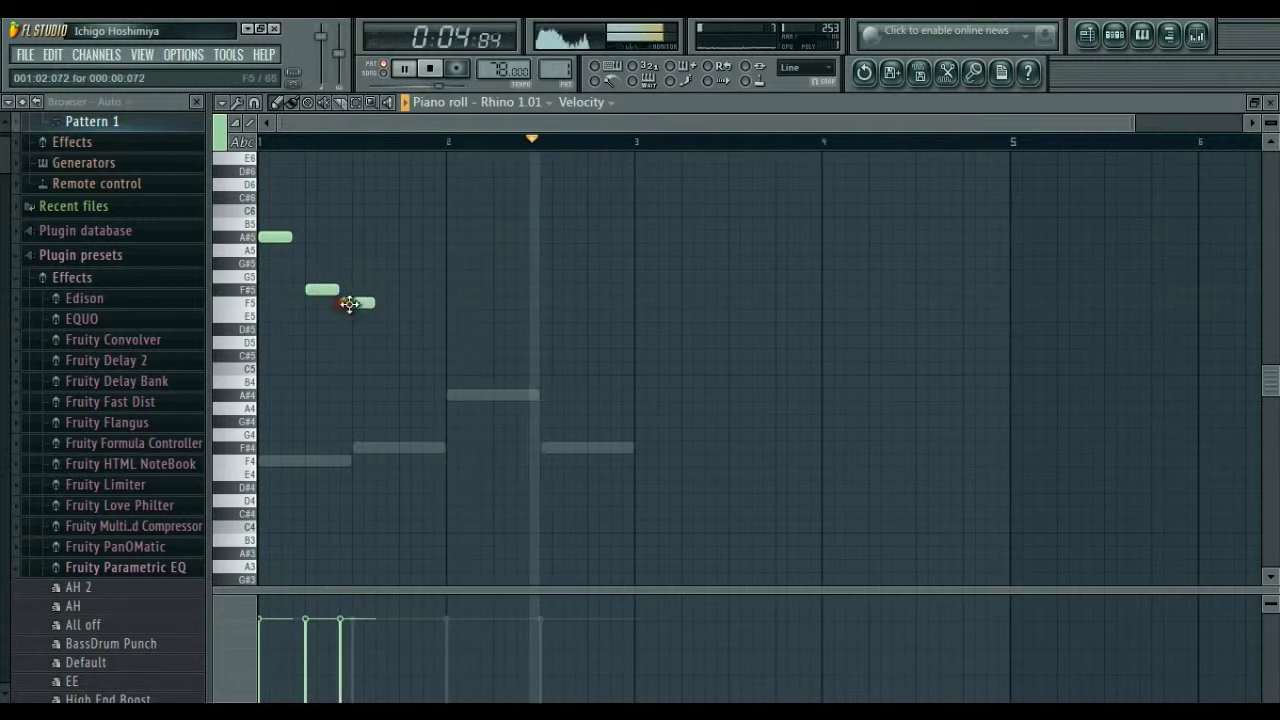
mouse_move(340, 294)
left_mouse_down()
mouse_move(328, 293)
mouse_move(340, 301)
left_mouse_up()
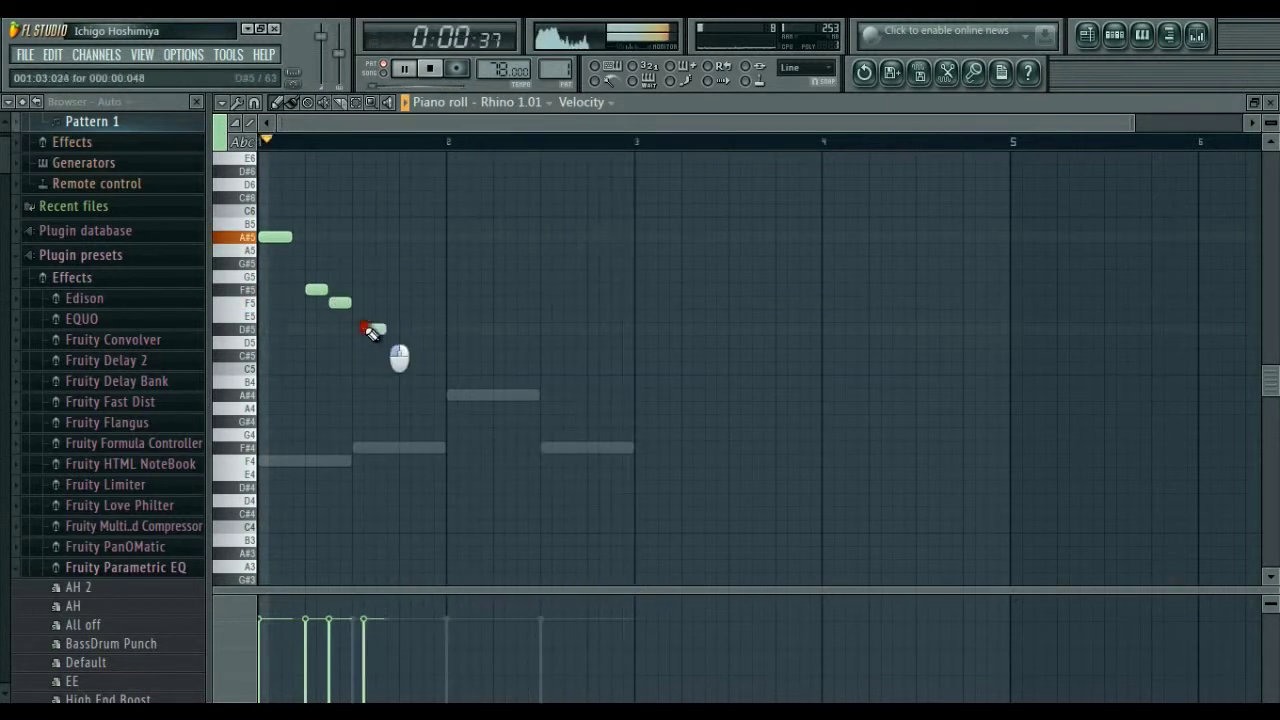
left_click(365, 328)
left_click_drag(368, 327, 440, 334)
Step: Fill bar 2 with consecutive A#4, F#4 and F4 notes, shortening the A#4 and ending the F4 at bar 3
left_click(445, 394)
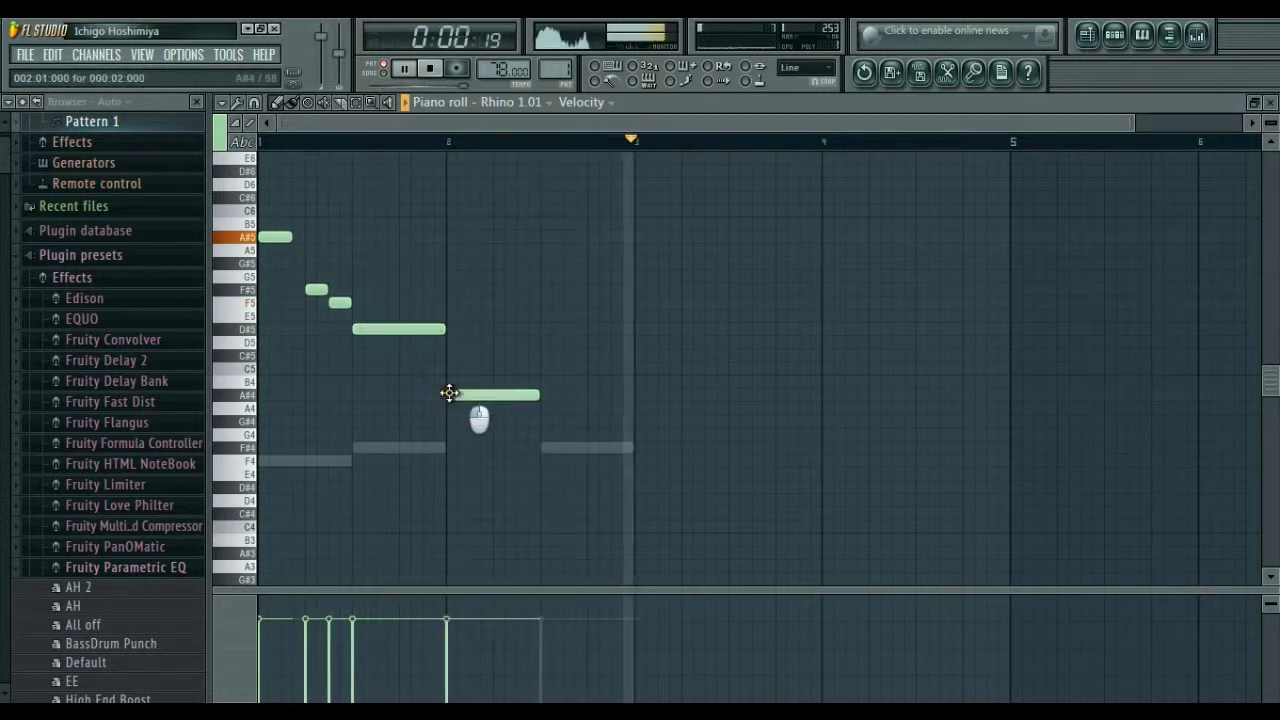
left_click_drag(536, 395, 516, 396)
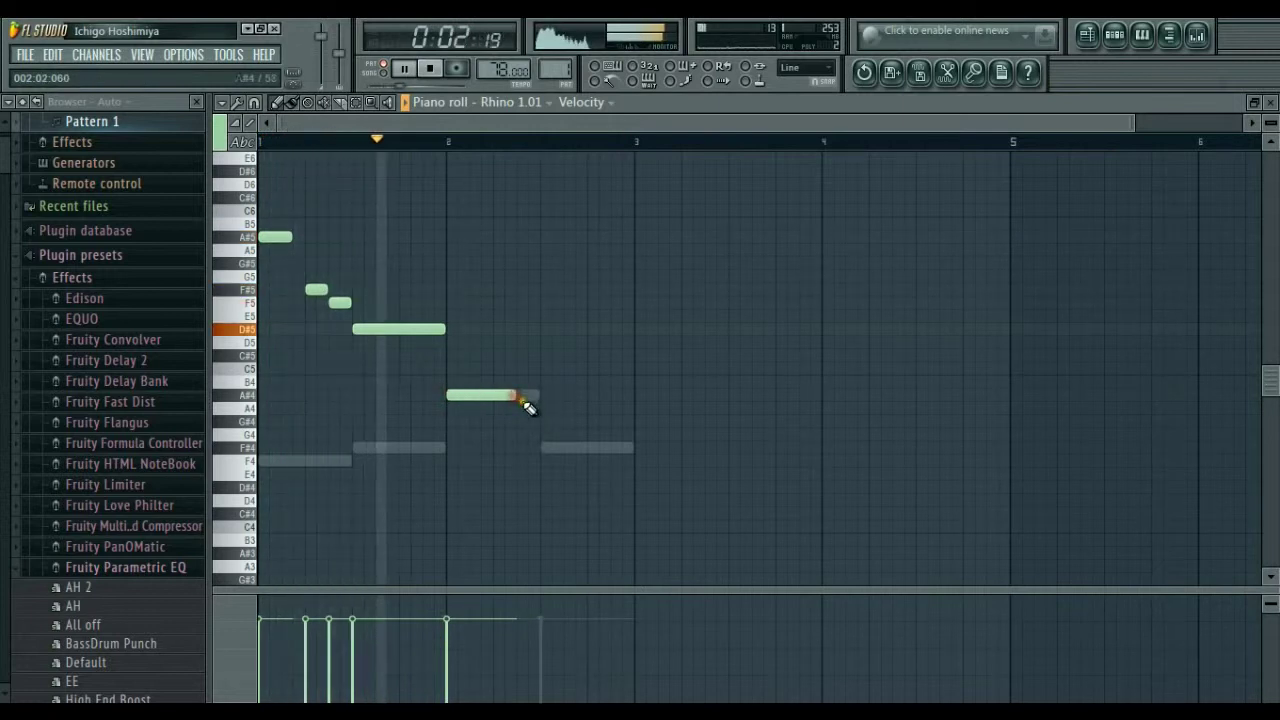
left_click(524, 448)
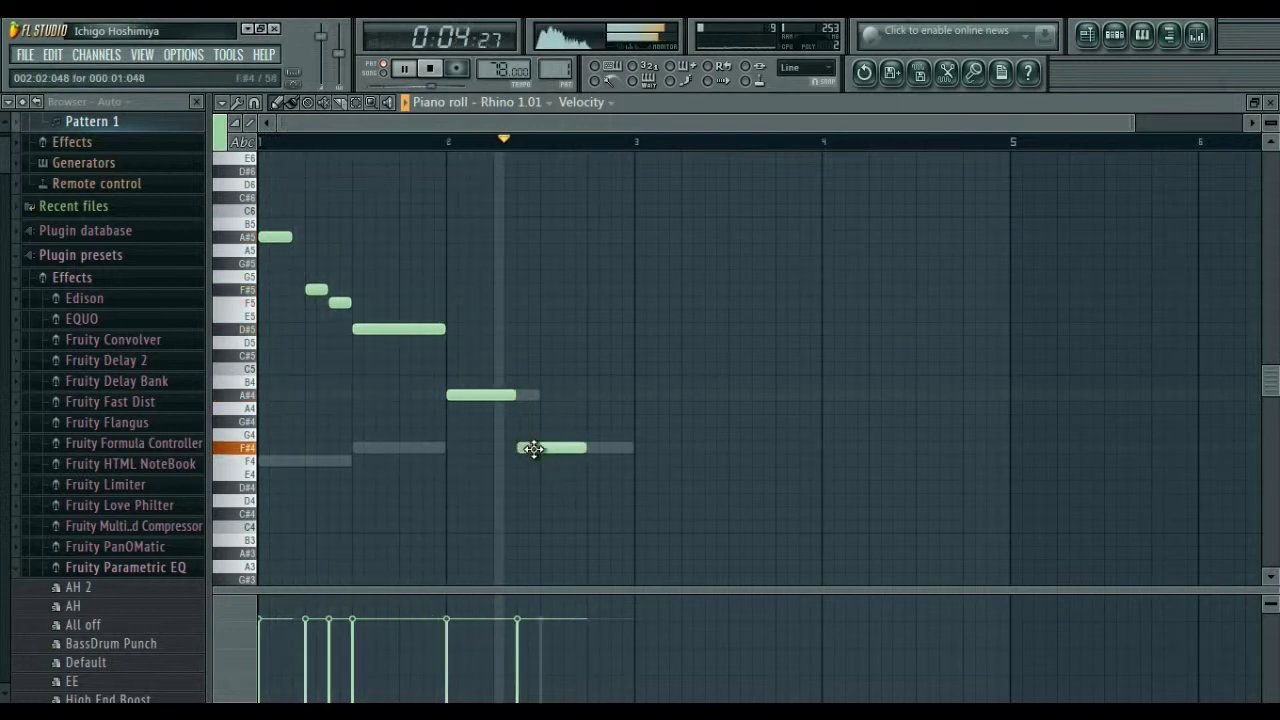
left_click(598, 461)
left_click_drag(652, 463, 625, 463)
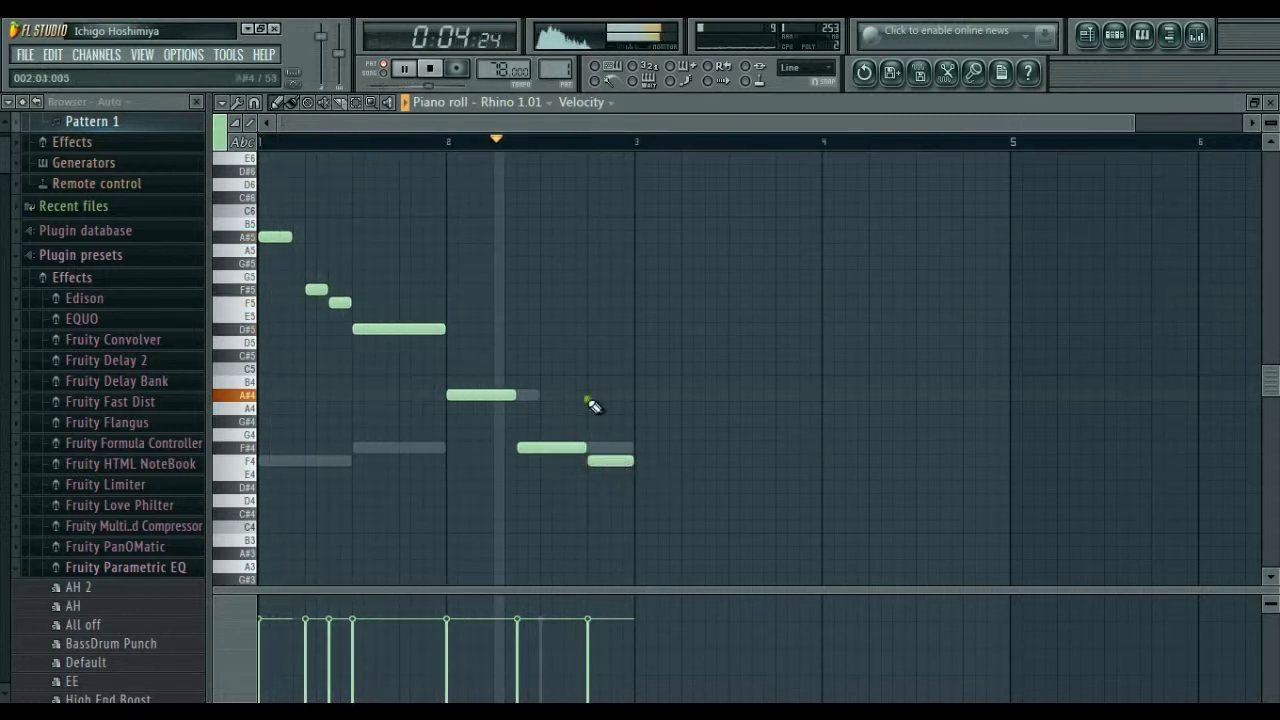
Step: Load the Old Skool Choirs preset in the Rhino 1.01 channel and close its window
left_click(1114, 35)
left_click(660, 196)
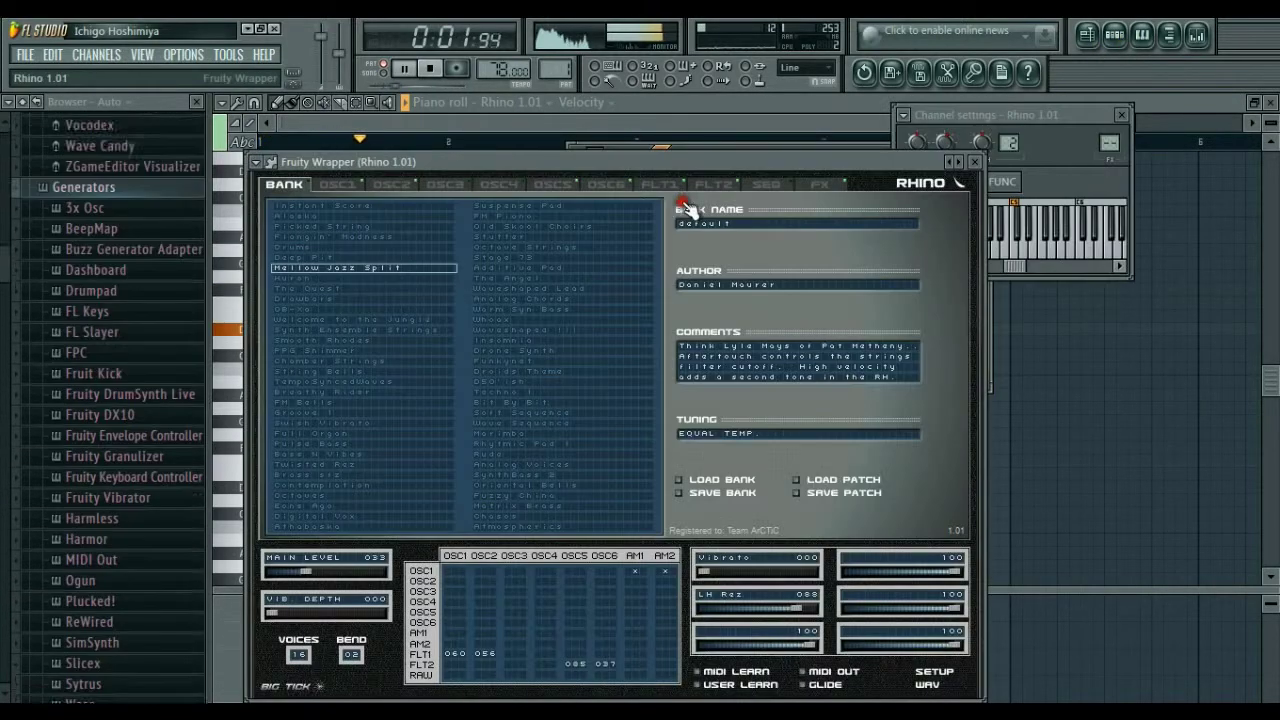
left_click(543, 226)
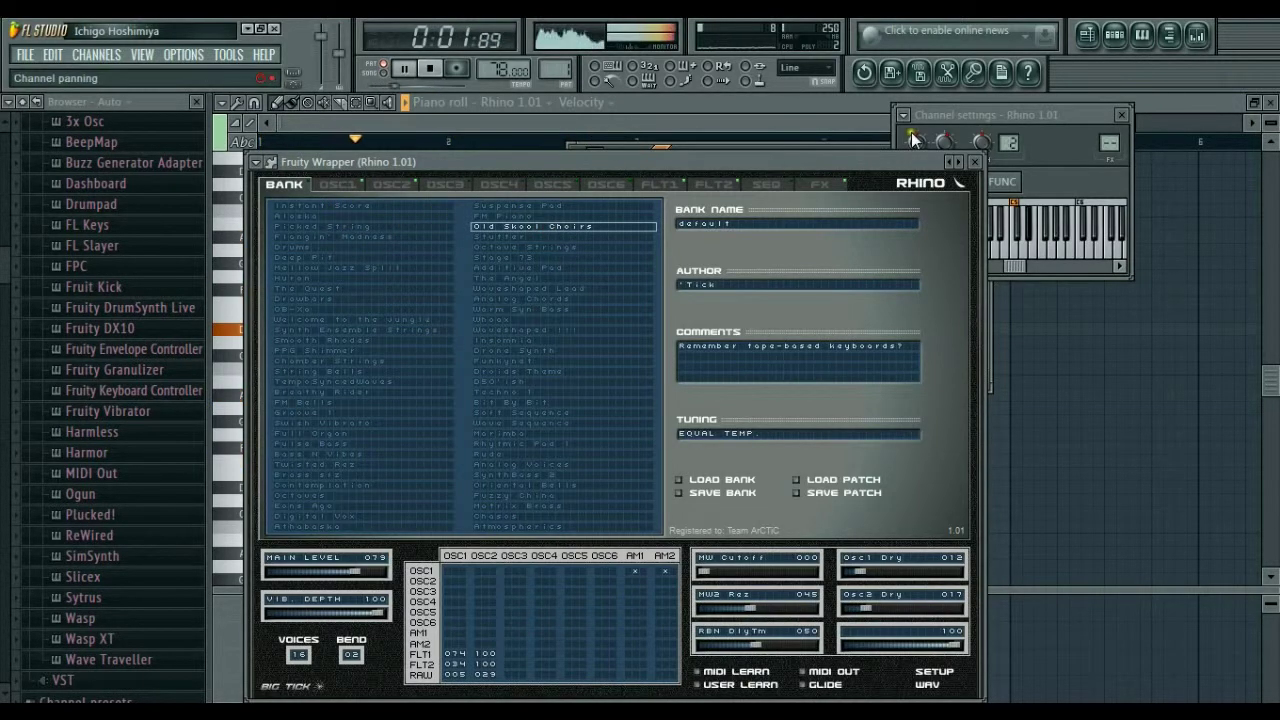
left_click(972, 165)
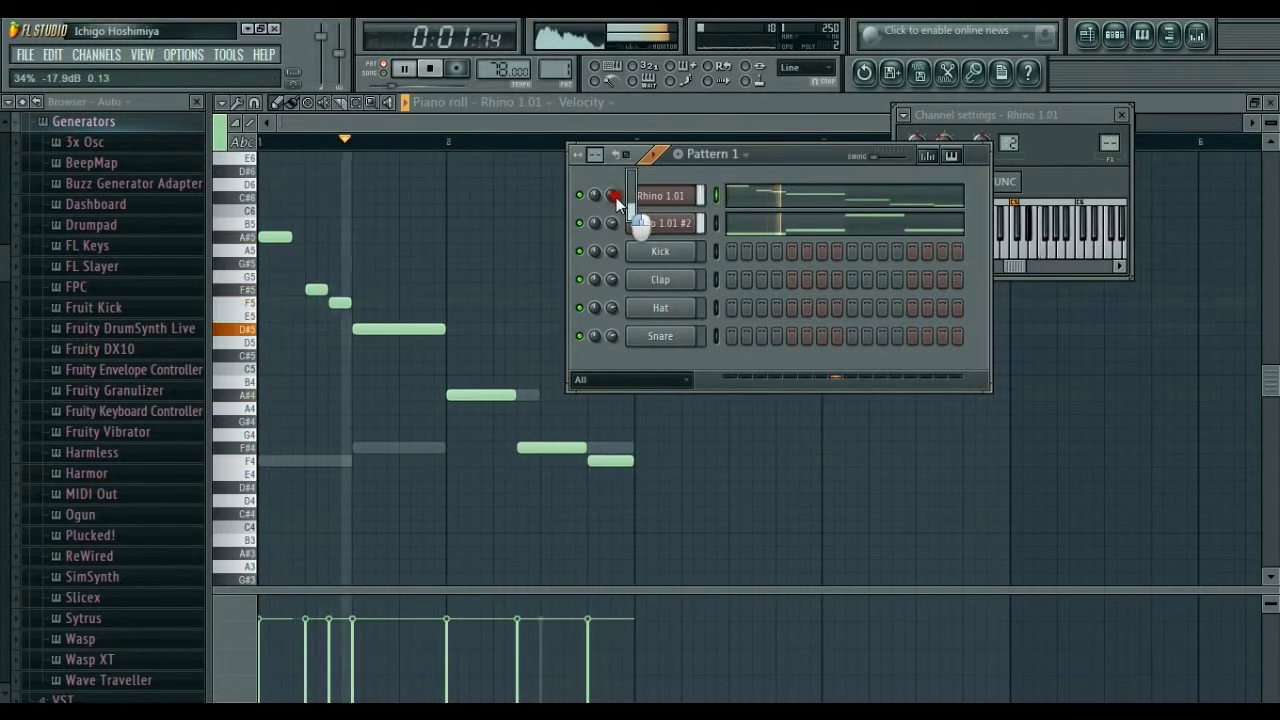
Step: Load The Angel preset in the Rhino 1.01 #2 channel
left_click(652, 195)
left_click(652, 195)
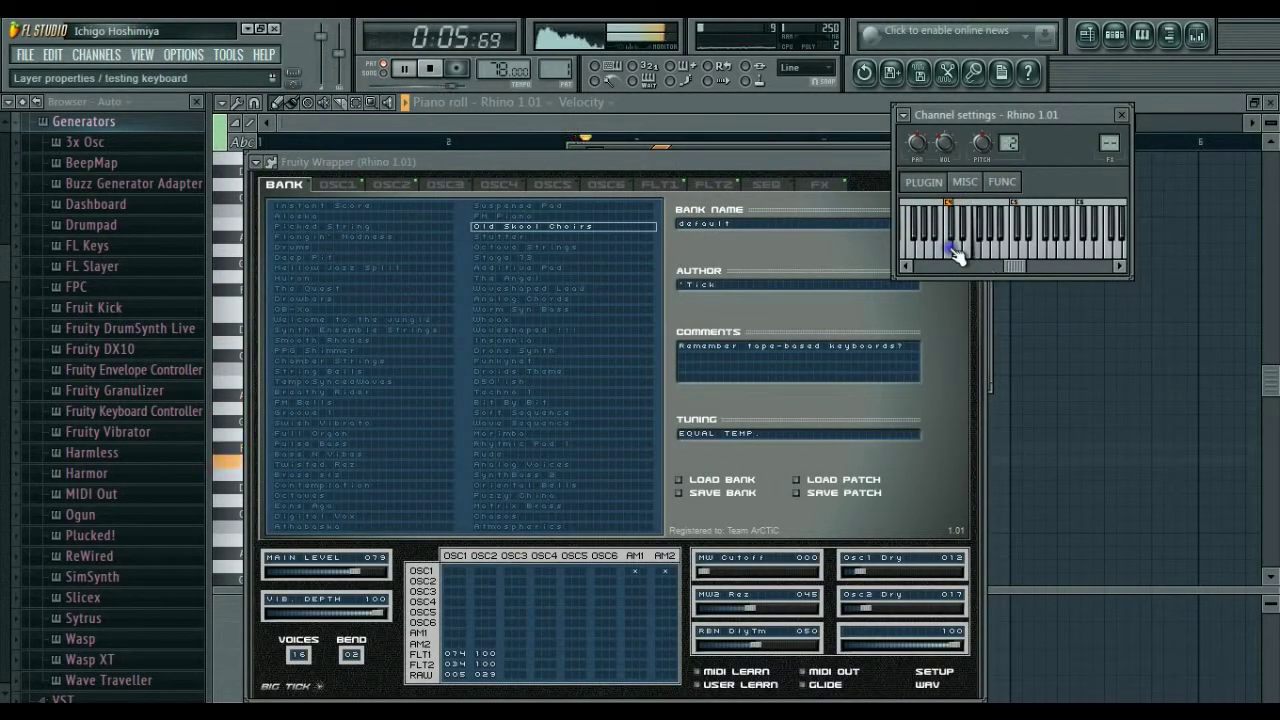
left_click(1114, 35)
left_click(655, 223)
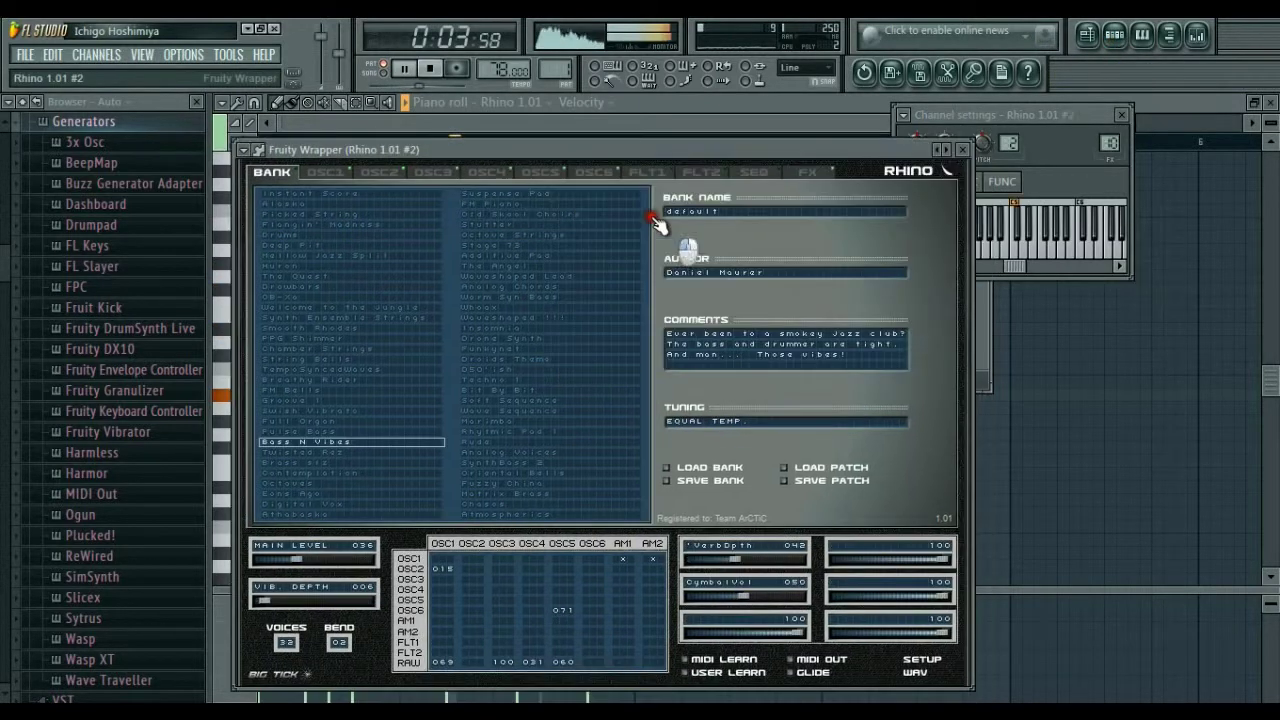
left_click(514, 266)
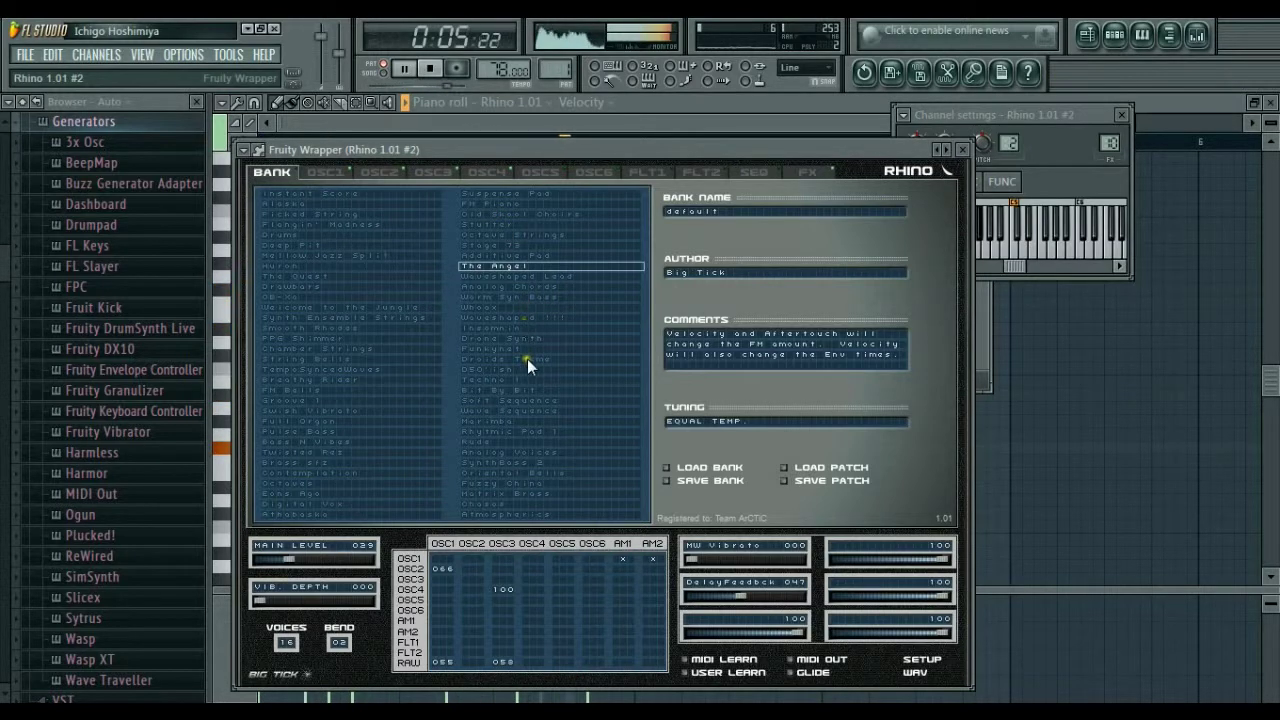
Step: Open the Rhino 1.01 #2 piano roll and delete the F#4 note from bar 1, keeping the F4 note half a bar long
left_click(1113, 40)
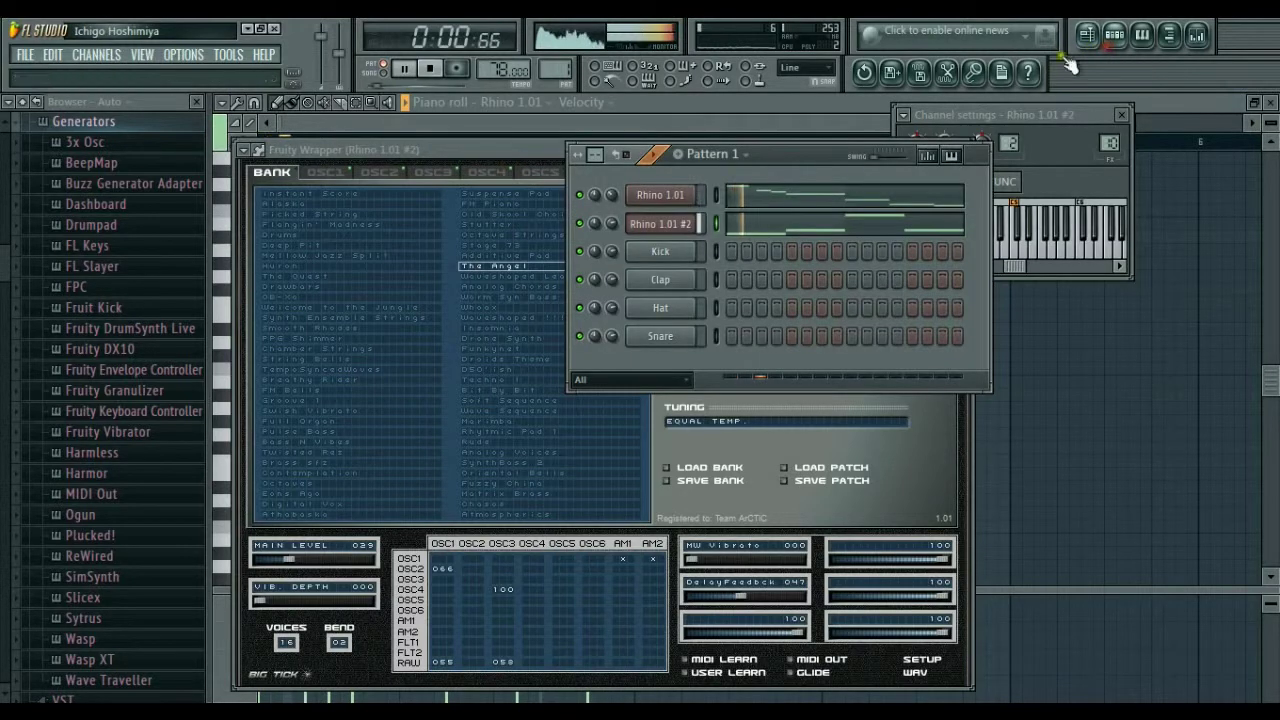
left_click(823, 222)
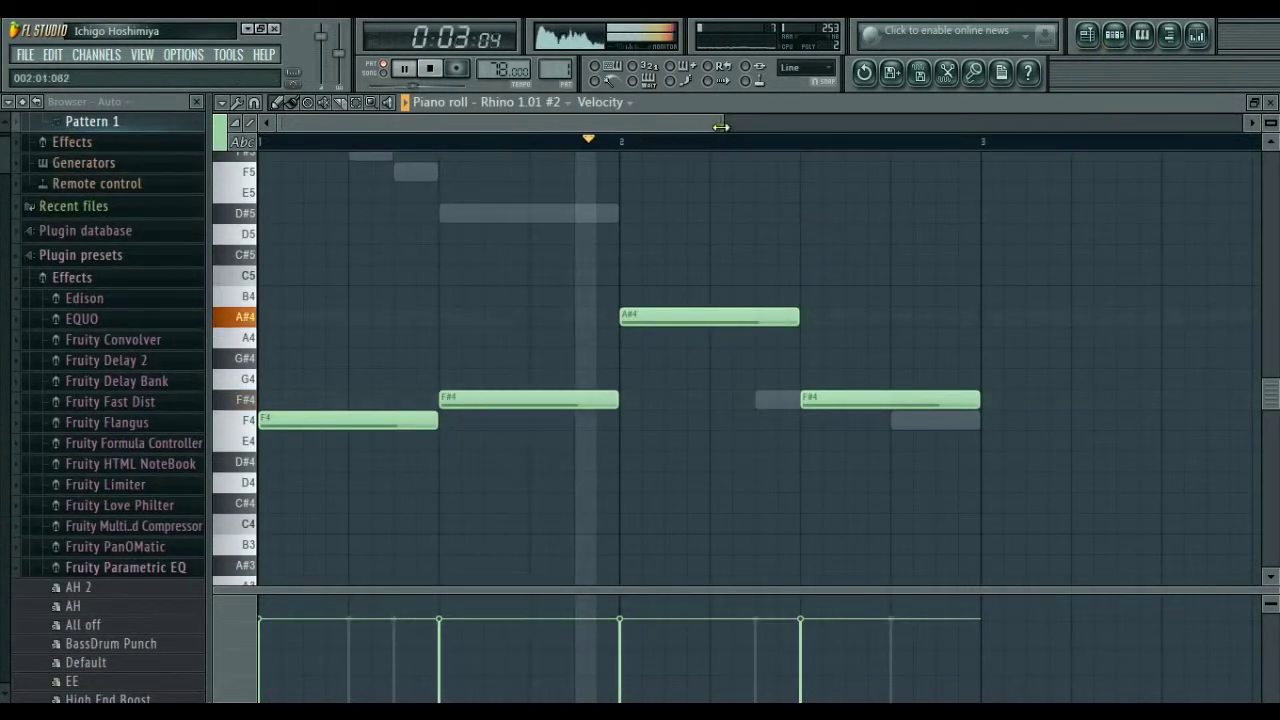
left_click_drag(721, 125, 1163, 137)
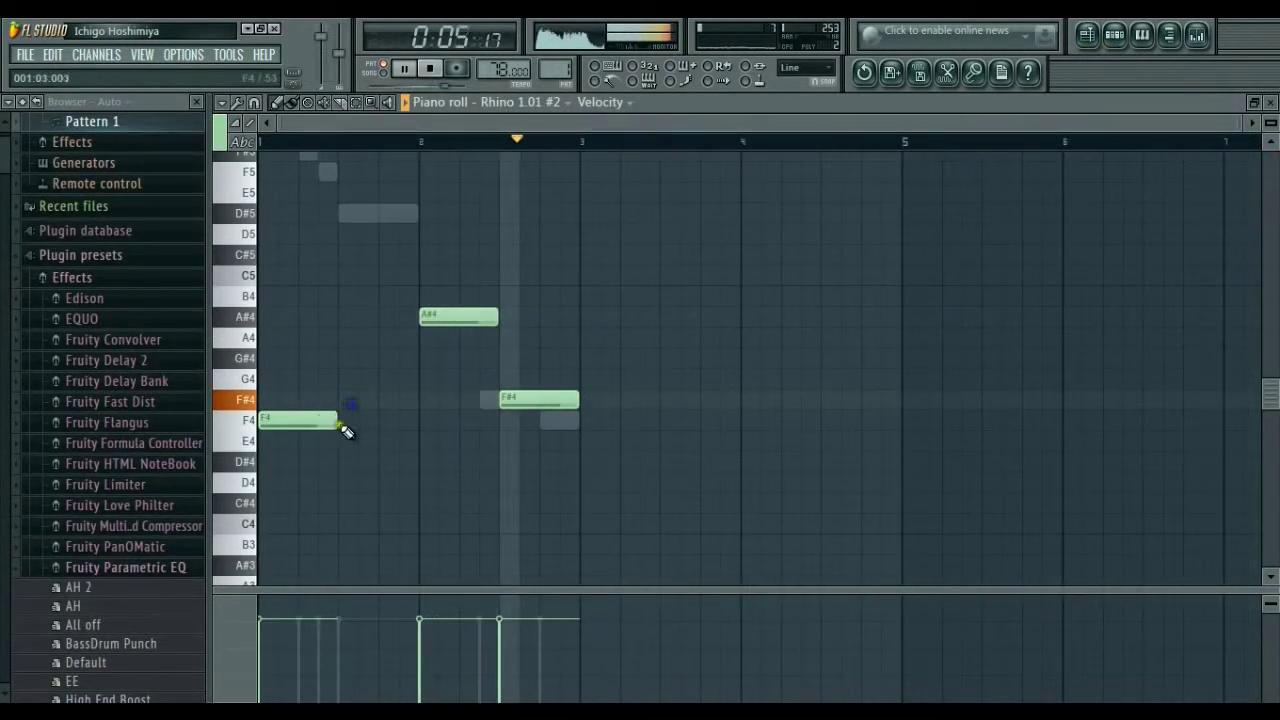
left_click_drag(337, 421, 450, 426)
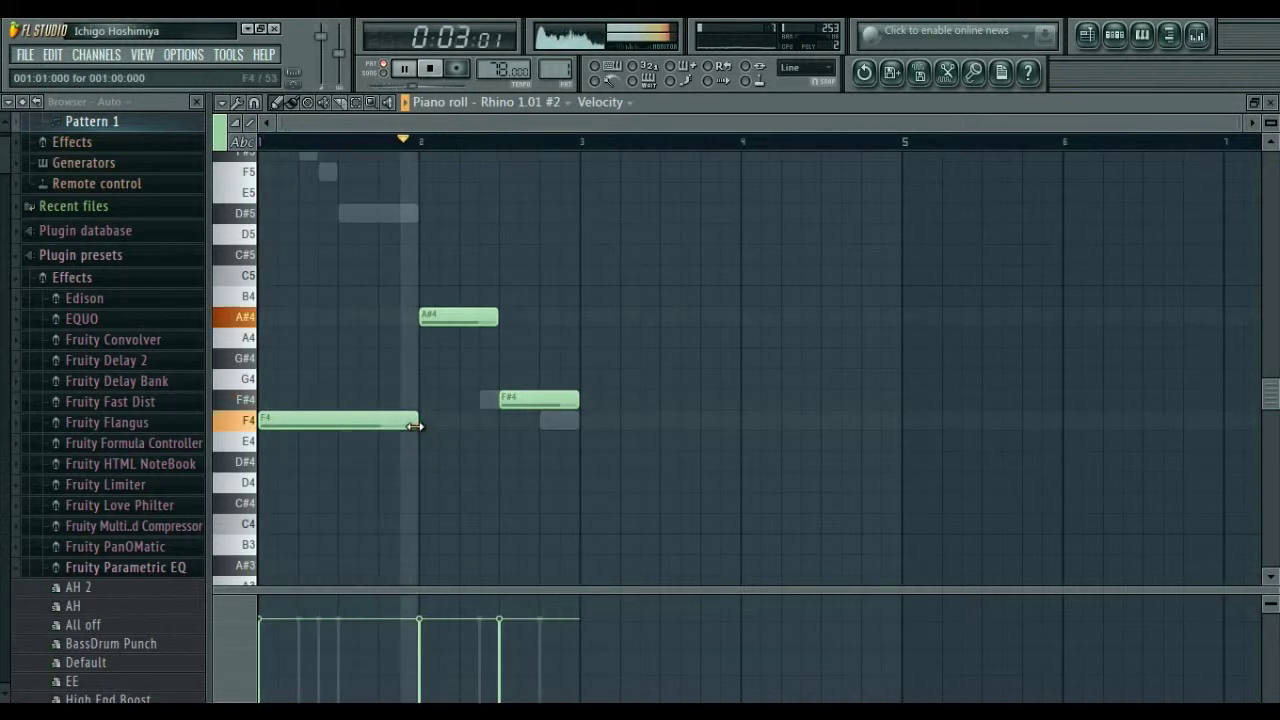
left_click_drag(415, 426, 340, 428)
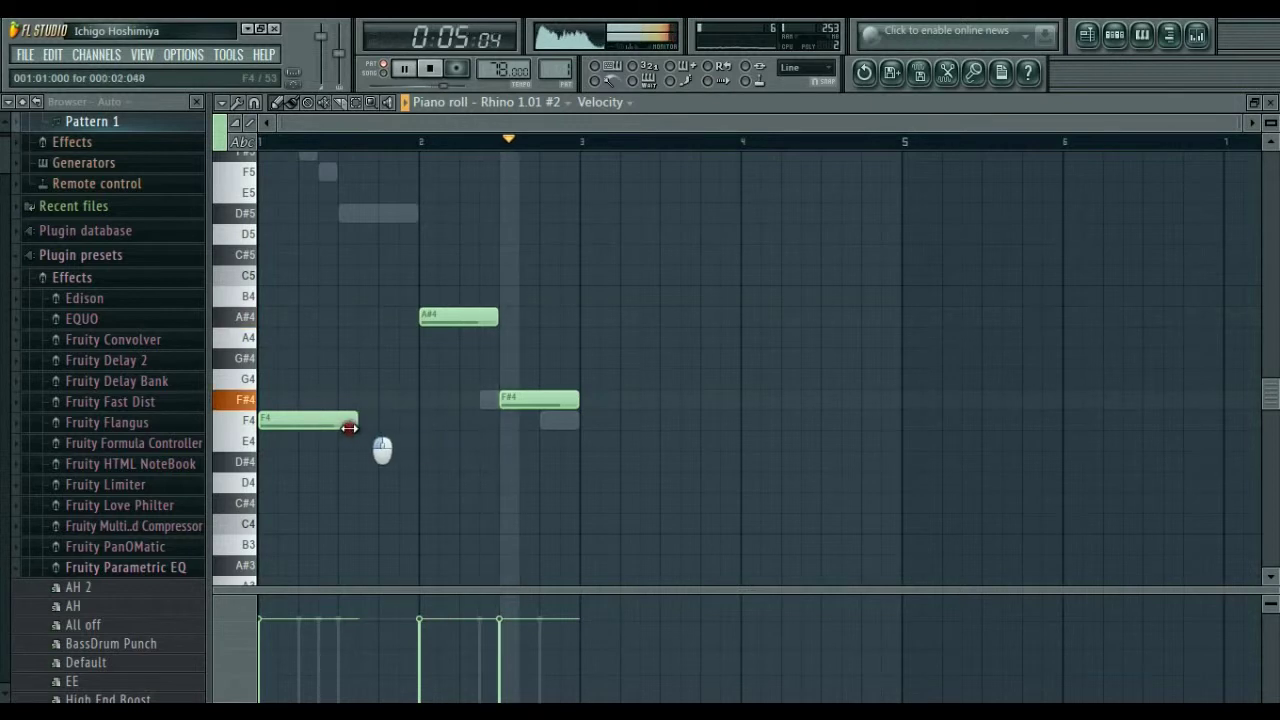
Step: Place an F#3 note in the second half of bar 1 and lower the opening F4 note to F3
scroll(335, 509, "down", 3)
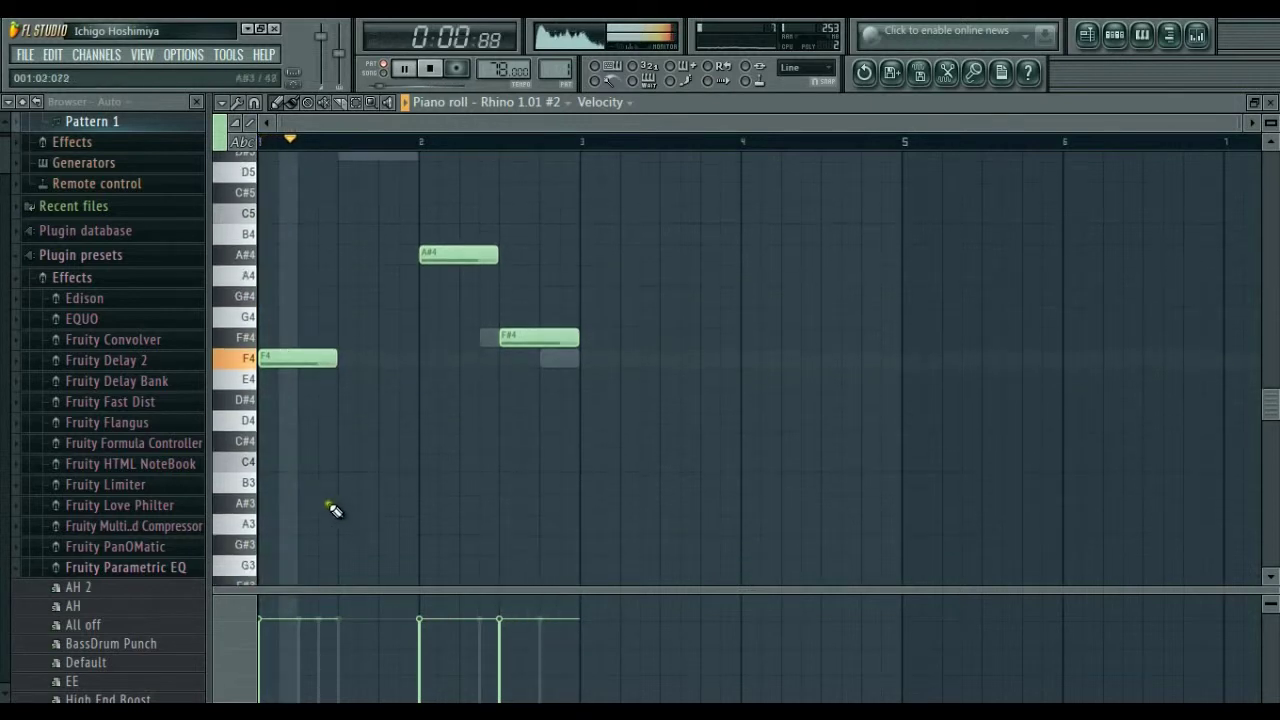
scroll(328, 540, "down", 3)
left_click(343, 524)
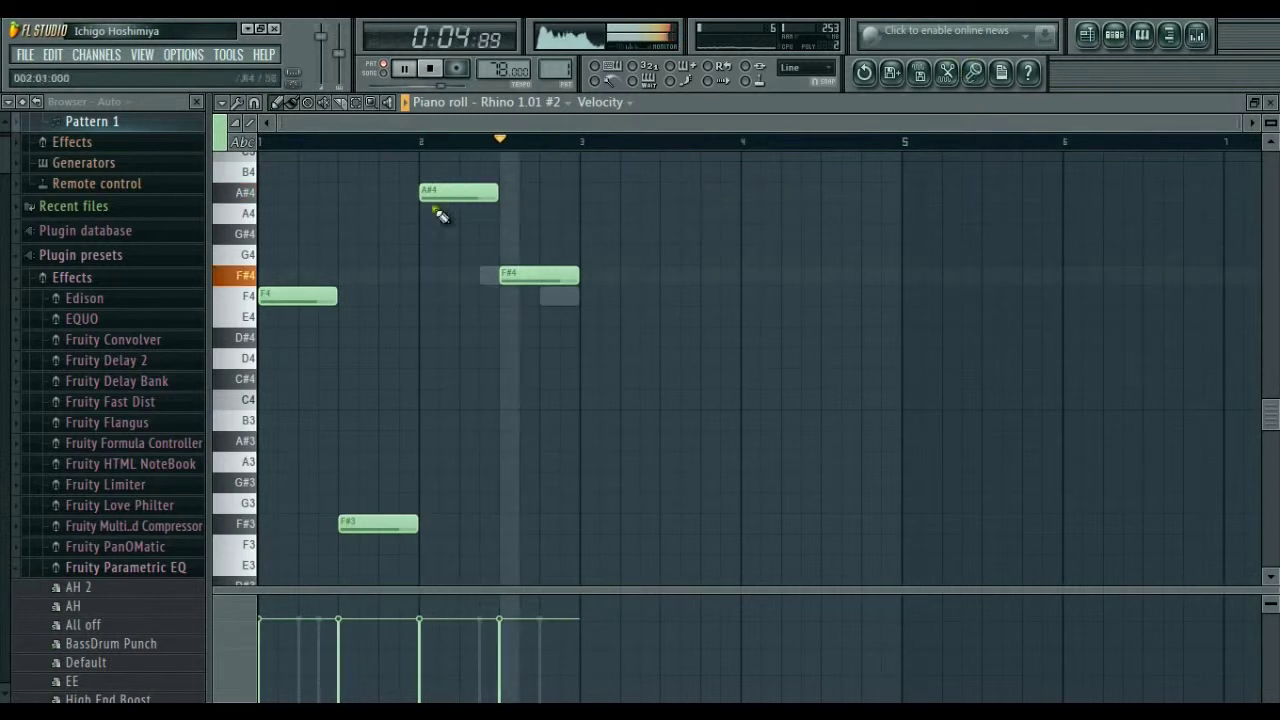
left_click_drag(266, 298, 275, 563)
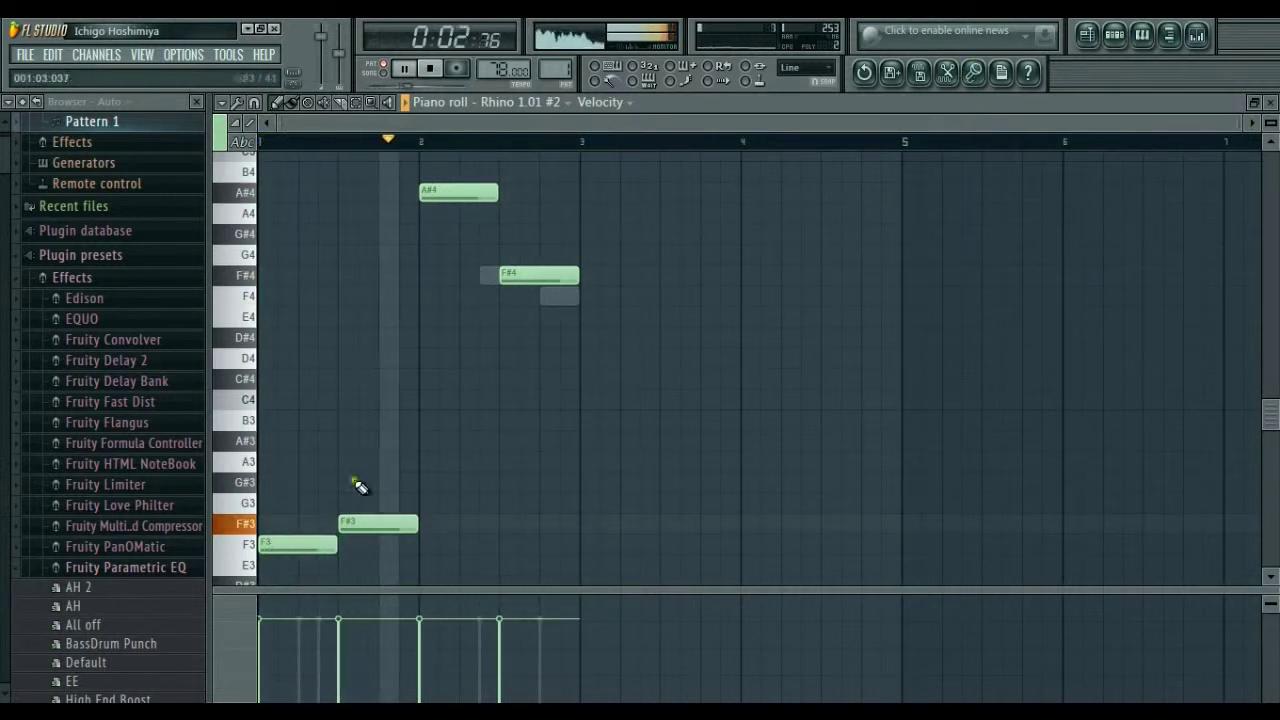
Step: Place half-bar A#3 and F#3 notes in bar 2 and delete the A#4 and F#4 notes above them
left_click(432, 443)
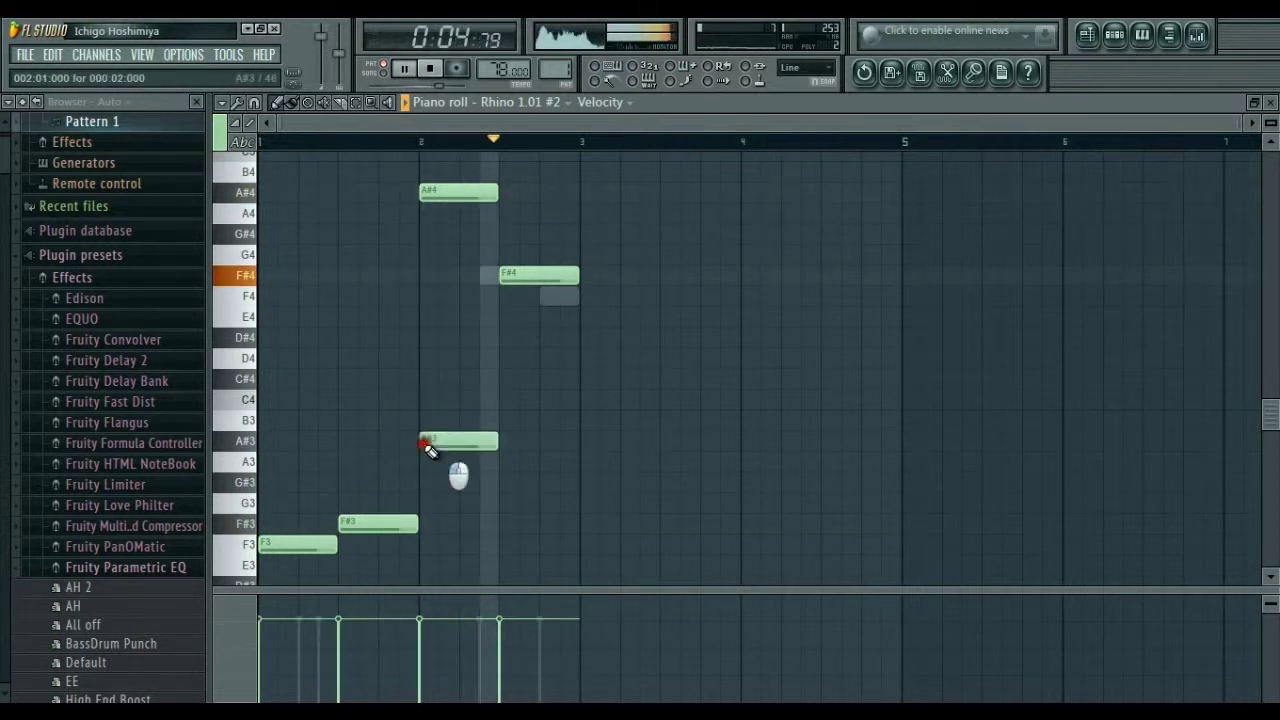
left_click(505, 524)
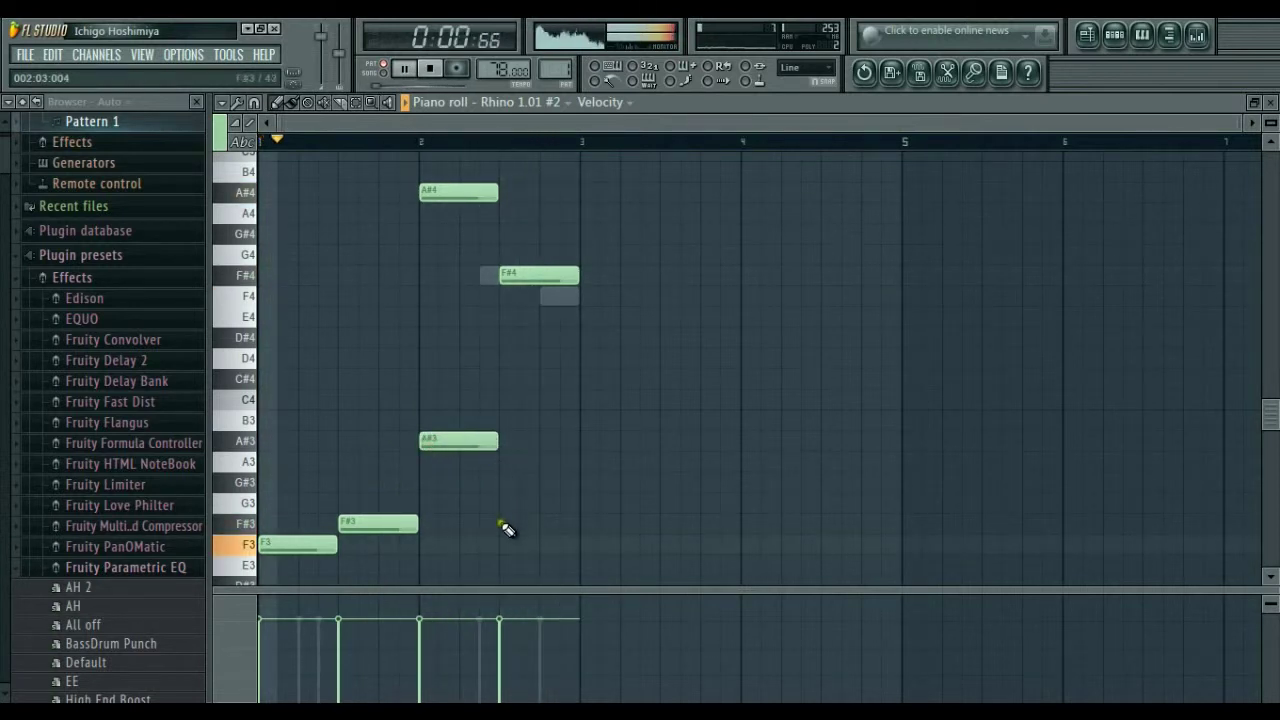
right_click(537, 276)
right_click(484, 195)
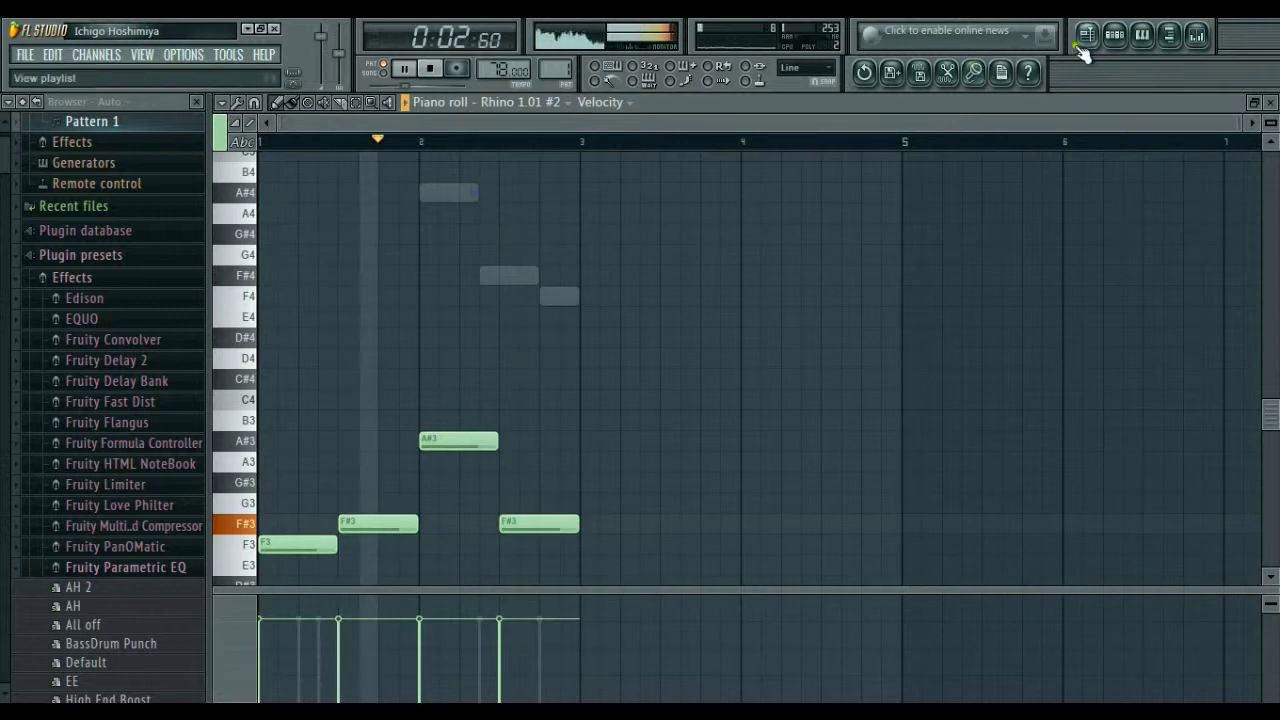
Step: Audition presets from Rude to Fuzzy China in the Rhino 1.01 #2 channel, load Matrix Brass and close its window
left_click(1114, 35)
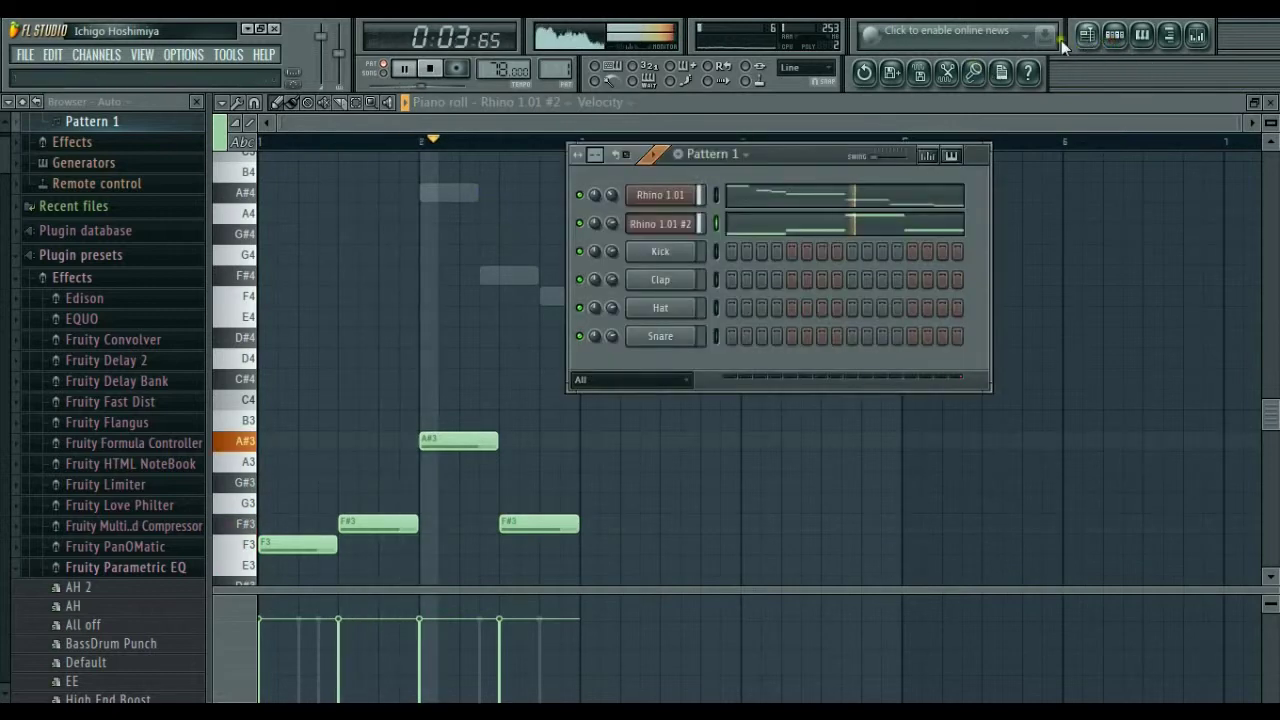
left_click(648, 223)
left_click(527, 441)
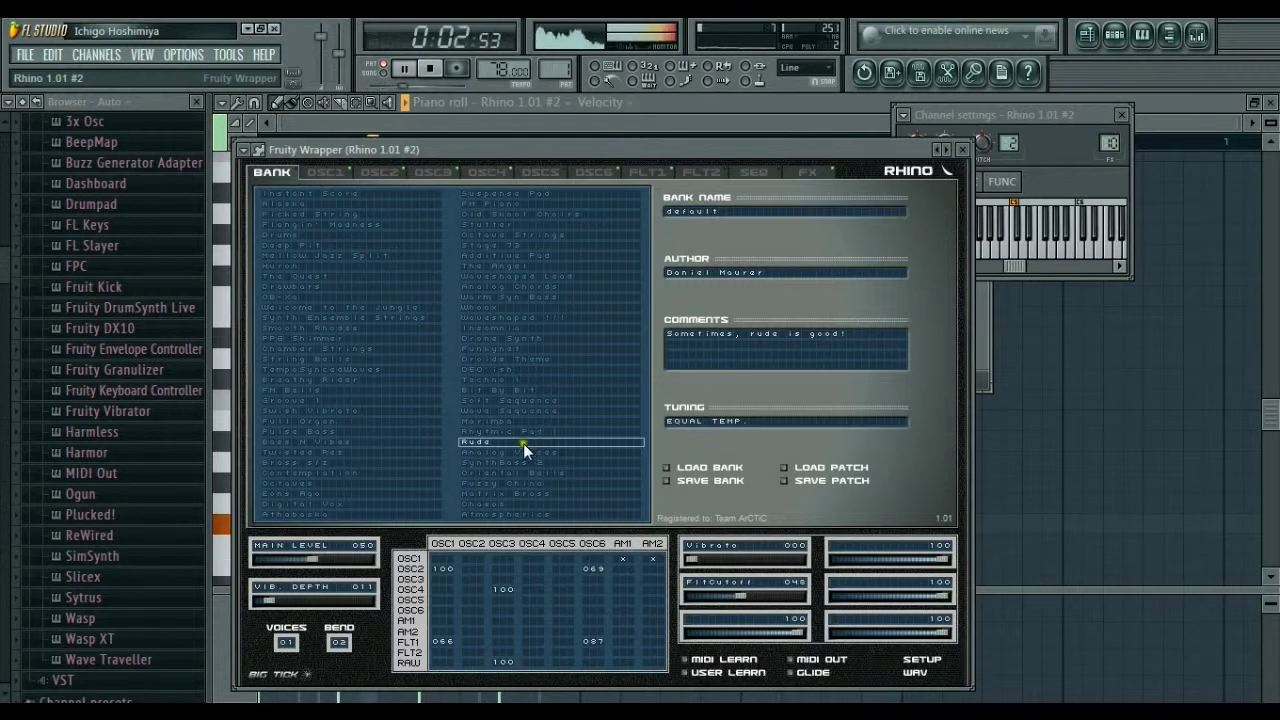
left_click(520, 453)
left_click(517, 460)
left_click(514, 472)
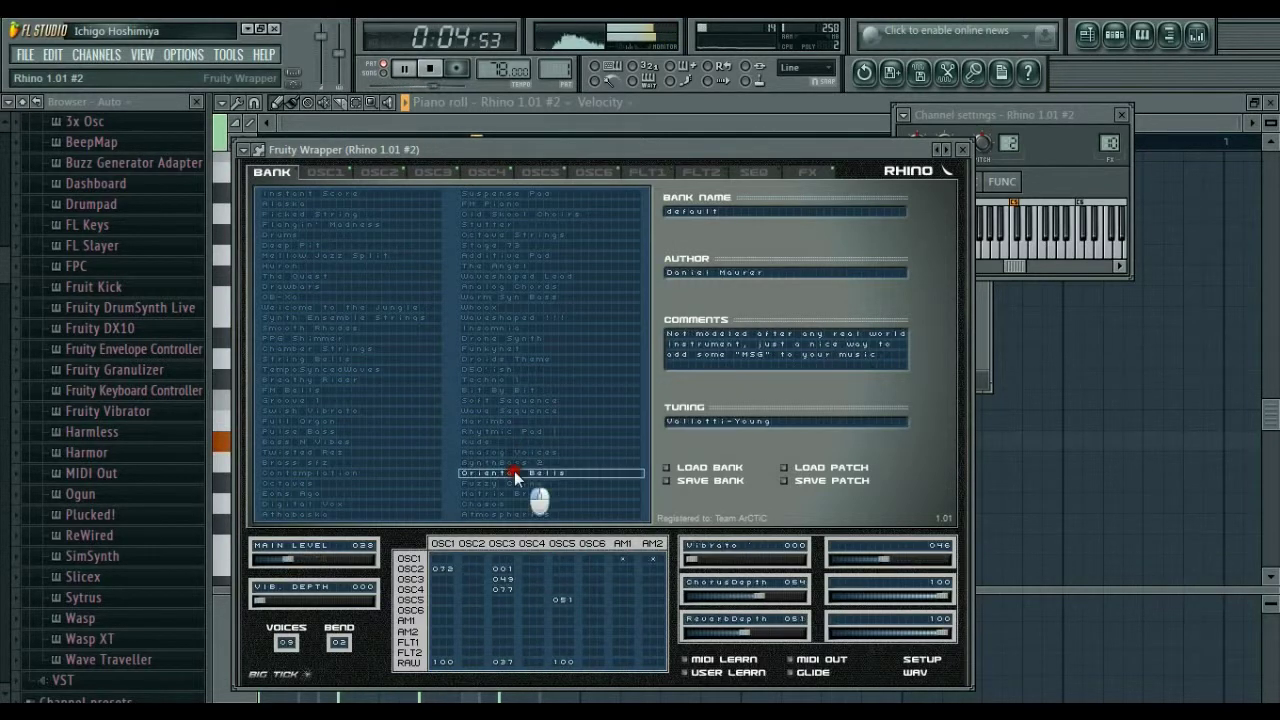
left_click(516, 483)
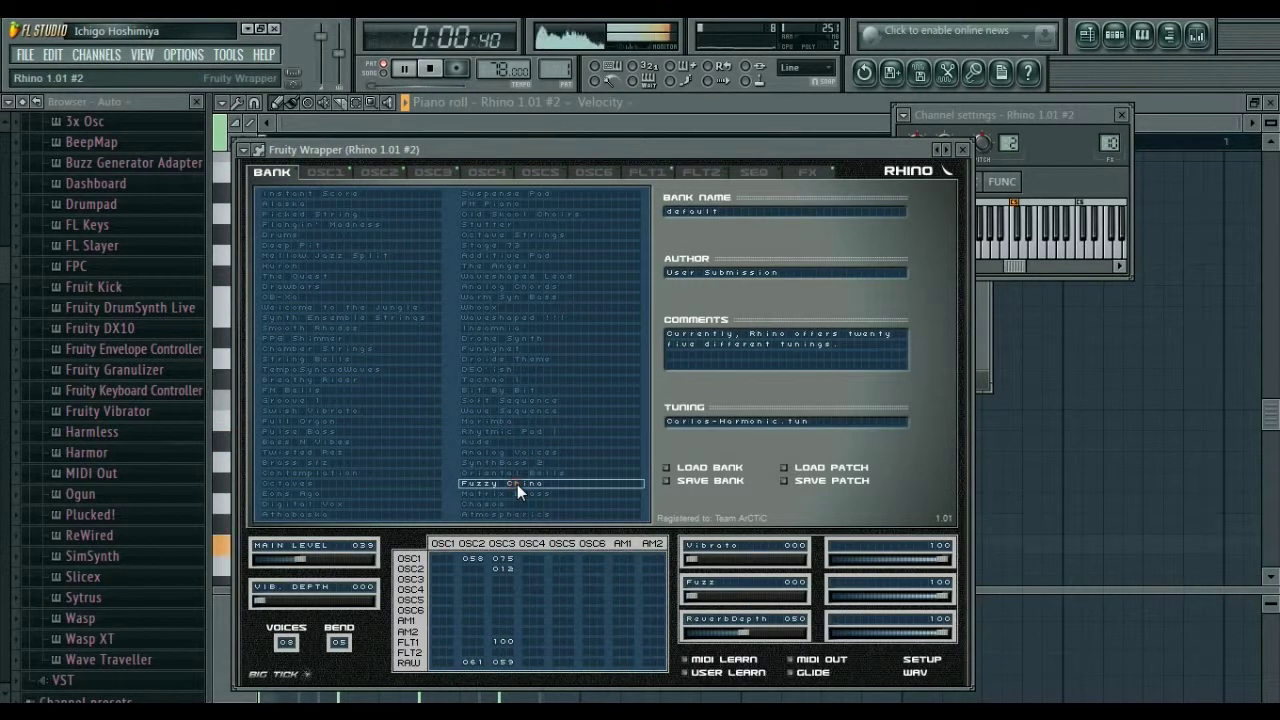
left_click(507, 494)
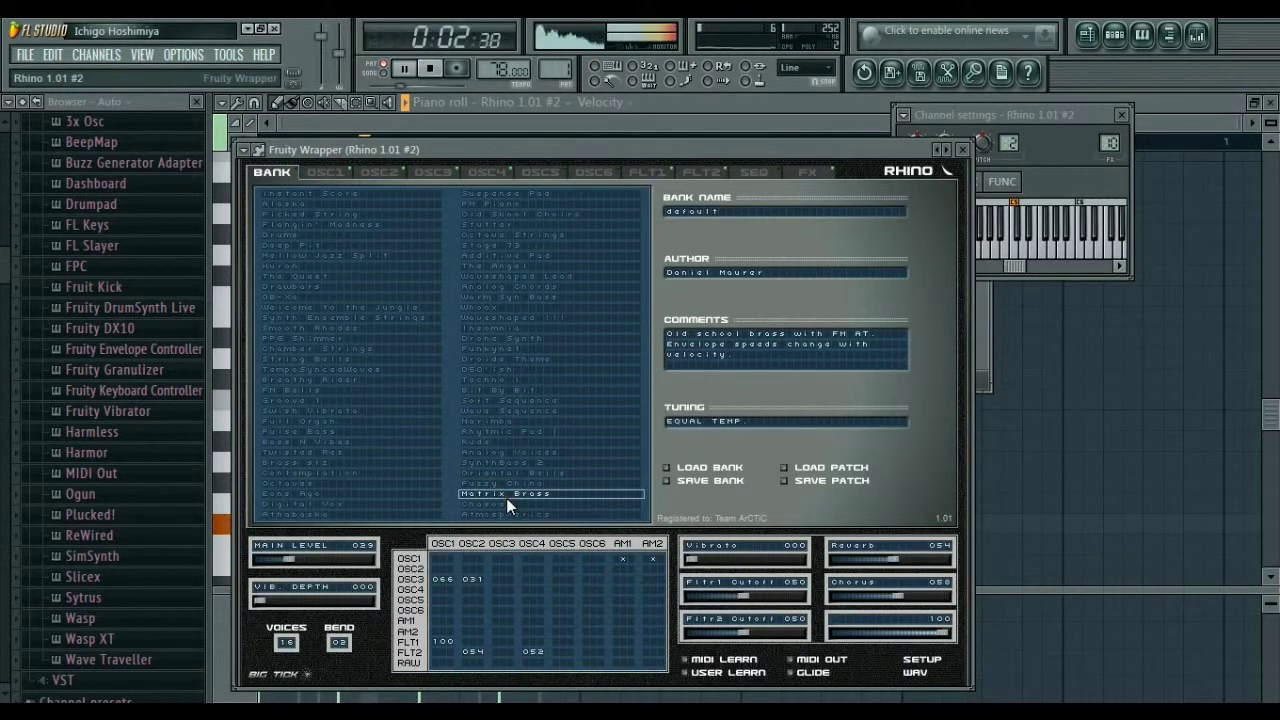
left_click(966, 153)
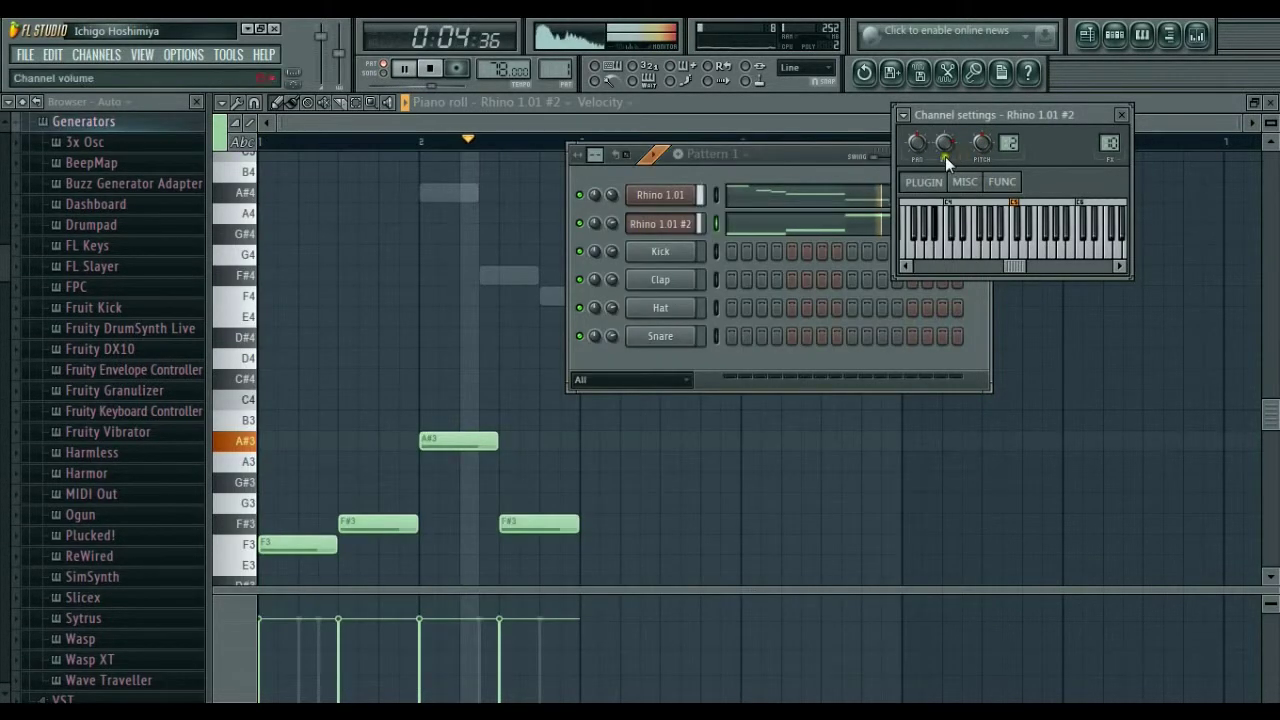
Step: Shorten all notes in the Rhino 1.01 #2 piano roll to about an eighth of a bar each and close the piano roll
left_click(735, 226)
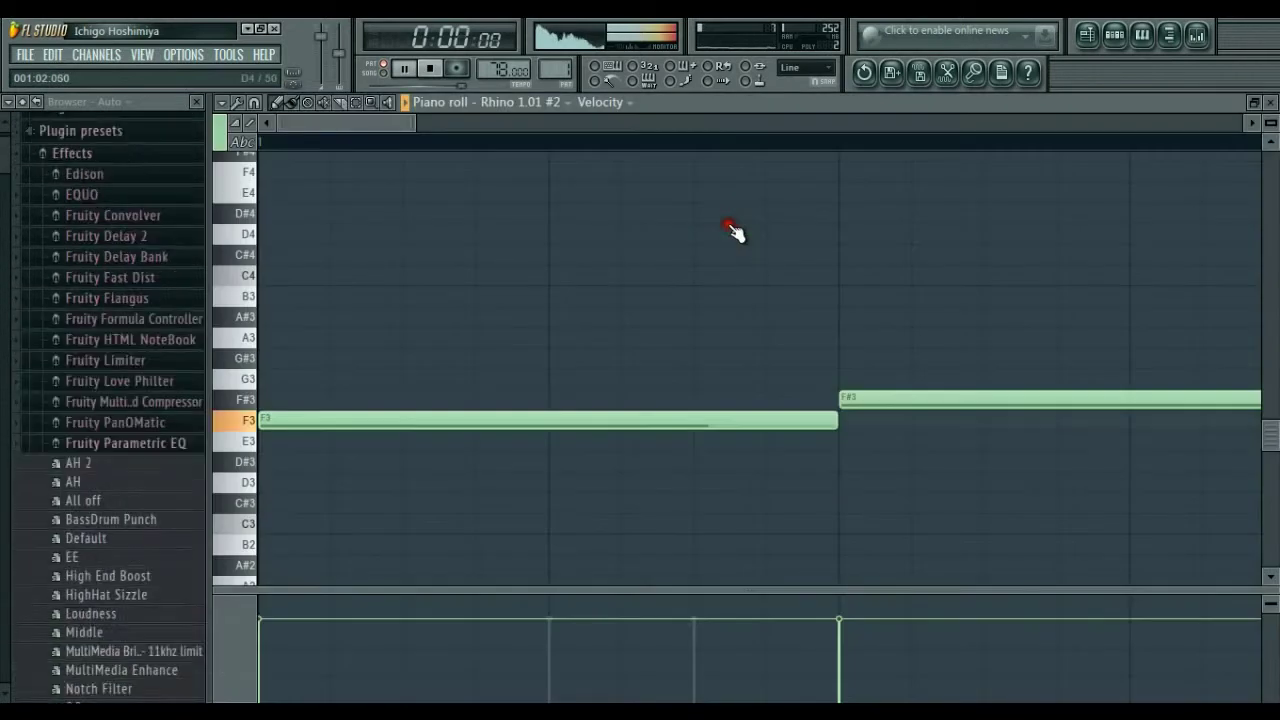
left_click_drag(410, 125, 877, 160)
key("ctrl+a")
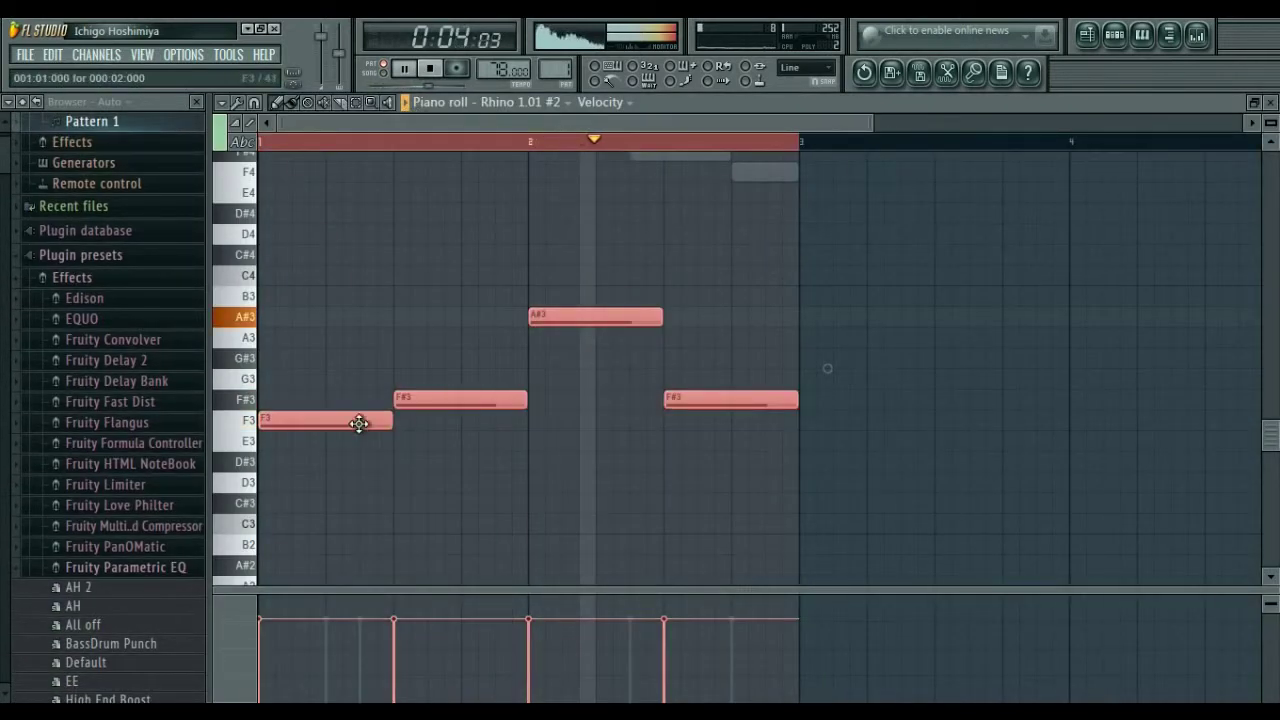
left_click_drag(392, 421, 360, 422)
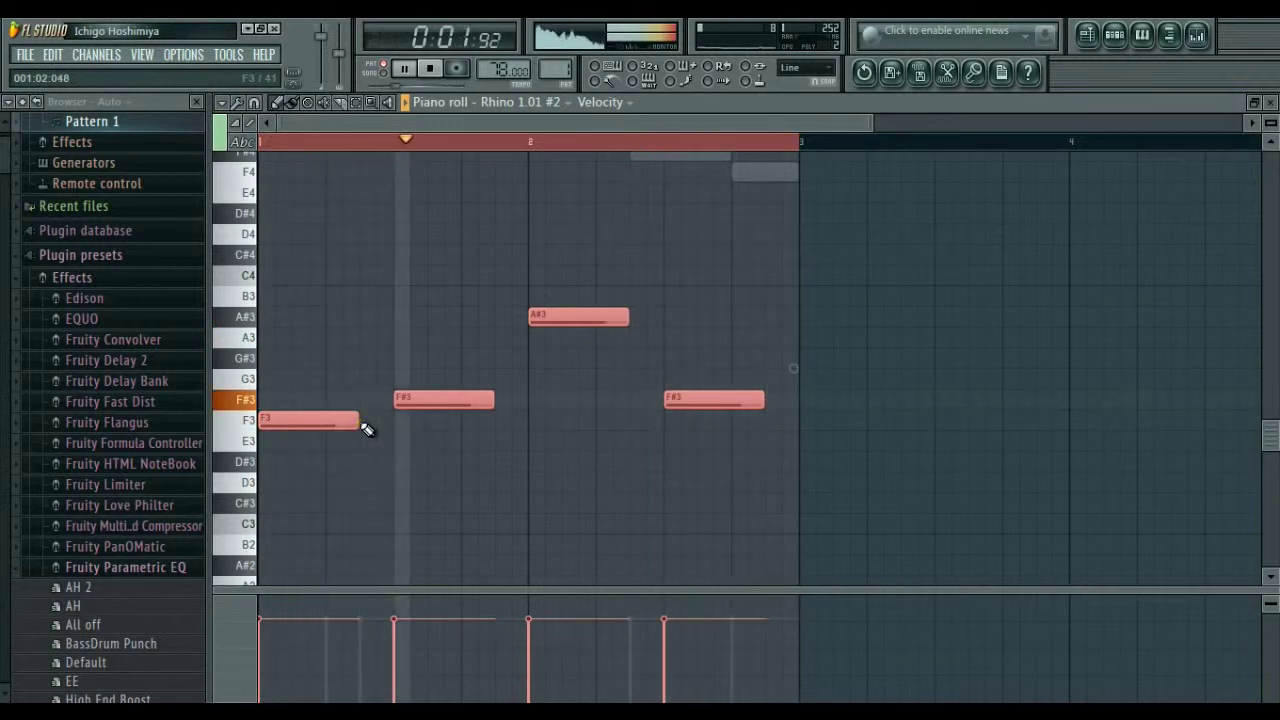
left_click_drag(360, 422, 309, 429)
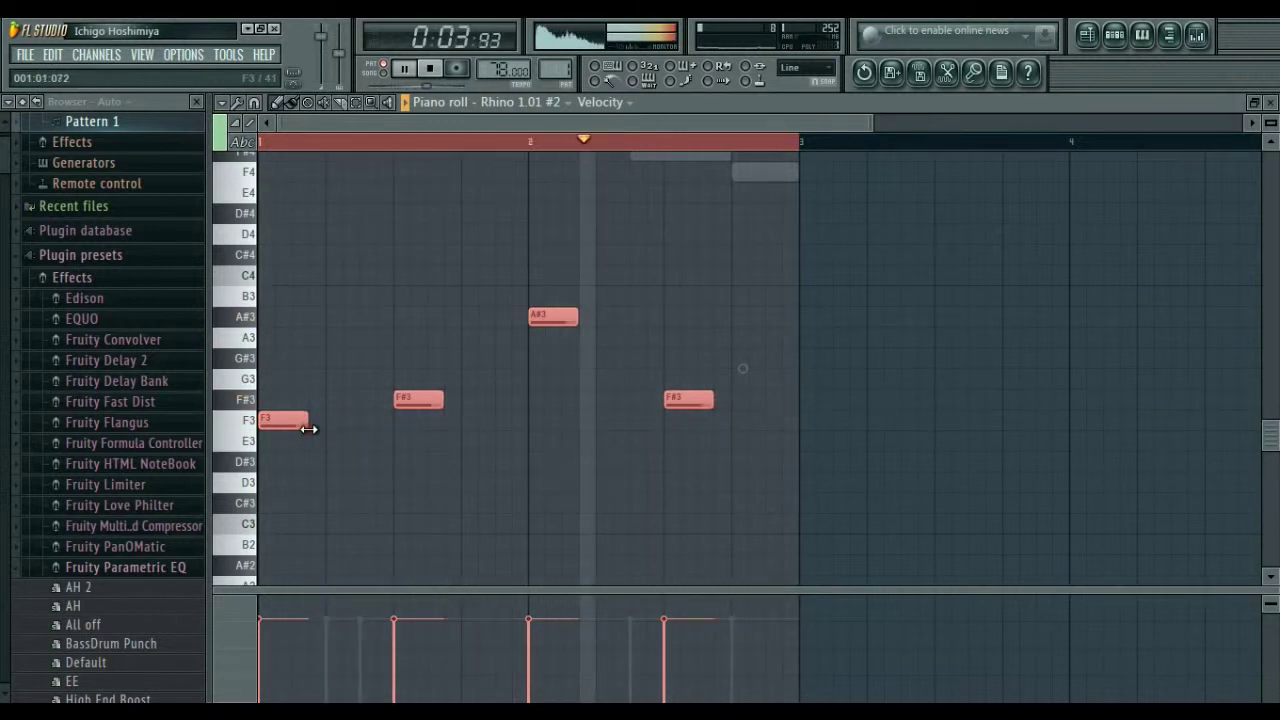
left_click_drag(306, 429, 291, 424)
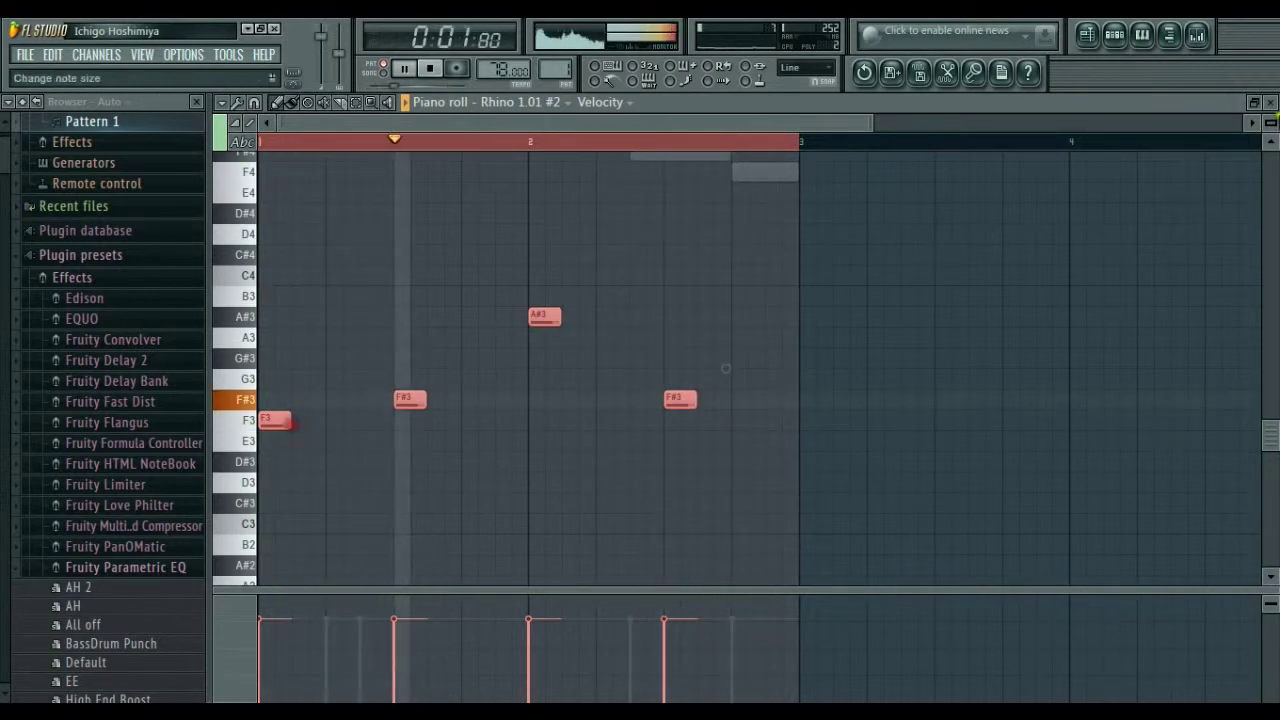
left_click(1269, 102)
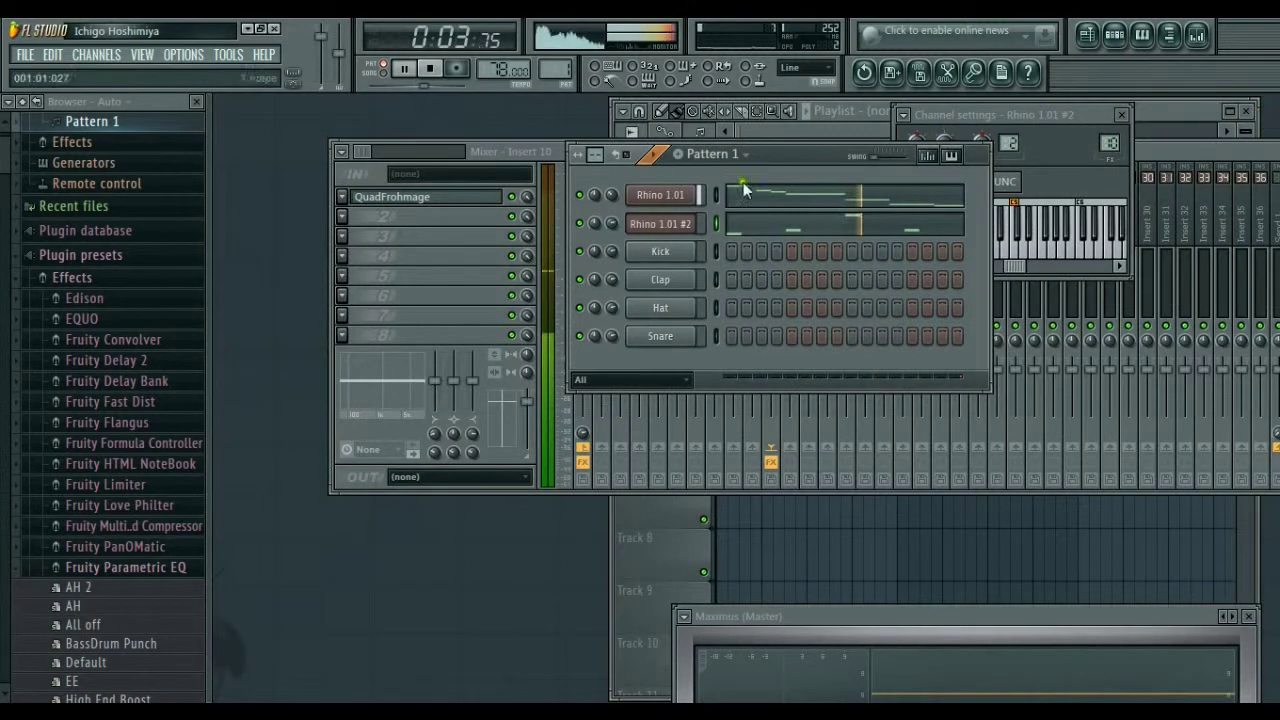
Step: Route the Rhino 1.01 channel to mixer insert 9 and lower that insert's volume to 90%
right_click(636, 197)
left_click(671, 194)
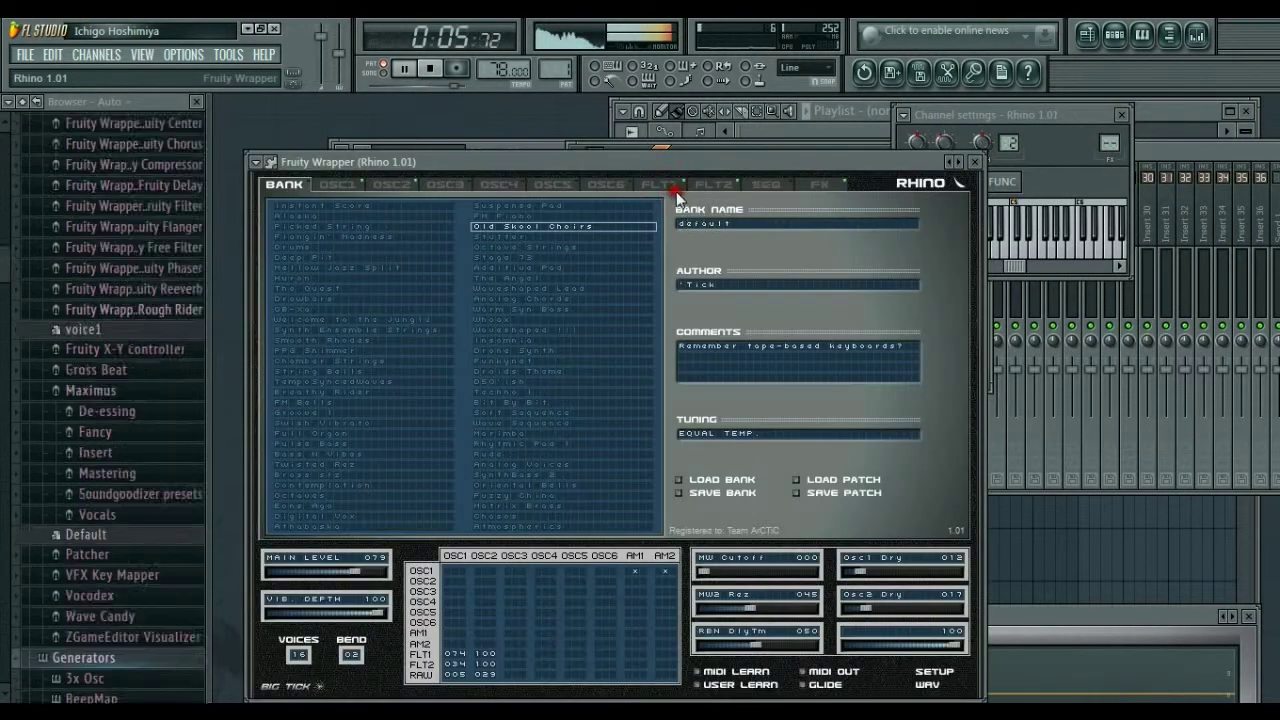
left_click_drag(1107, 140, 1062, 73)
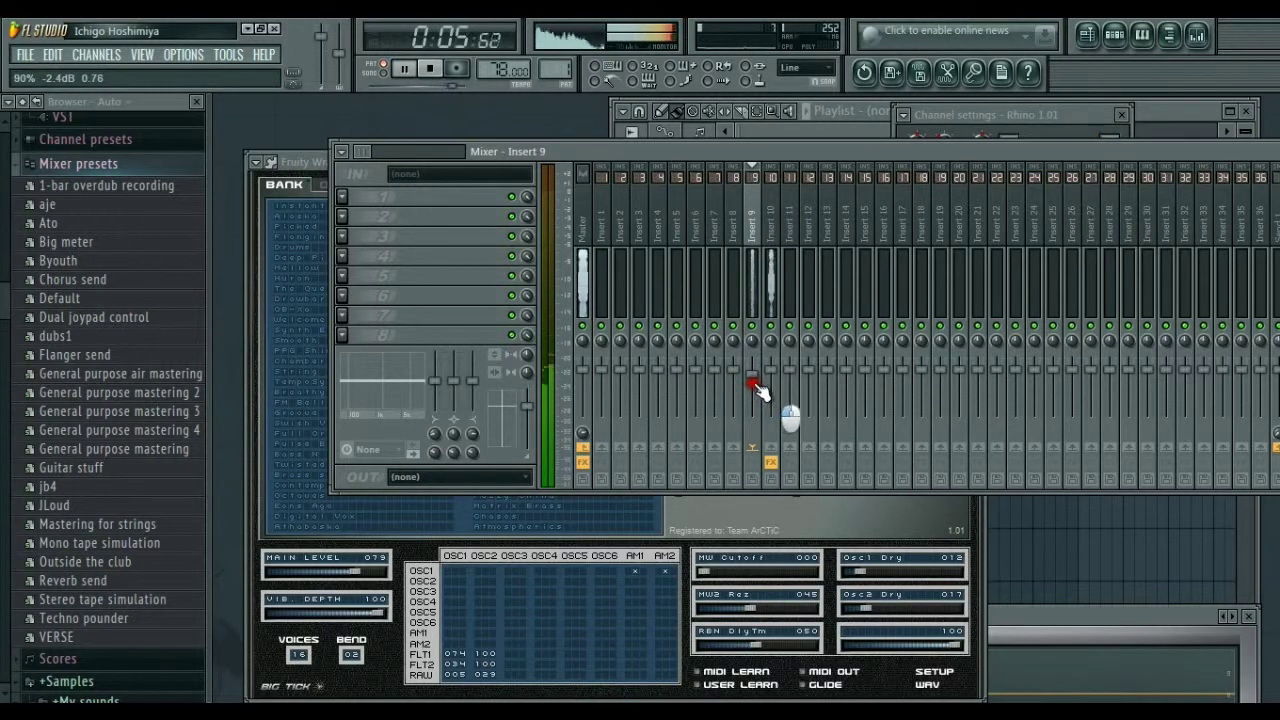
Step: Add Fruity Parametric EQ 2 to the second effect slot of mixer insert 10
left_click(772, 220)
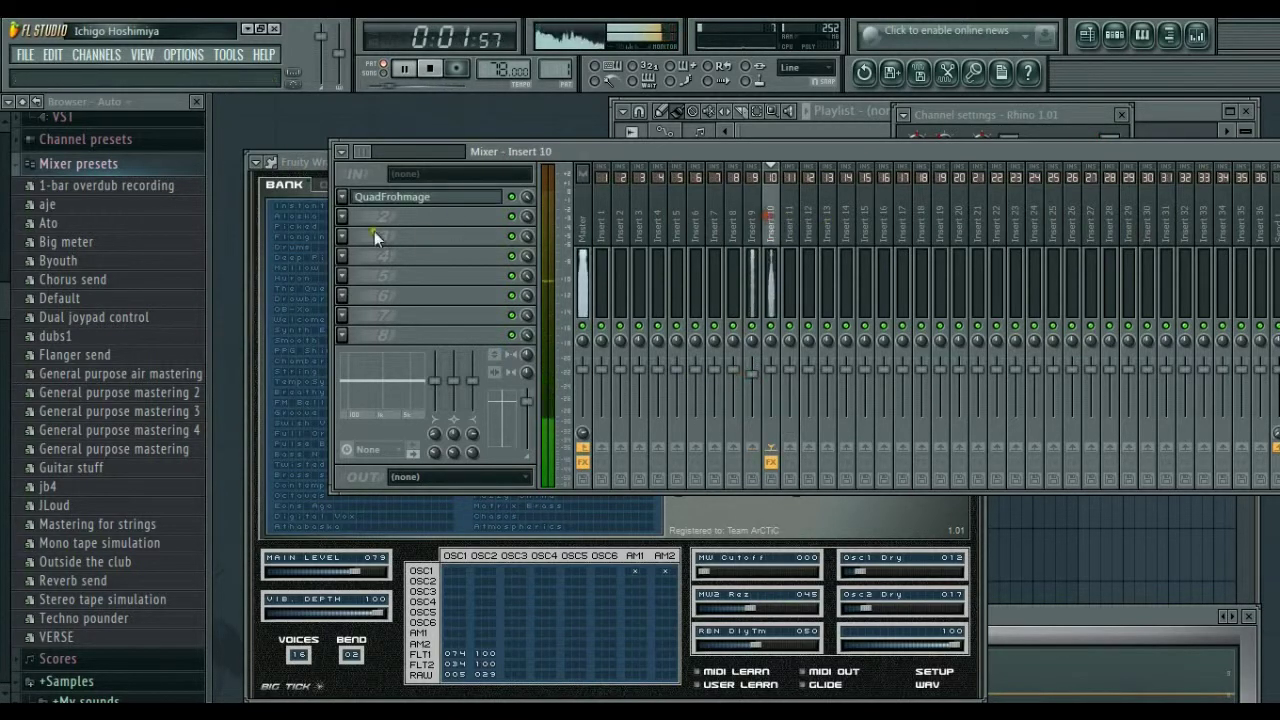
left_click(343, 218)
mouse_move(371, 240)
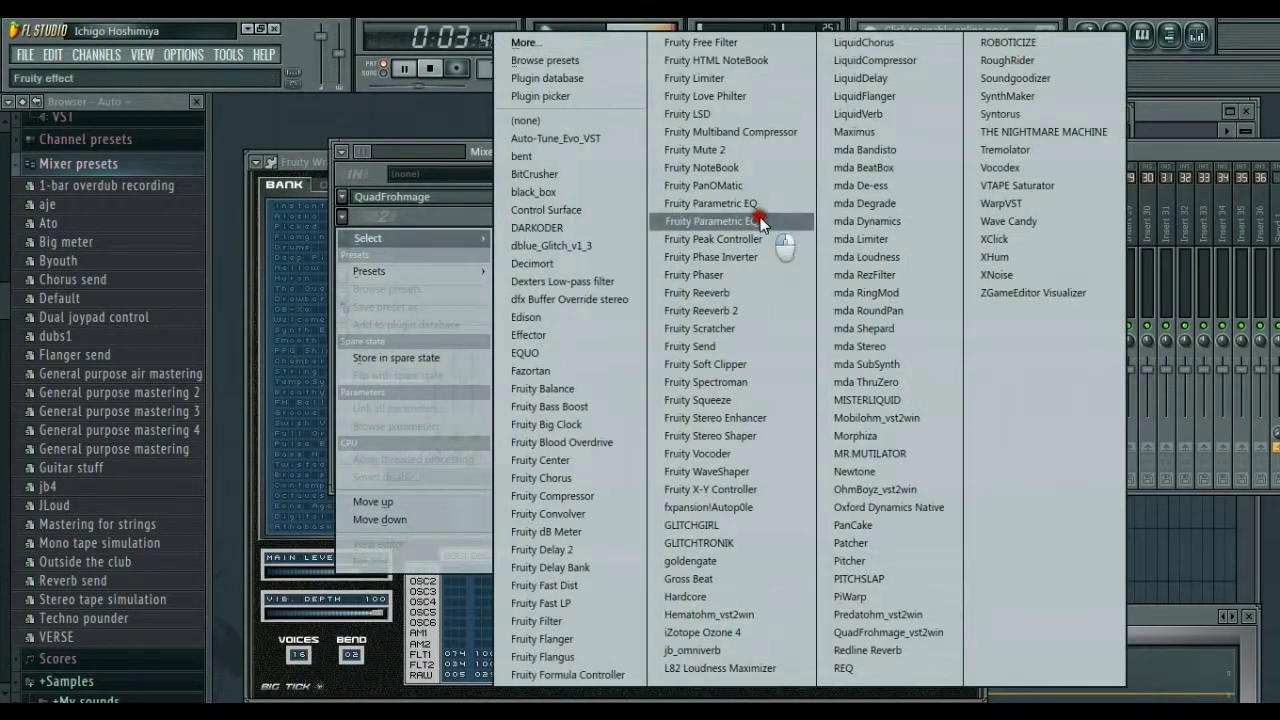
left_click(777, 243)
Step: Cut the lows with band 1, raise bands 6 and 7 slightly, and close the equalizer
left_click_drag(363, 421, 400, 477)
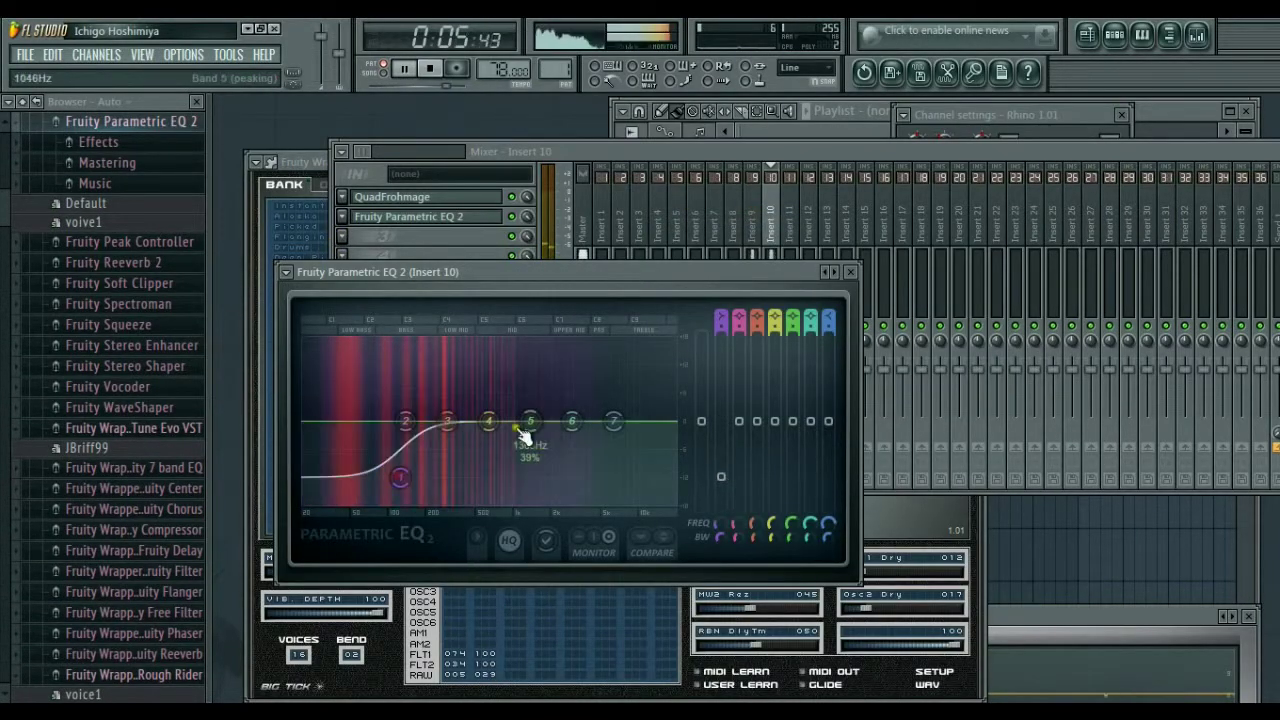
left_click_drag(571, 421, 609, 402)
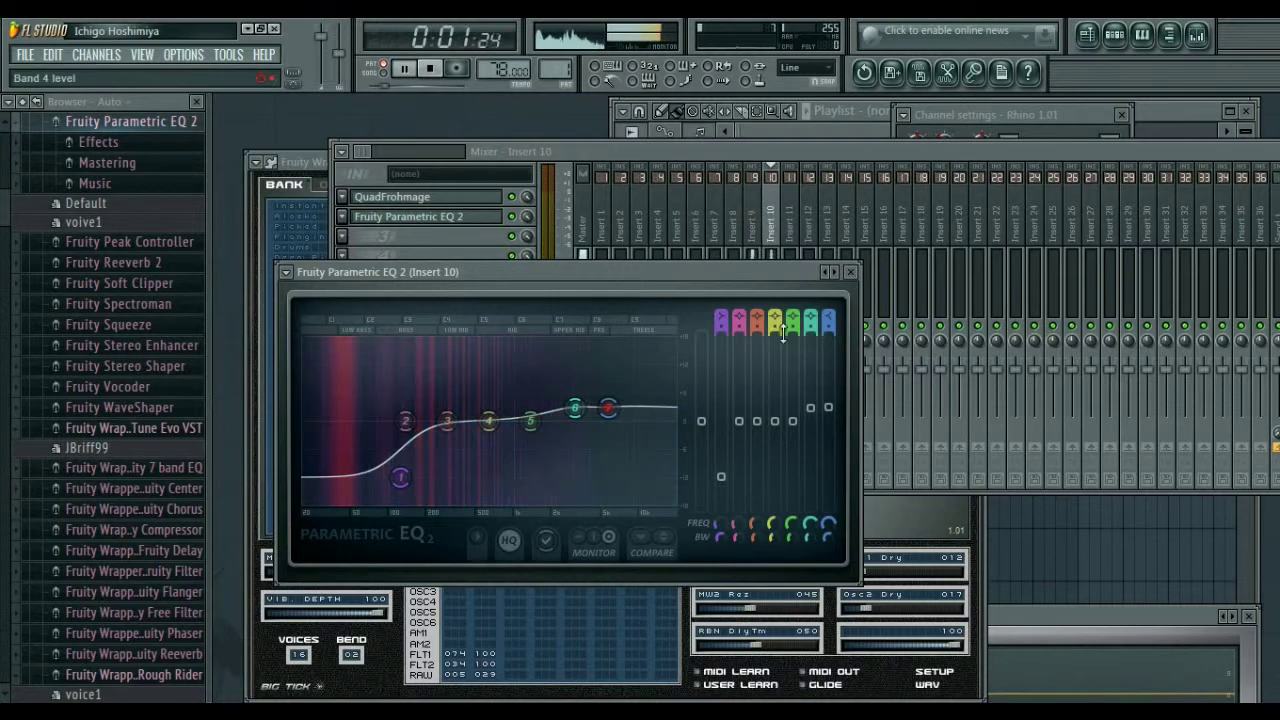
left_click(850, 273)
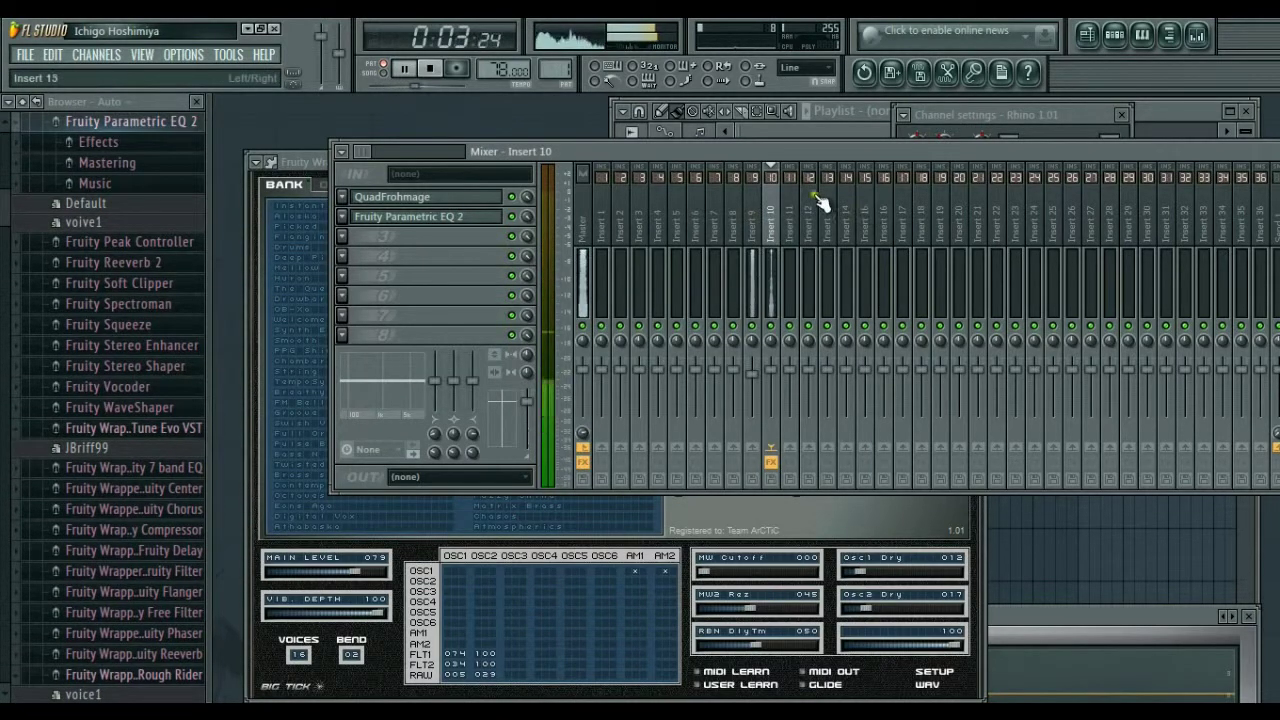
Step: Show the step sequencer and browse the samples to Volume 5 of the Sonic Specialists - Urban Fire kit in LA2's KING DAVE folder
left_click(1116, 37)
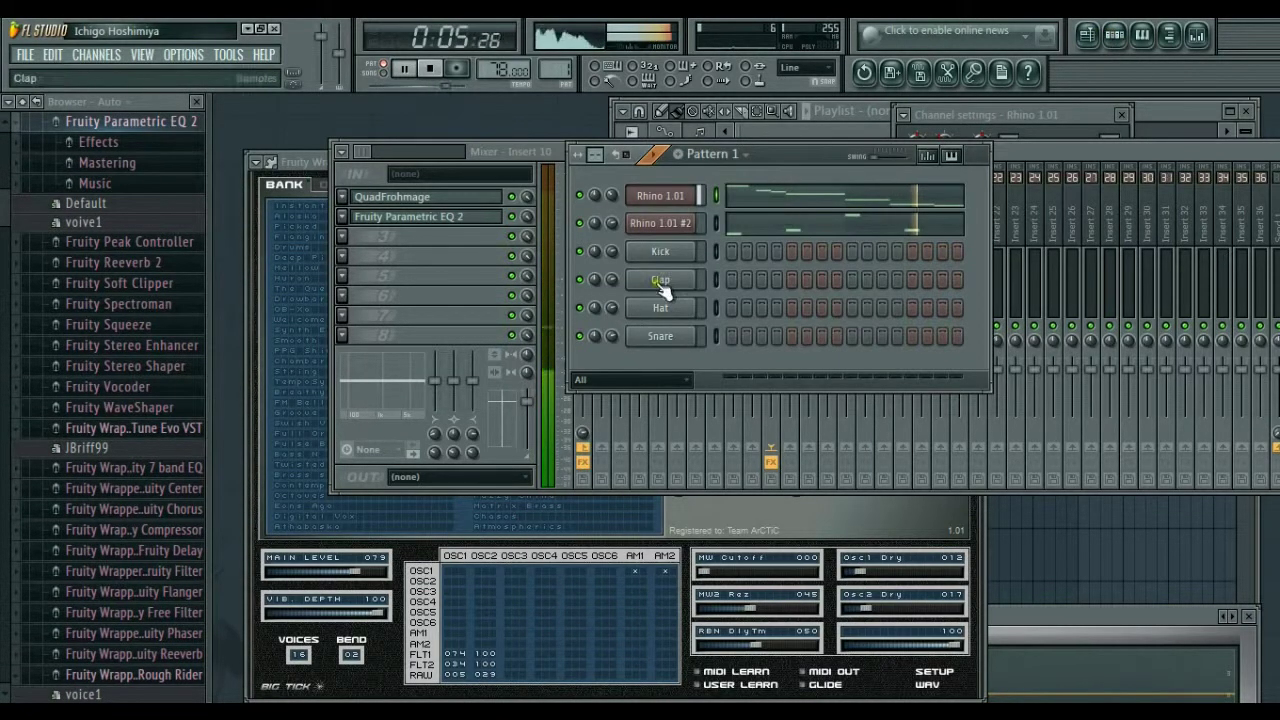
left_click(28, 106)
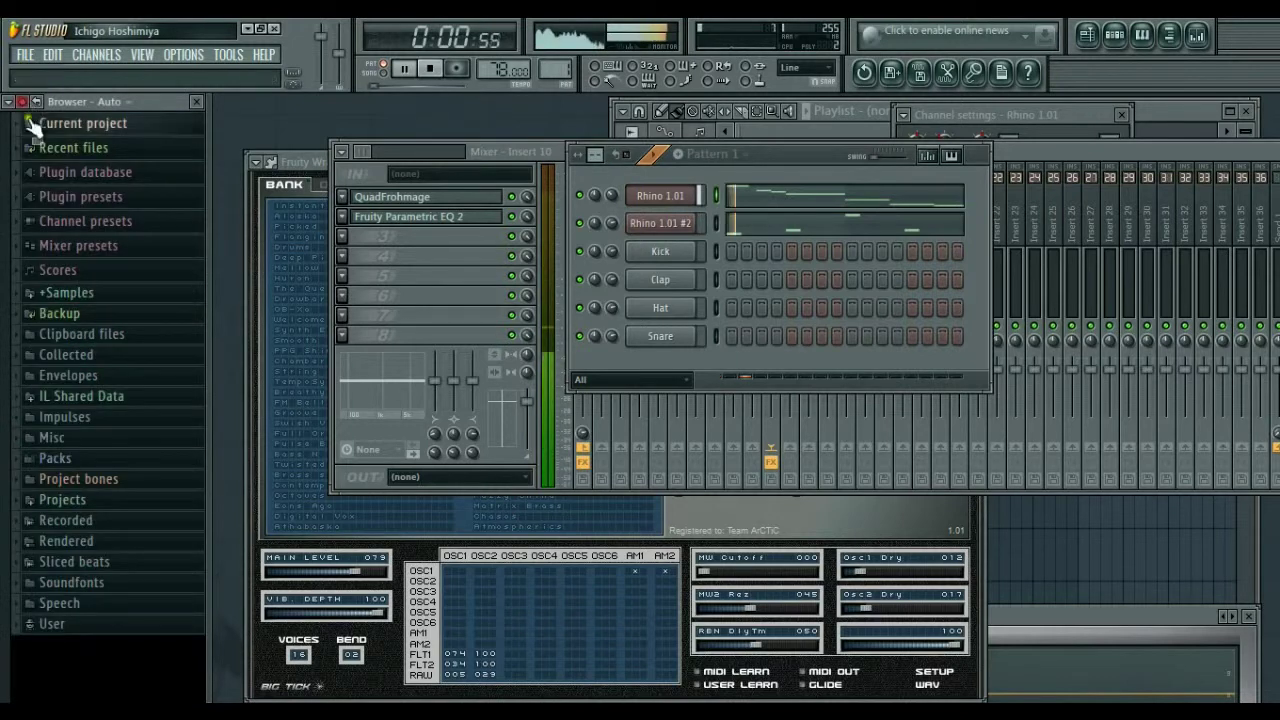
left_click(120, 292)
left_click(120, 315)
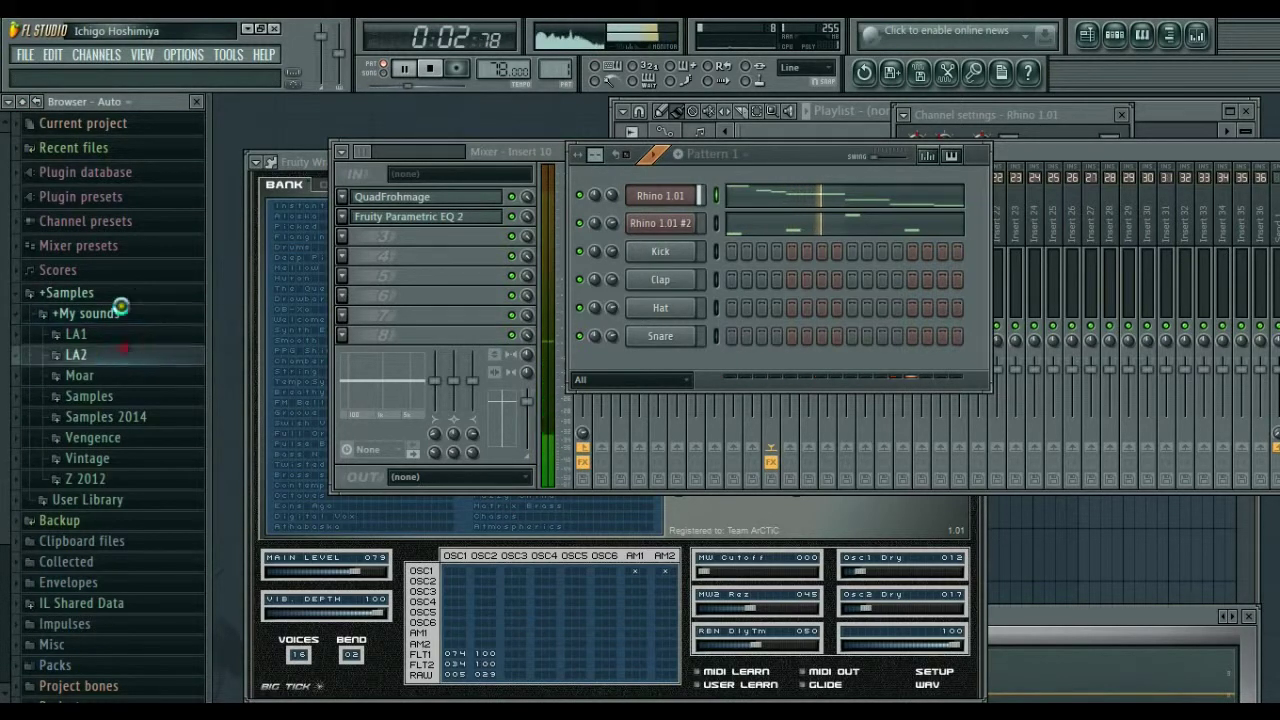
left_click(114, 355)
left_click(110, 416)
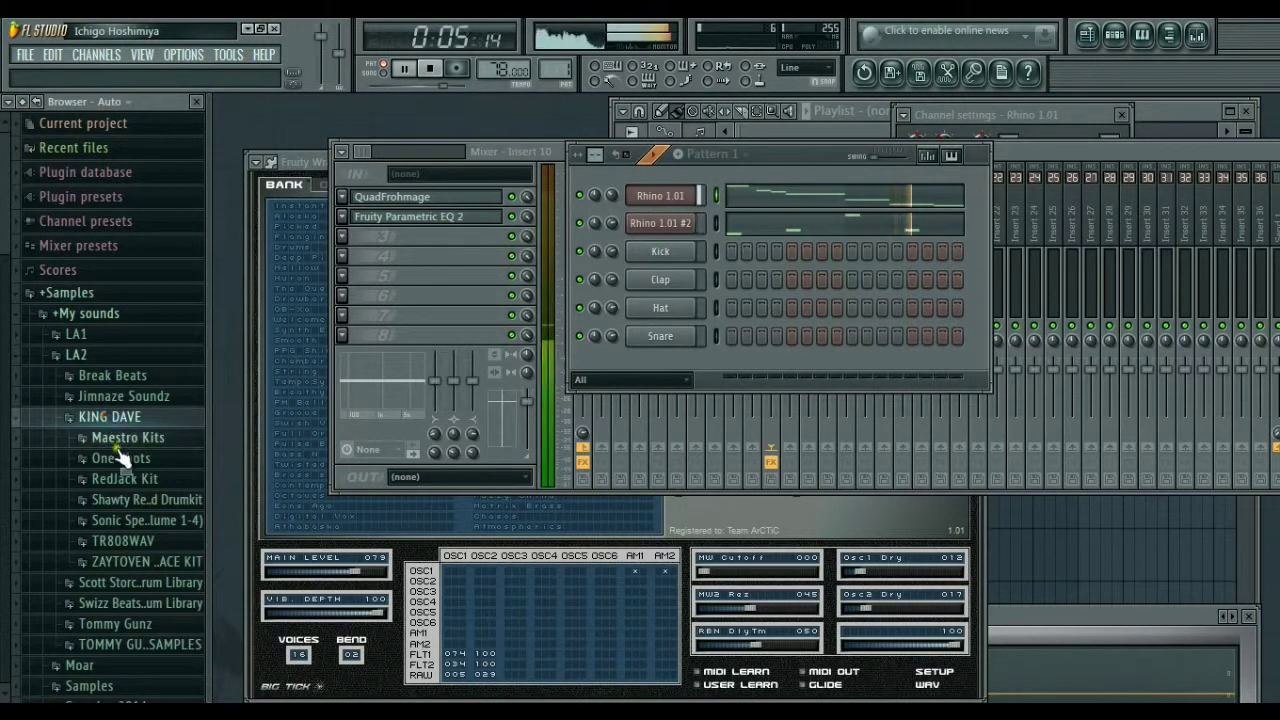
left_click(118, 520)
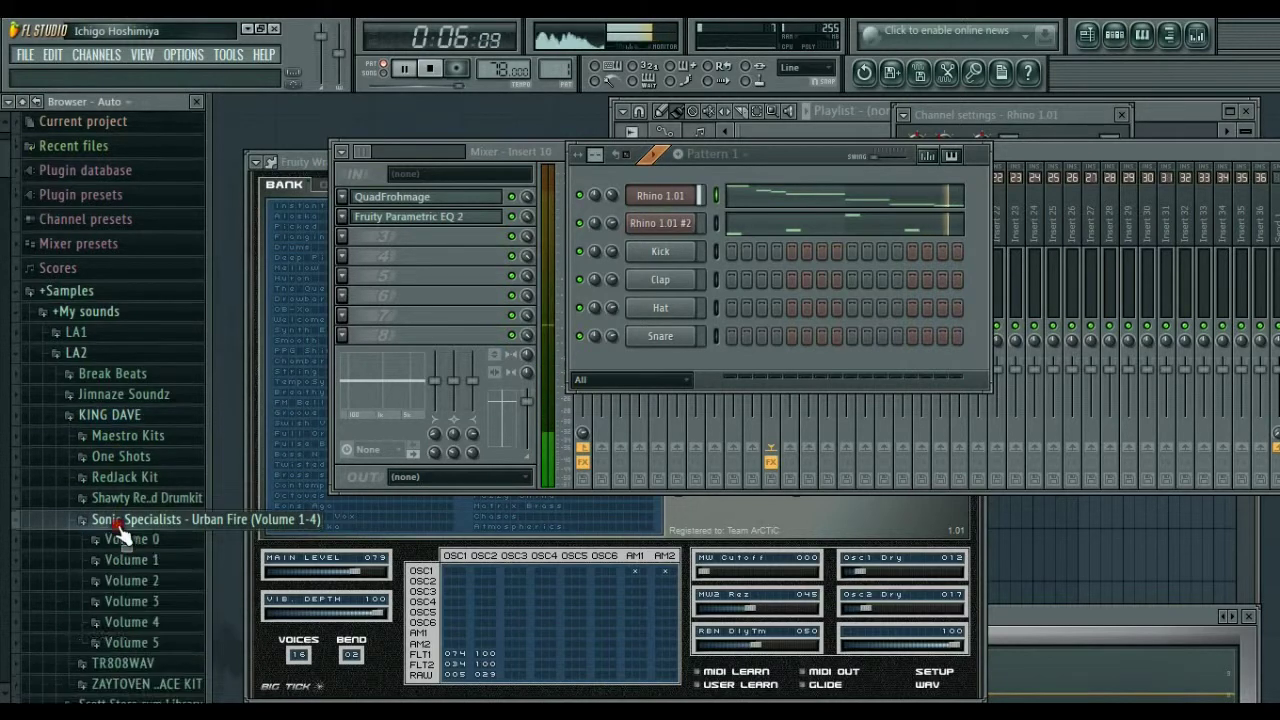
left_click(132, 642)
Step: Audition samples in the Volume 5 Crashes folder and add SS_UF5_CRASHES-08 as a new channel below Snare
left_click(145, 410)
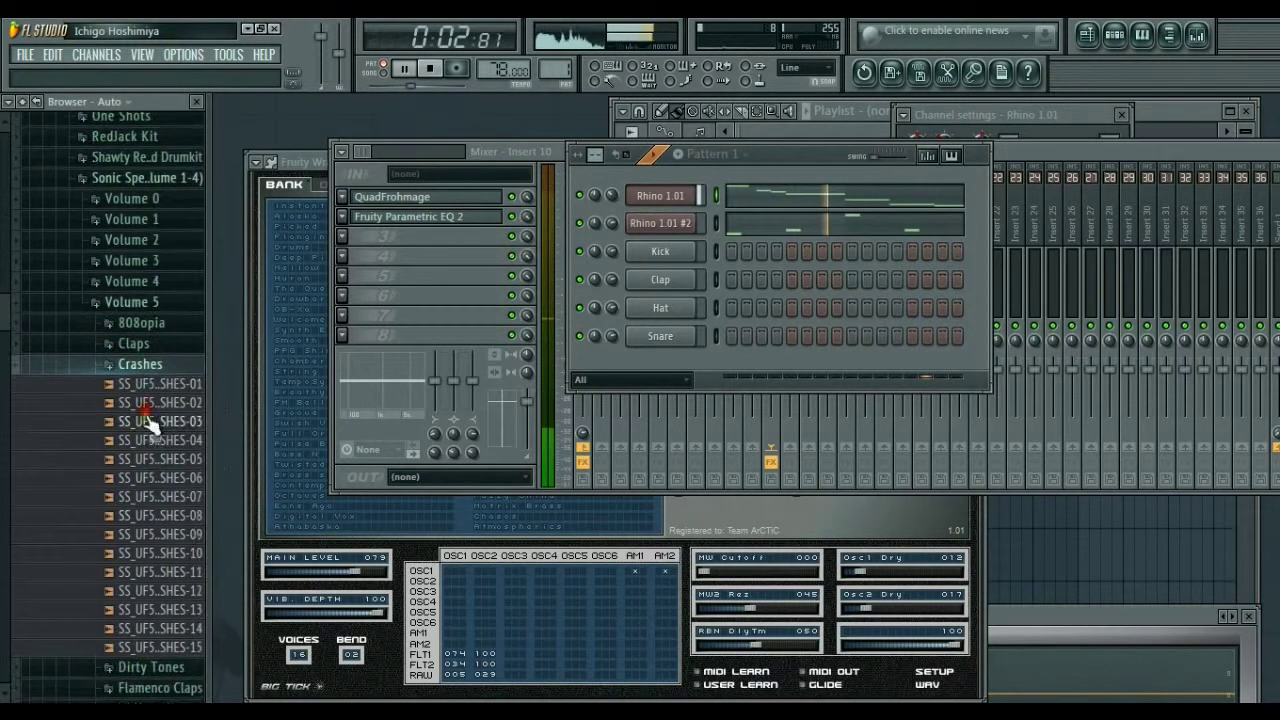
left_click(143, 467)
left_click(143, 486)
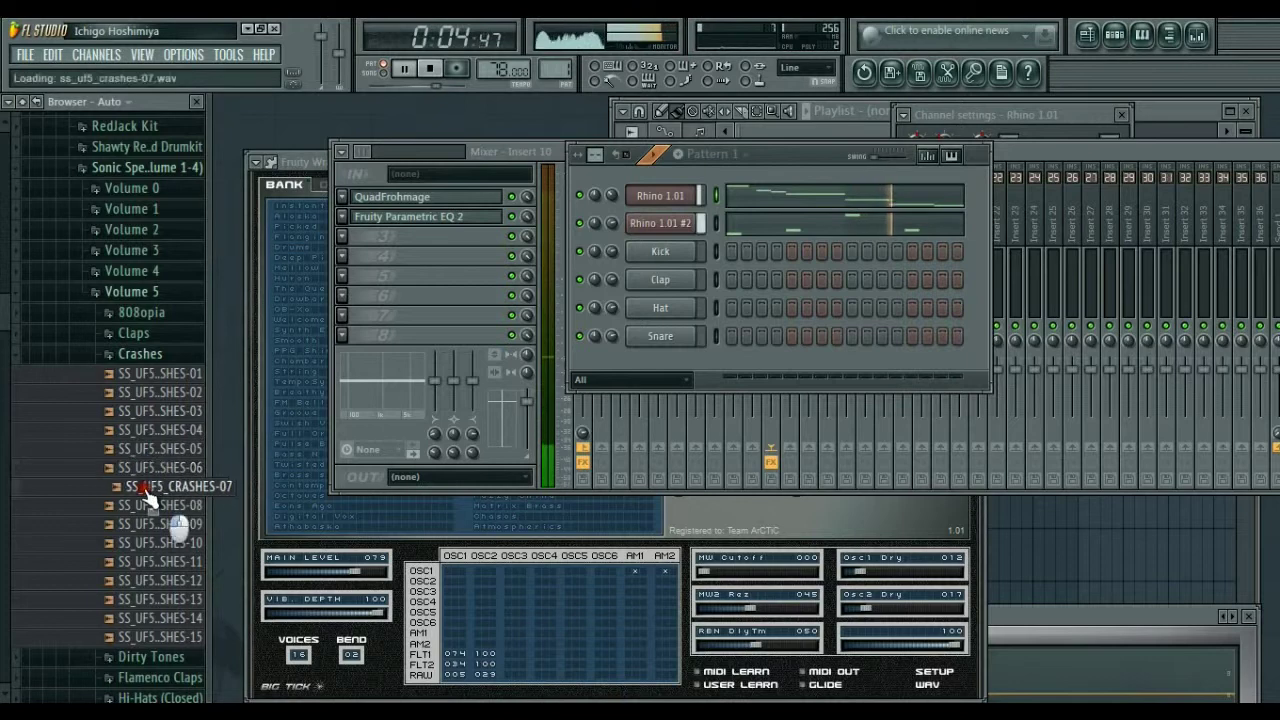
left_click(145, 505)
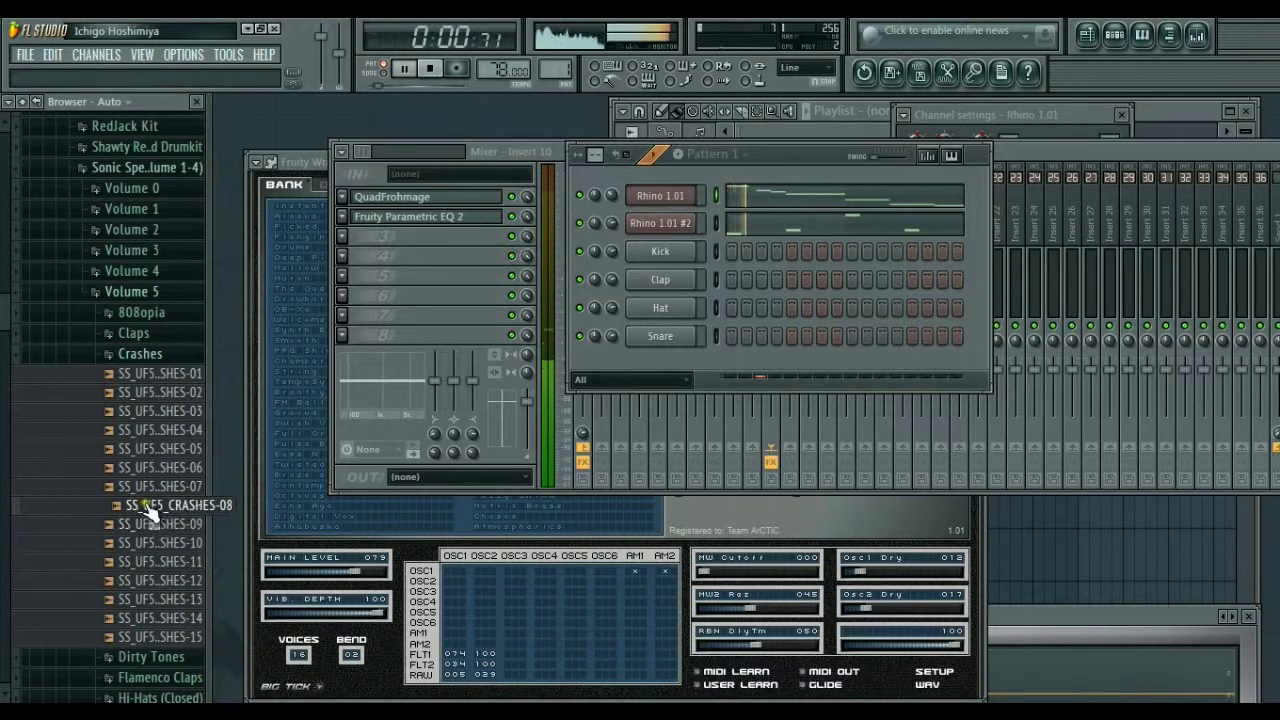
left_click_drag(148, 510, 667, 365)
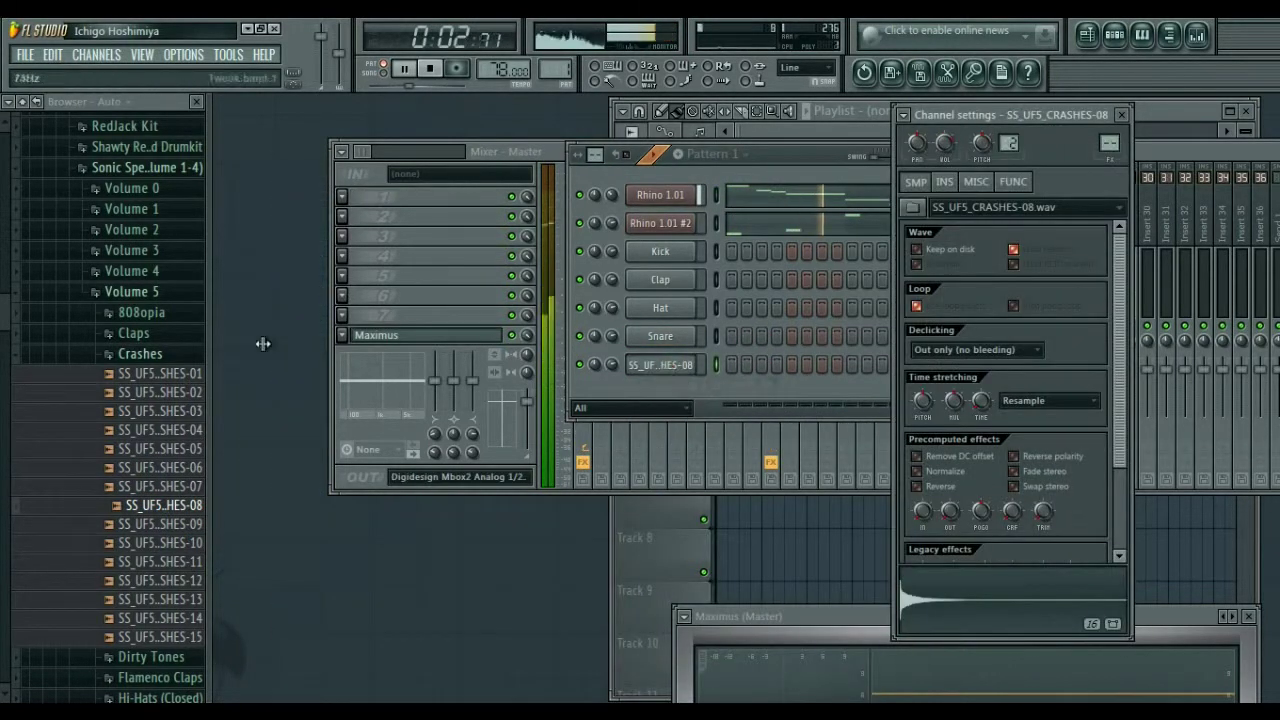
Step: Audition the Volume 5 claps, add SS_UF5_CLAPS-68 as a new channel, and place claps on steps 5 and 13
left_click(185, 338)
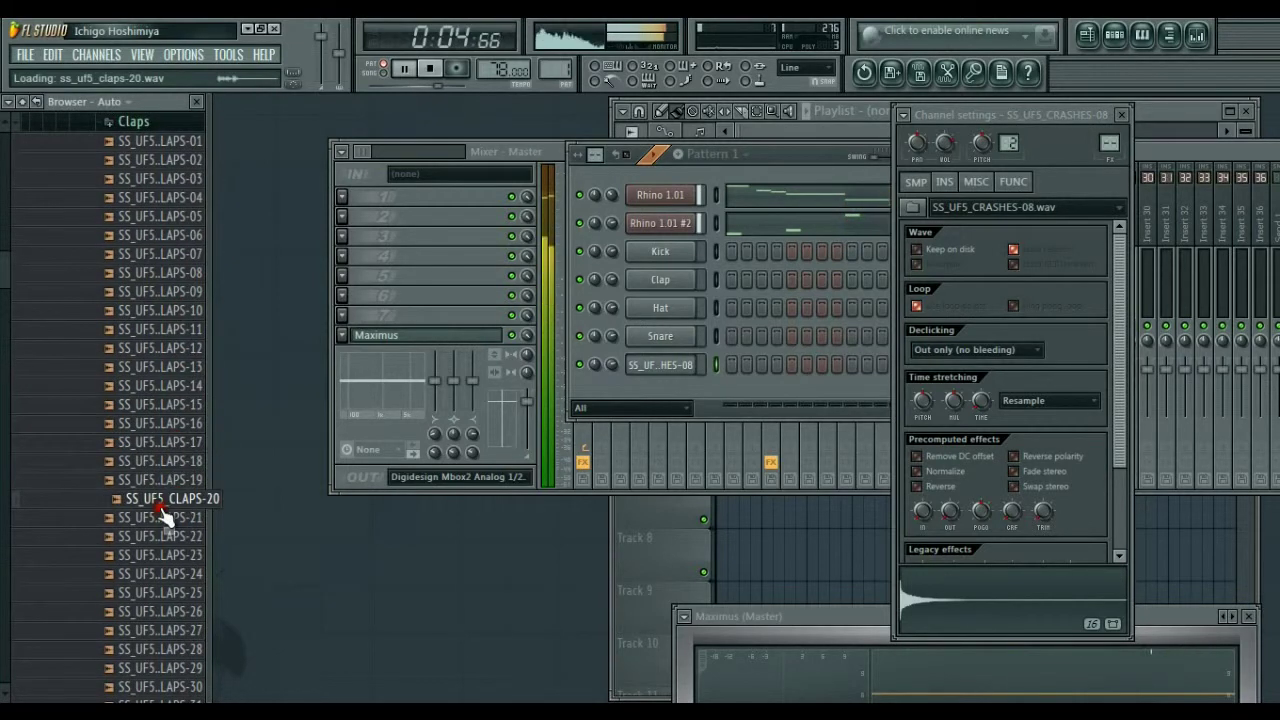
scroll(171, 514, "down", 15)
scroll(170, 513, "down", 1)
left_click(170, 218)
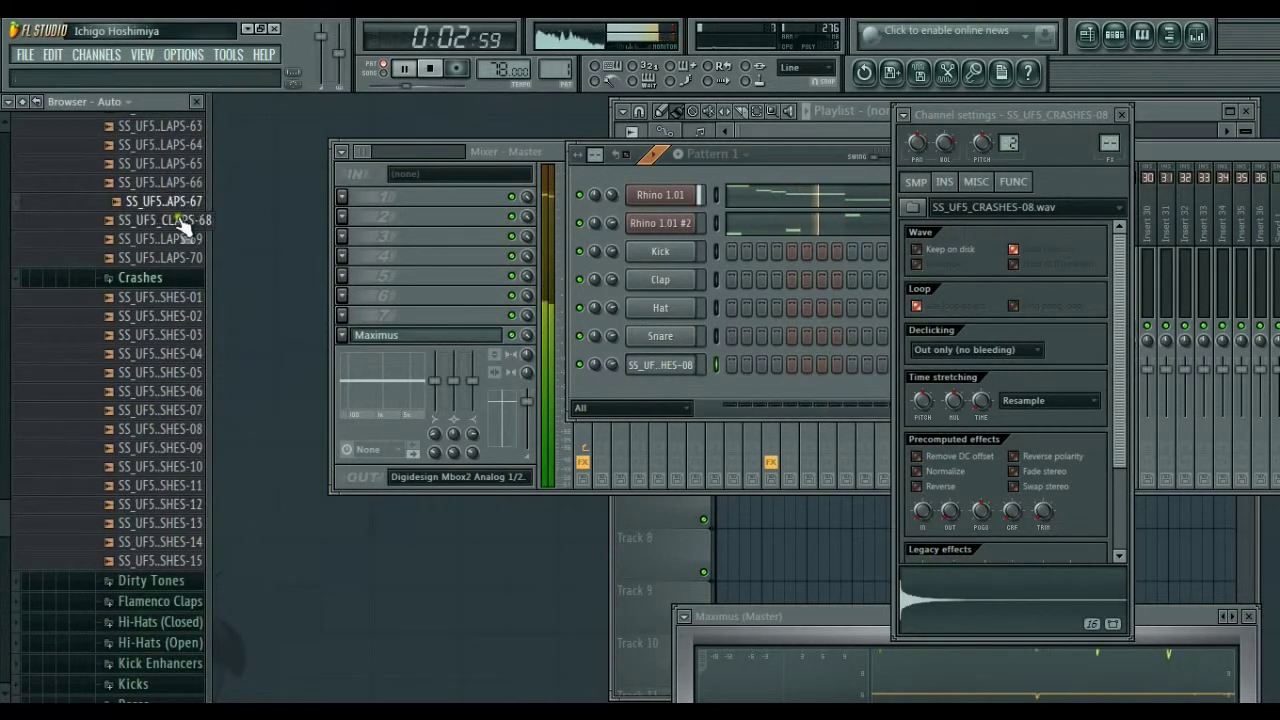
left_click_drag(175, 220, 663, 394)
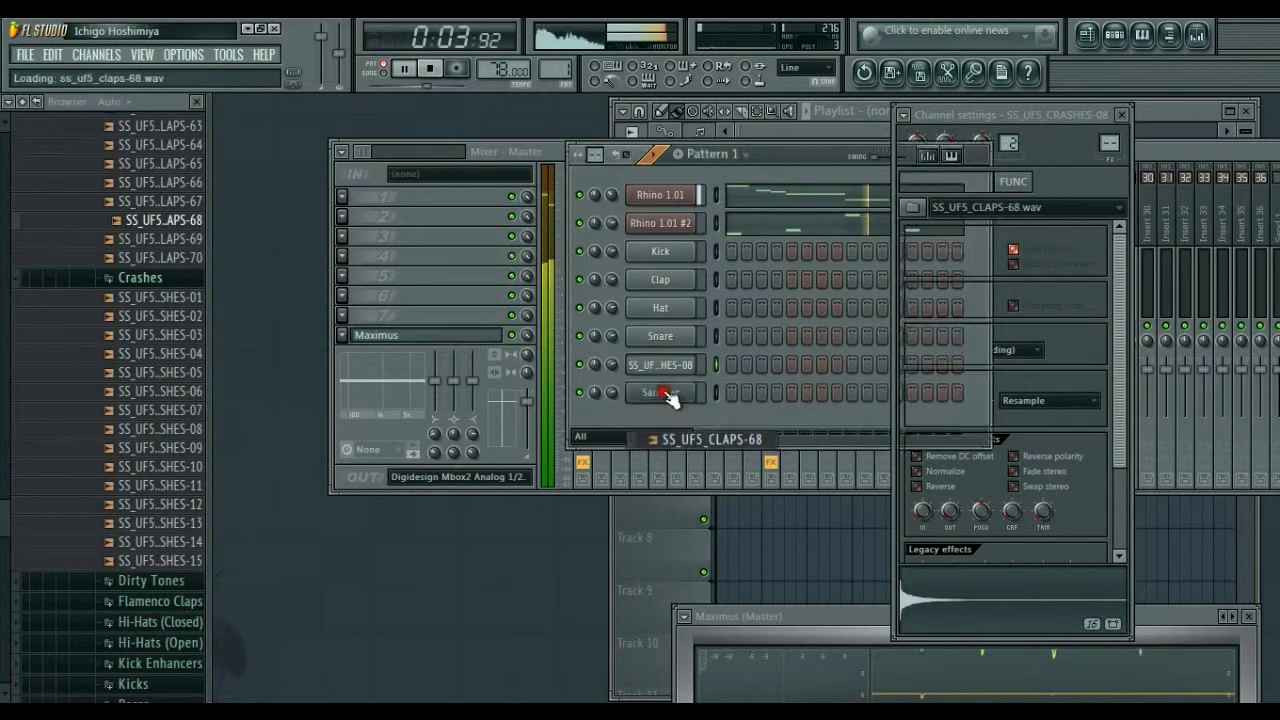
left_click(791, 392)
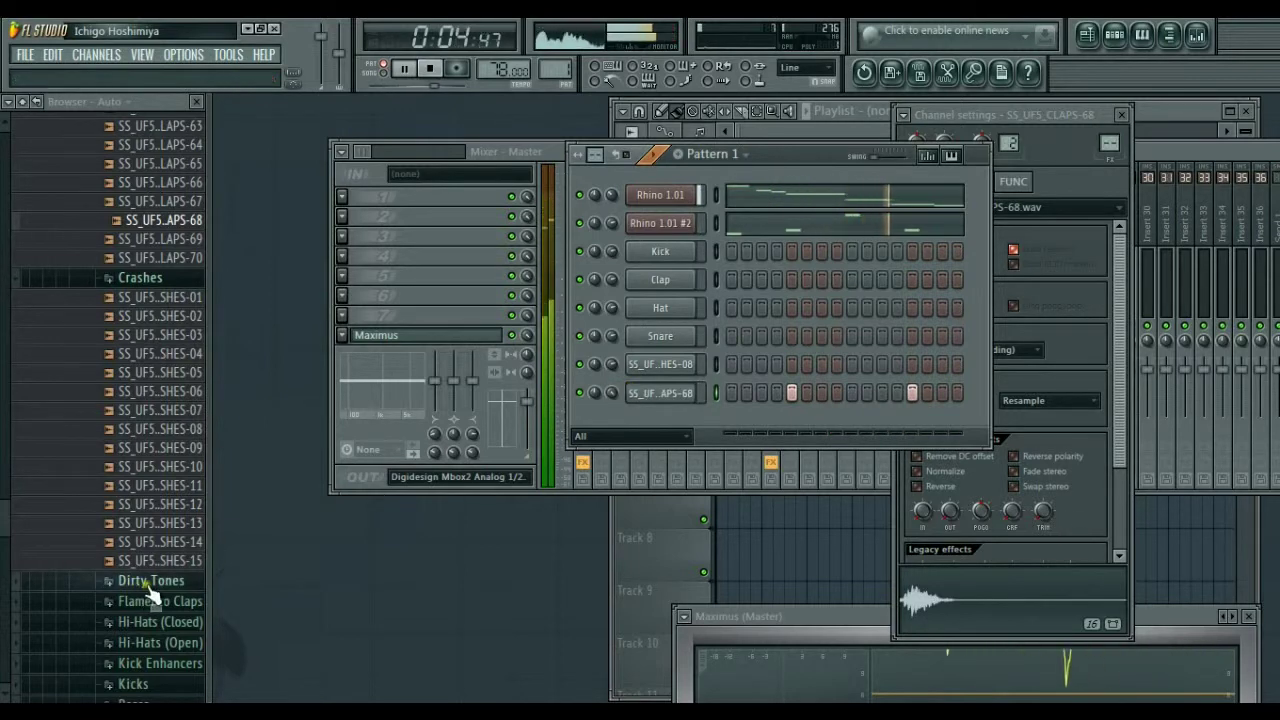
Step: Turn on step sequence repeating for Pattern 1 and audition Volume 5 kick samples between 020 and 028
left_click(158, 684)
left_click(185, 498)
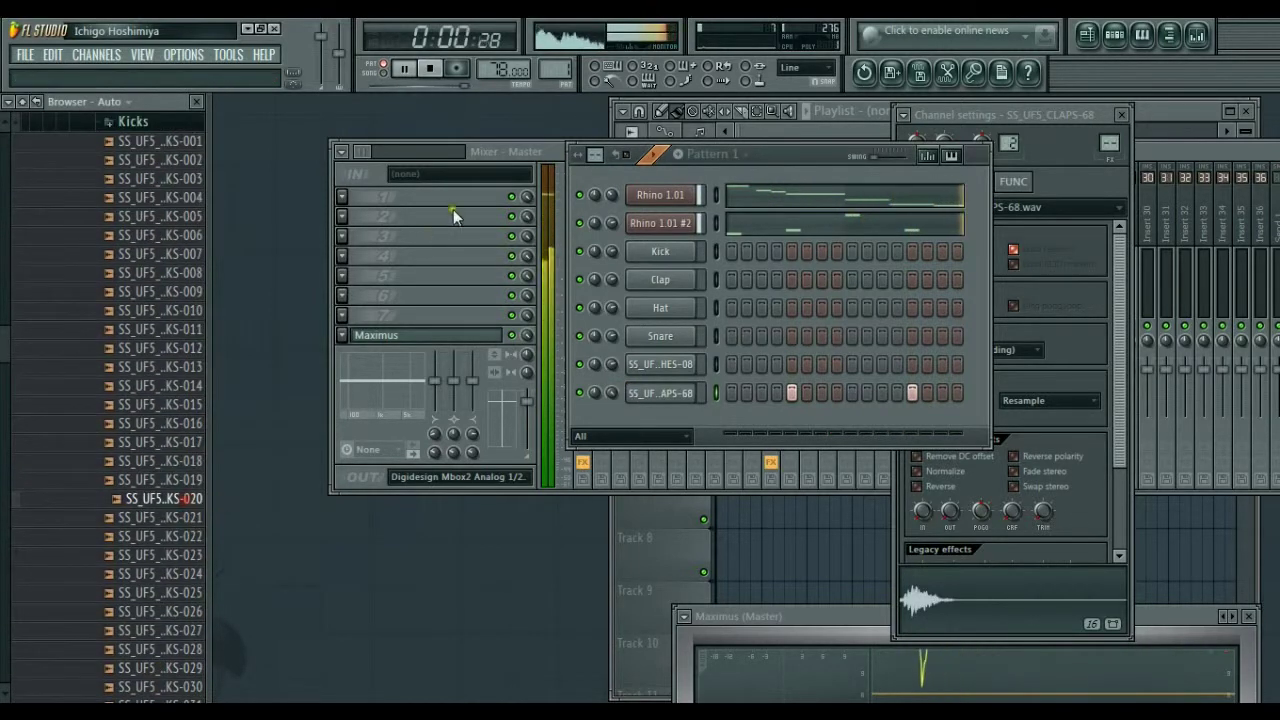
left_click(616, 166)
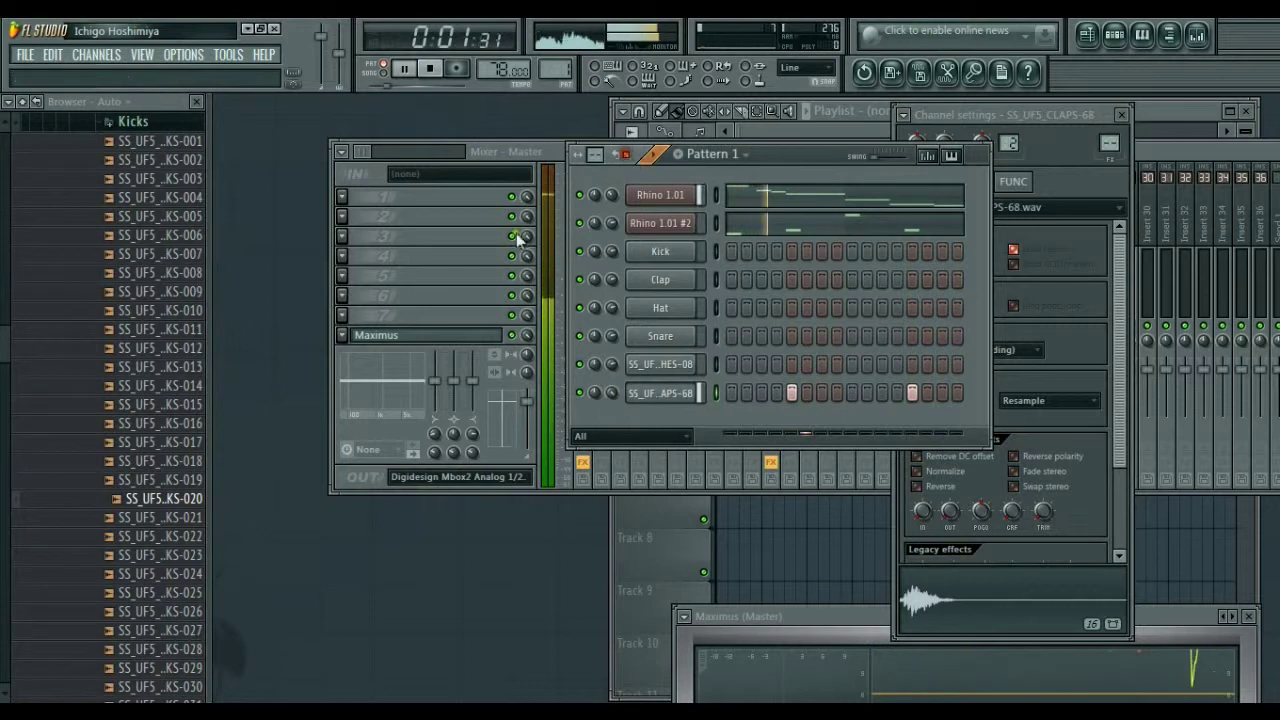
left_click(188, 575)
left_click(190, 593)
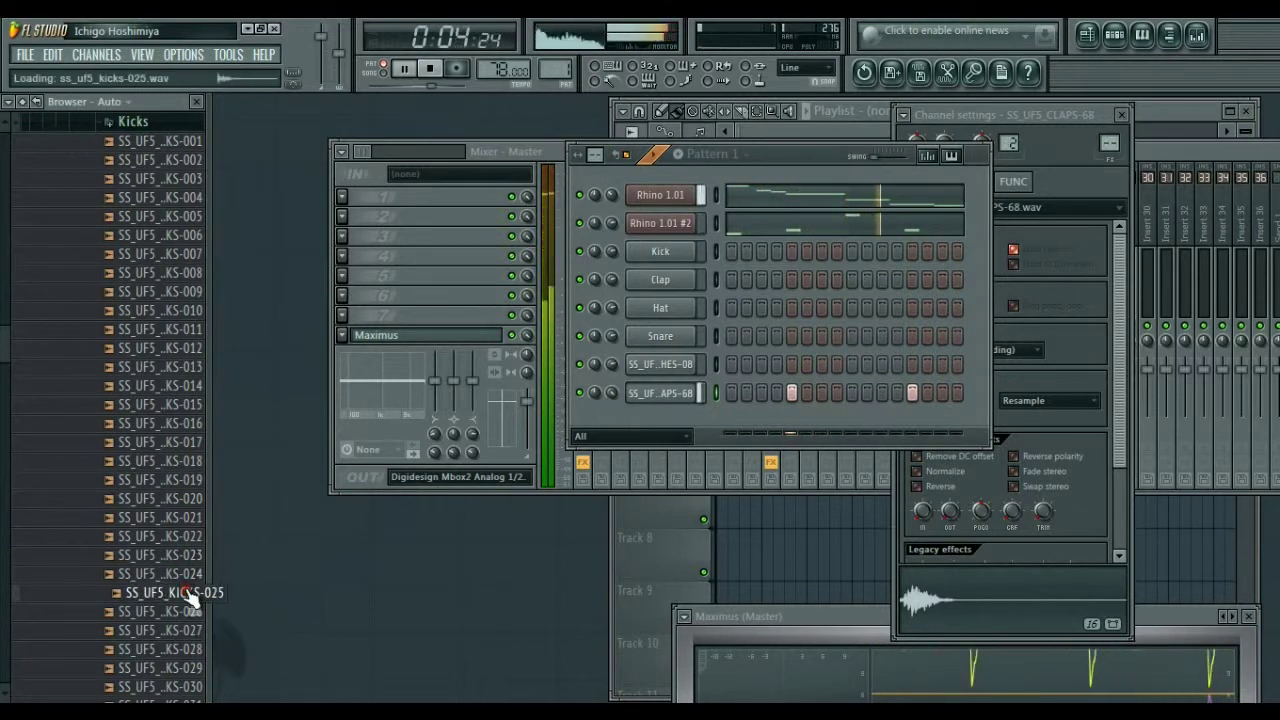
left_click(181, 611)
left_click(185, 631)
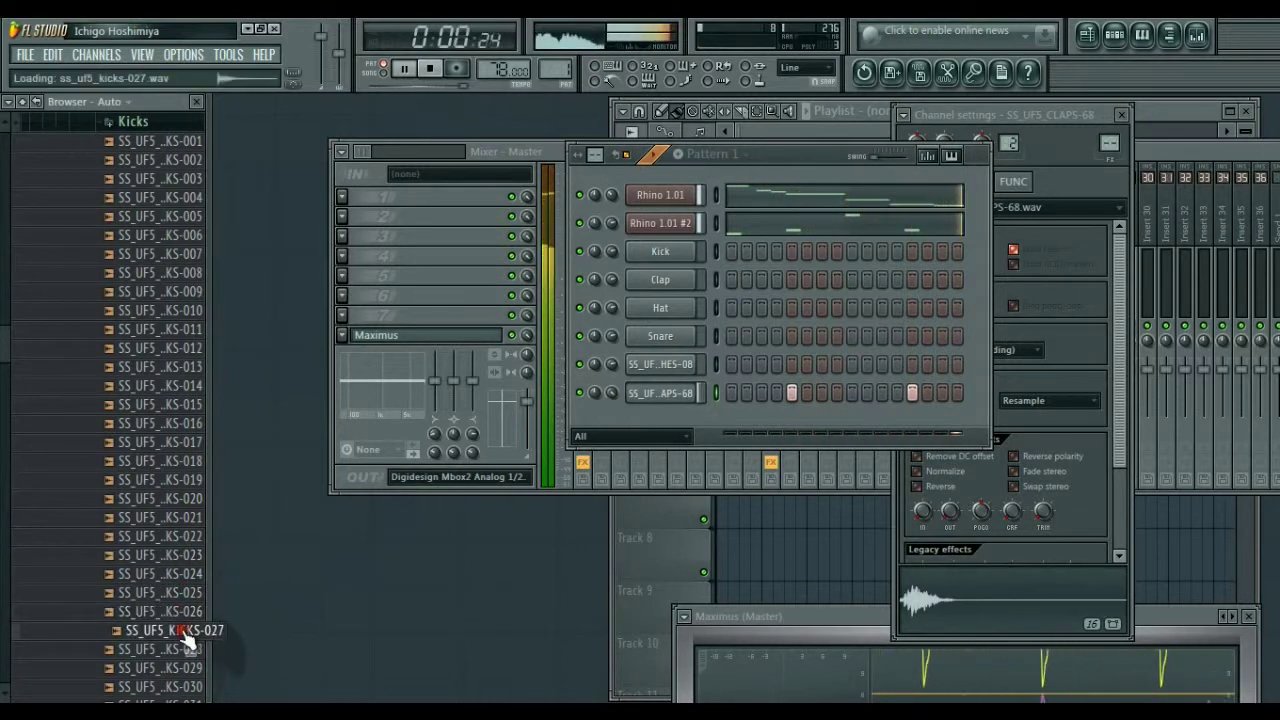
left_click(186, 648)
Step: Audition kick samples 050 to 054 and add SS_UF5_KICKS-053 as a new channel below the clap
scroll(188, 636, "down", 10)
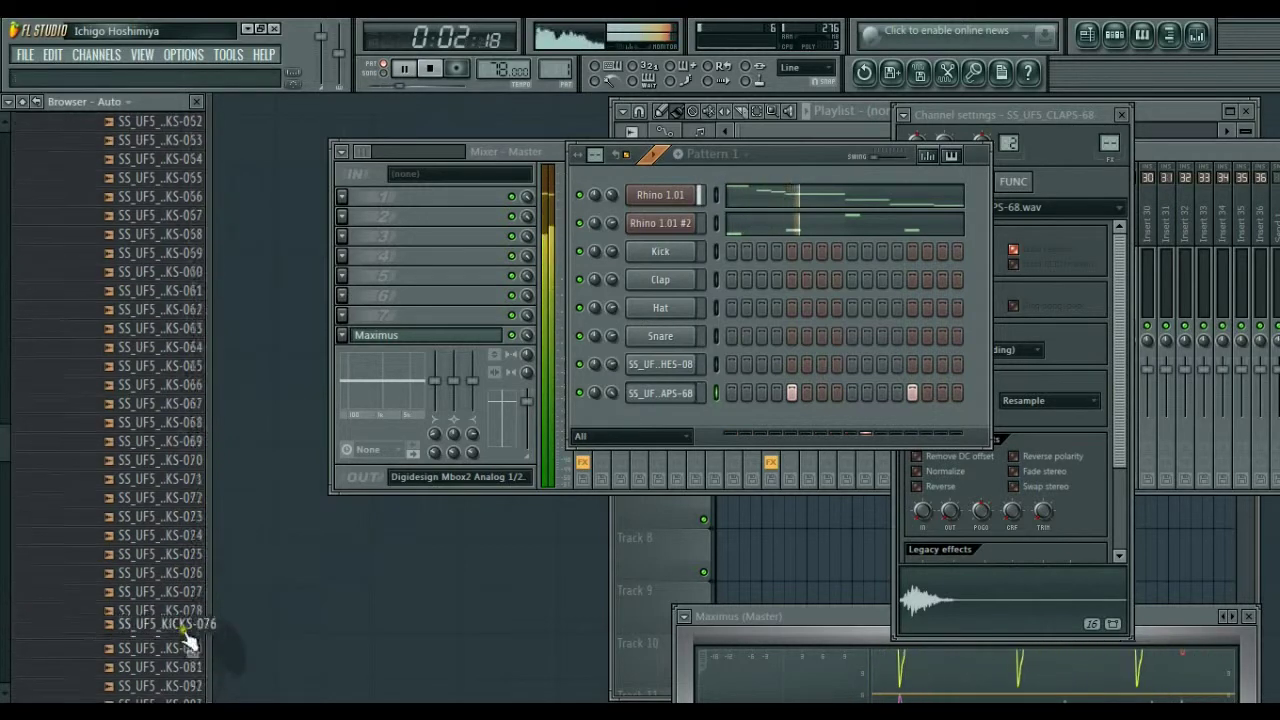
scroll(174, 345, "up", 5)
left_click(160, 469)
left_click(166, 490)
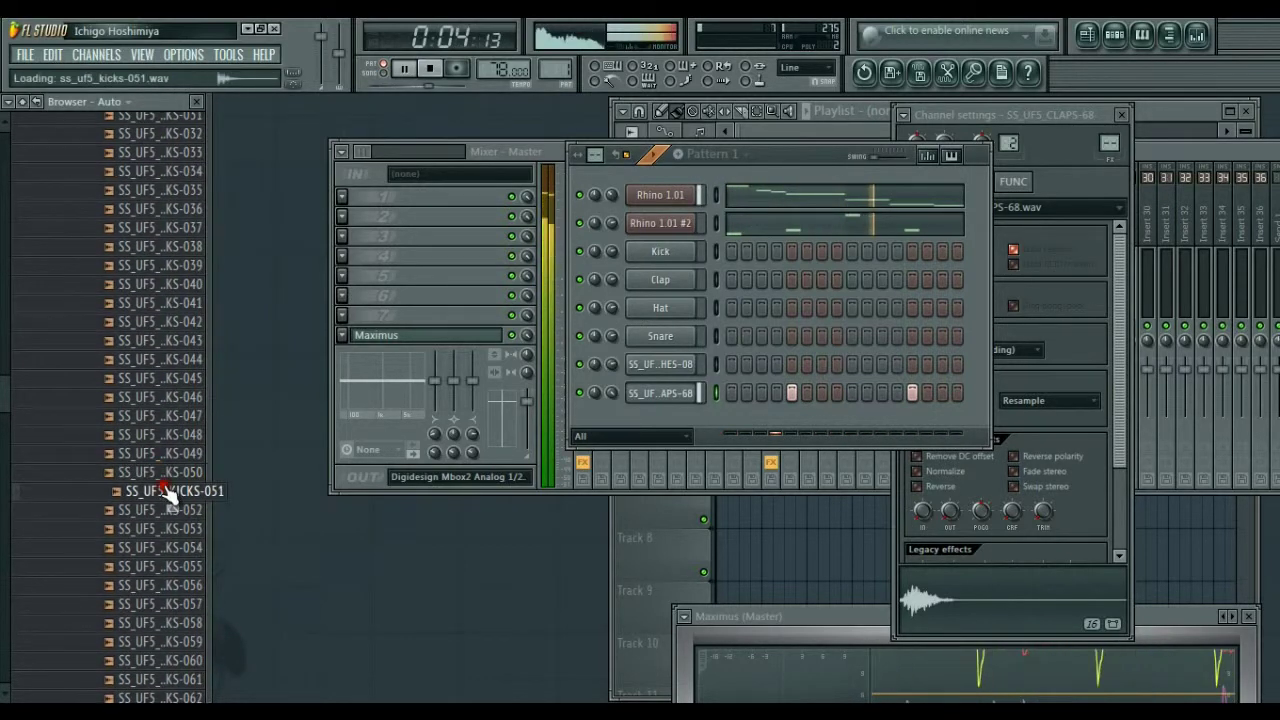
left_click(172, 510)
left_click(174, 528)
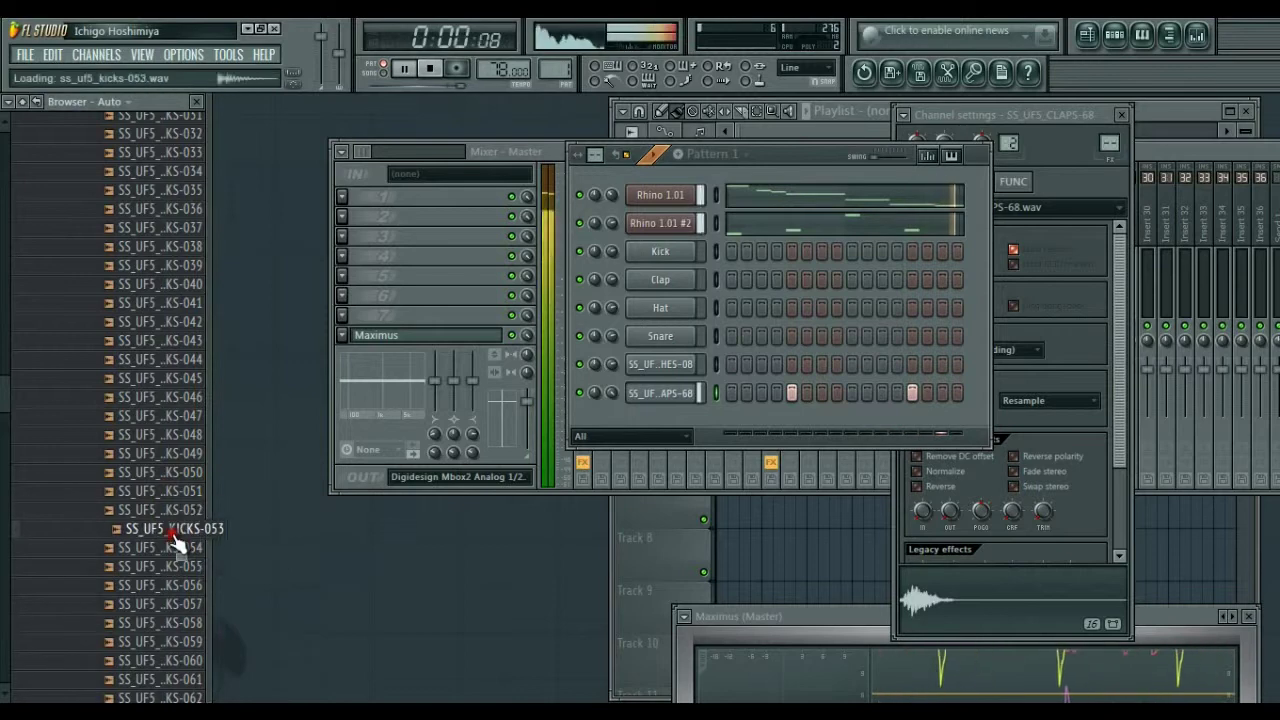
left_click(176, 548)
left_click(174, 530)
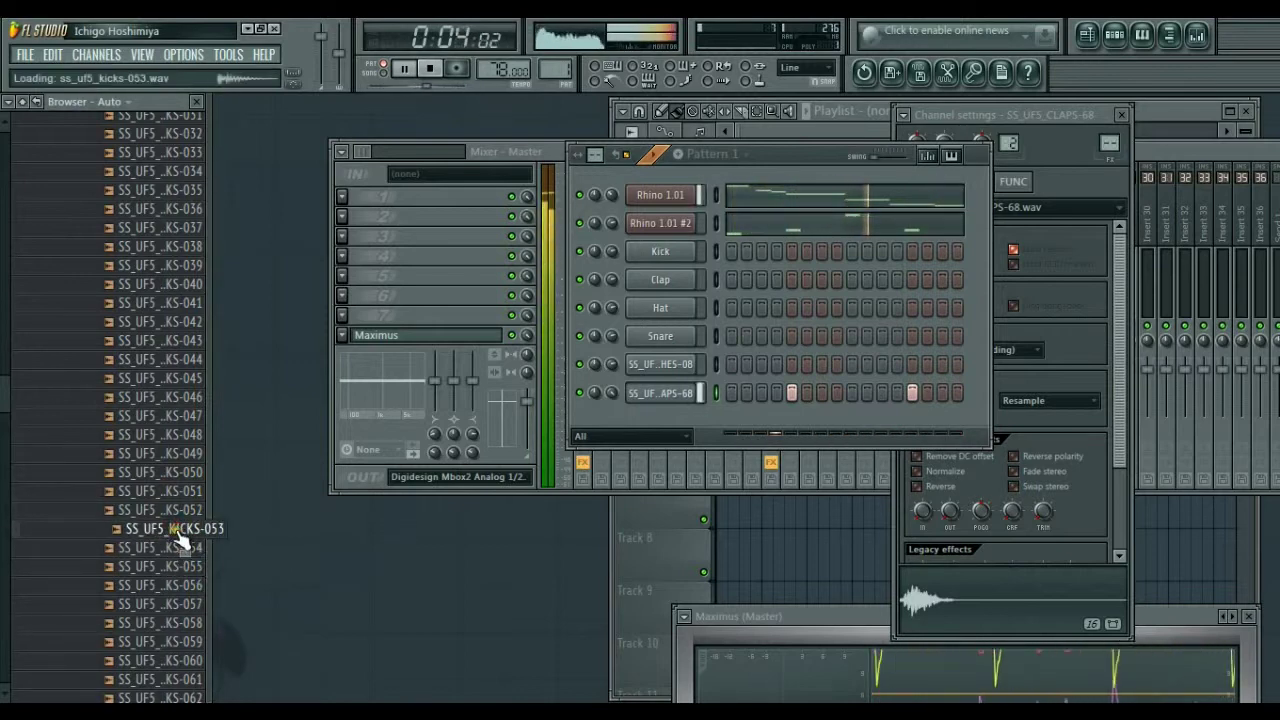
left_click_drag(180, 537, 684, 424)
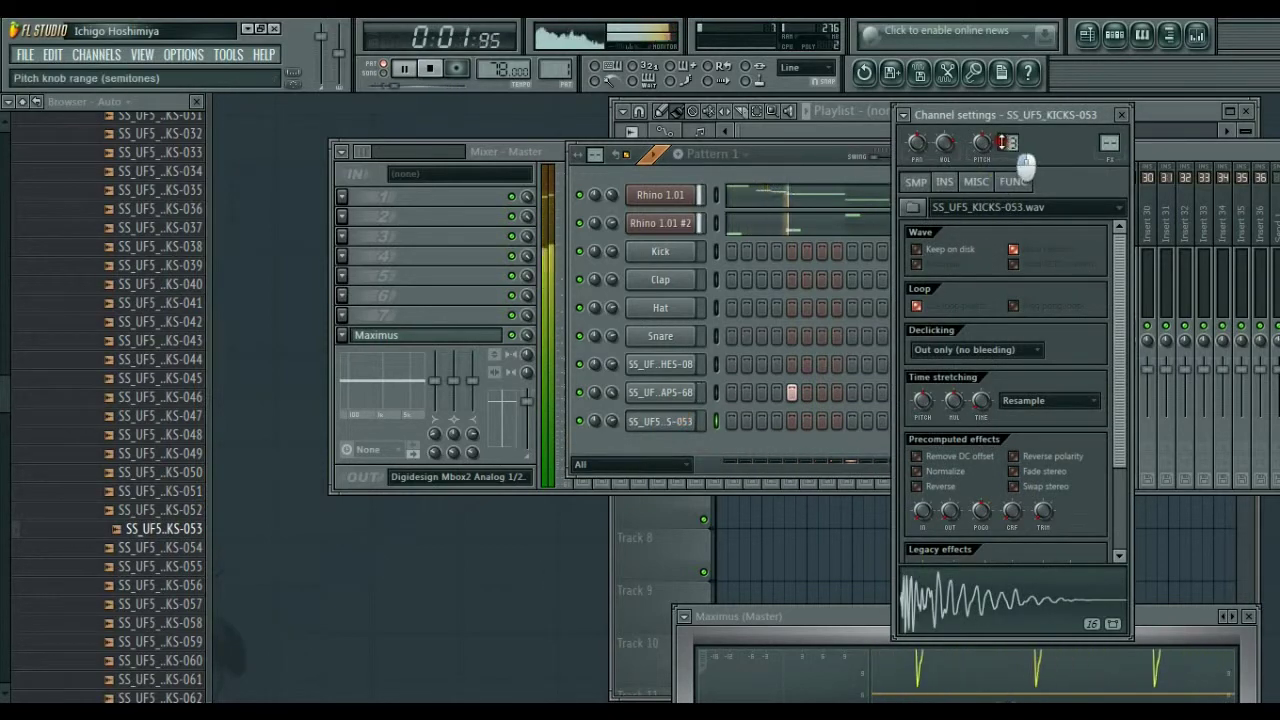
Step: Fill every second step of the new kick channel, set its pitch range to 6 semitones, and adjust its pitch
right_click(685, 421)
left_click(737, 557)
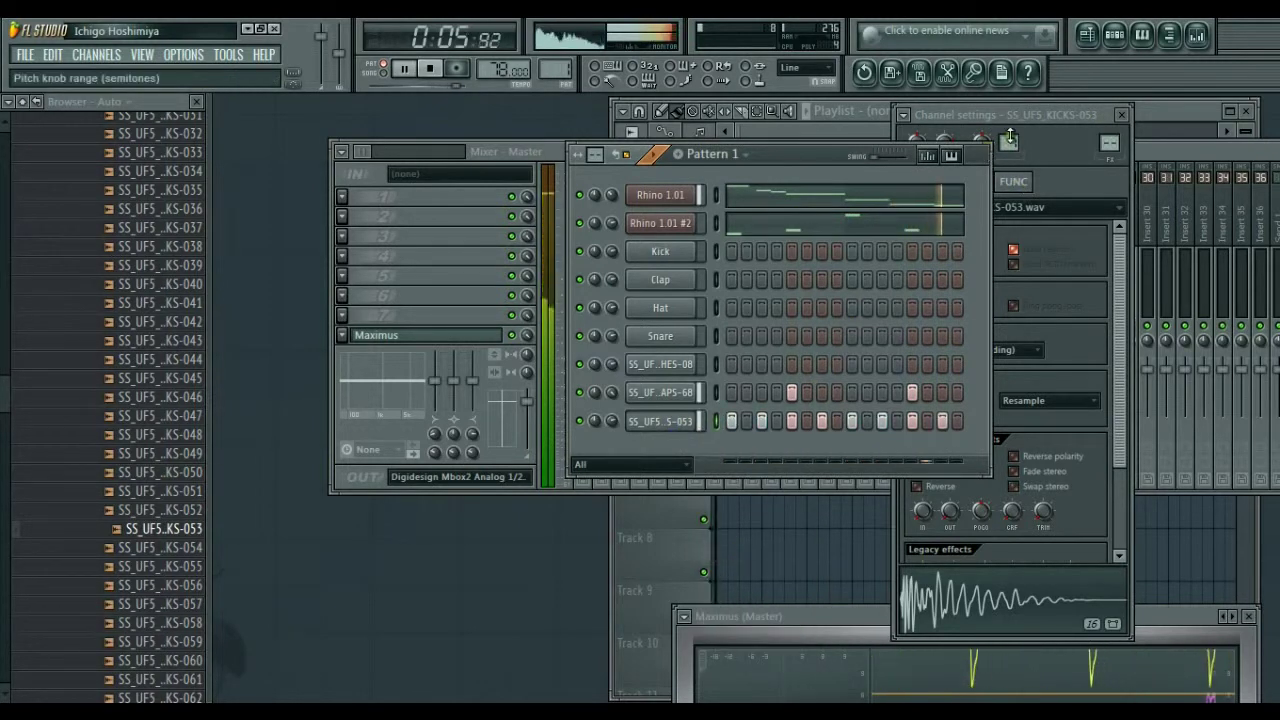
left_click(1010, 138)
left_click_drag(990, 155, 987, 142)
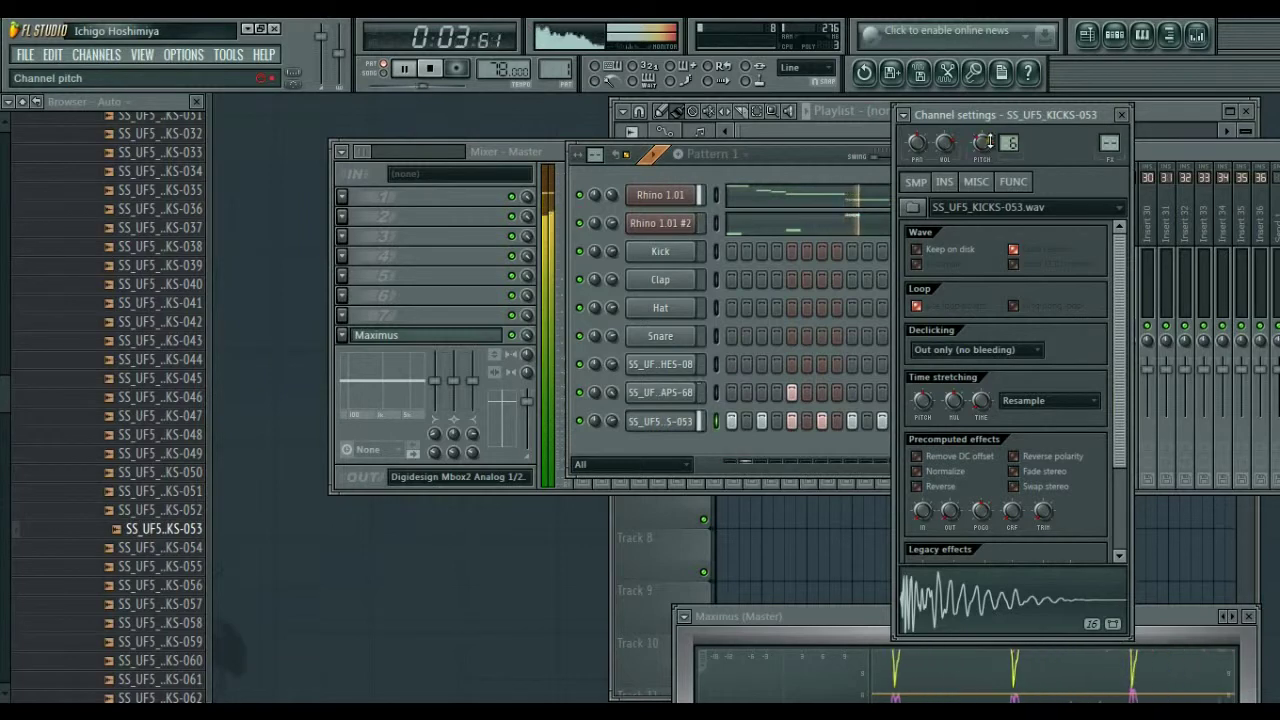
Step: Clear the kick channel's filled steps except the first and place kicks on steps 7, 10 and 12
left_click(750, 429)
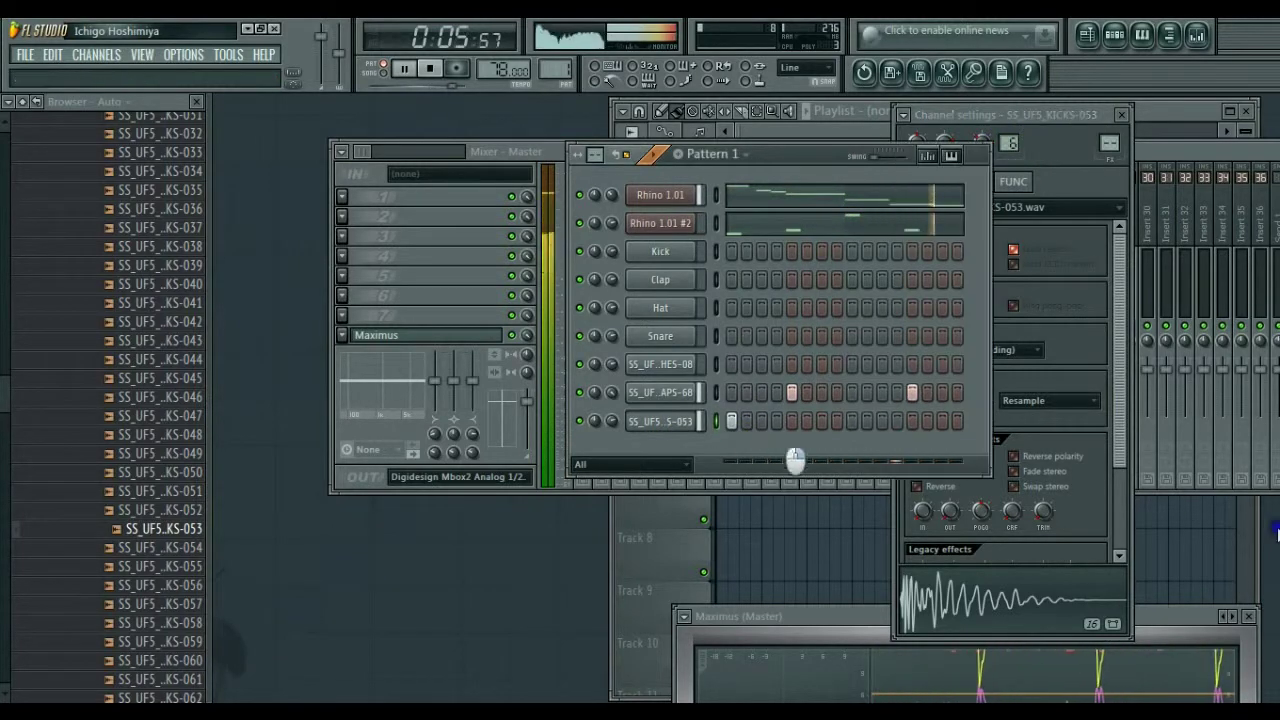
left_click(823, 421)
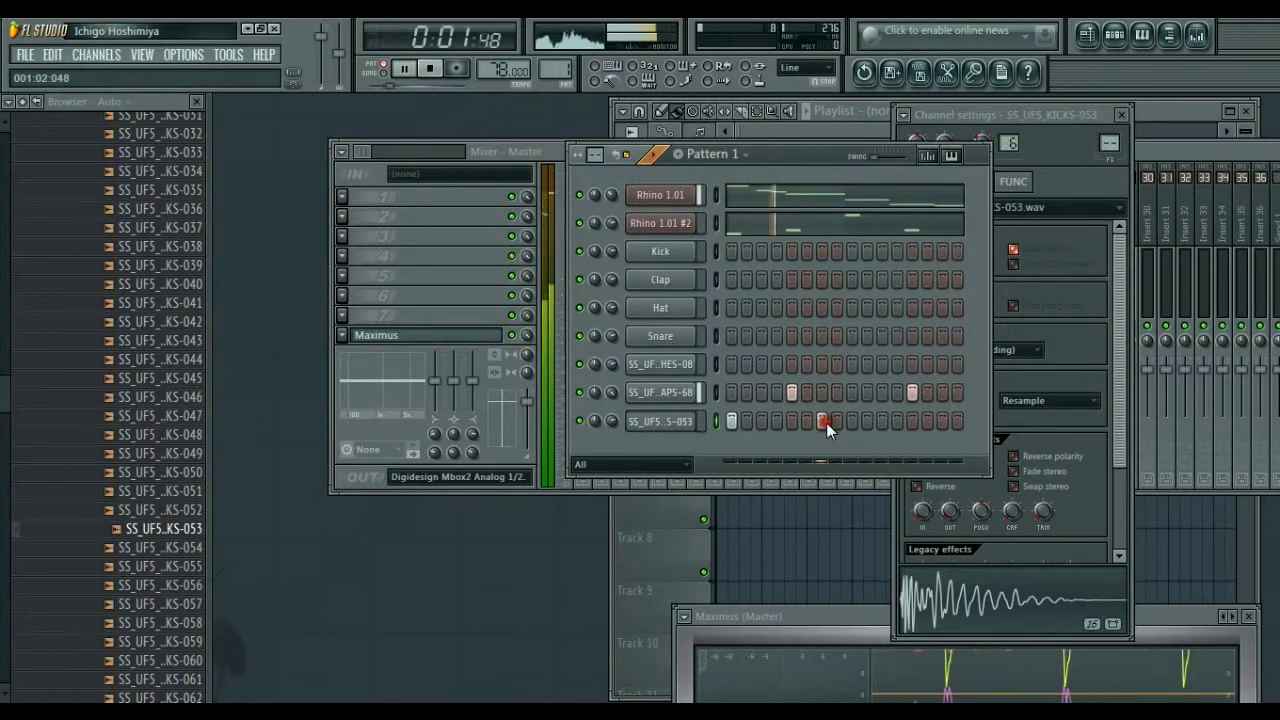
left_click(896, 421)
left_click(879, 421)
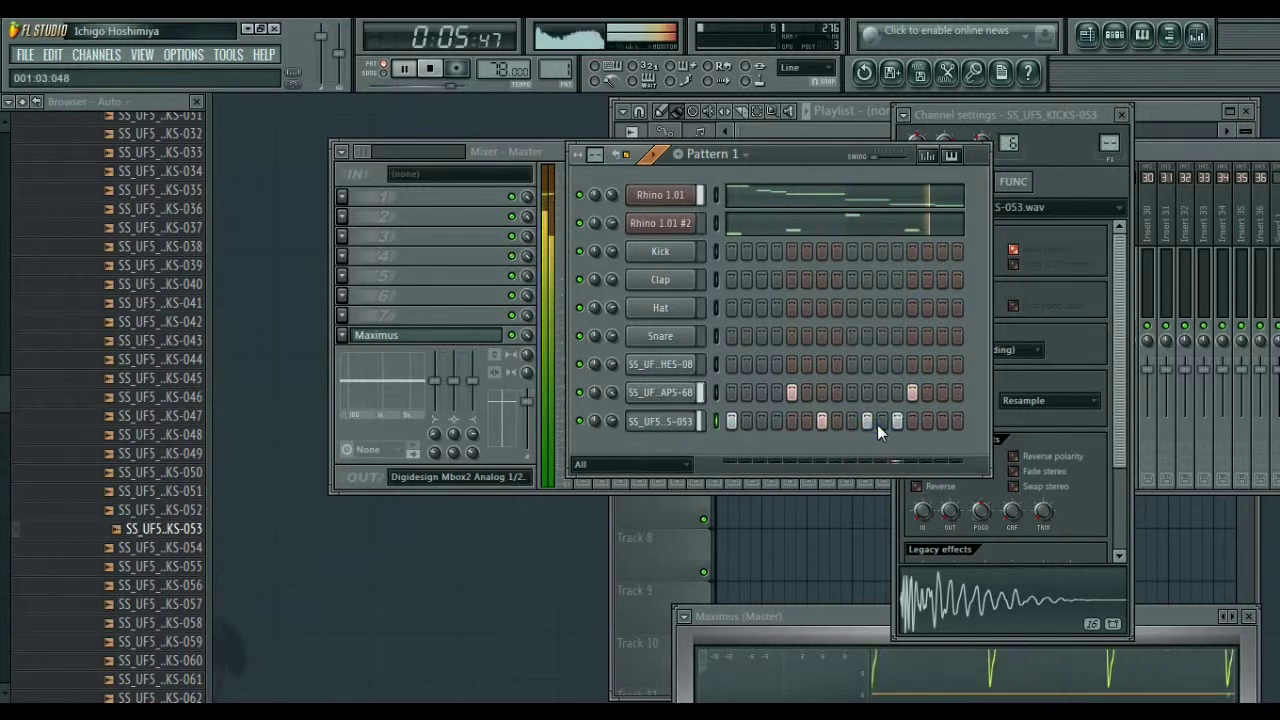
left_click(940, 423)
right_click(940, 423)
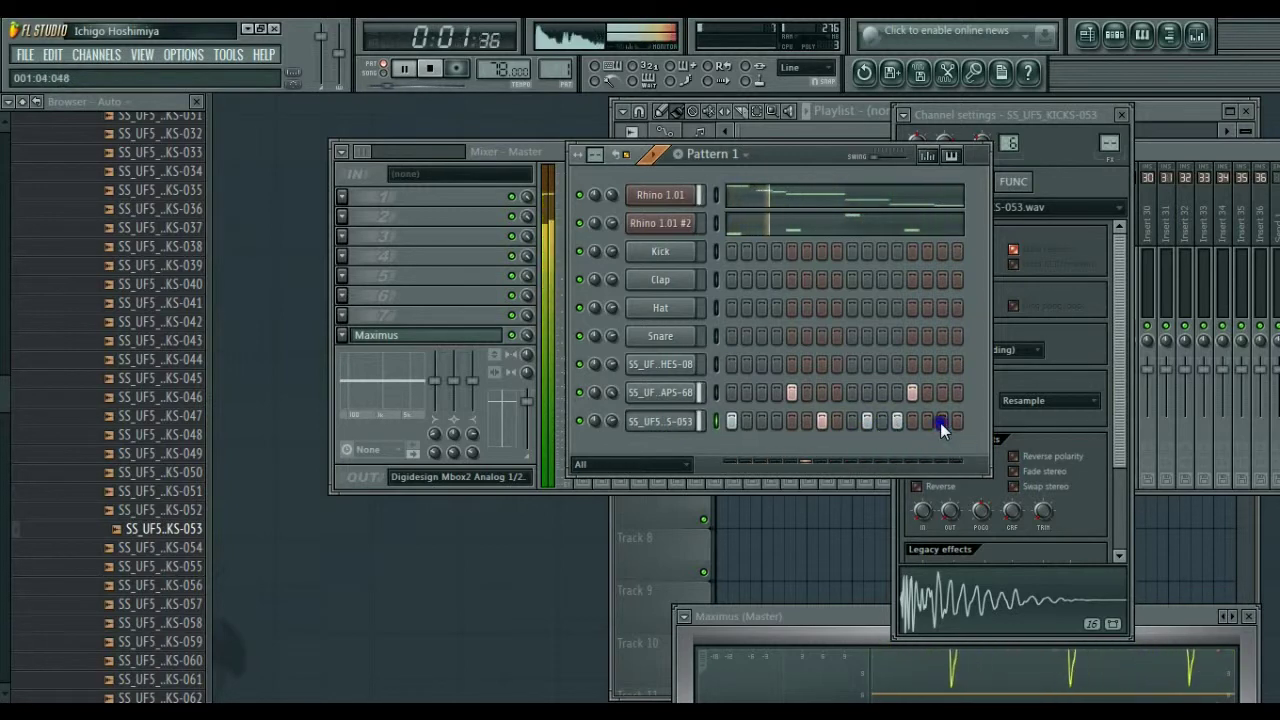
Step: Extend the step grid to 32 steps, then add claps on steps 21 and 29 and kicks on steps 17 and 18
left_click_drag(595, 157, 529, 96)
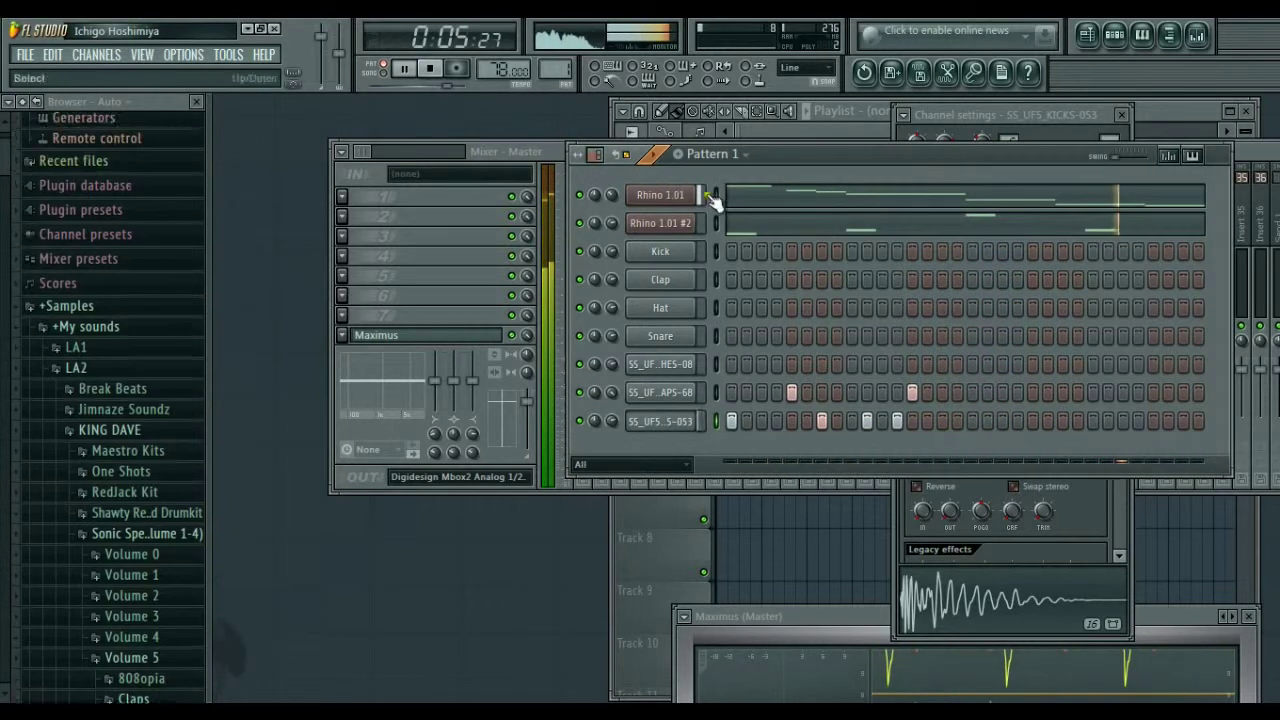
left_click_drag(808, 153, 650, 164)
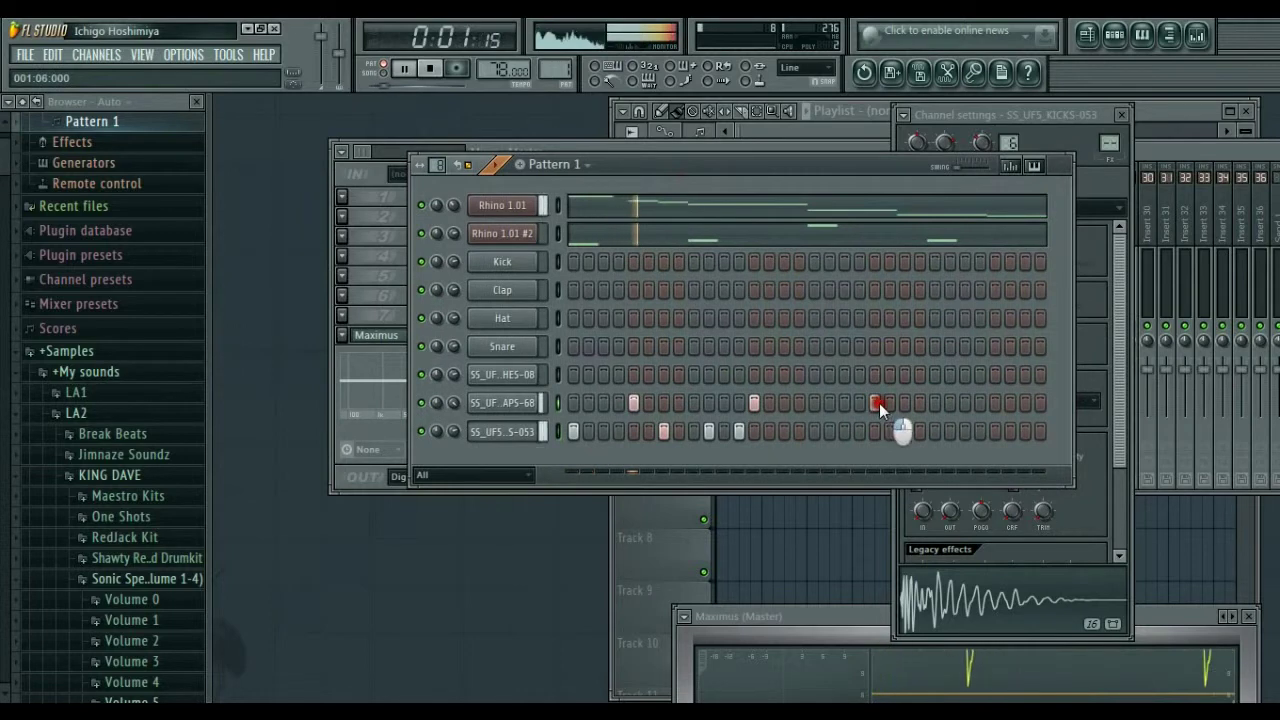
left_click(993, 405)
left_click(814, 431)
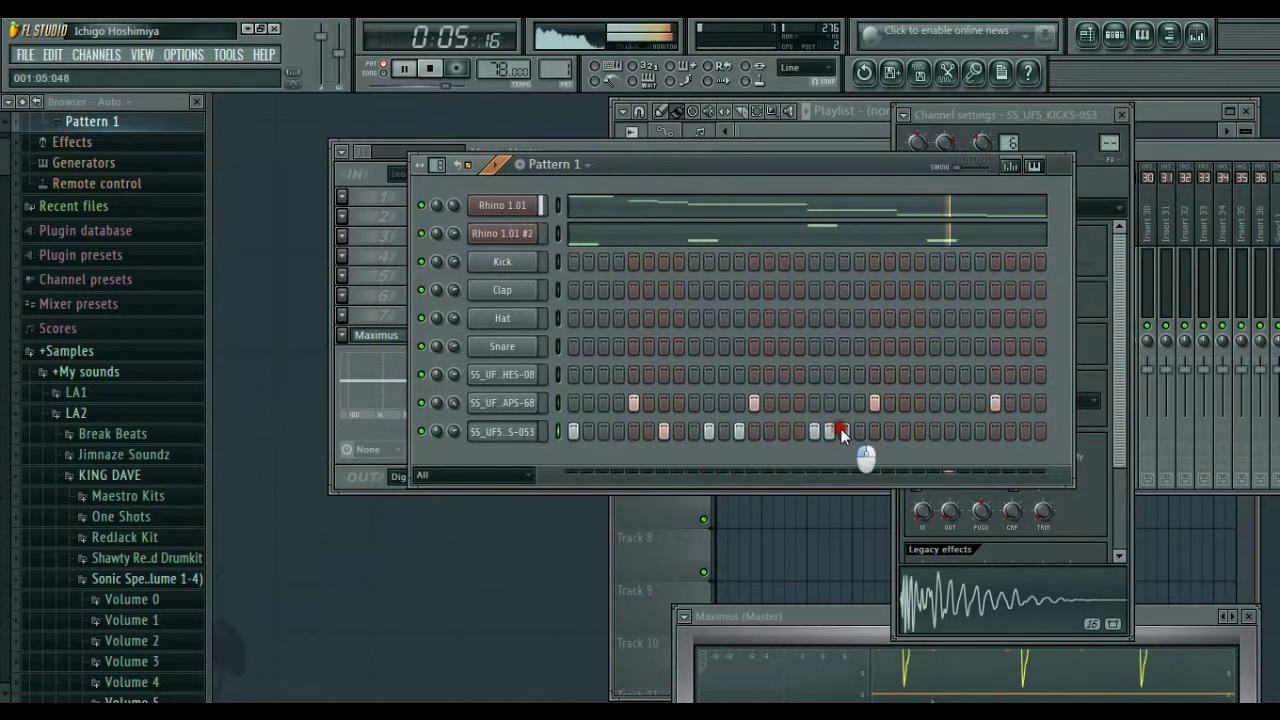
Step: In the kick channel's piano roll, set the snap to 1/2 step and add a half-step C5 note midway between steps 17 and 18
right_click(548, 430)
left_click(556, 430)
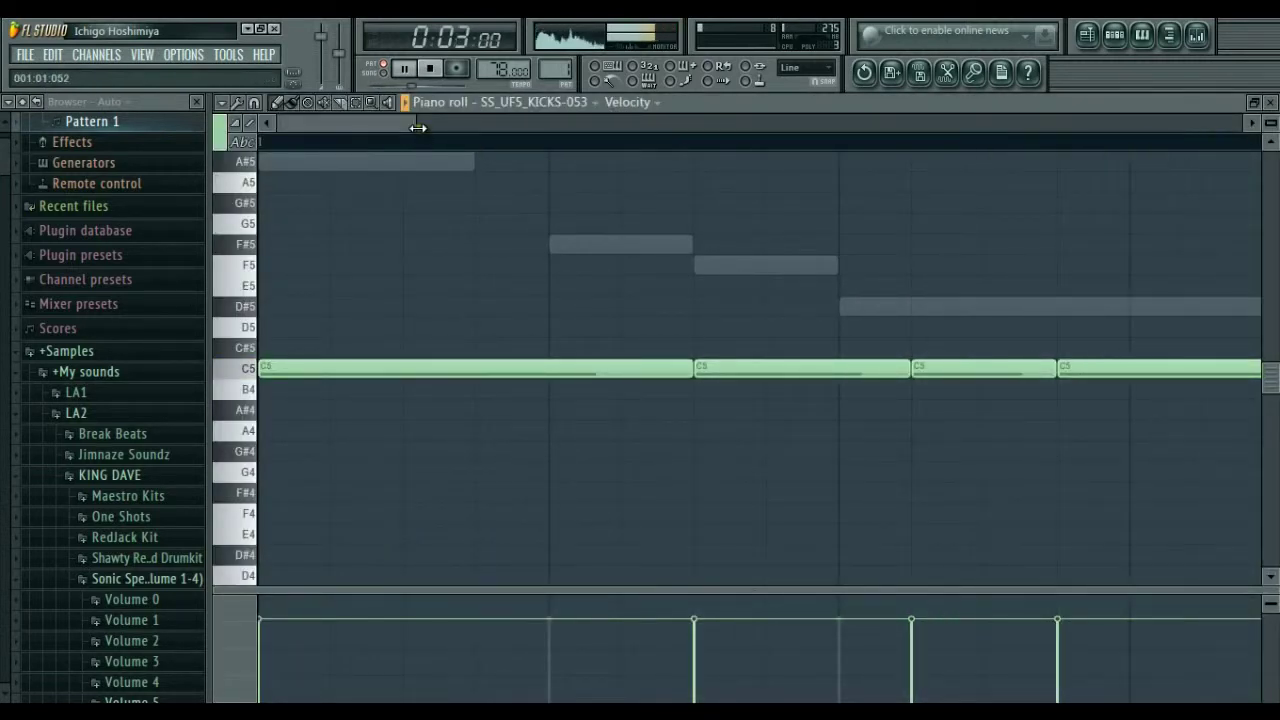
left_click_drag(417, 126, 561, 126)
left_click(790, 68)
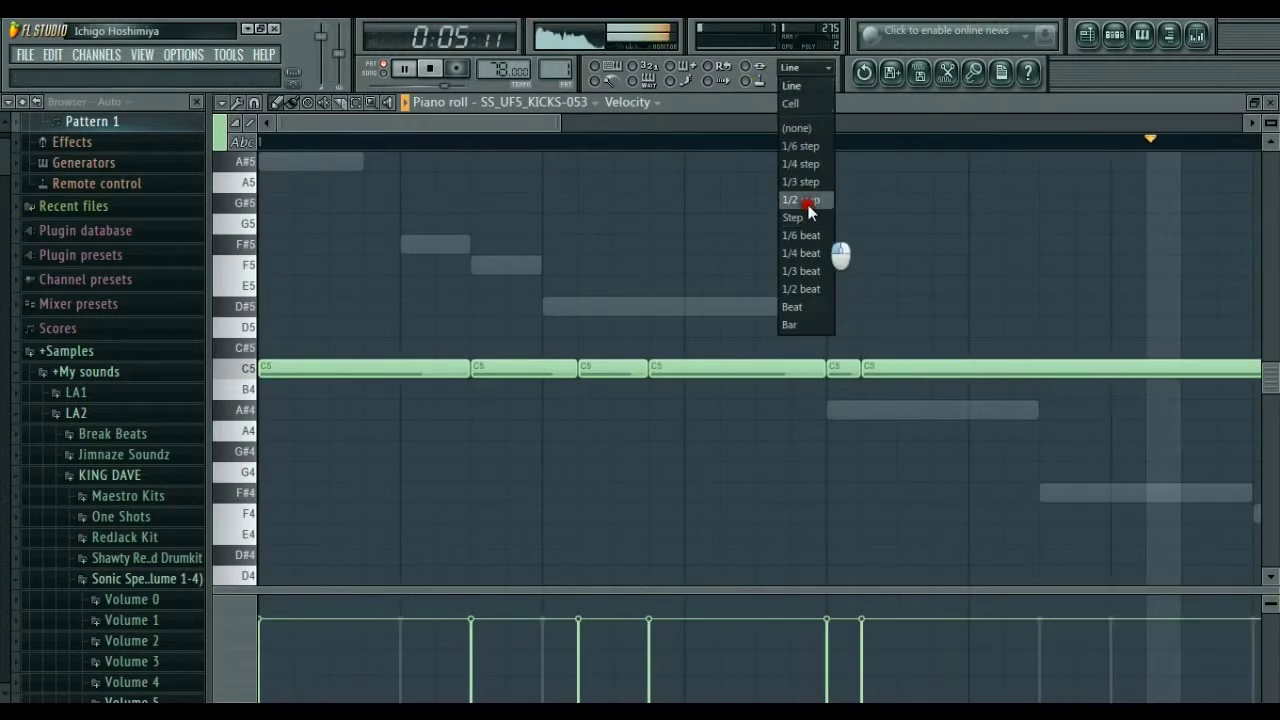
left_click(805, 201)
left_click(845, 389)
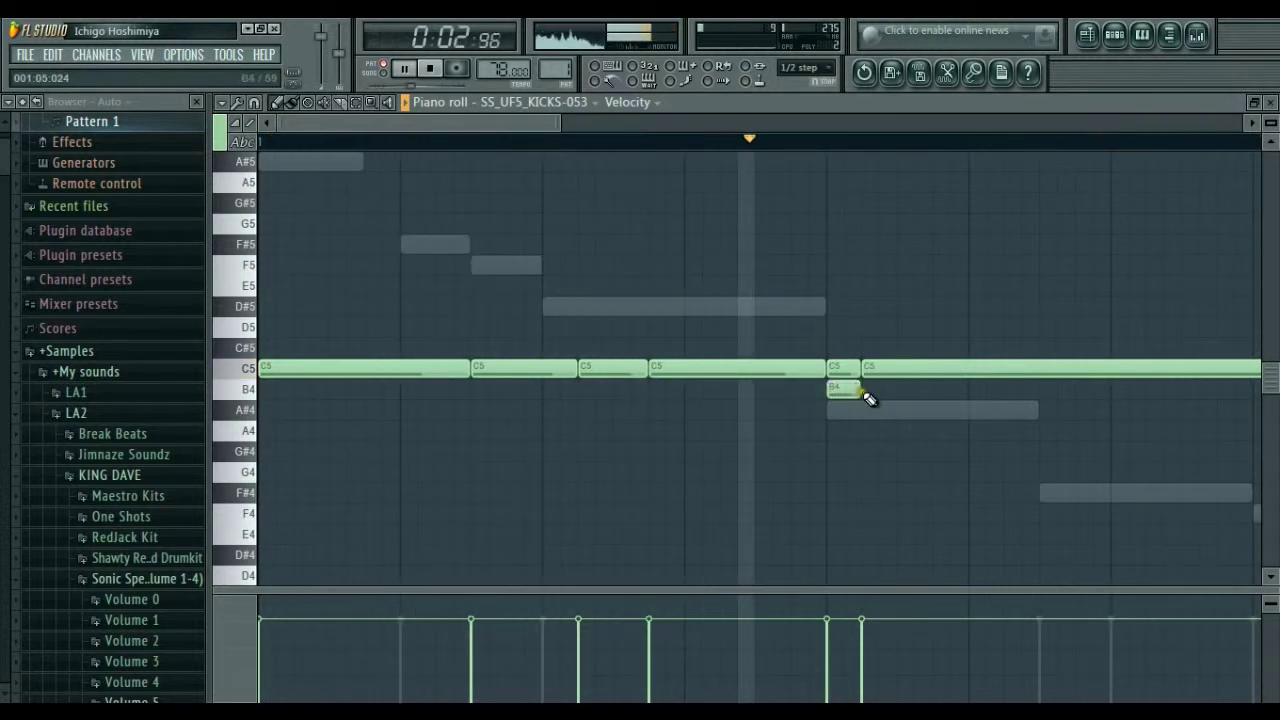
mouse_move(856, 391)
left_mouse_down()
mouse_move(841, 389)
mouse_move(848, 367)
left_mouse_up()
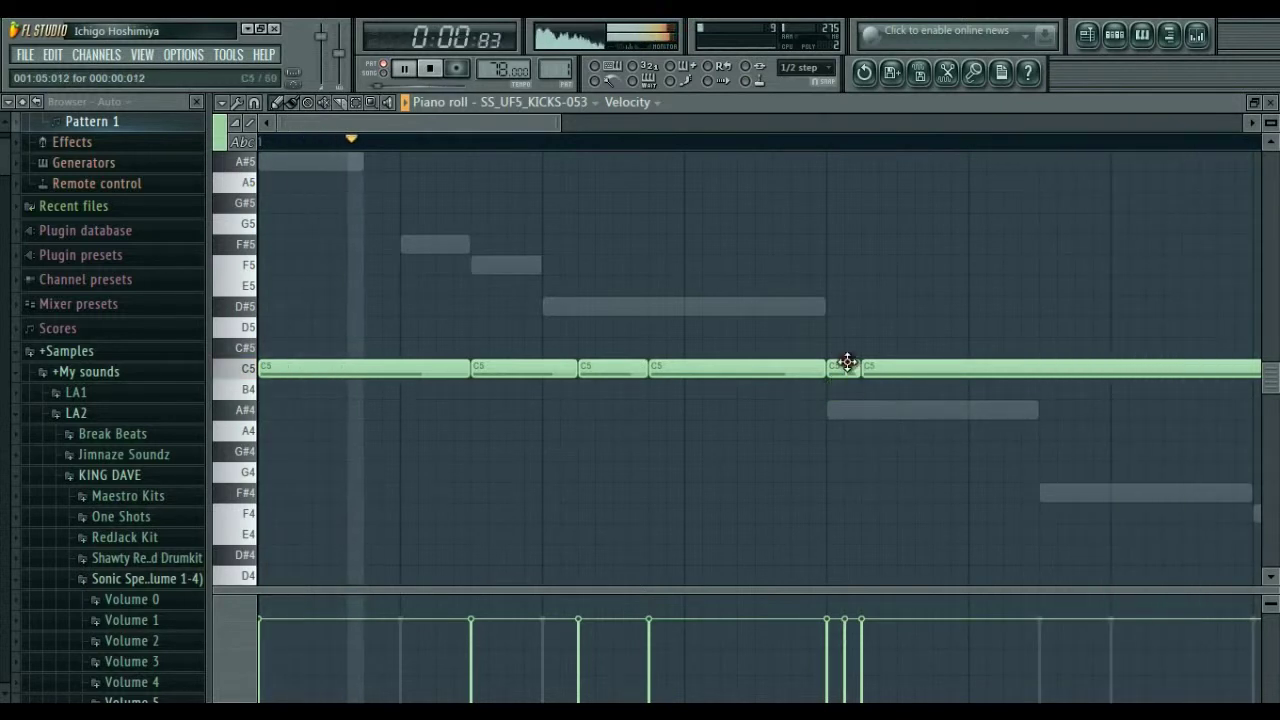
Step: Shorten the kick's last C5 note to end before step 25, then add C5 notes on steps 25, 26, 28 and 31
left_click_drag(560, 129, 863, 191)
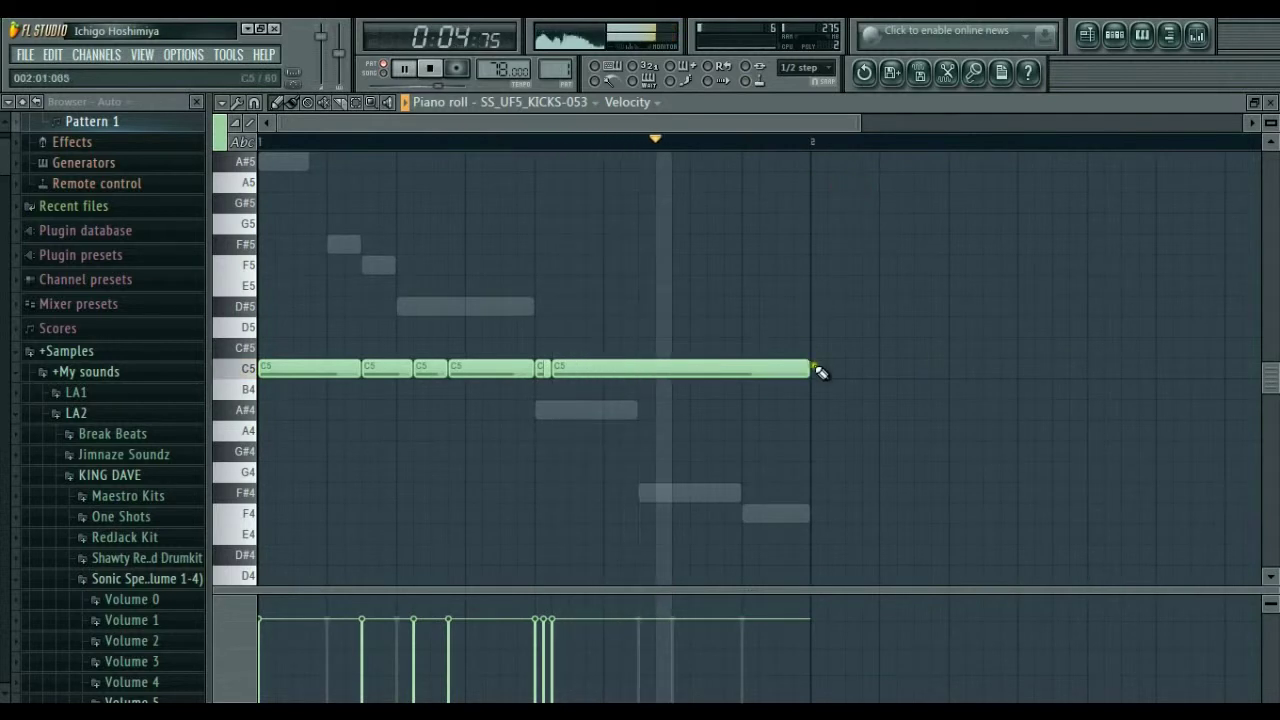
left_click_drag(808, 367, 666, 358)
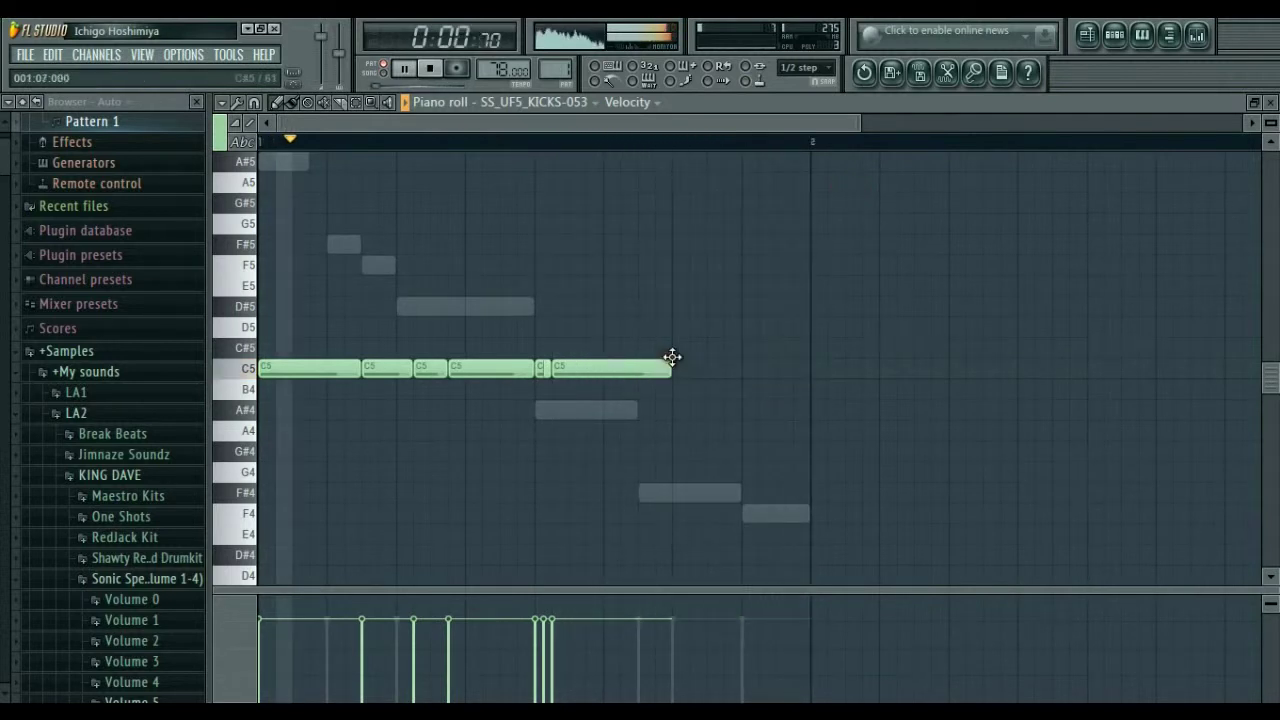
left_click(674, 370)
left_click_drag(783, 377, 704, 372)
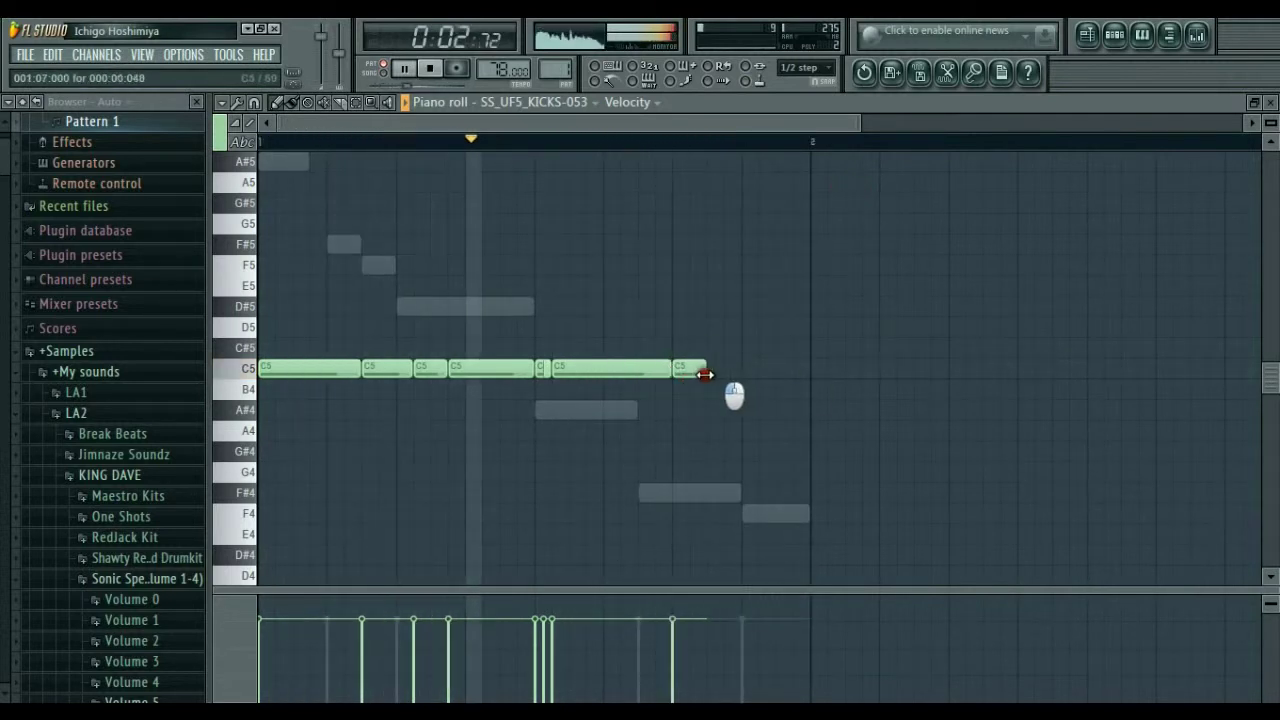
left_click(718, 372)
left_click(780, 370)
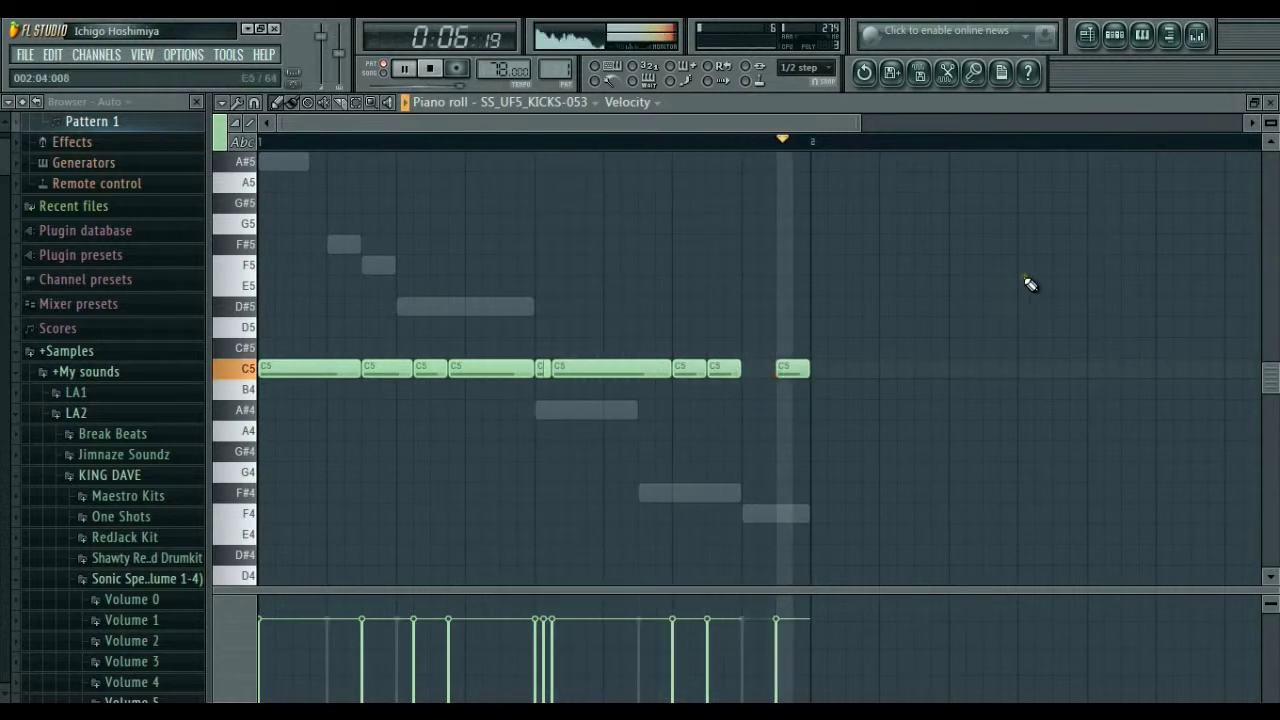
mouse_move(702, 368)
left_mouse_down()
mouse_move(688, 368)
mouse_move(710, 371)
mouse_move(699, 370)
left_mouse_up()
left_click(725, 371)
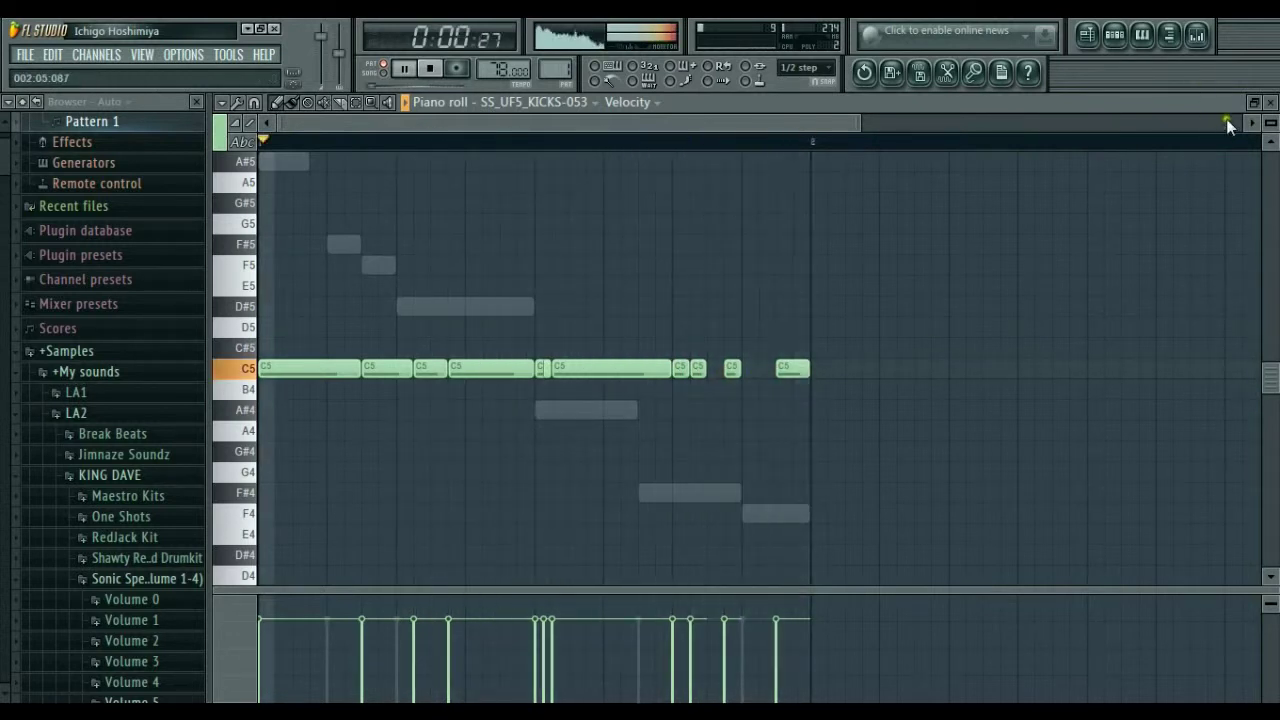
left_click(1270, 102)
Step: Audition the FutureKicks_V2 samples in the FutureSounds Kicks Volume 2 folder
left_click(128, 641)
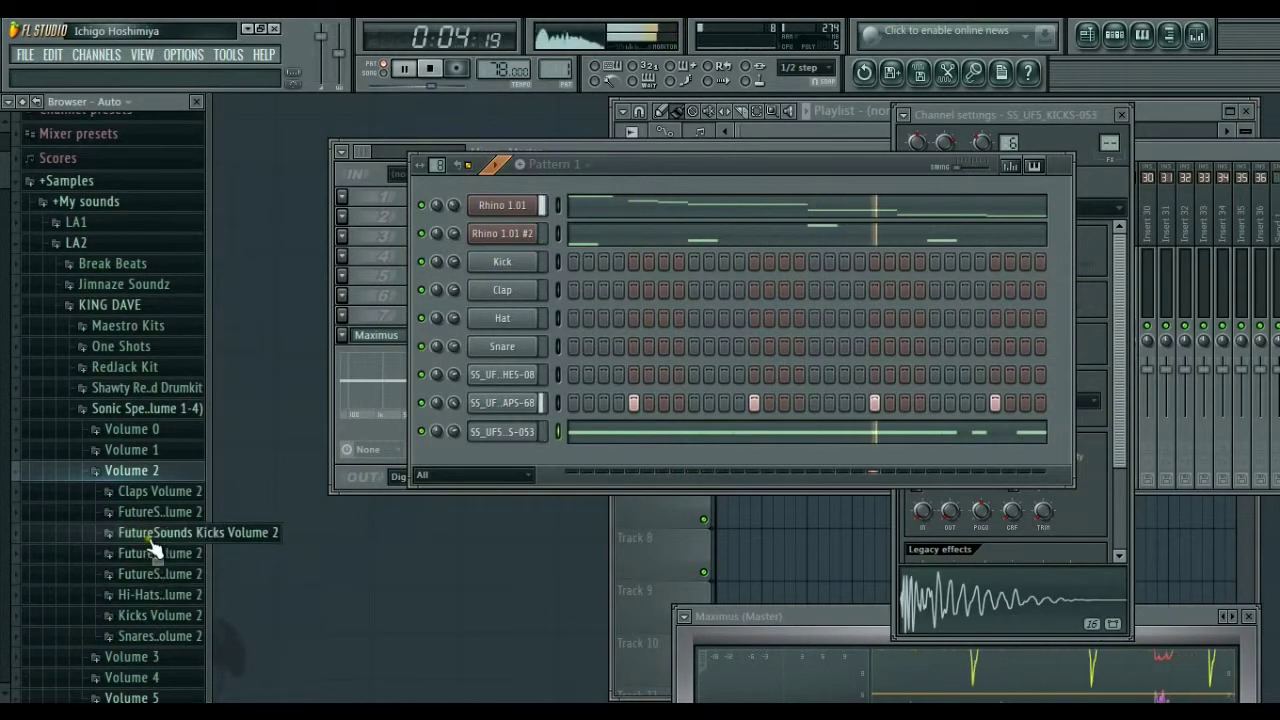
left_click(150, 535)
left_click(155, 566)
left_click(156, 583)
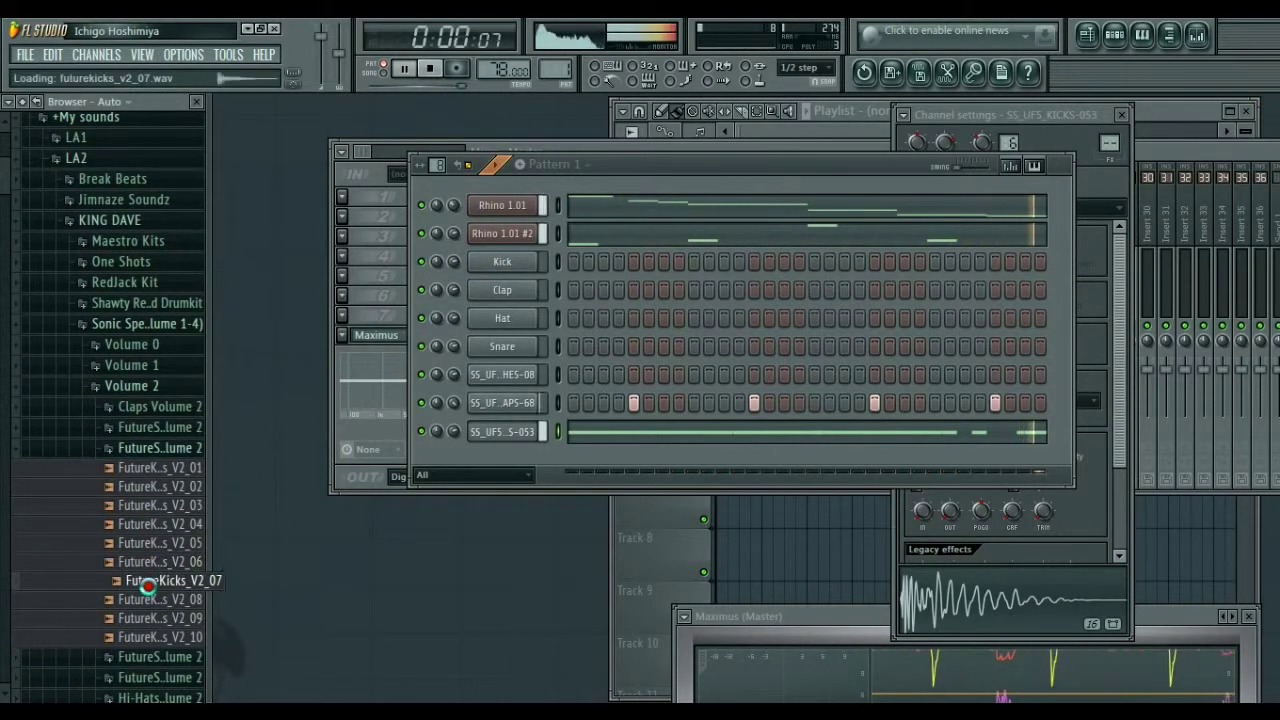
left_click(158, 600)
left_click(157, 619)
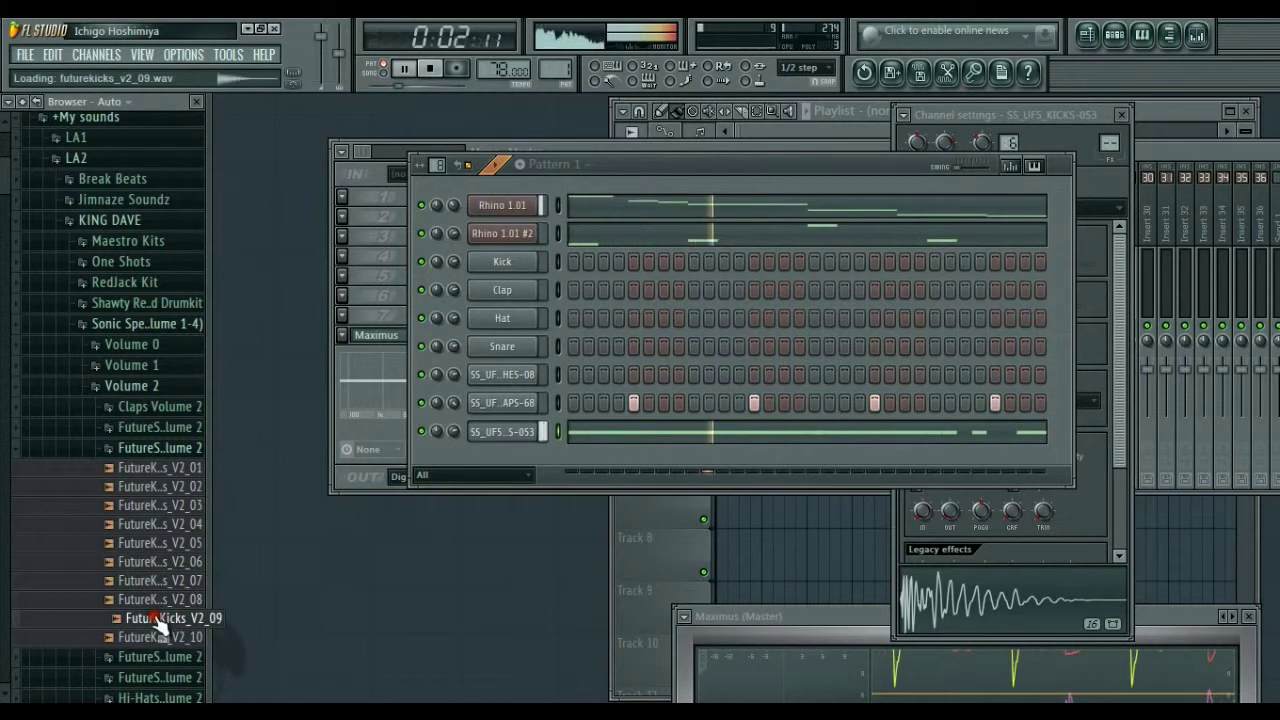
key("space")
left_click(159, 638)
left_click(159, 490)
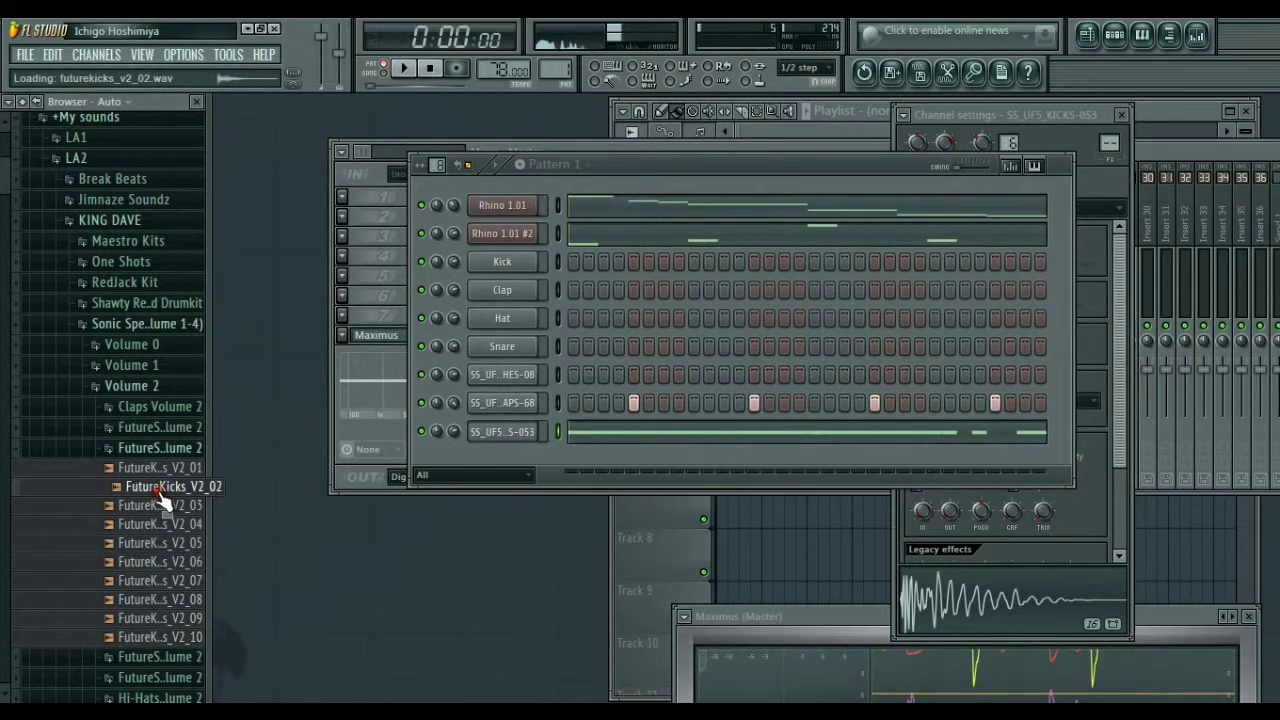
Step: Replace the SS_UF5_KICKS-053 channel's sample with FutureKicks_V2_02 and check that channel's miscellaneous settings
left_click_drag(165, 488, 509, 429)
key("space")
left_click(495, 432)
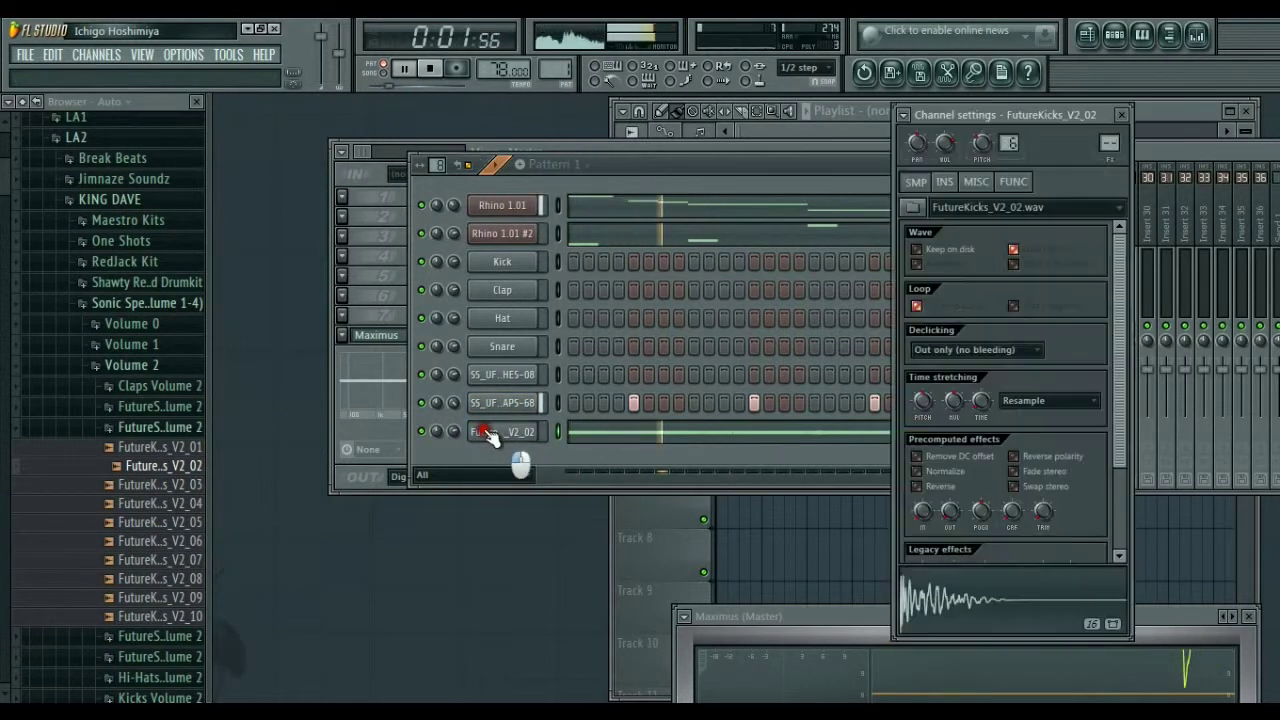
left_click(976, 181)
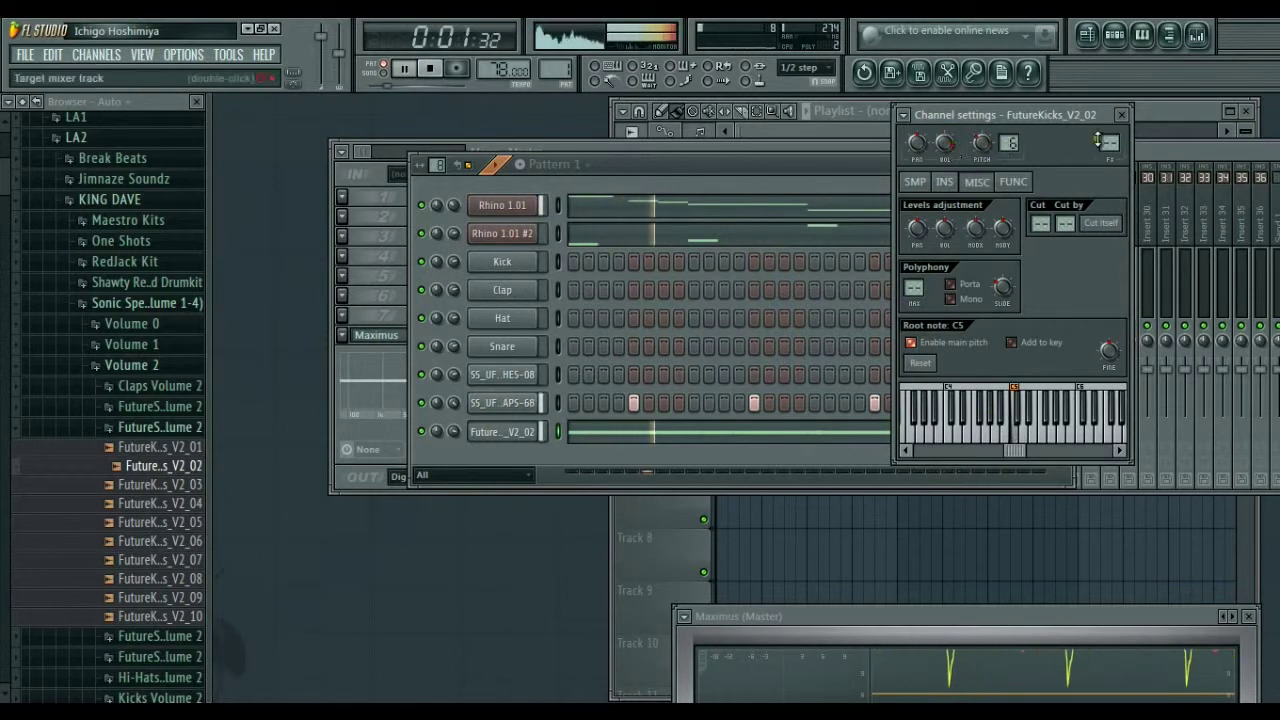
left_click(1121, 115)
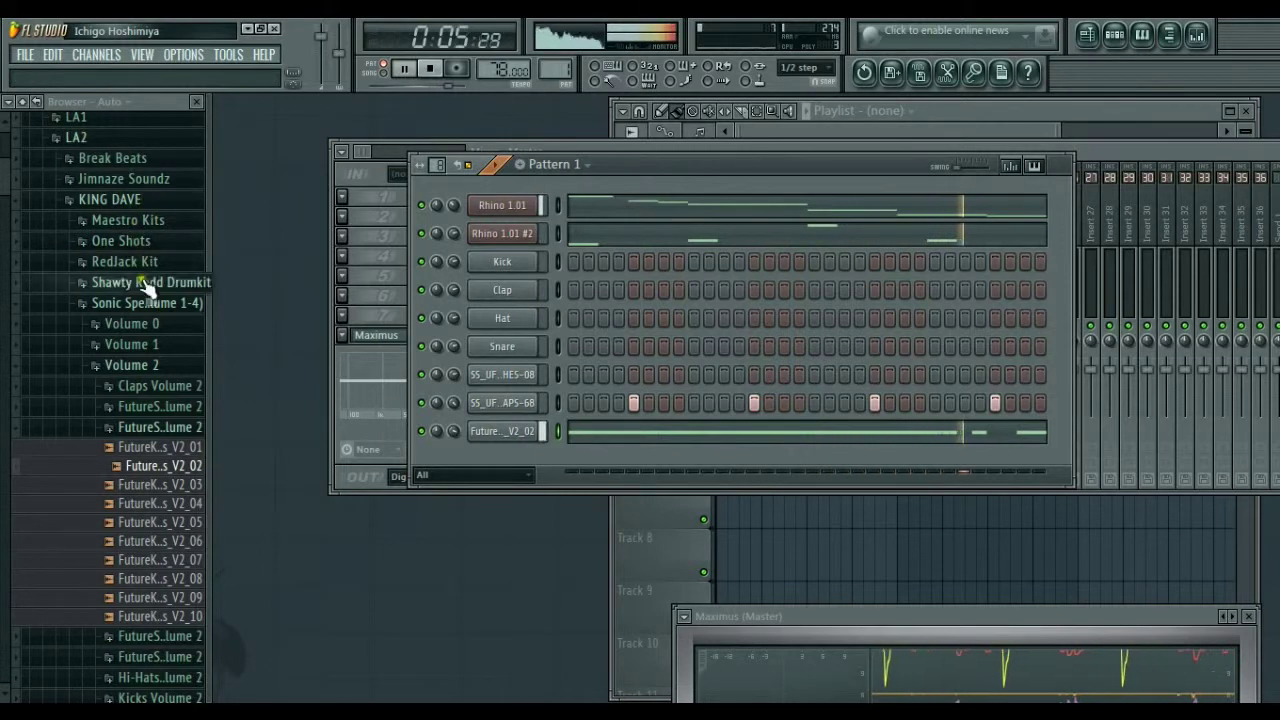
Step: Audition percussion samples in the Percs N Heartbreak folder and add SS_UF5_PNH-19 as a new channel
left_click(128, 389)
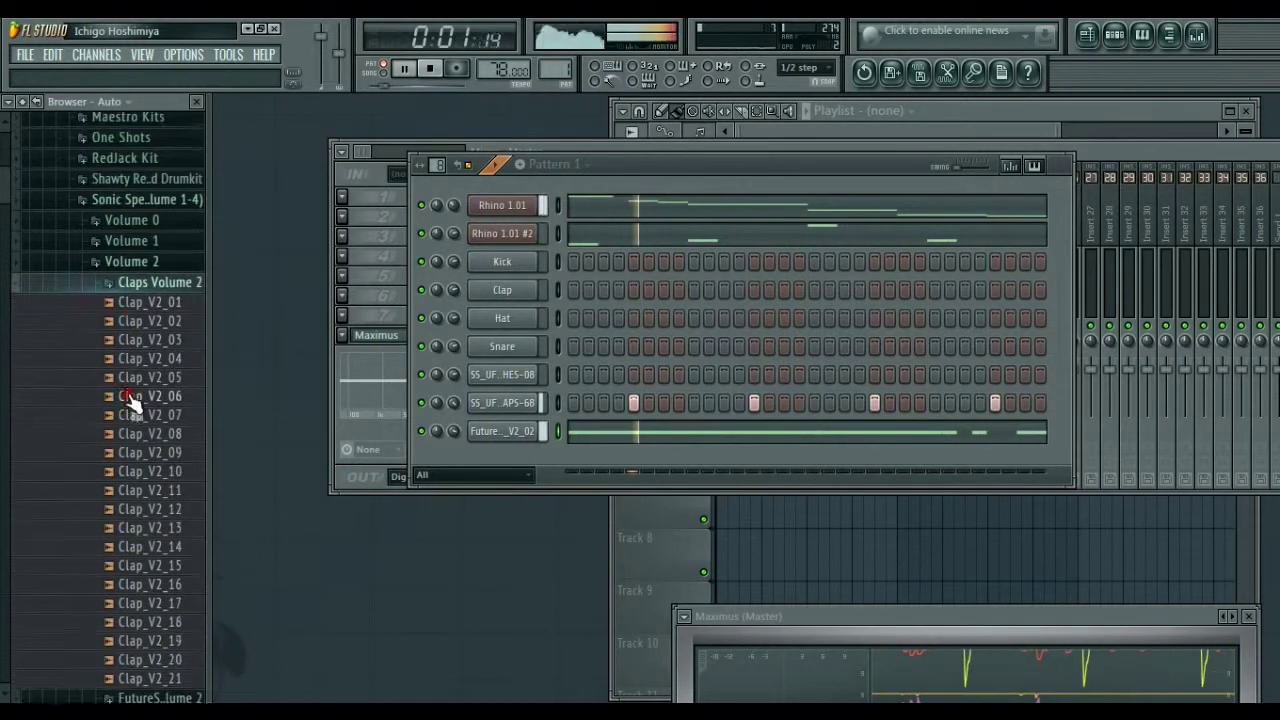
left_click(128, 392)
scroll(150, 440, "down", 20)
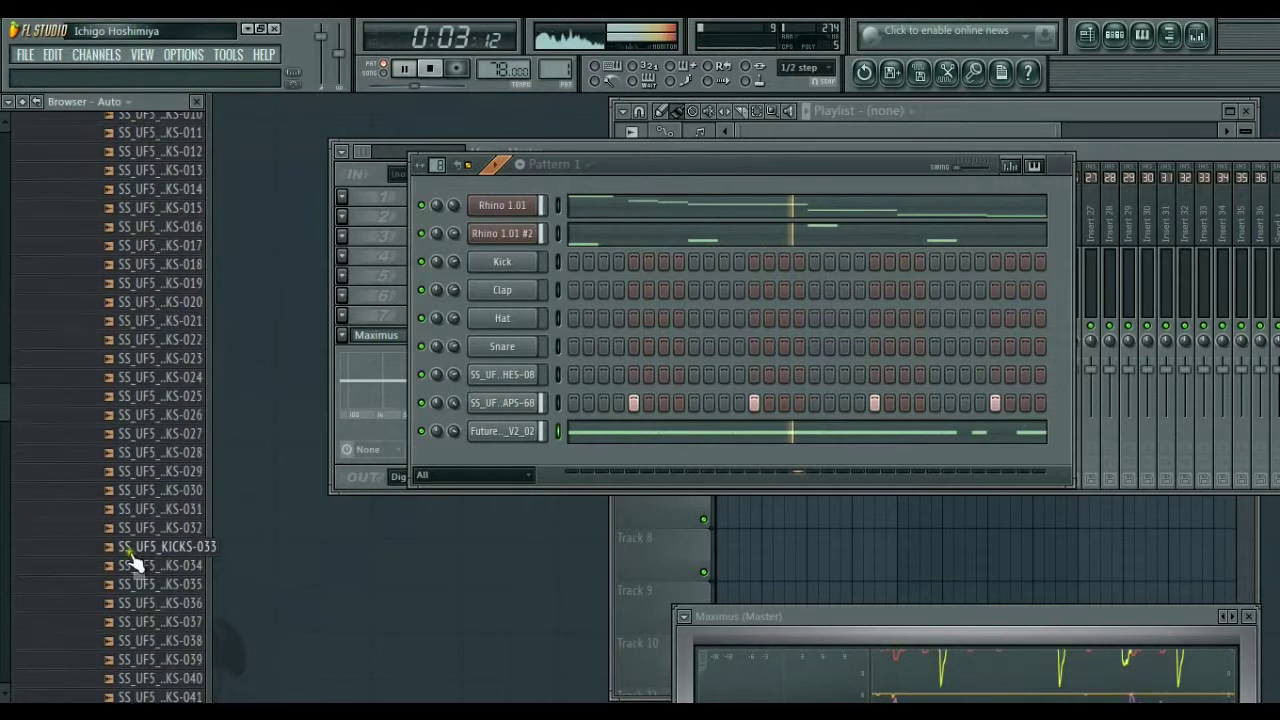
scroll(140, 550, "down", 15)
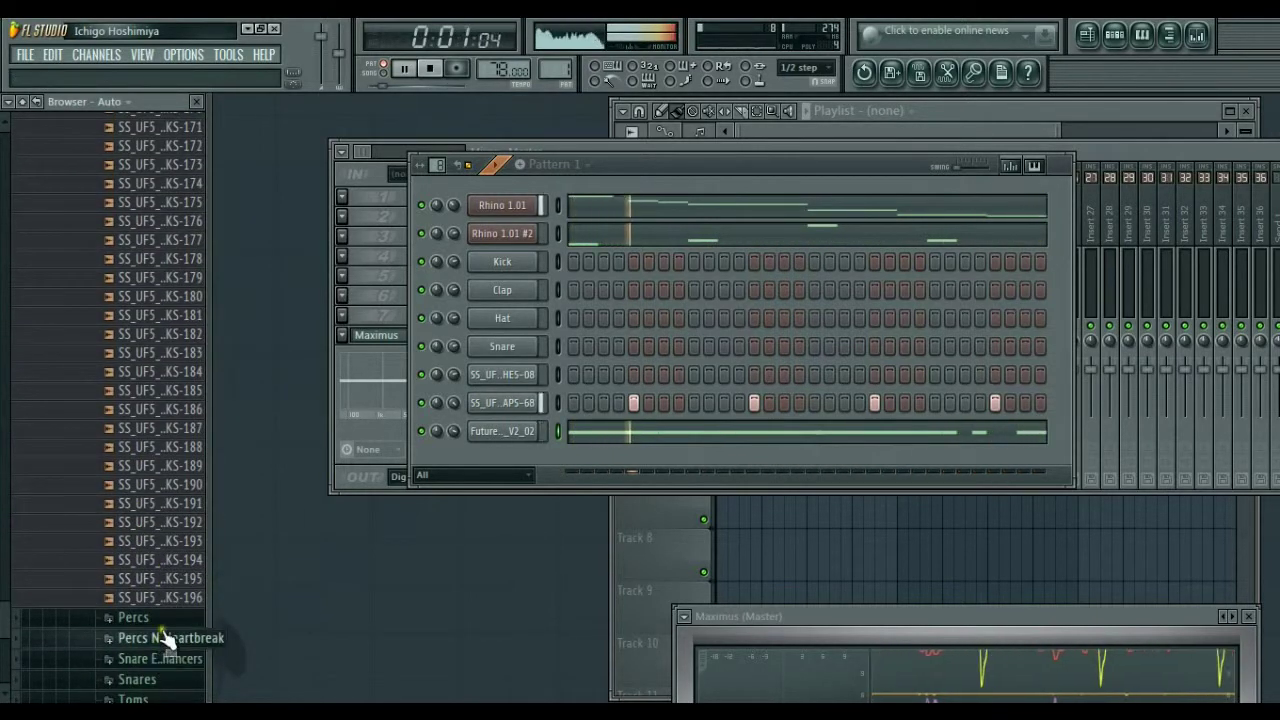
left_click(160, 638)
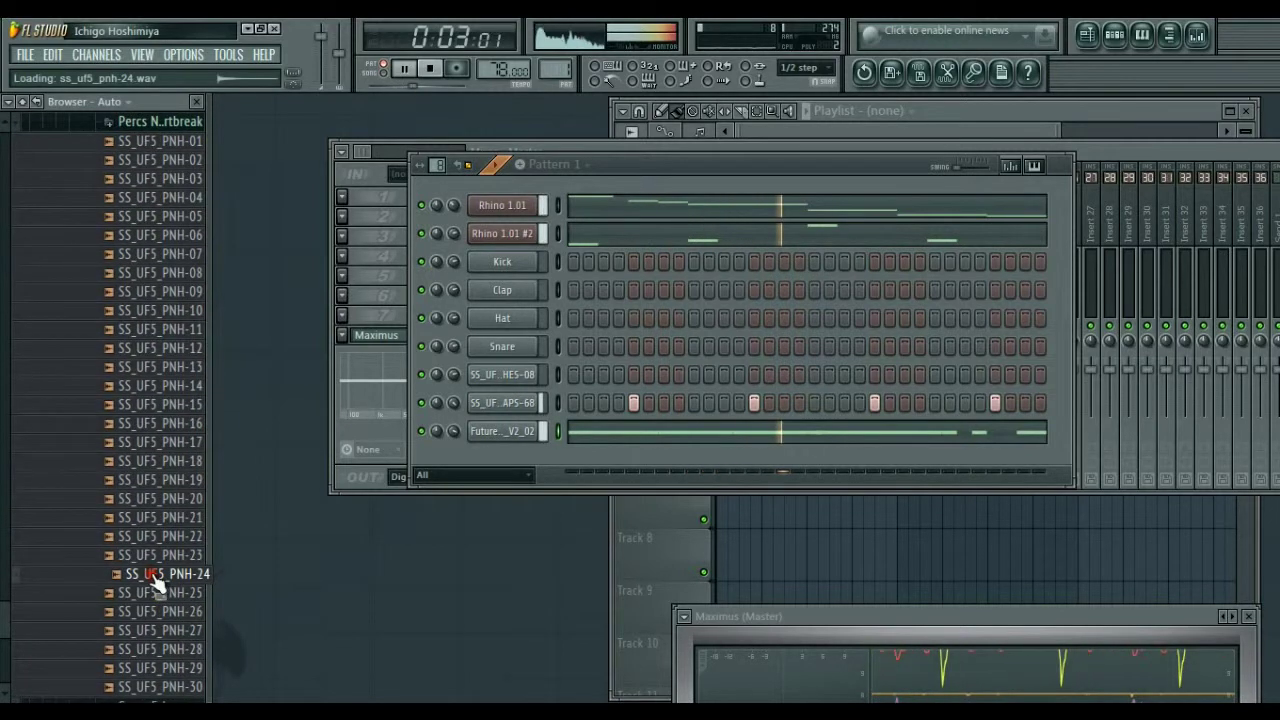
left_click(166, 518)
left_click(166, 498)
left_click(168, 479)
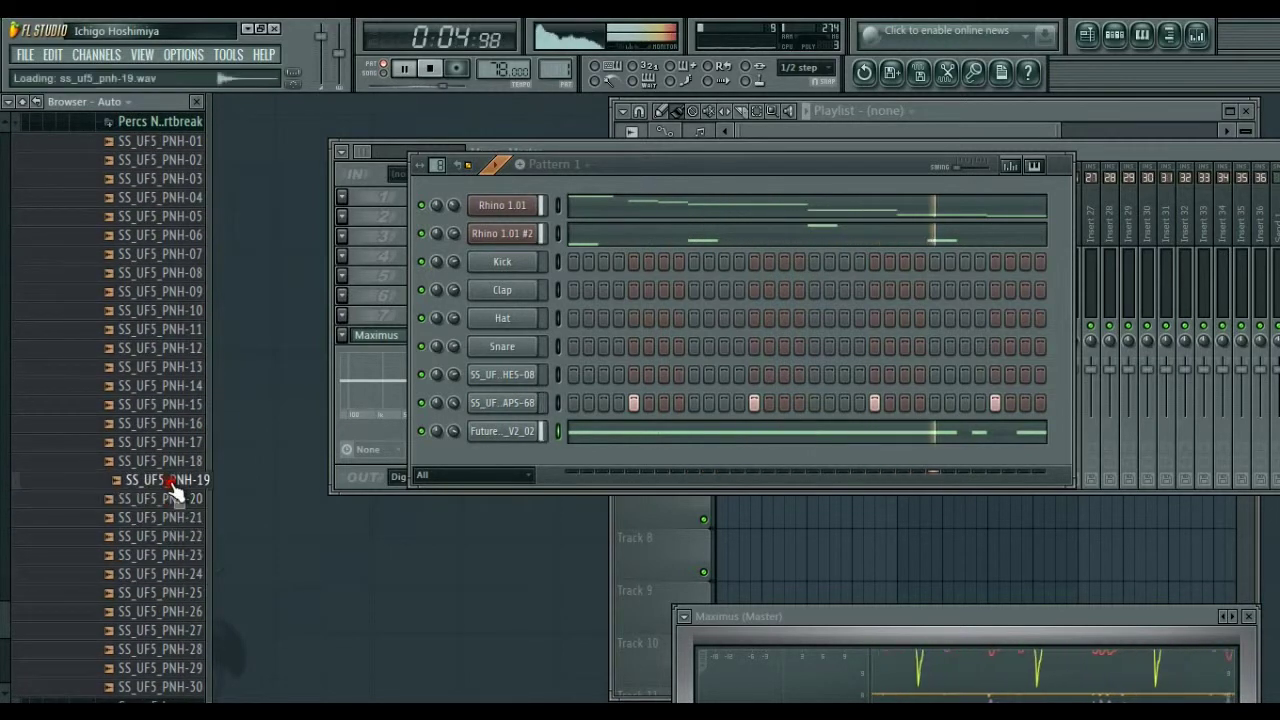
left_click(172, 462)
left_click(177, 481)
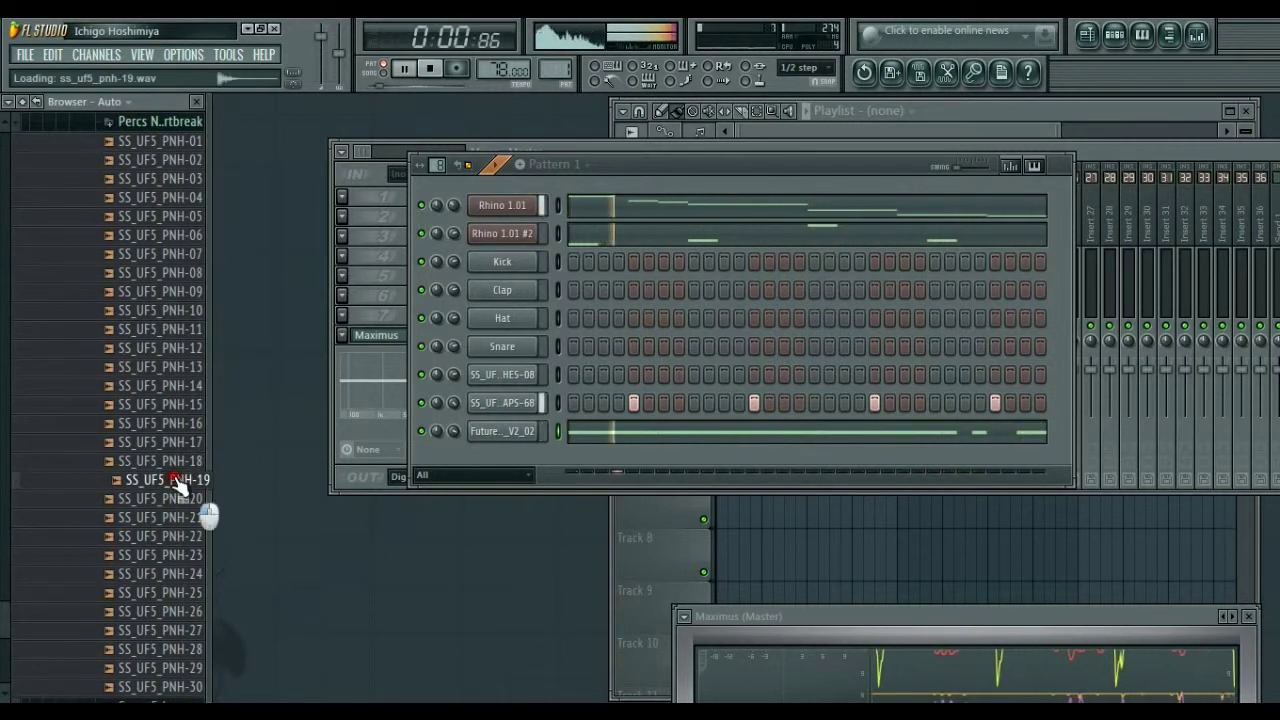
left_click_drag(177, 484, 520, 455)
Step: Audition more of the SS_UF5_PNH percussion samples and add SS_UF5_PNH-24 as another channel
left_click(176, 390)
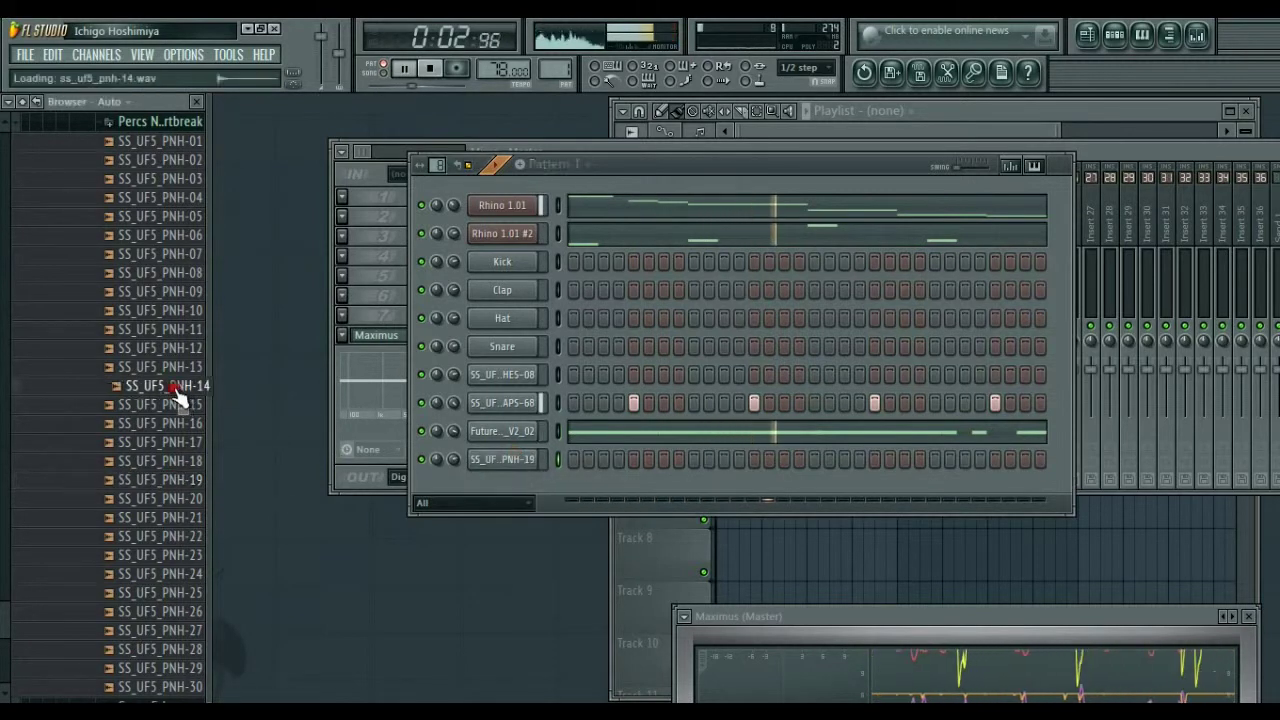
left_click(175, 332)
left_click(168, 312)
left_click(174, 278)
scroll(200, 390, "down", 2)
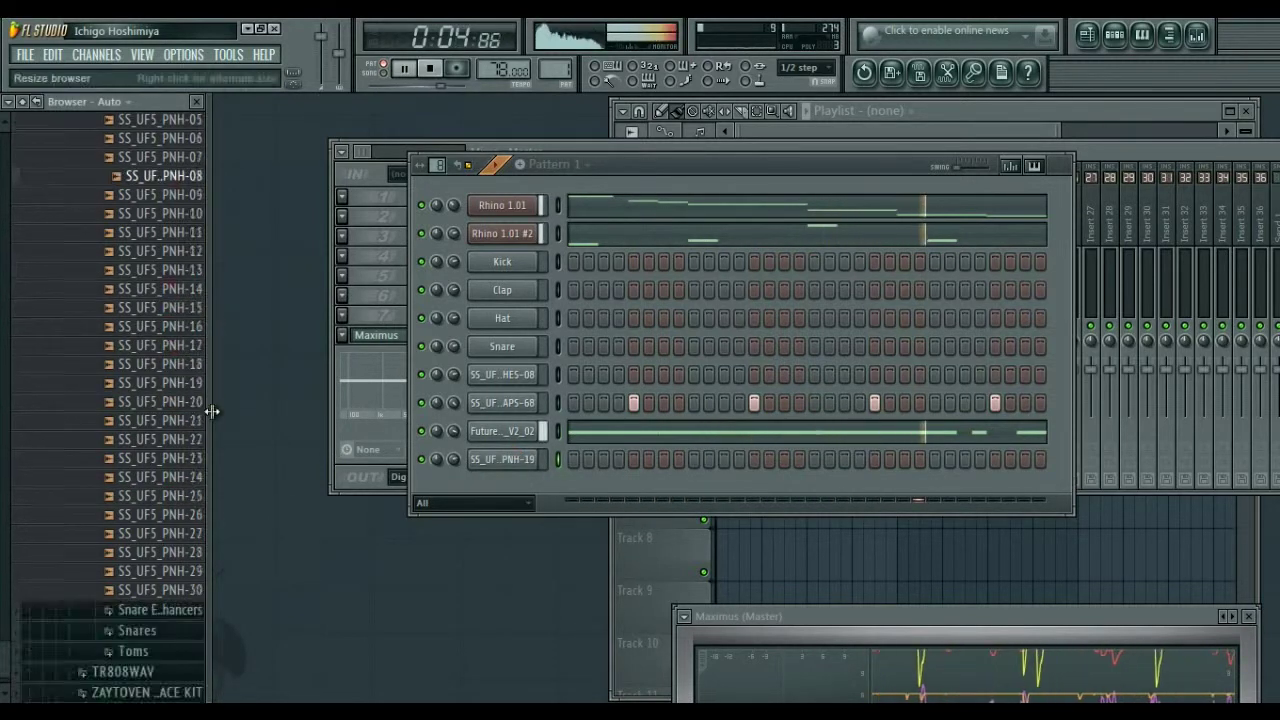
scroll(166, 314, "down", 10)
scroll(177, 508, "up", 10)
left_click(176, 584)
left_click(172, 566)
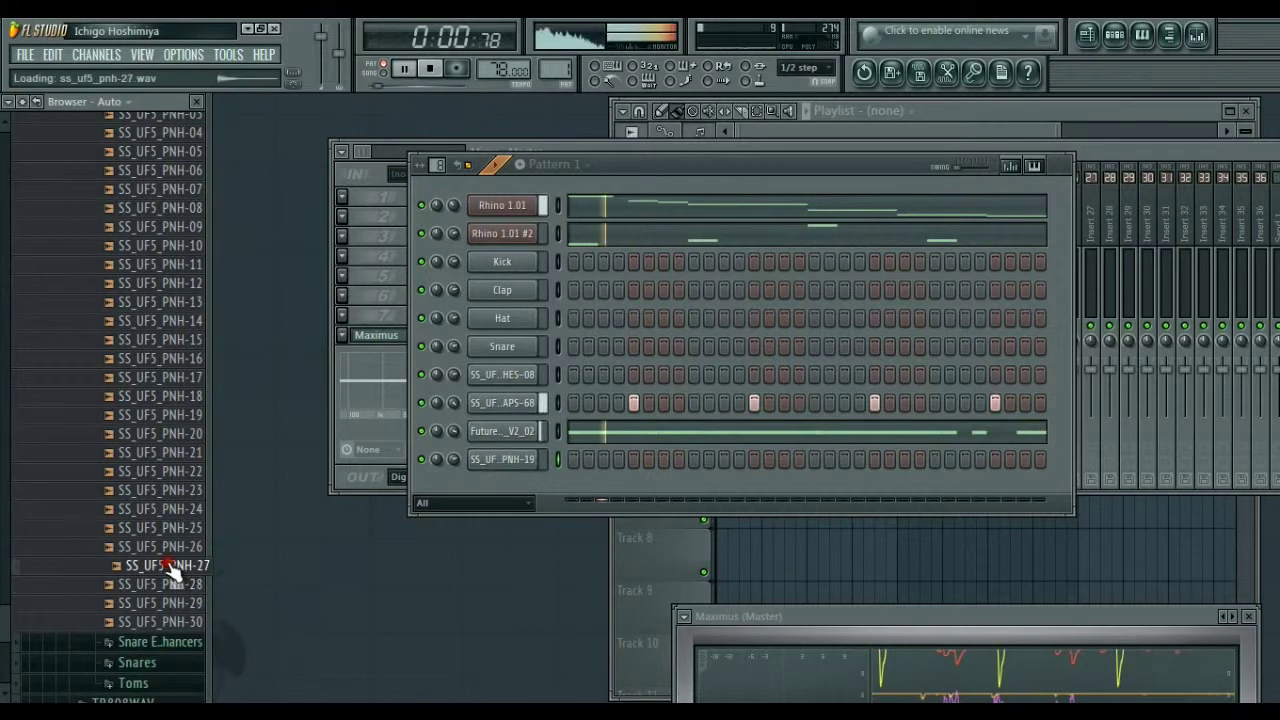
left_click(172, 547)
left_click(172, 528)
left_click(172, 510)
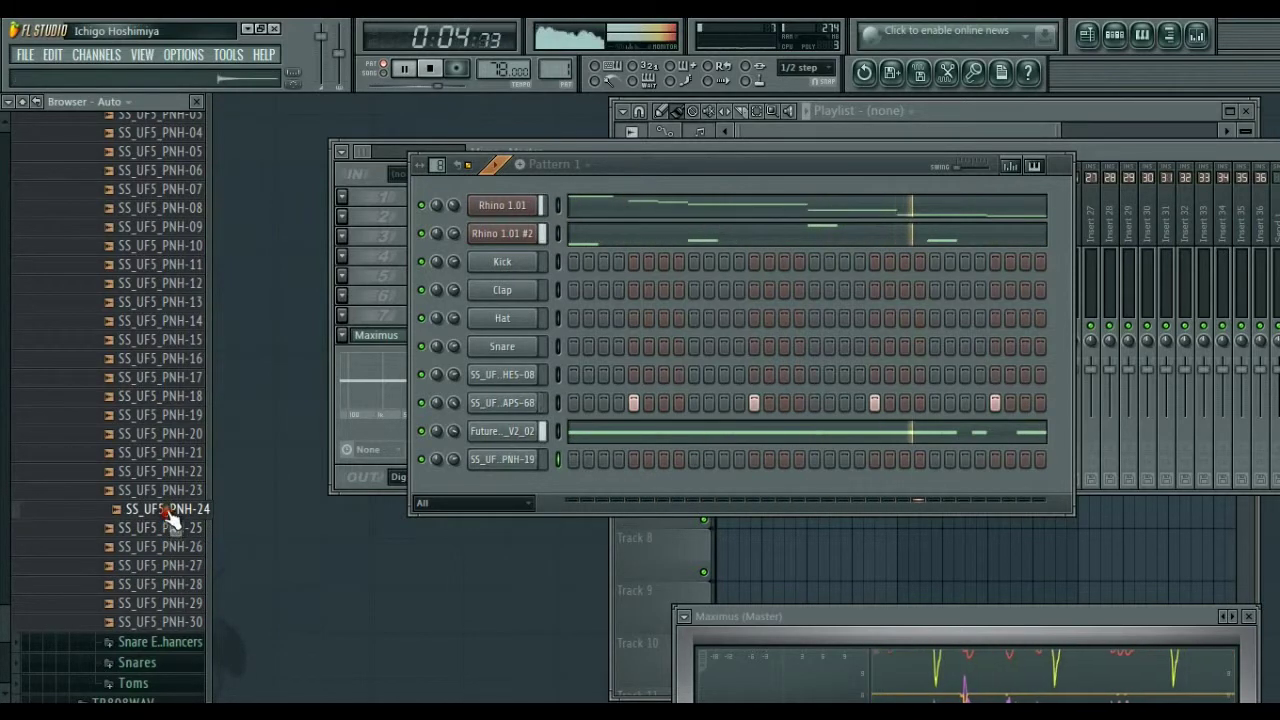
left_click_drag(172, 510, 515, 495)
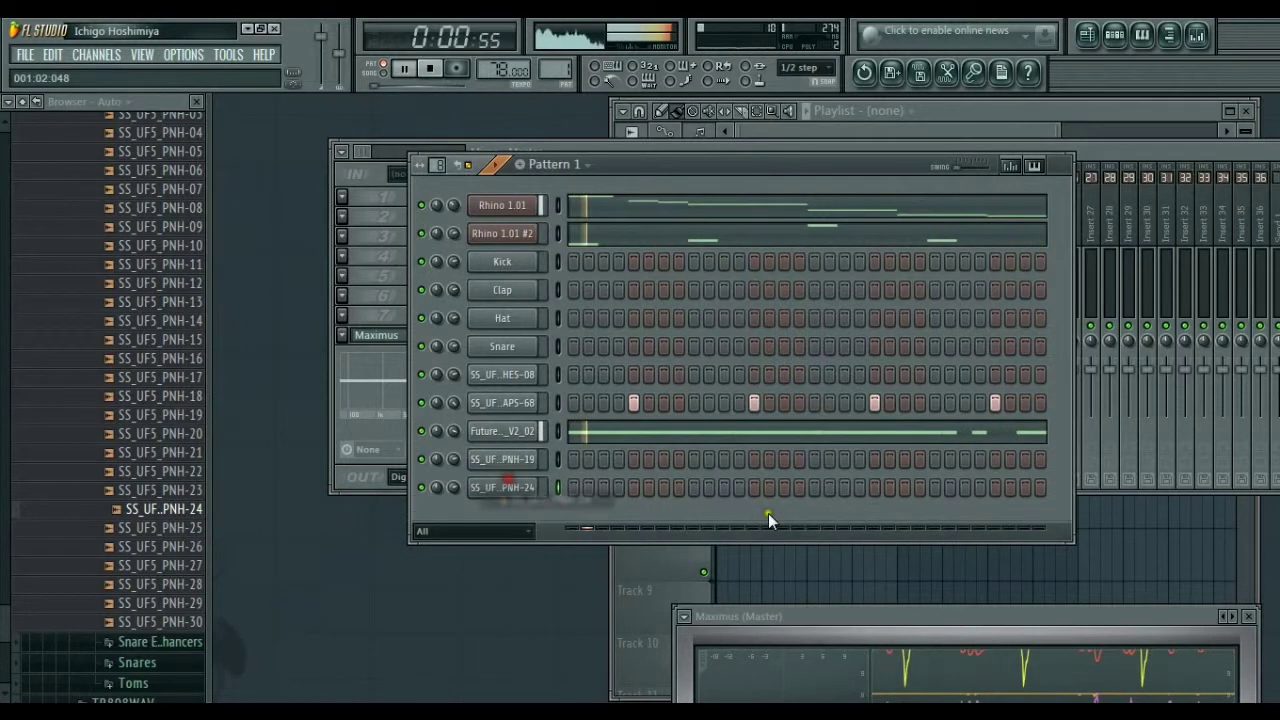
Step: Place SS_UF5_PNH-24 hits on steps 25 and 28, and SS_UF5_PNH-19 hits on steps 7, 15, 23, 29, 30 and 31
left_click(933, 486)
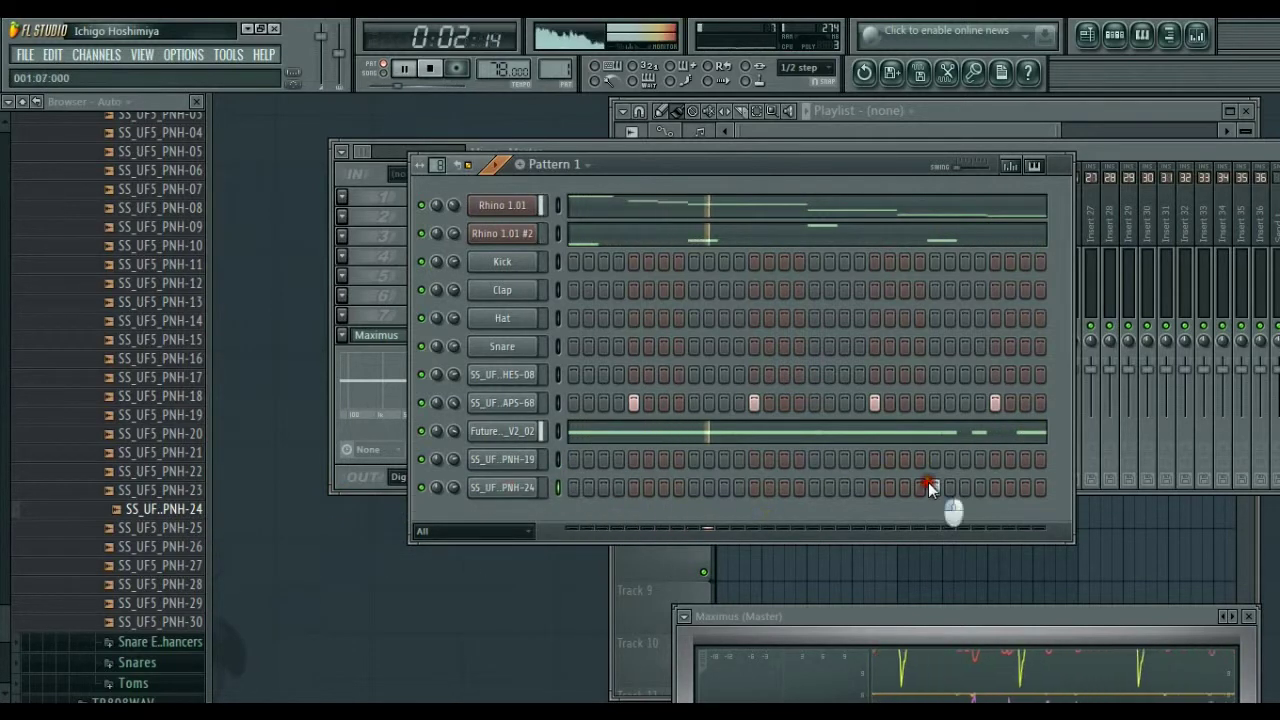
left_click(980, 487)
left_click(1025, 459)
left_click(995, 459)
left_click(1010, 459)
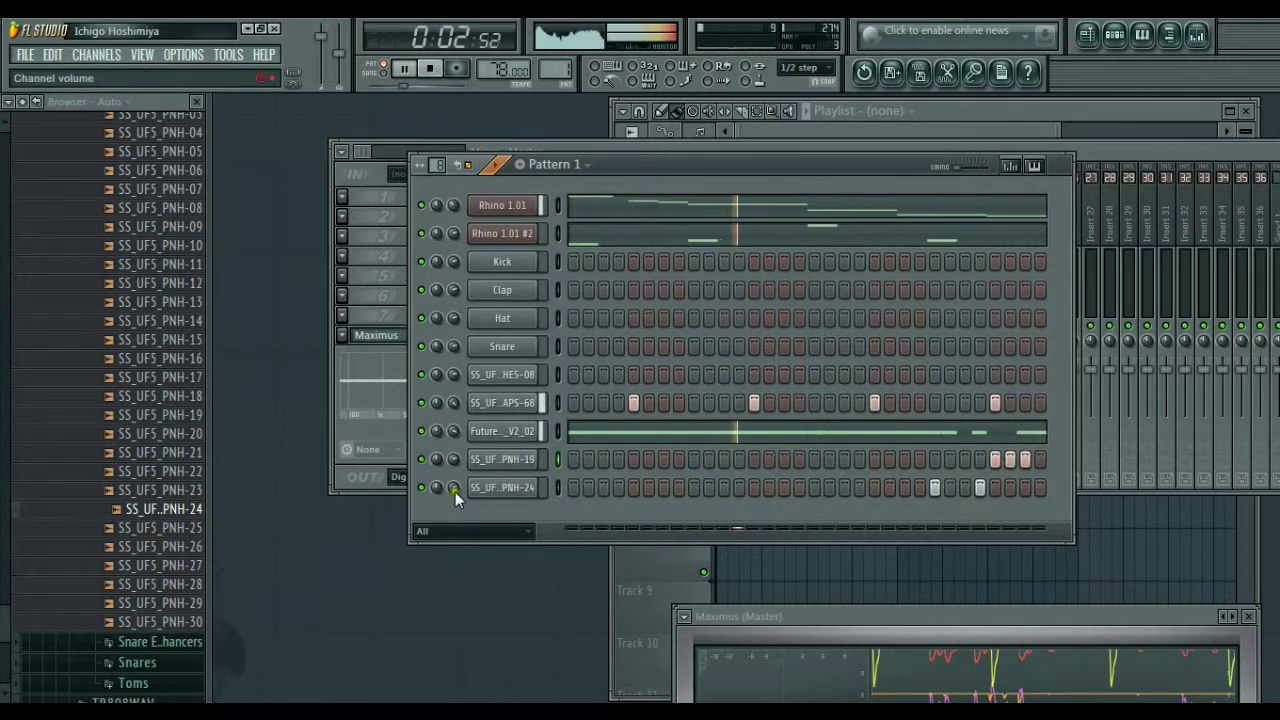
left_click(664, 458)
left_click(786, 460)
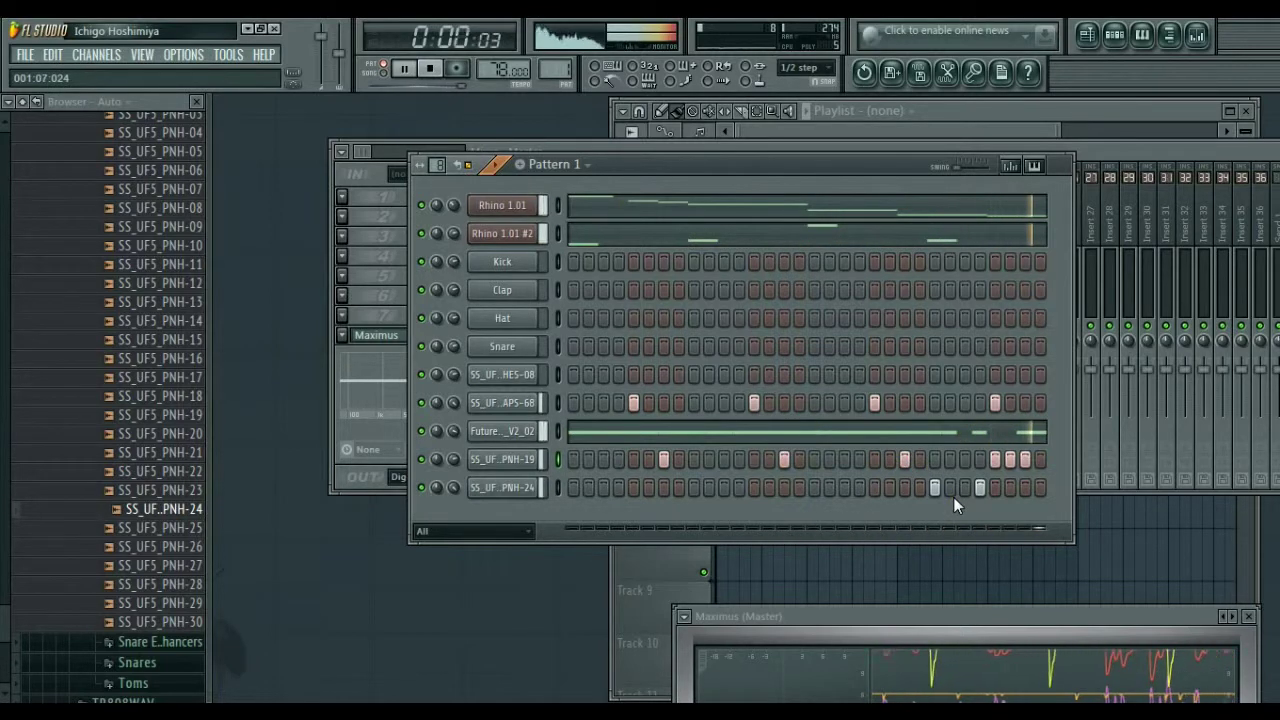
Step: Add further SS_UF5_PNH-24 hits on steps 1, 10, 14, 17 and 22
left_click(572, 488)
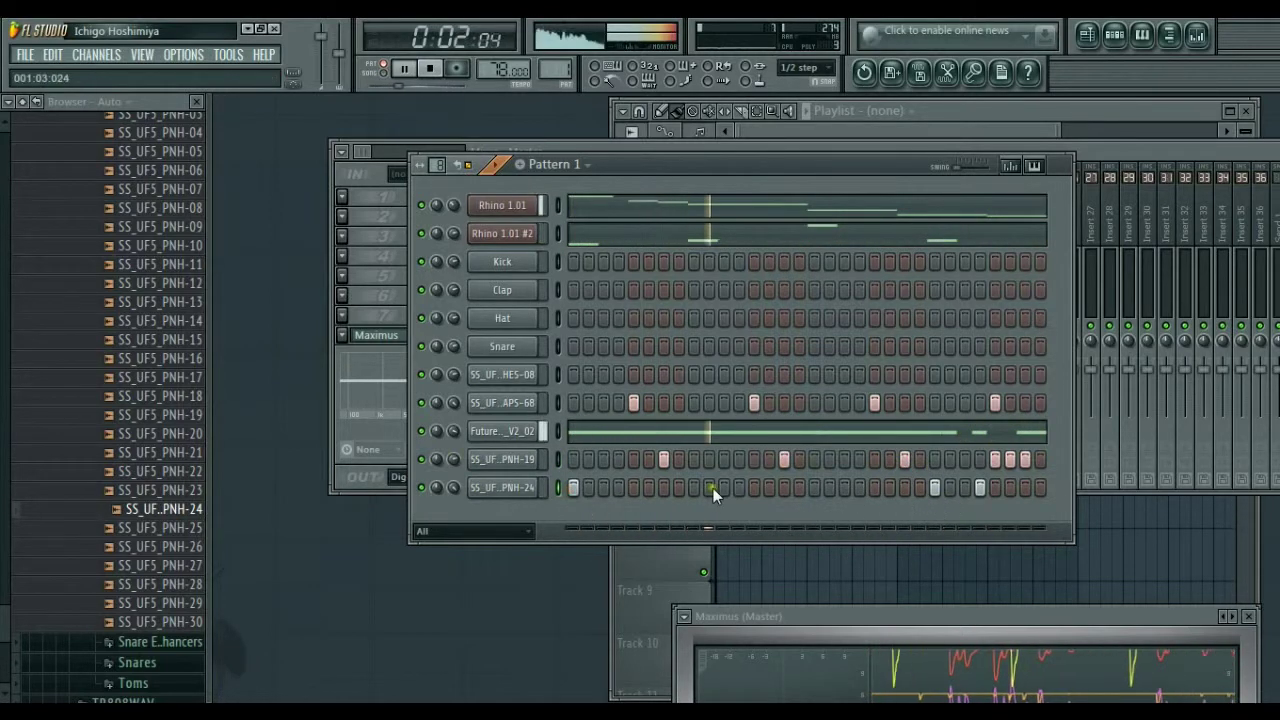
left_click(710, 487)
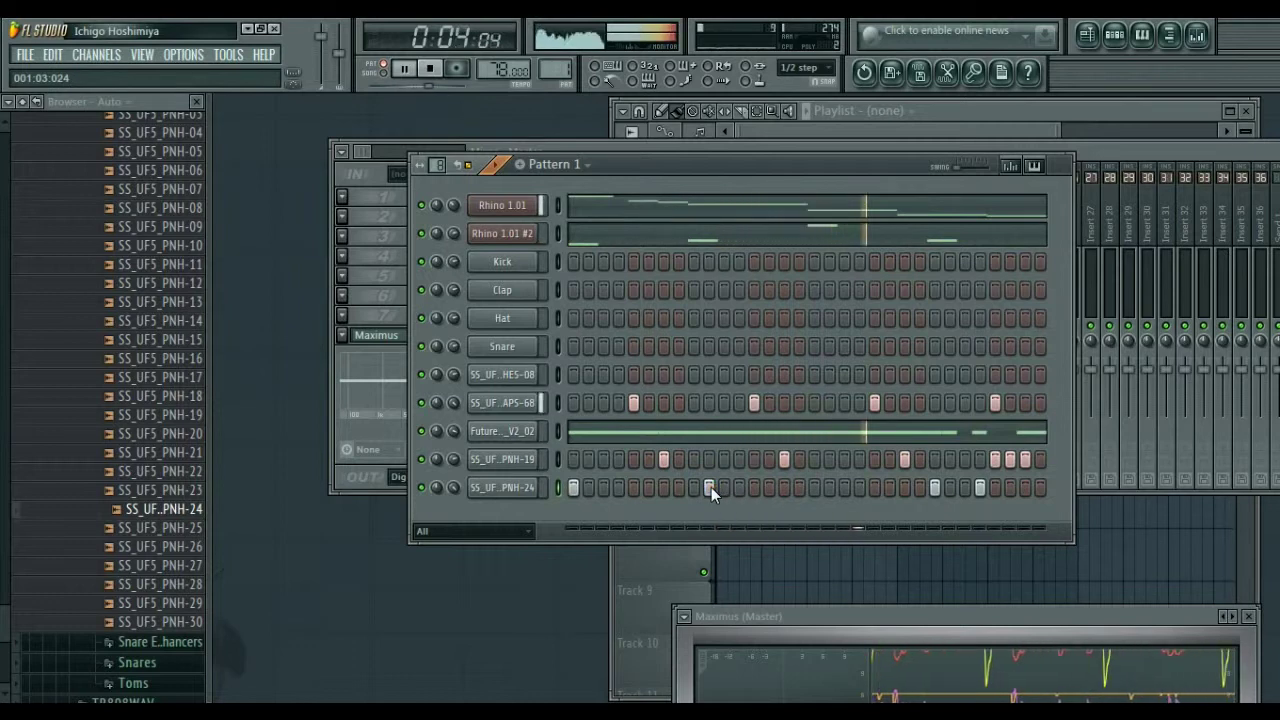
left_click(766, 487)
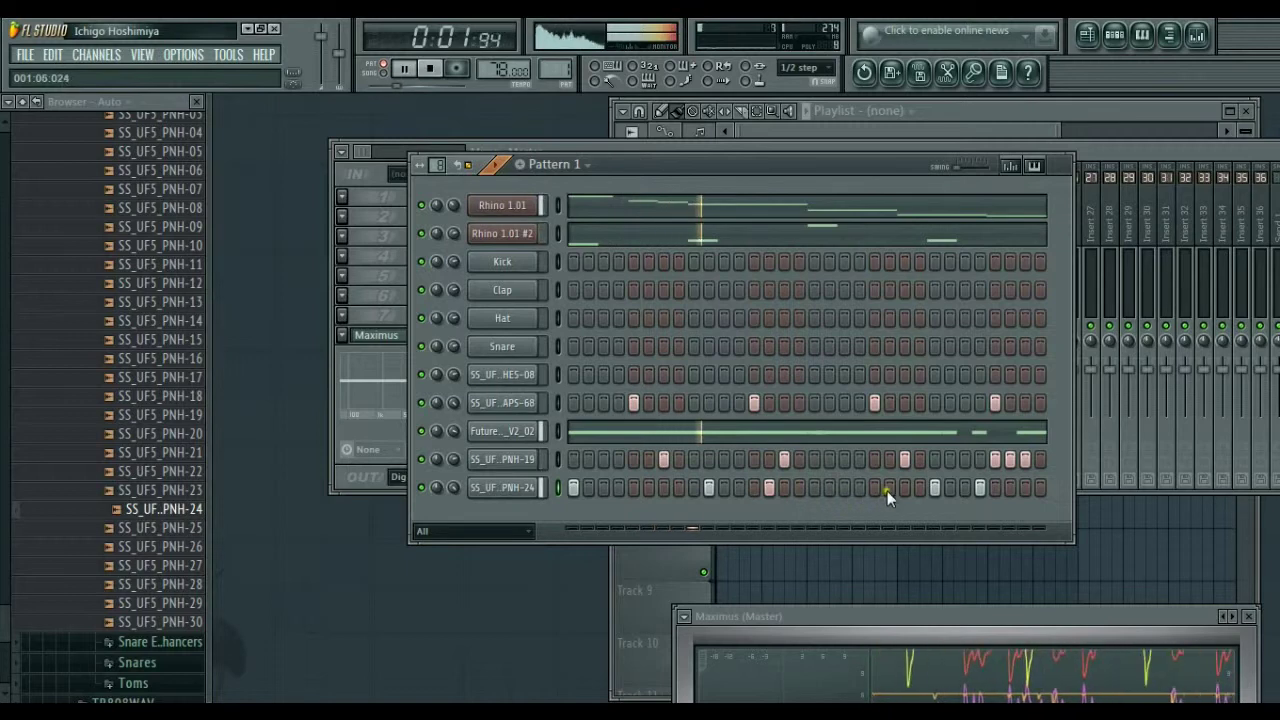
left_click(814, 489)
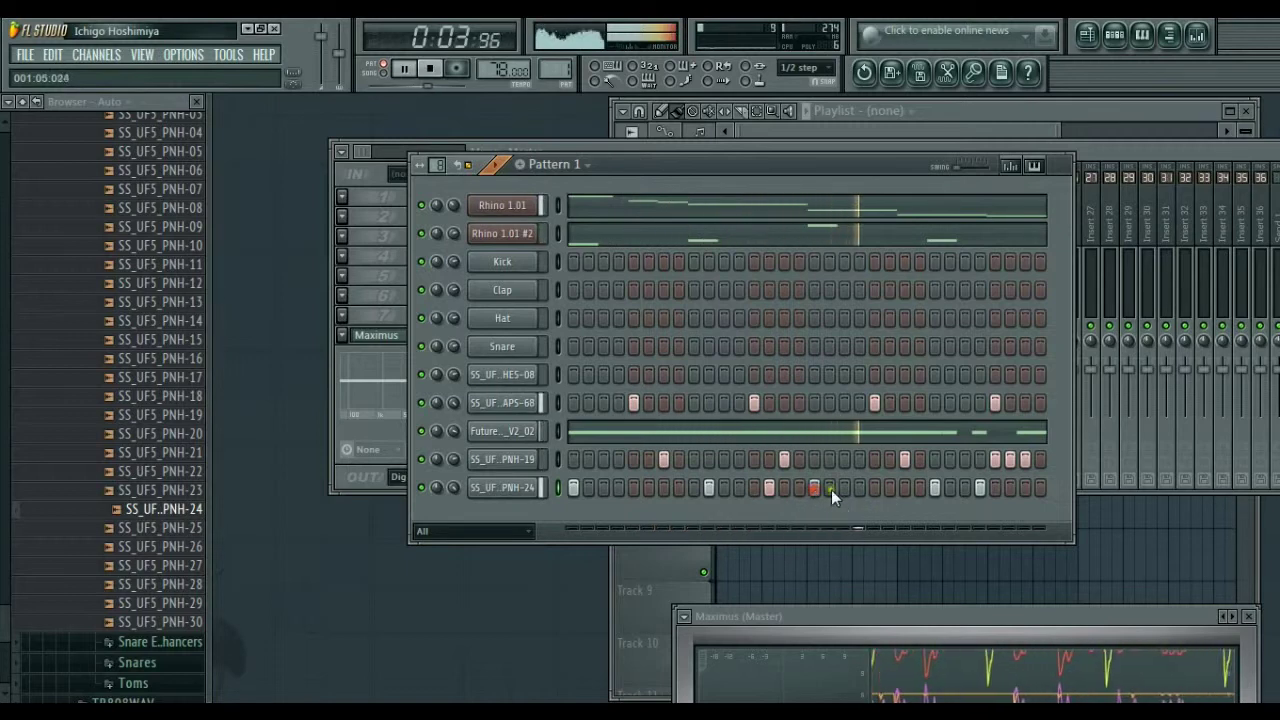
left_click(890, 487)
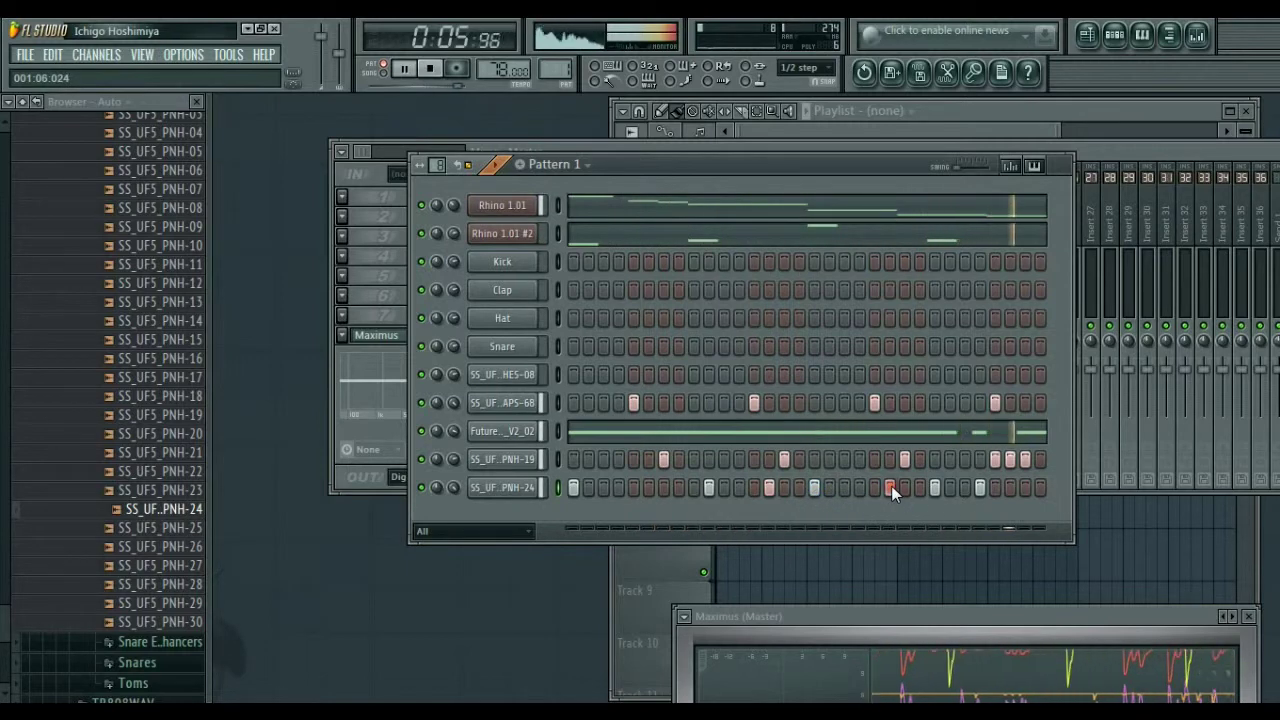
left_click(861, 488)
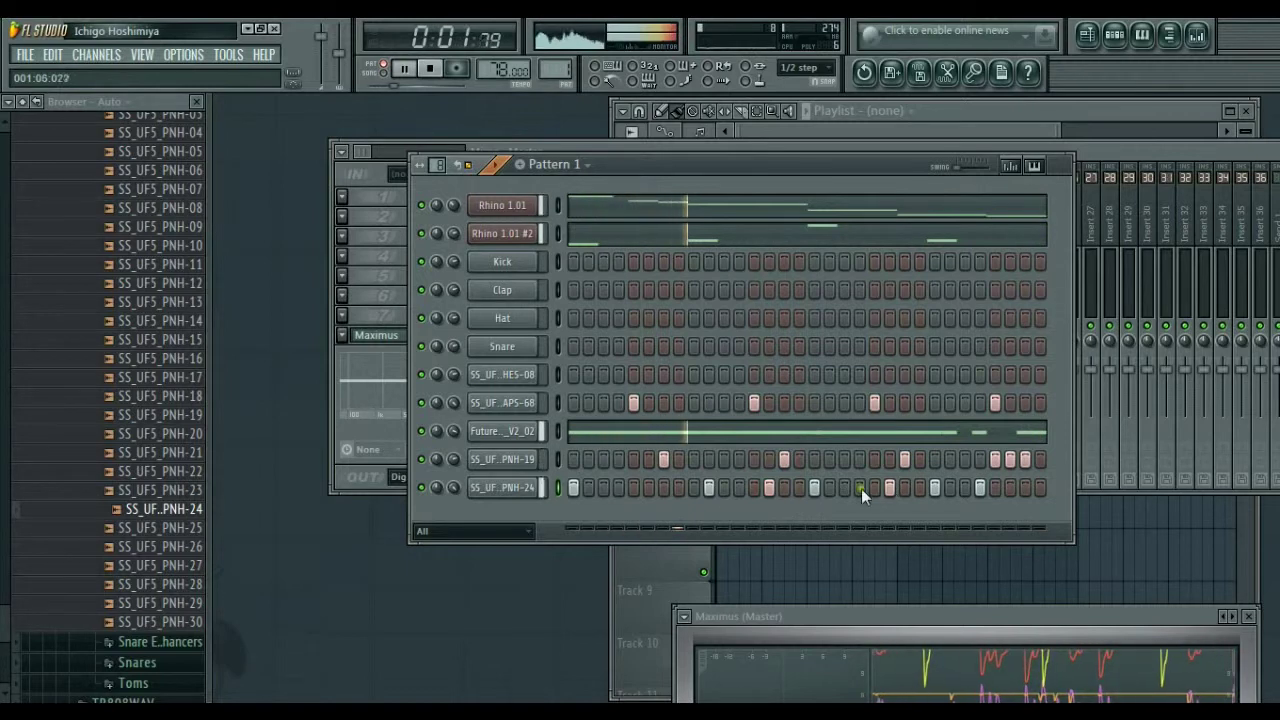
Step: Route the SS_UF5_PNH-19 channel to mixer track Insert 16 and return to the step sequencer
left_click(504, 459)
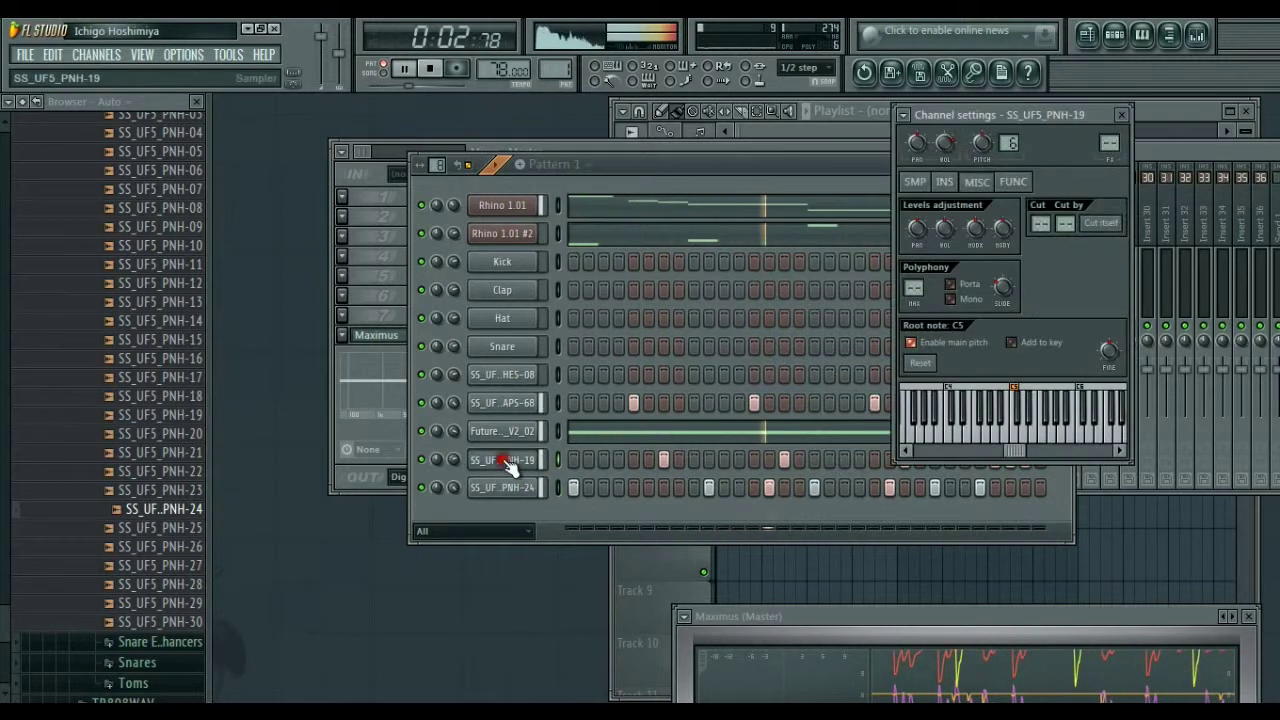
double_click(1103, 145)
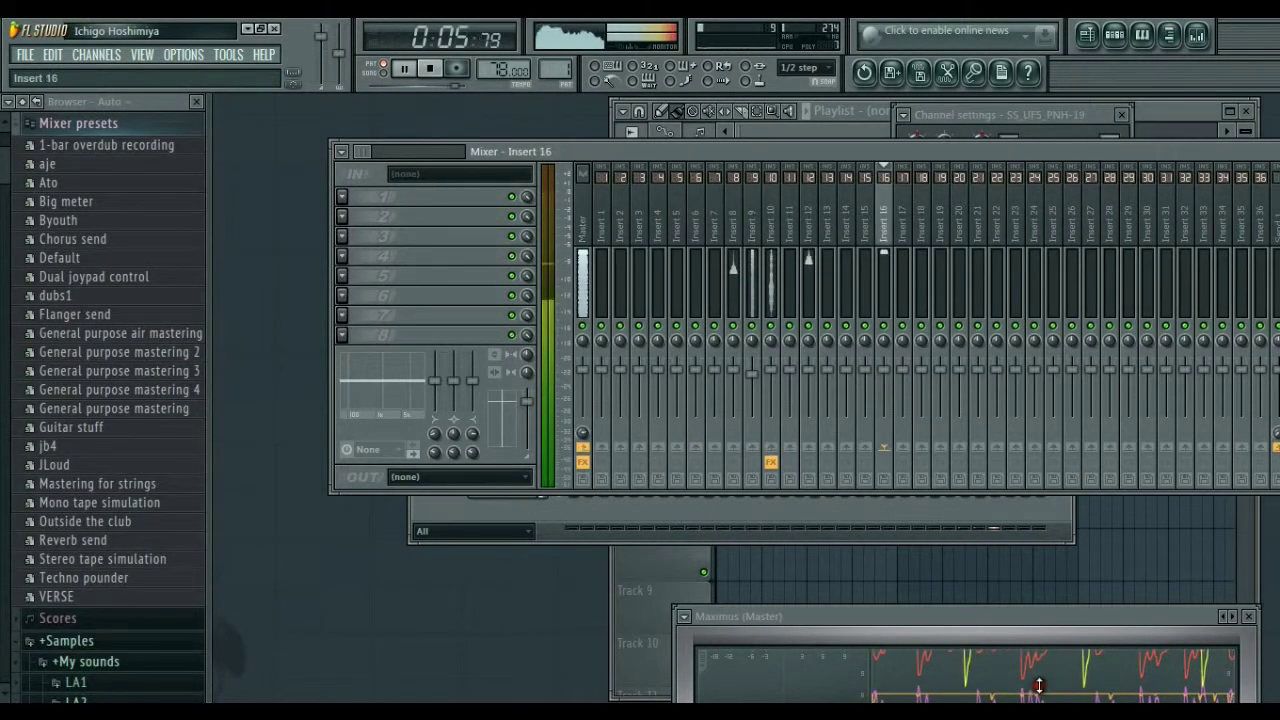
left_click(624, 498)
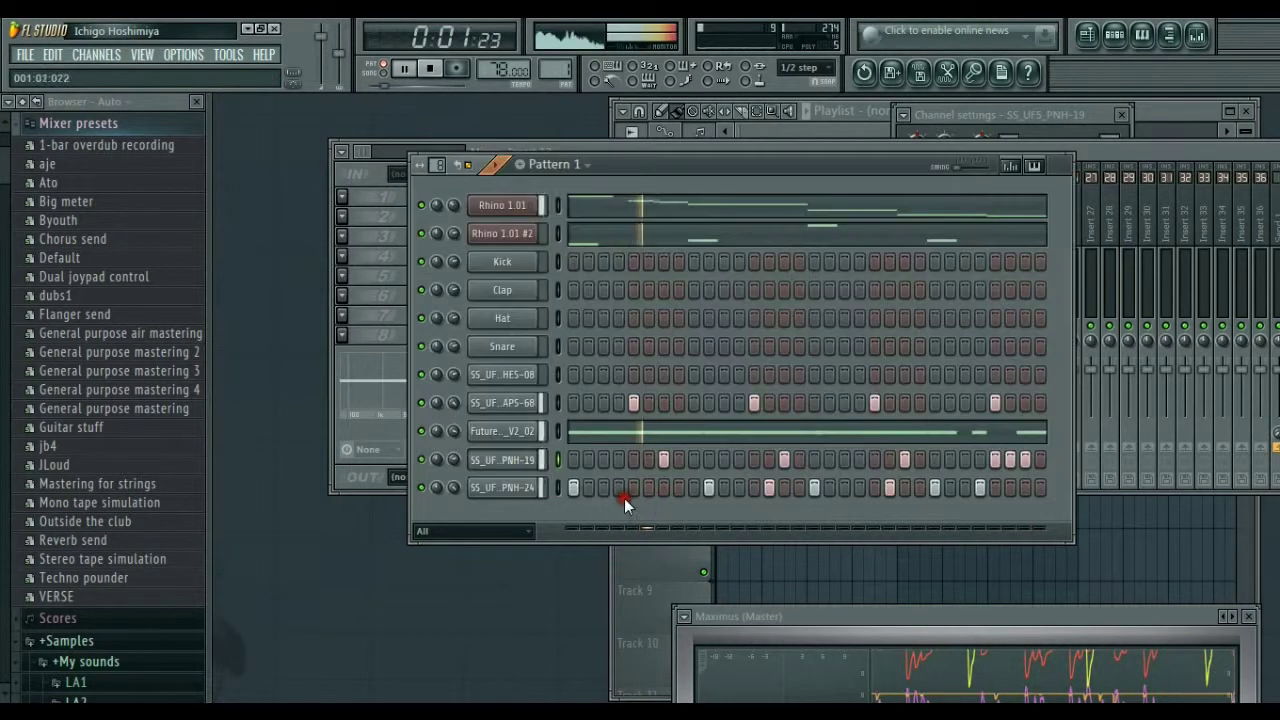
Step: Route the SS_UF5_PNH-24 channel to mixer track Insert 17 and shape its sound with Fruity Parametric EQ 2 in effect slot 1
left_click(502, 488)
double_click(1103, 145)
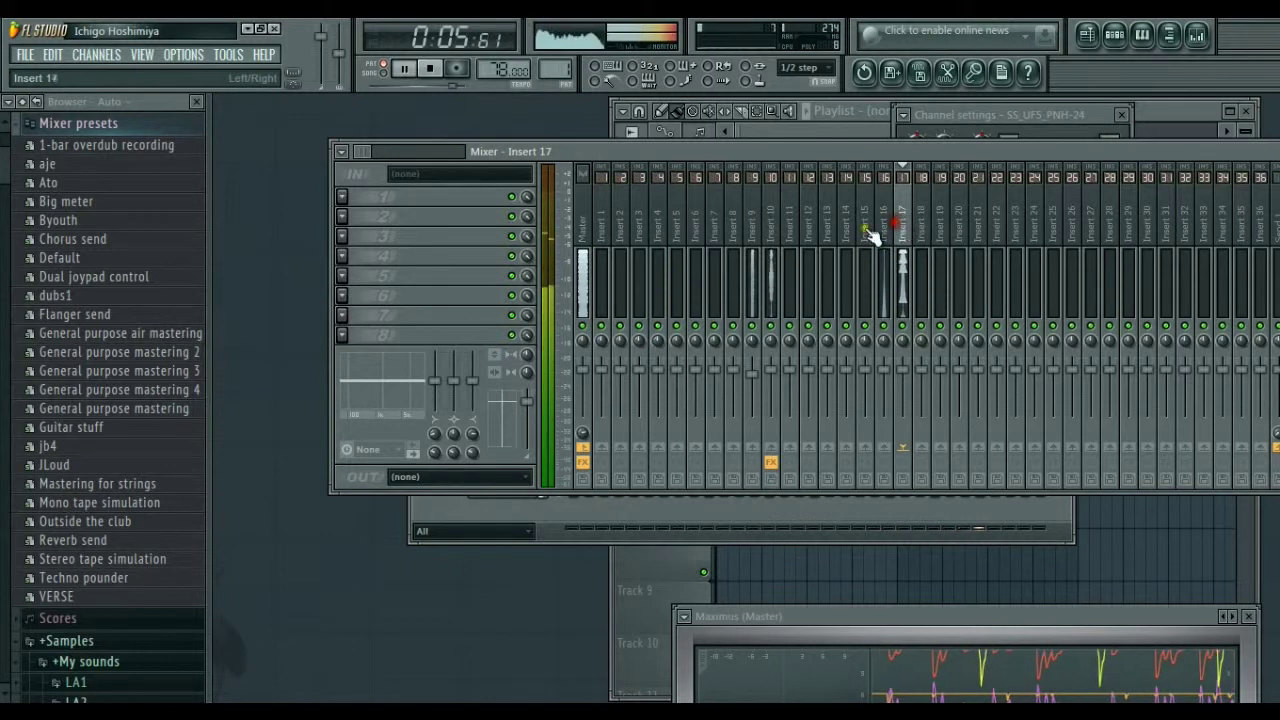
left_click(341, 200)
mouse_move(440, 220)
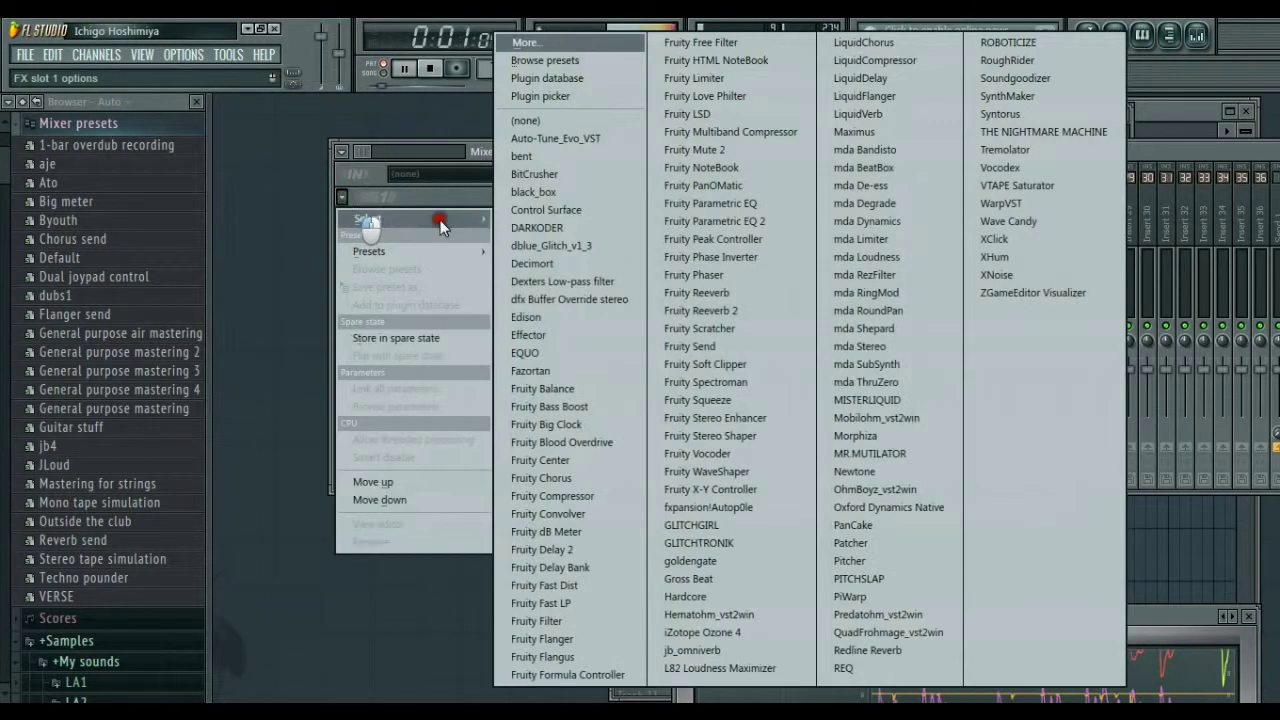
left_click(782, 223)
left_click_drag(318, 374, 288, 500)
left_click_drag(488, 381, 517, 352)
left_click_drag(522, 377, 567, 360)
left_click(799, 224)
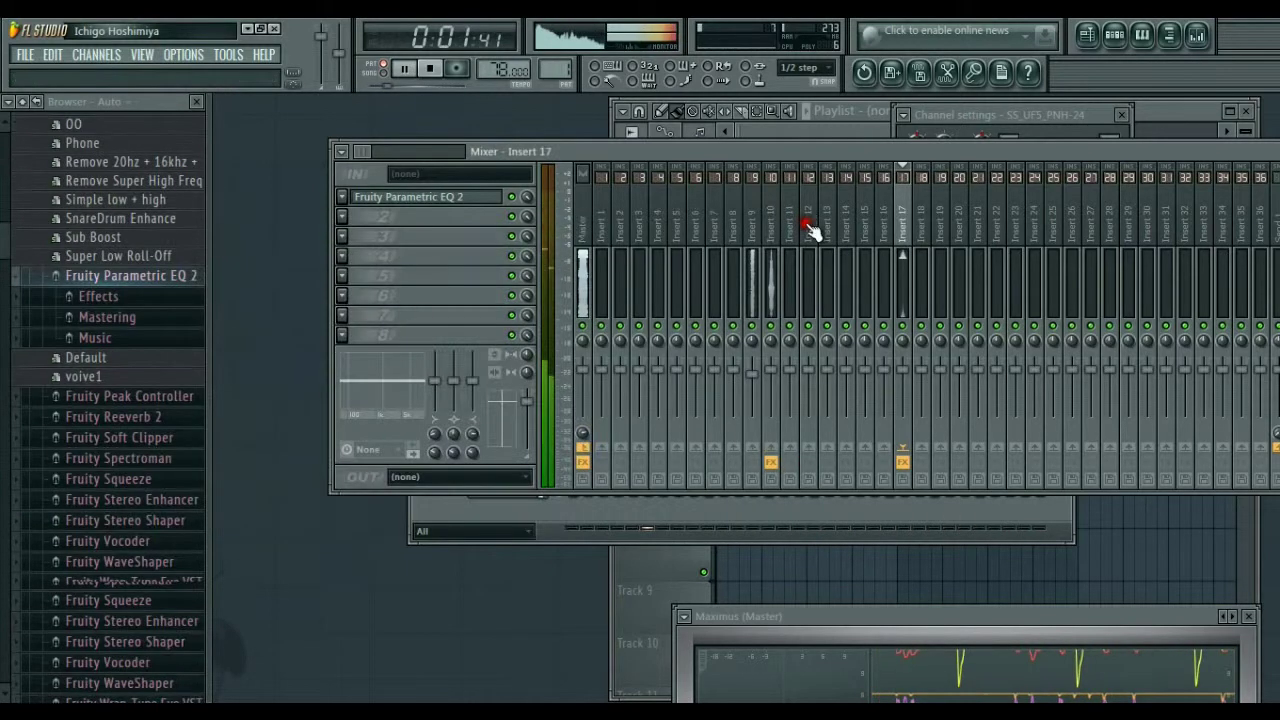
Step: Load PanCake in effect slot 2 of Insert 17 with its Ryhthm preset
left_click(342, 216)
mouse_move(440, 238)
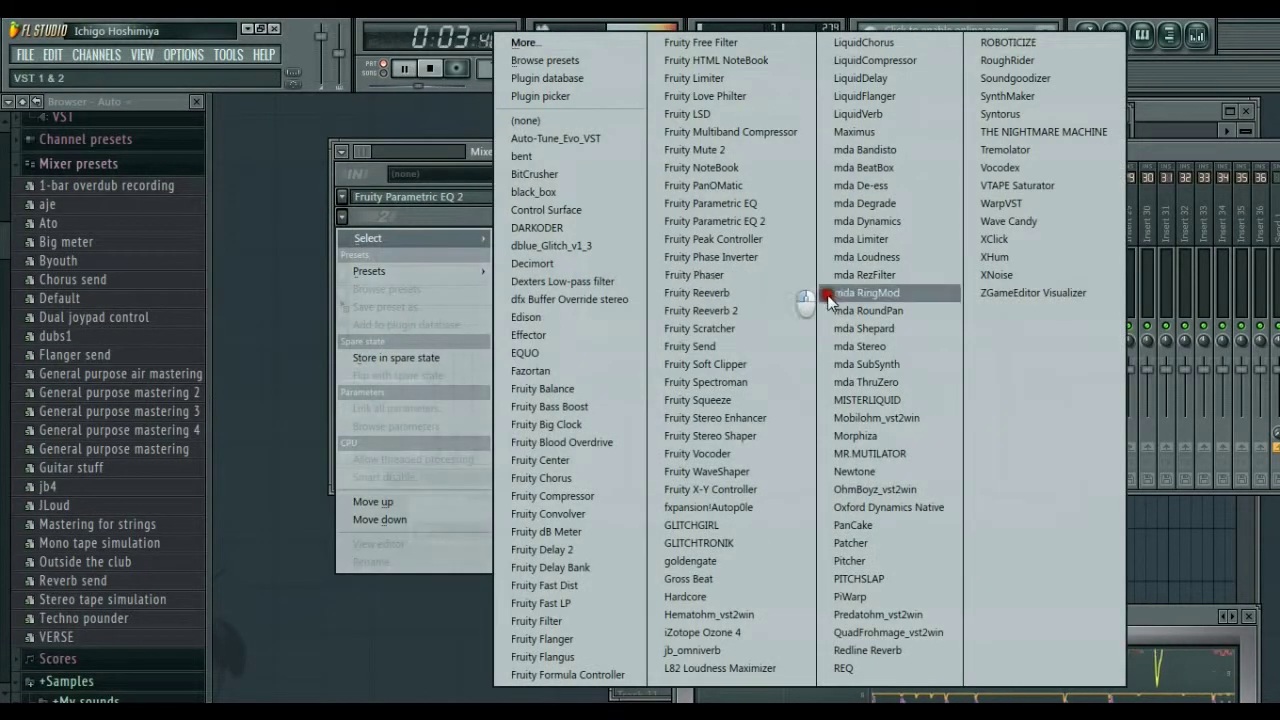
left_click(868, 525)
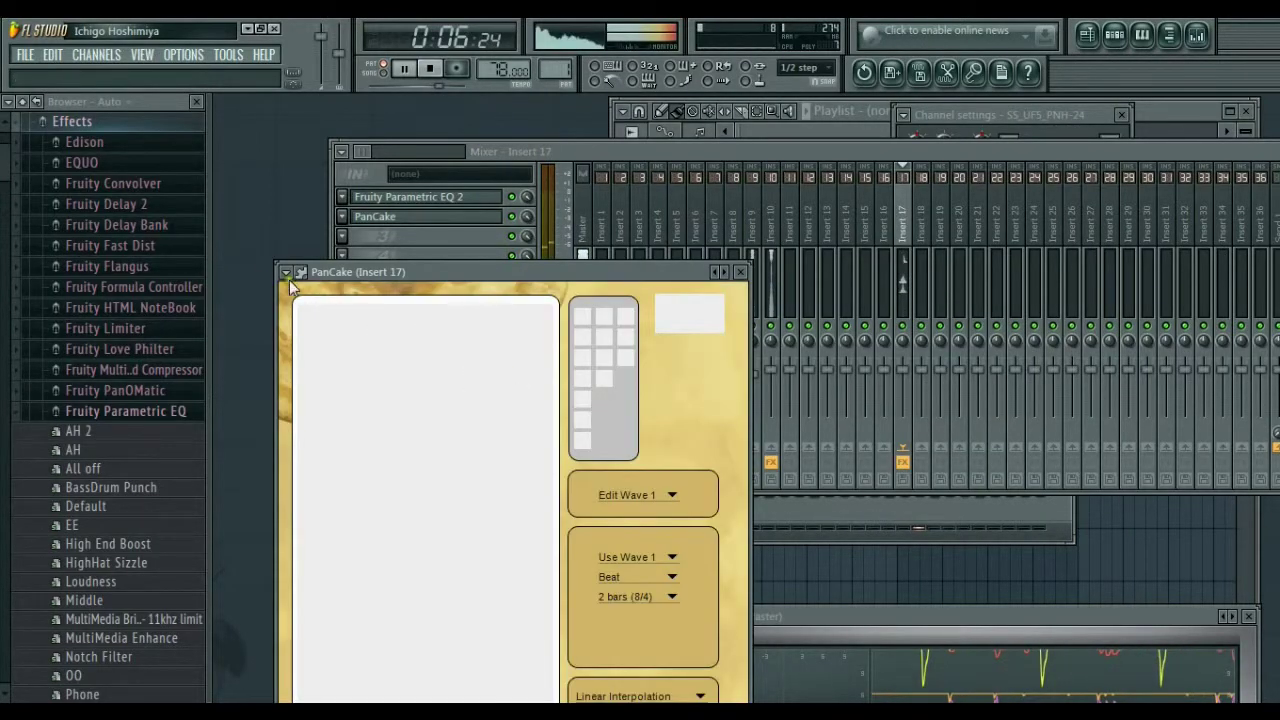
left_click(287, 273)
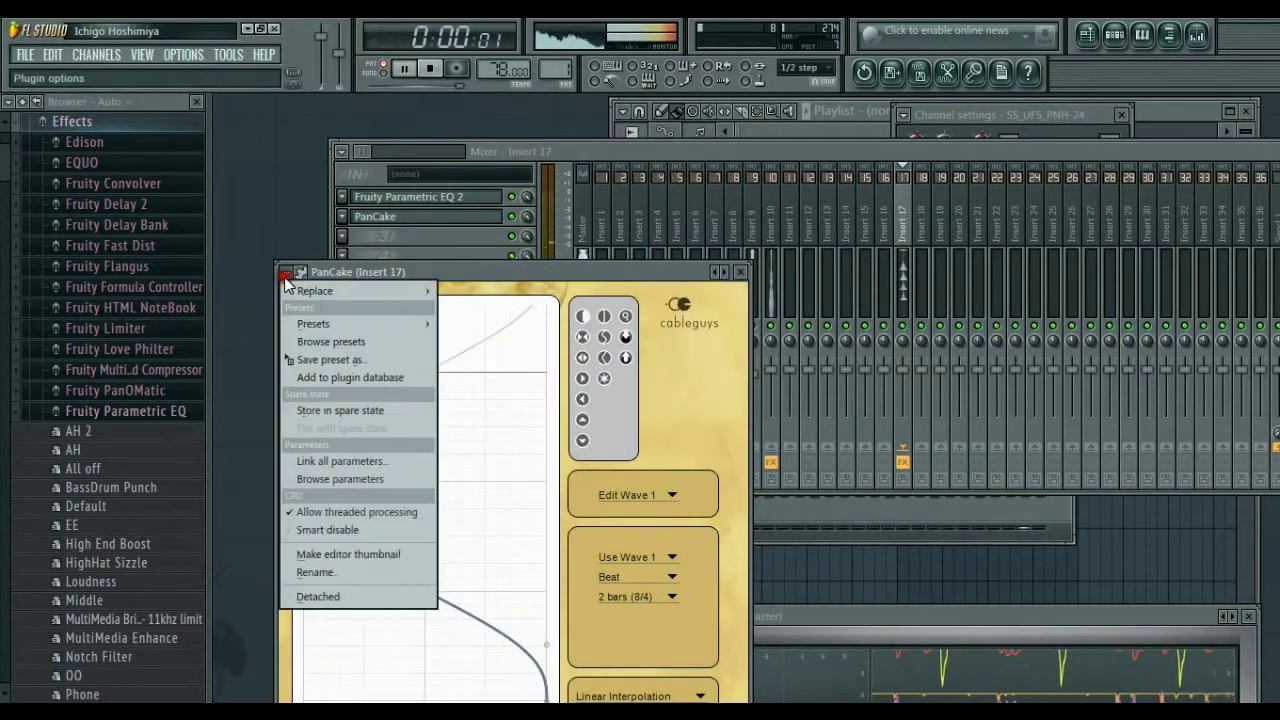
mouse_move(312, 324)
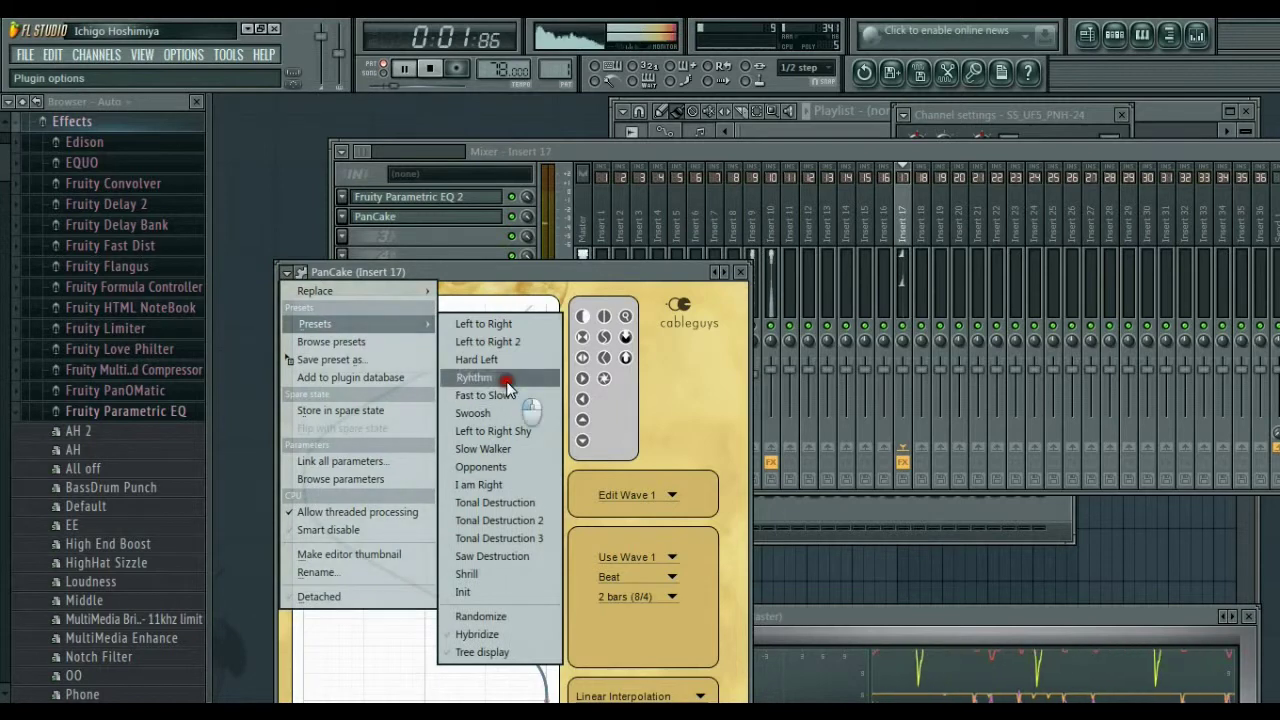
left_click(502, 378)
left_click(739, 273)
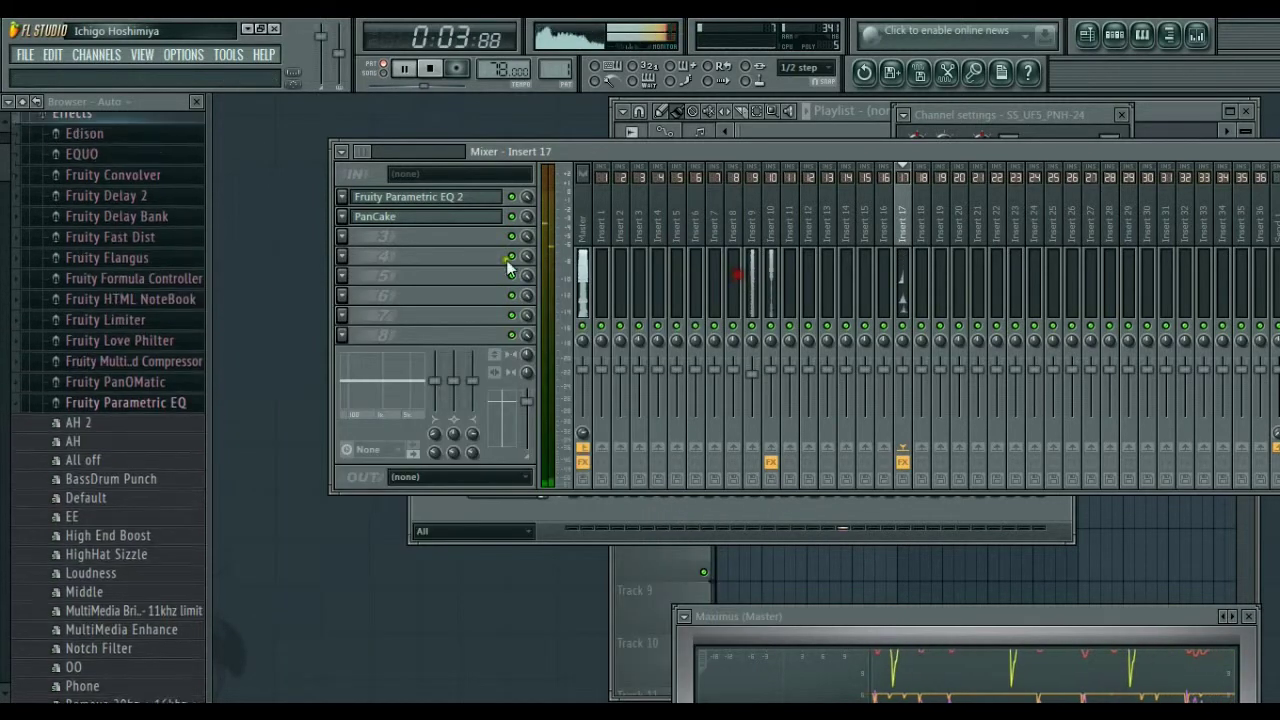
Step: Load Rough Rider in Insert 17's slot 3, adjust the attack, and set release 2.9, sensitivity -33 dB and makeup 17 dB
left_click(395, 237)
mouse_move(399, 259)
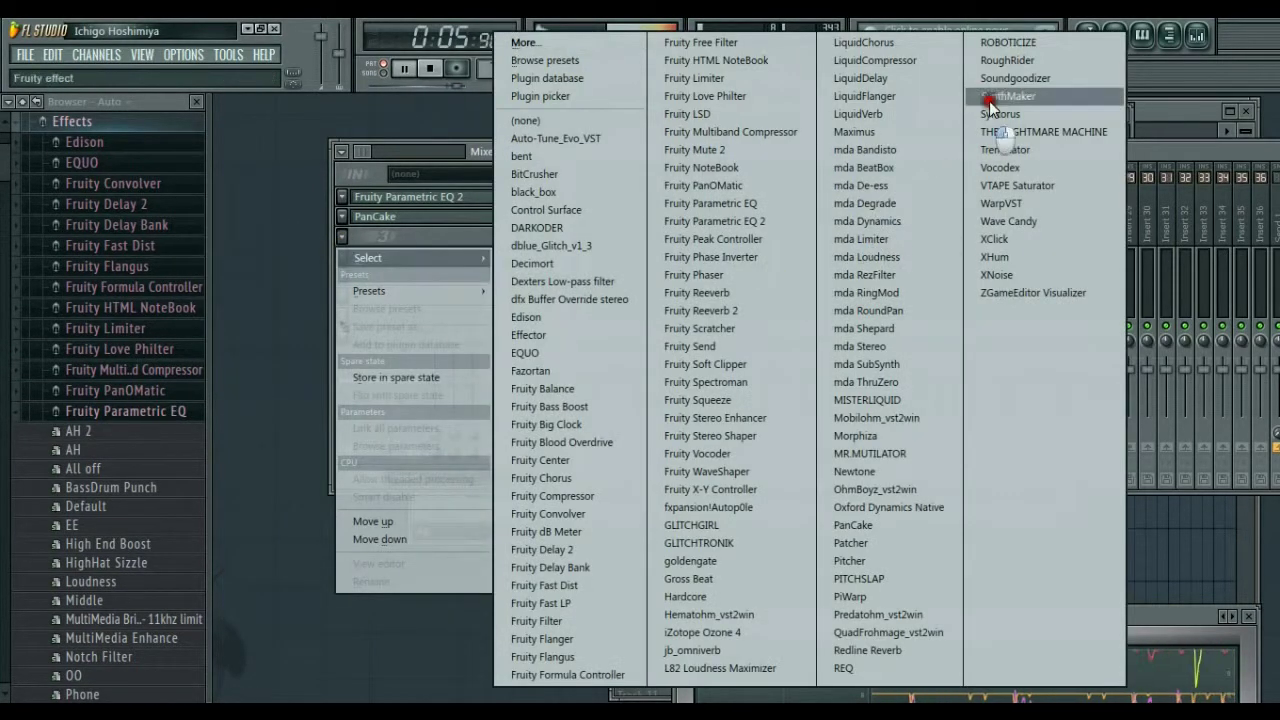
left_click(1008, 60)
left_click_drag(471, 408, 473, 438)
left_click_drag(552, 403, 556, 432)
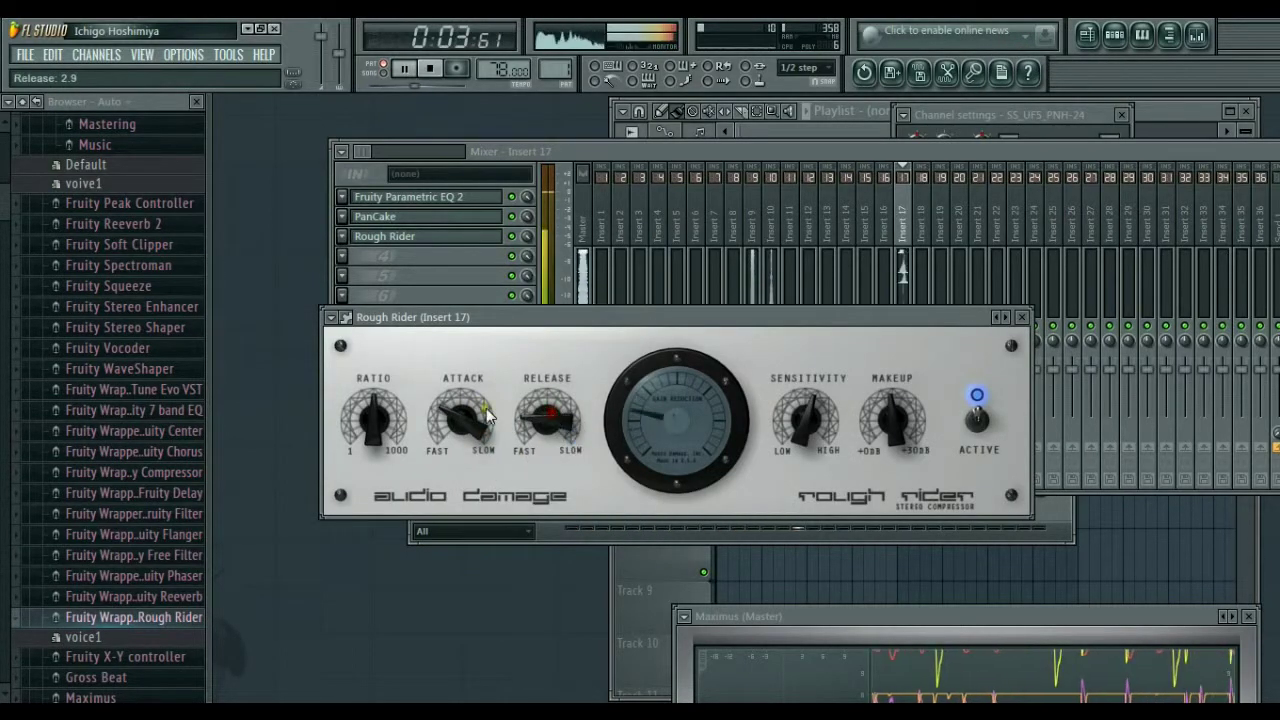
left_click_drag(790, 418, 785, 422)
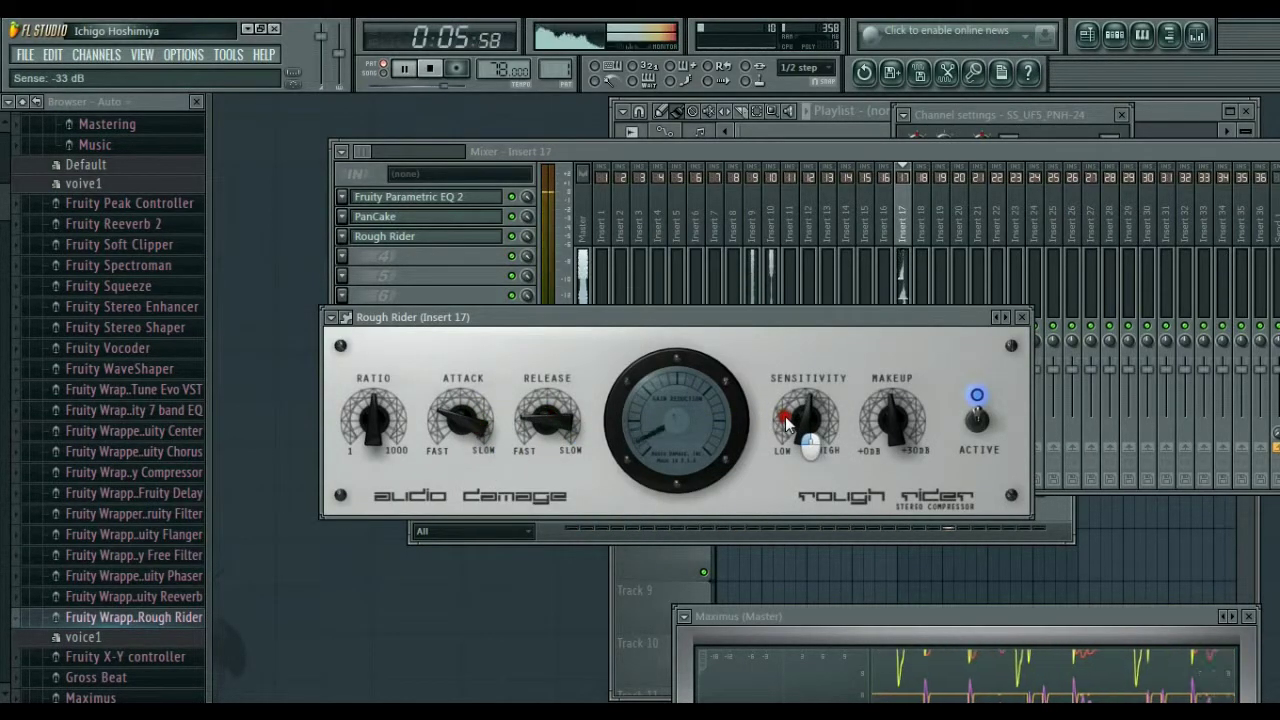
left_click_drag(891, 423, 890, 418)
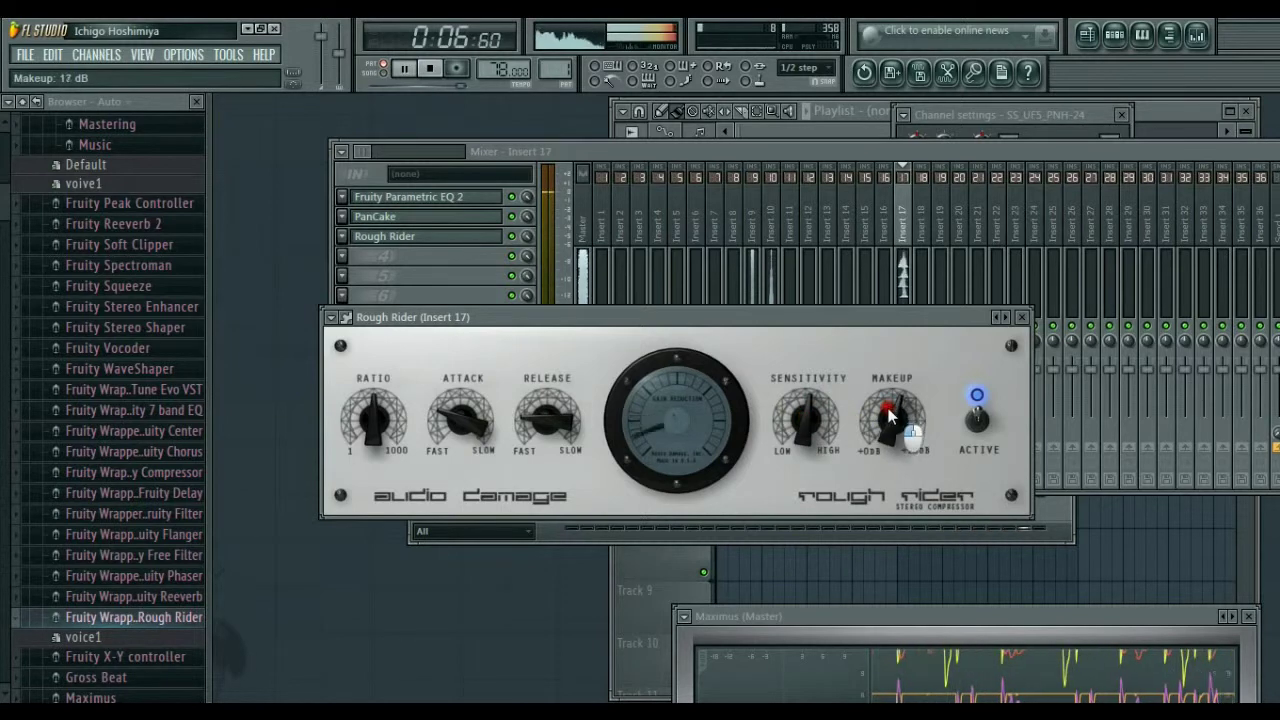
left_click(1022, 318)
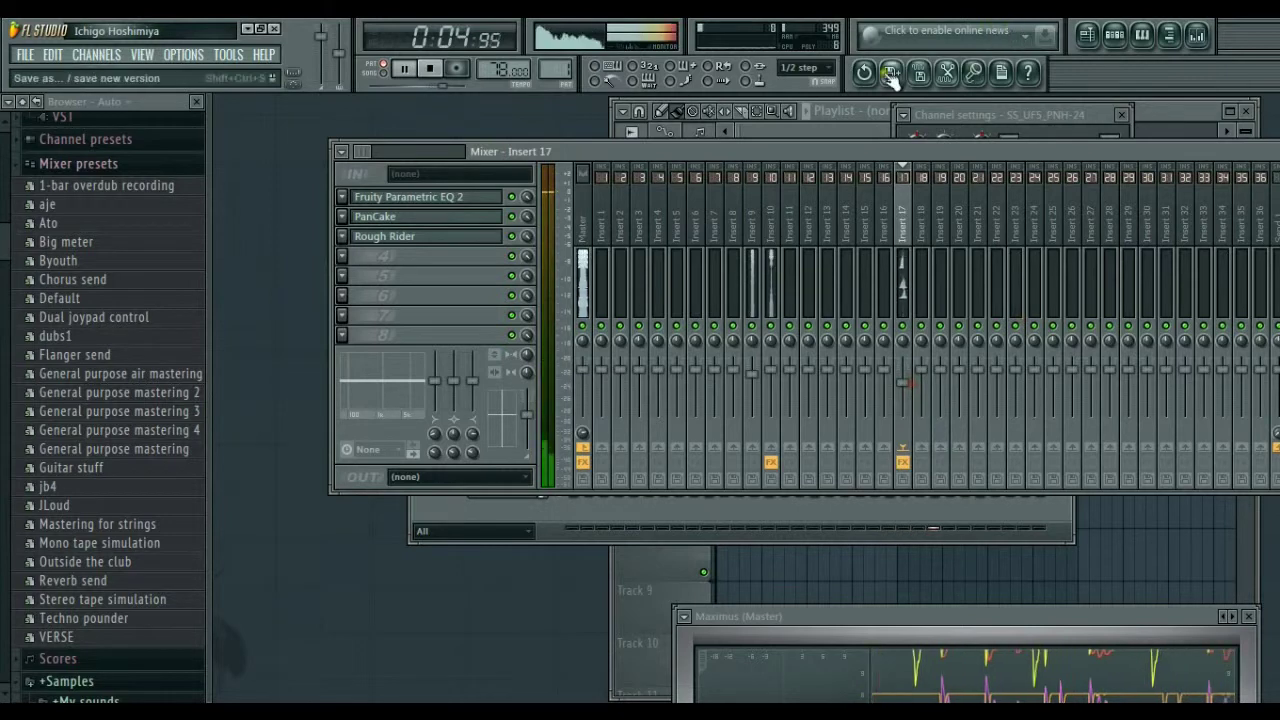
Step: Return to the step sequencer and open the Z 2012 folder under +Samples > +My sounds in the browser
left_click(1115, 36)
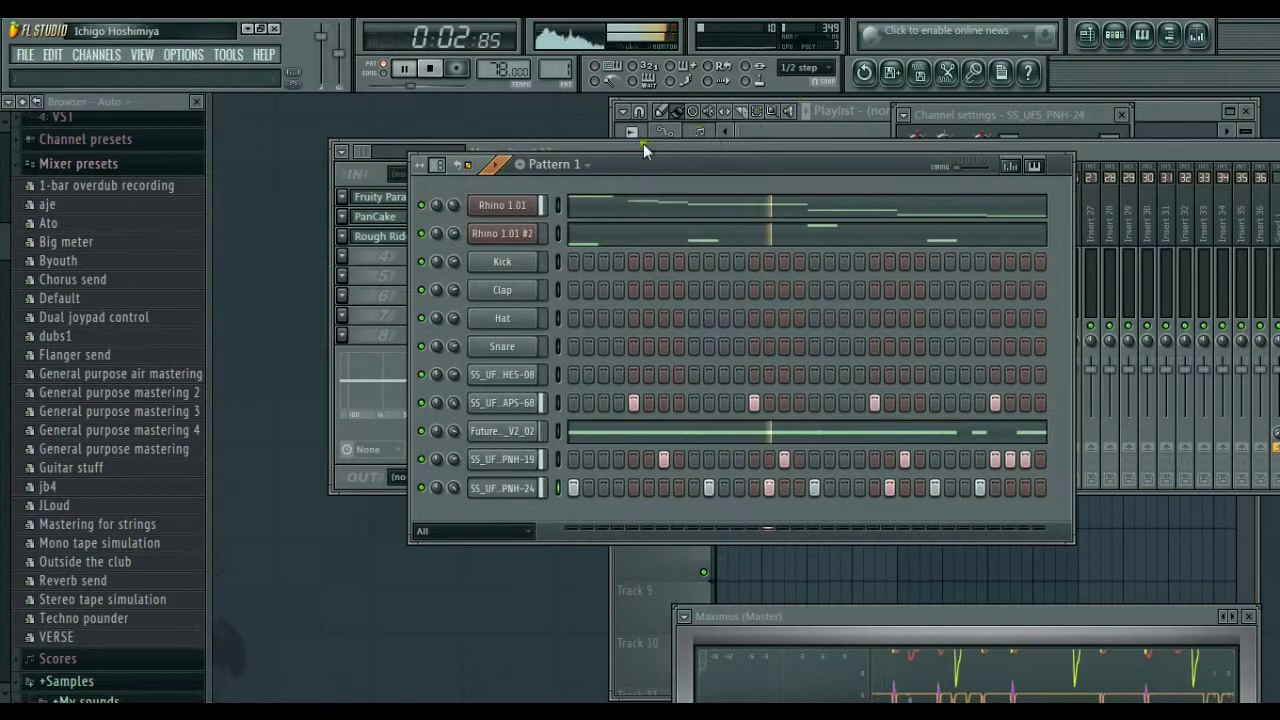
left_click(22, 101)
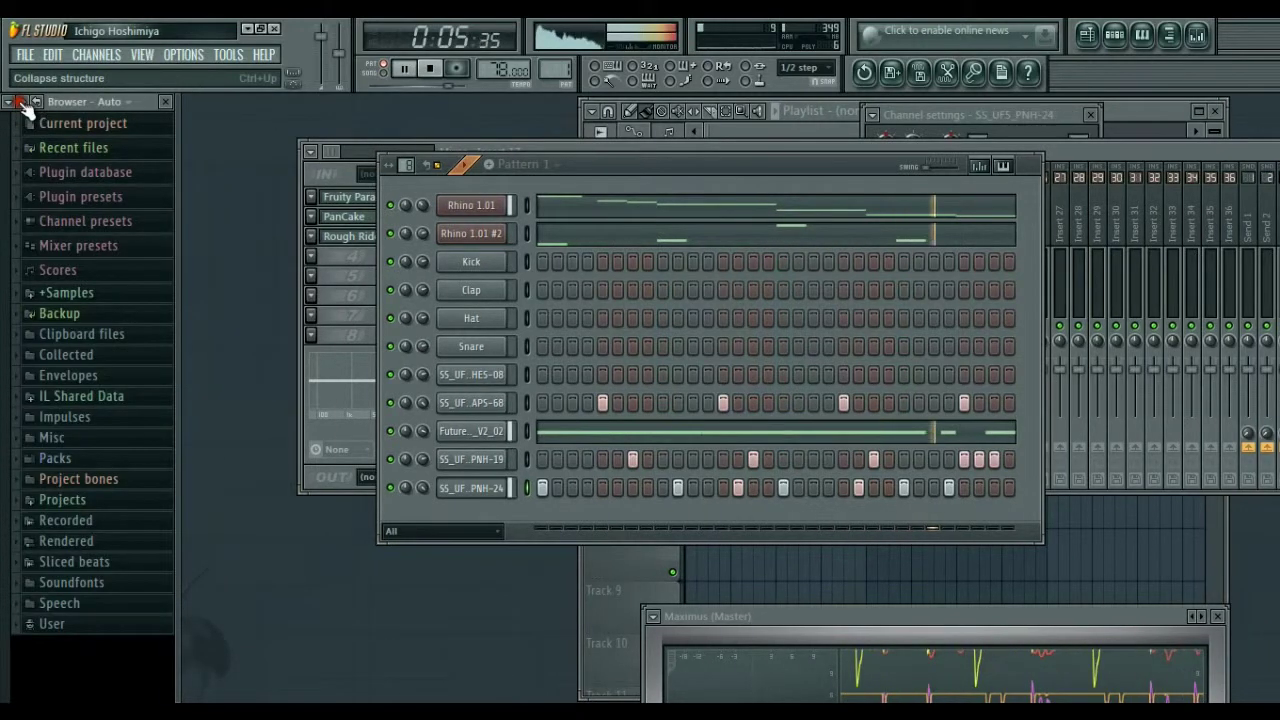
left_click(84, 292)
left_click(84, 314)
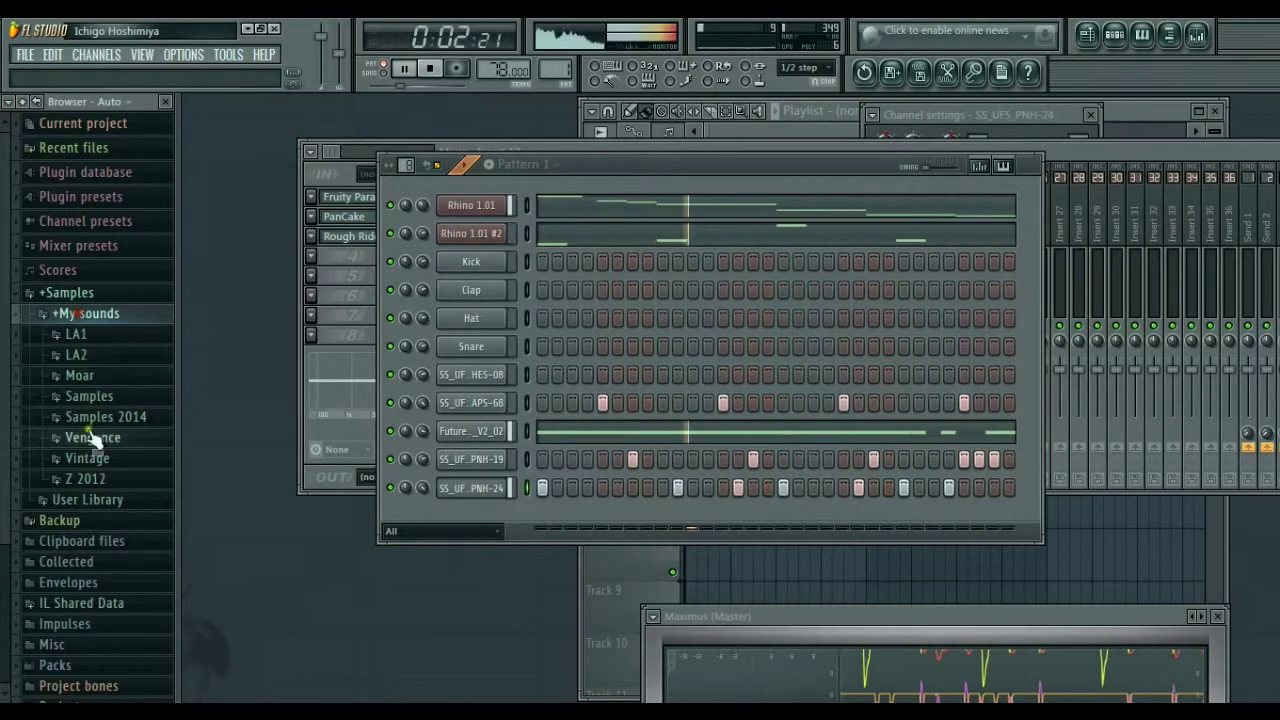
left_click(78, 484)
Step: Audition sn08 from the Sam1 folder and add it as a new channel
scroll(52, 446, "down", 3)
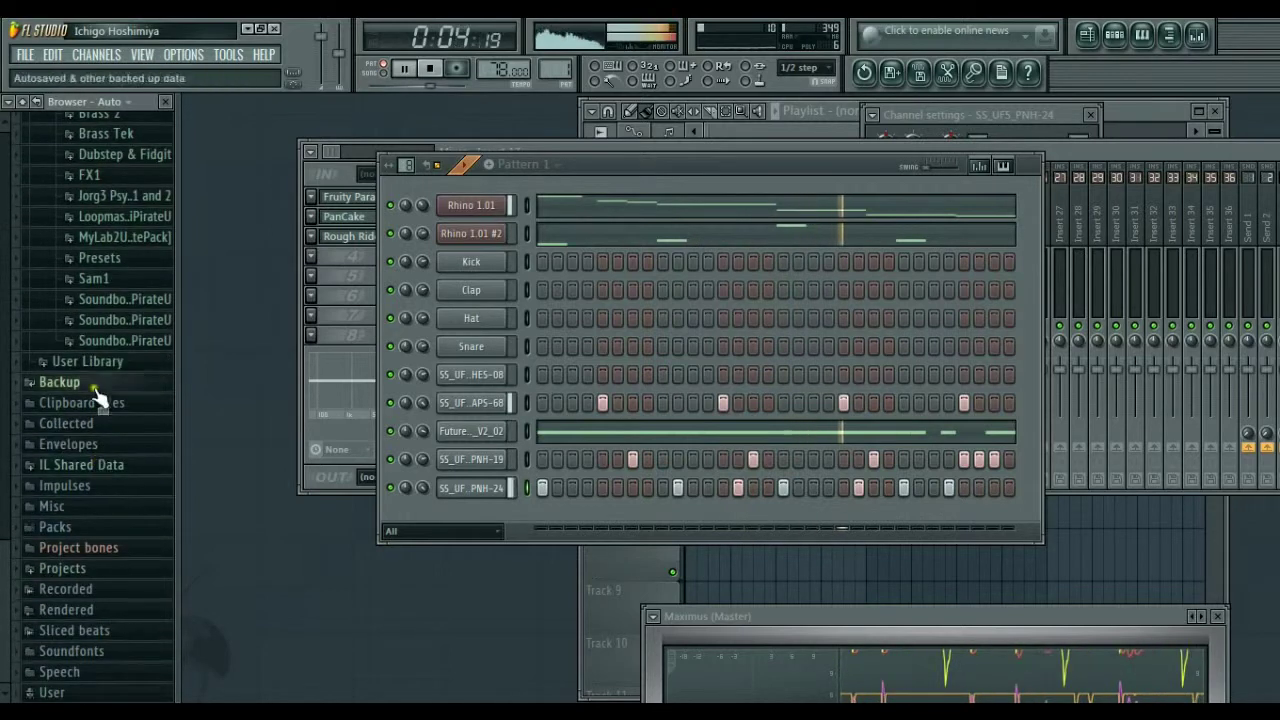
left_click(107, 284)
scroll(98, 453, "down", 4)
scroll(100, 460, "down", 6)
scroll(106, 451, "up", 5)
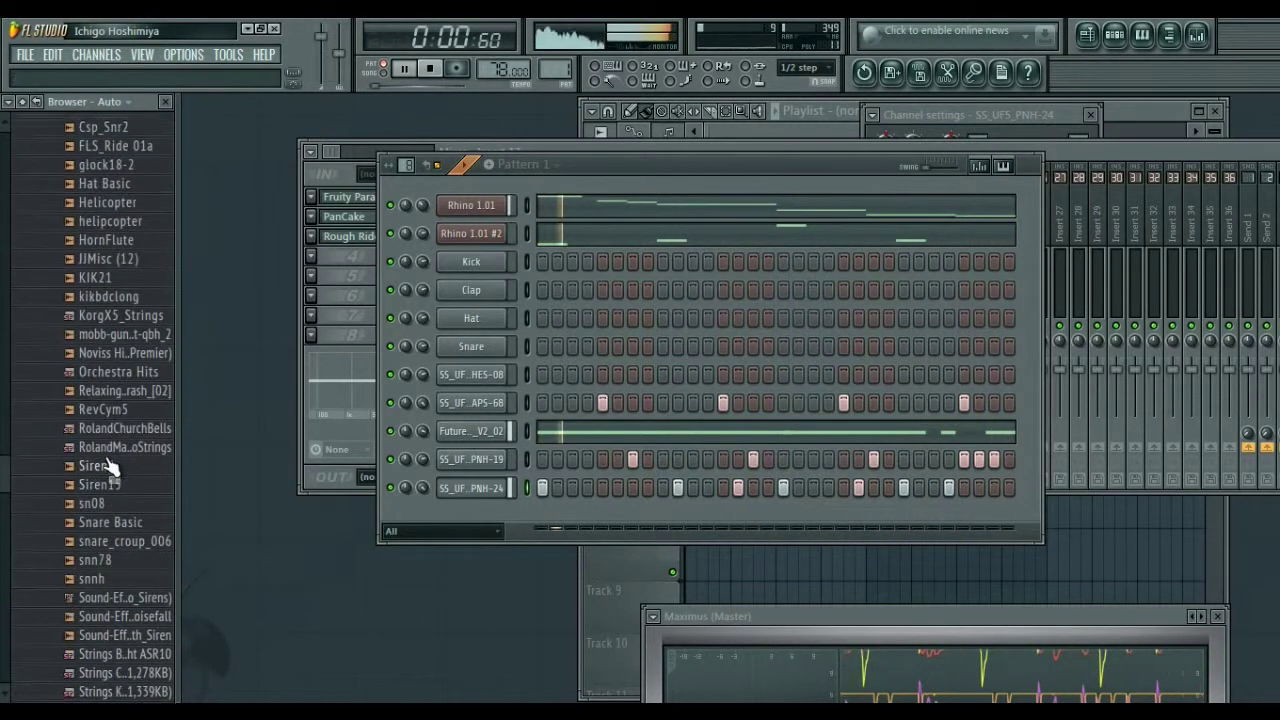
left_click(100, 512)
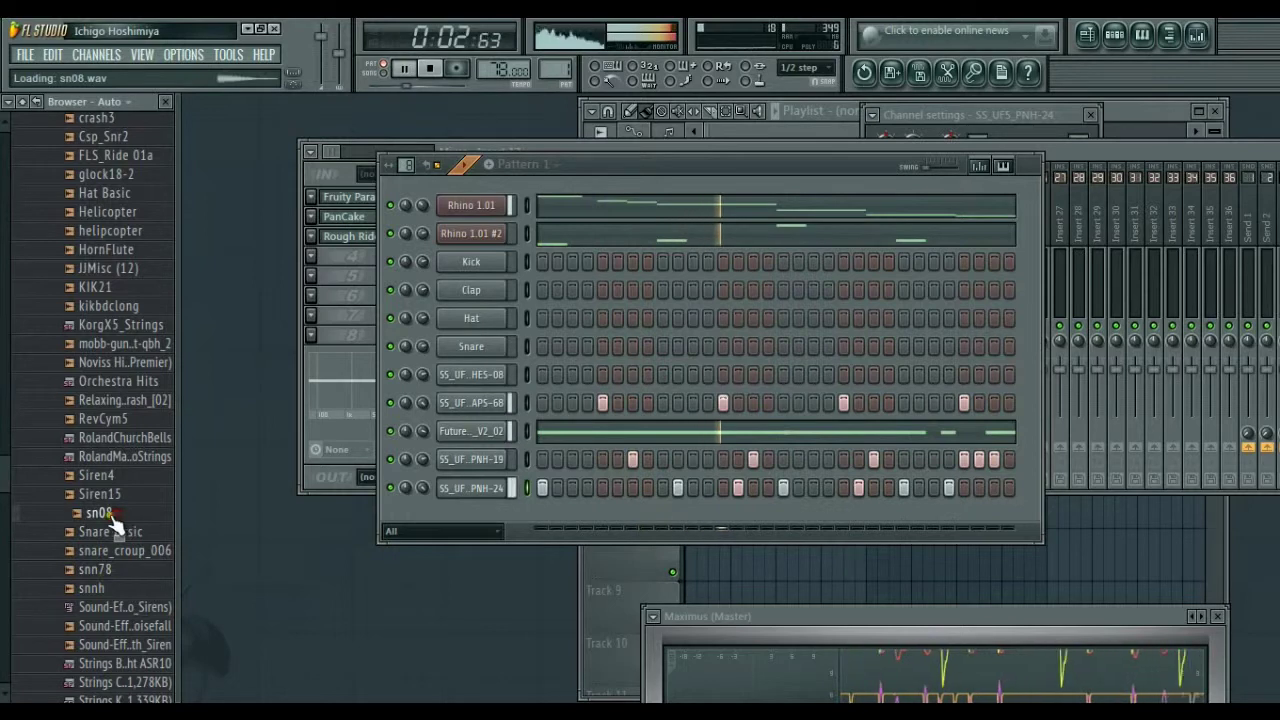
left_click_drag(105, 512, 481, 514)
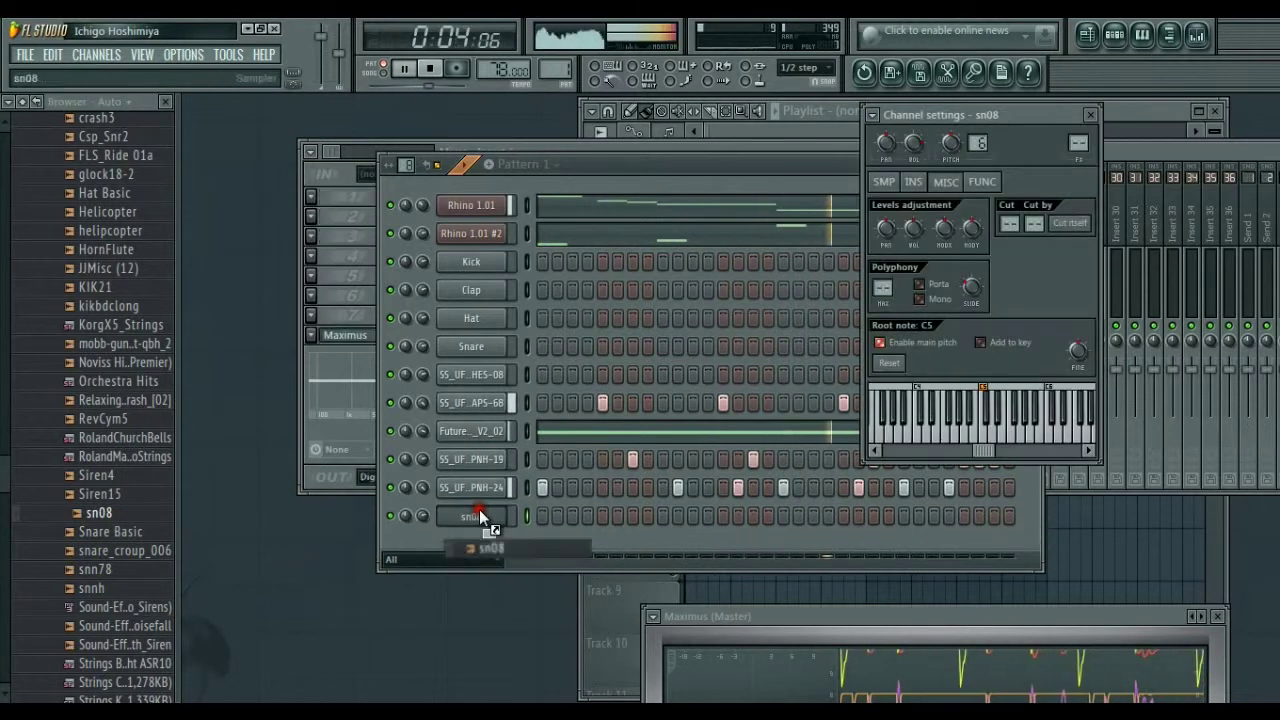
Step: Place sn08 hits on steps 1, 4, 7, 9, 10, 13 and 15, and lower the channel's volume
left_click(542, 516)
left_click(587, 516)
left_click(633, 520)
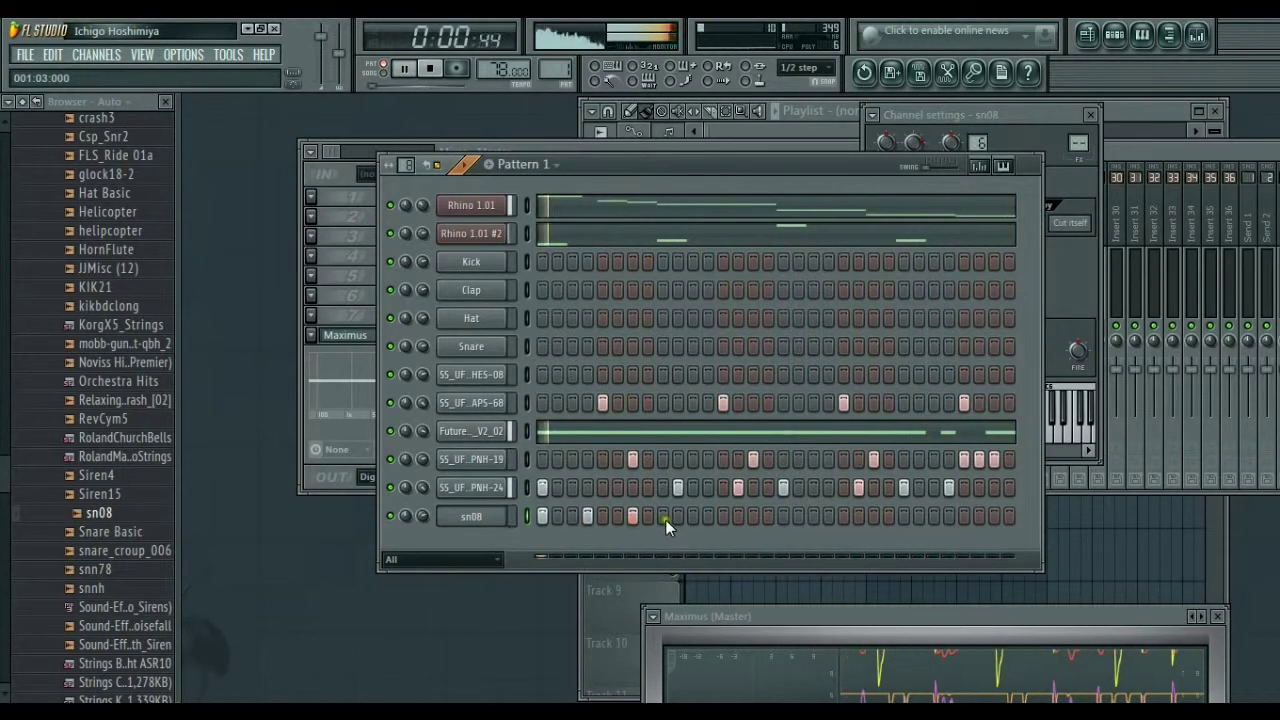
left_click_drag(426, 520, 427, 524)
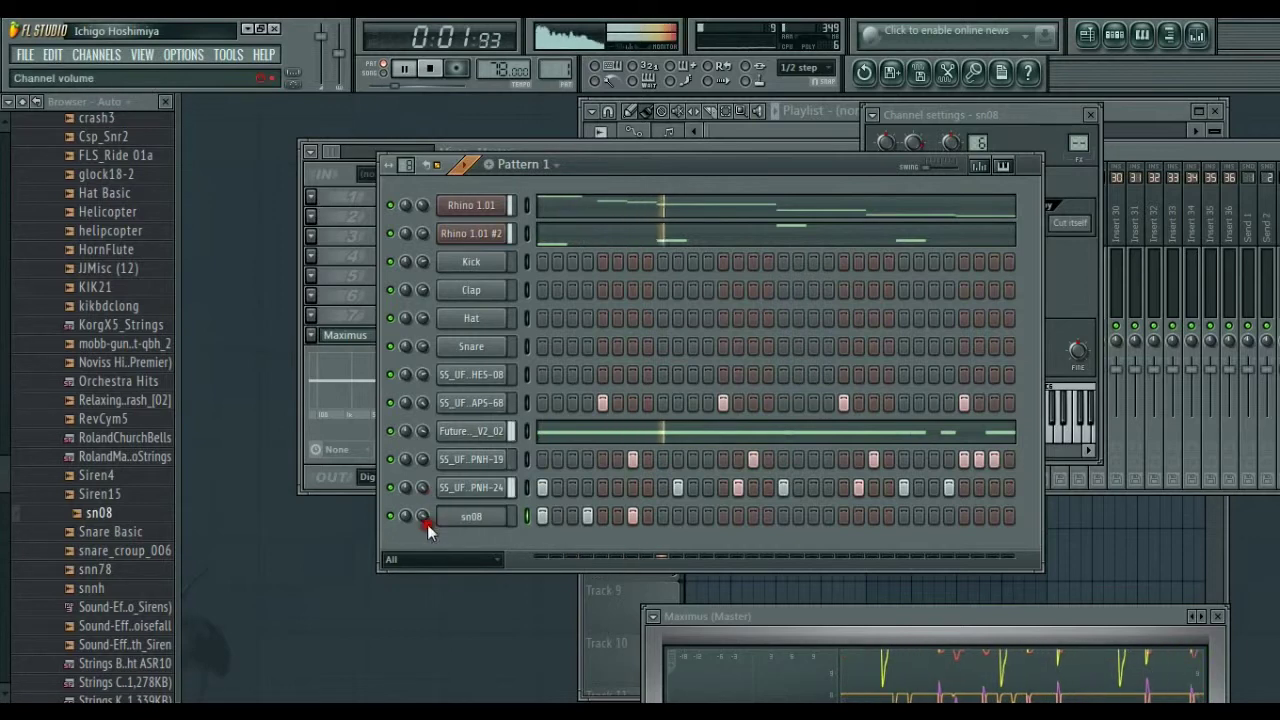
left_click(663, 516)
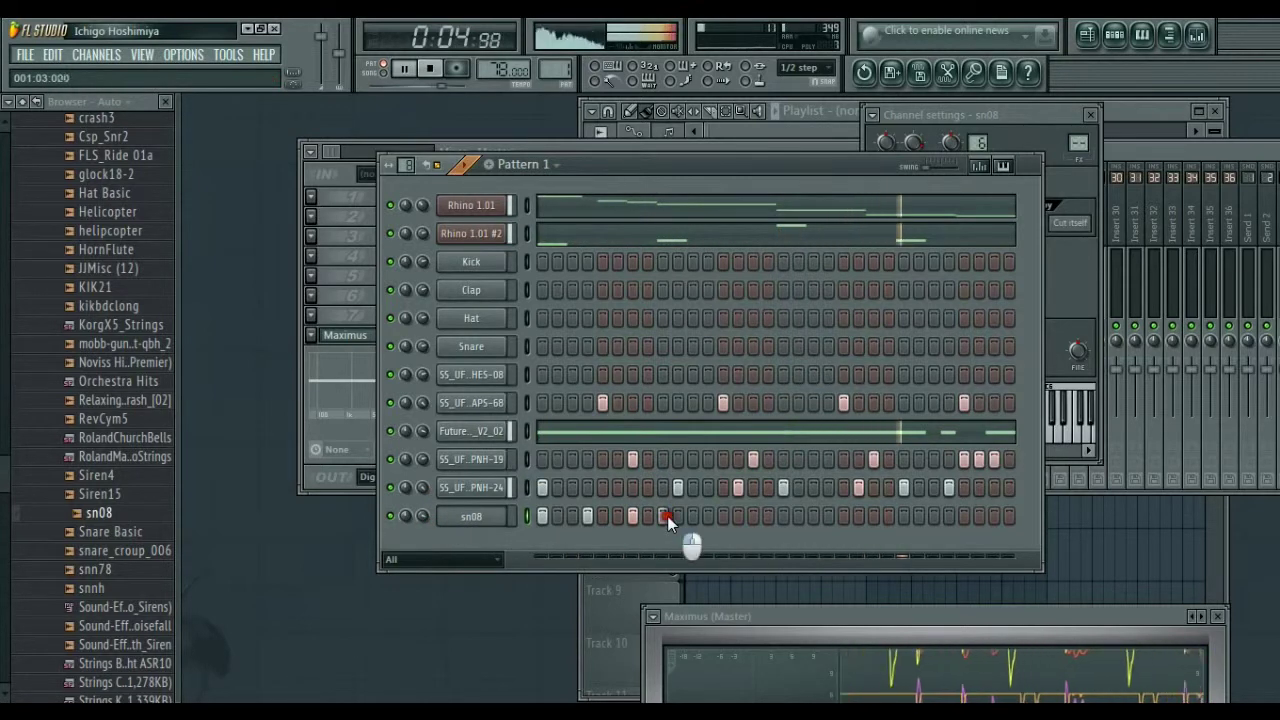
left_click(723, 517)
left_click(751, 517)
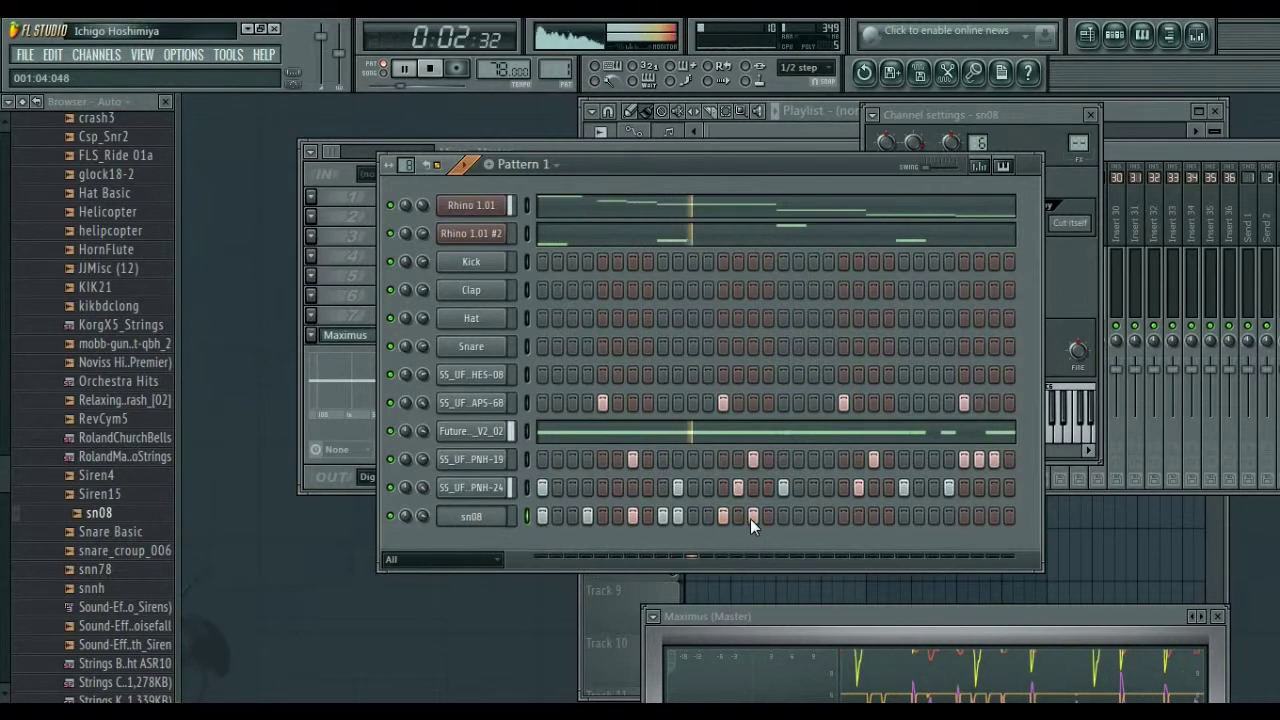
Step: Continue the sn08 pattern with hits on steps 17, 20, 23, 25, 26, 29, 30 and 32
left_click(828, 518)
left_click(871, 517)
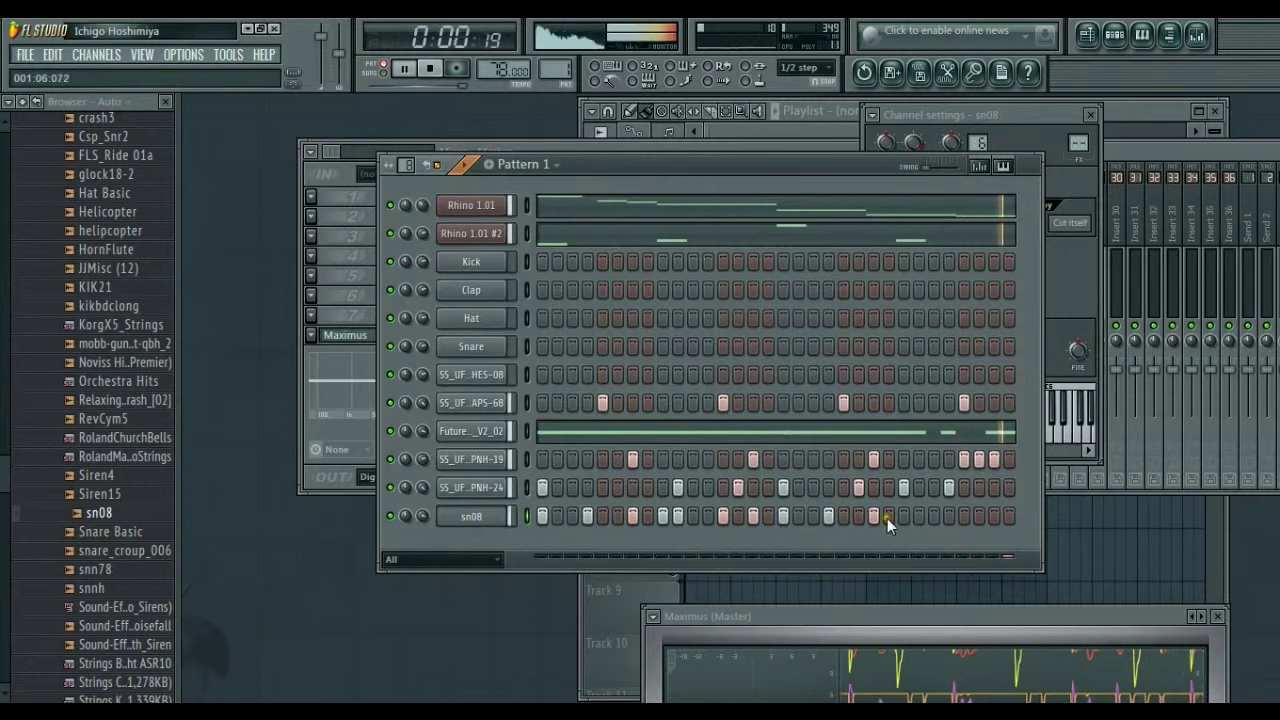
left_click(903, 517)
left_click(918, 517)
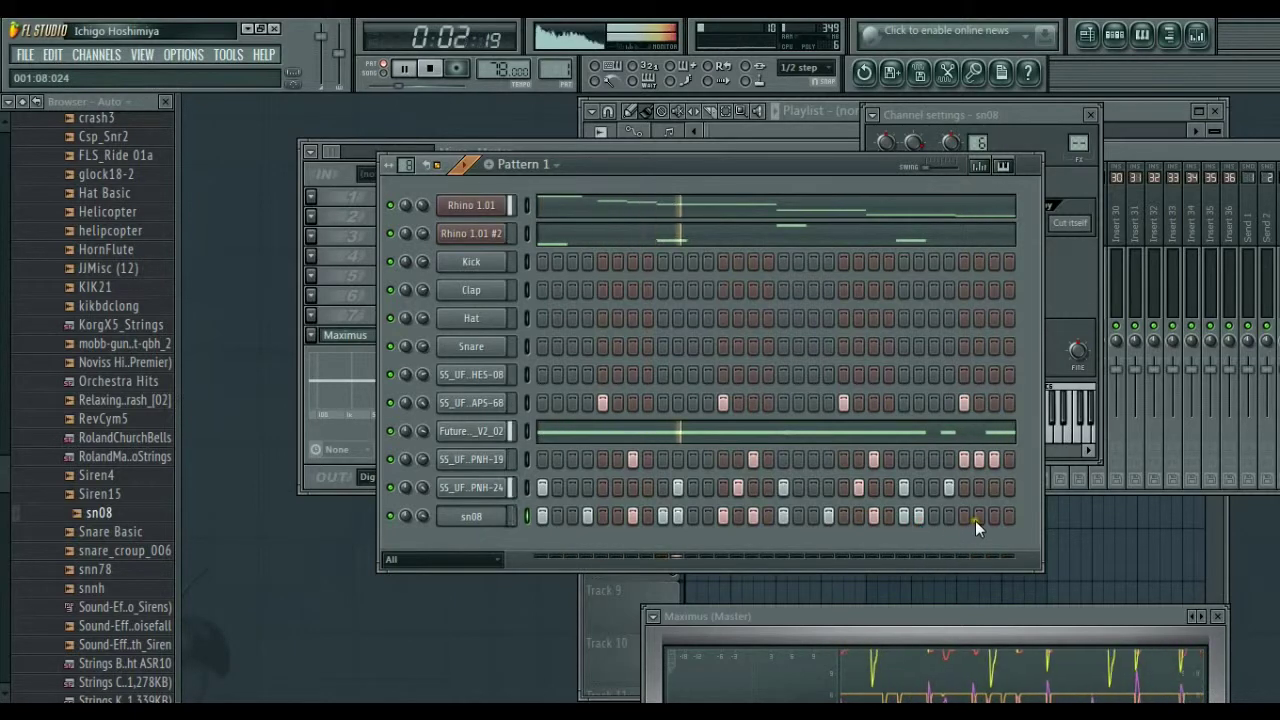
left_click(964, 517)
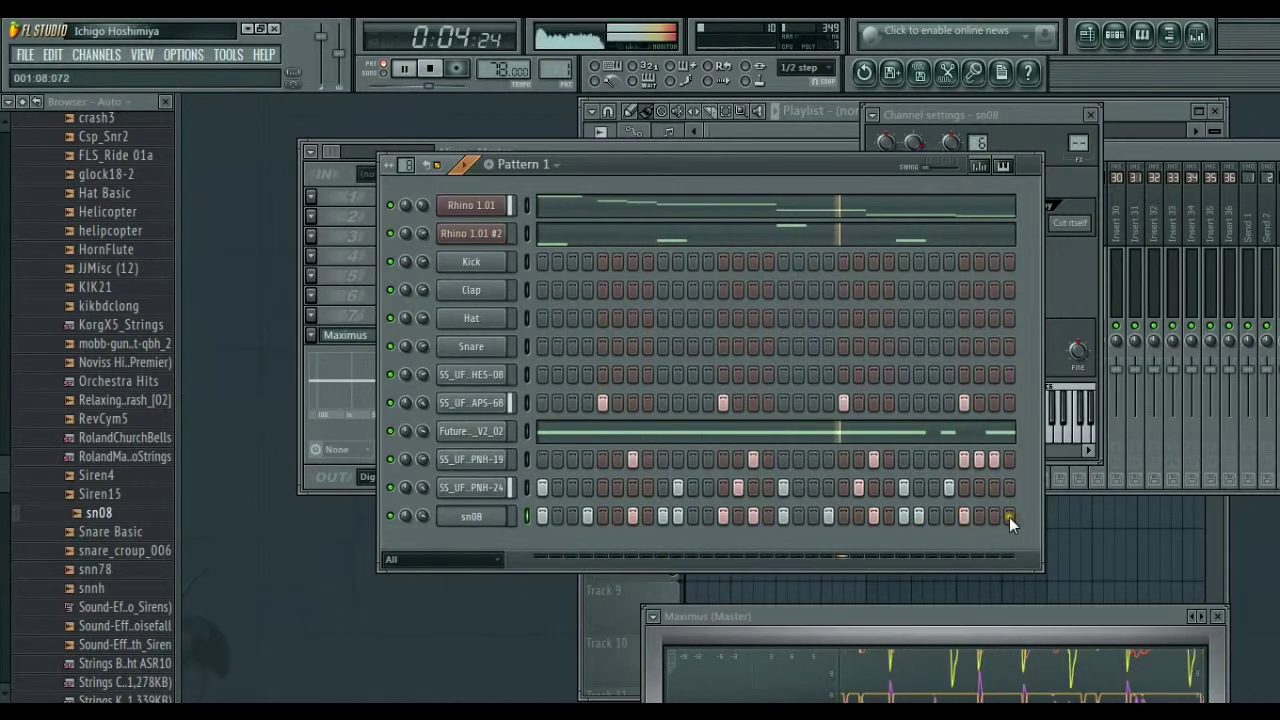
left_click(976, 517)
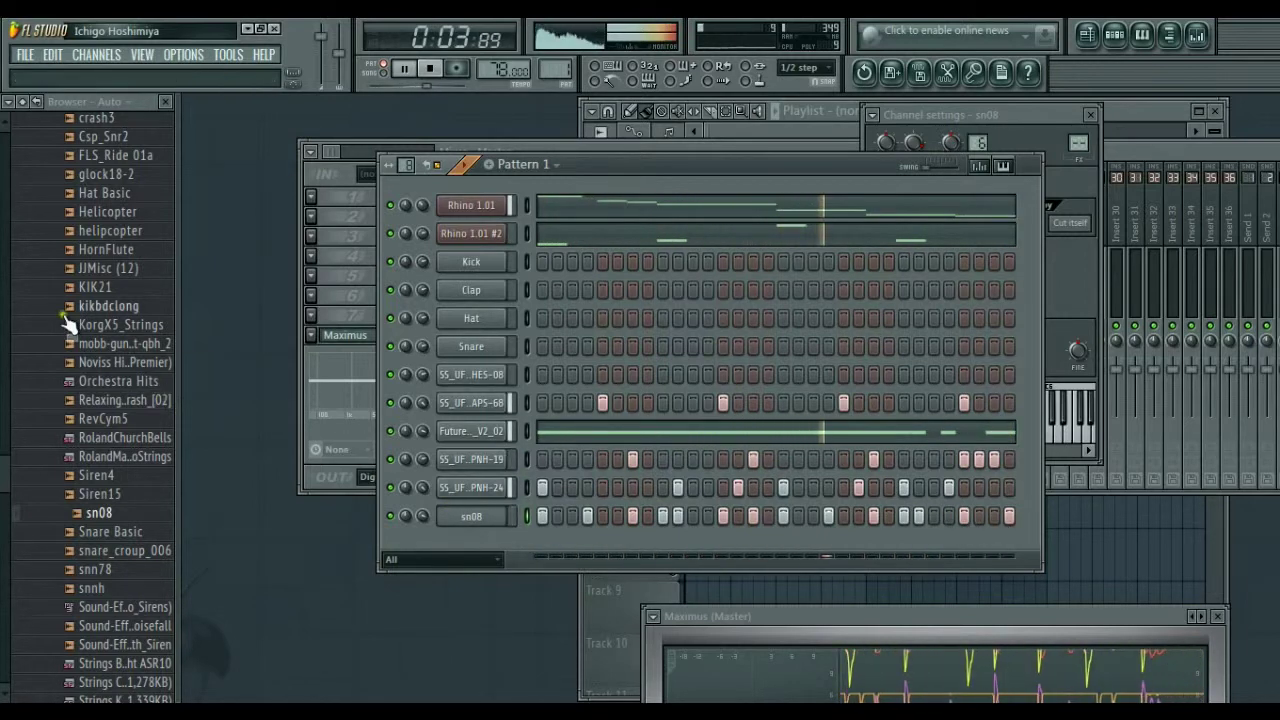
Step: Open the Normal Instrument folder under Brass > Killa Brass in the Z 2012 samples
left_click(3, 482)
left_click_drag(3, 482, 5, 248)
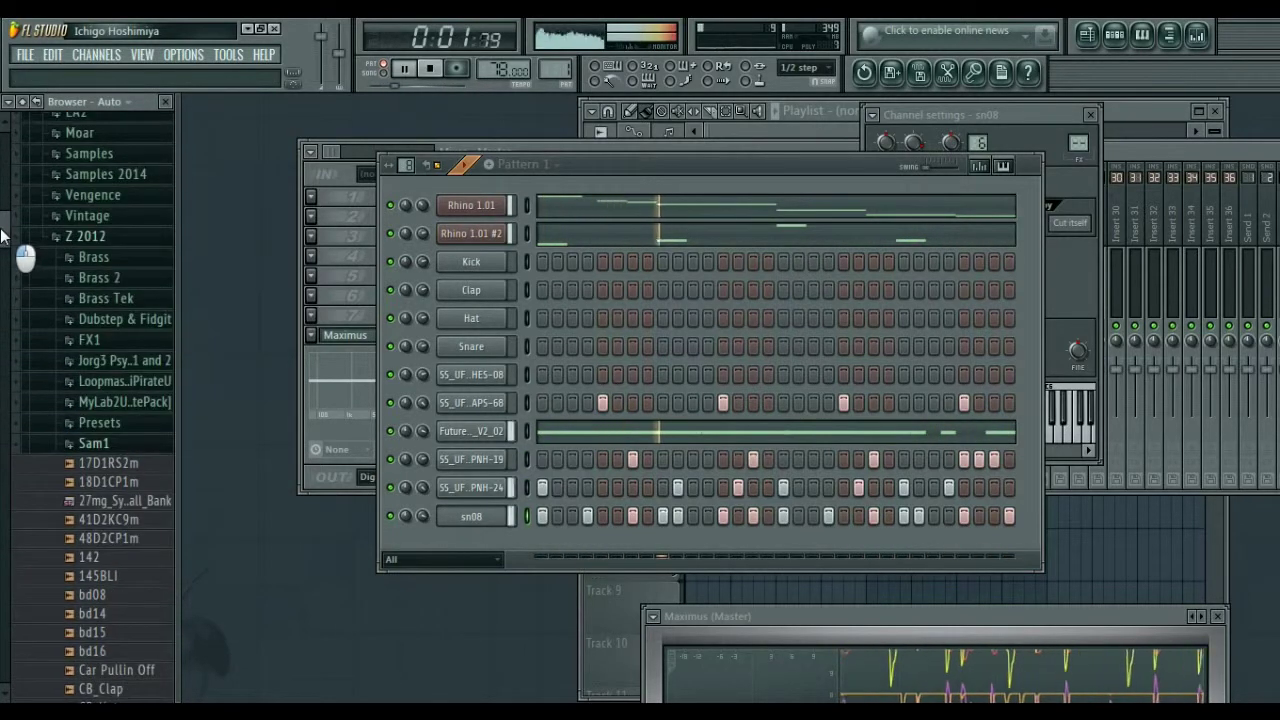
left_click(103, 279)
left_click(116, 258)
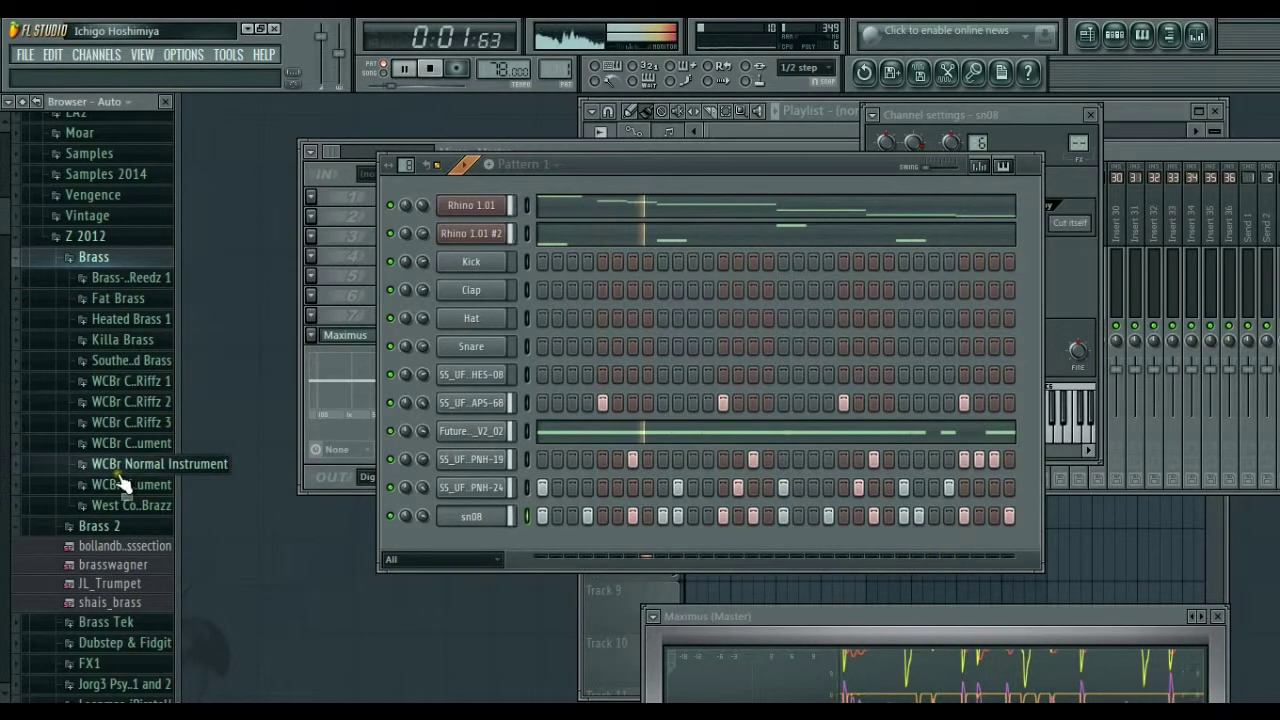
left_click(116, 340)
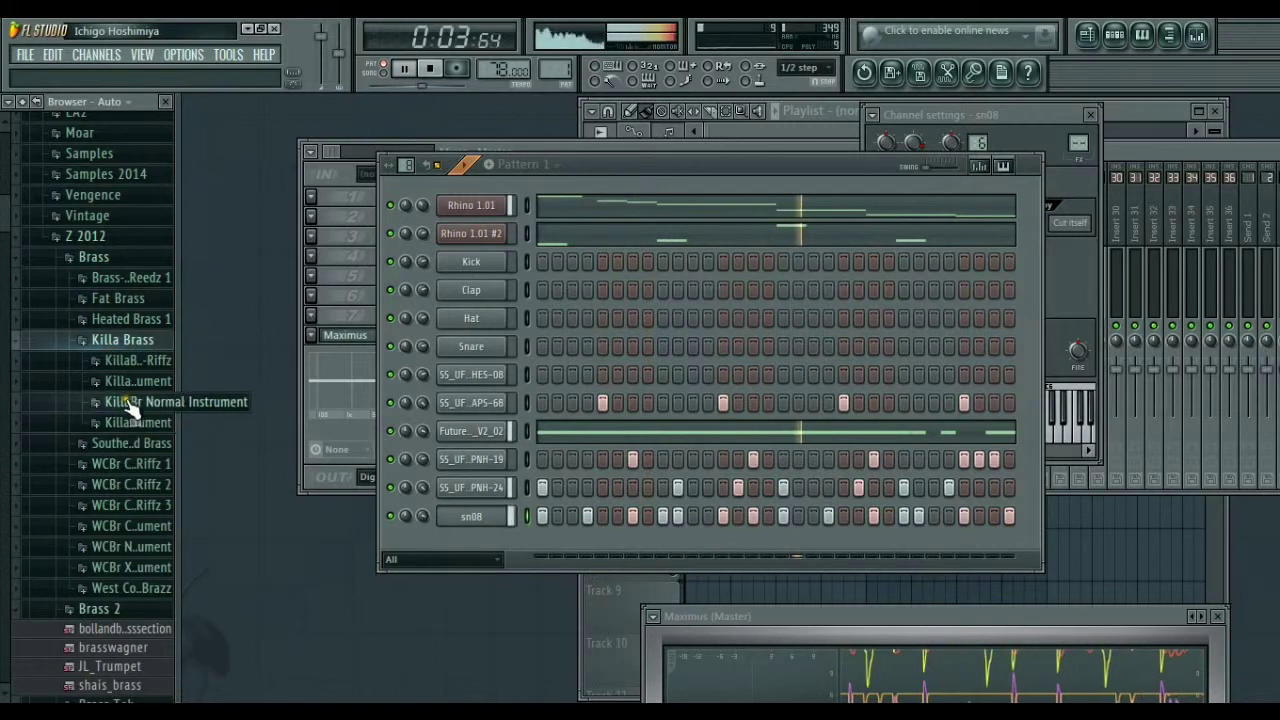
left_click(125, 402)
Step: Stop playback, audition the KBrN2, KBrN3 and KBrN1 brass samples, and add KBrN1 as a new channel
key("space")
left_click(128, 442)
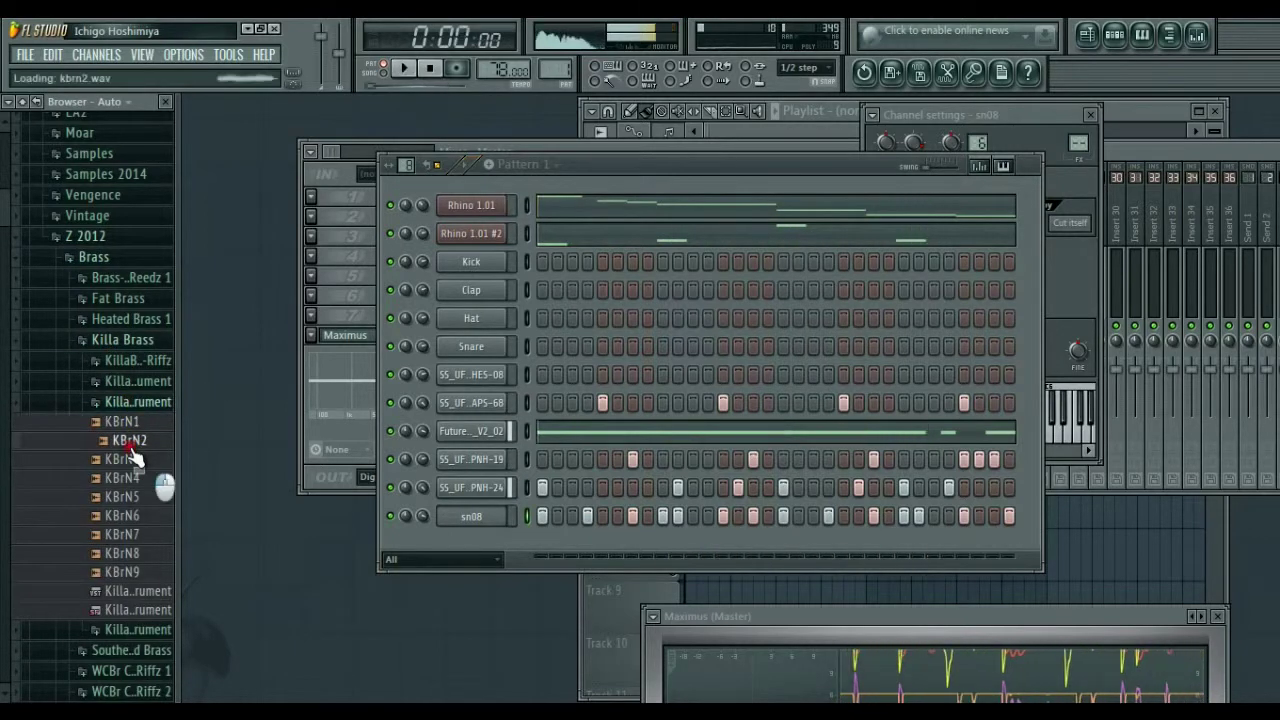
left_click(128, 459)
left_click(130, 421)
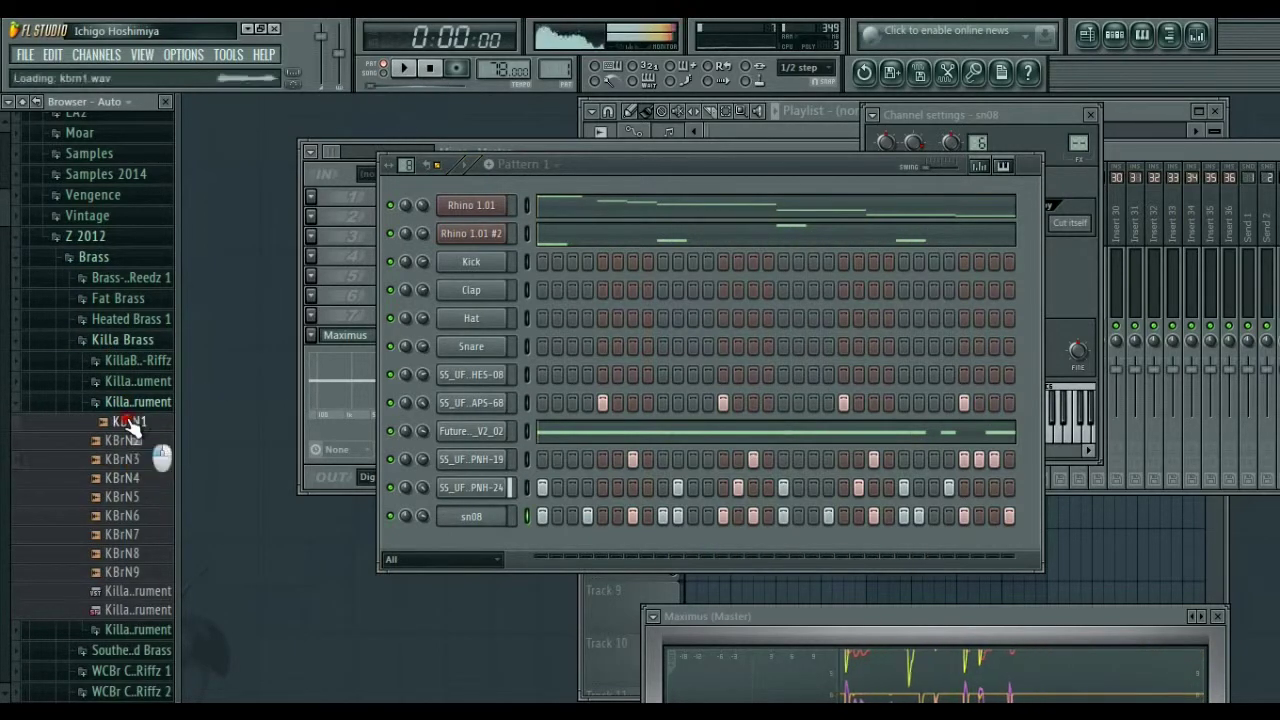
left_click_drag(337, 470, 510, 549)
Step: Try KBrN1 on step 1 with playback running, and replace that hit with a copy of the Rhino 1.01 #2 notes
left_click(542, 548)
key("space")
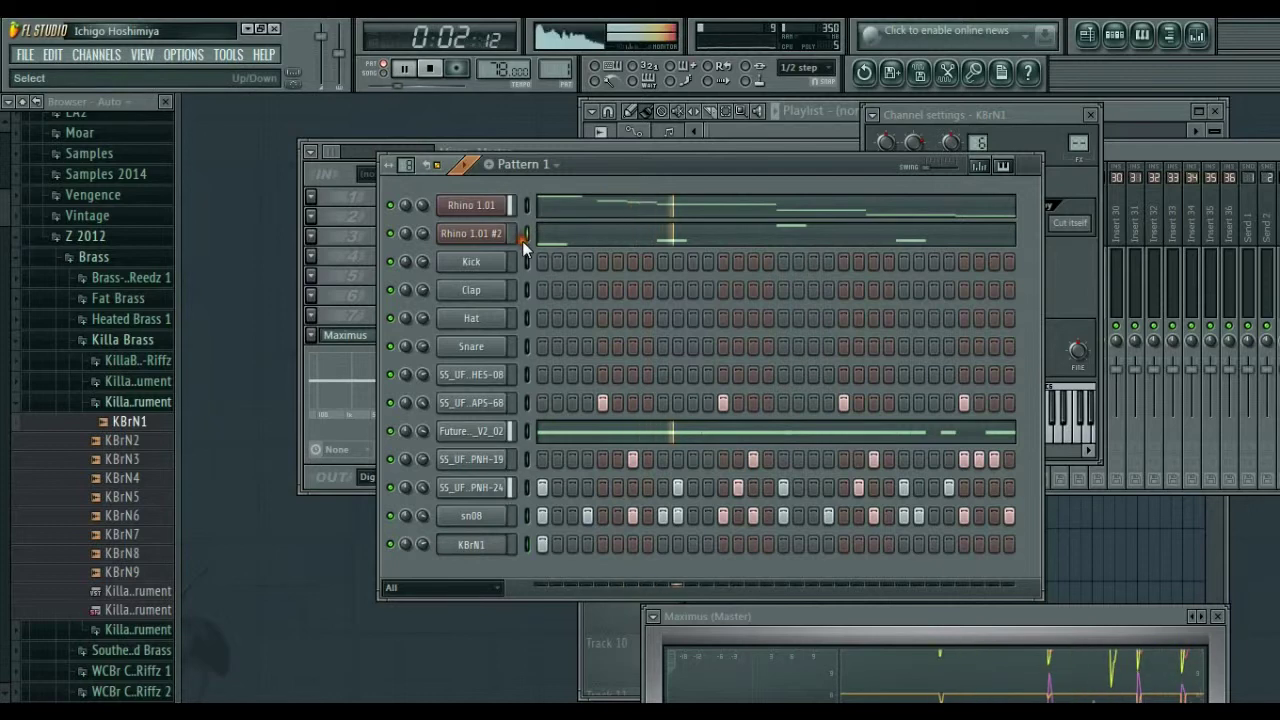
left_click(527, 541)
key("ctrl+v")
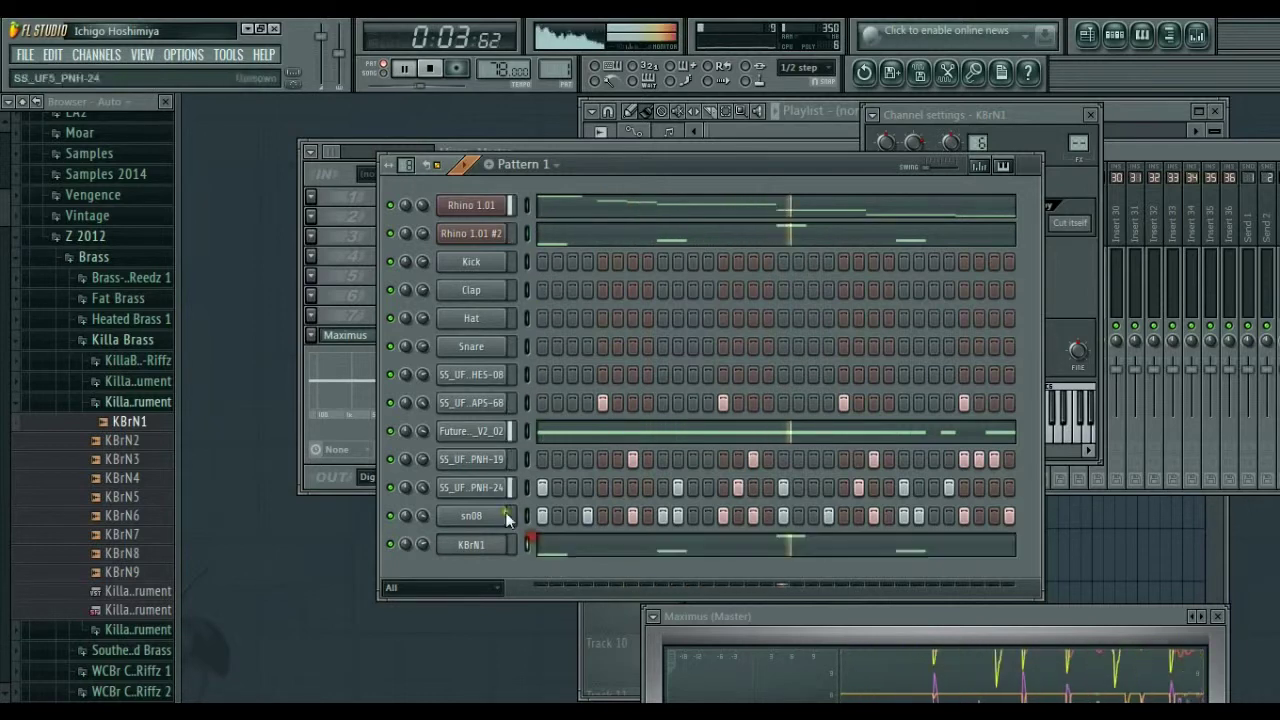
Step: Mute the Rhino 1.01 #2 channel, then make the KBrN1 sample cut itself and set its root note to C4
left_click(390, 235)
left_click(471, 544)
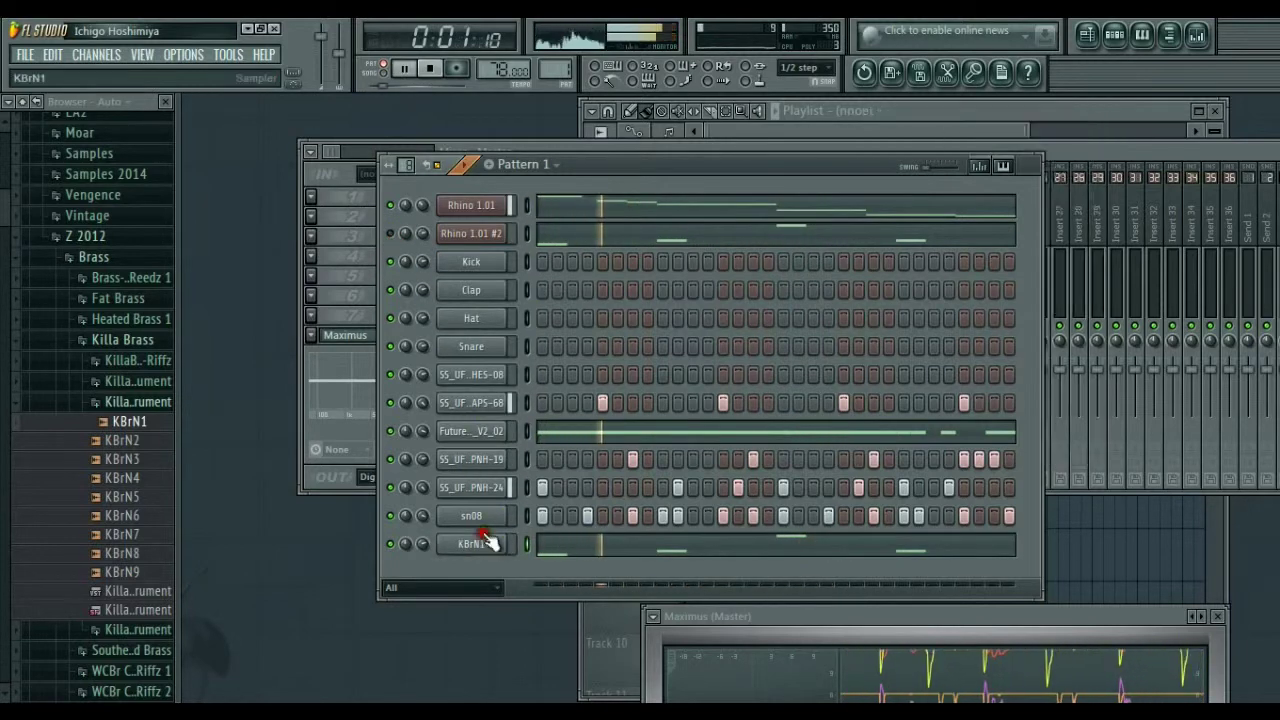
right_click(983, 425)
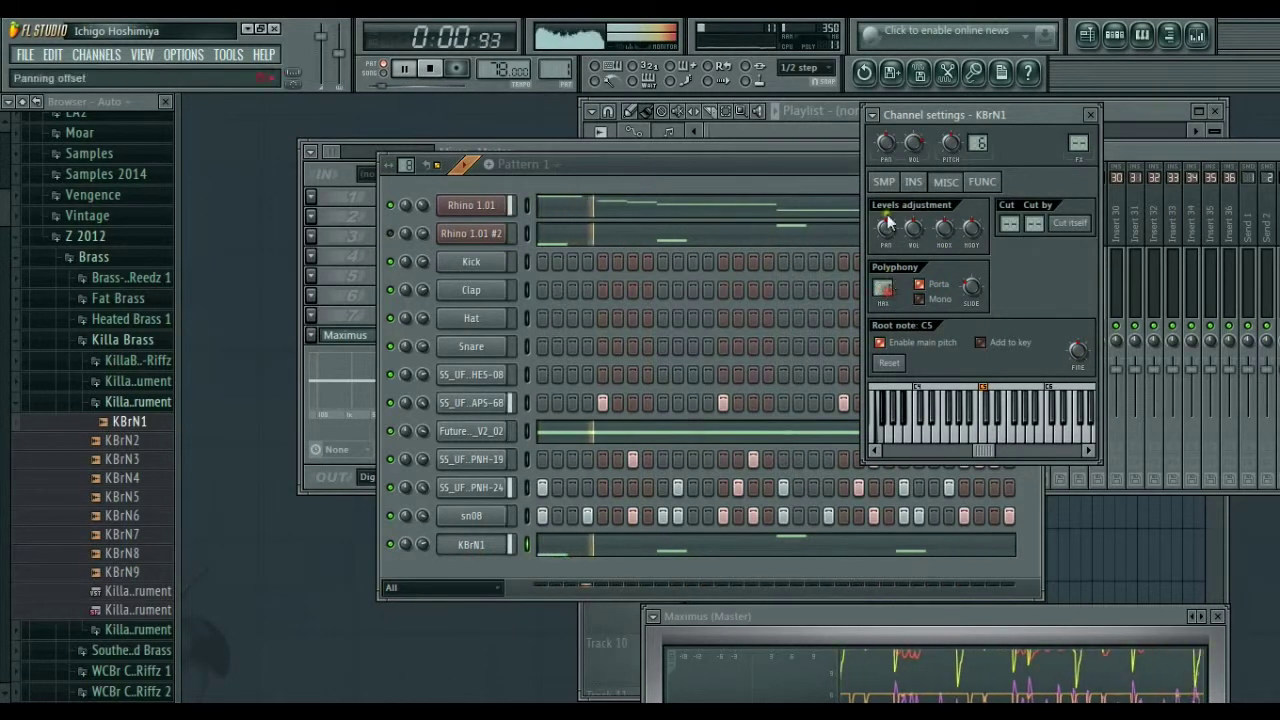
left_click(1069, 222)
left_click(891, 184)
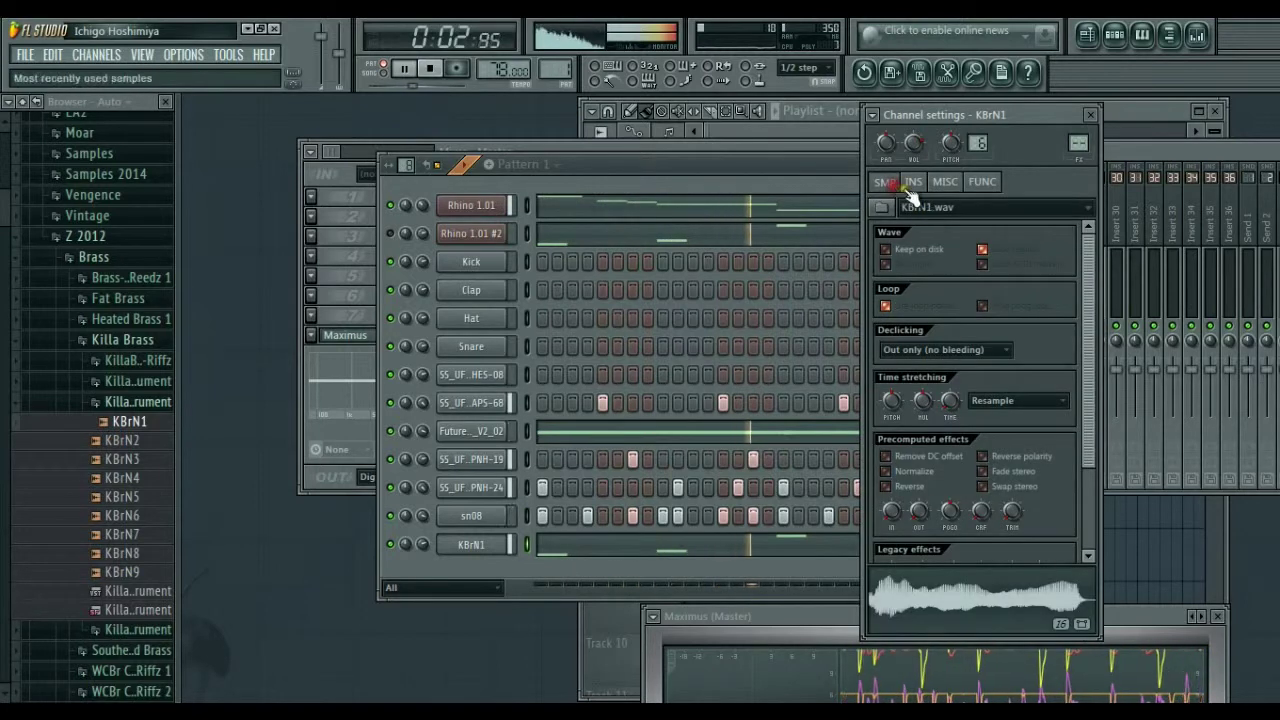
left_click(945, 182)
left_click(928, 424)
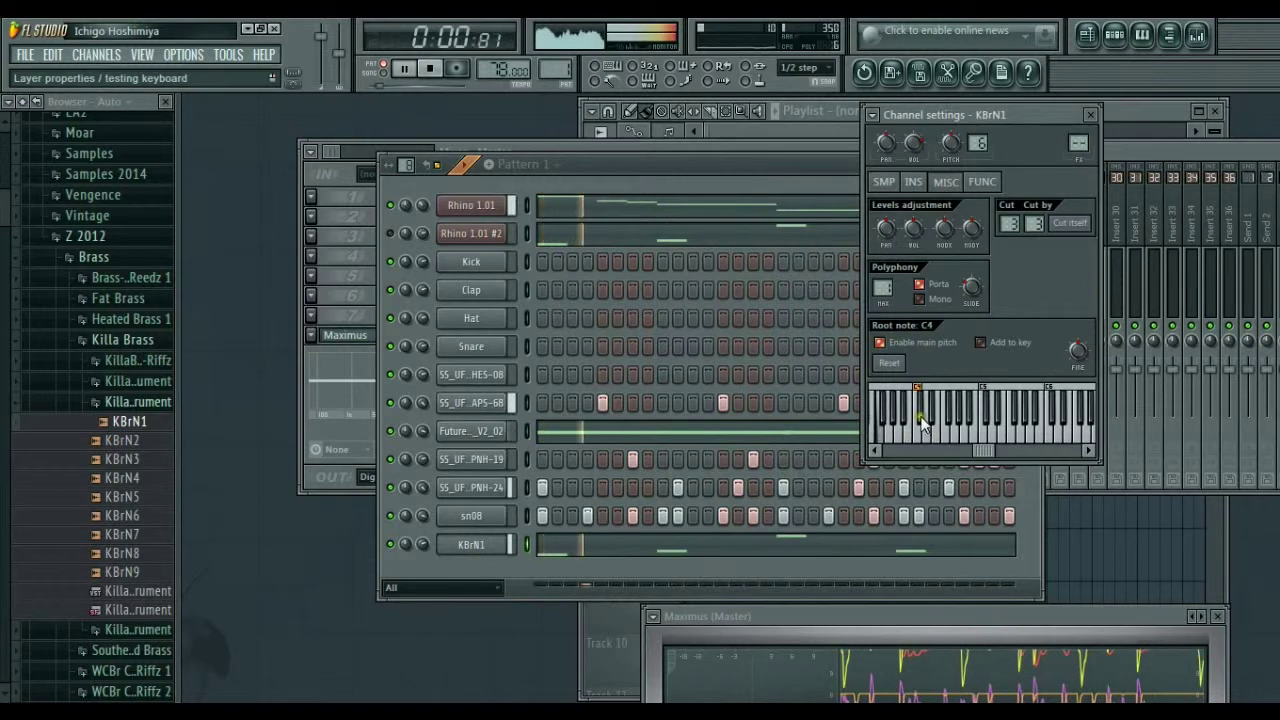
left_click(1089, 115)
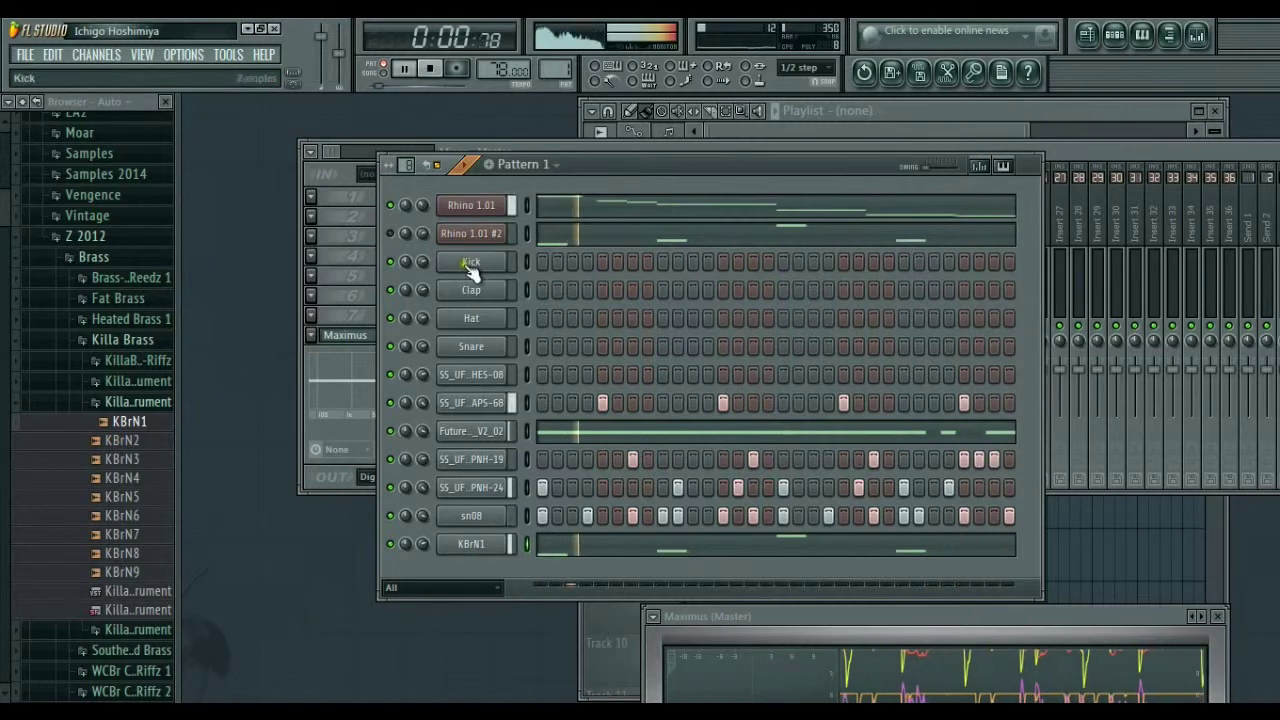
Step: Route the KBrN1 channel to mixer Insert 10, the same insert that Rhino 1.01 #2 uses
left_click(465, 544)
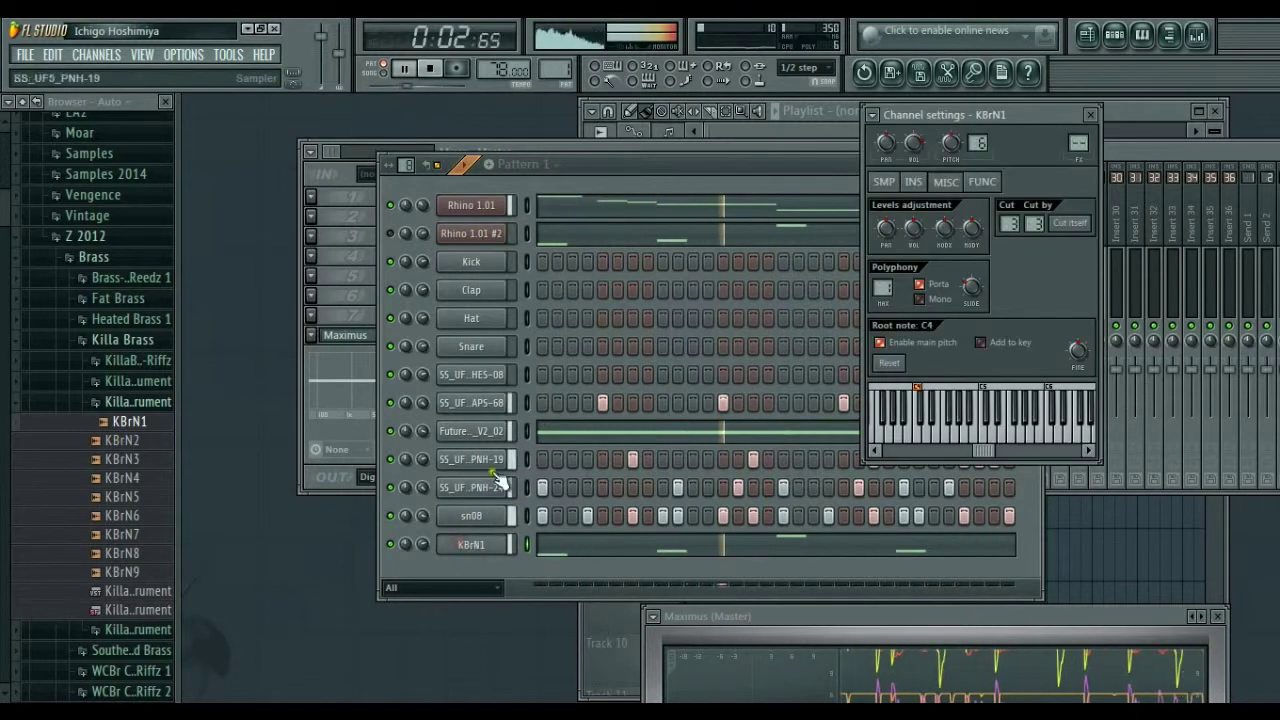
left_click(468, 236)
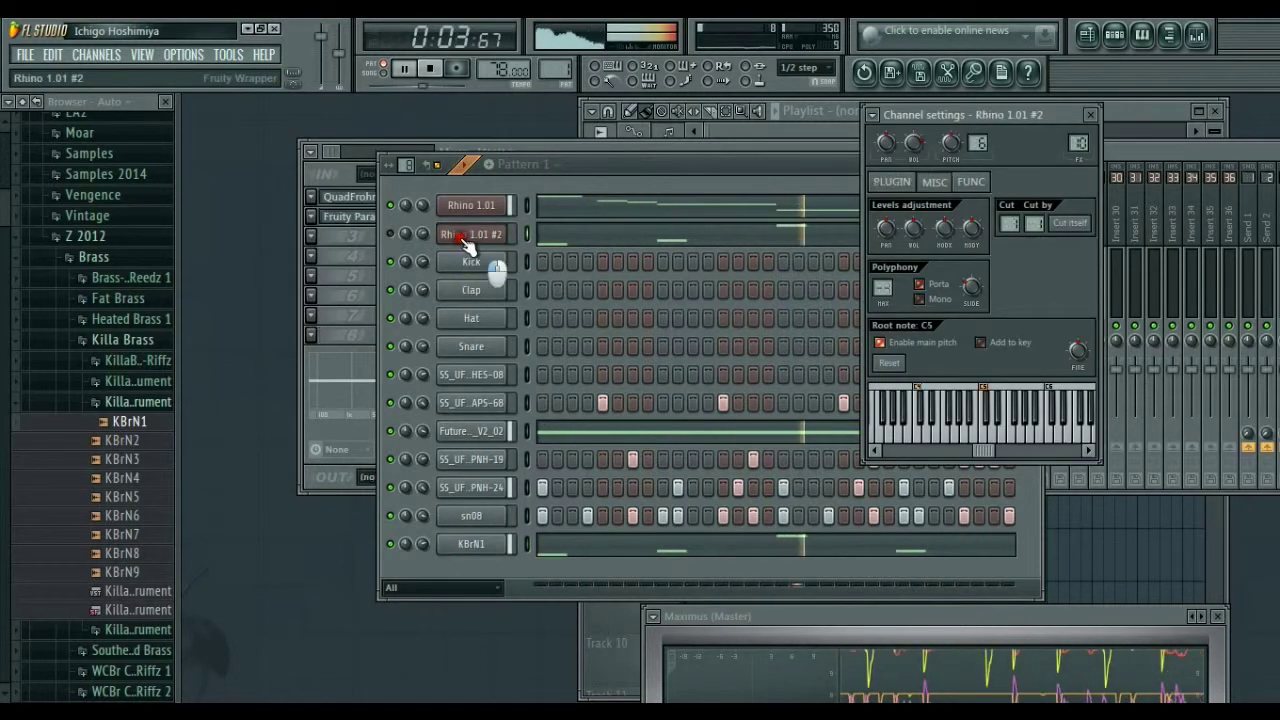
left_click(465, 544)
key("F9")
scroll(1074, 82, "down", 8)
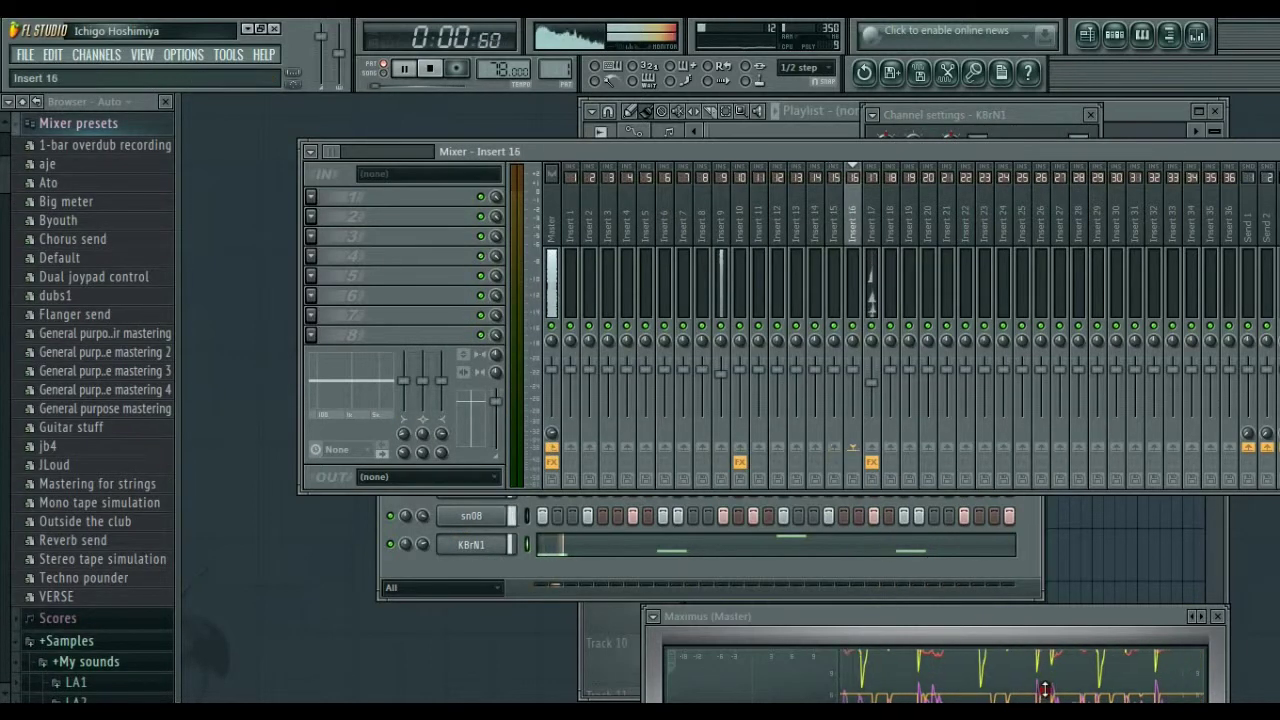
scroll(1052, 64, "up", 6)
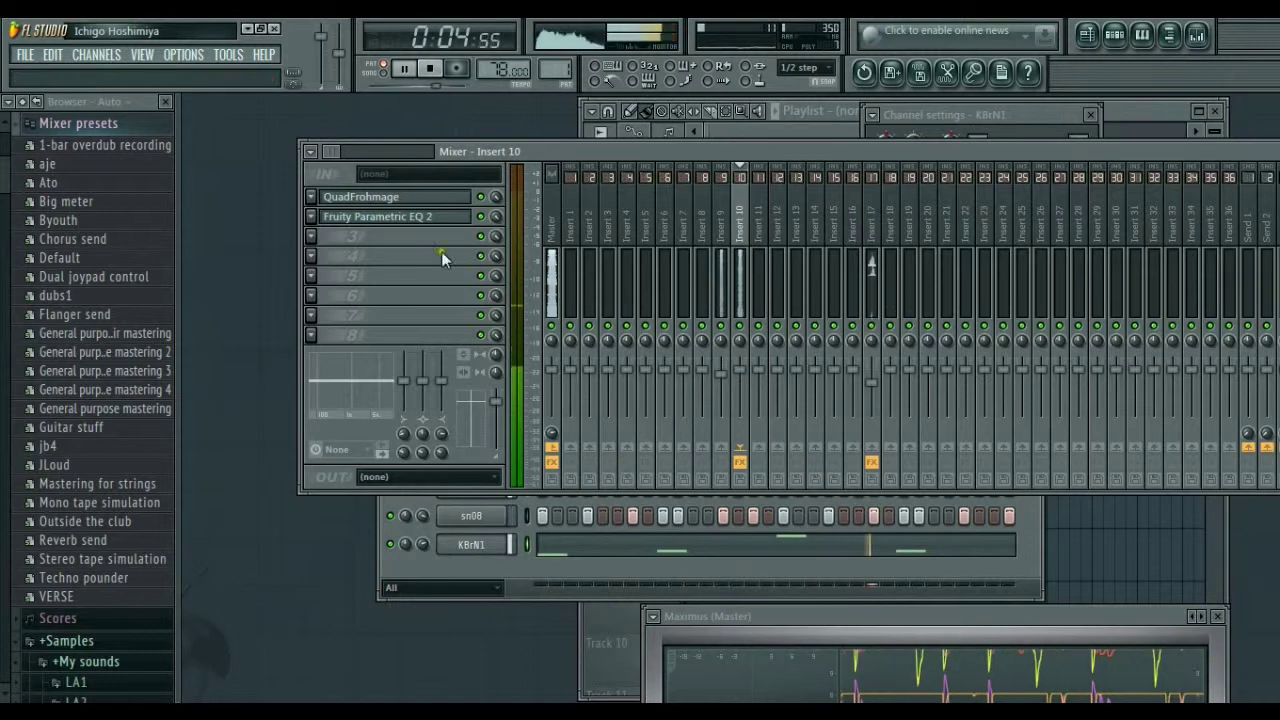
Step: Load Rough Rider into slot 3 of Insert 10, adjust its attack, sensitivity and makeup, and lower the insert's volume slightly
left_click(310, 237)
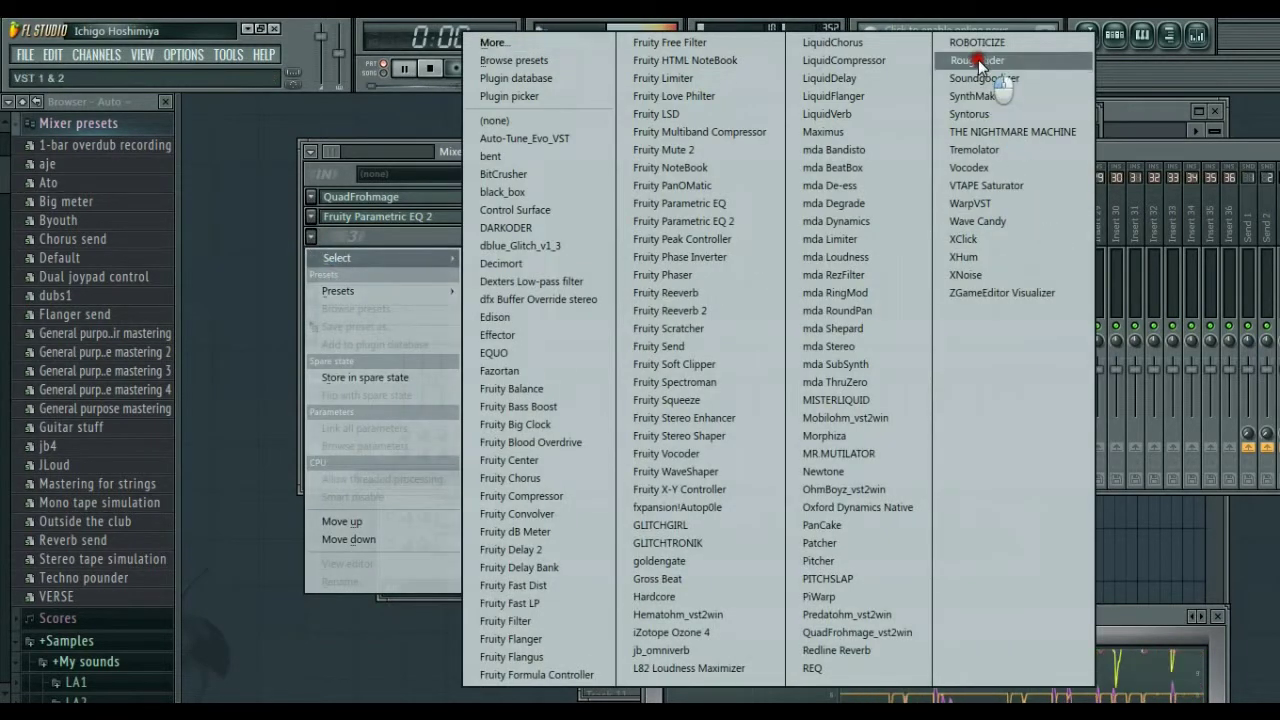
left_click(978, 60)
left_click_drag(455, 445, 433, 458)
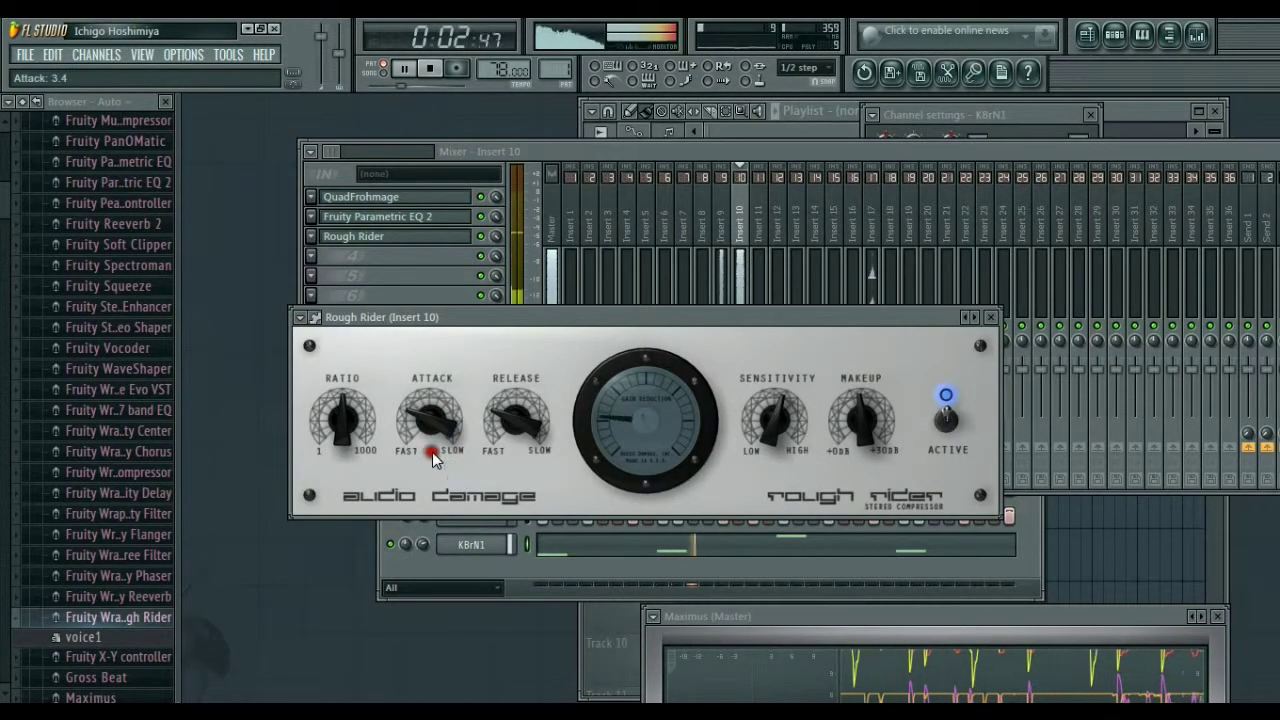
left_click_drag(772, 440, 767, 415)
left_click_drag(850, 421, 854, 409)
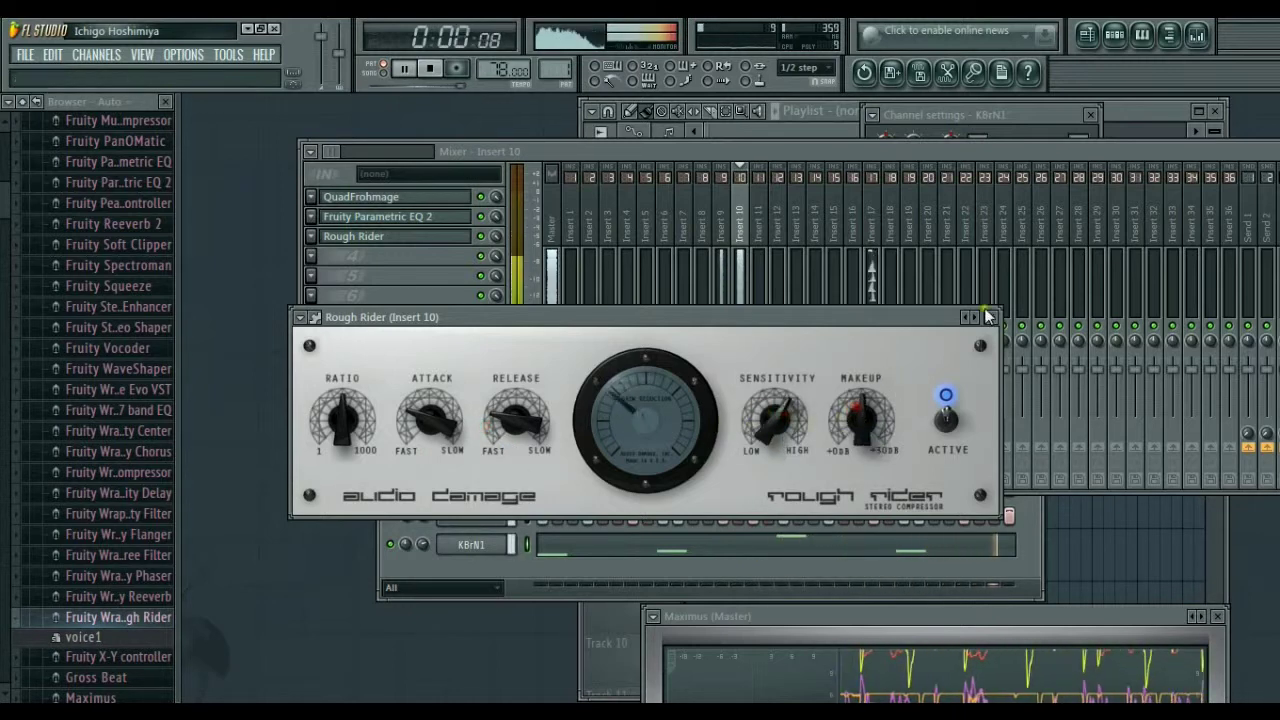
left_click(988, 316)
left_click_drag(749, 371, 748, 405)
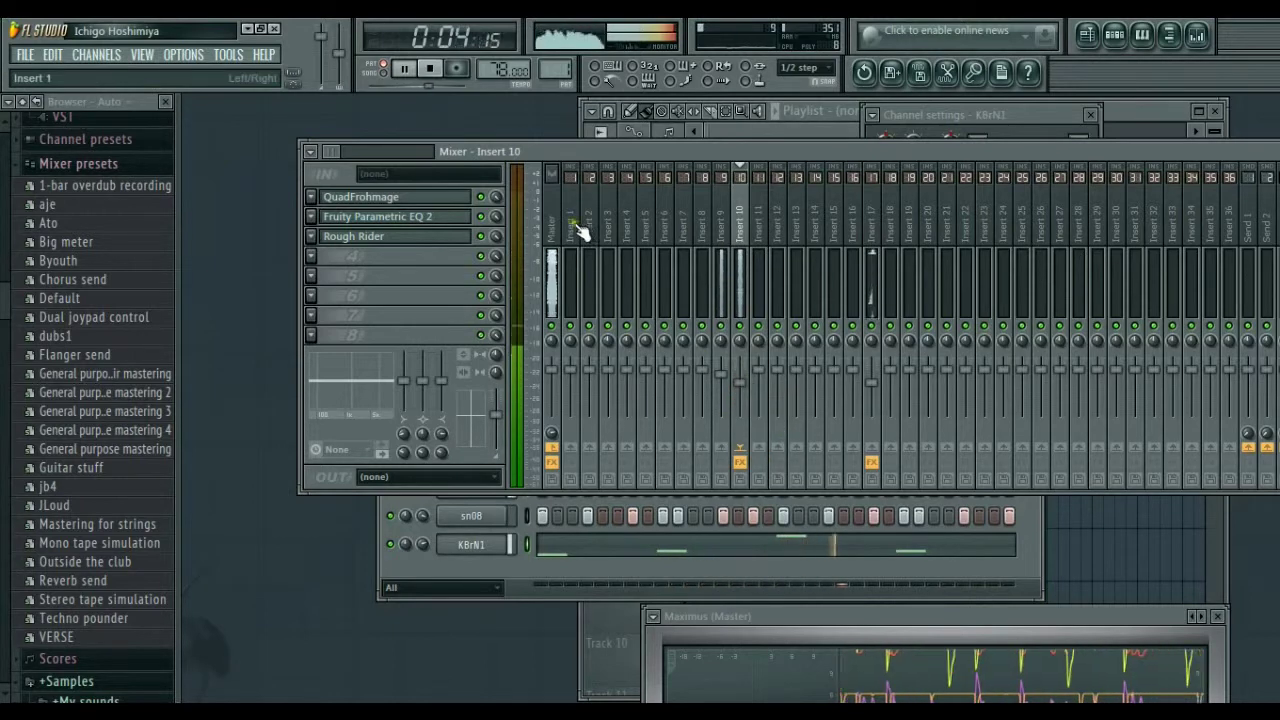
Step: Insert a Daedalus synth channel after Rhino 1.01 #2, dismiss its donation screen, and reposition the plugin window
left_click(1114, 35)
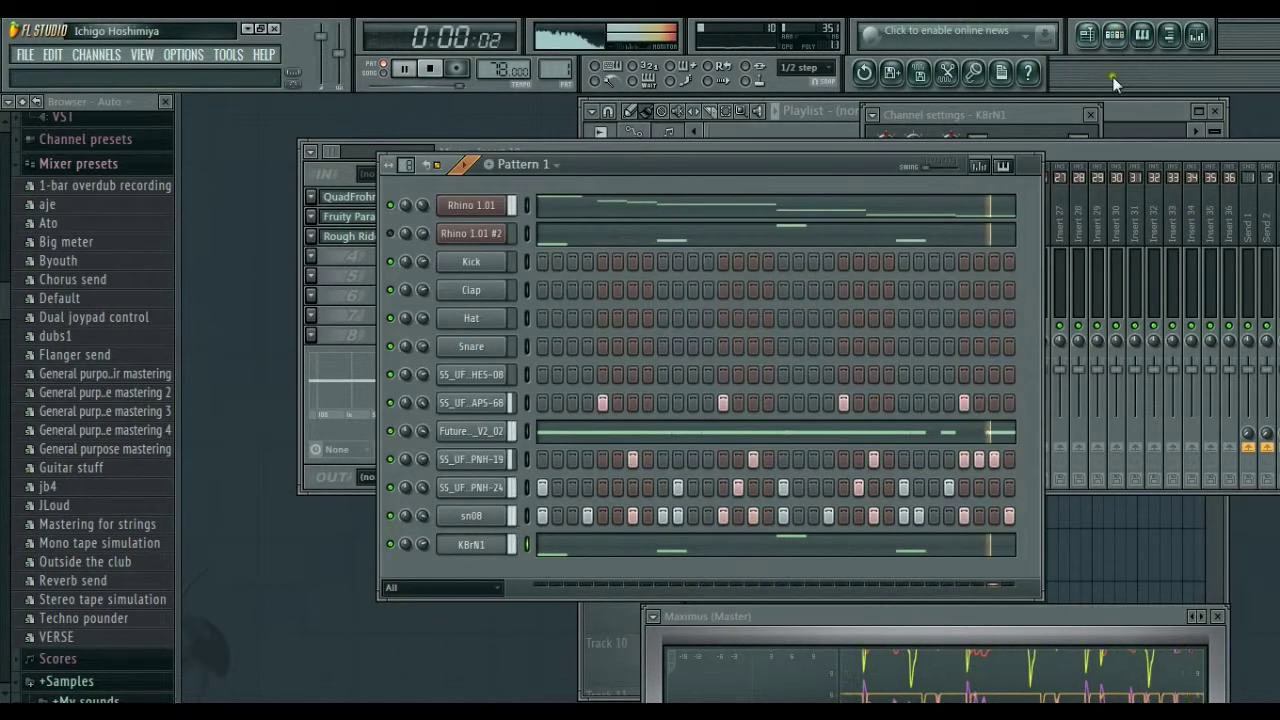
right_click(497, 268)
mouse_move(555, 466)
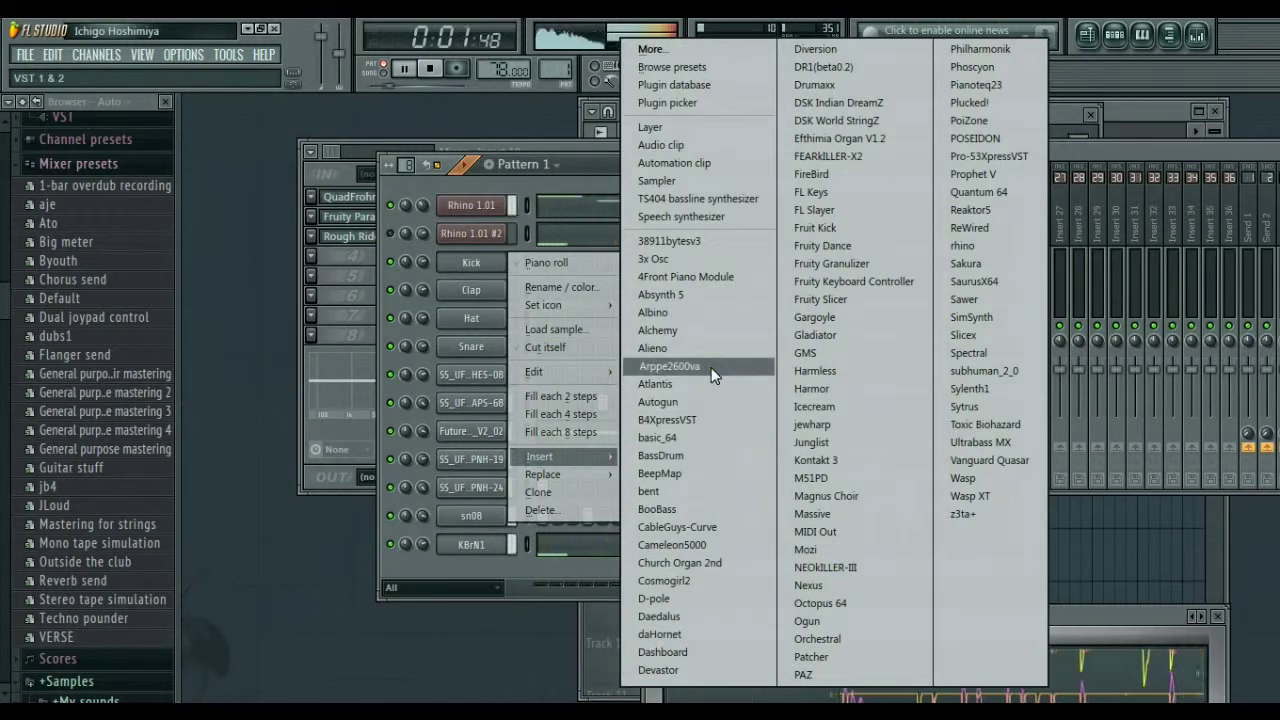
left_click(706, 616)
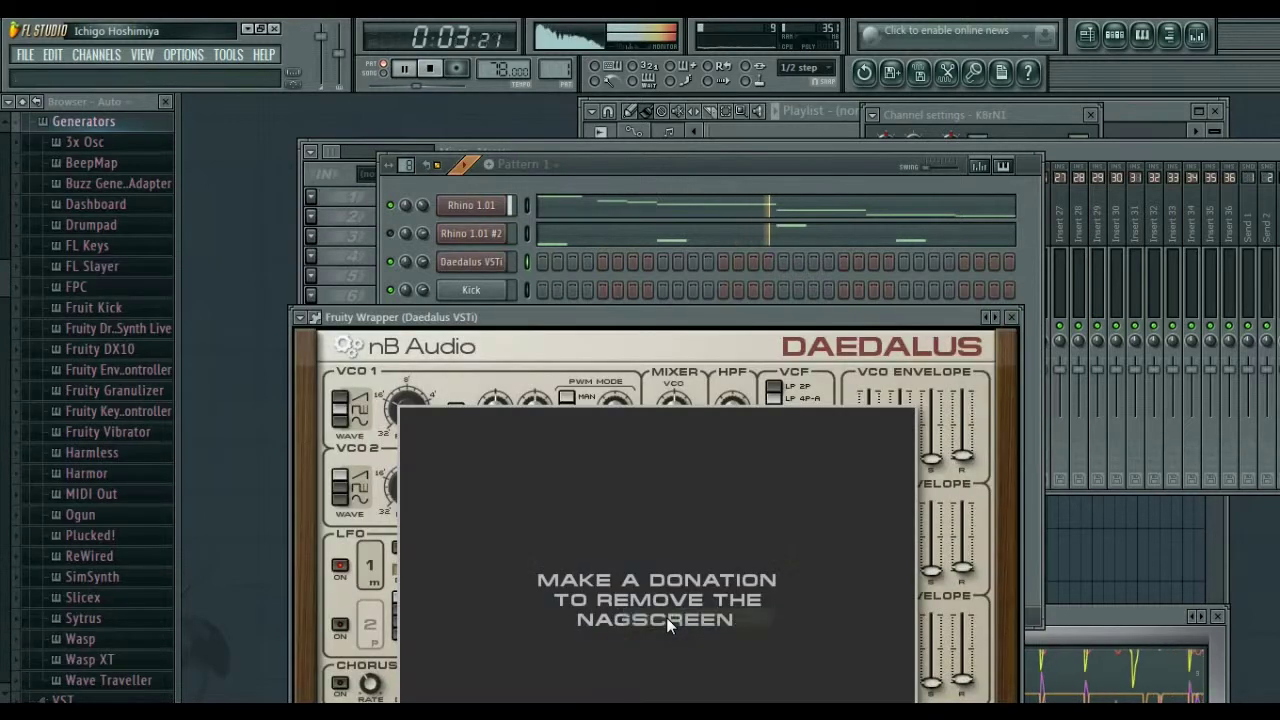
left_click(710, 506)
left_click_drag(709, 312, 751, 200)
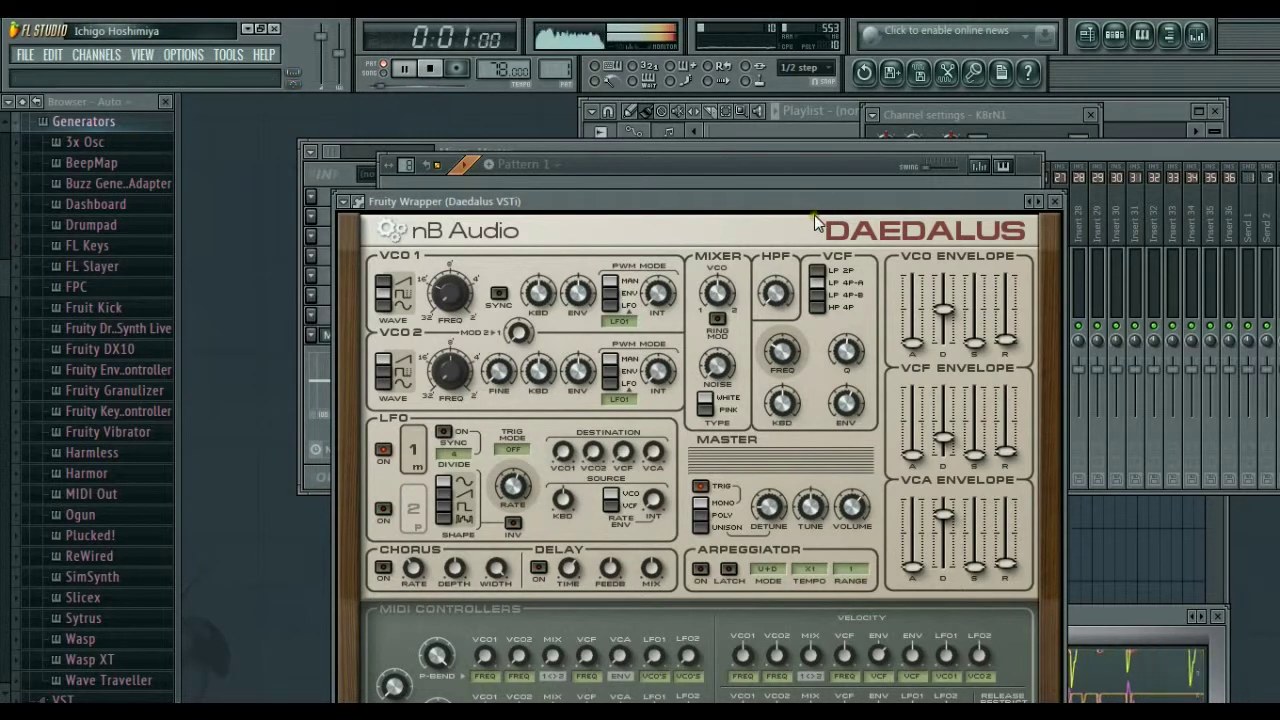
left_click(815, 272)
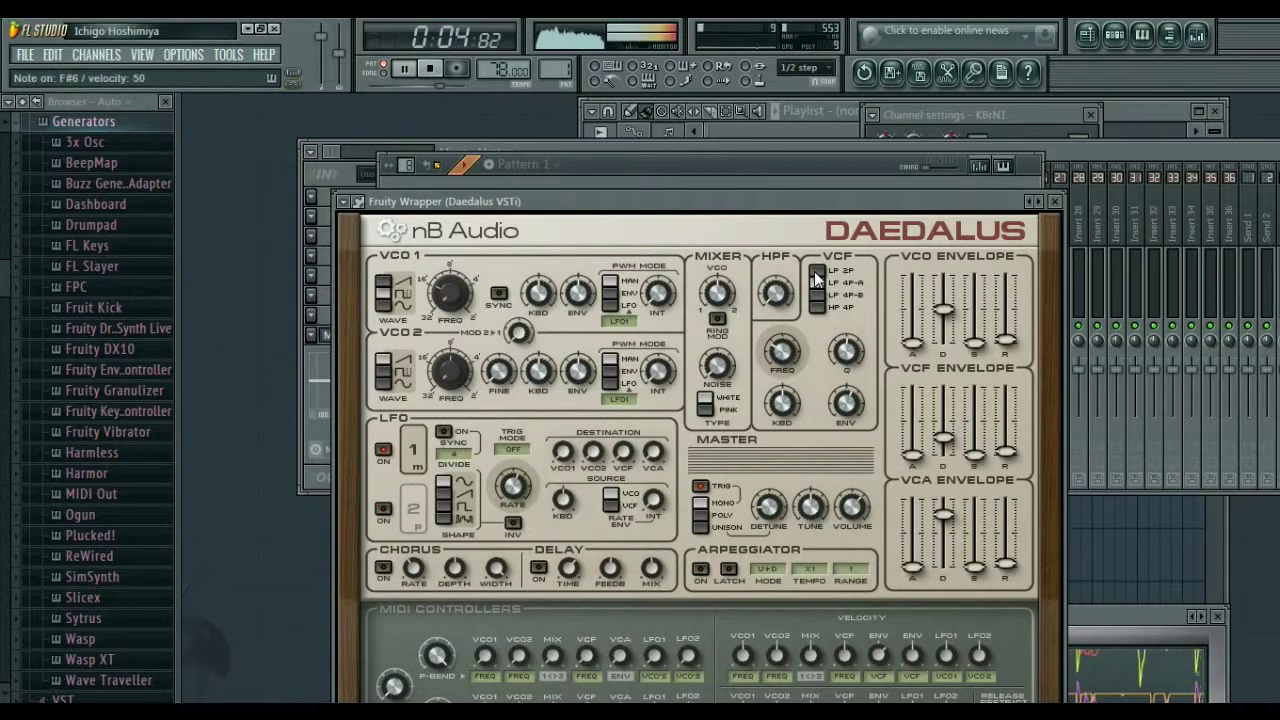
Step: Load the Sync preset in the Daedalus synth
left_click(357, 201)
mouse_move(378, 253)
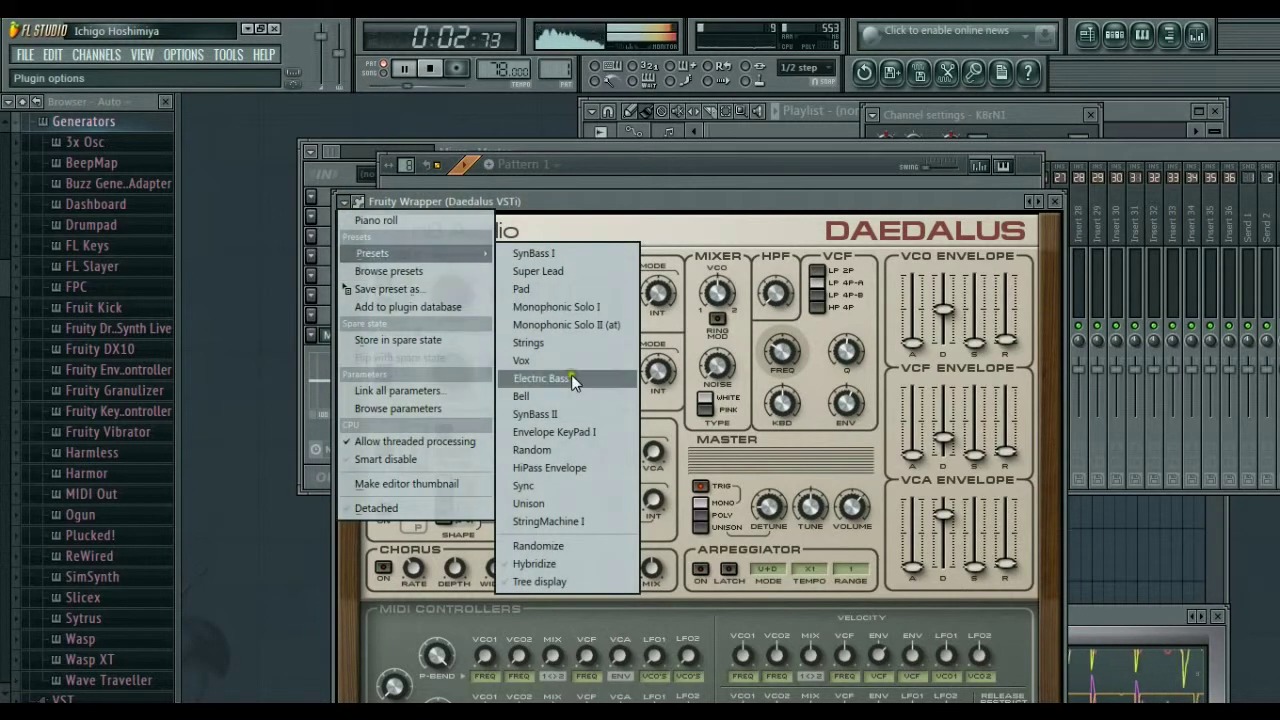
left_click(526, 486)
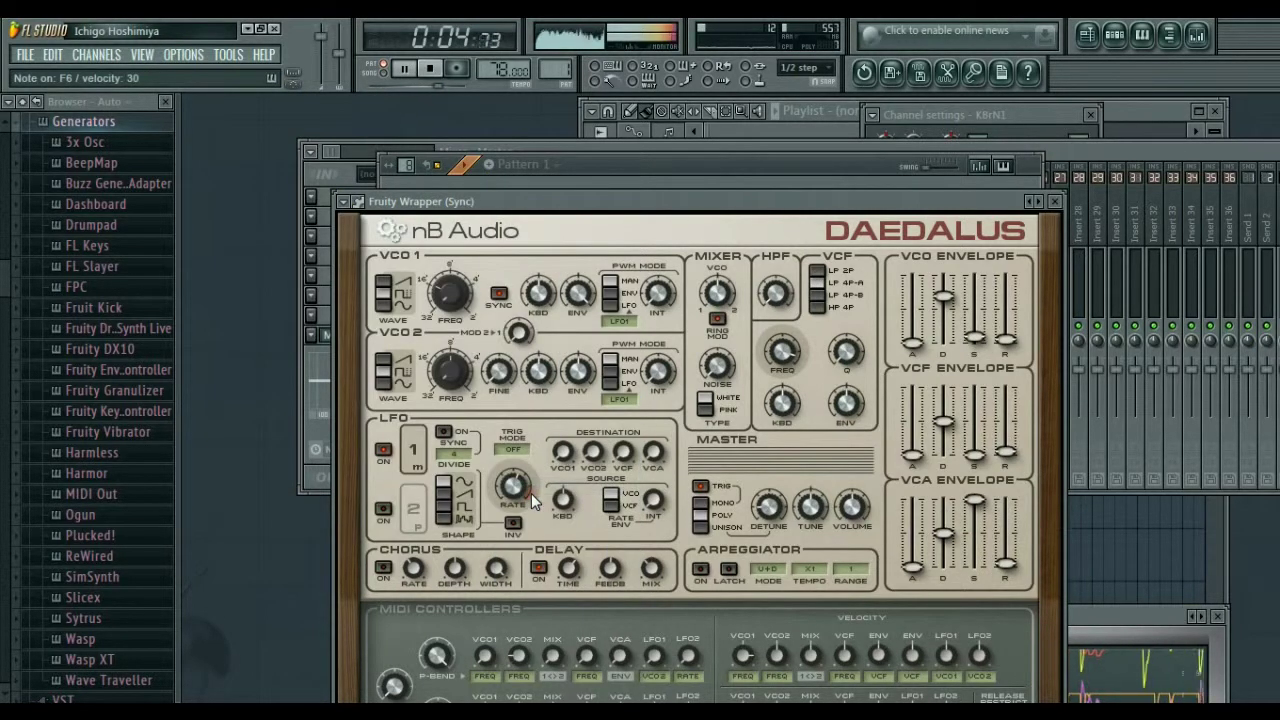
Step: Open the Sync channel's piano roll and draw consecutive two-step notes F#6, A#6, F6 and D#6 from the pattern's start
left_click(1125, 34)
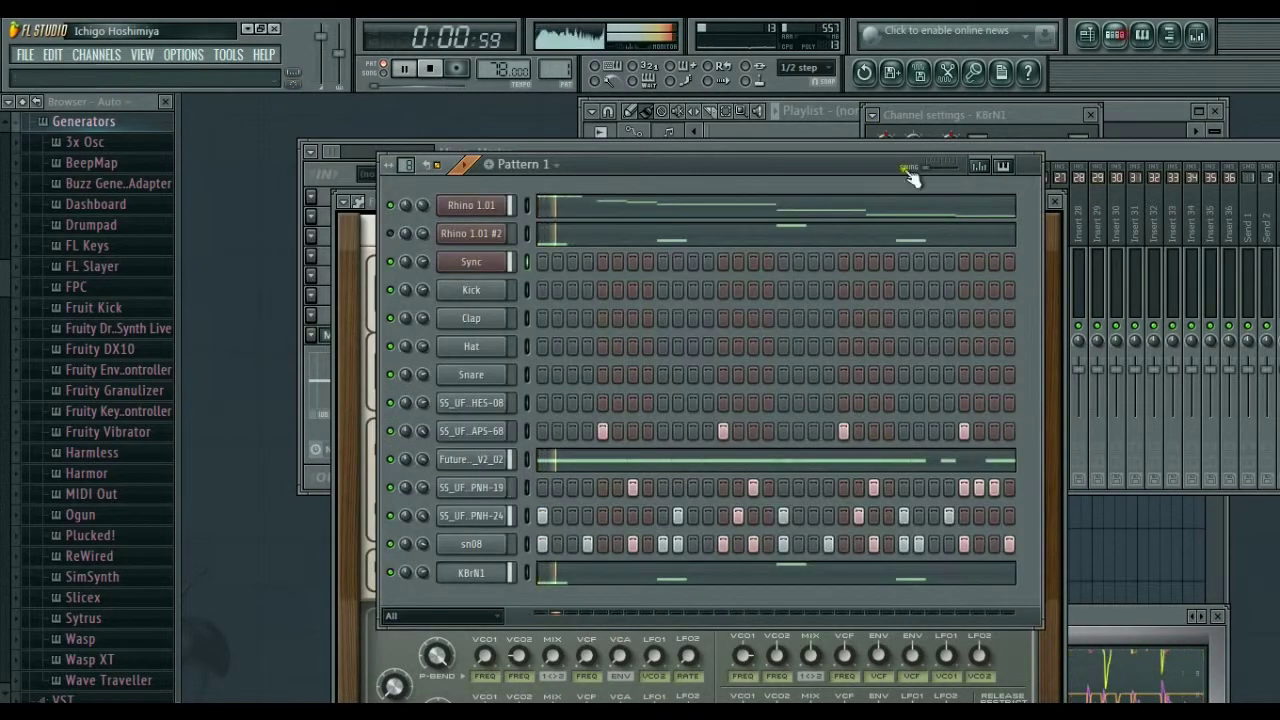
right_click(493, 275)
left_click(525, 268)
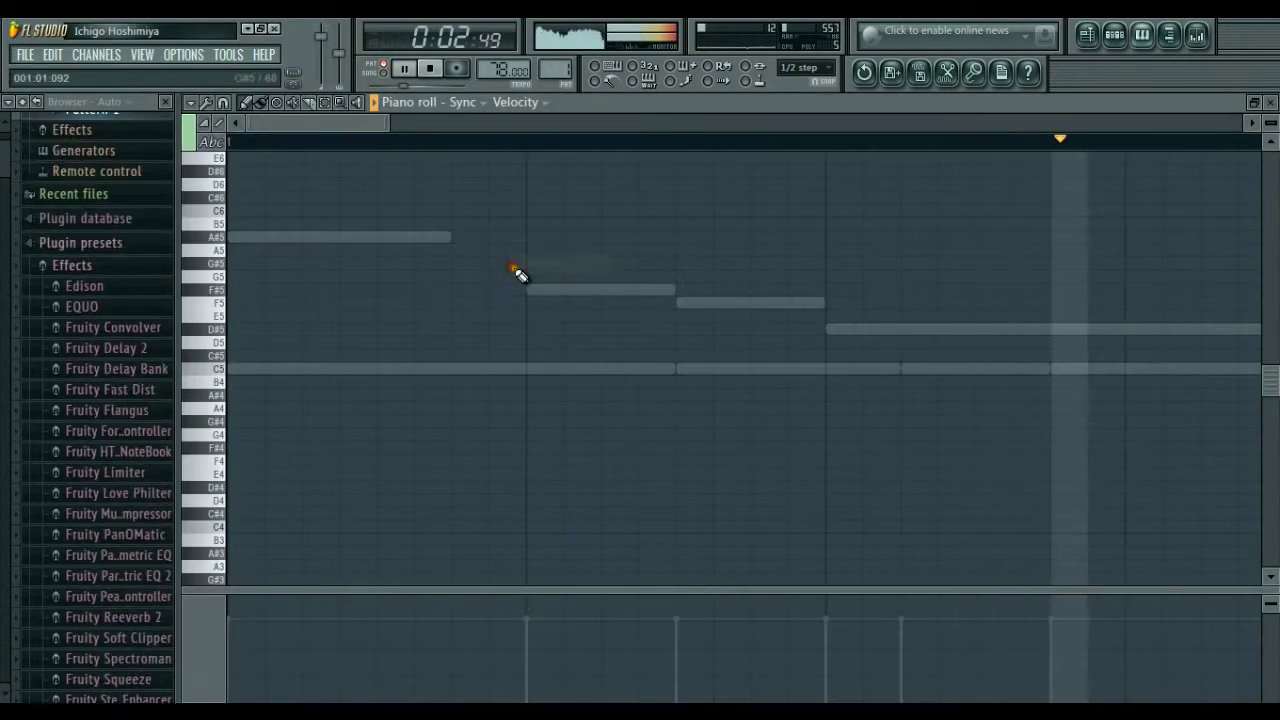
left_click_drag(390, 128, 865, 124)
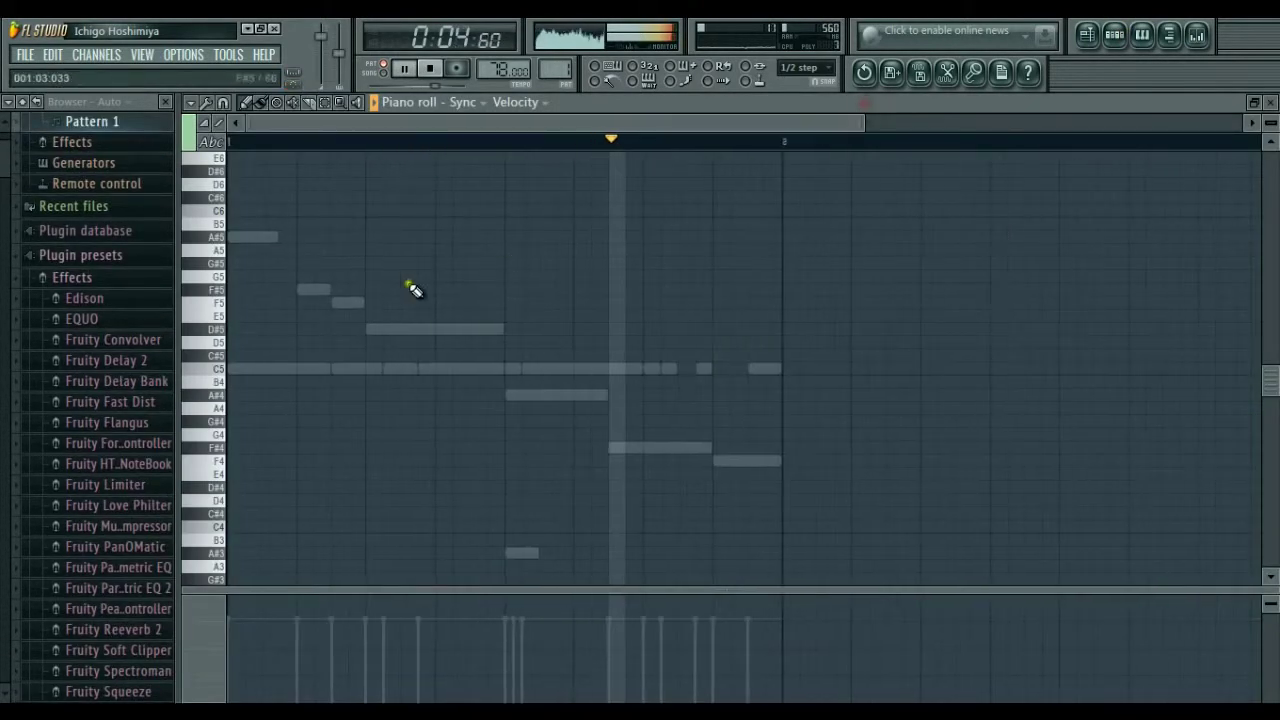
scroll(270, 306, "up", 2)
scroll(288, 313, "up", 3)
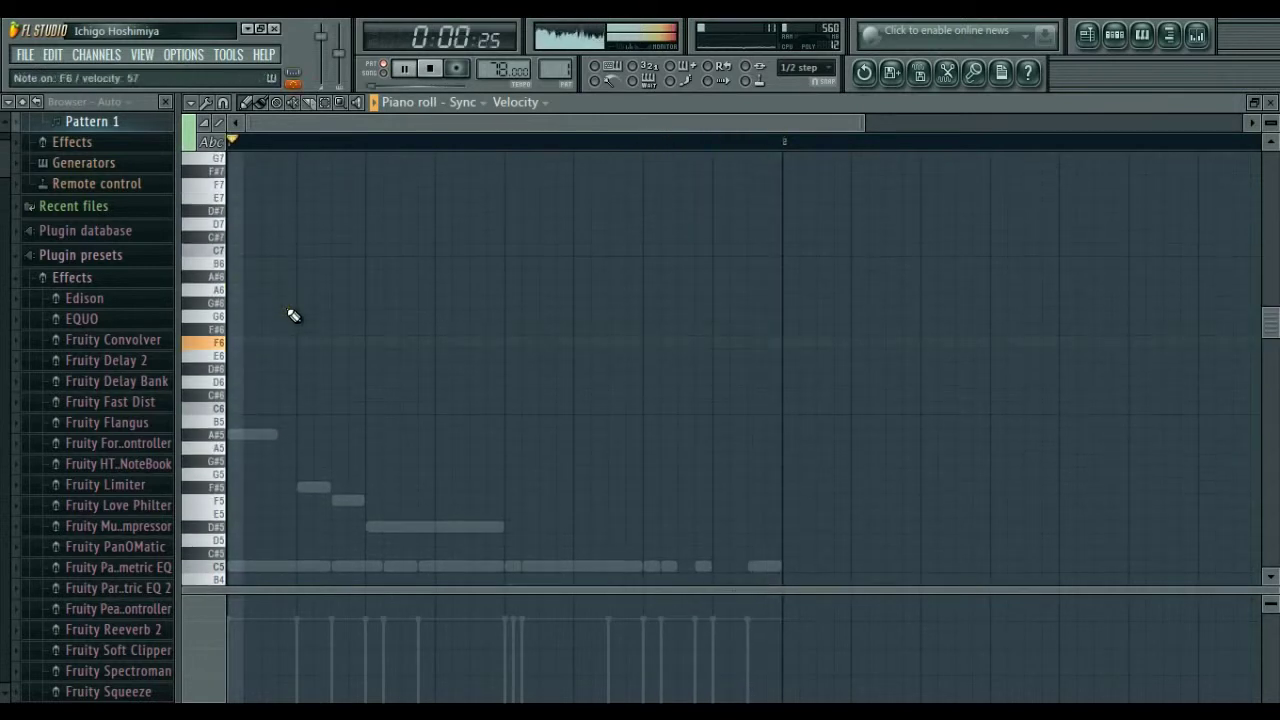
left_click(243, 347)
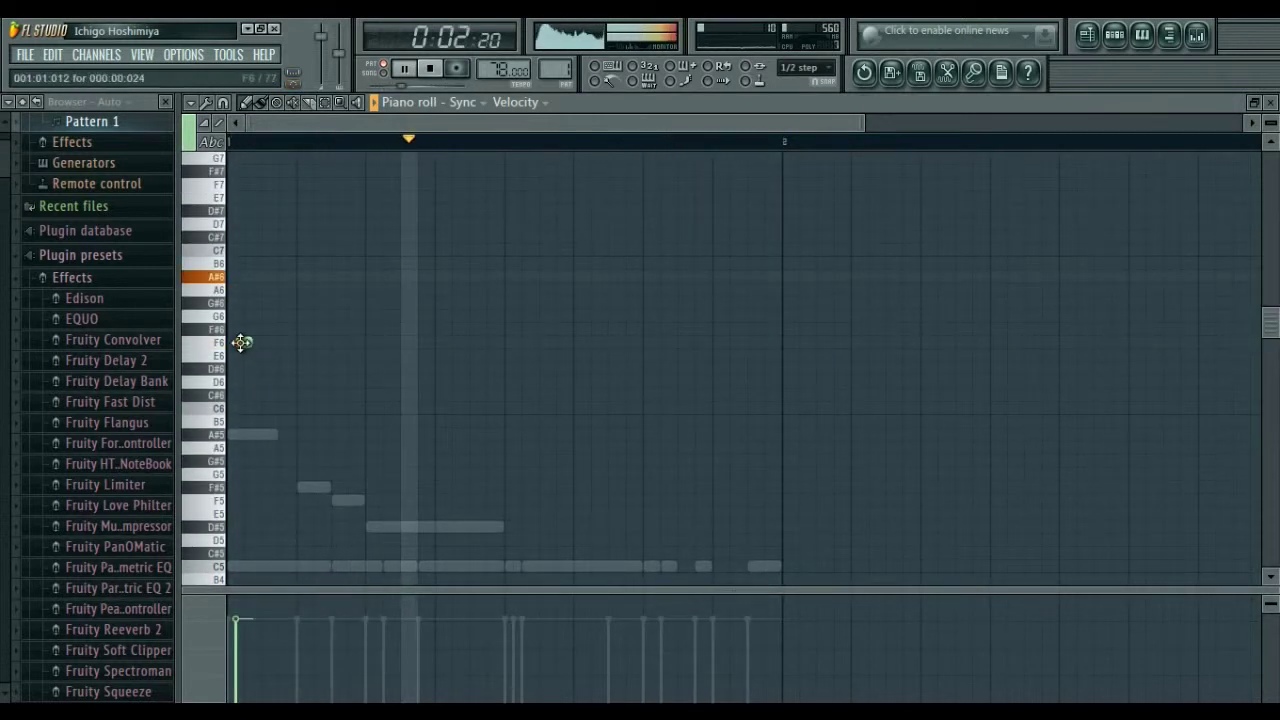
left_click(243, 330)
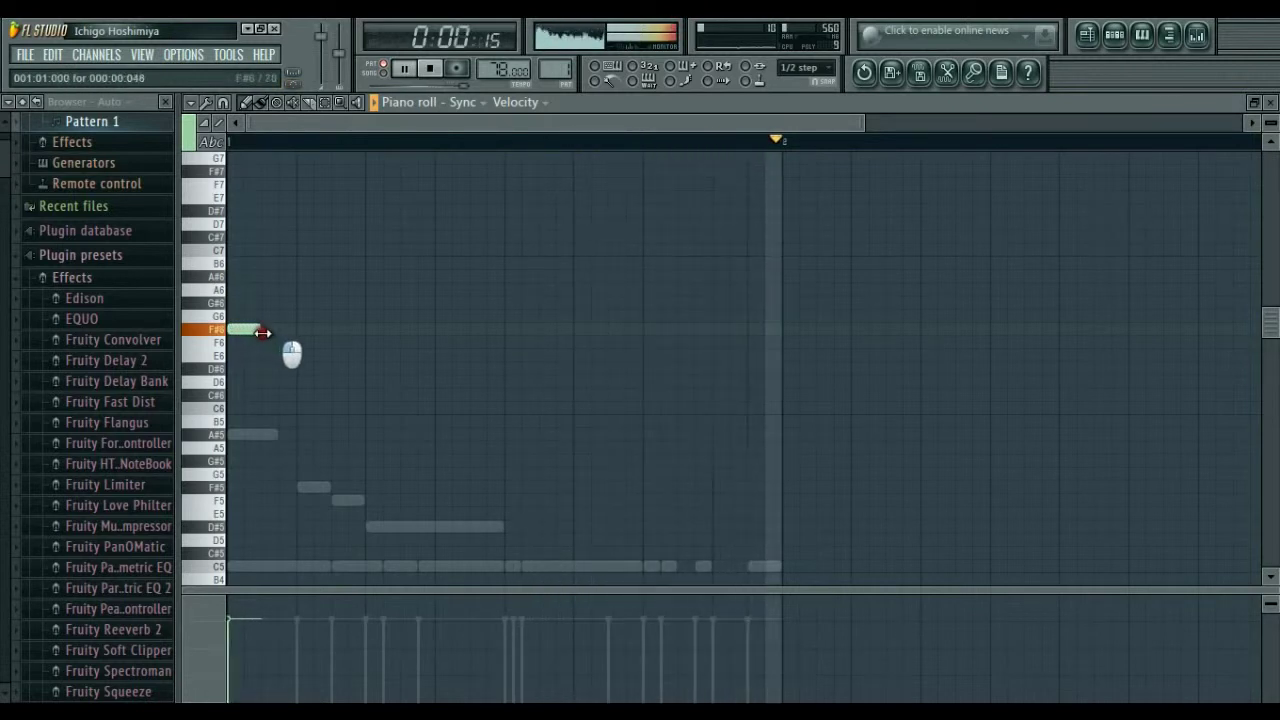
left_click(265, 278)
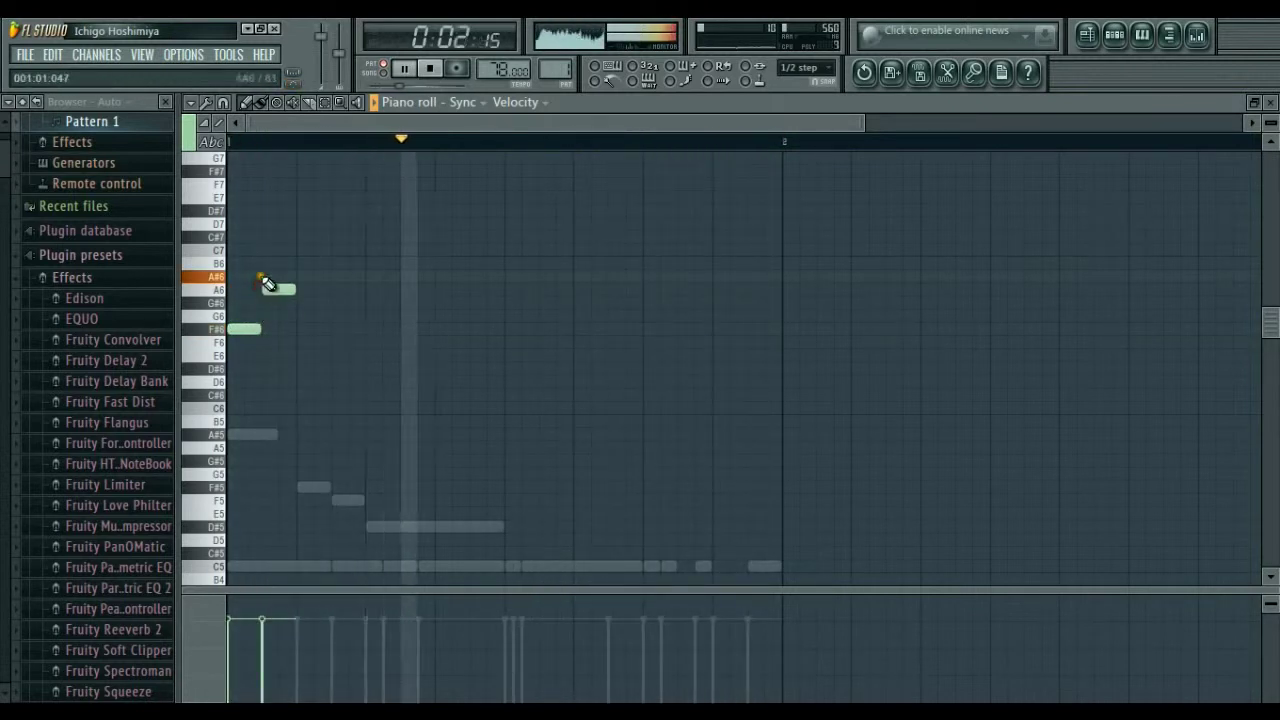
left_click(300, 343)
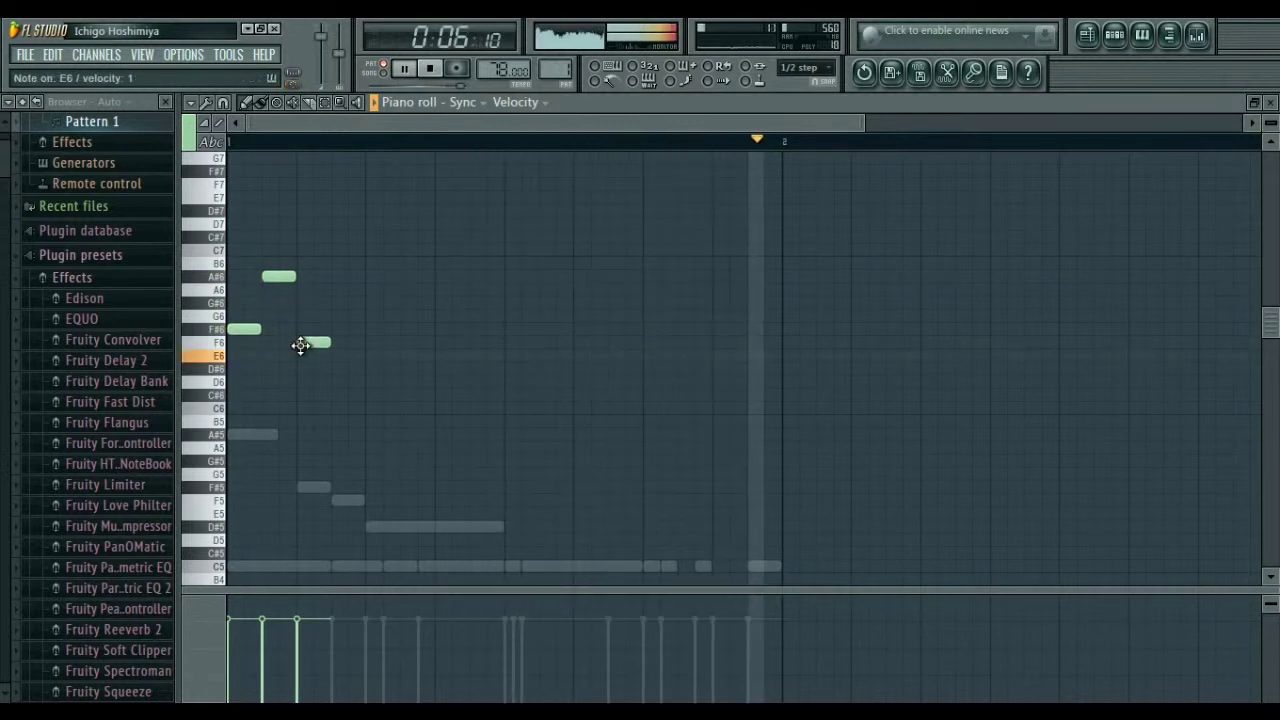
left_click(337, 371)
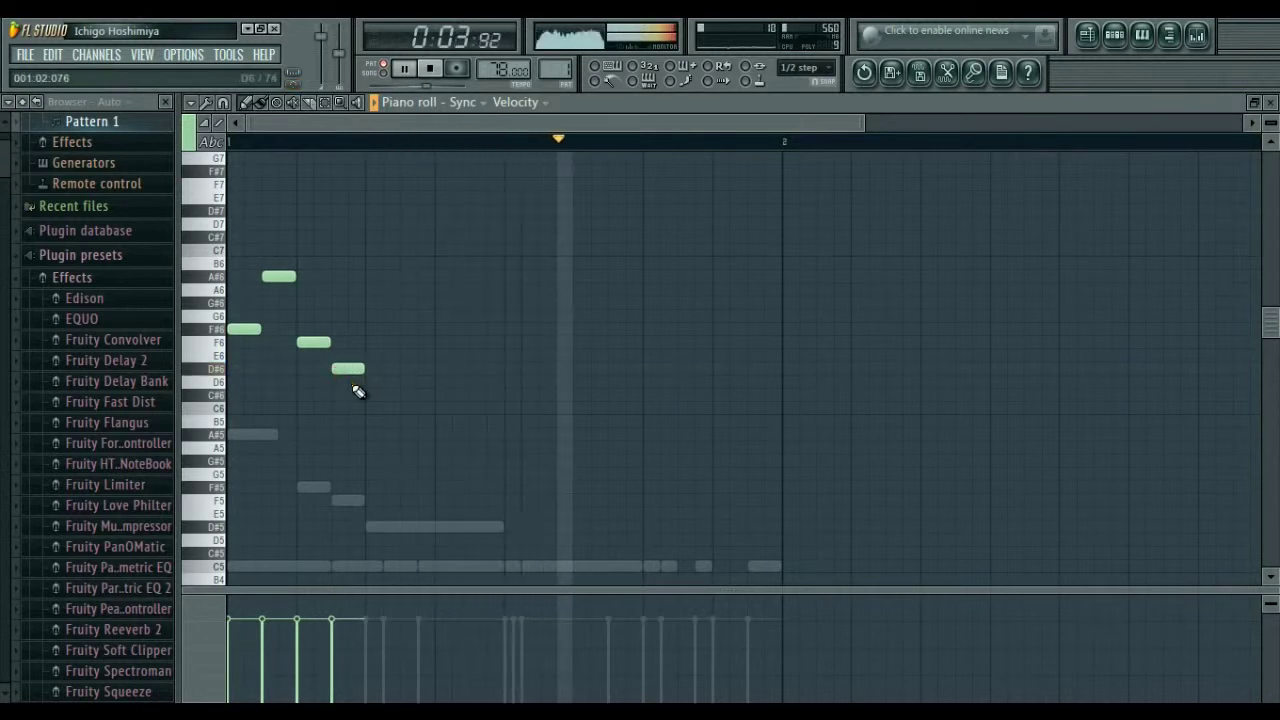
Step: Continue the Sync melody with a four-step C#6 note, followed by two-step D#6 and F#5 notes
left_click(367, 397)
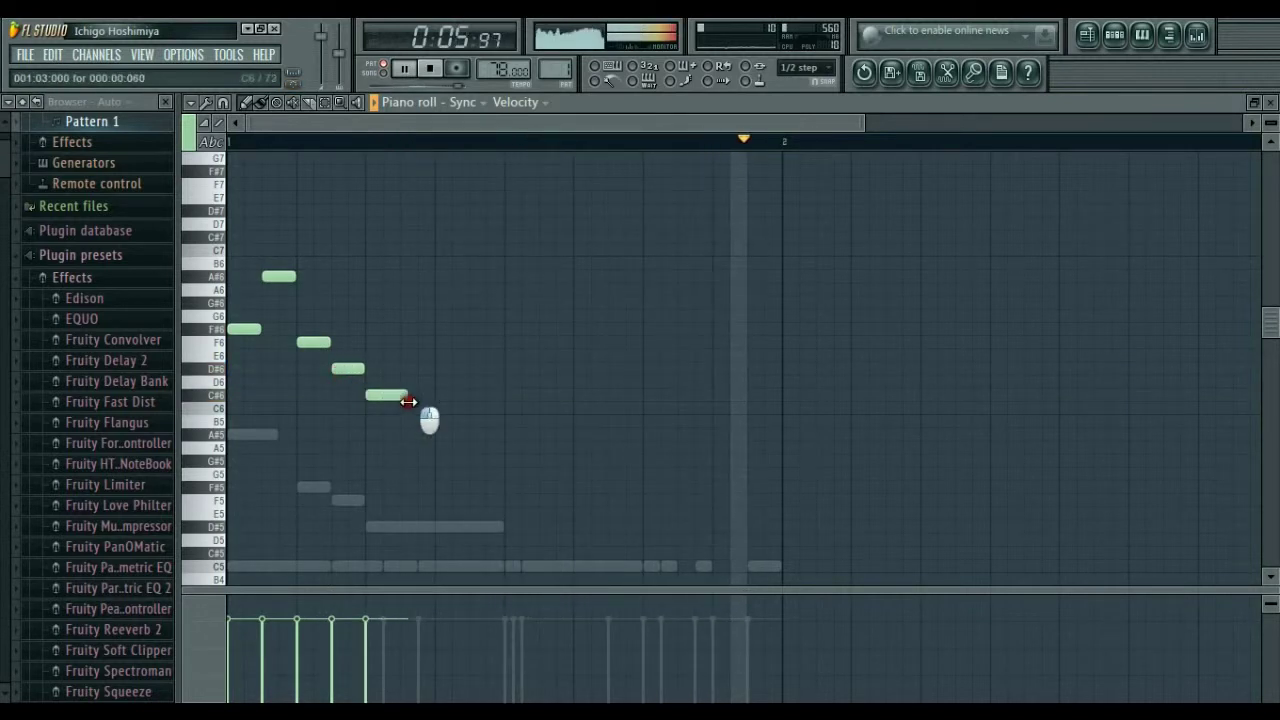
left_click_drag(401, 397, 434, 397)
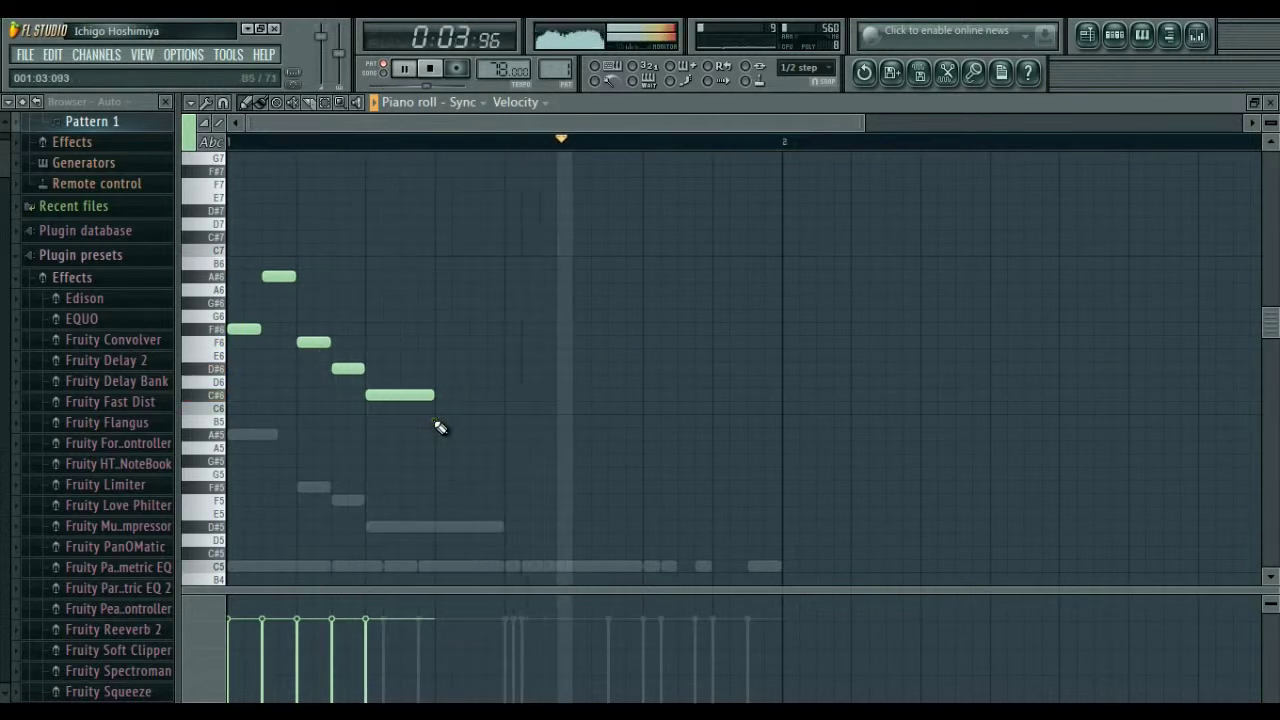
left_click(438, 369)
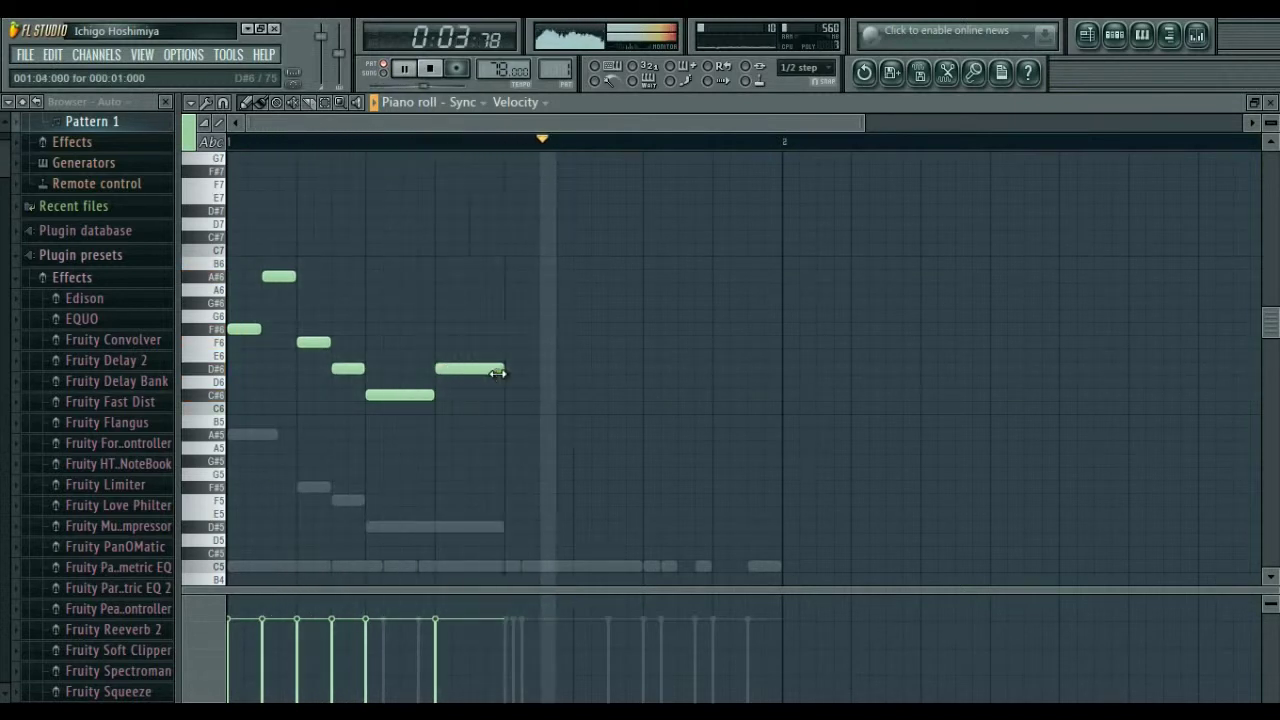
left_click_drag(502, 370, 469, 372)
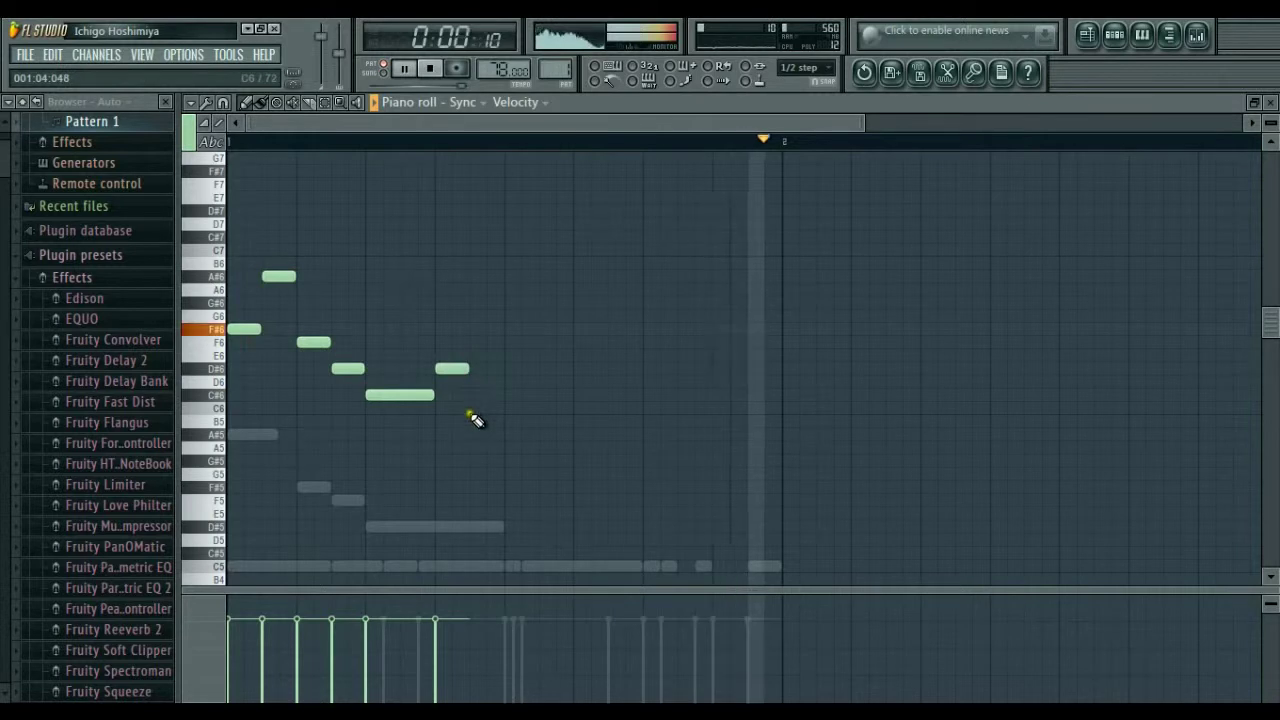
left_click(480, 487)
left_click_drag(473, 487, 466, 486)
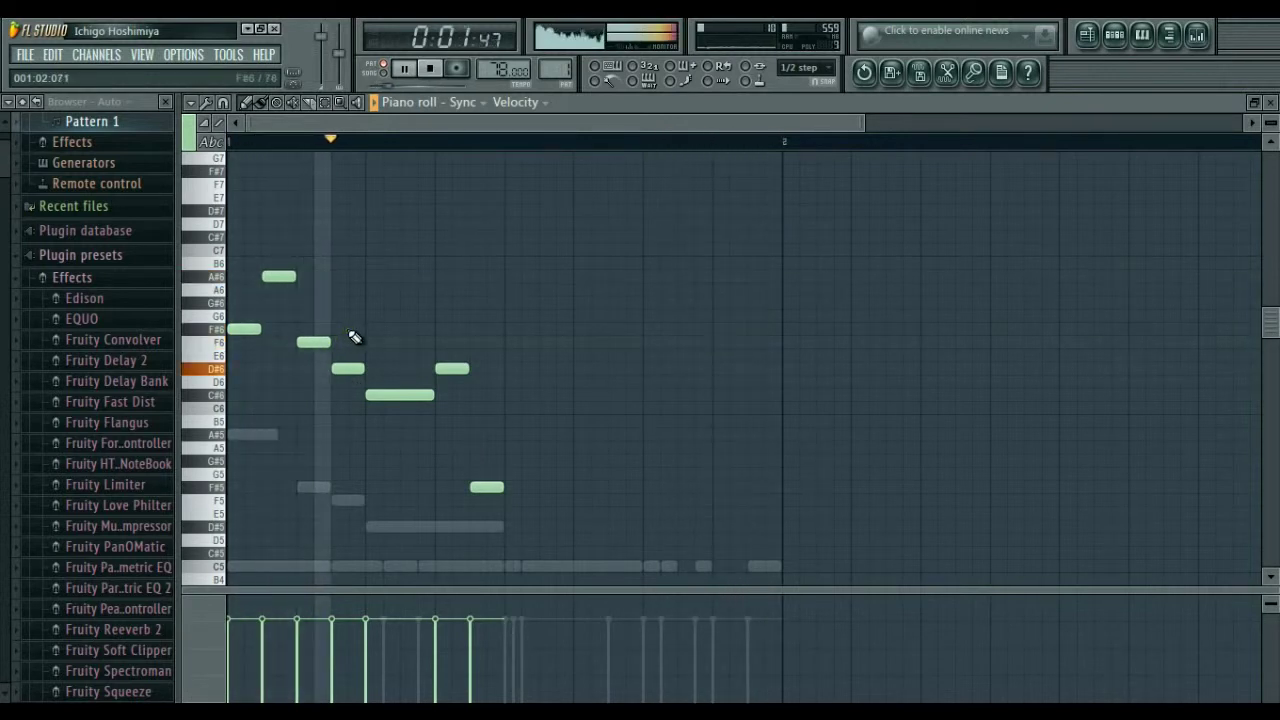
Step: Duplicate the Sync melody into the bar's second half and apply the arpeggiator to all notes with the 3-note Trance 4 pattern
key("ctrl+a")
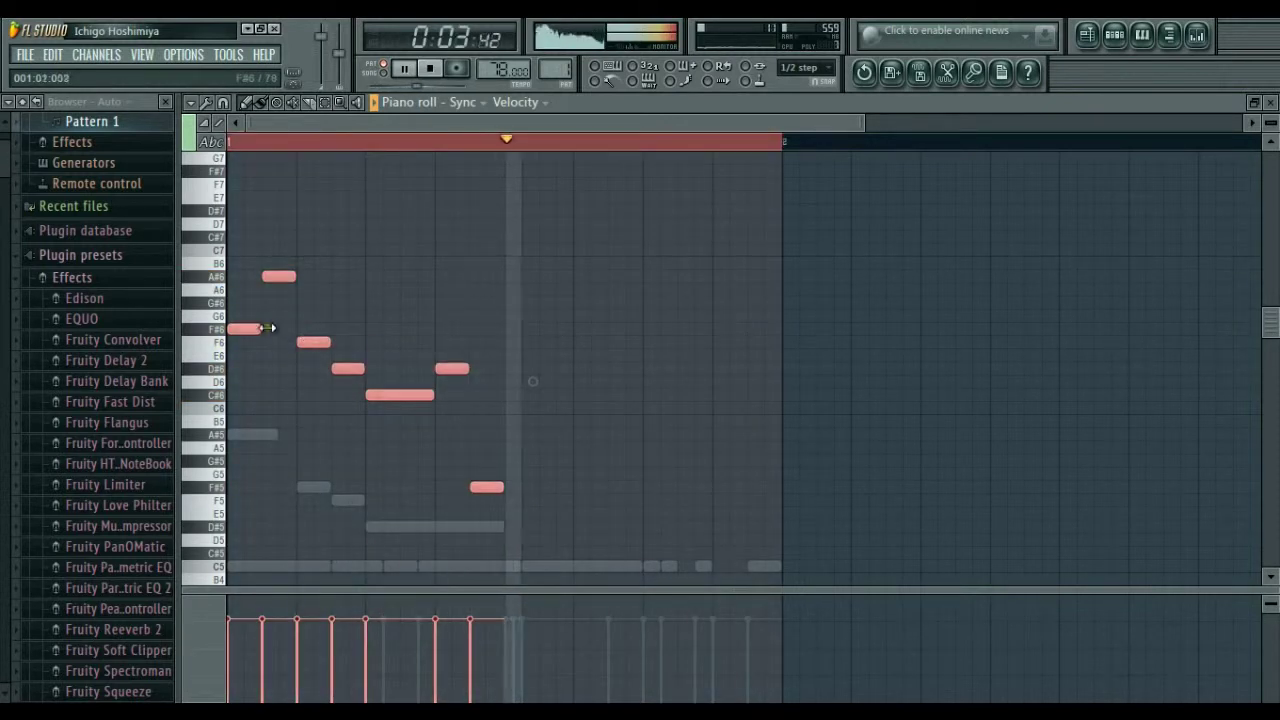
left_click_drag(249, 329, 505, 334)
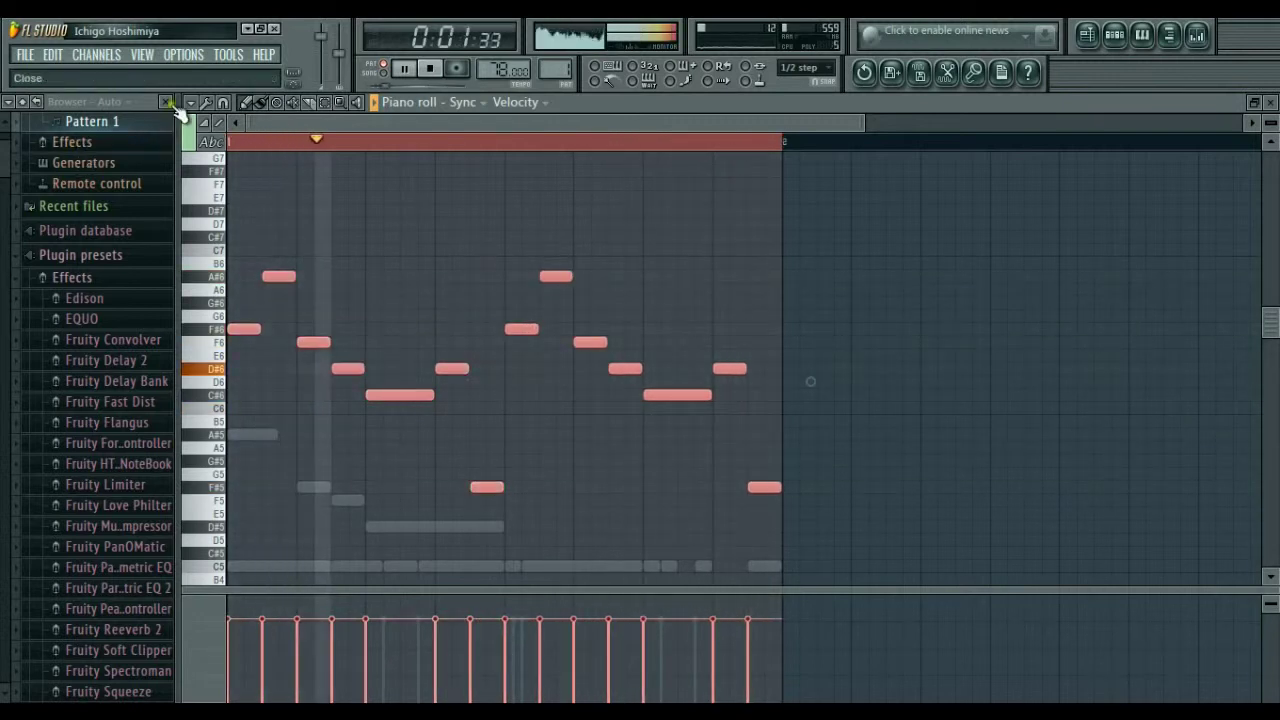
left_click(191, 102)
mouse_move(244, 162)
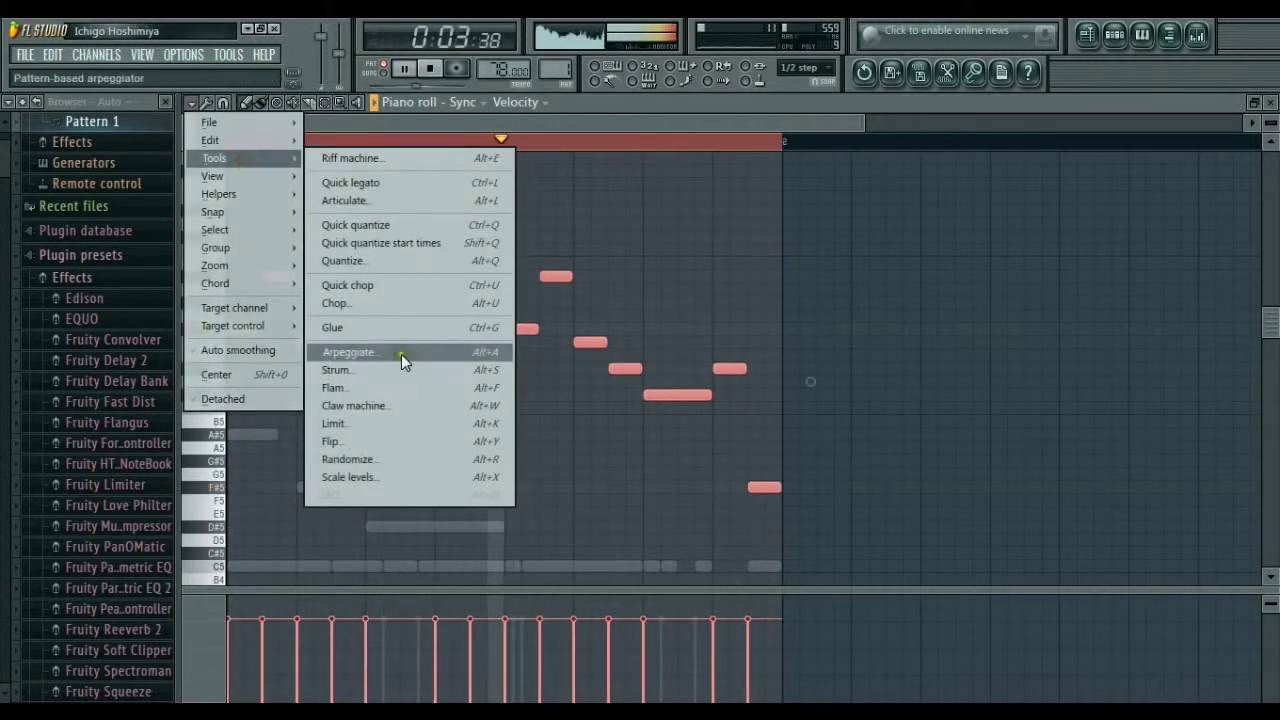
left_click(401, 354)
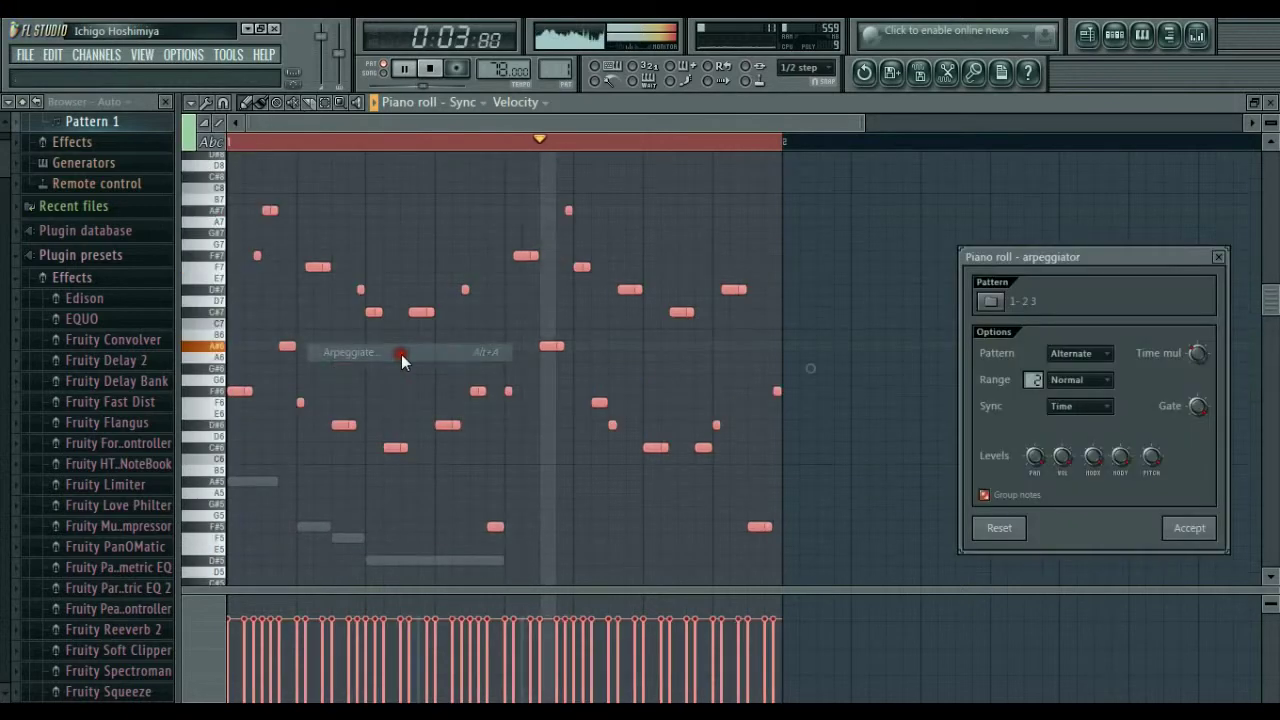
left_click(990, 301)
scroll(563, 263, "down", 2)
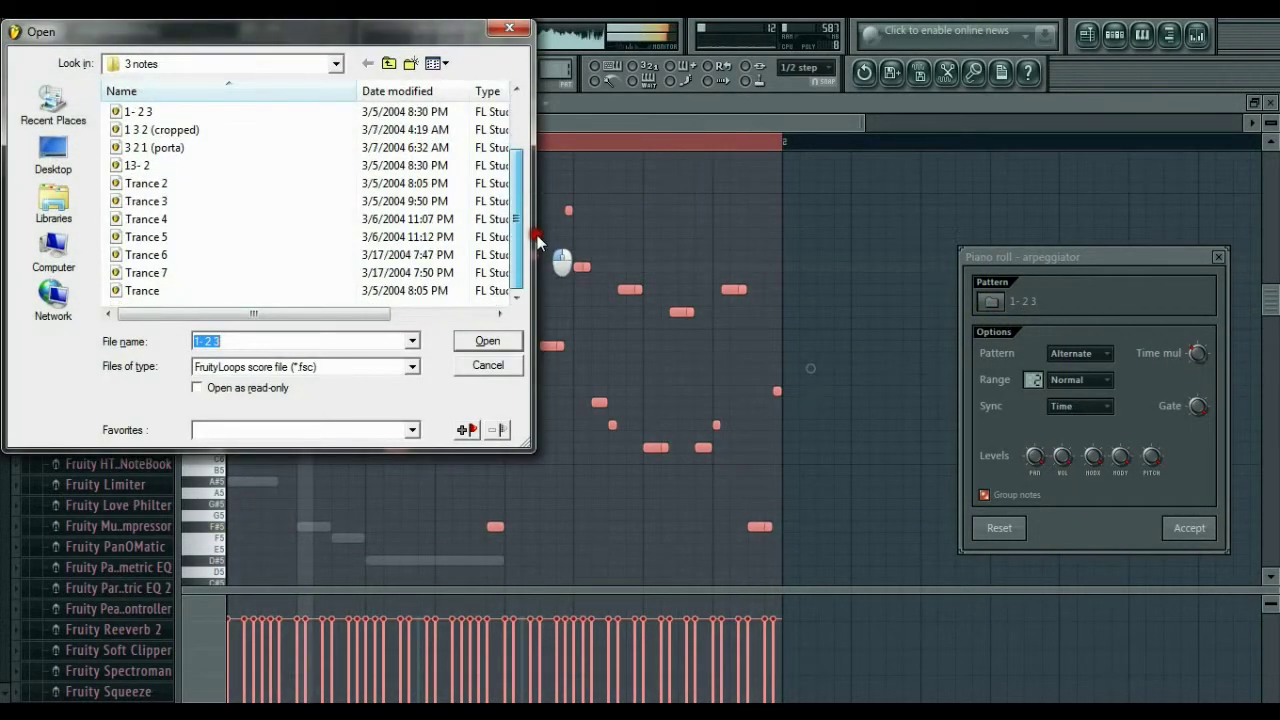
left_click(185, 218)
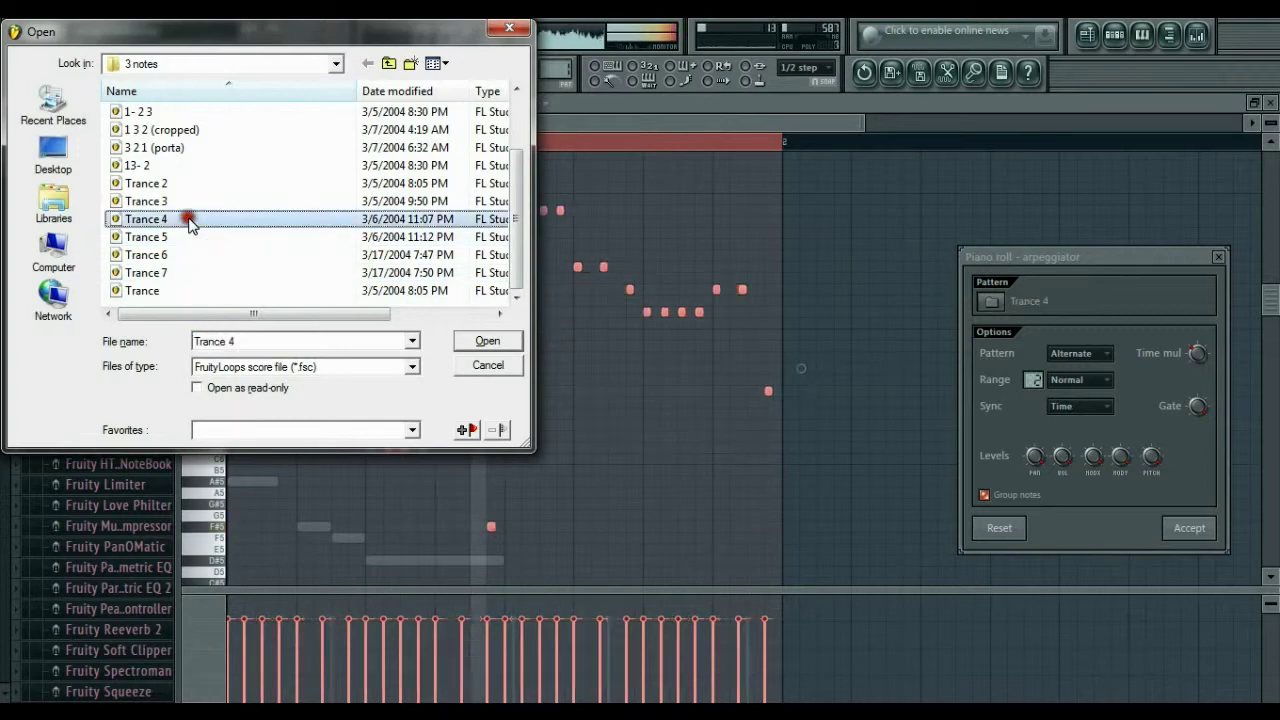
left_click(490, 342)
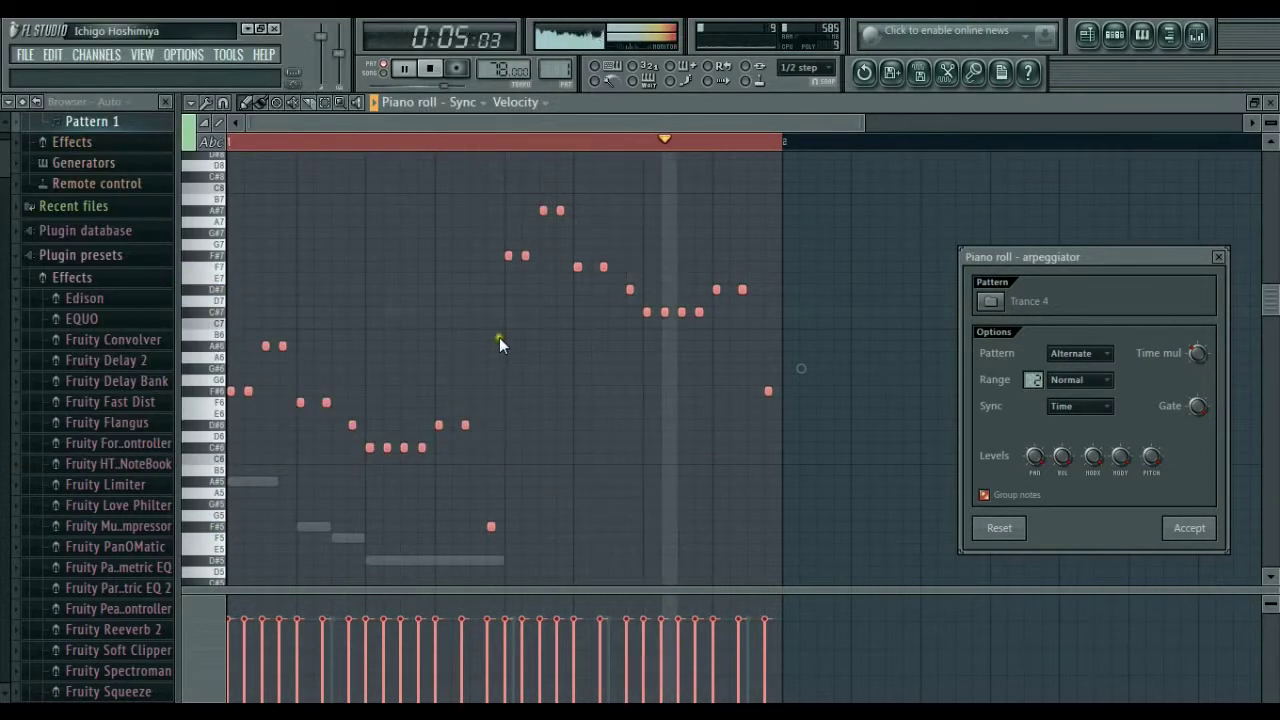
Step: Set the arpeggiator's range to 3 and pattern to Flip, shorten the time multiplier, and accept the result
mouse_move(1036, 382)
left_mouse_down()
mouse_move(1008, 367)
mouse_move(1026, 381)
left_mouse_up()
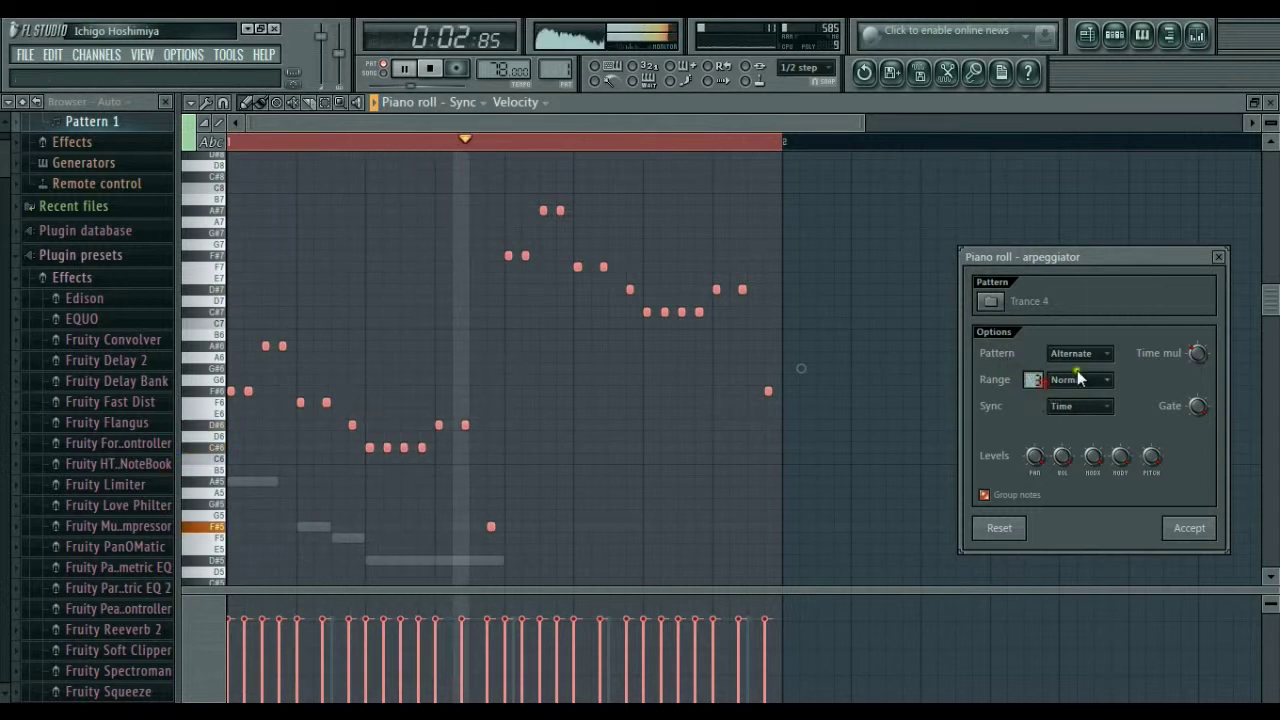
left_click(1081, 355)
left_click(1086, 374)
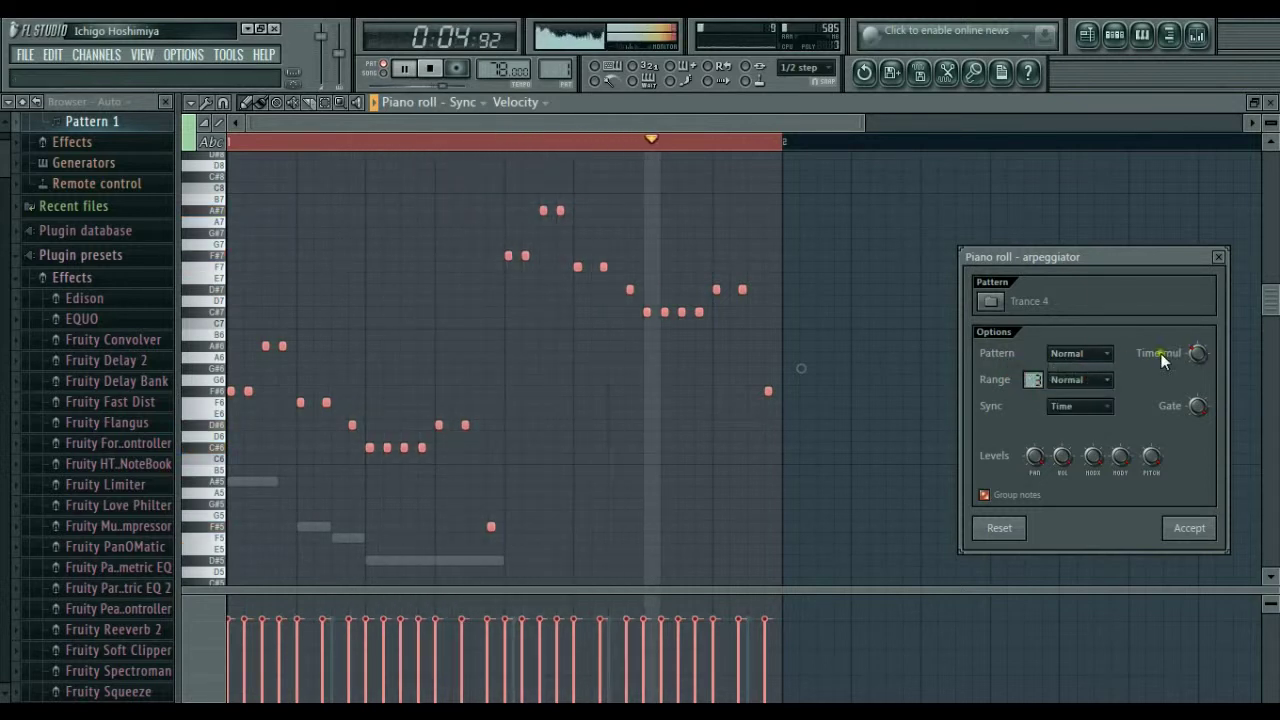
left_click(1100, 354)
left_click(1103, 389)
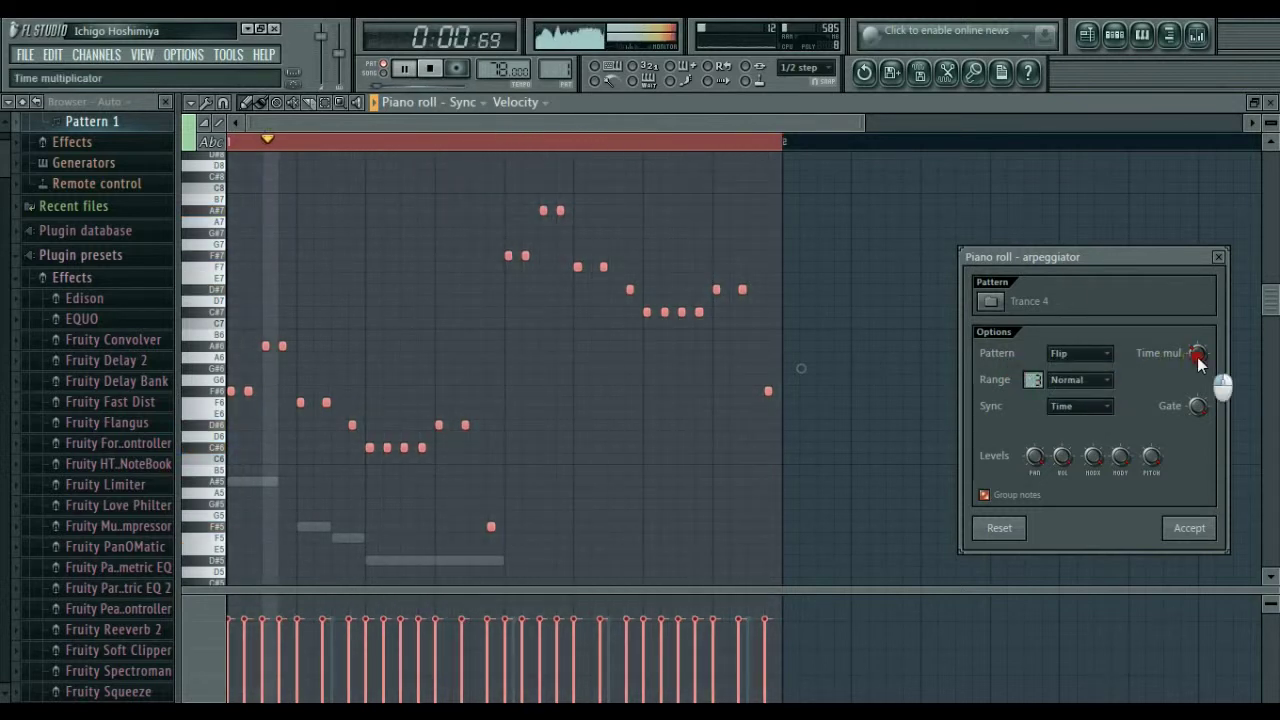
left_click_drag(1197, 355, 1200, 365)
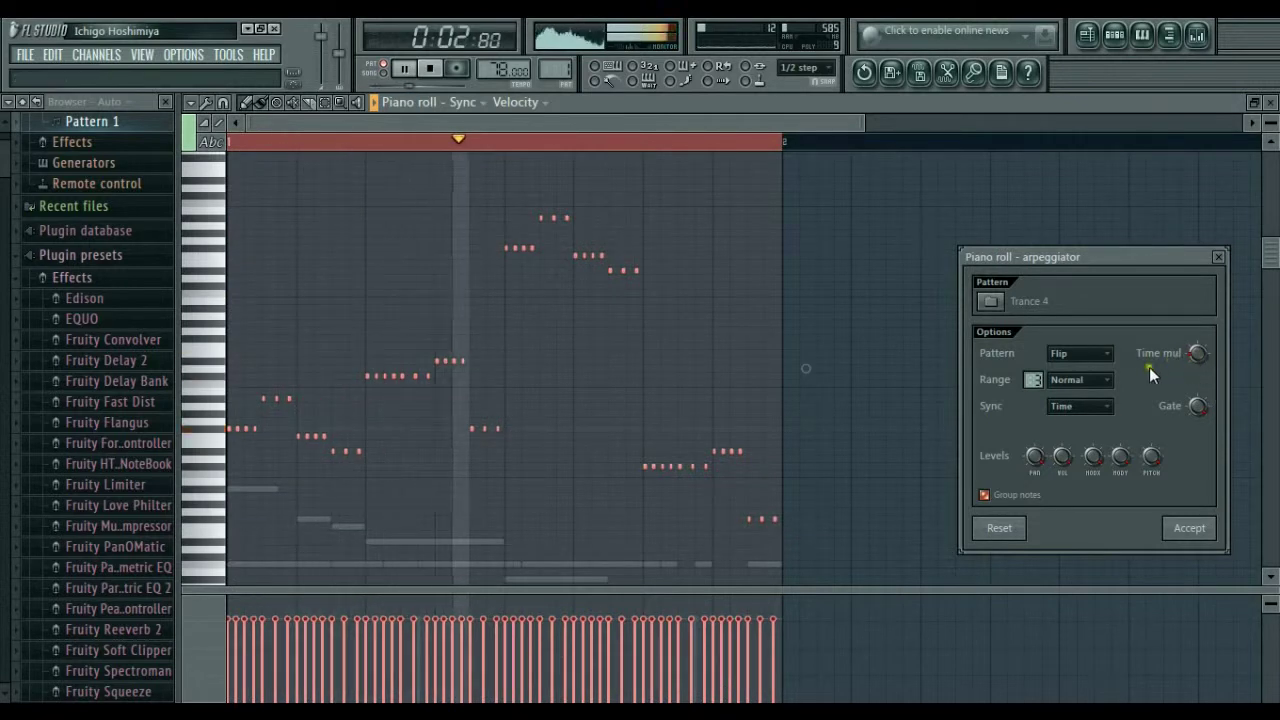
left_click(1183, 527)
Step: Route the Sync channel to mixer Insert 20 and load RoughRider in its first effect slot, adjusting the compressor's Sensitivity
key("F6")
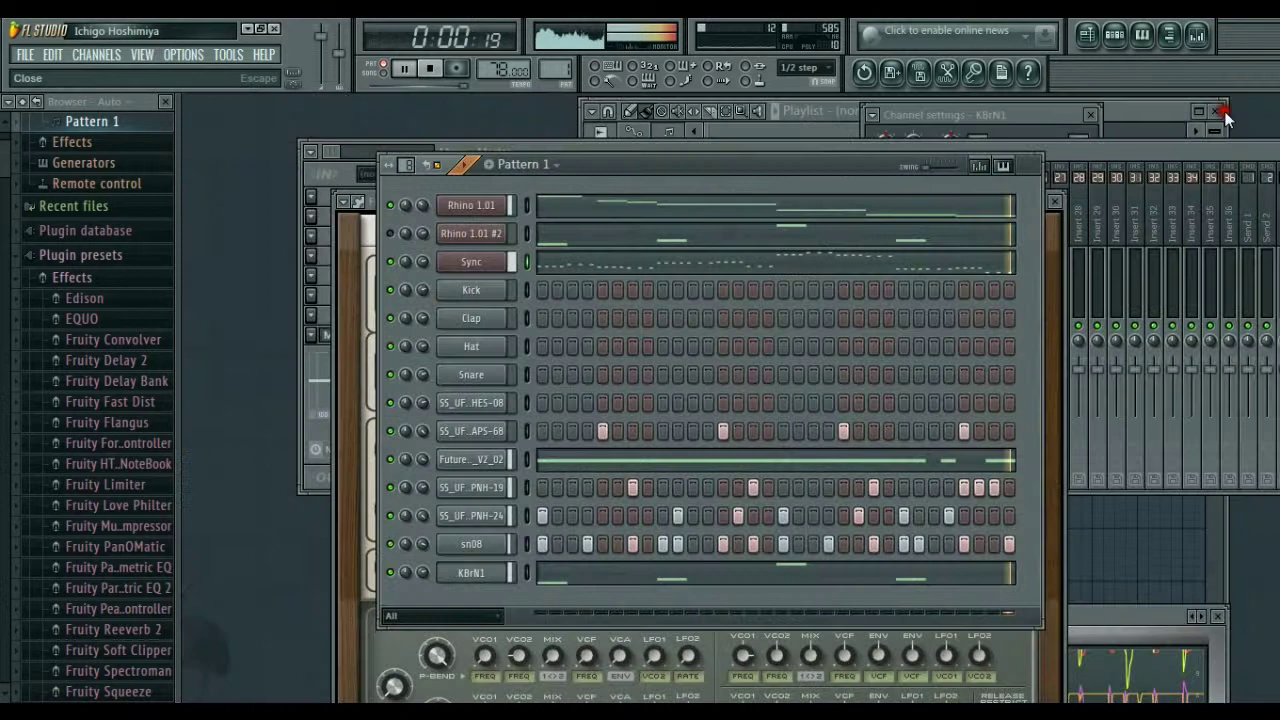
left_click(482, 262)
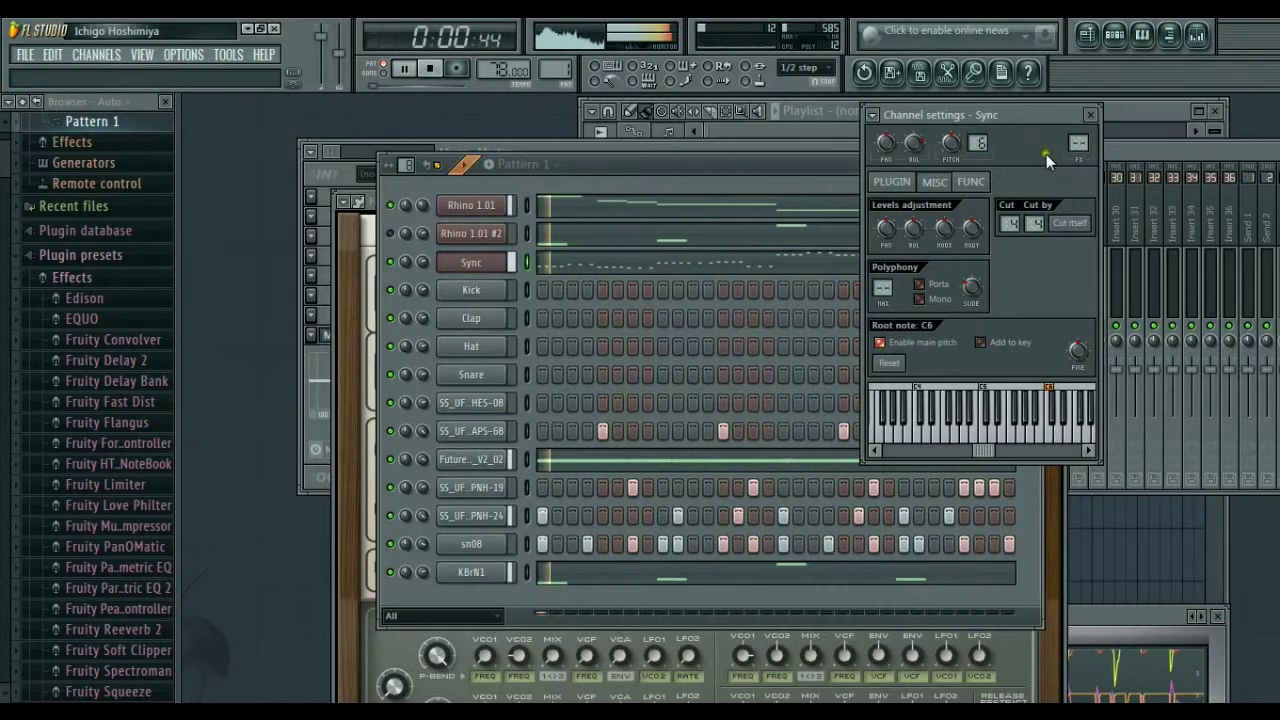
left_click_drag(1074, 142, 1032, 652)
left_click(313, 210)
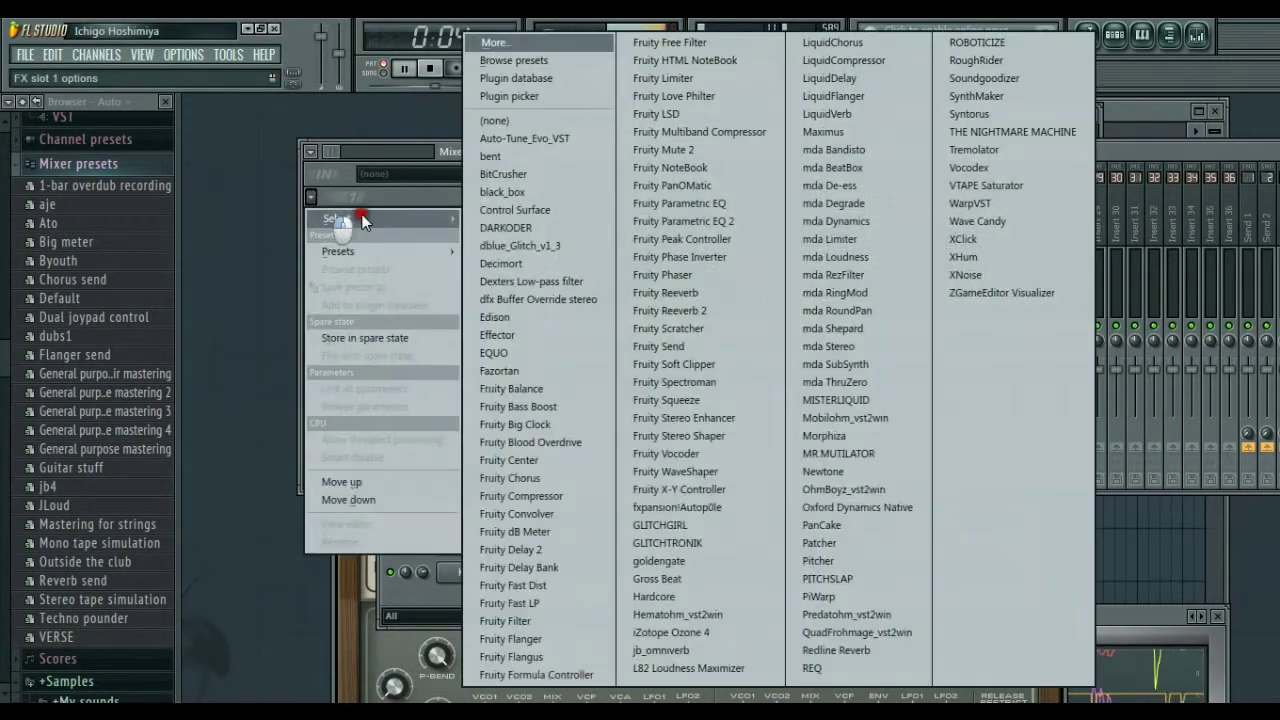
left_click(1000, 57)
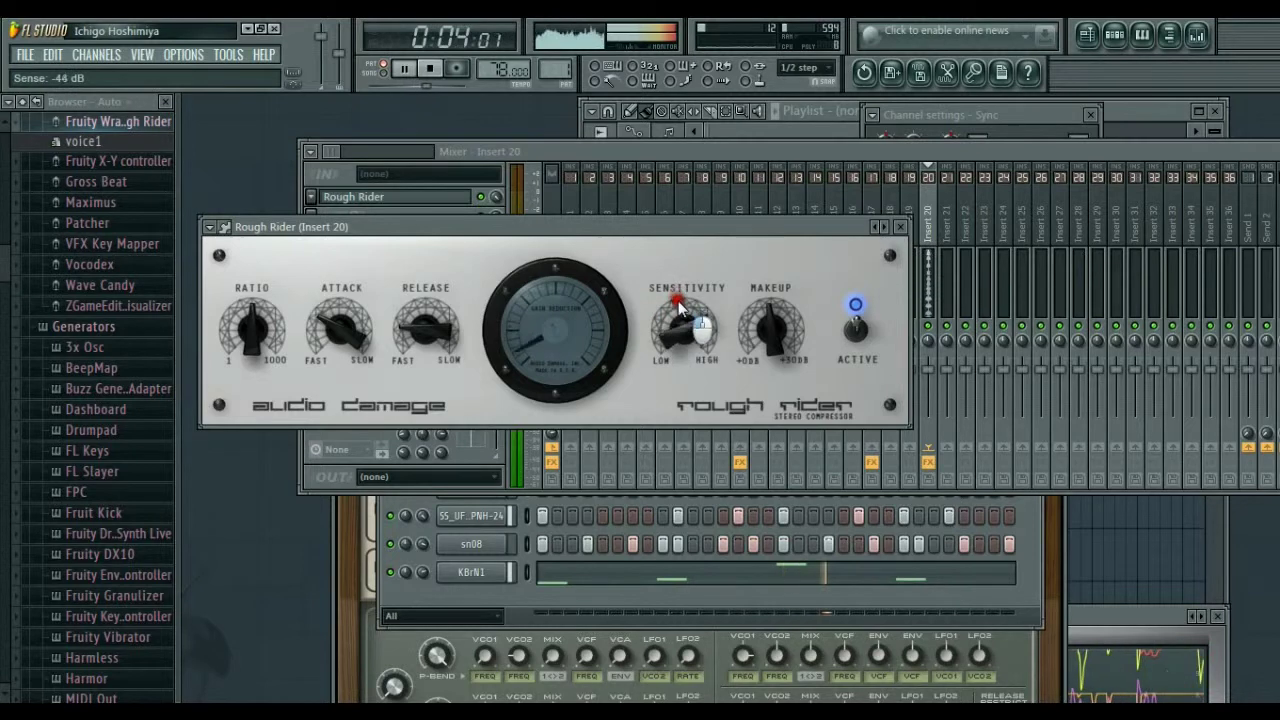
left_click(899, 228)
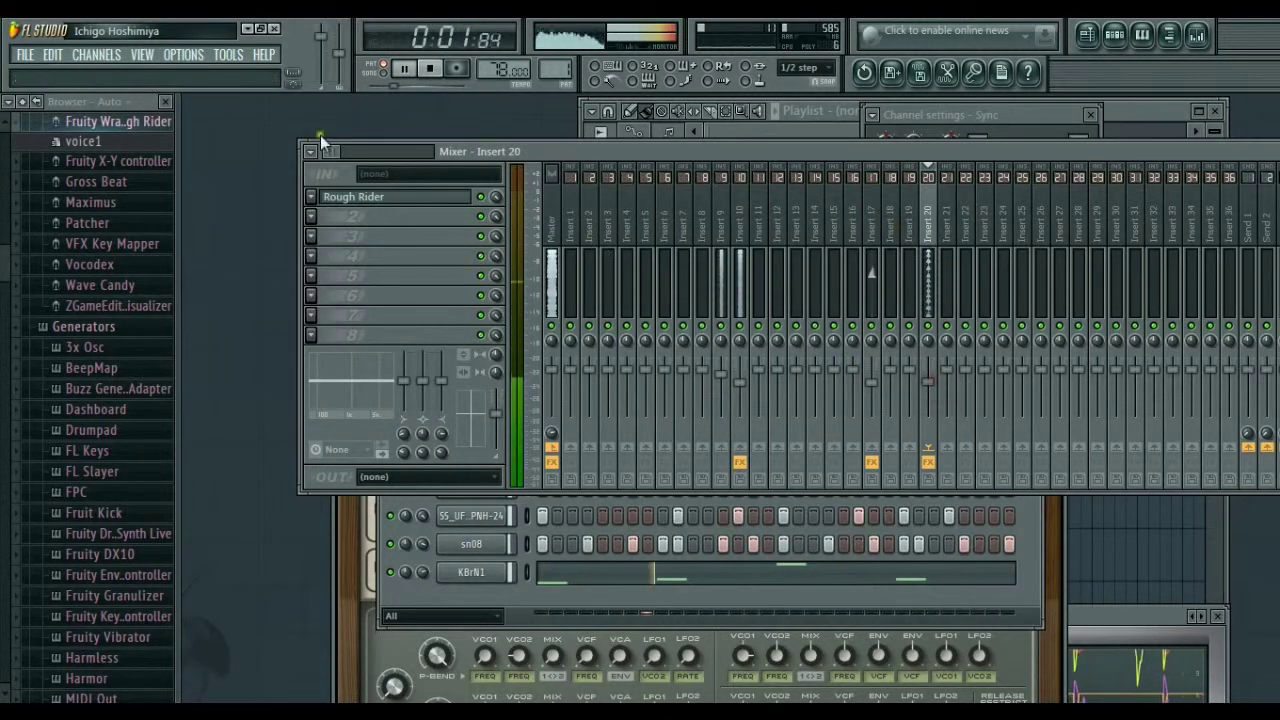
Step: Load OhmBoyz in Insert 20's second effect slot and choose the Ping-pong delay - 3/4 beat preset
left_click(314, 220)
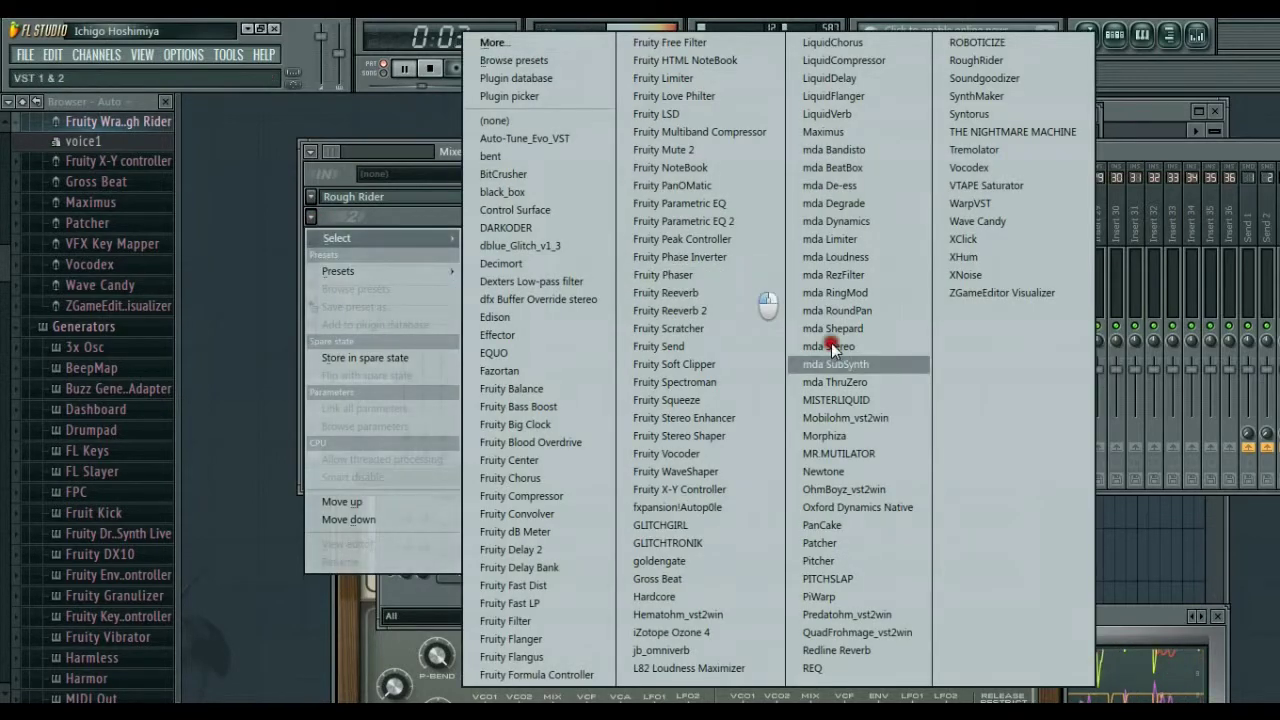
left_click(845, 490)
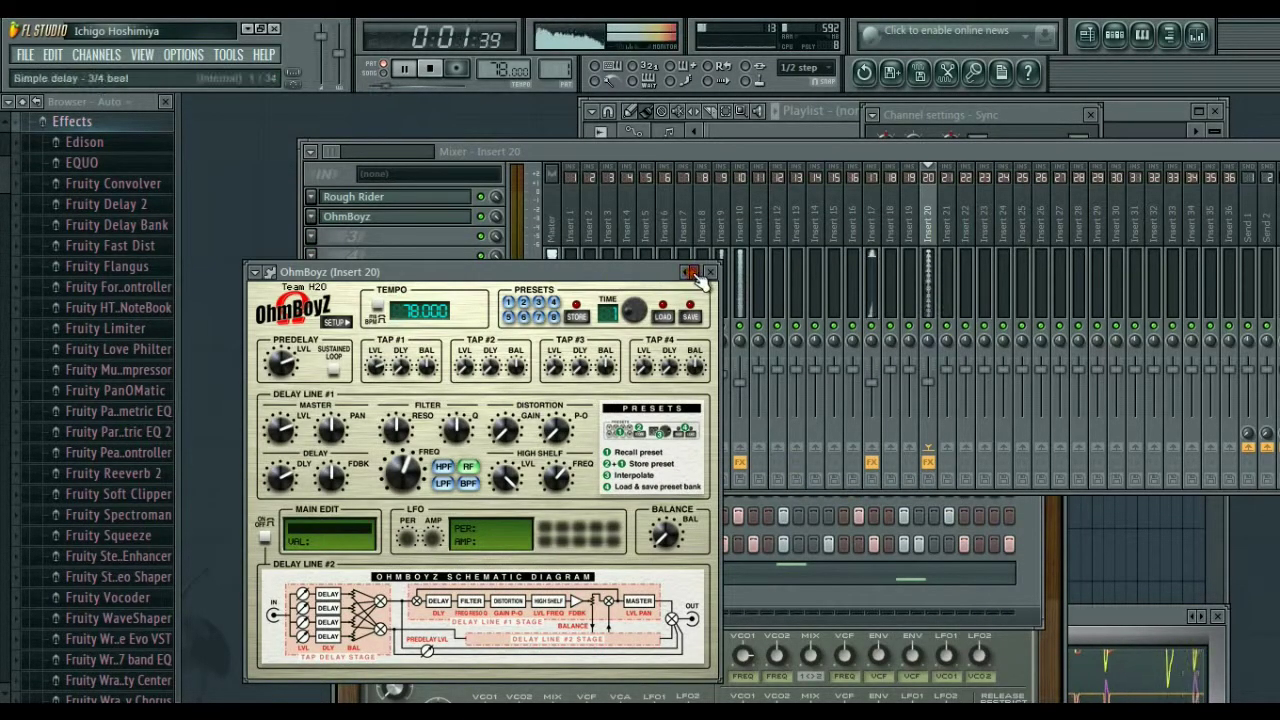
left_click(694, 273)
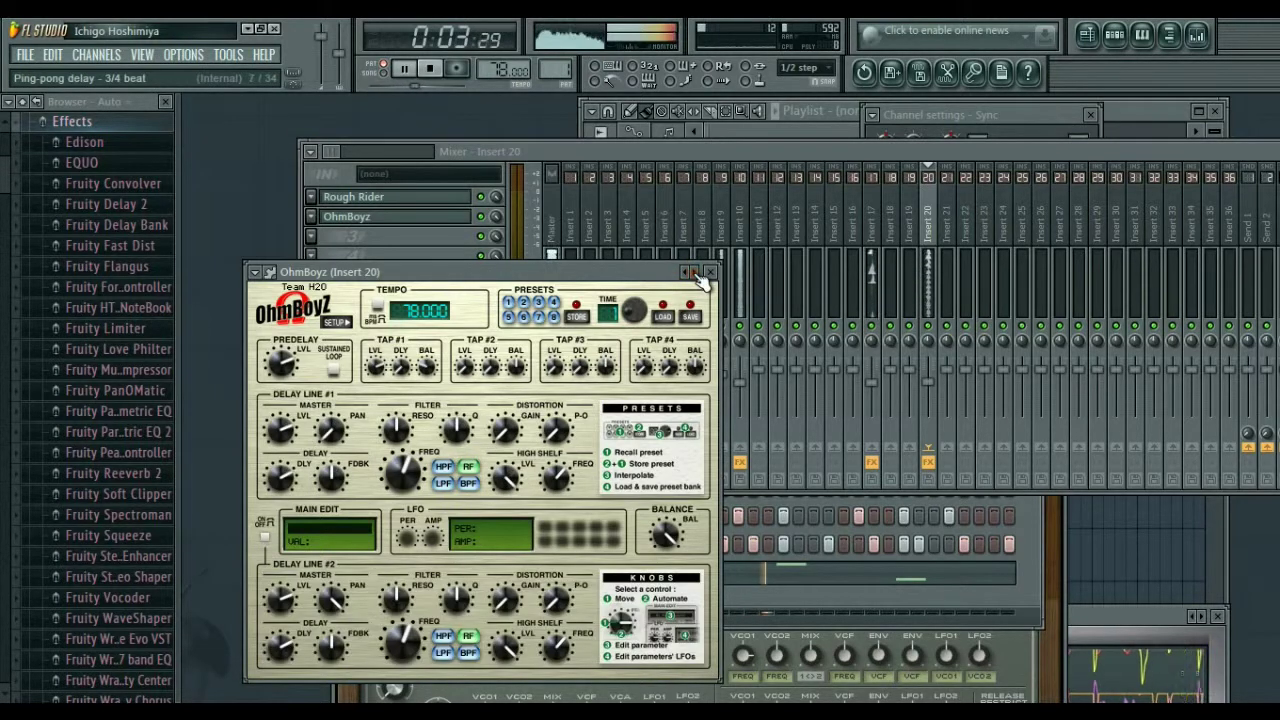
Step: Switch OhmBoyz delay line 1 to a high-pass filter with cutoff 1646 Hz and set the effect's mix level to 51%
left_click(399, 410)
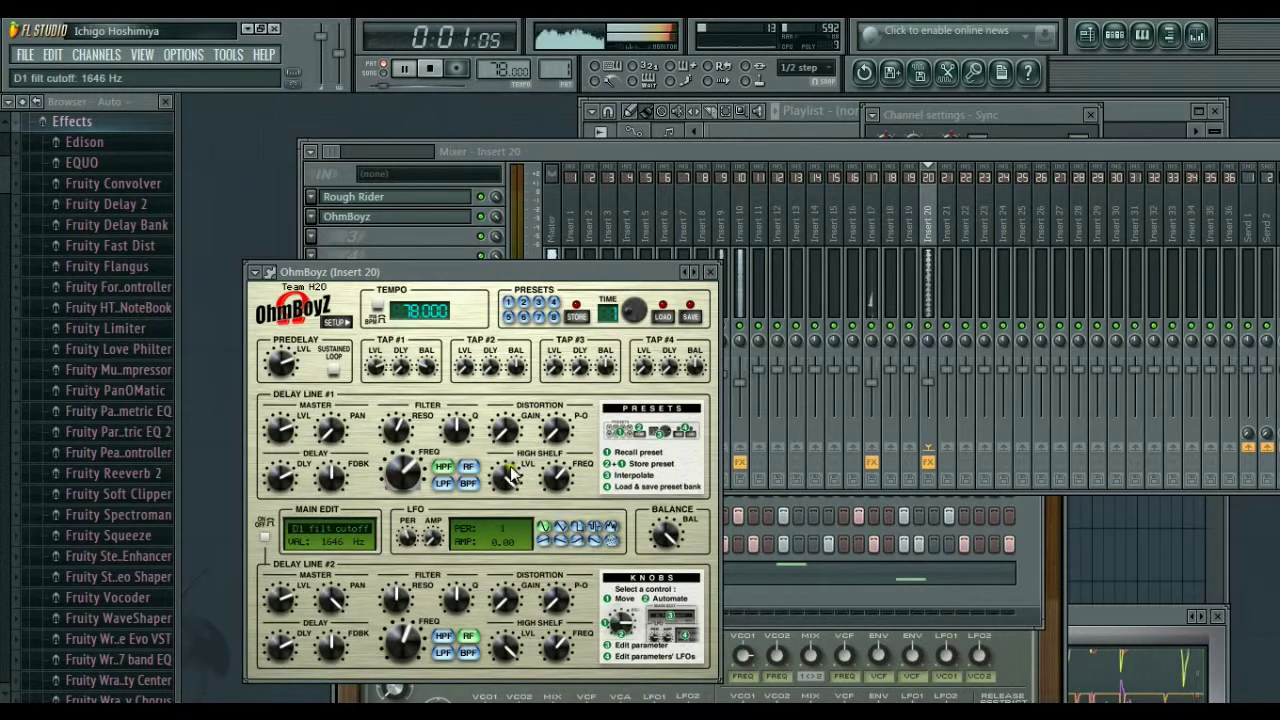
left_click(708, 272)
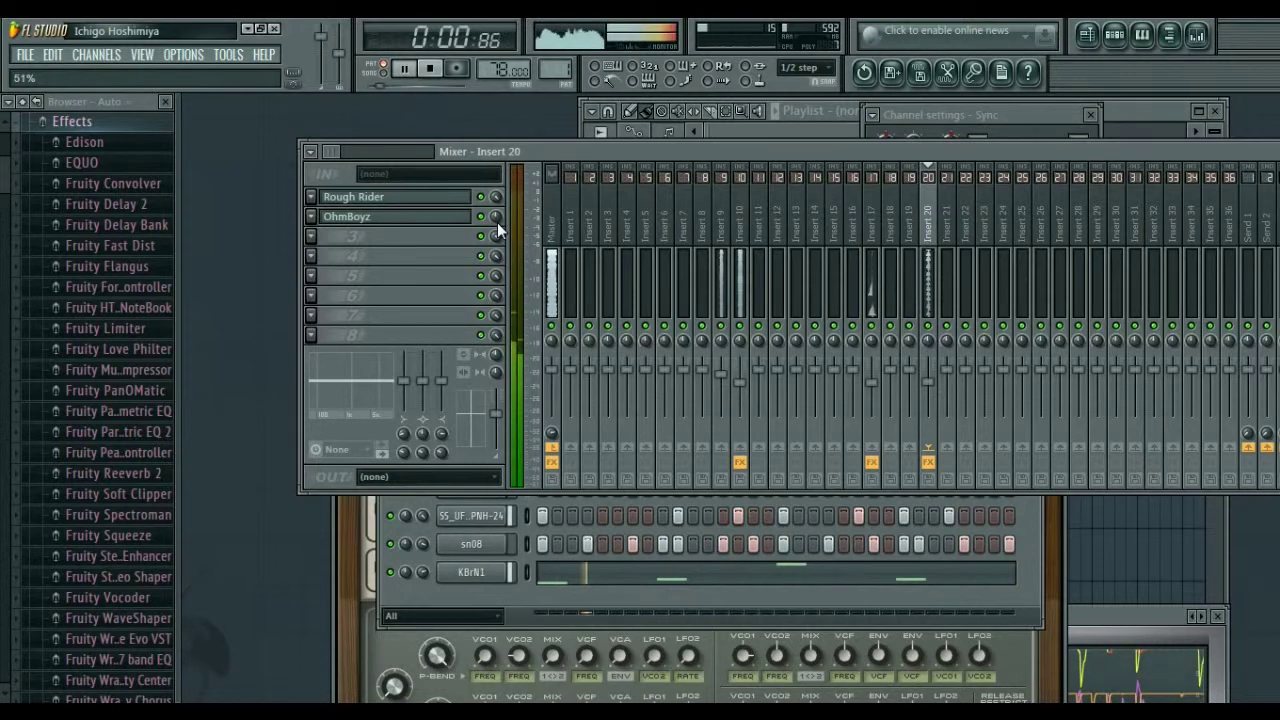
left_click(497, 220)
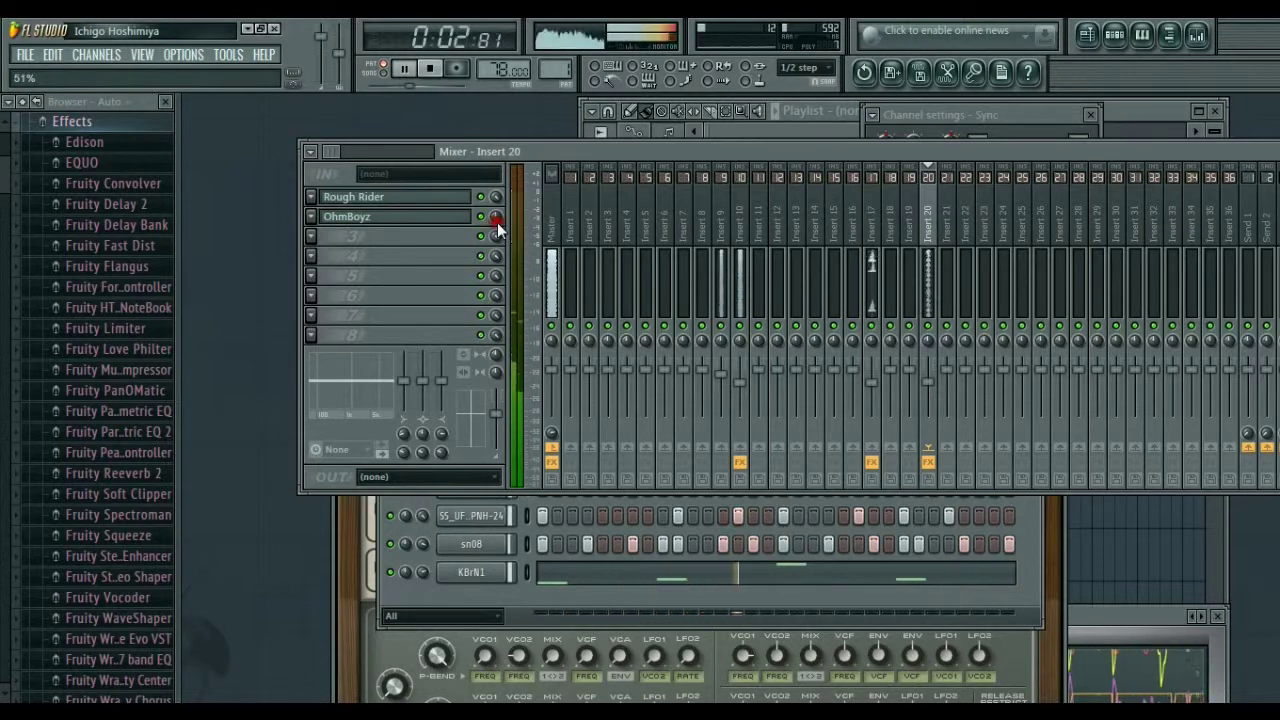
Step: Load dblue_Glitch_v1_3 in Insert 20's third effect slot, and move Rough Rider down to the last slot of the chain
left_click(335, 240)
left_click(565, 246)
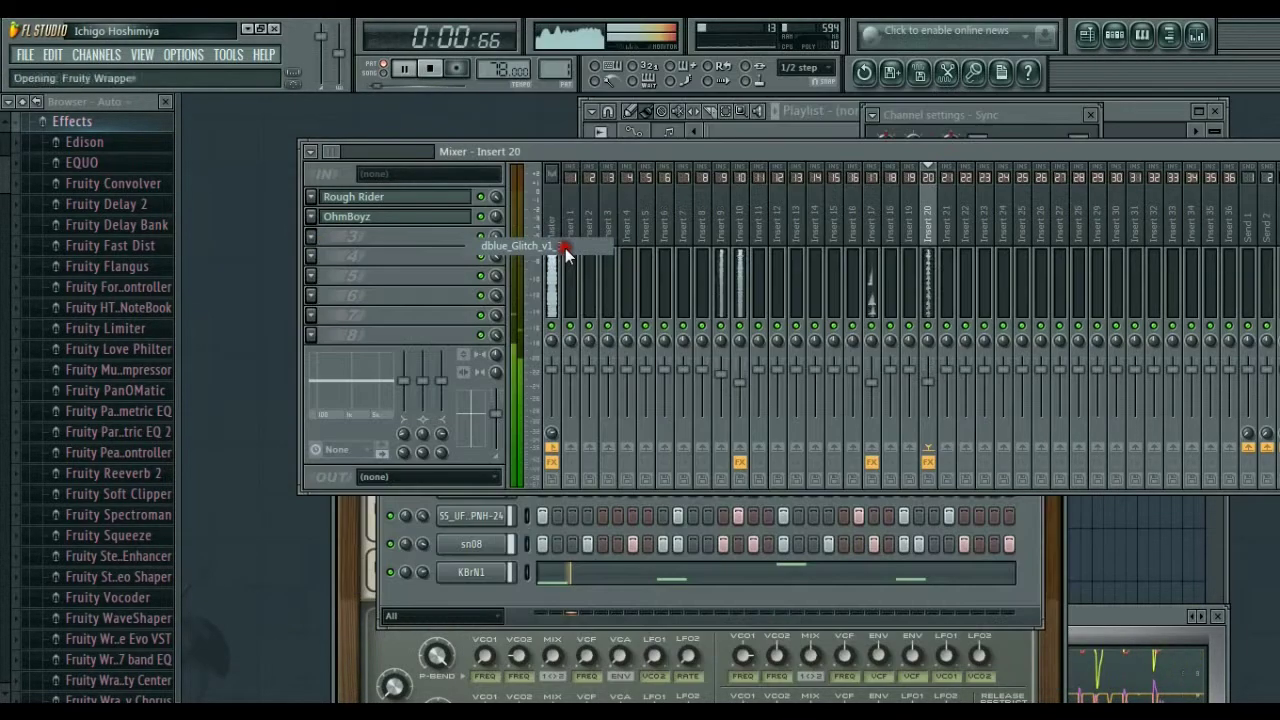
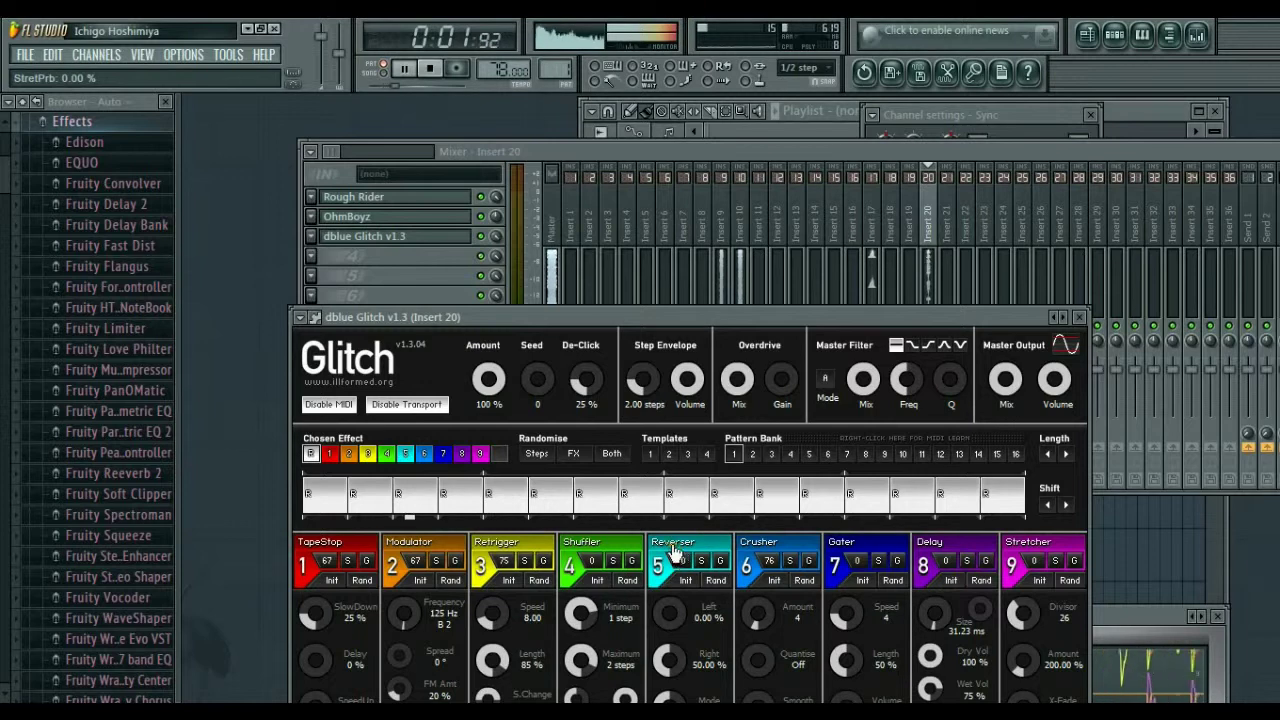
left_click(1075, 317)
left_click_drag(394, 203, 401, 343)
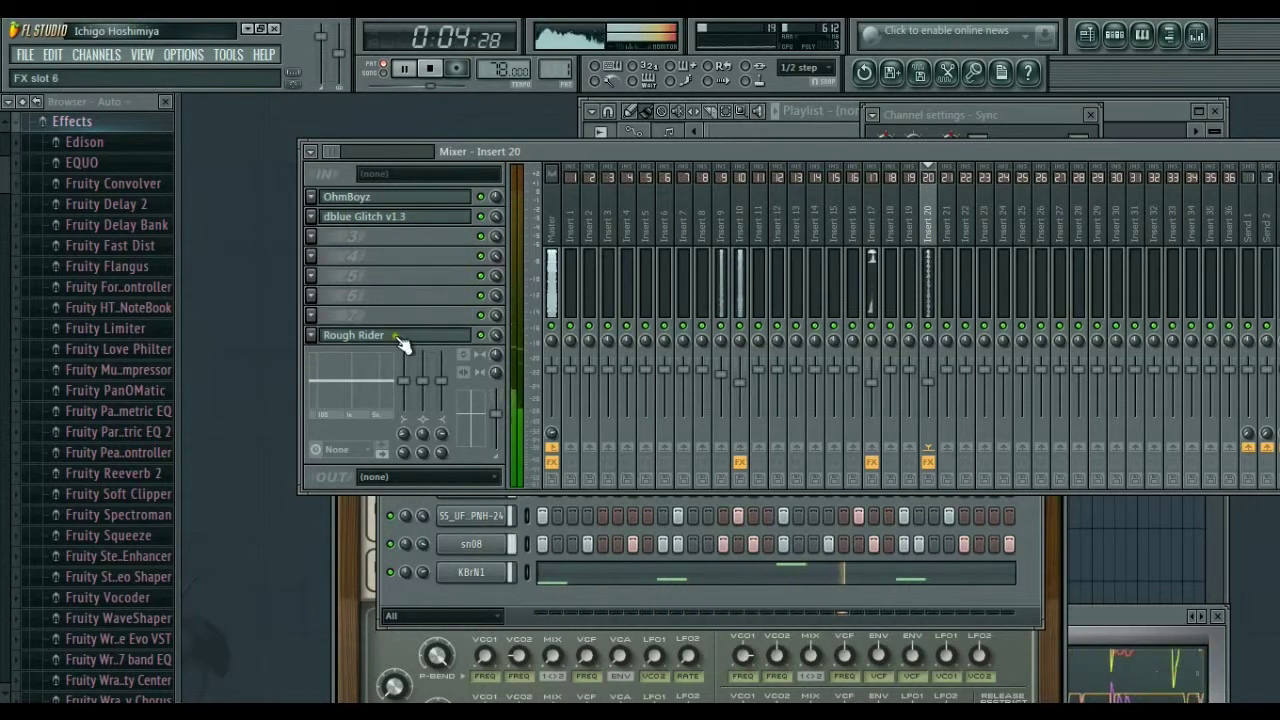
Step: Save the project to the Desktop as Main Idea
left_click(22, 56)
left_click(66, 150)
left_click(66, 148)
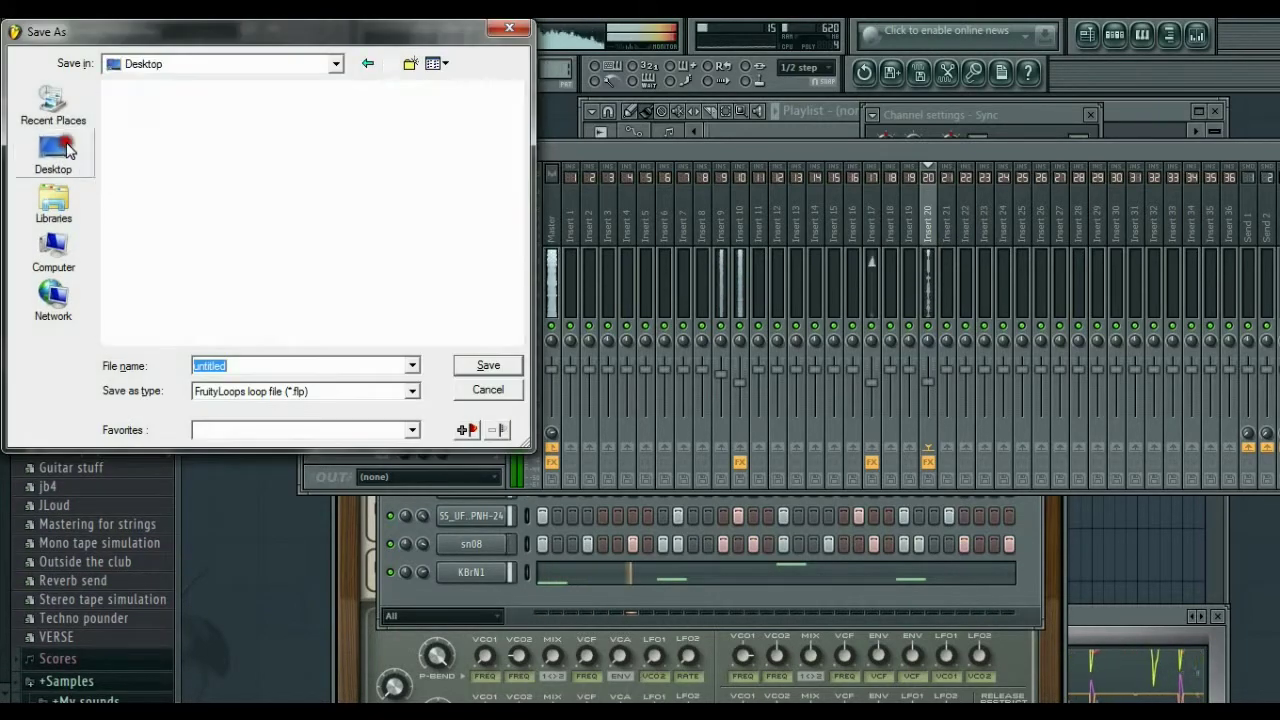
left_click(242, 367)
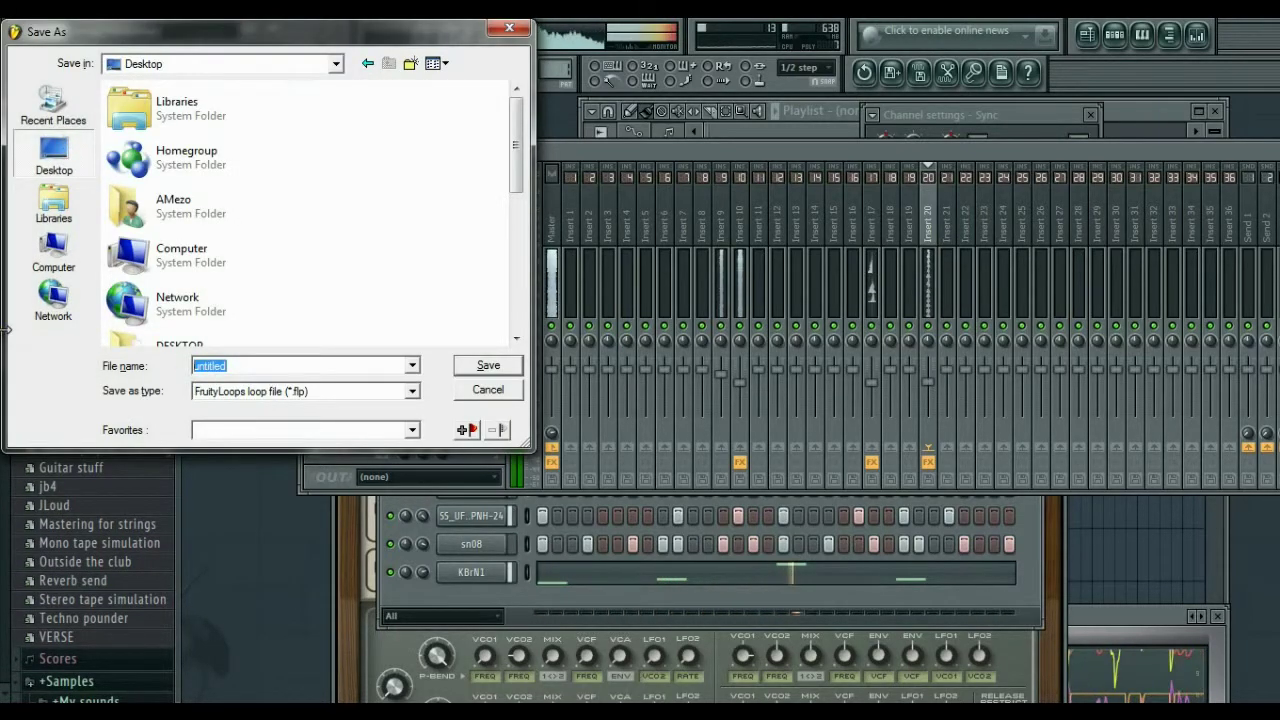
type("Main Idea")
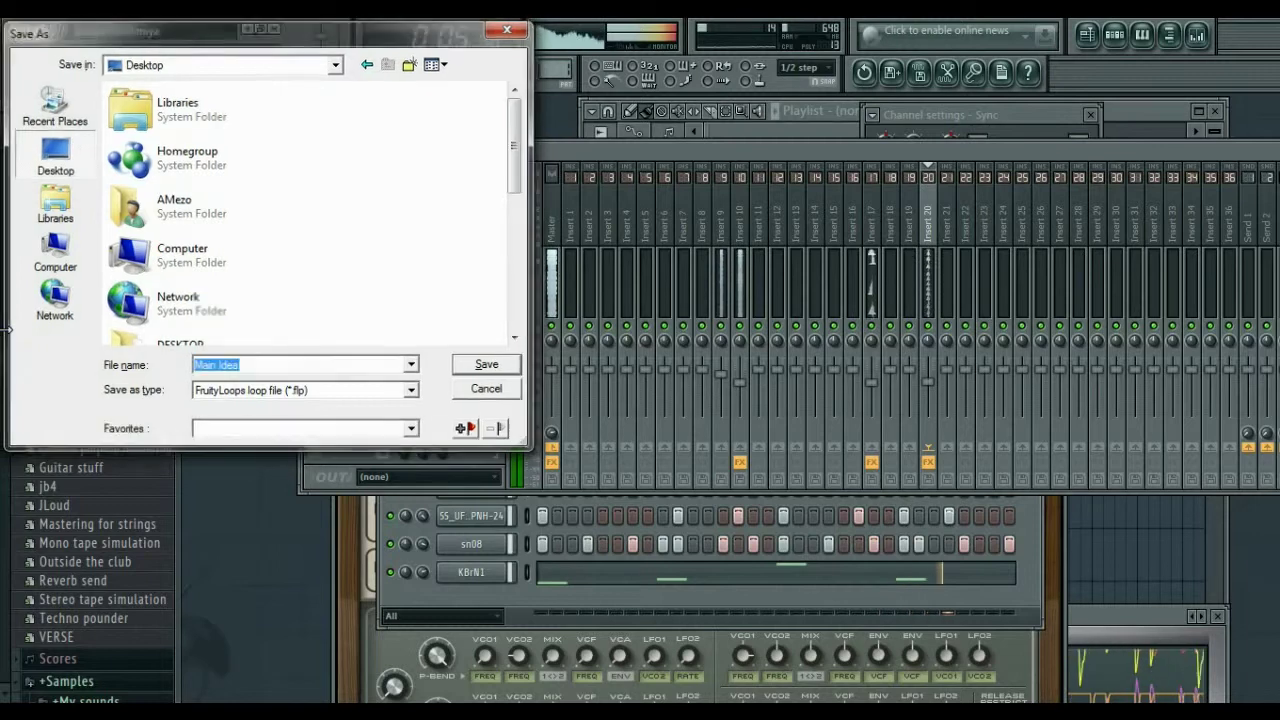
key("Return")
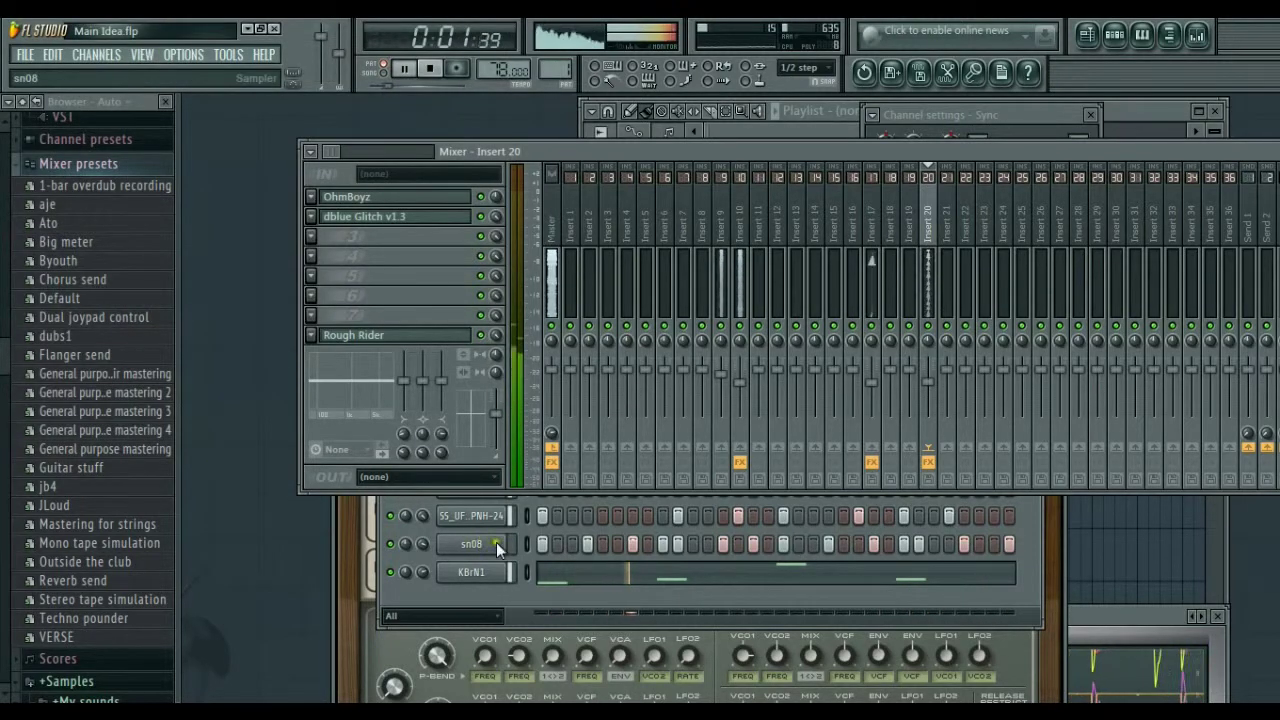
Step: Apply quick legato to all KBrN1 piano roll notes and extend the last F#3 note to the end of the bar
left_click(482, 591)
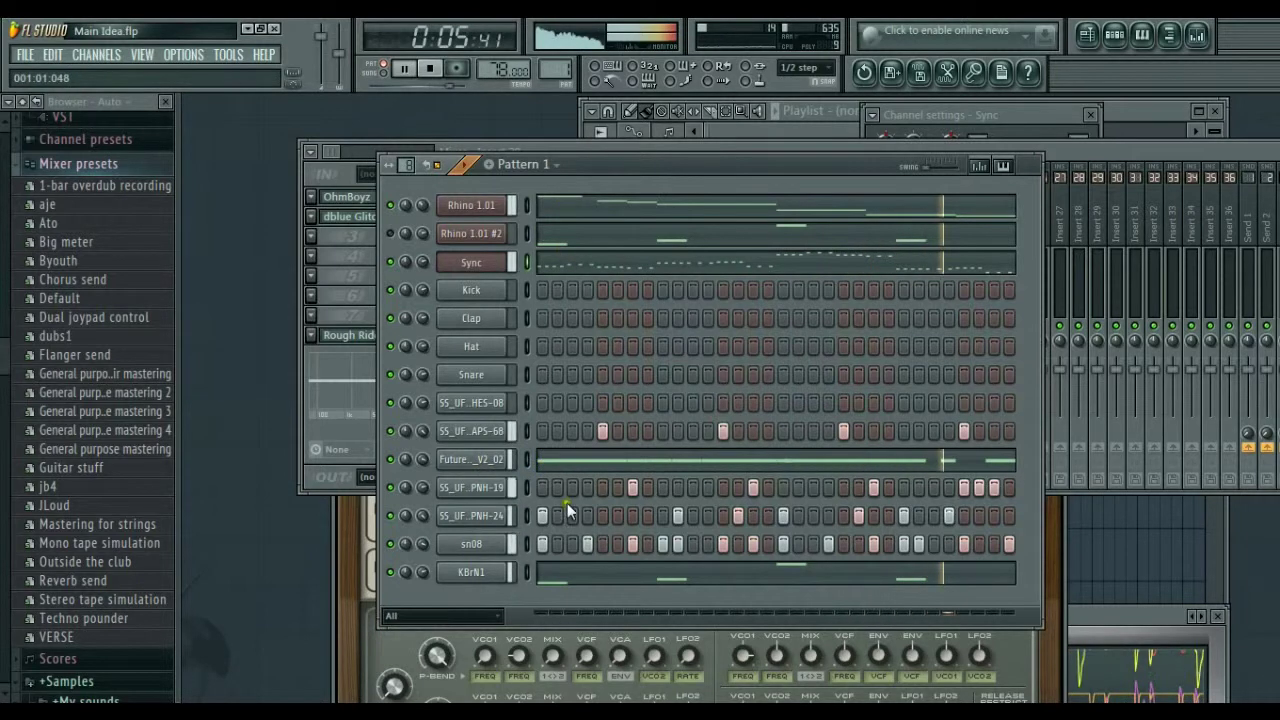
left_click(572, 583)
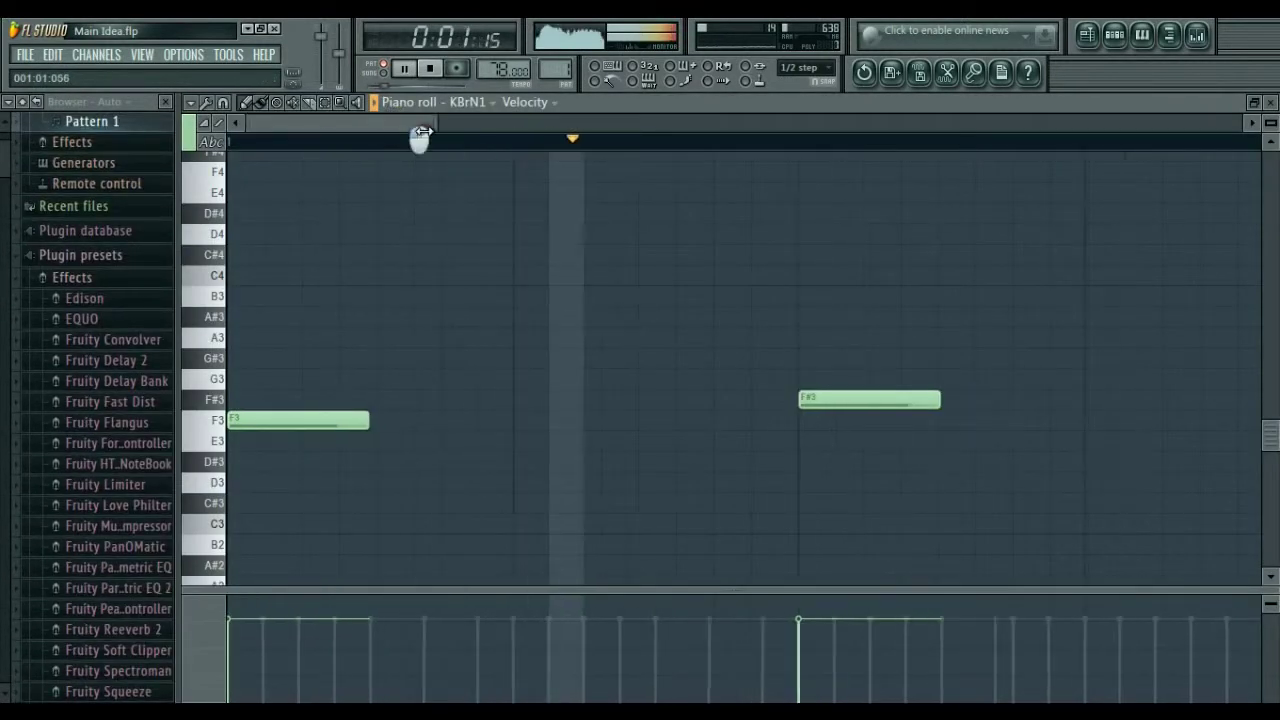
key("ctrl+a")
key("ctrl+l")
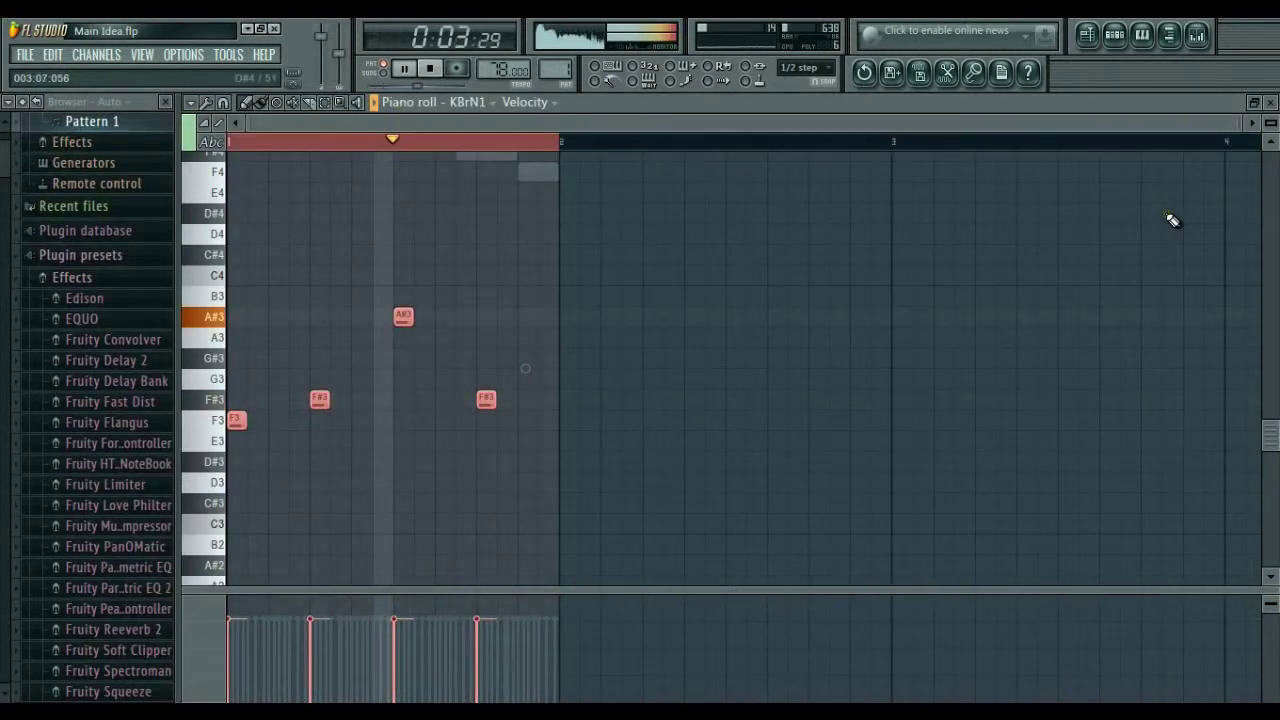
key("ctrl+d")
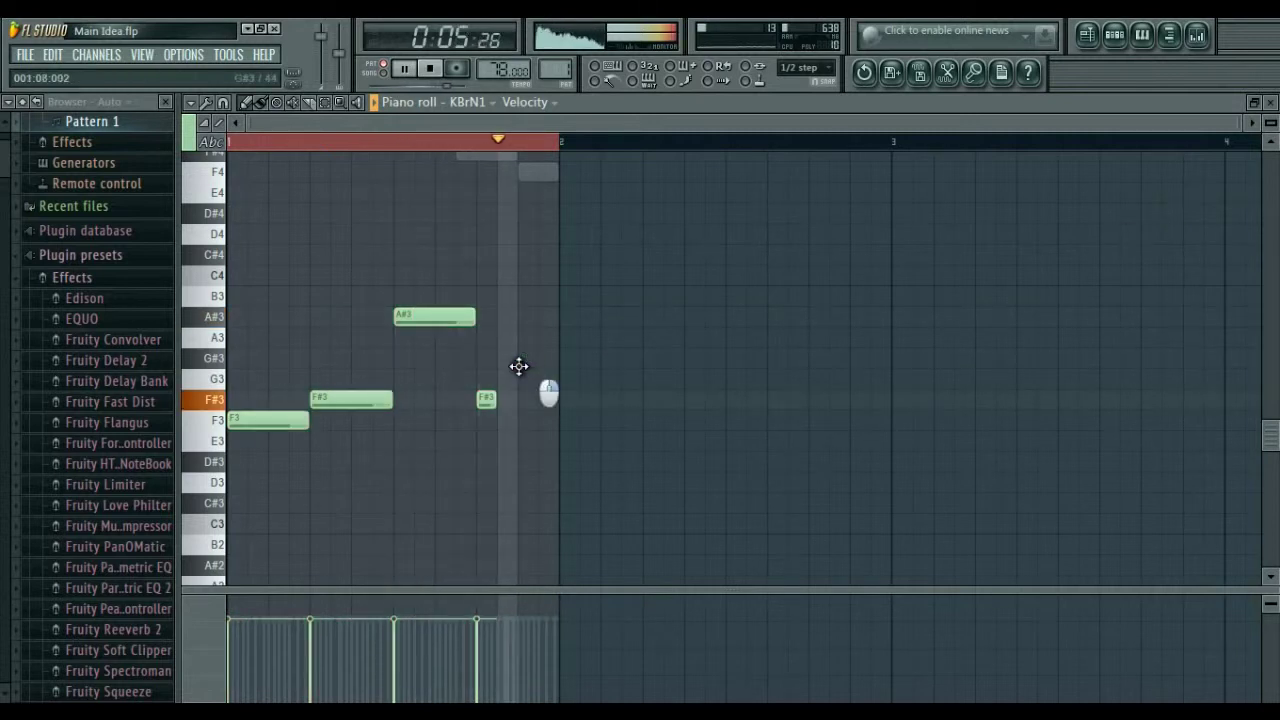
left_click(463, 320)
right_click(484, 405)
left_click(487, 401)
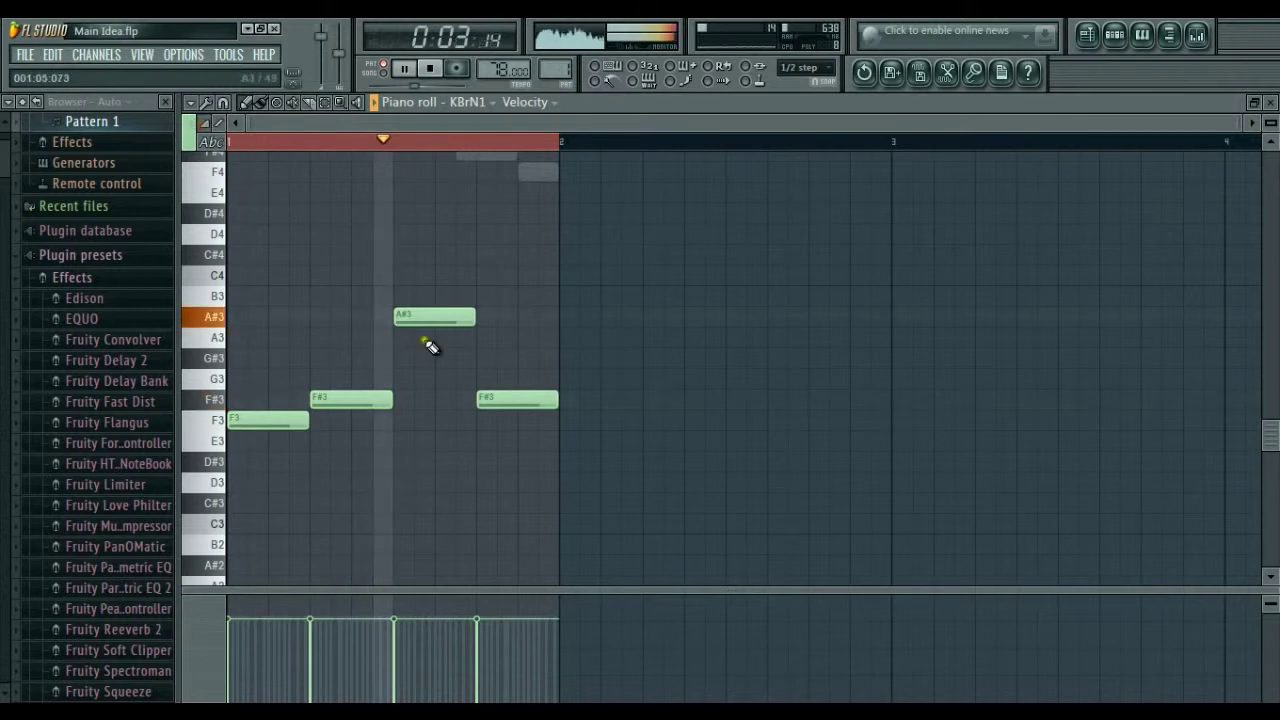
Step: Add four one-step A#2 notes to the KBrN1 piano roll, one under the second half of each existing note
left_click(518, 566)
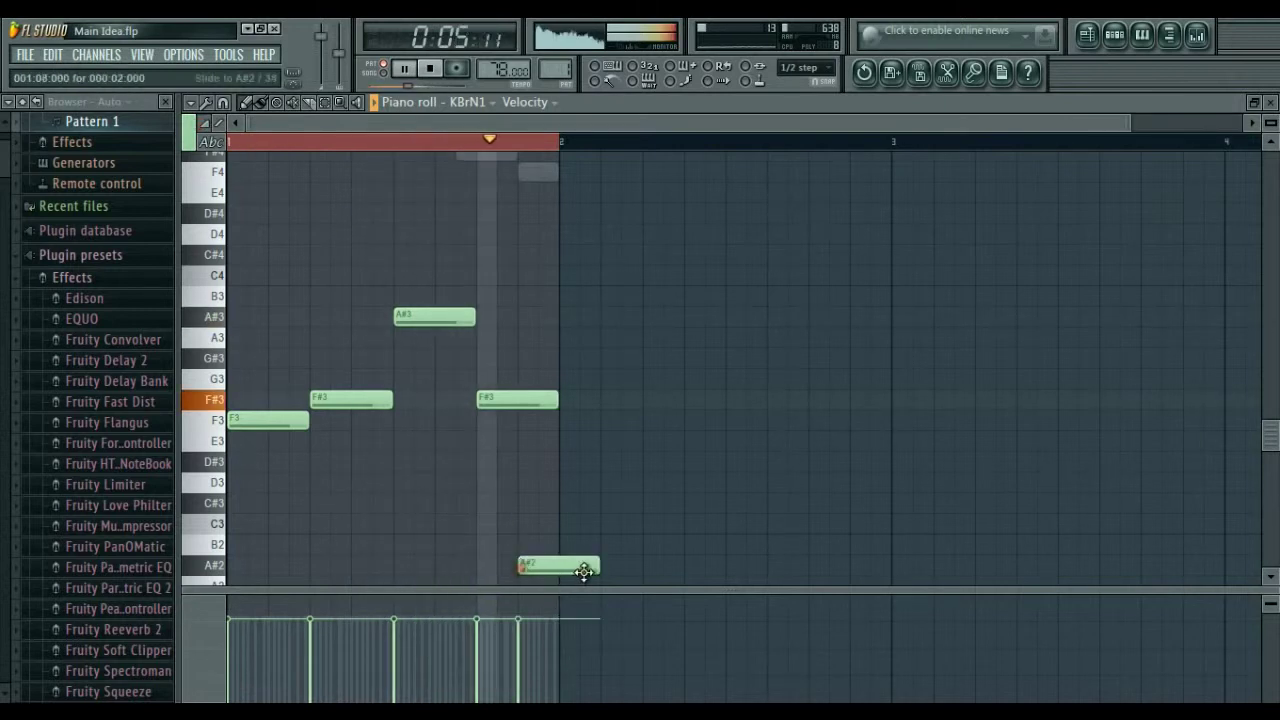
left_click_drag(597, 573, 558, 573)
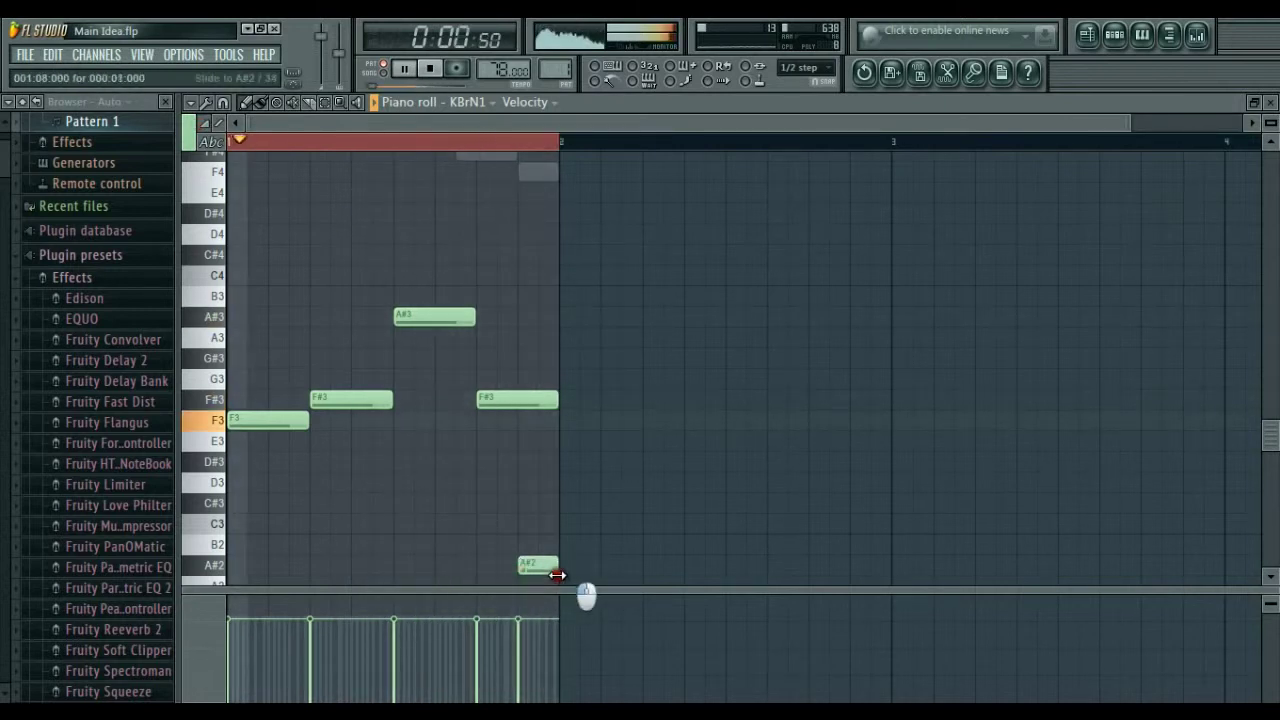
left_click(440, 544)
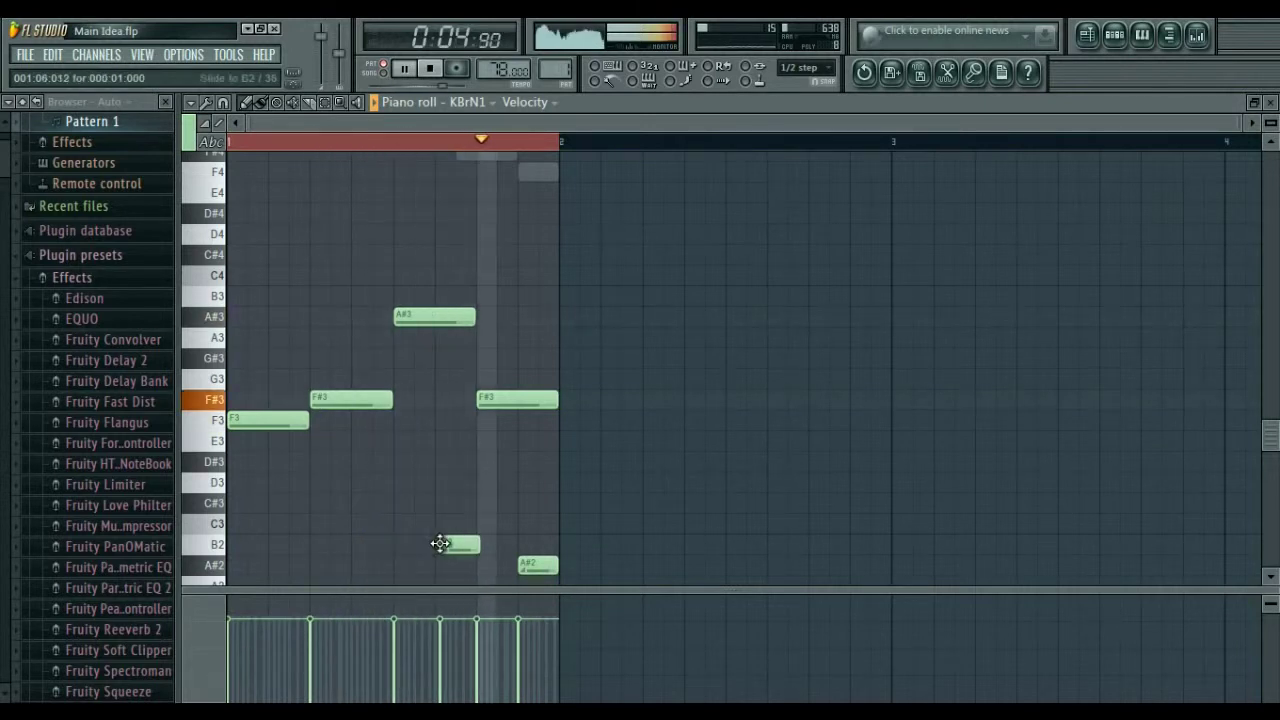
left_click_drag(451, 547, 449, 566)
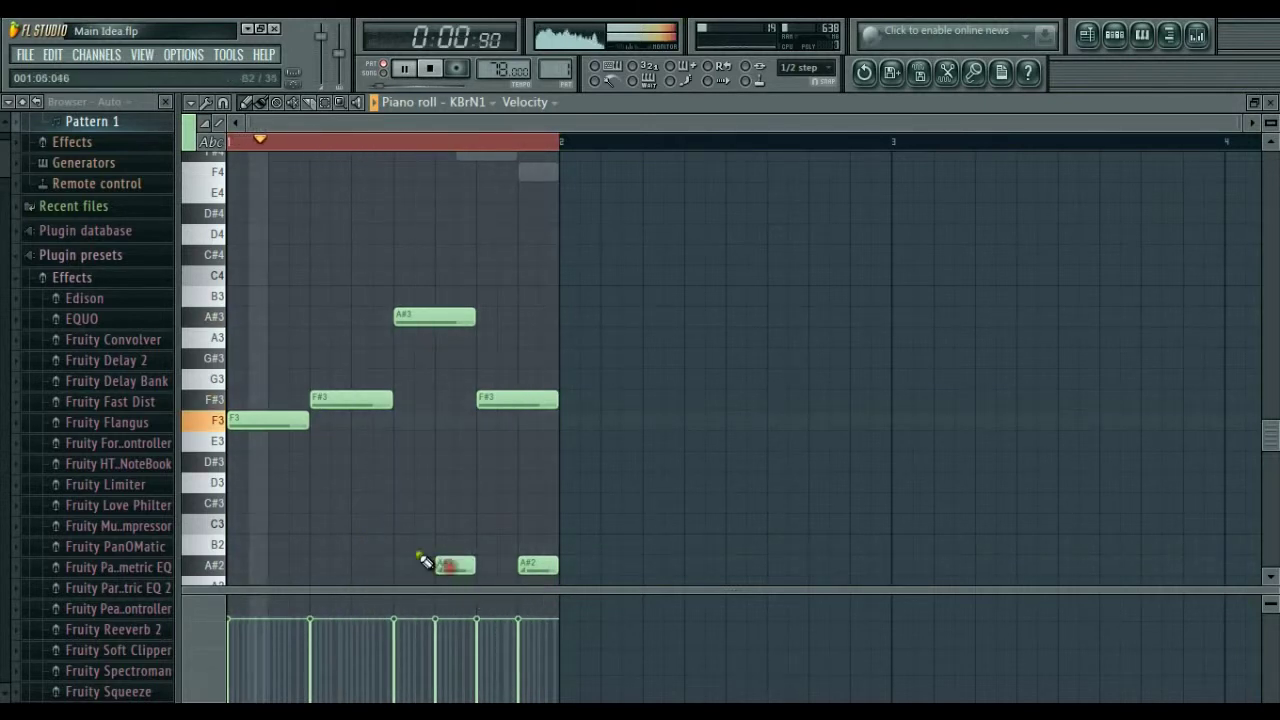
left_click(362, 565)
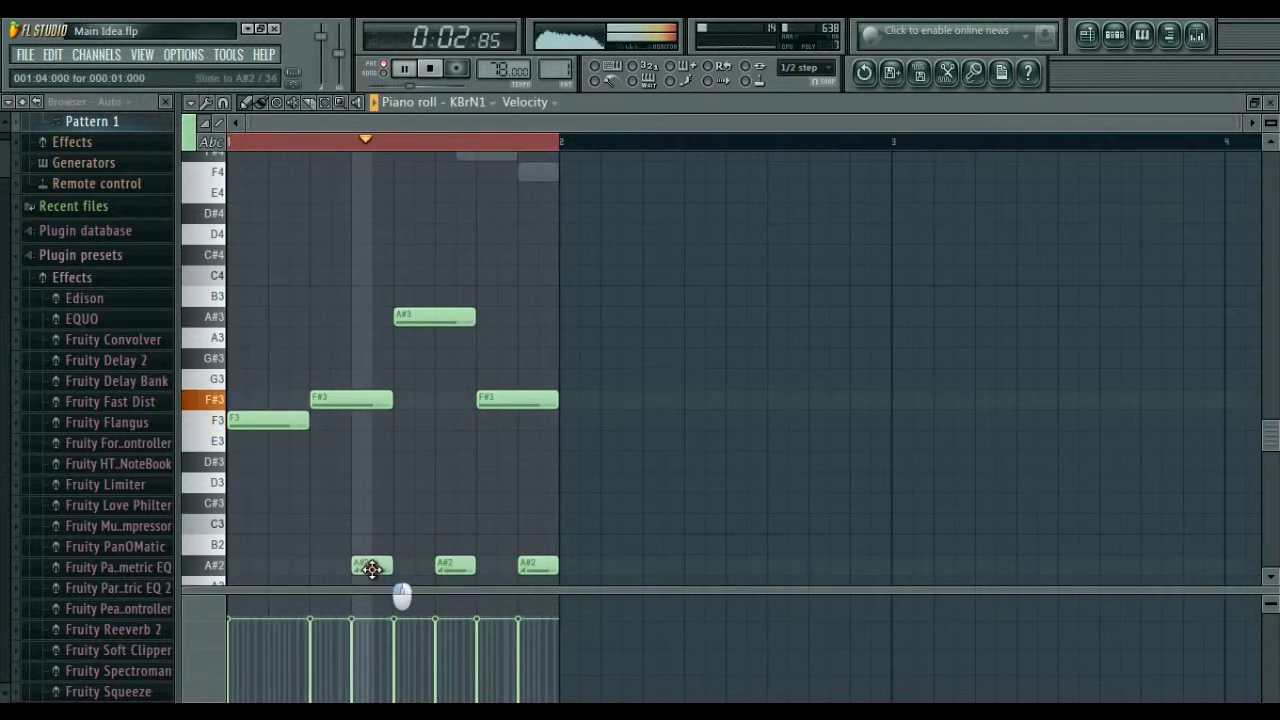
left_click(288, 565)
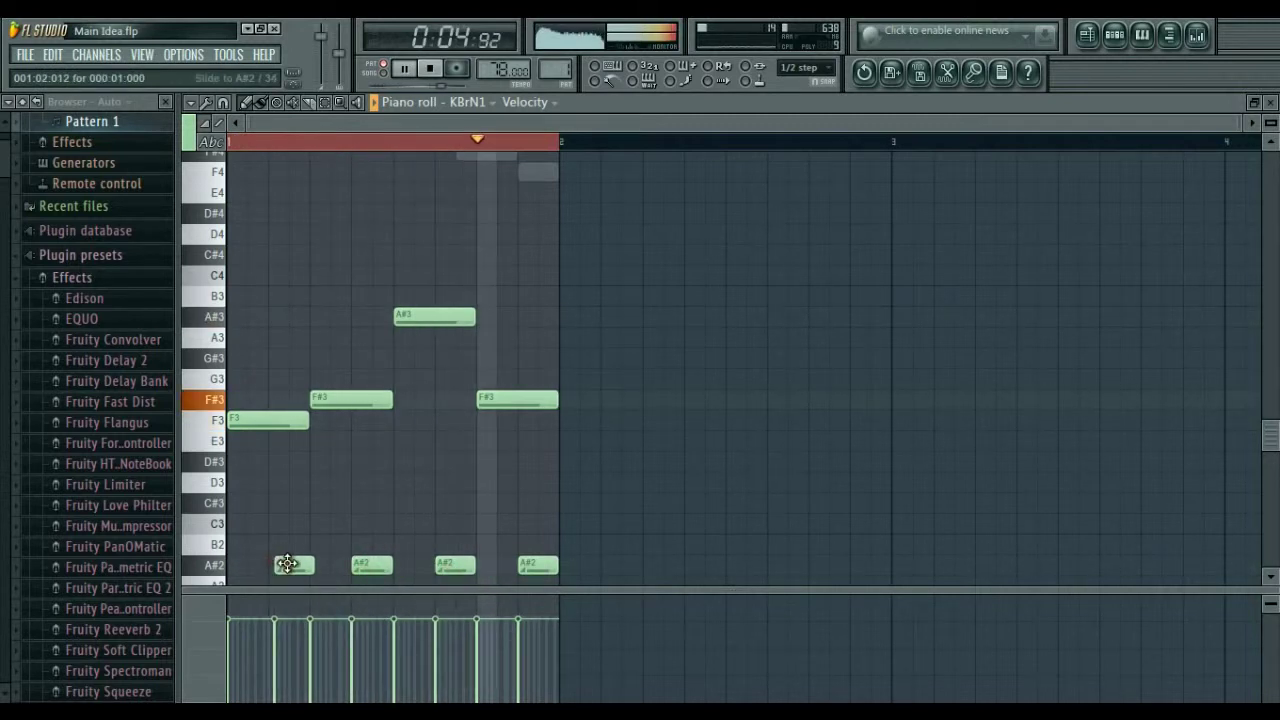
left_click_drag(288, 563, 281, 563)
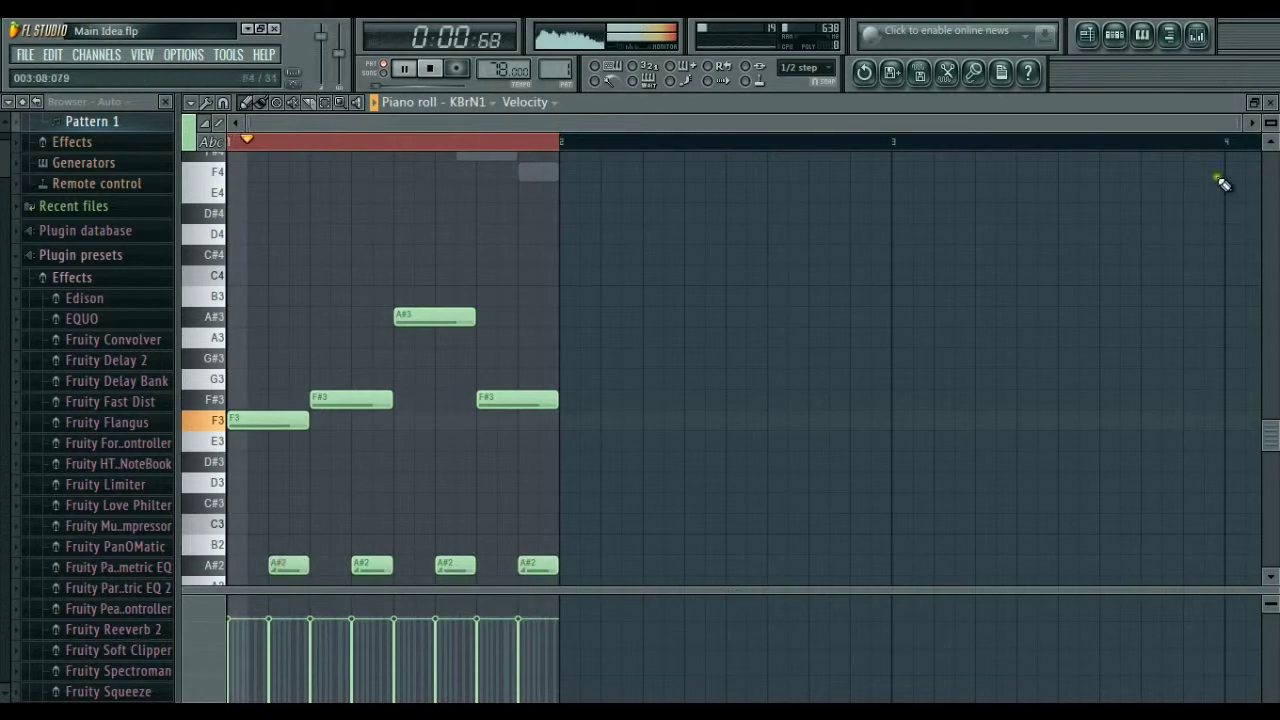
left_click(1270, 102)
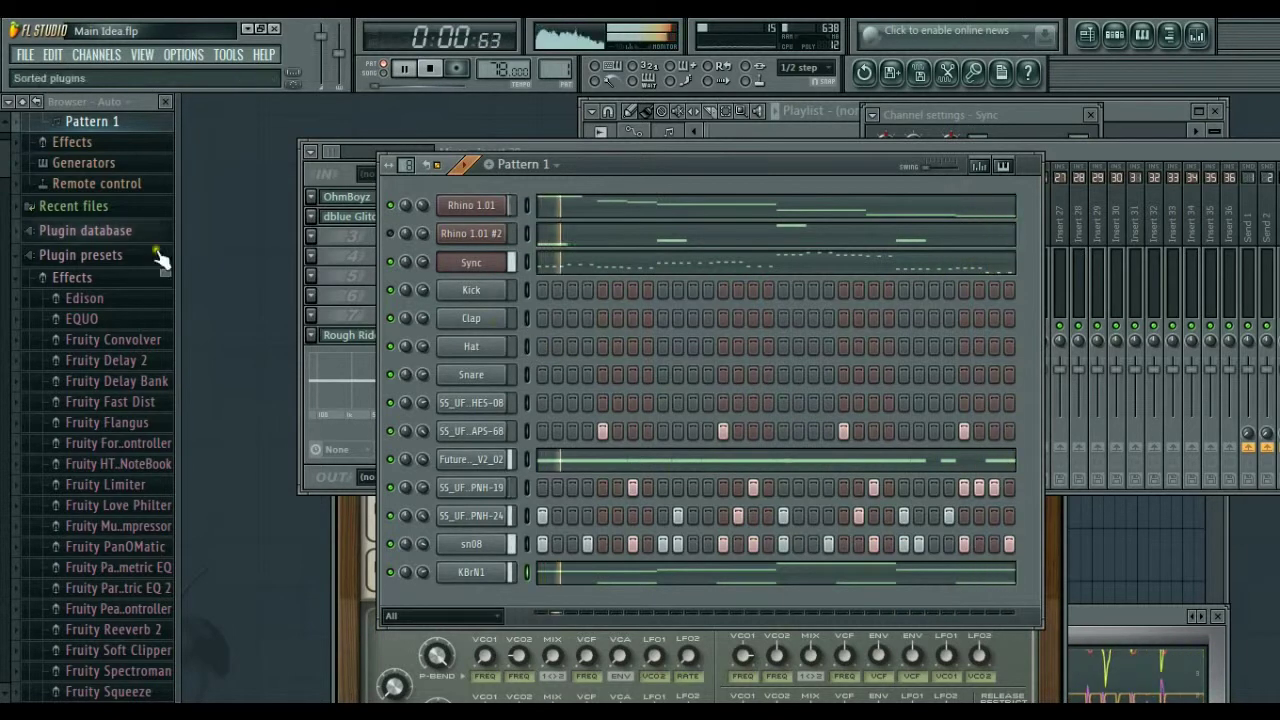
Step: Collapse the browser tree and open the RawXHh hi-hat folder of the Rawcutz pack in My sounds, Samples 2014
left_click(29, 117)
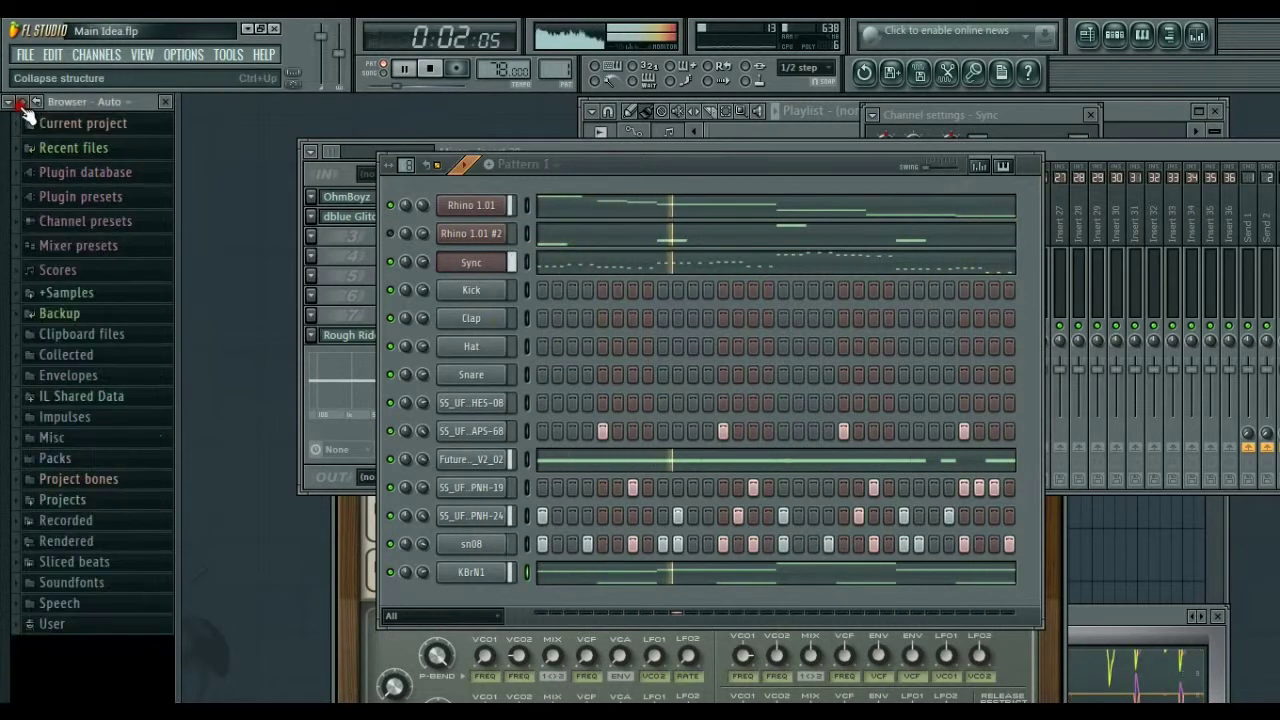
left_click(80, 292)
left_click(78, 314)
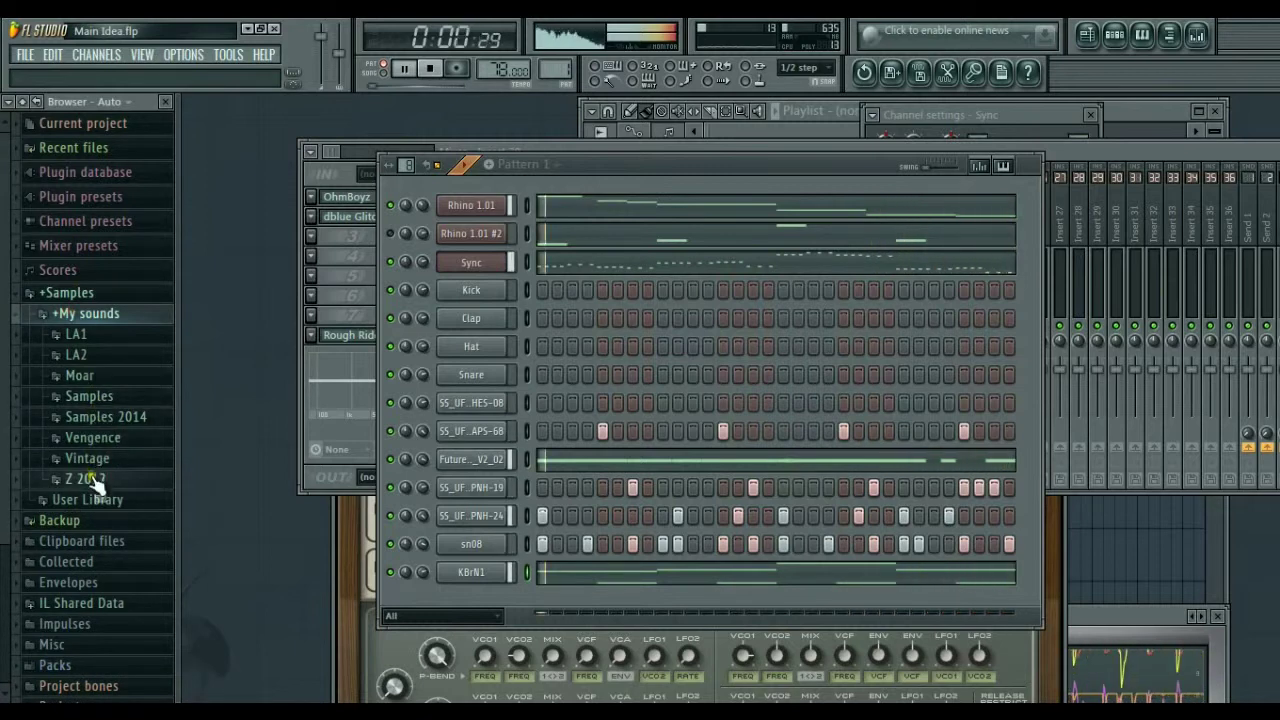
left_click(110, 417)
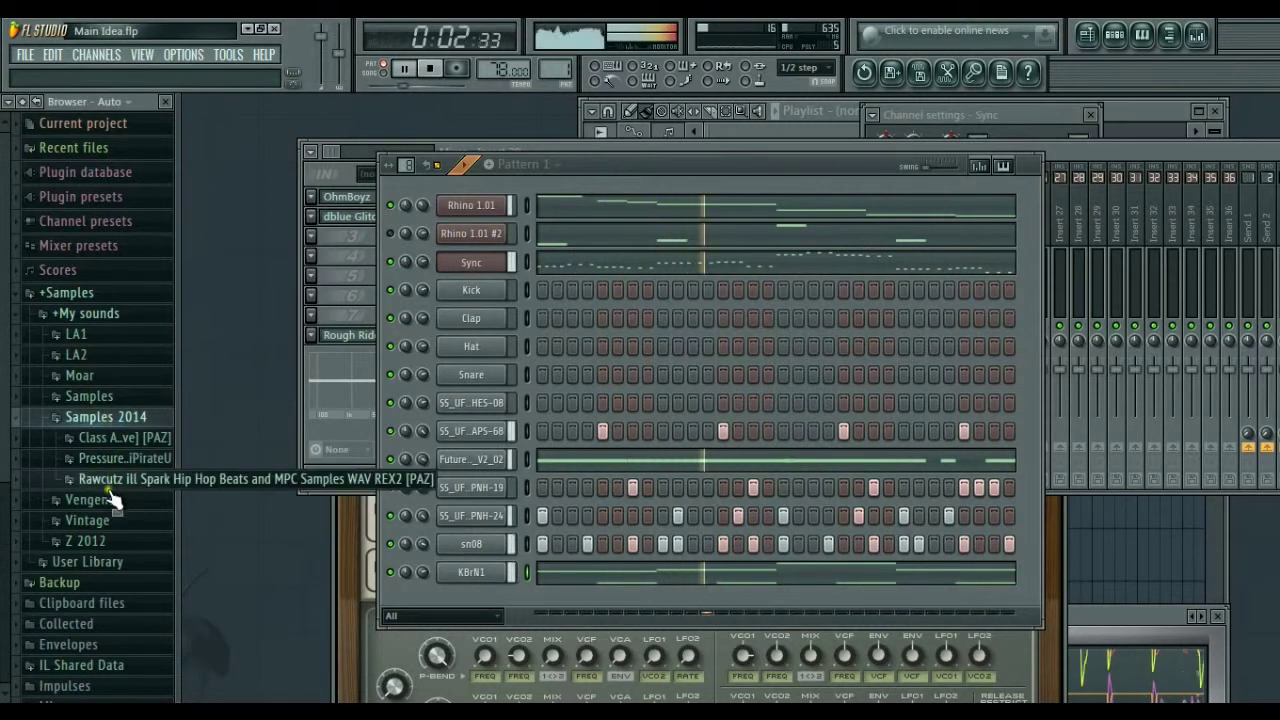
left_click(110, 486)
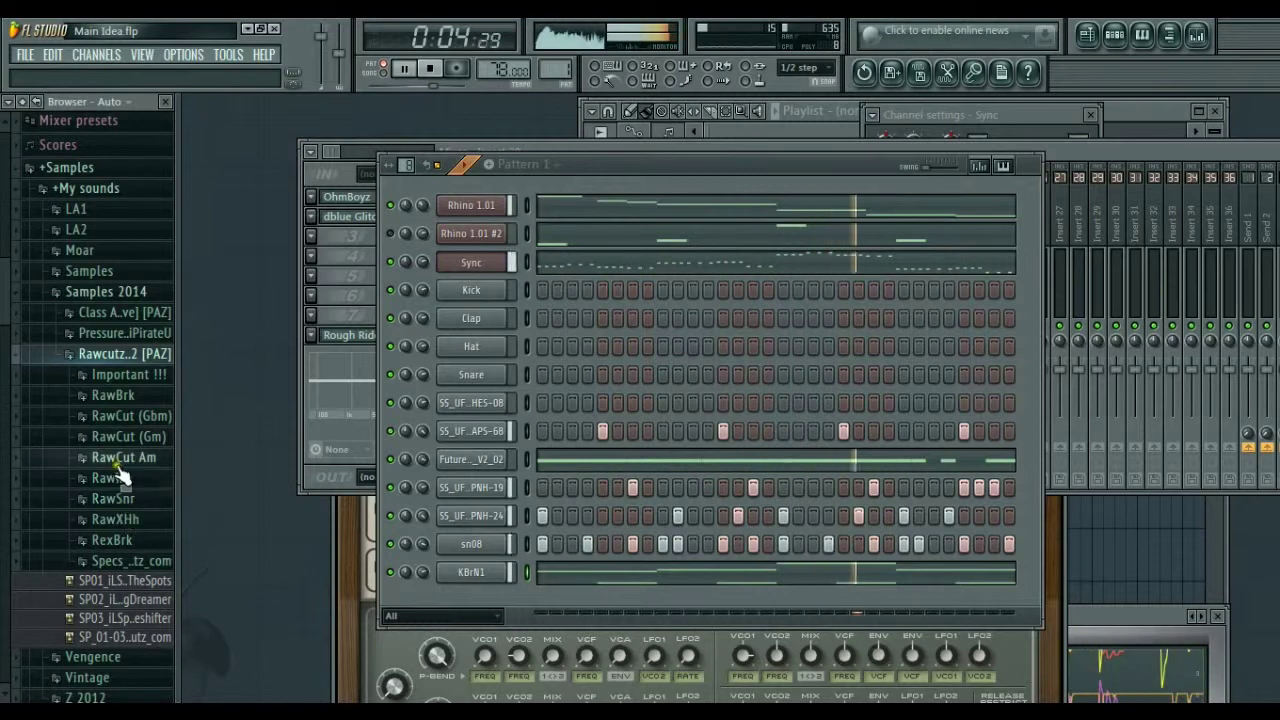
left_click(116, 520)
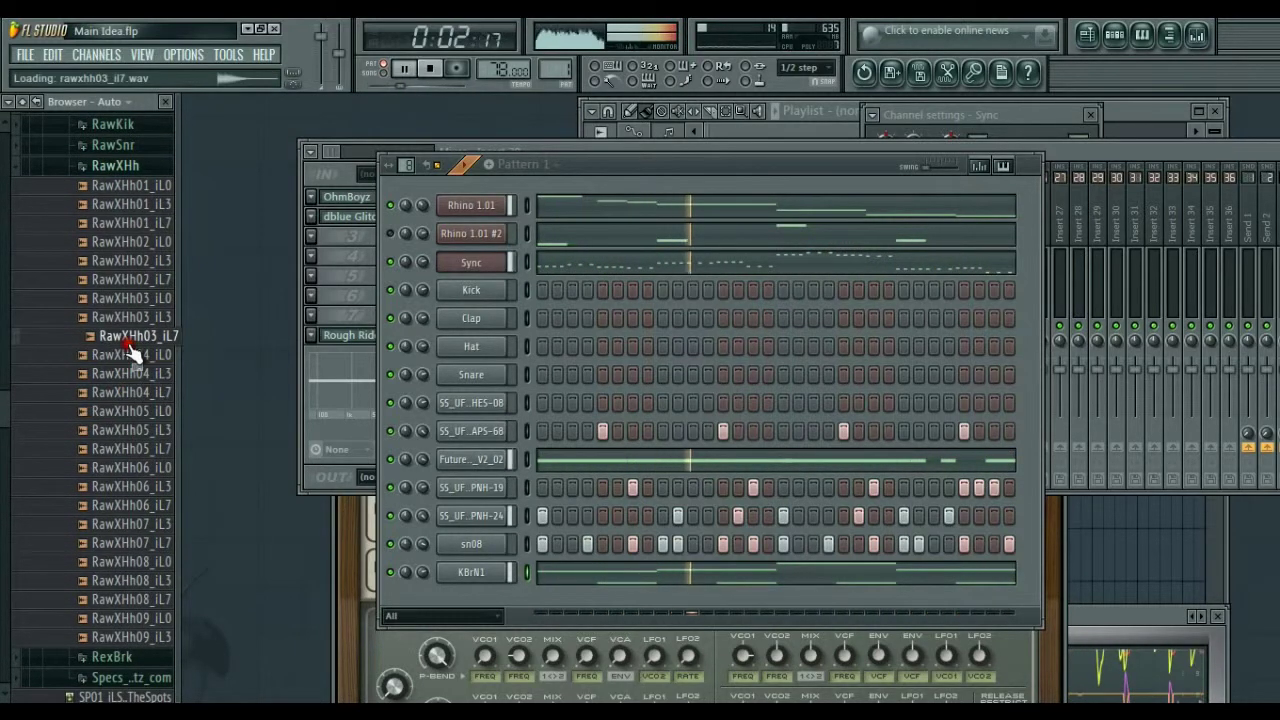
Step: Preview a few RawXHh hi-hats, then add RawXHh02_iL3 as a new channel with all its steps filled
left_click(124, 280)
left_click(133, 244)
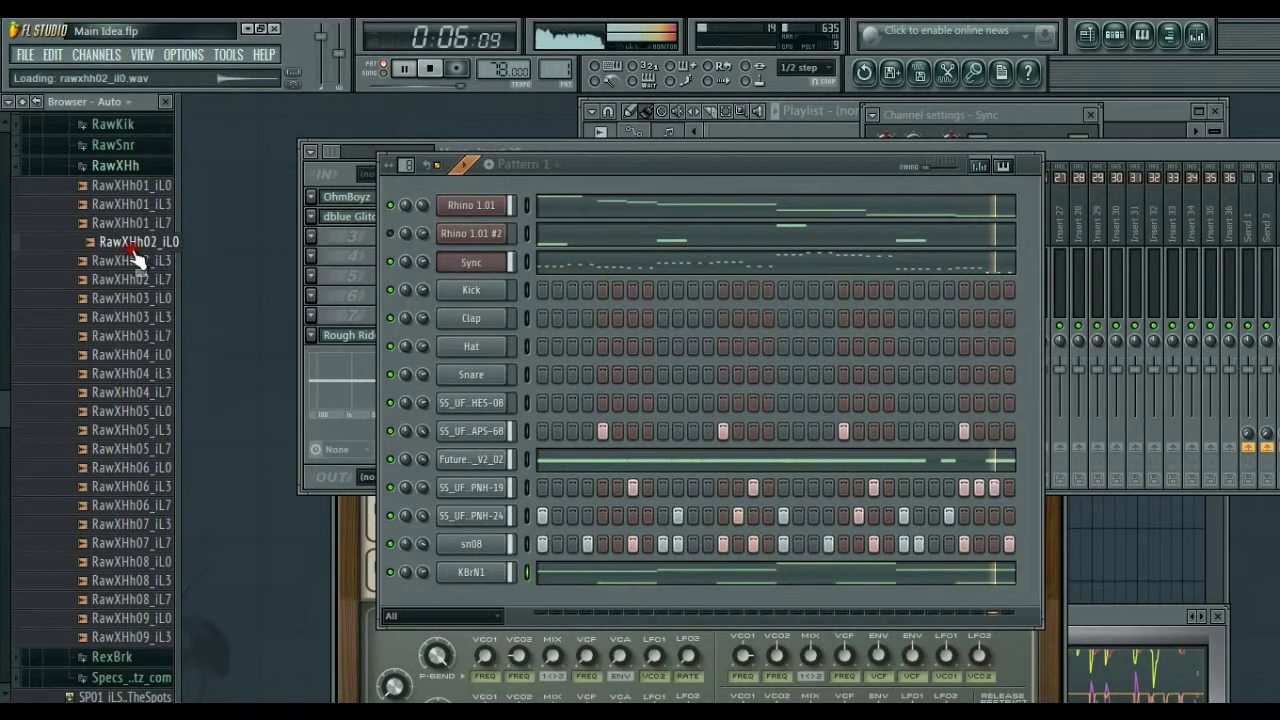
left_click_drag(143, 266, 1010, 600)
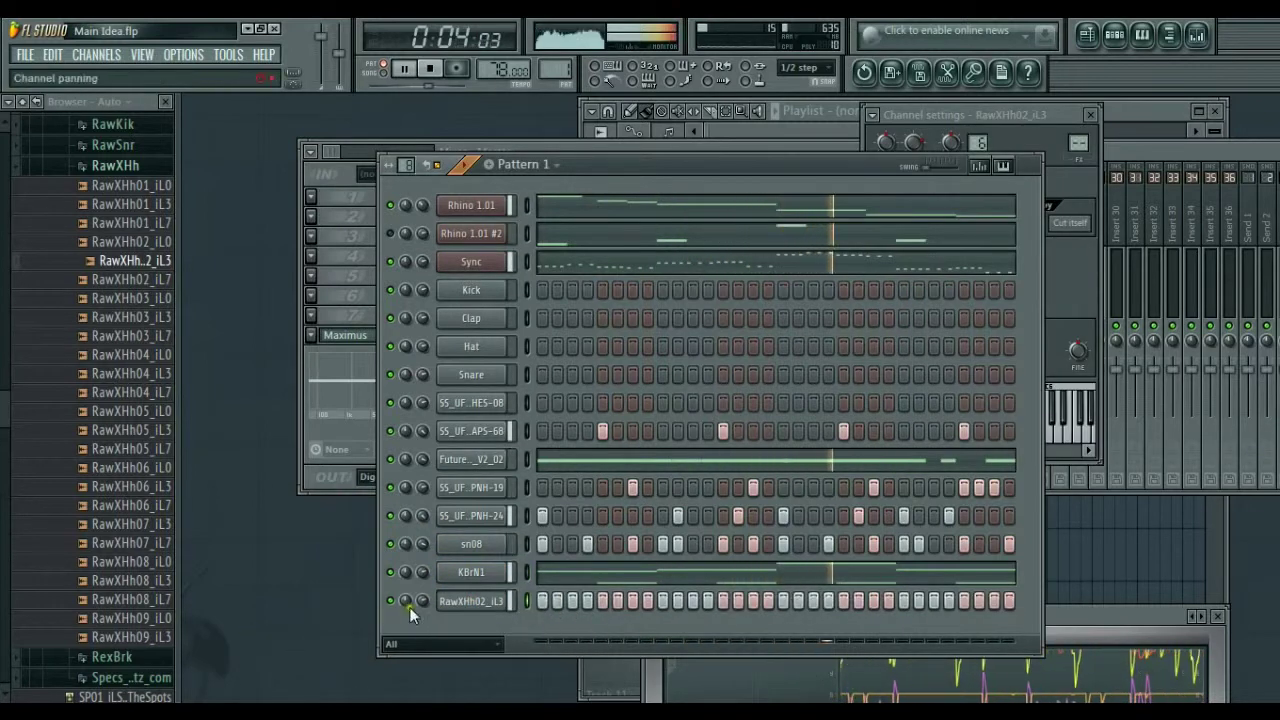
Step: Clear the RawXHh02_iL3 channel's steps and place hits on steps 3, 7, 11, 15, 19, 23, 27 and 31
mouse_move(418, 596)
left_mouse_down()
mouse_move(418, 575)
mouse_move(420, 590)
left_mouse_up()
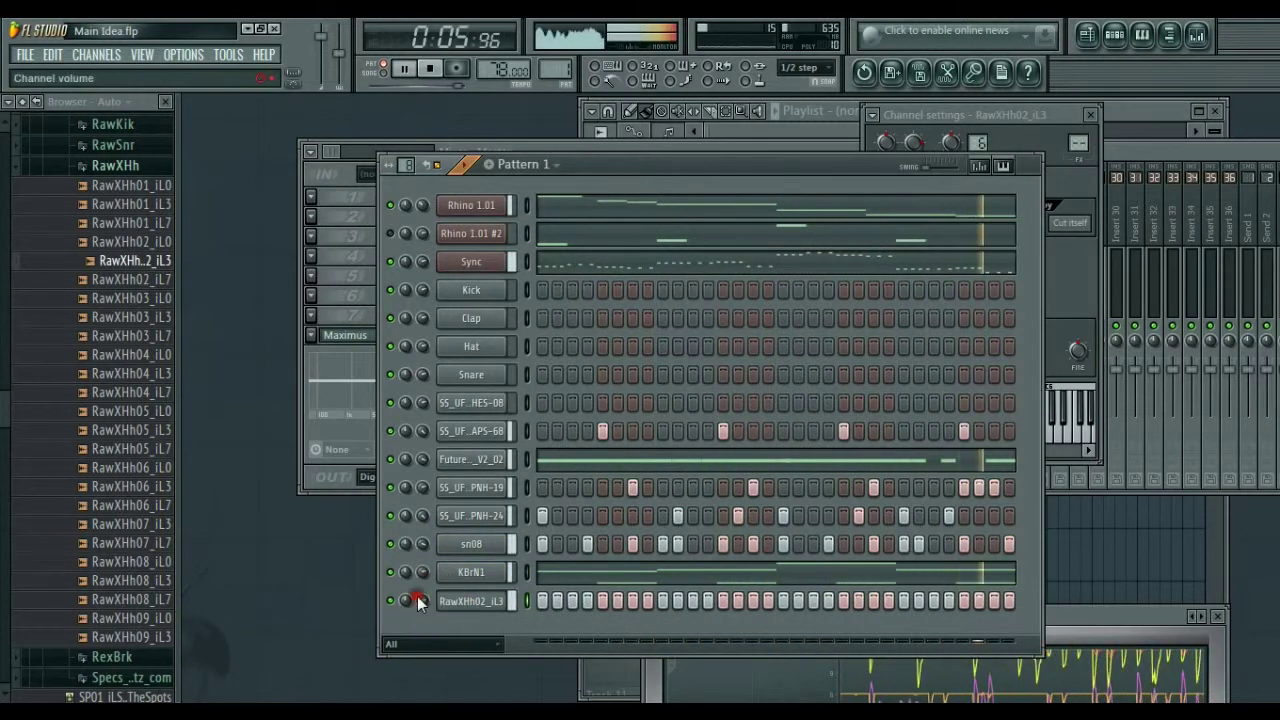
left_click_drag(539, 593, 1018, 600)
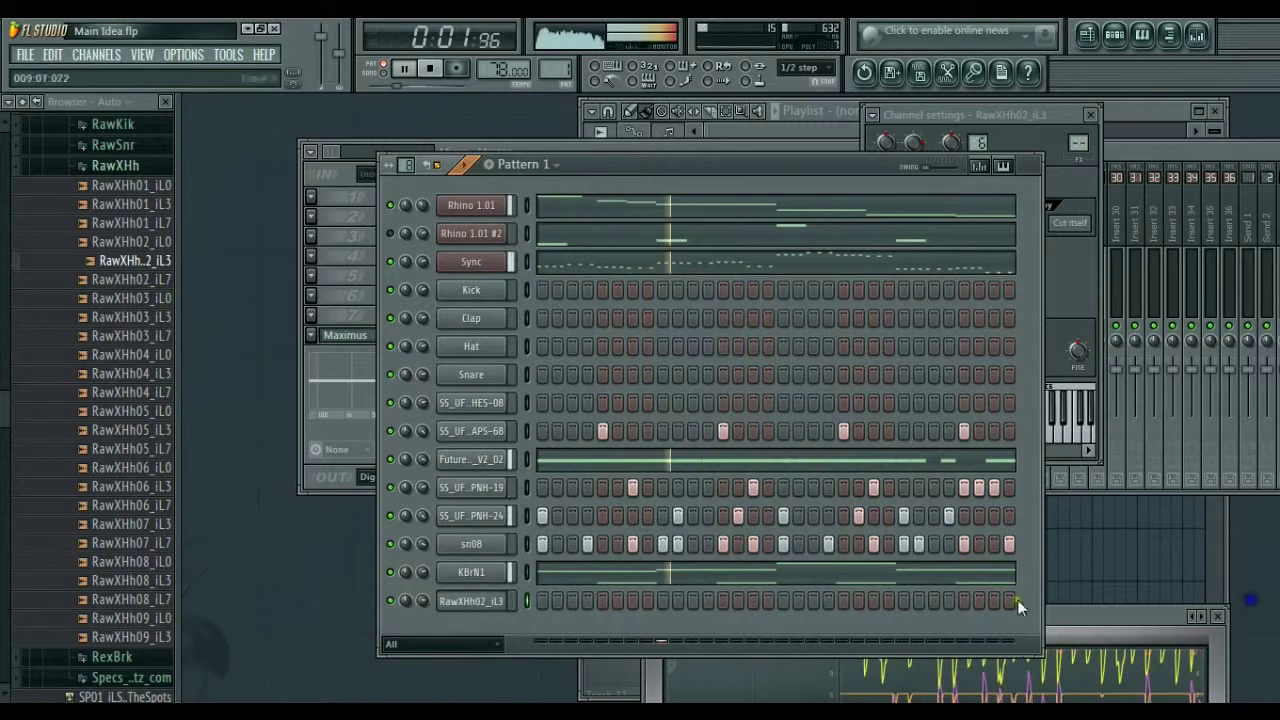
left_click(572, 600)
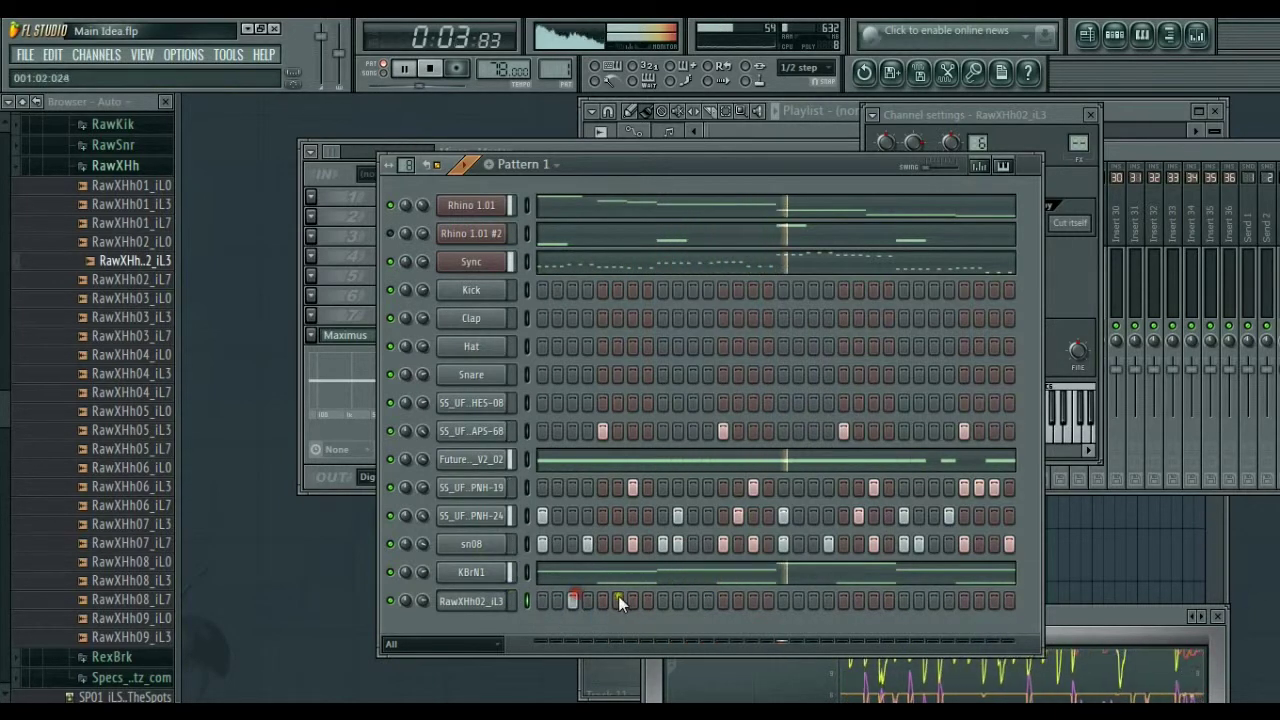
left_click(632, 600)
left_click(692, 600)
left_click(752, 600)
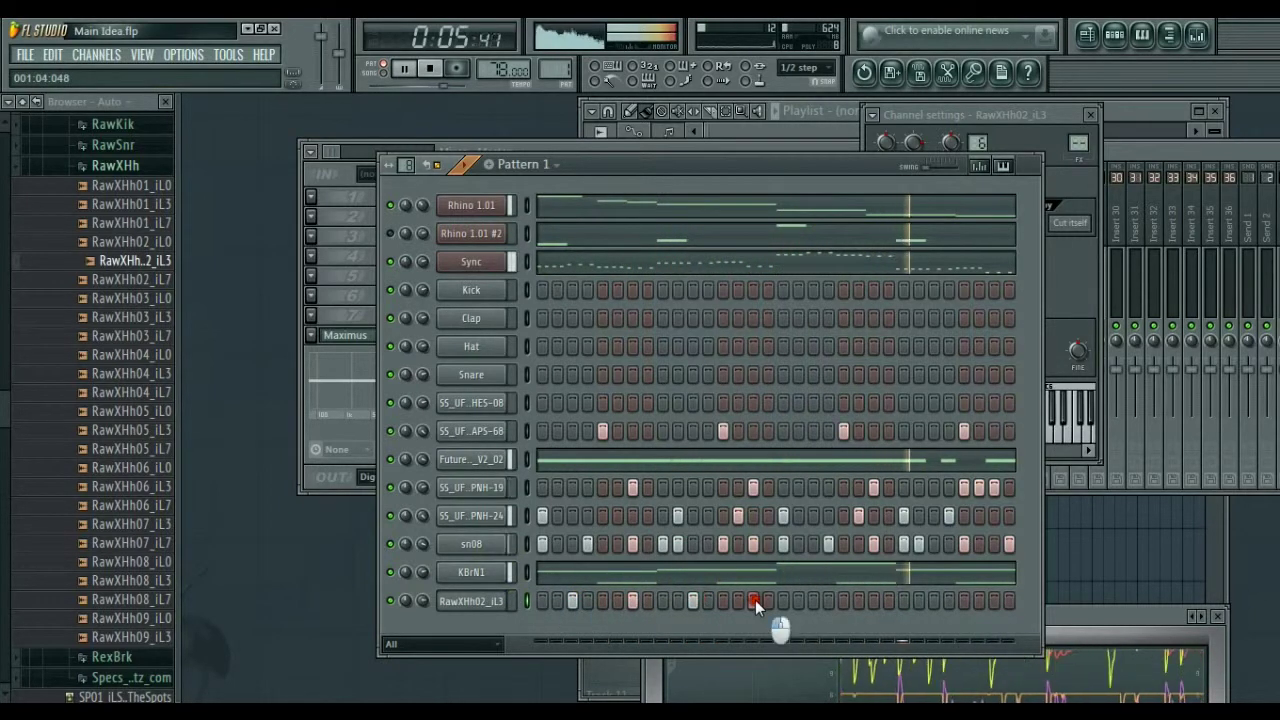
left_click(811, 601)
left_click(872, 601)
left_click(932, 601)
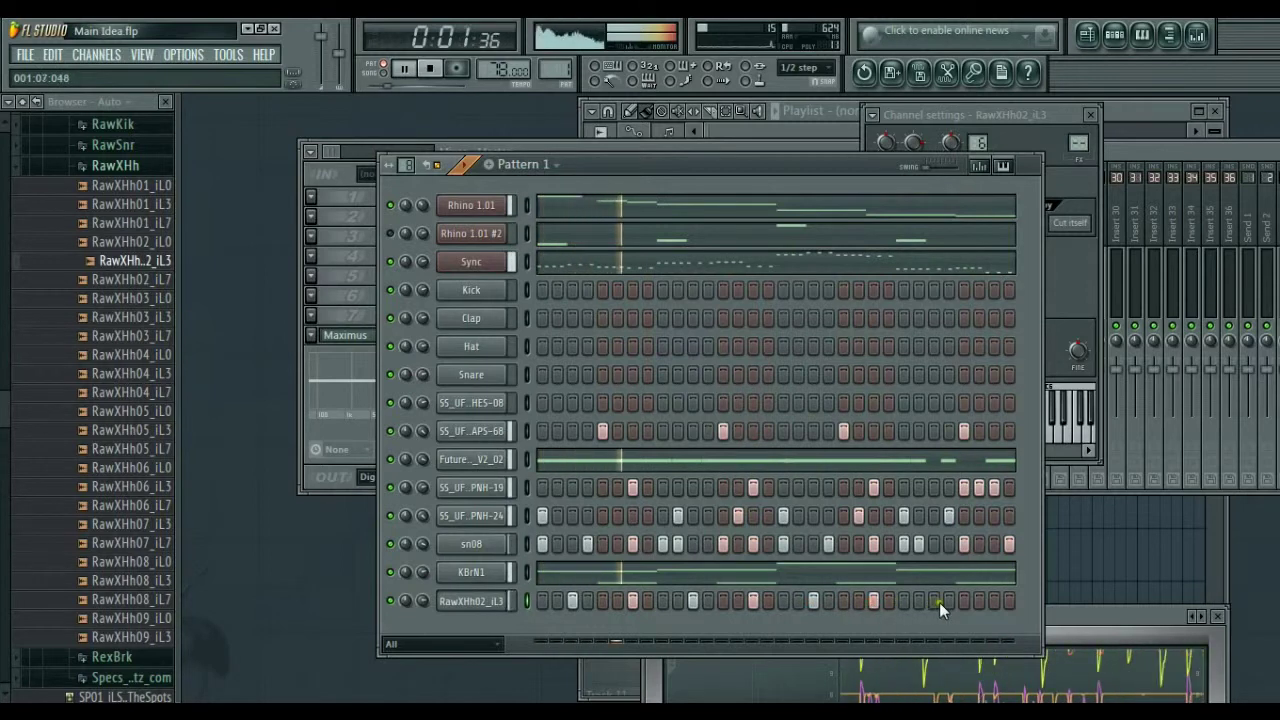
left_click(977, 601)
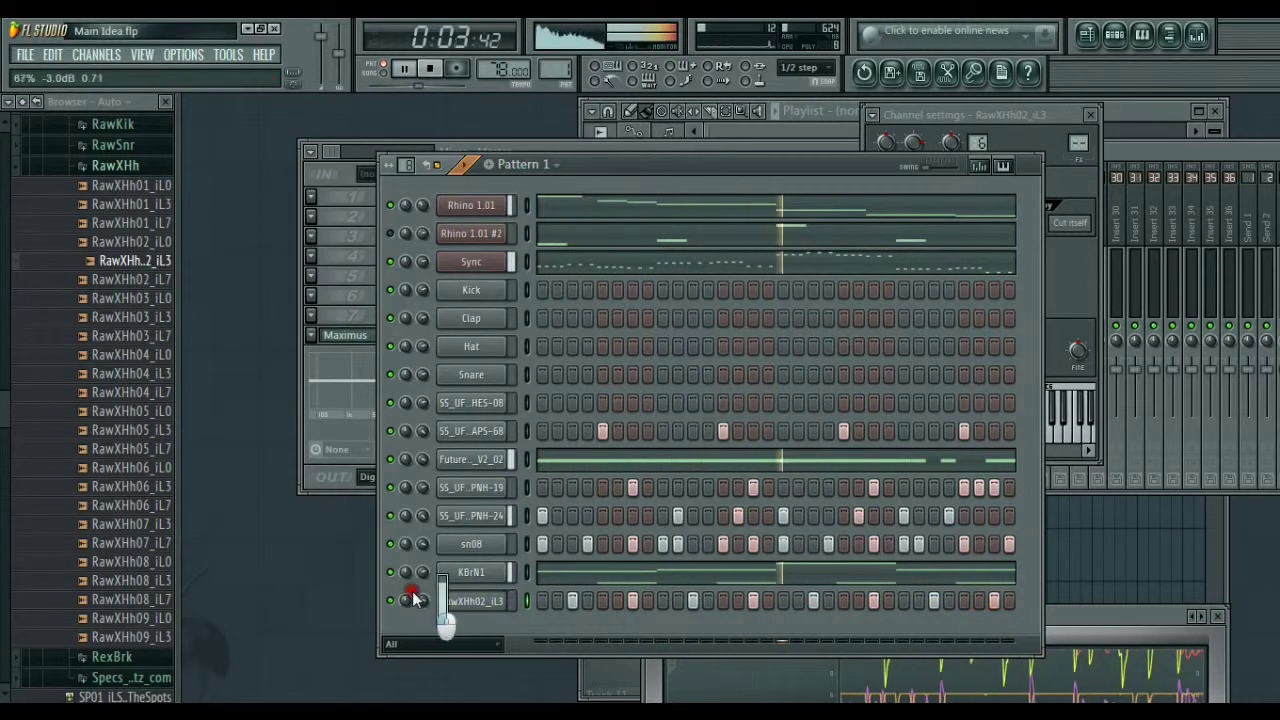
Step: In the RawXHh02_iL3 piano roll, shorten the first C5 note to half a step and add two half-step repeats at the first and fifth notes
right_click(463, 602)
left_click(580, 426)
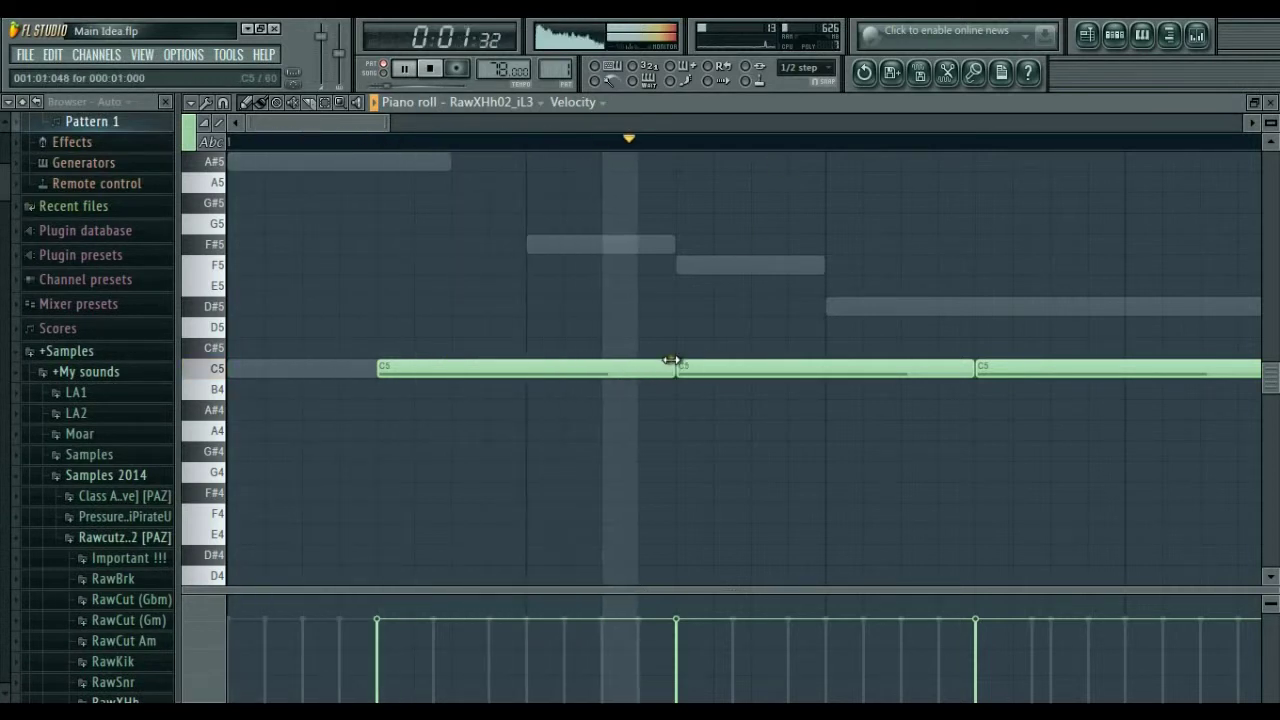
left_click_drag(675, 367, 415, 367)
left_click(415, 369)
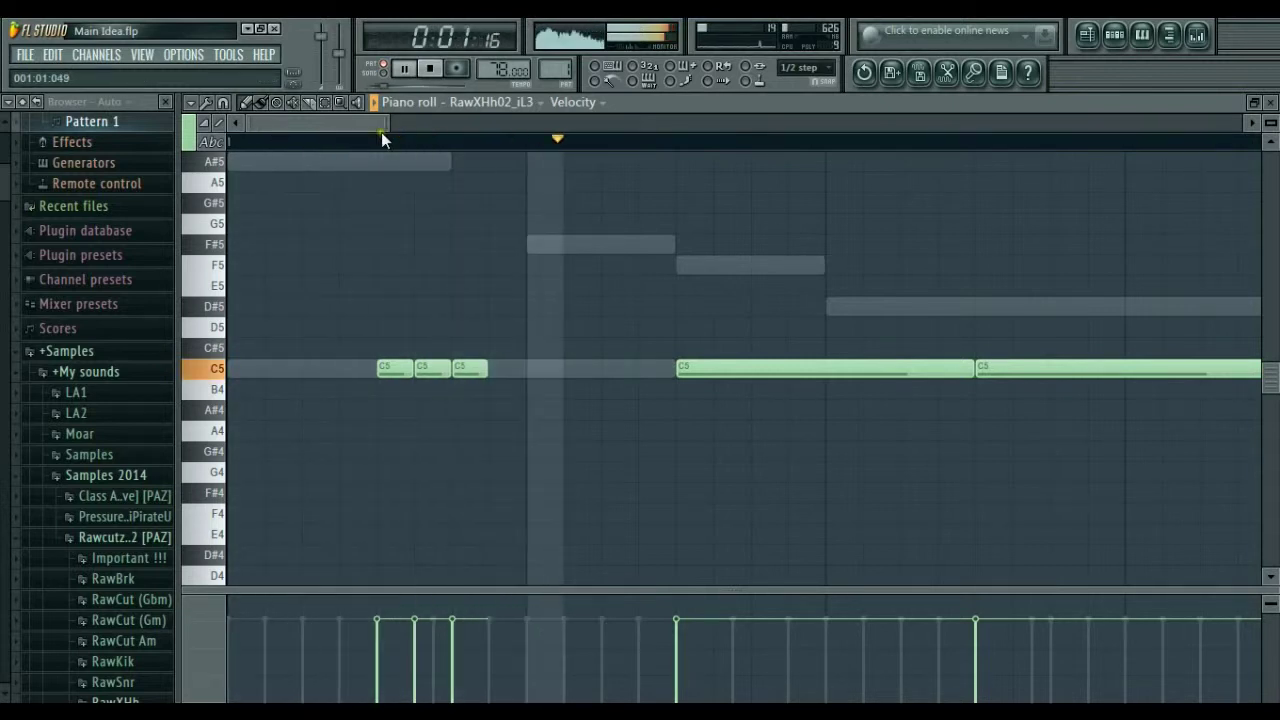
left_click_drag(378, 132, 508, 129)
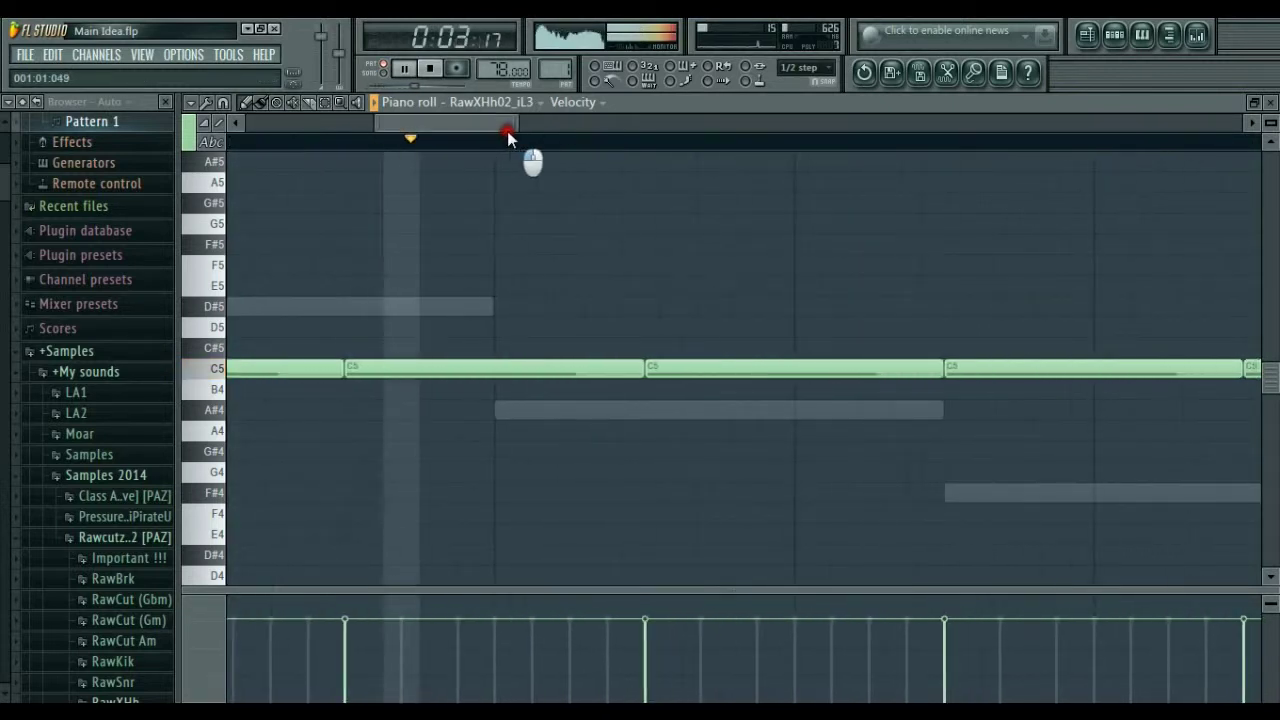
left_click(682, 366)
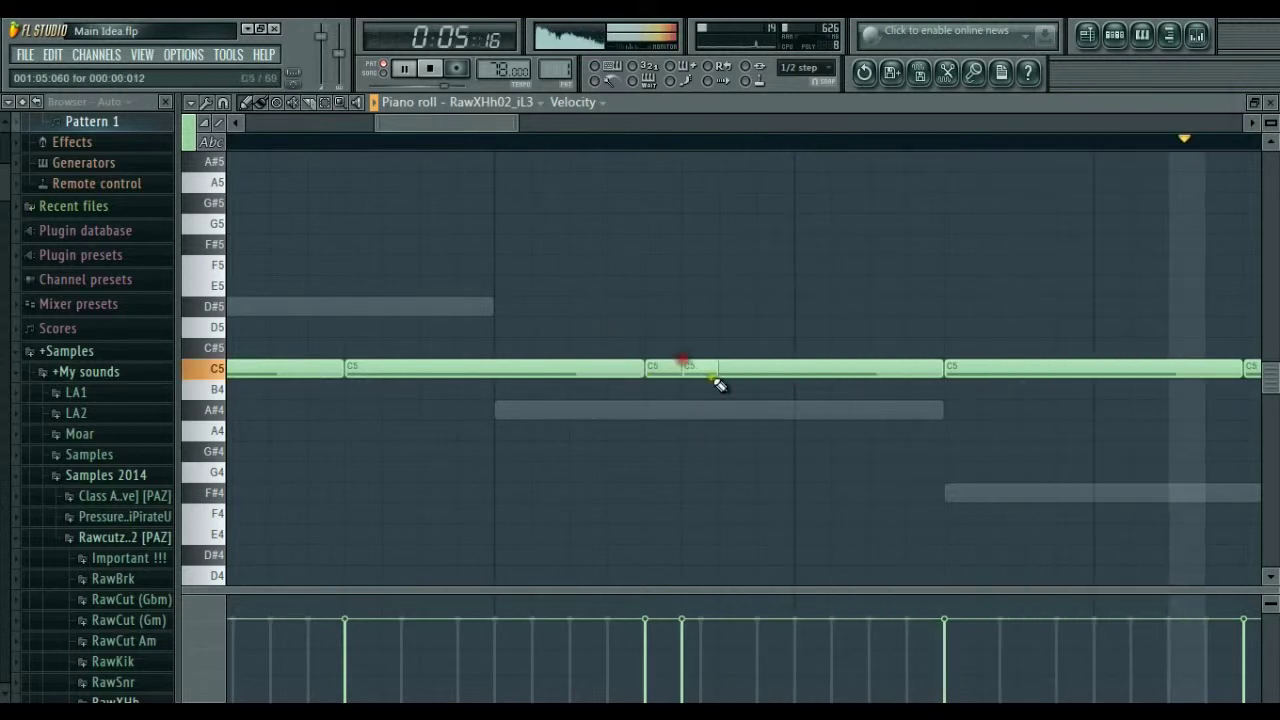
left_click(722, 369)
Step: Set snap to 1/4 step, shorten the last two RawXHh02_iL3 notes to a quarter step and add four quarter-step C5 notes after each
left_click_drag(461, 131, 571, 137)
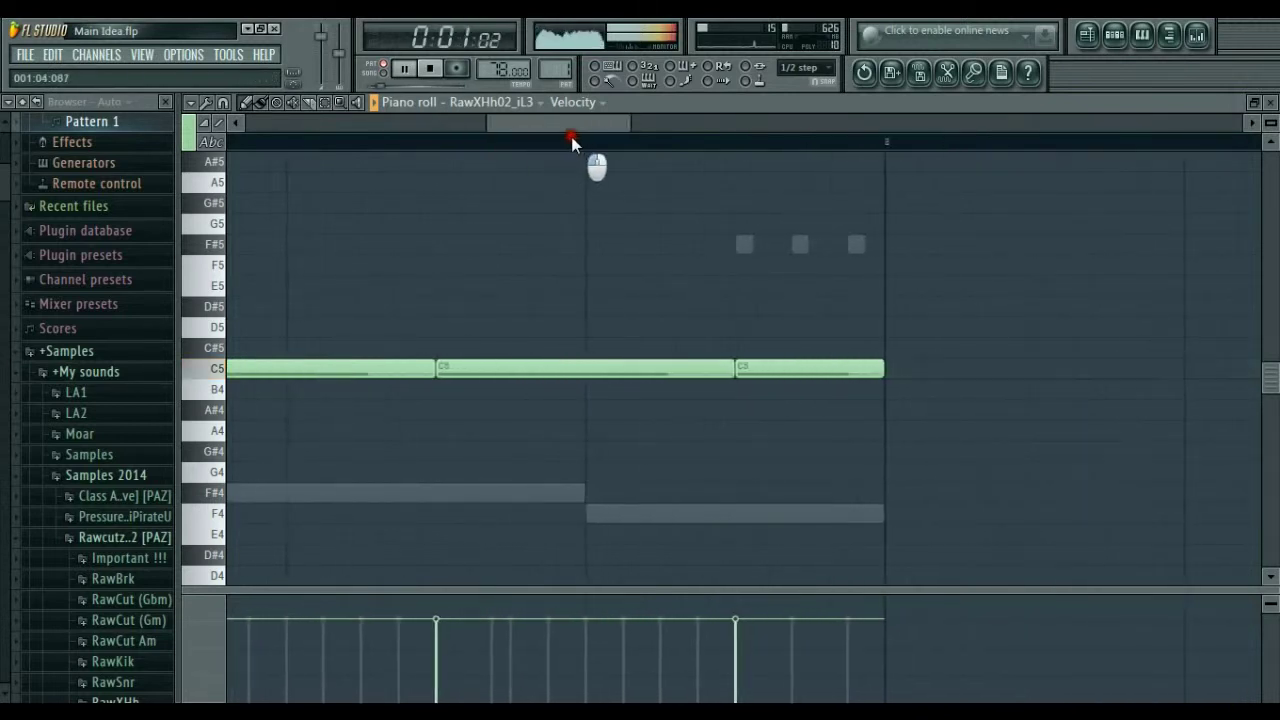
left_click_drag(733, 365, 473, 363)
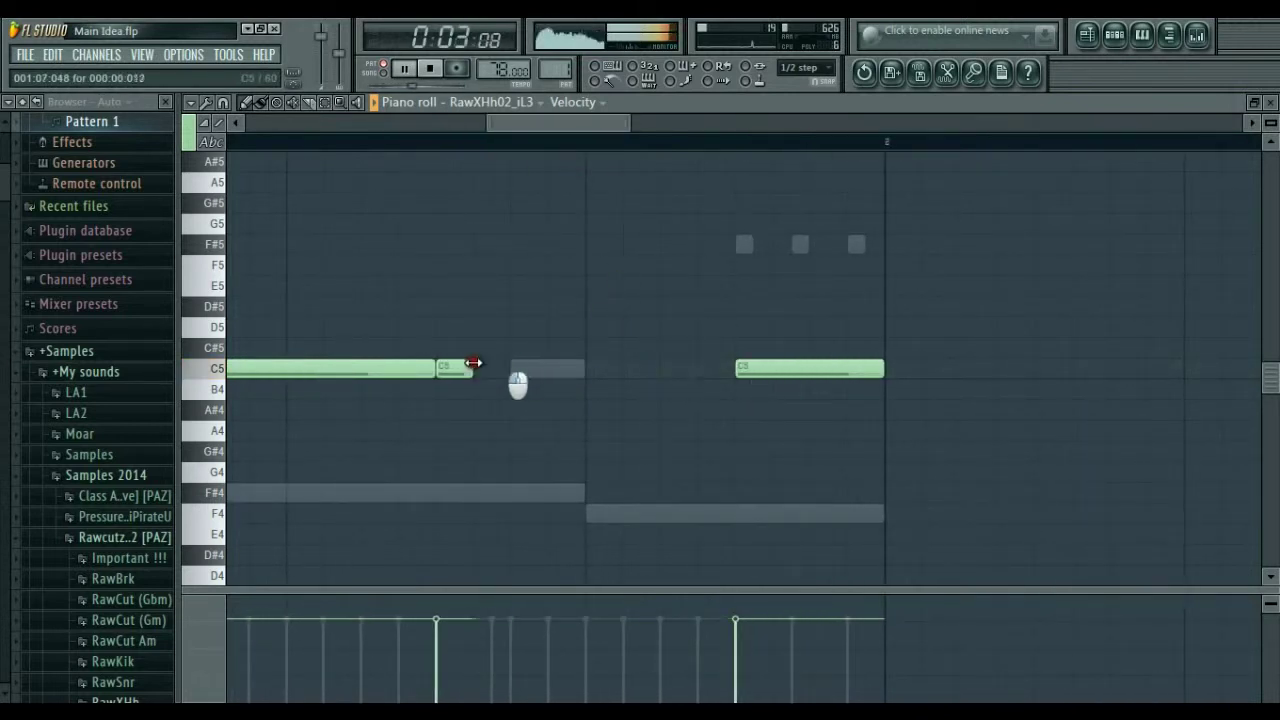
left_click(815, 70)
left_click(808, 148)
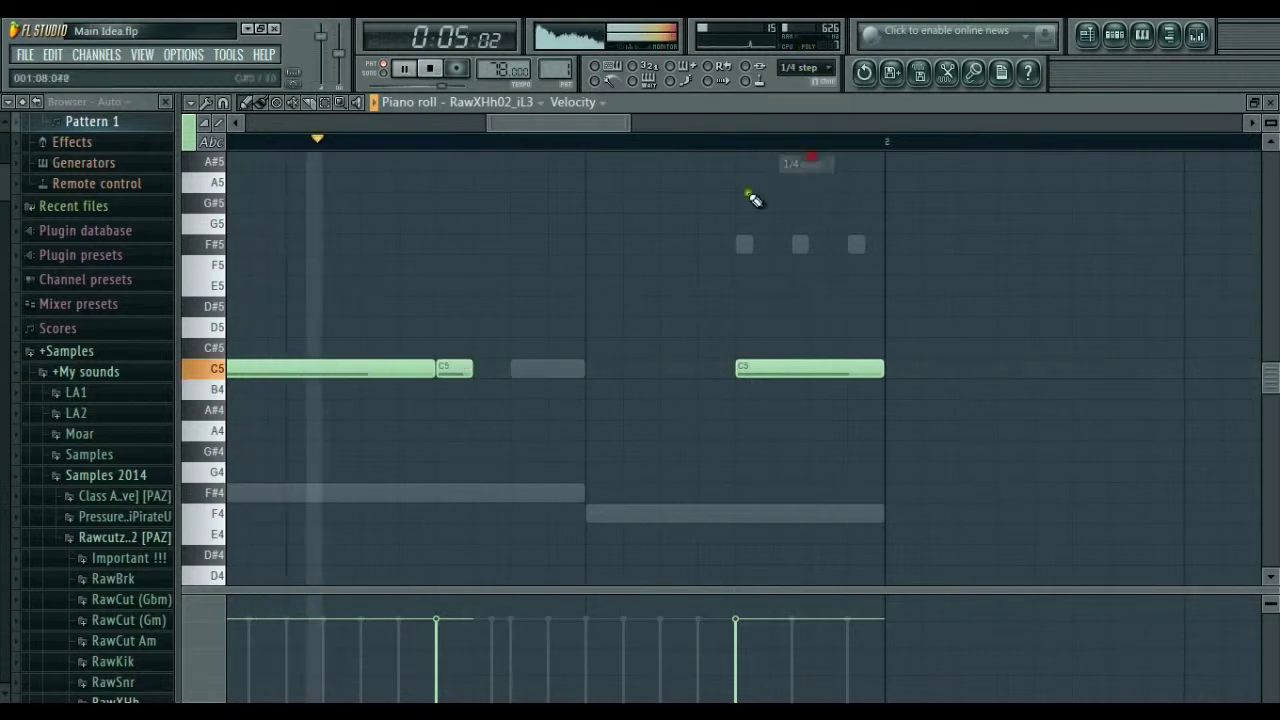
left_click_drag(471, 366, 448, 364)
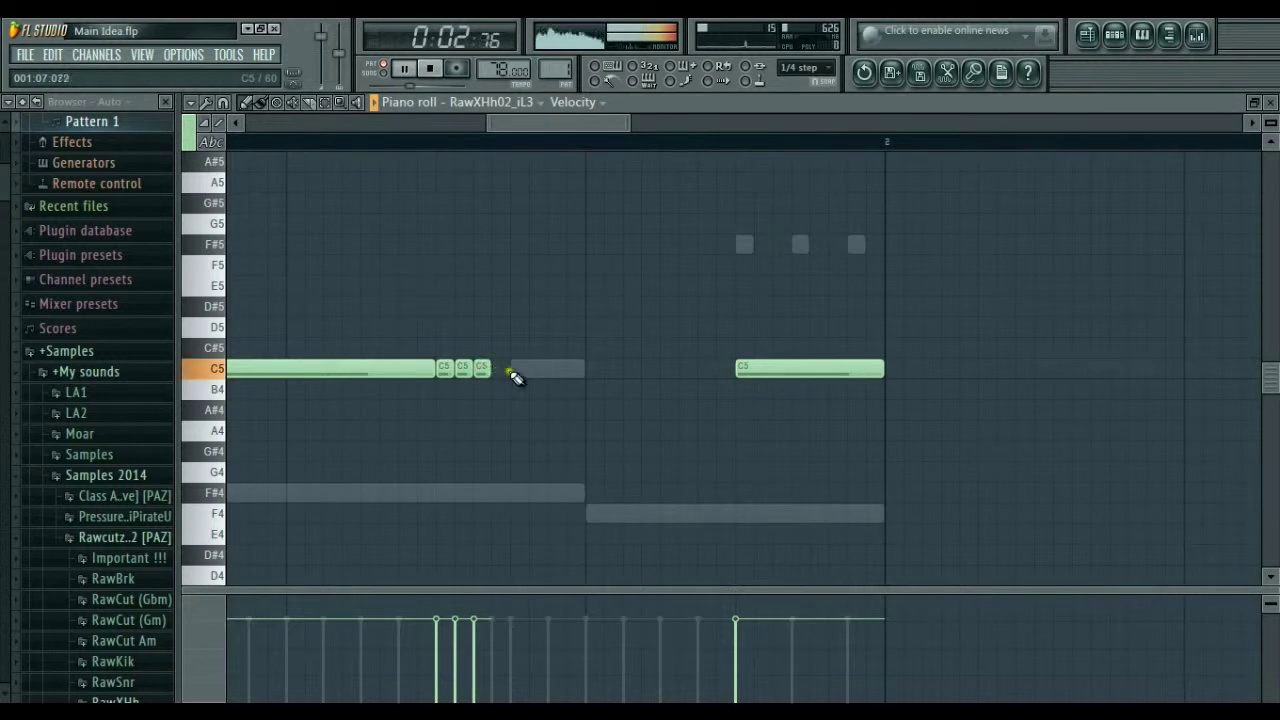
left_click(552, 368)
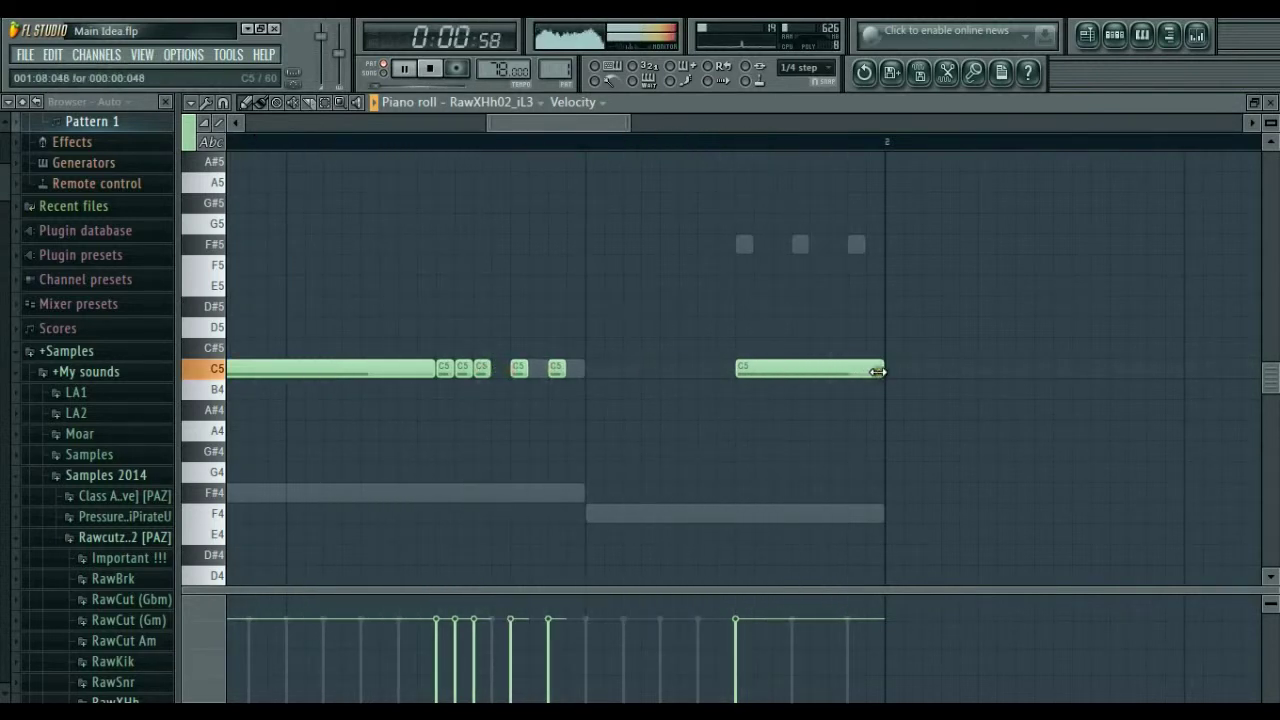
left_click_drag(878, 370, 764, 371)
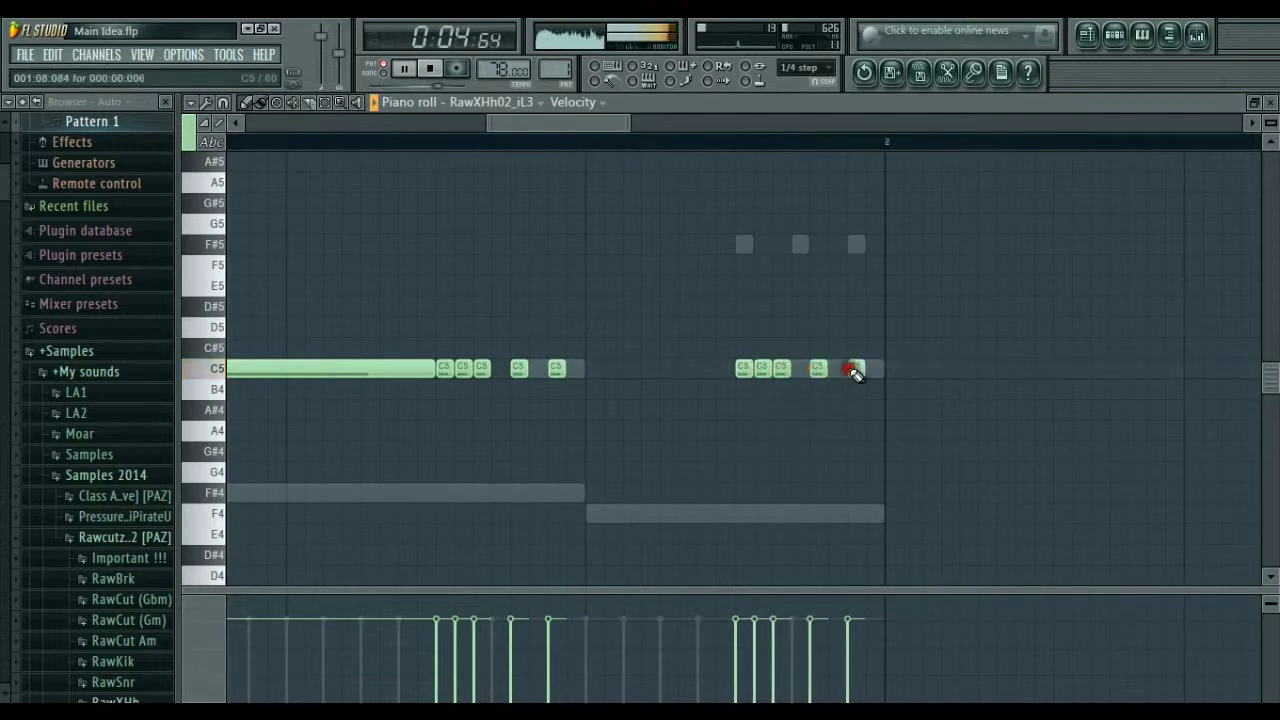
left_click(1270, 102)
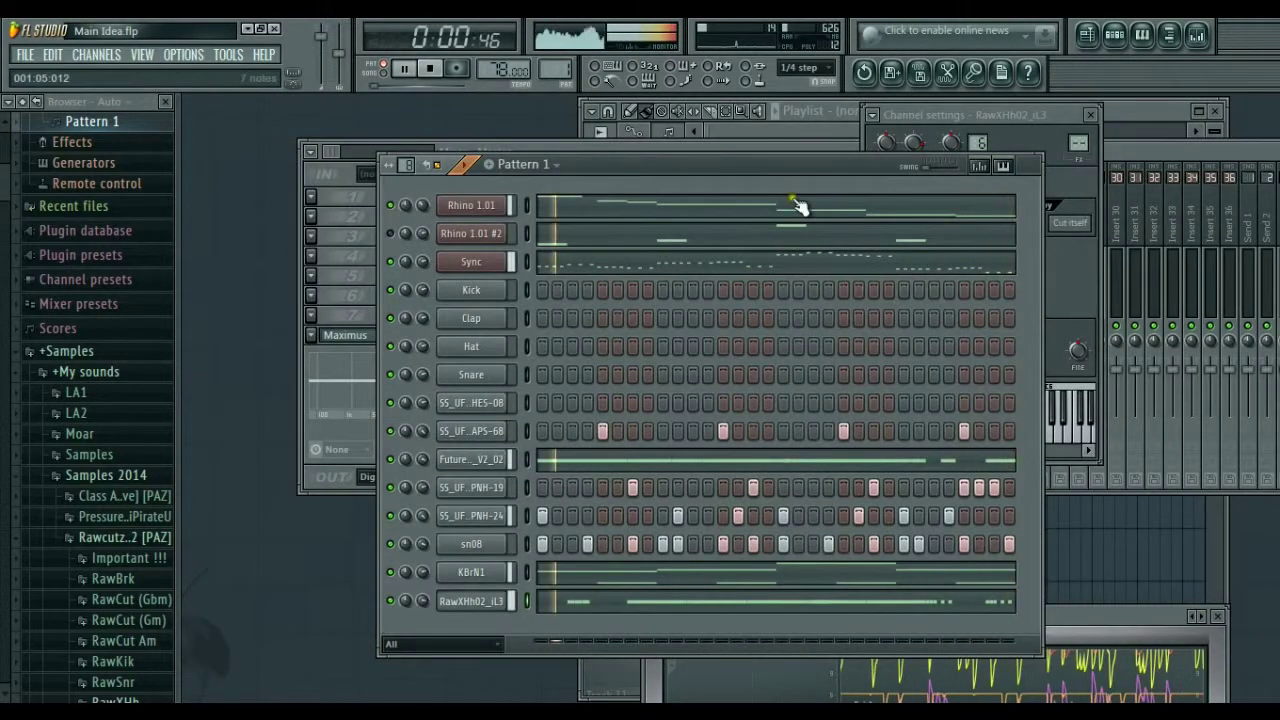
Step: Save the changes to the Main Idea project
left_click(24, 54)
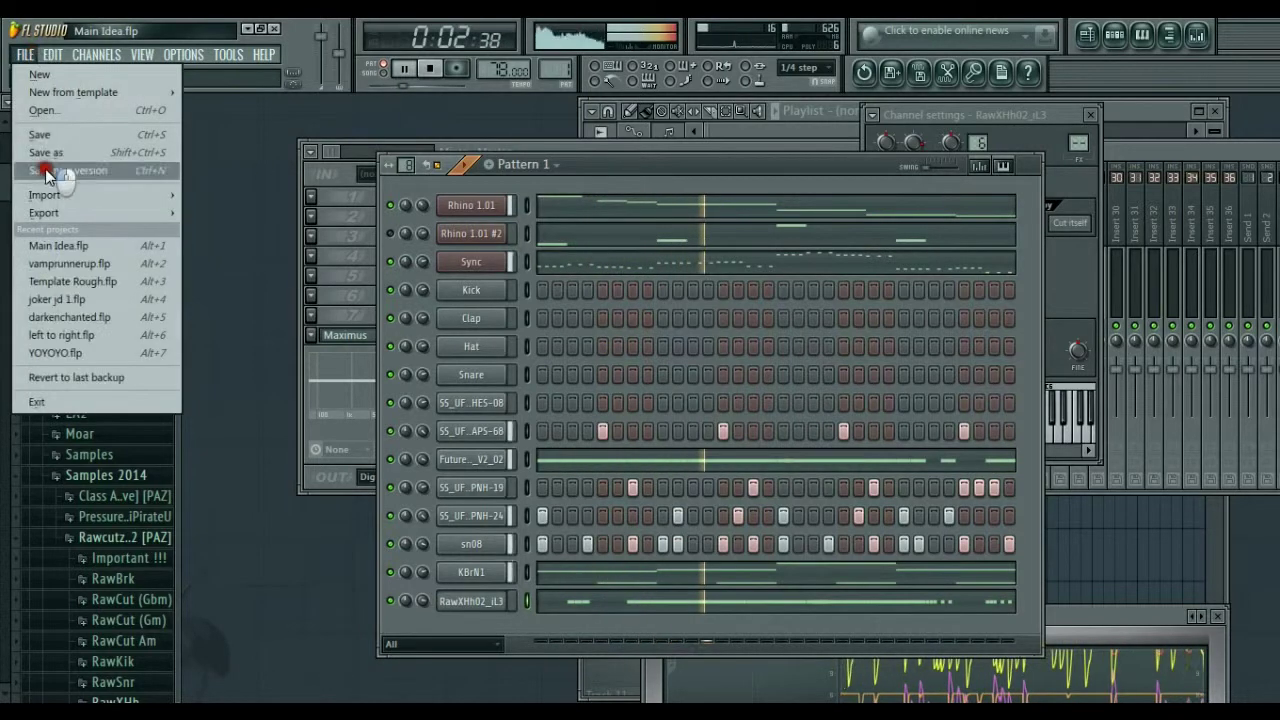
left_click(45, 134)
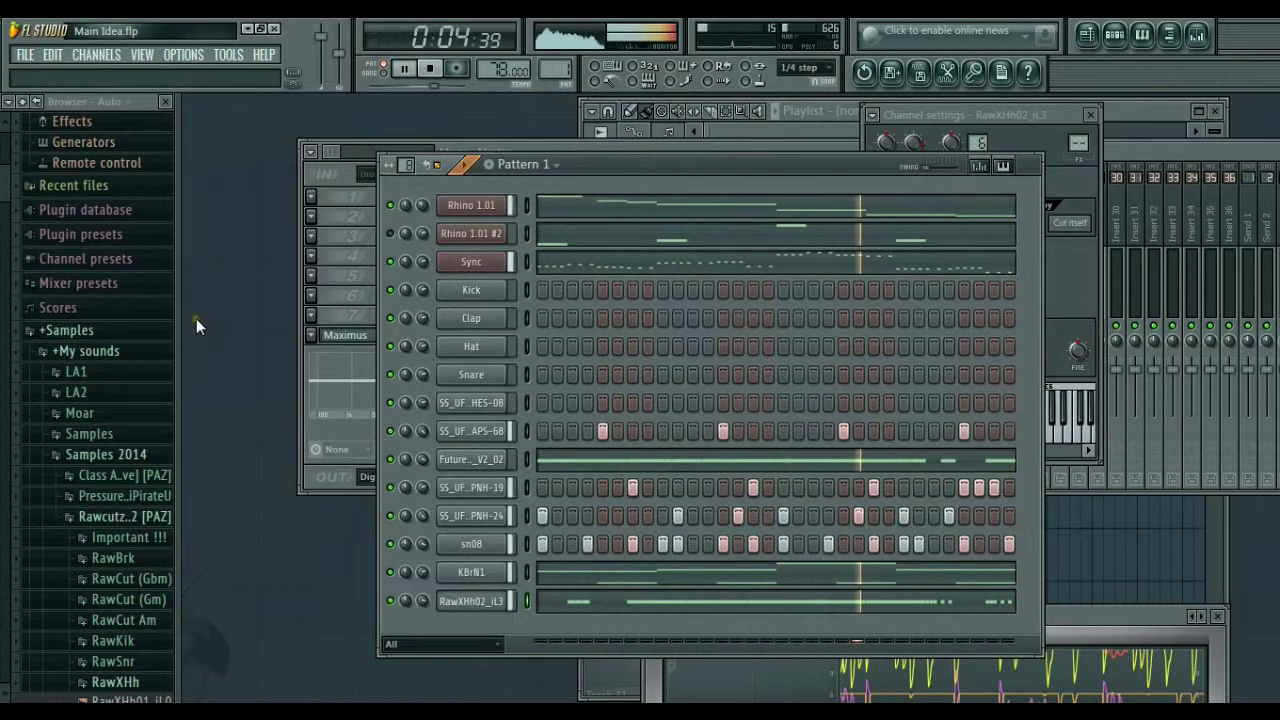
Step: Insert a Philharmonik channel above the Kick channel and load the mixed choir instrument MIXED MMM MF BRT into part 1
right_click(458, 294)
mouse_move(549, 481)
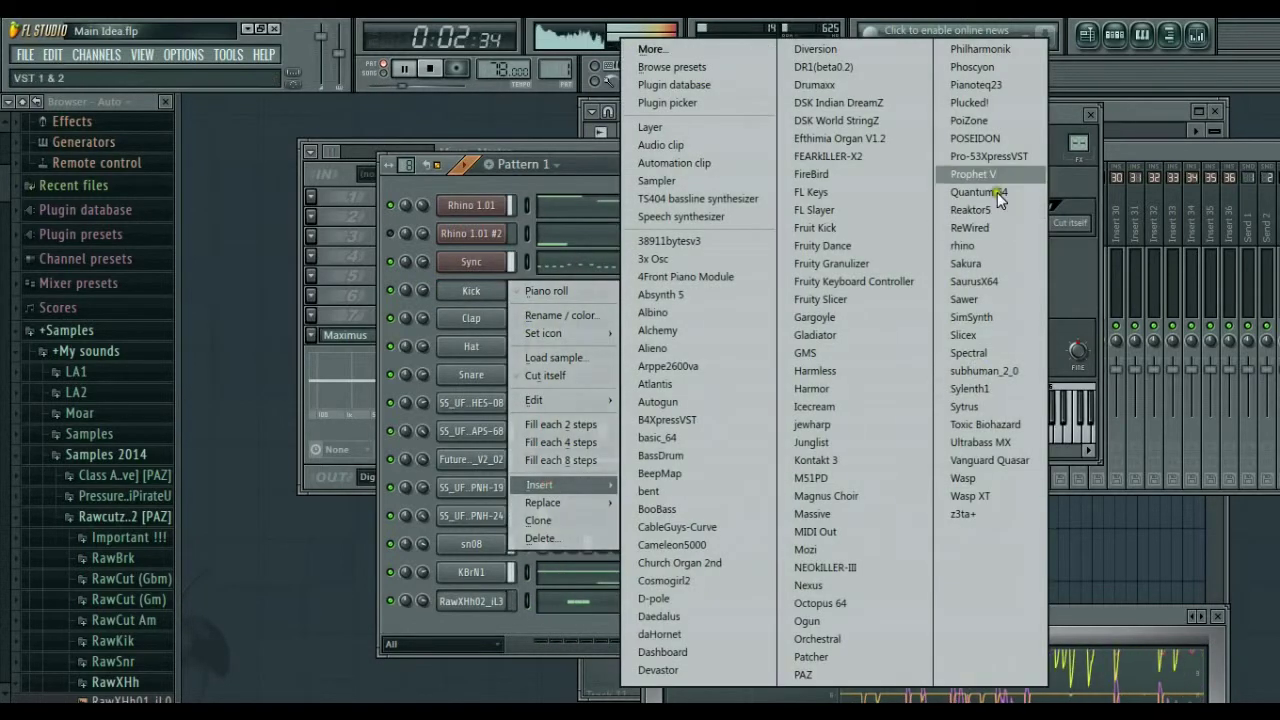
left_click(1001, 50)
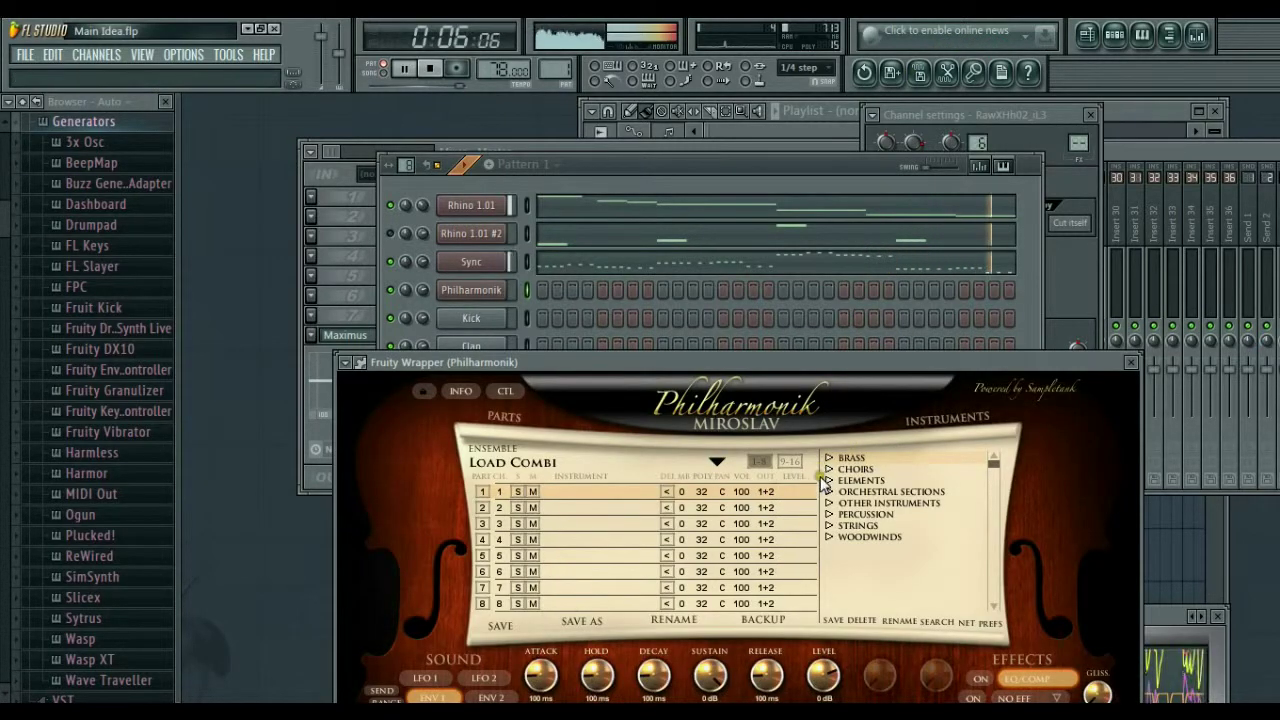
left_click(827, 469)
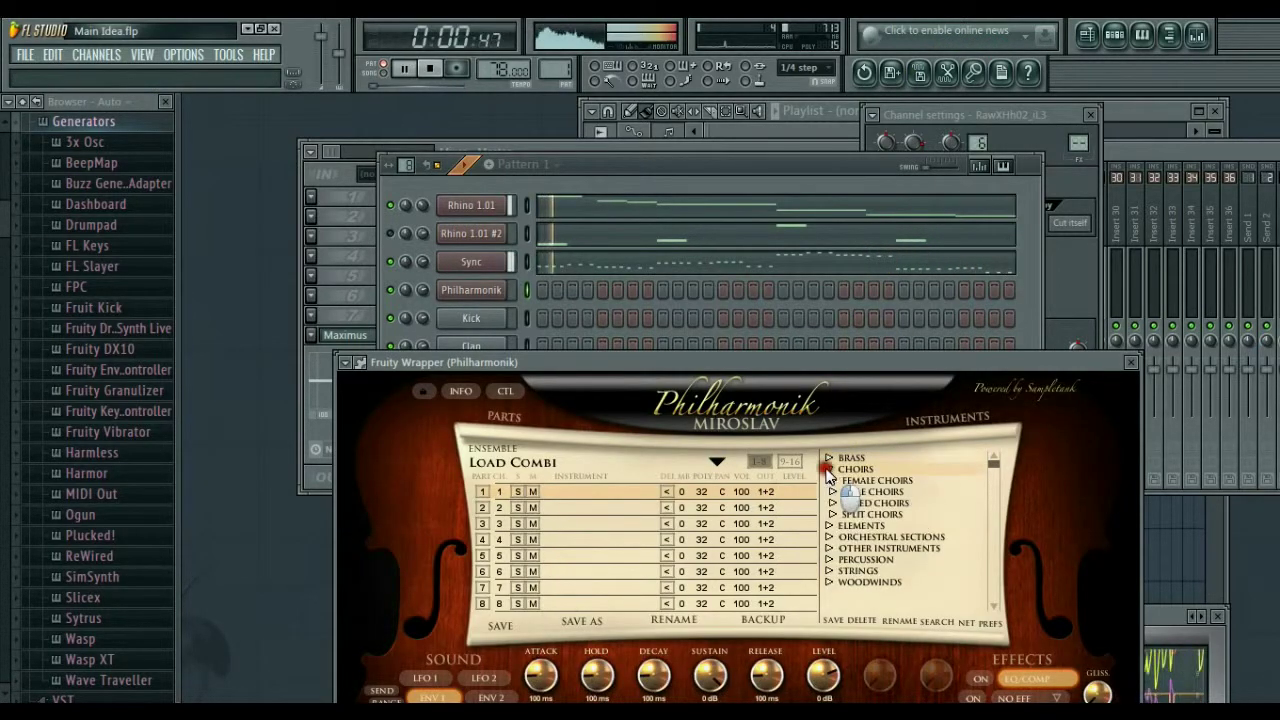
left_click(833, 504)
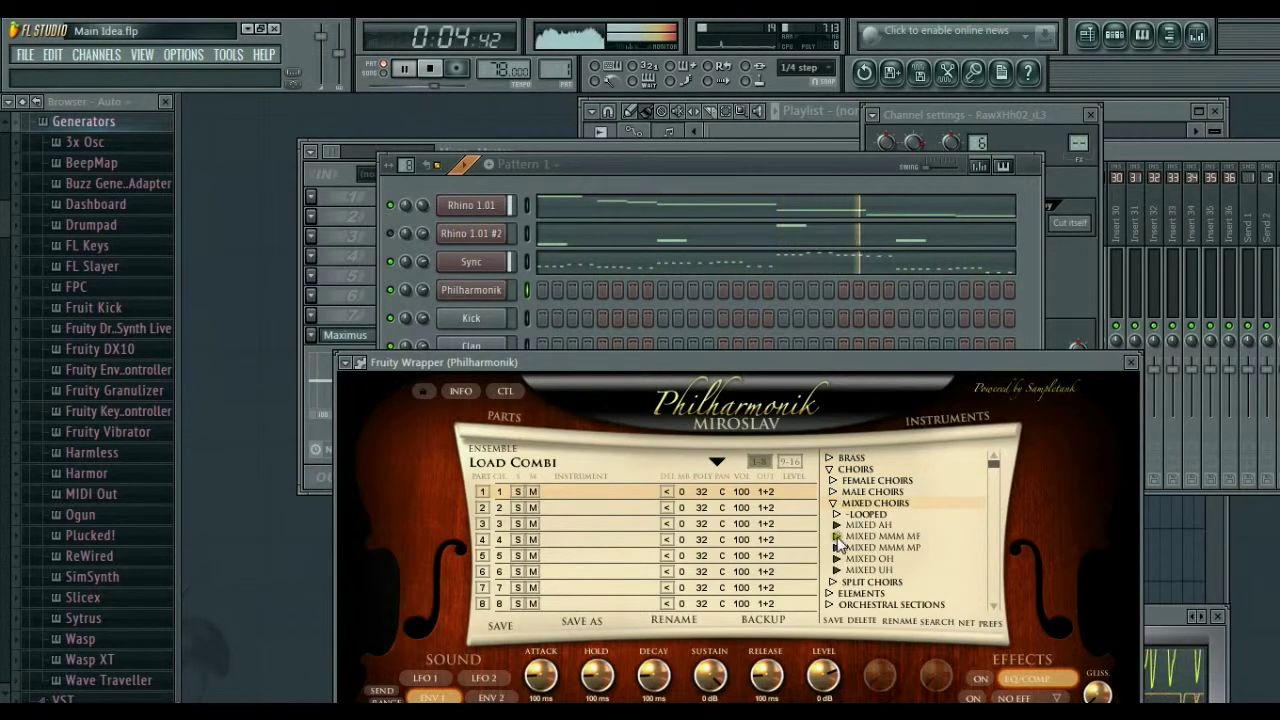
left_click(836, 537)
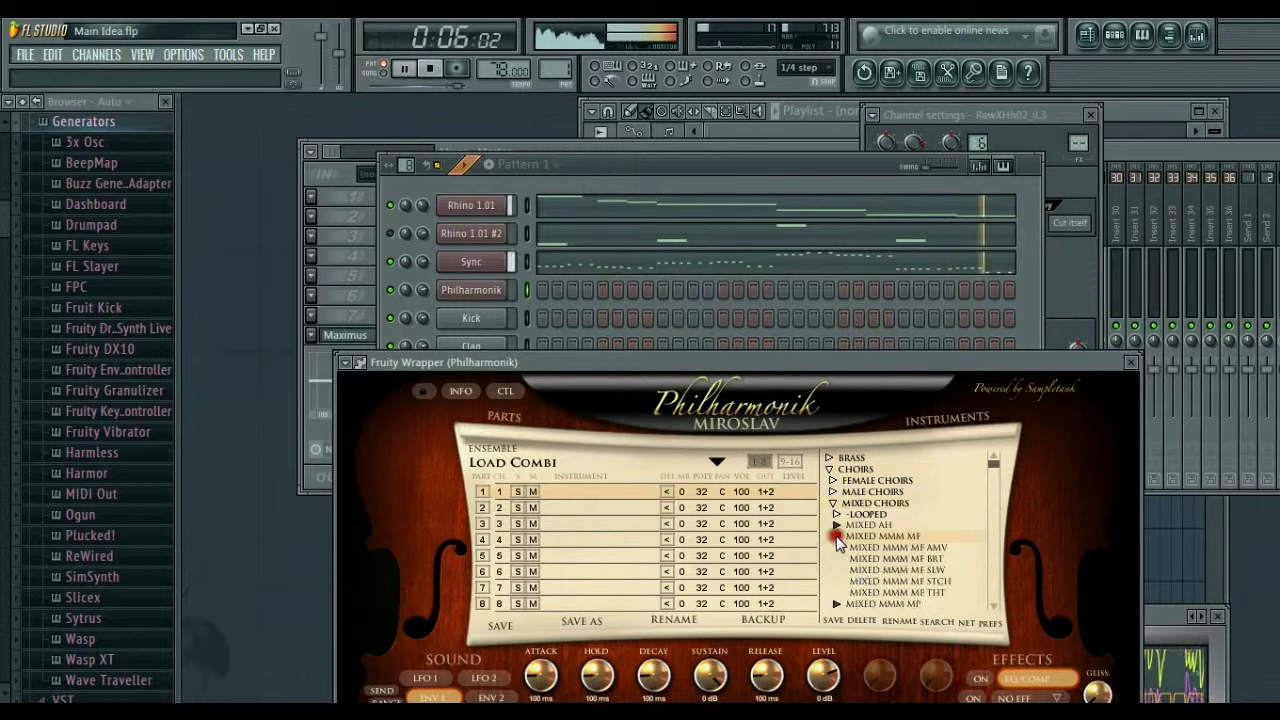
double_click(880, 560)
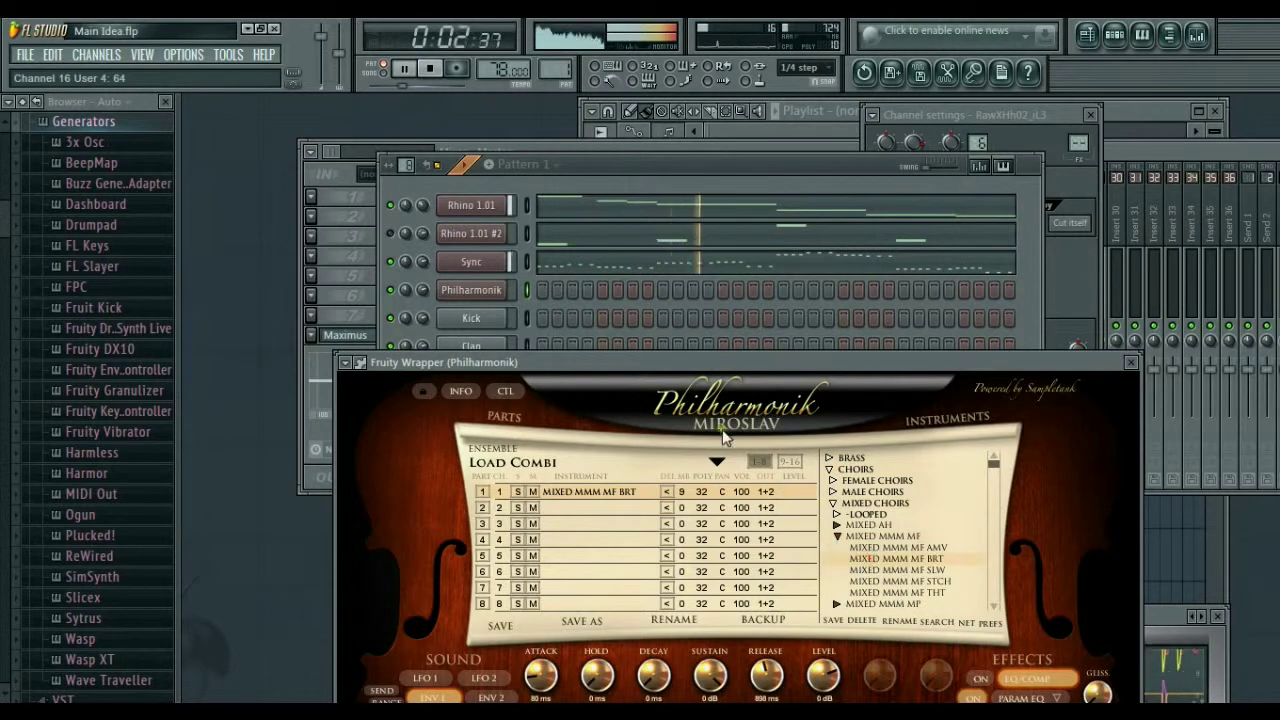
Step: Solo the Sync channel, unmute Philharmonik alongside it and stop playback
left_click(660, 152)
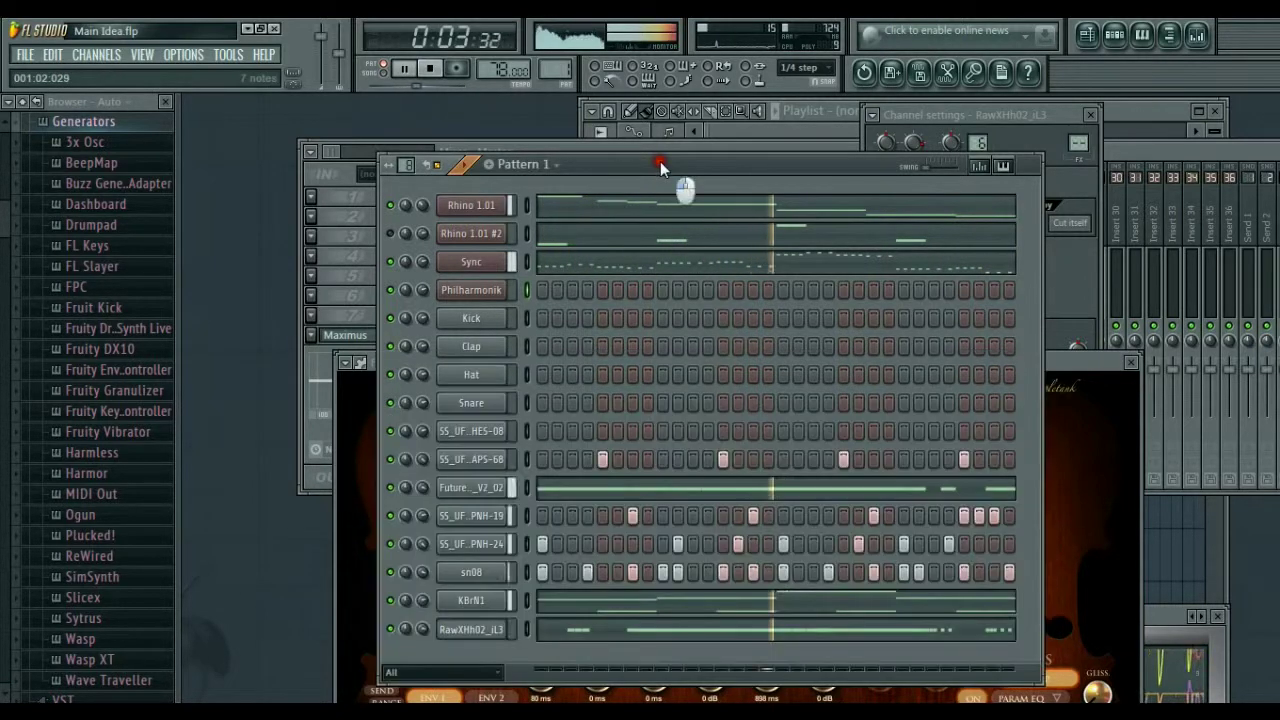
right_click(392, 263)
left_click(403, 274)
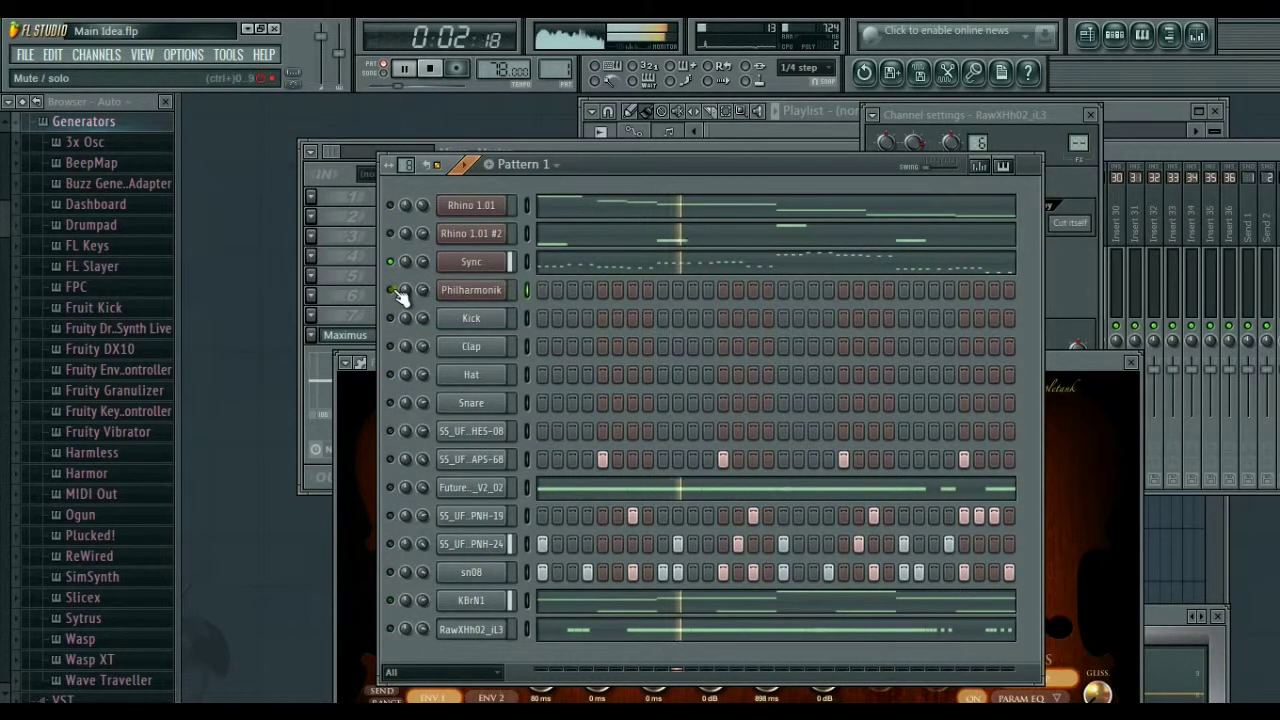
left_click(392, 290)
left_click(427, 68)
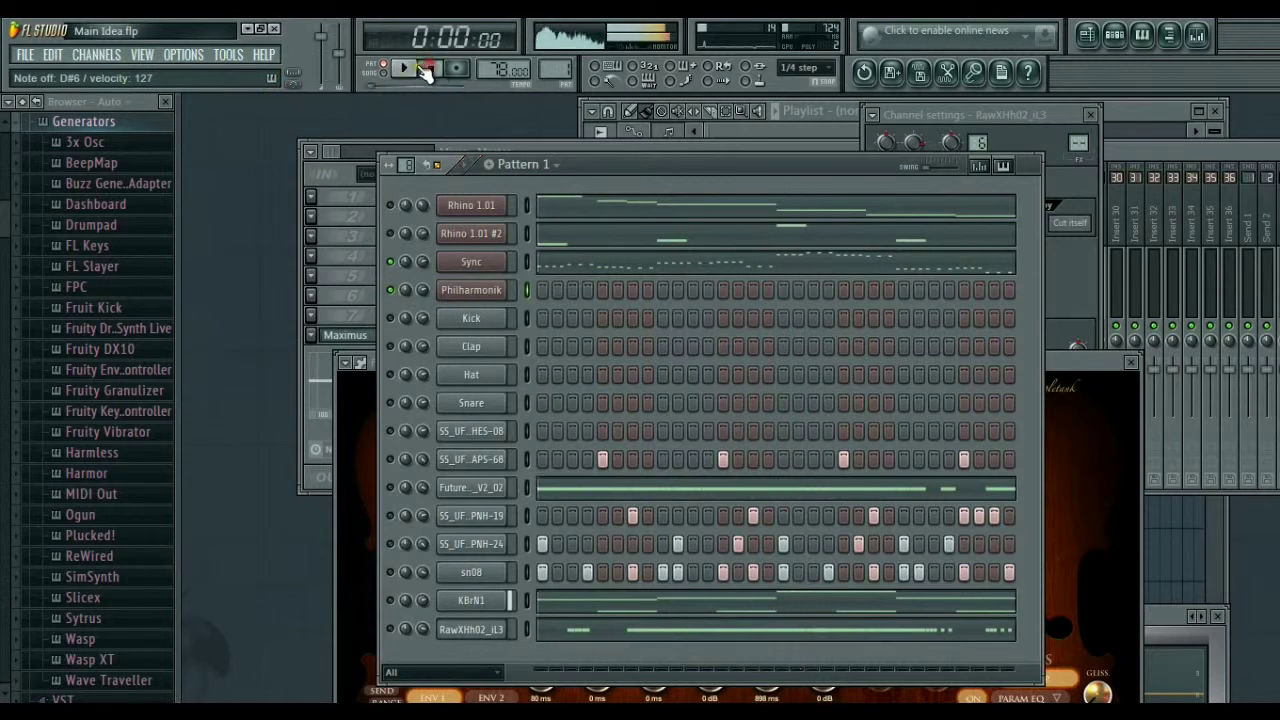
Step: In the Philharmonik piano roll, enter A#5 and C5 notes at the pattern start and lengthen both to two beats
key("F7")
key("space")
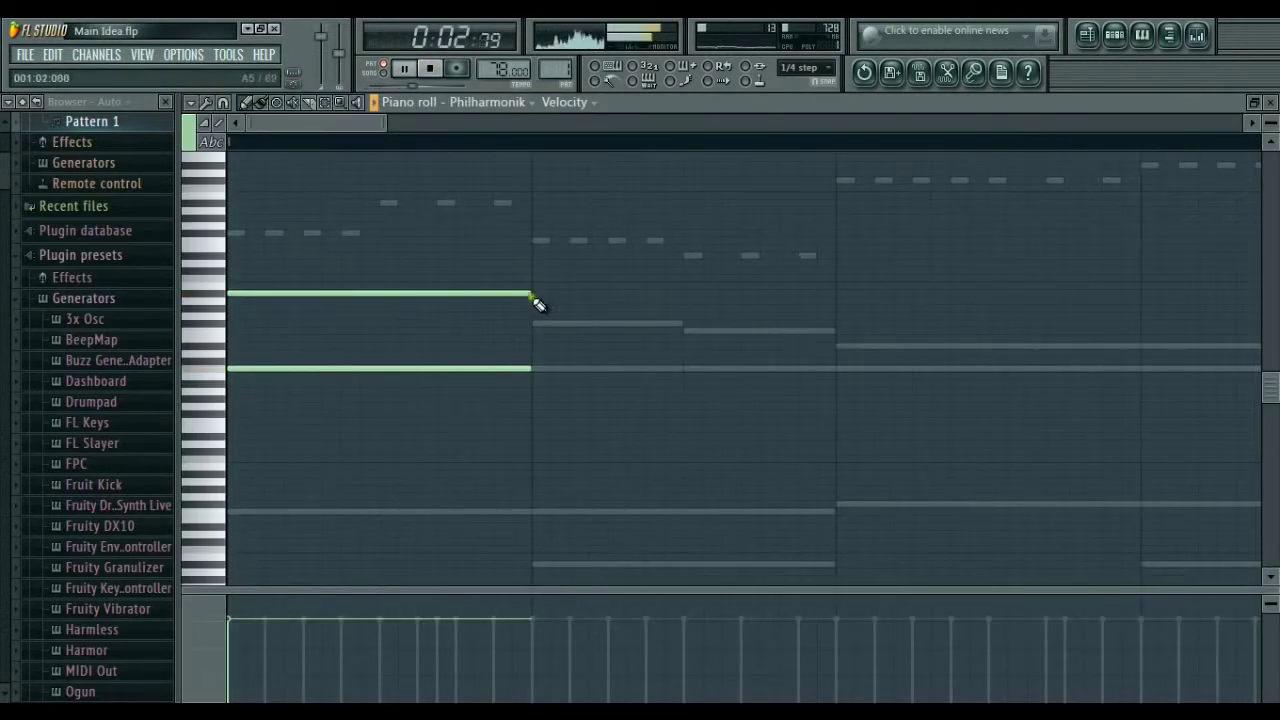
key("ctrl+a")
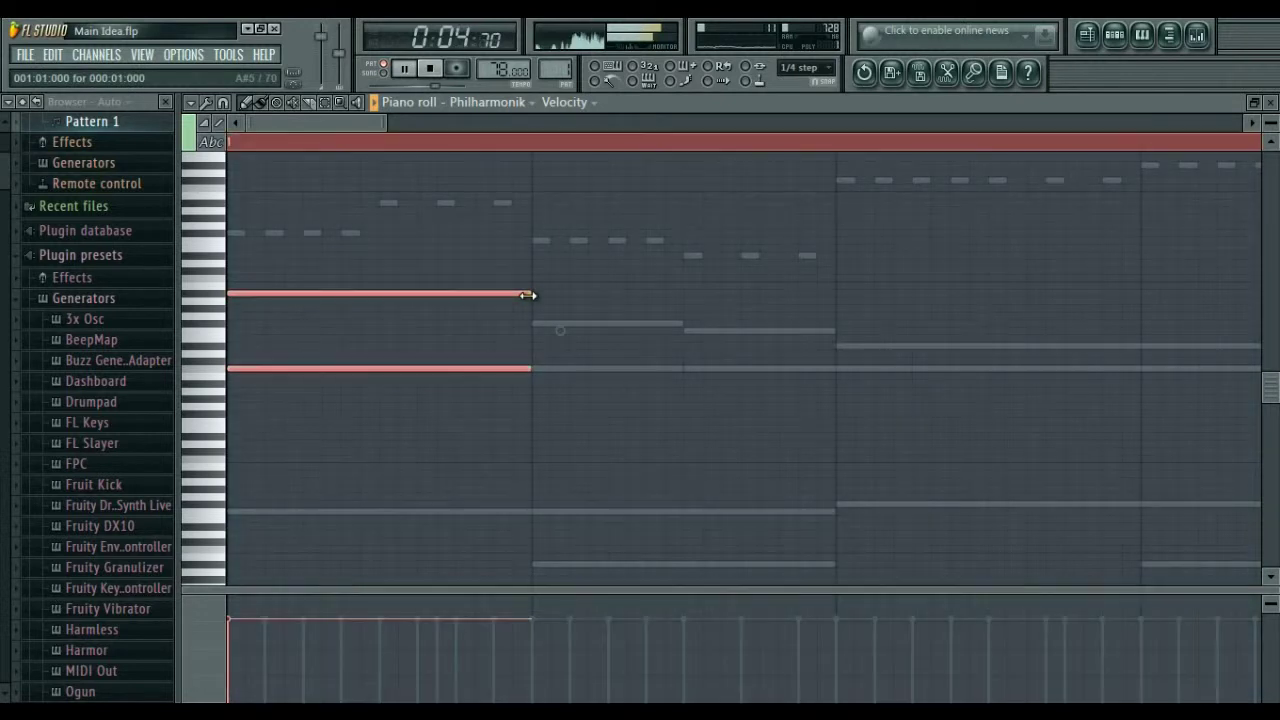
left_click_drag(530, 295, 818, 305)
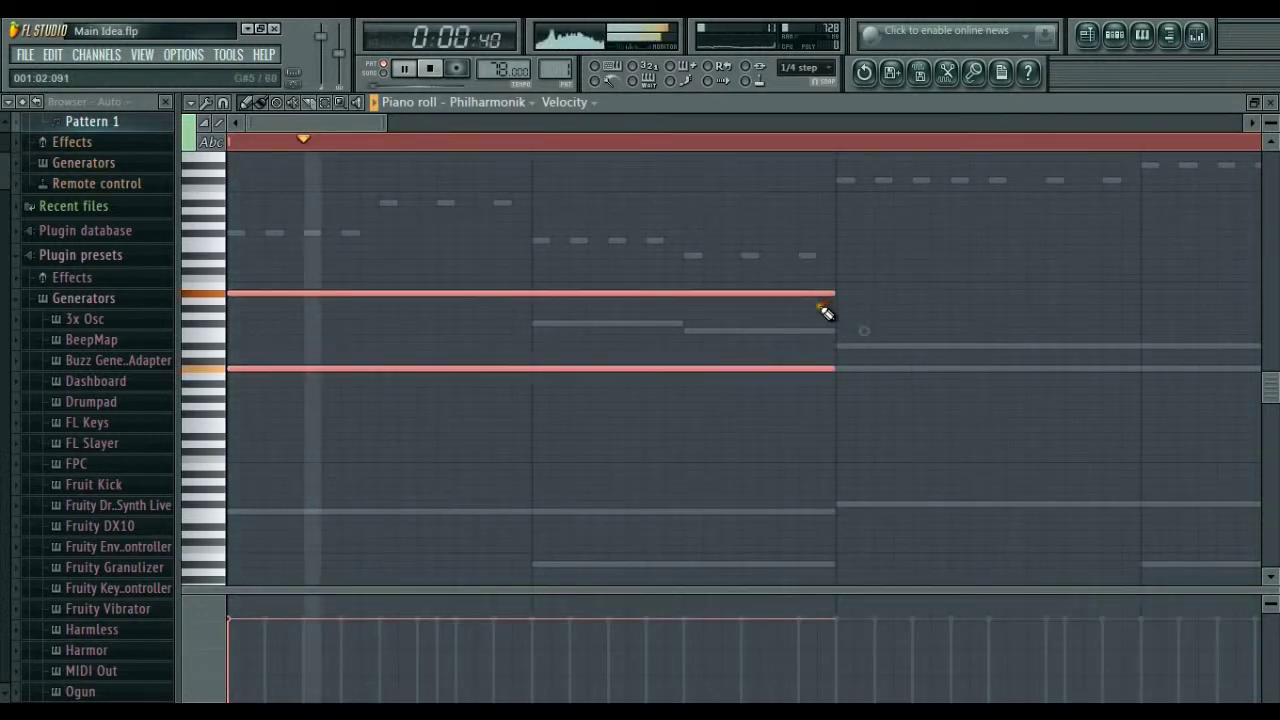
Step: Add two-beat Philharmonik note pairs: D#6 and F#4 at beat 3, A#4 and A#5 at beat 5, C#6 and F#3 at beat 7
left_click(392, 123)
left_click_drag(398, 125, 676, 123)
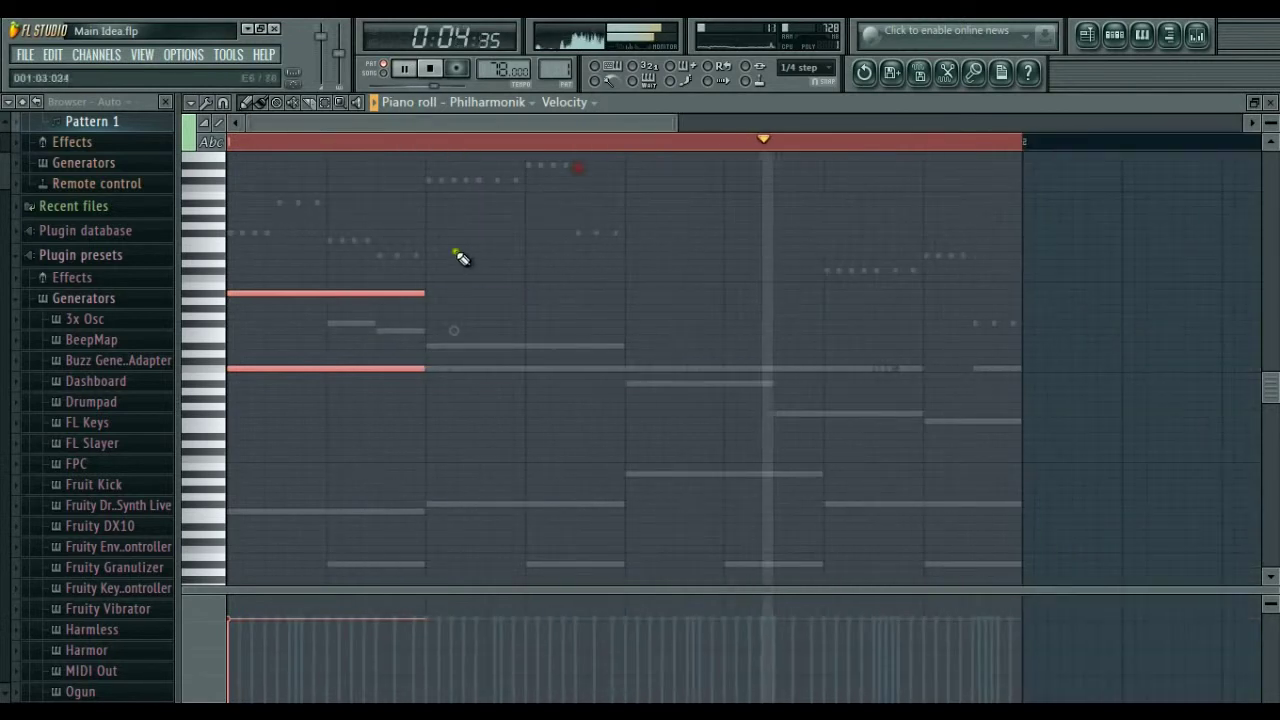
left_click(428, 256)
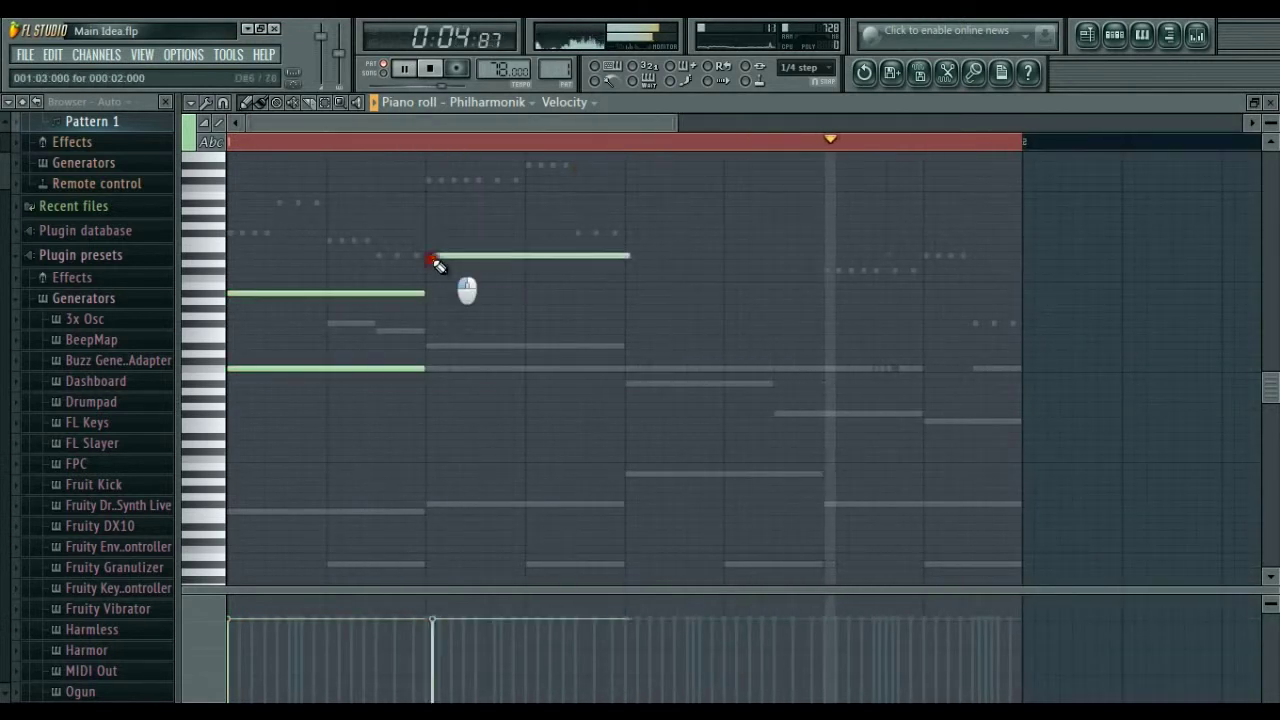
left_click(428, 415)
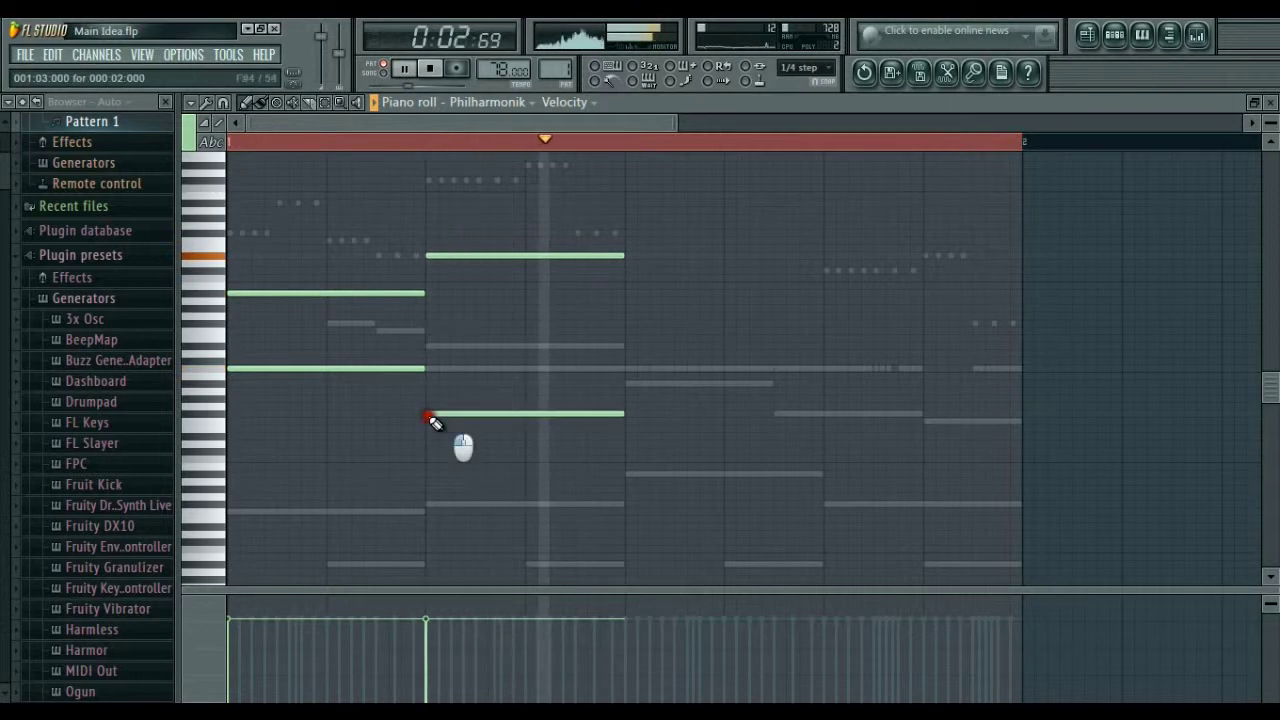
left_click(622, 382)
left_click_drag(654, 386, 659, 386)
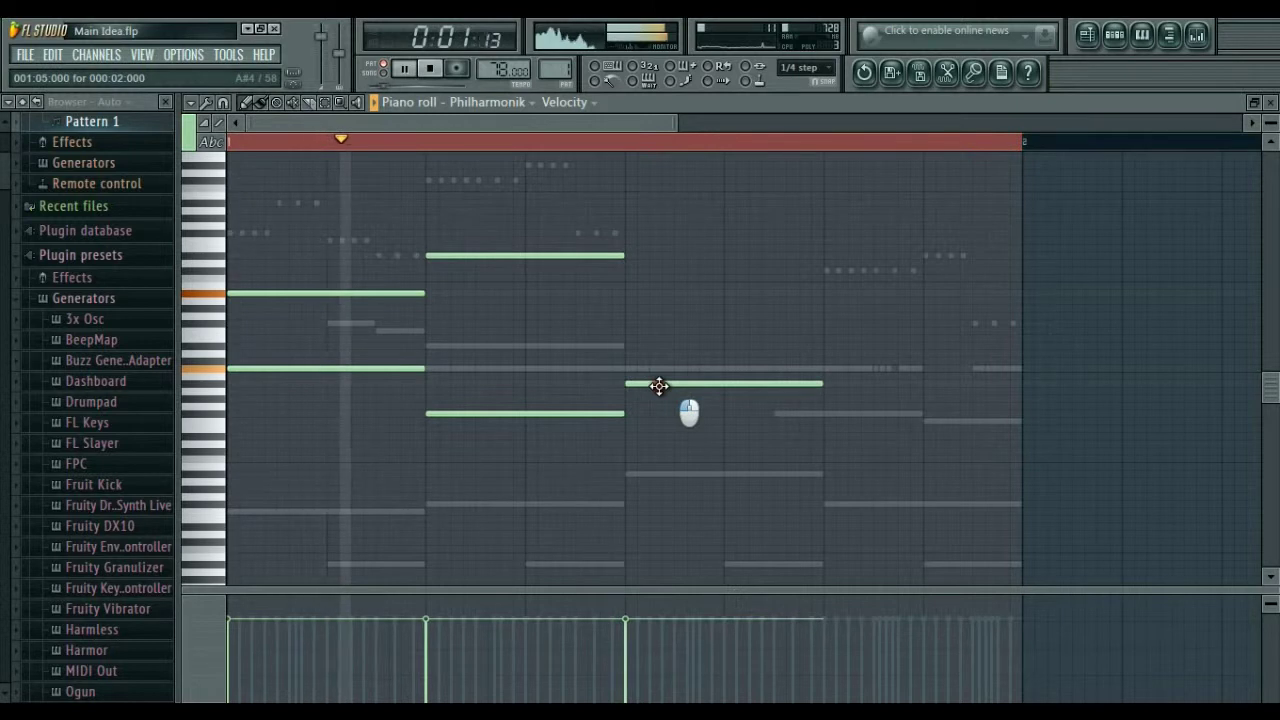
left_click(628, 293)
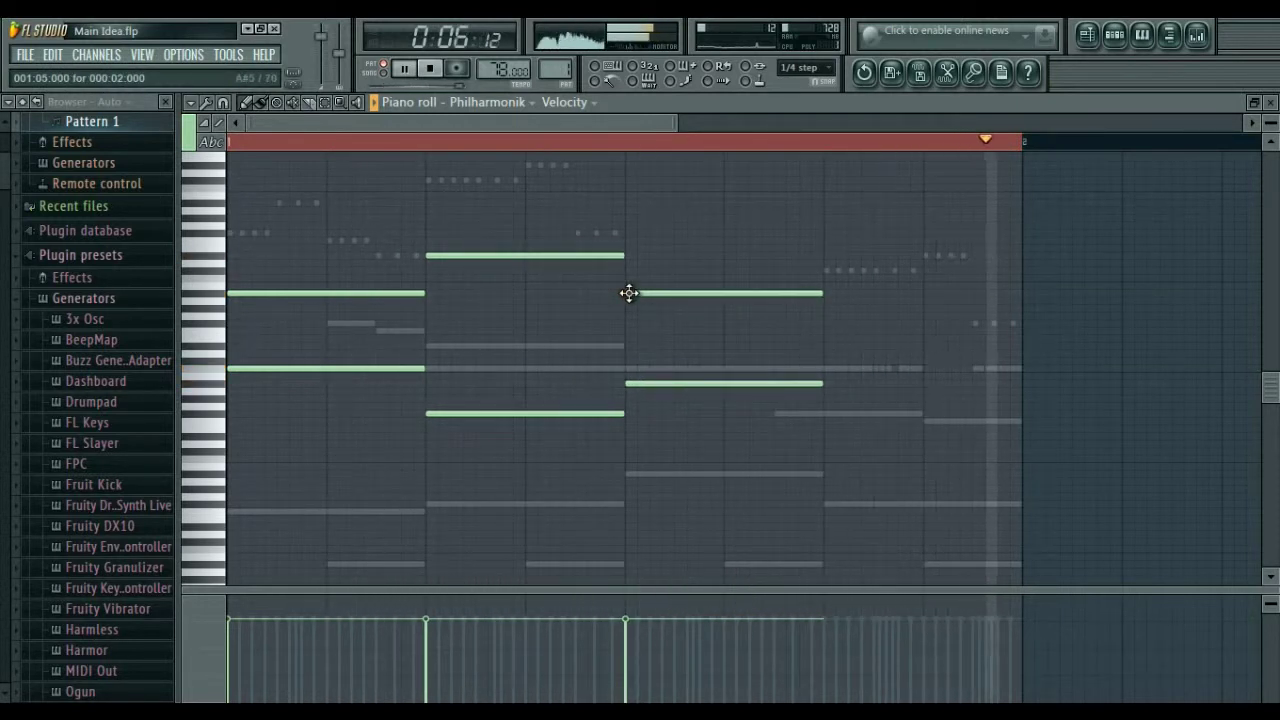
left_click(826, 264)
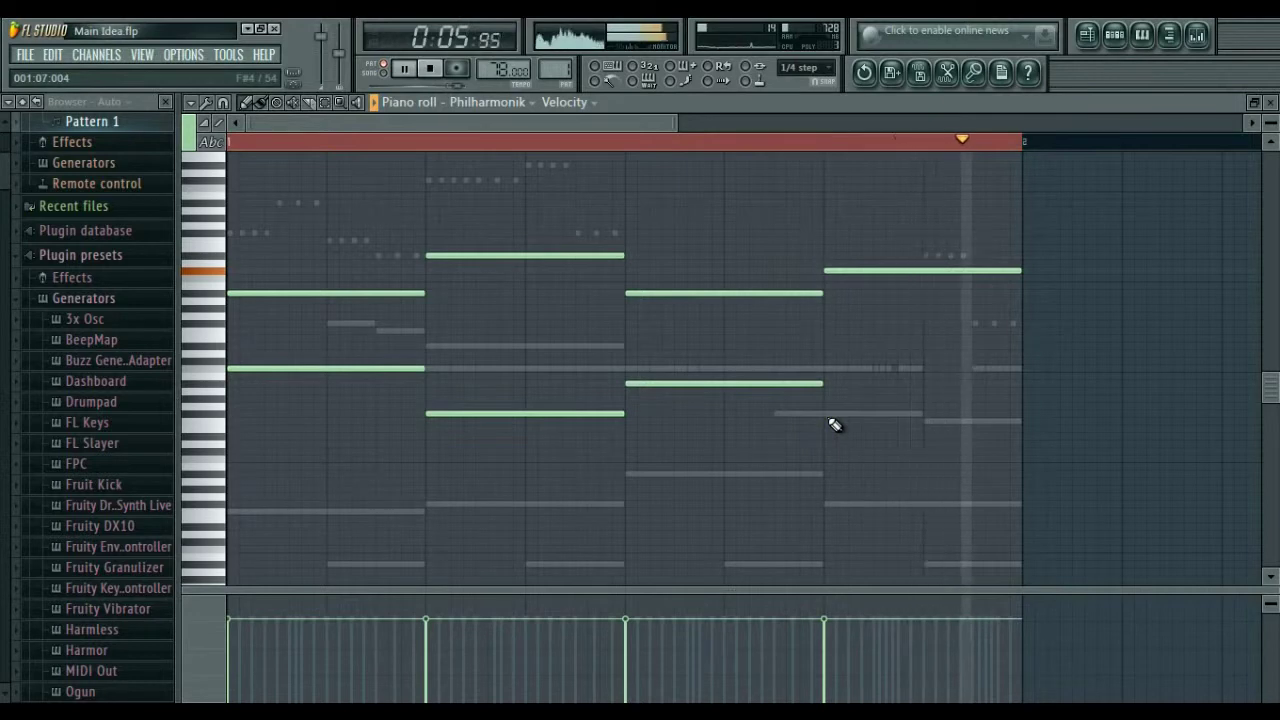
left_click(826, 505)
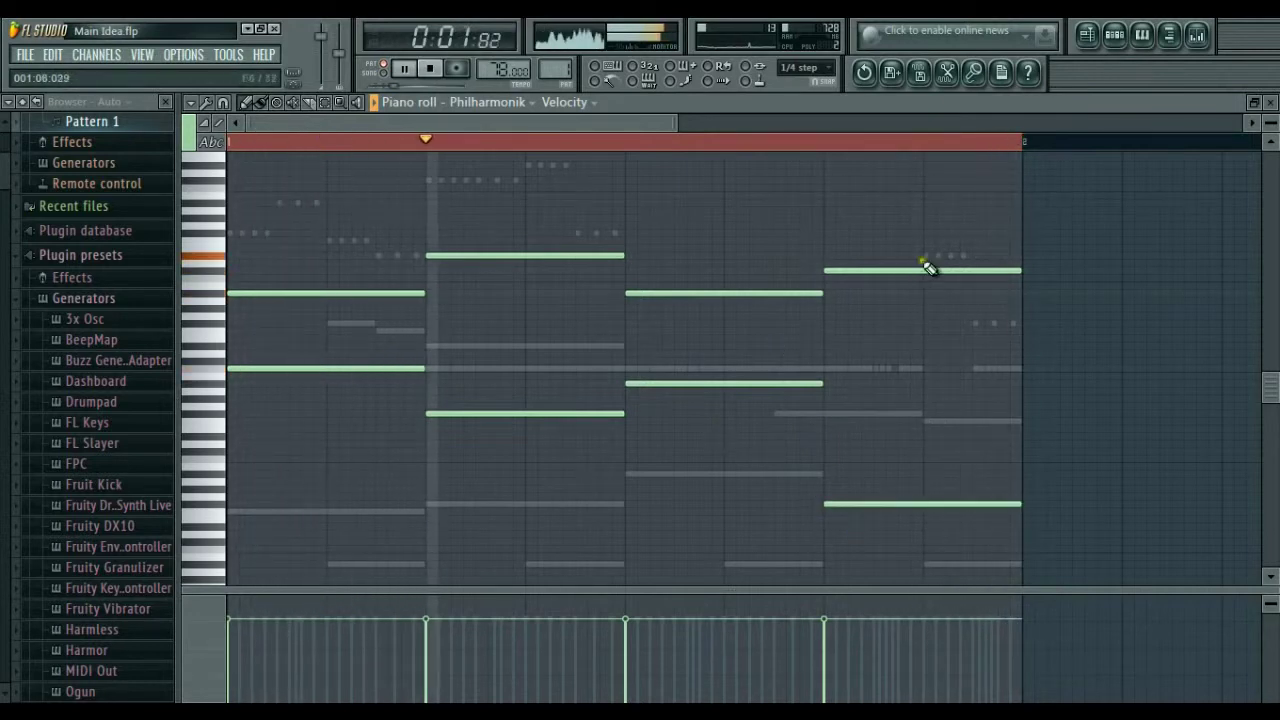
left_click(1266, 103)
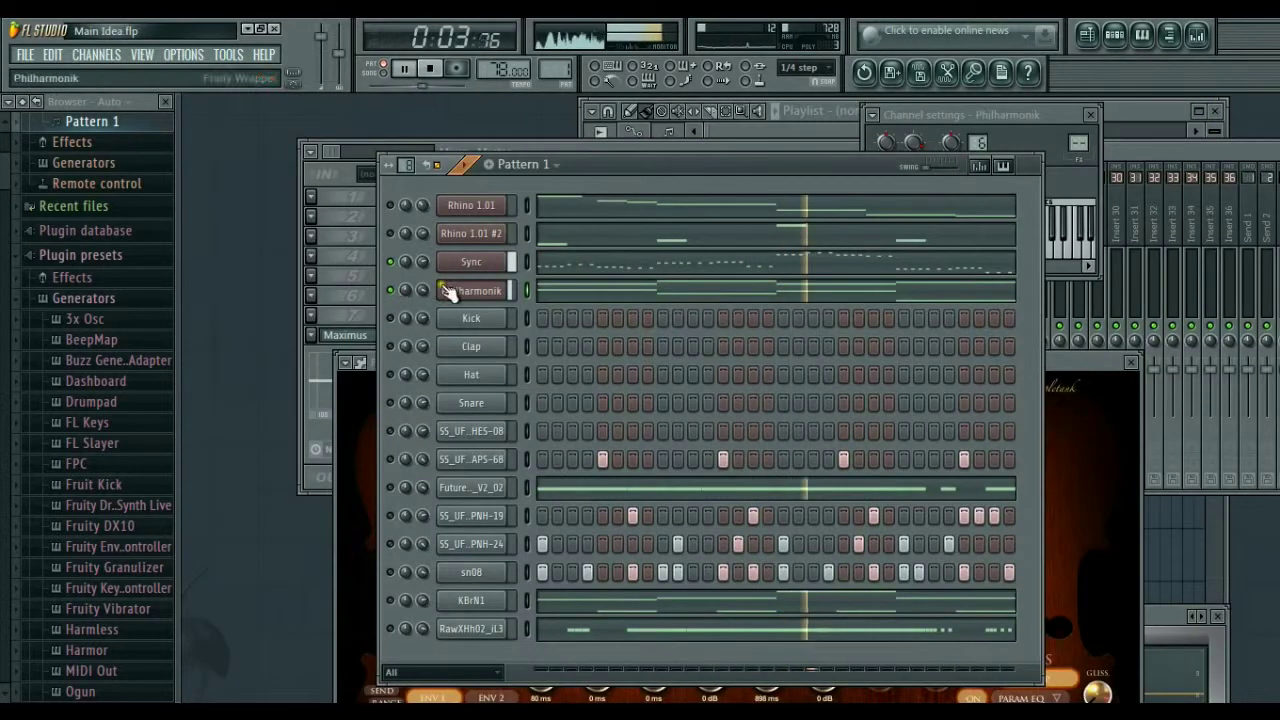
Step: Replace the Philharmonik instrument with the mixed choir MIXED AH AMV and lower the channel's volume
left_click(466, 291)
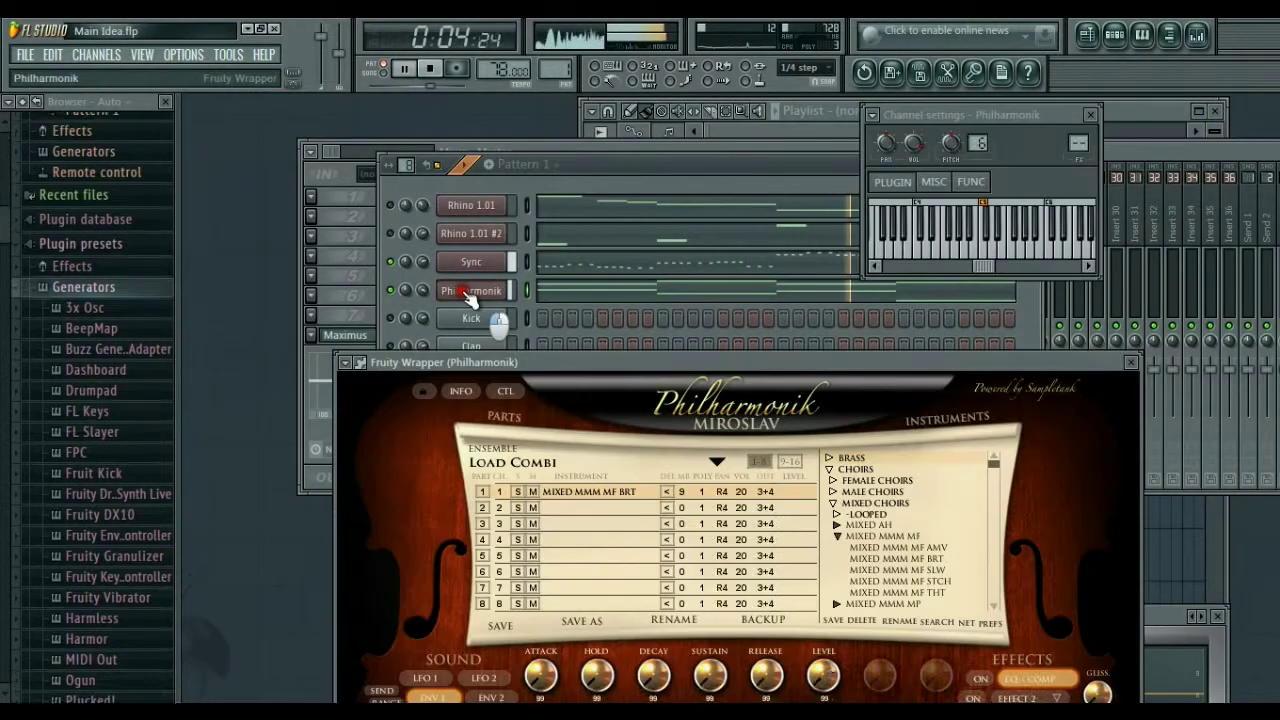
left_click(836, 525)
double_click(858, 538)
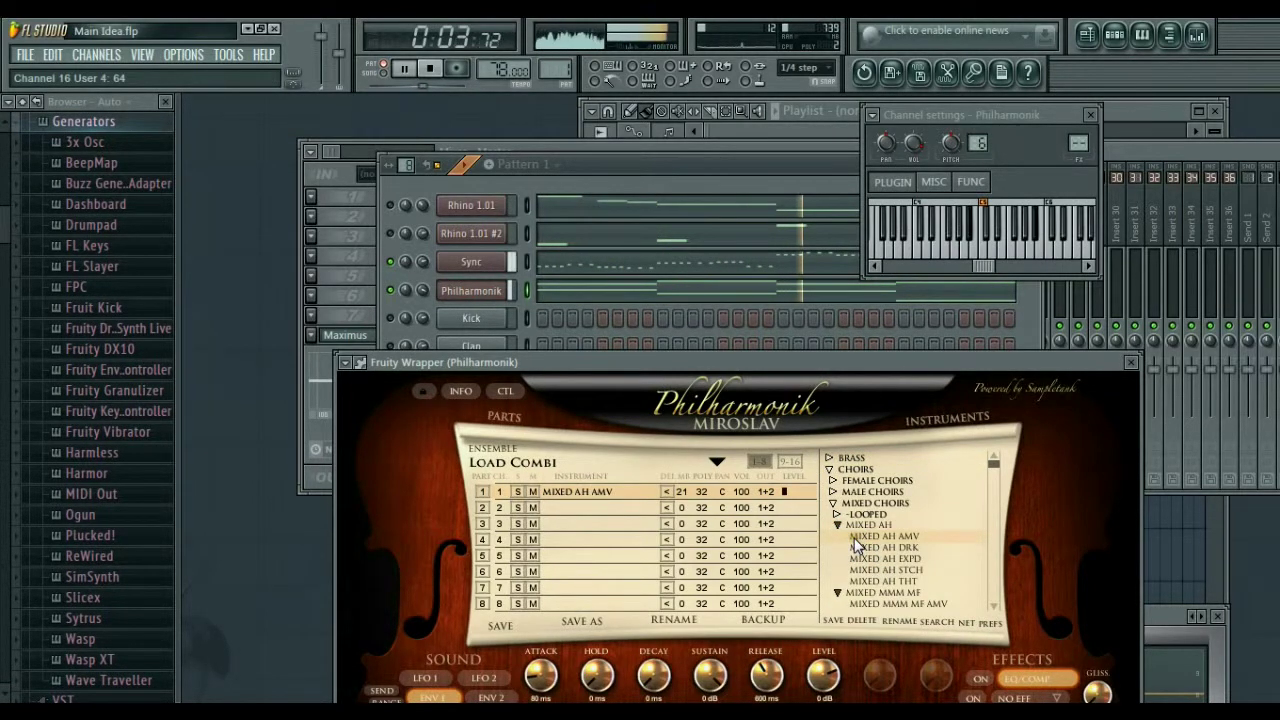
left_click(412, 293)
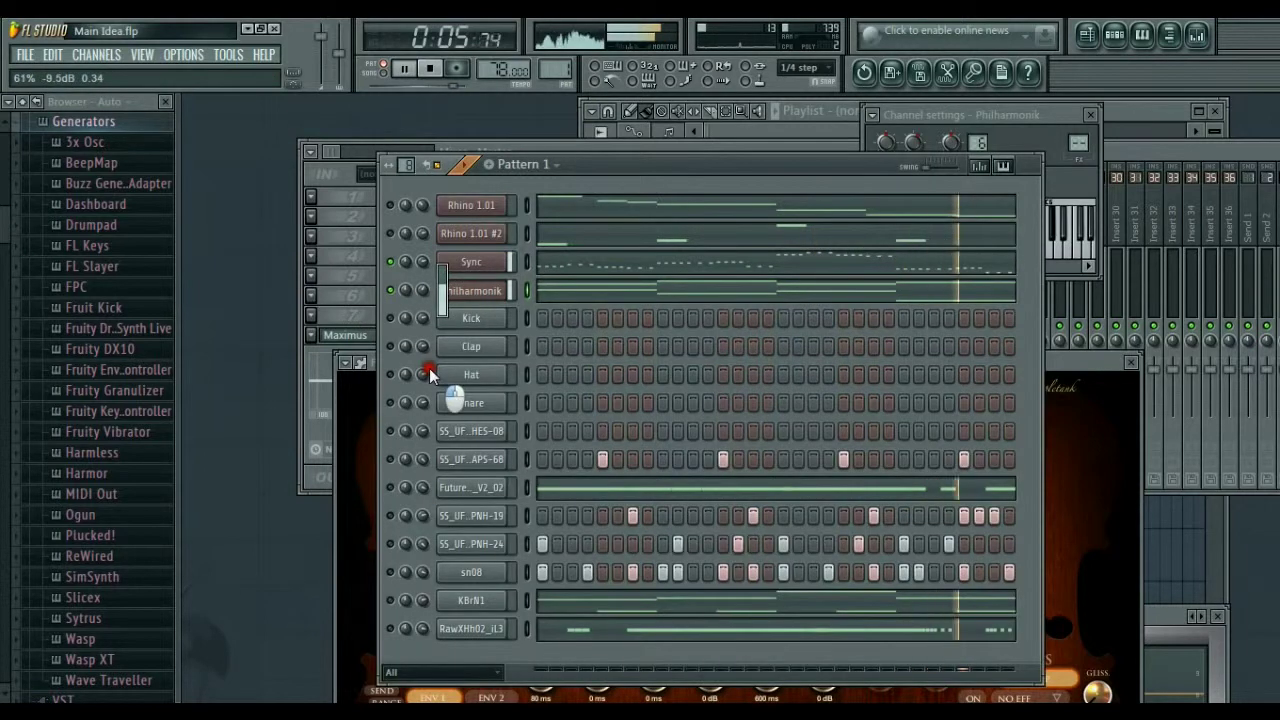
left_click(418, 293)
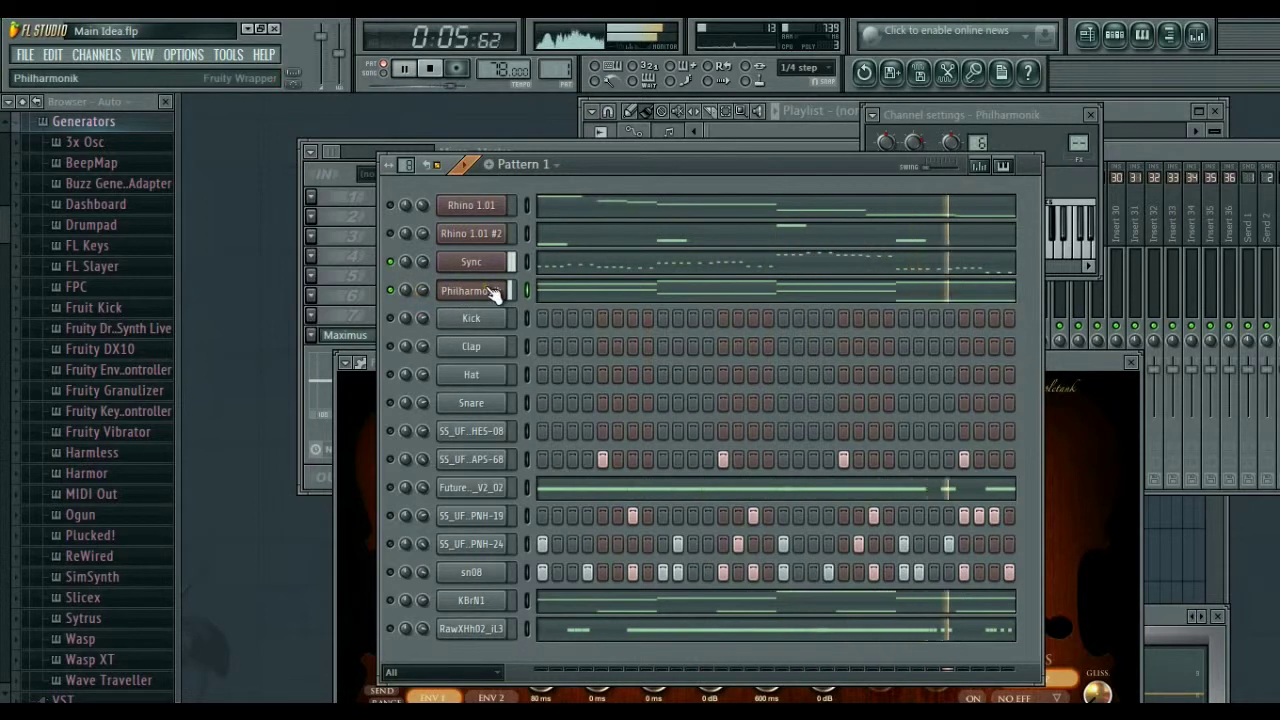
Step: Fill out the Philharmonik chords with two-beat notes: F3 at beat 1, F#3 at beat 3 and F#4 at beat 7
left_click(550, 290)
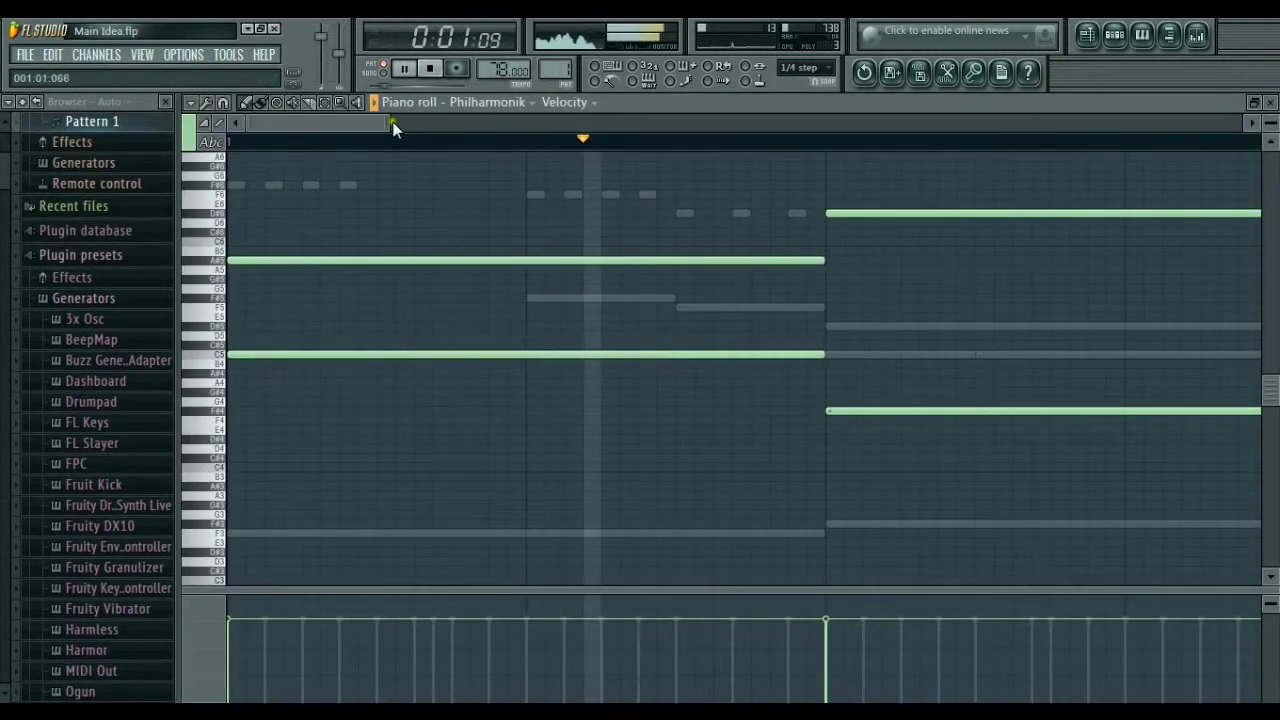
left_click_drag(393, 127, 763, 151)
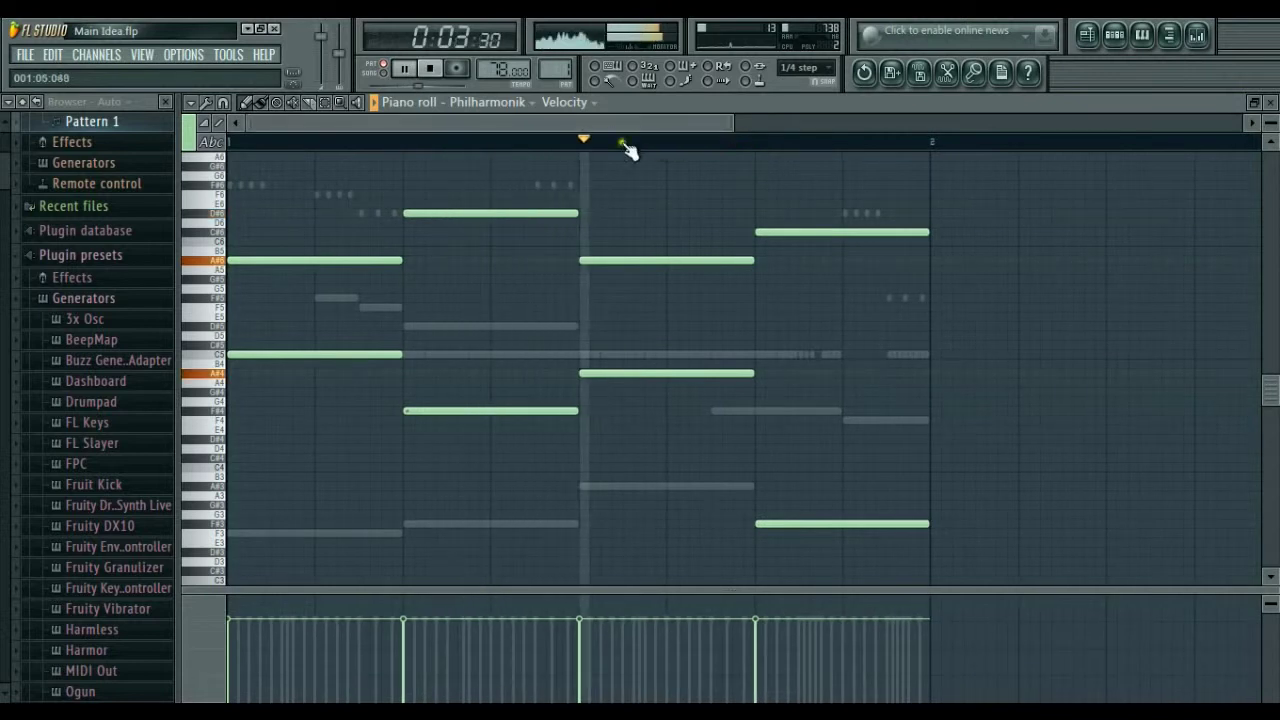
left_click(415, 524)
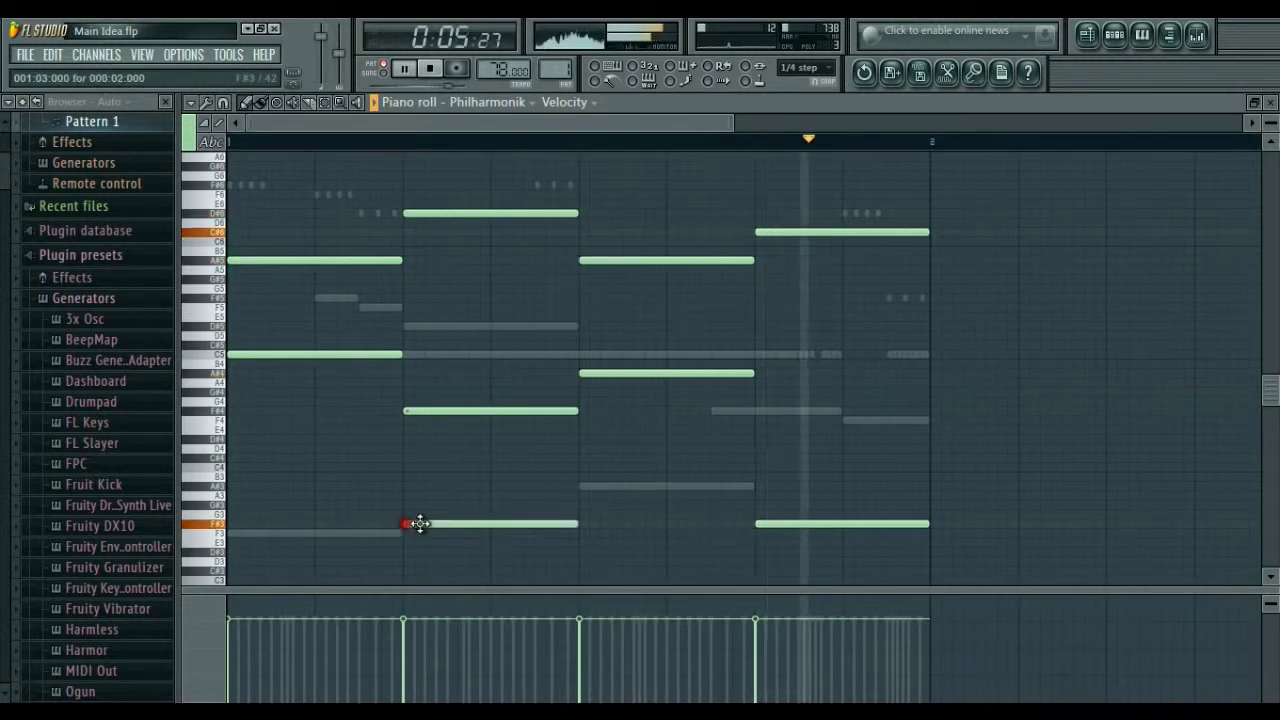
left_click(282, 533)
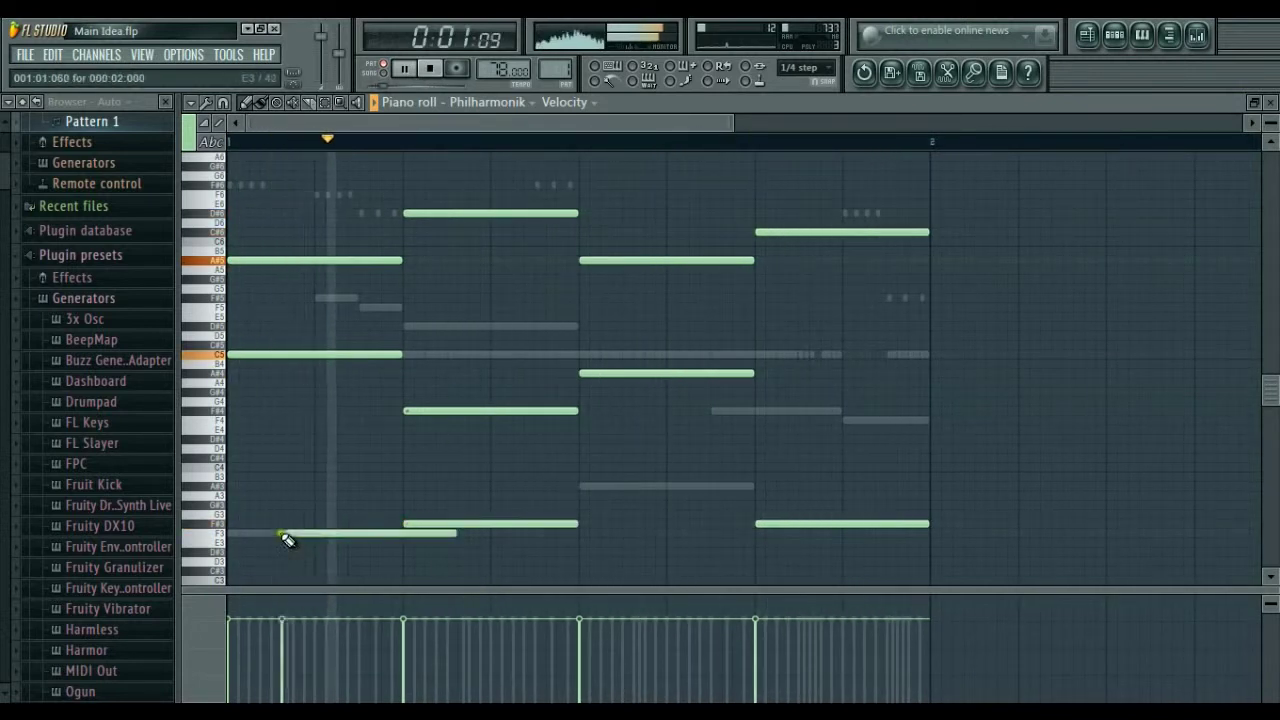
left_click_drag(282, 535, 230, 535)
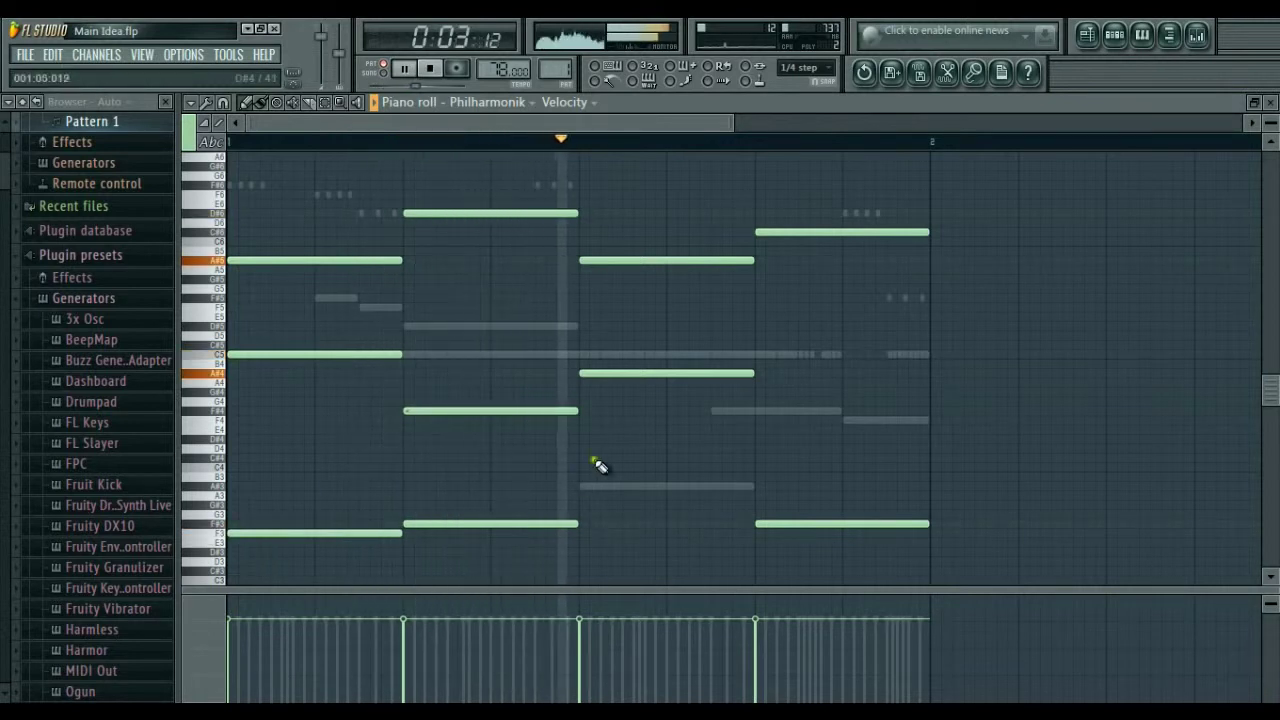
left_click(760, 412)
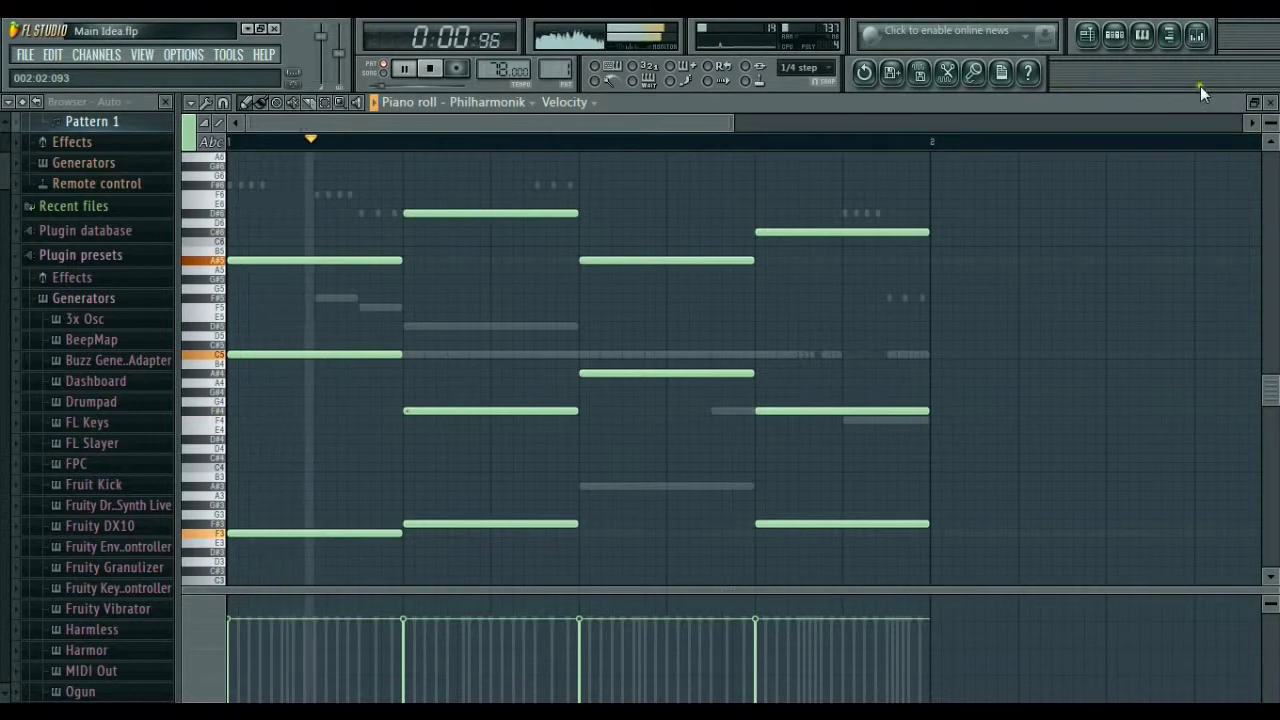
left_click(1270, 102)
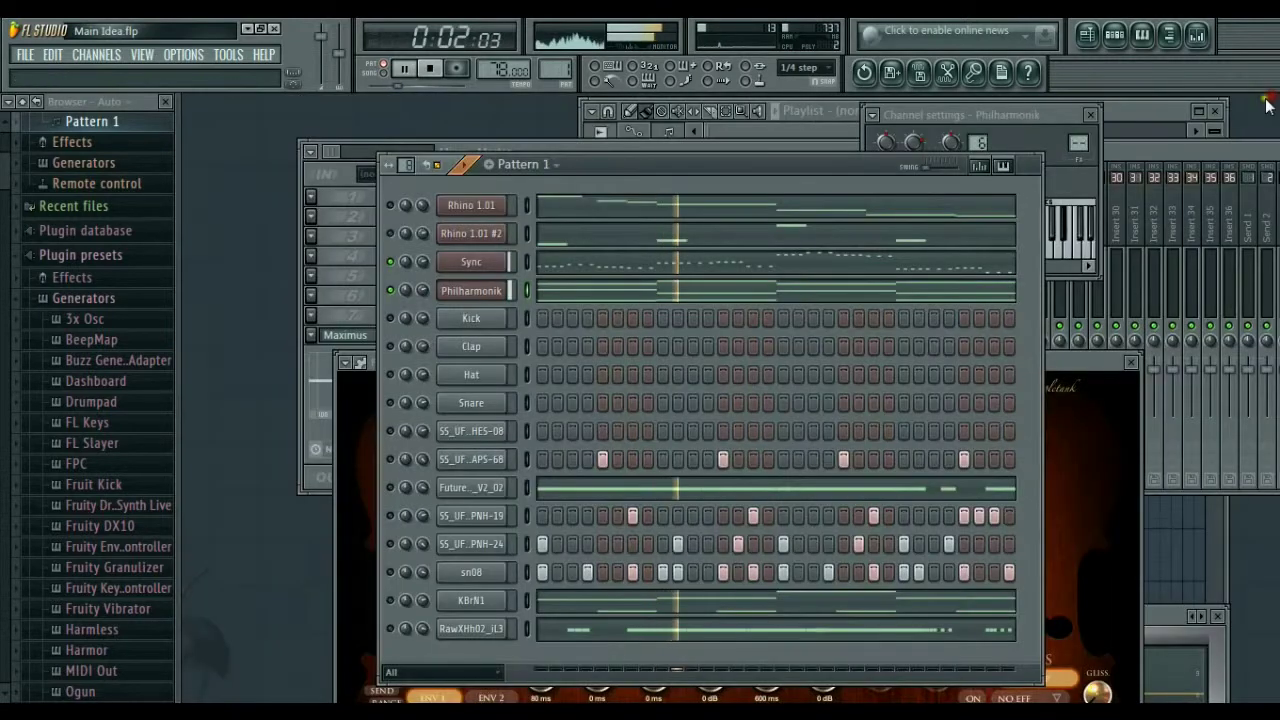
left_click(745, 292)
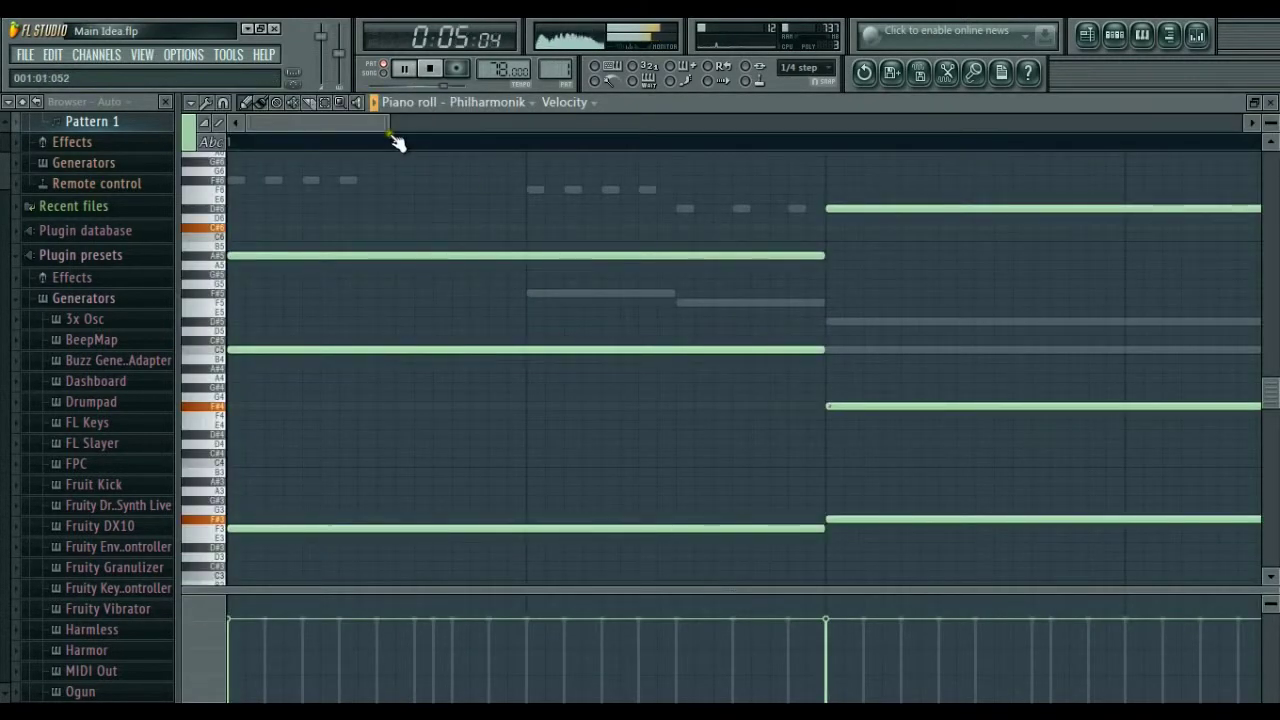
left_click(1268, 103)
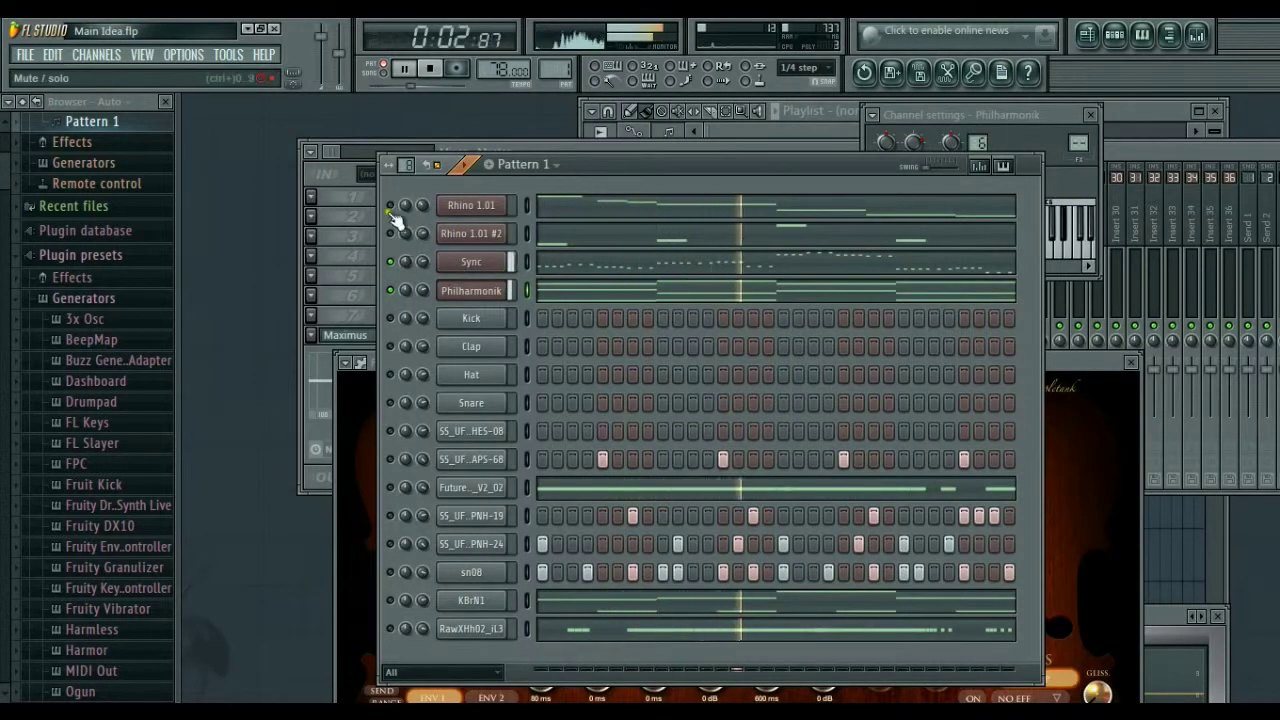
Step: Unmute the KBrN1 channel and hide the Philharmonik plugin window
left_click(389, 601)
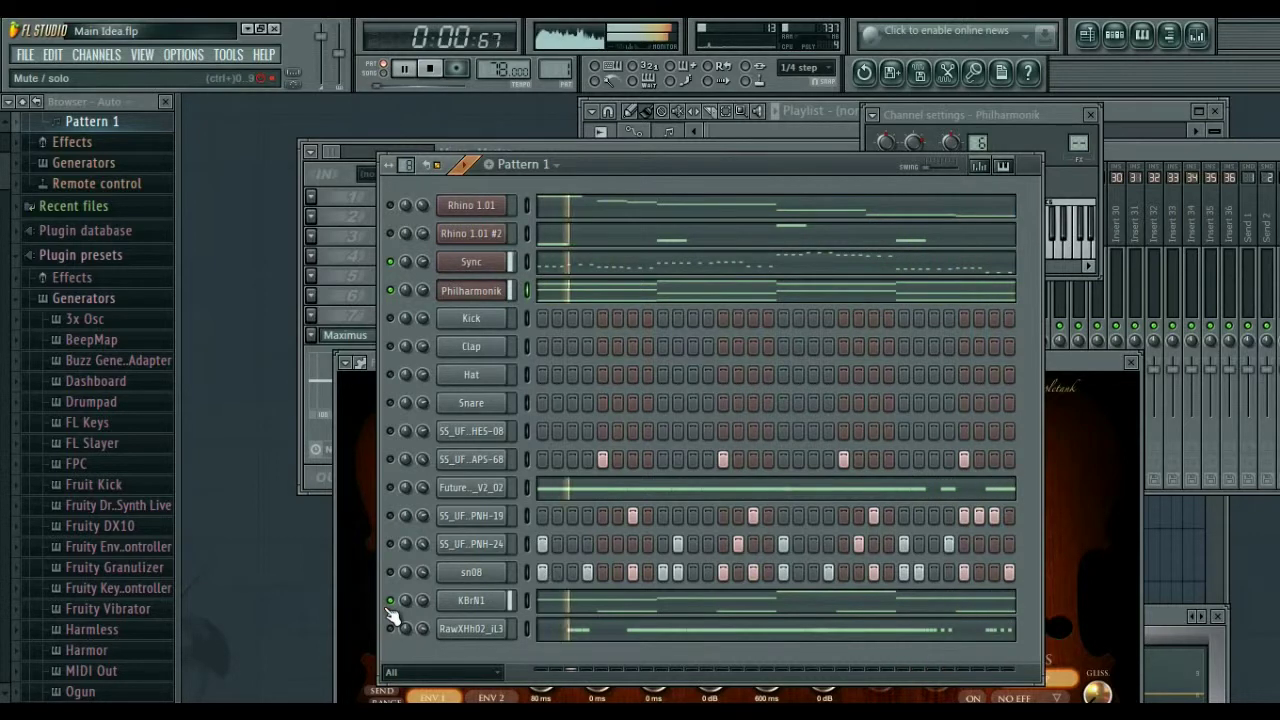
left_click(478, 290)
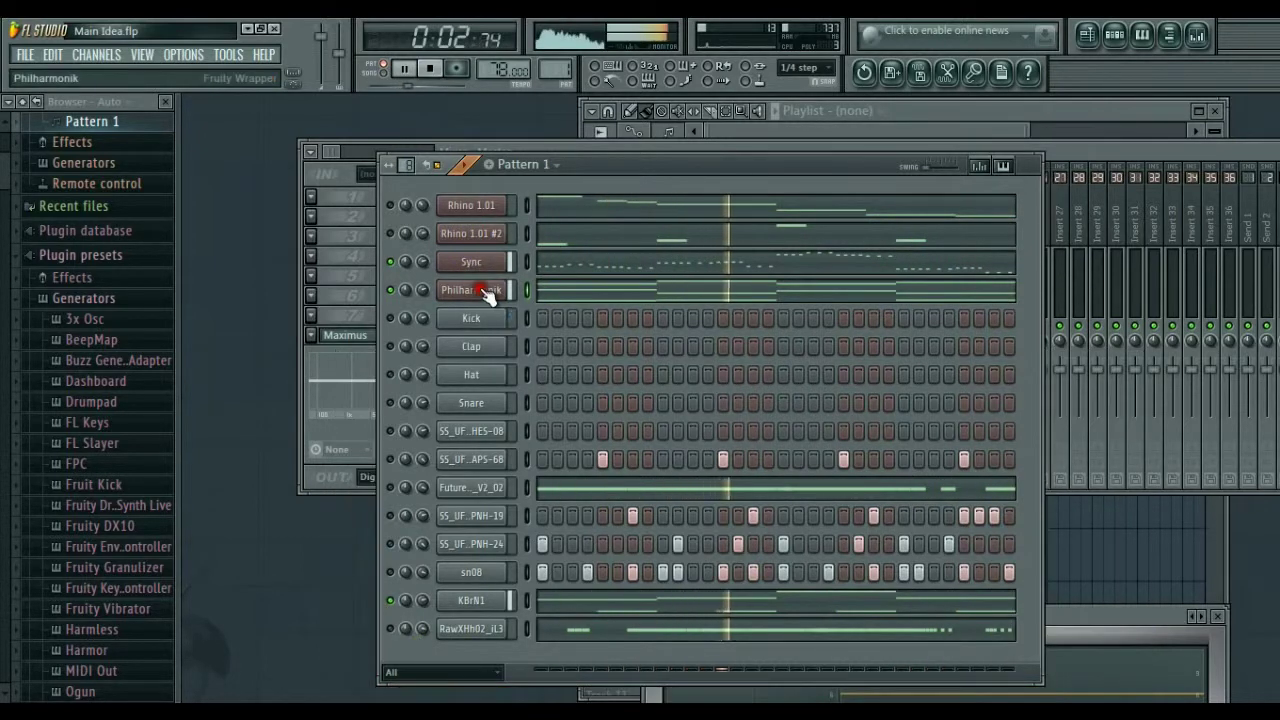
Step: Route the Philharmonik channel to mixer insert 13 and load Redline Reverb there with the Hall Of Mirrors preset
left_click_drag(1078, 143, 1041, 50)
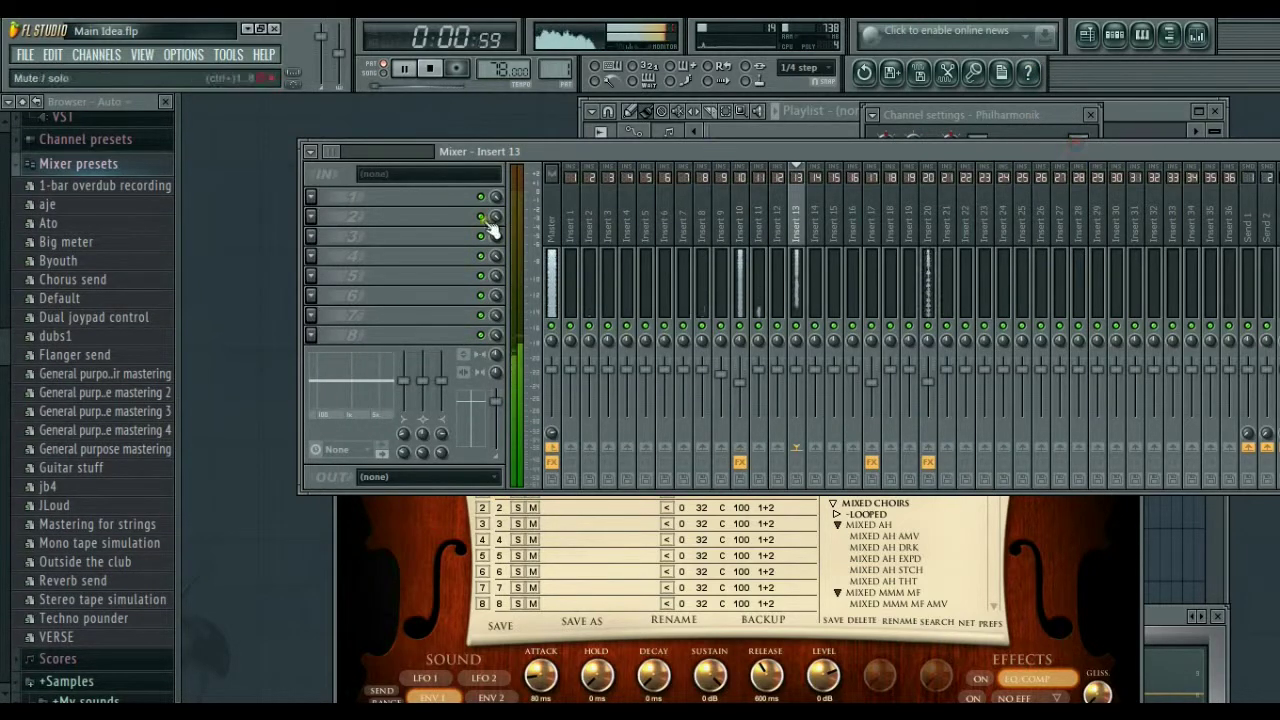
left_click(315, 196)
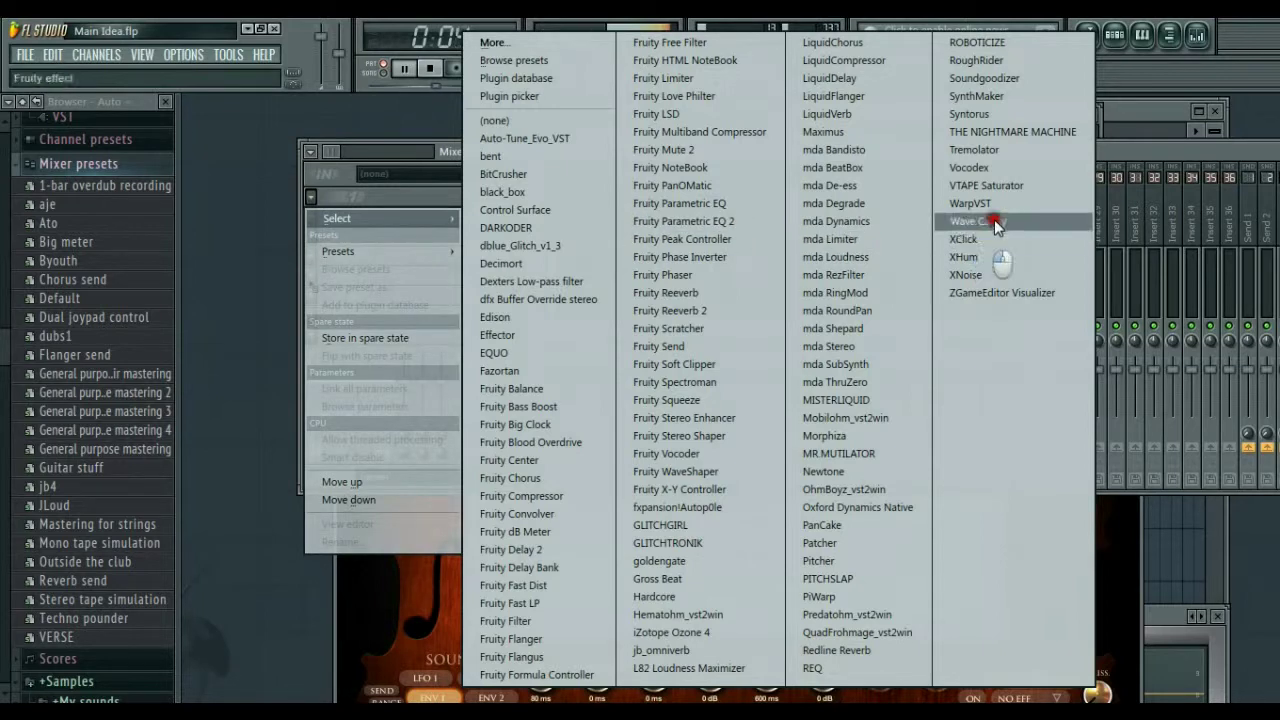
left_click(866, 652)
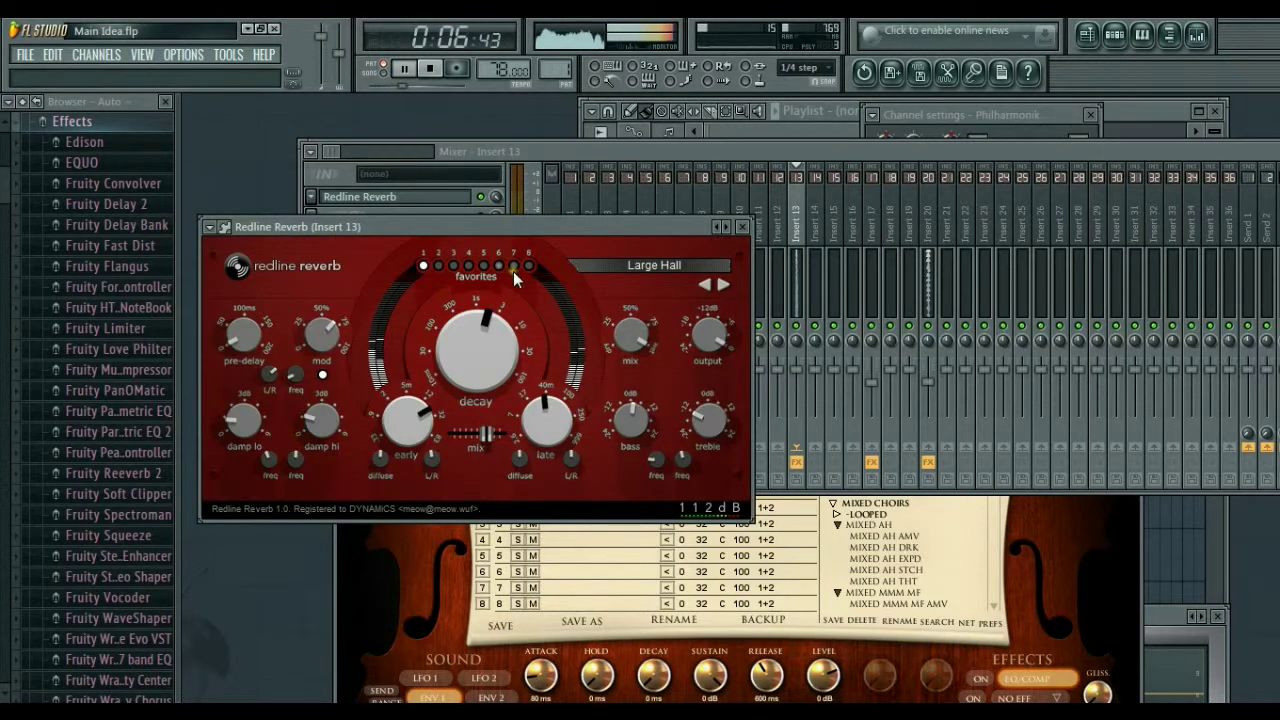
left_click(513, 268)
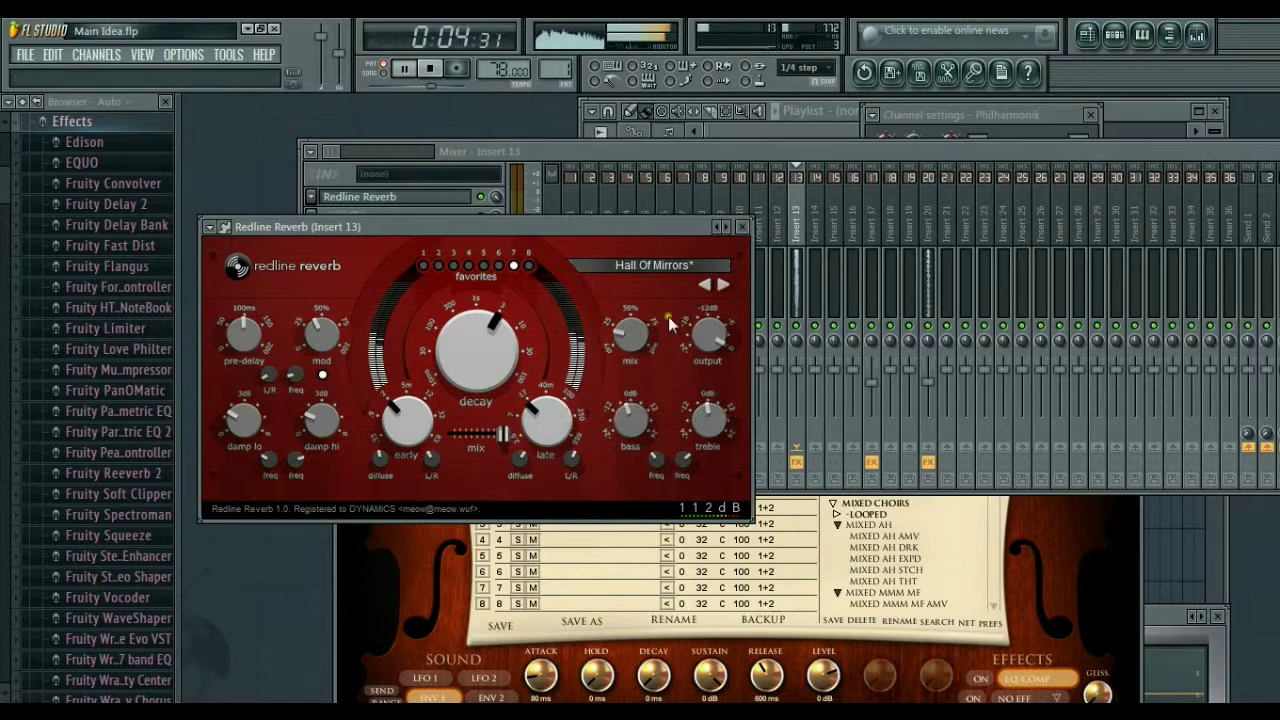
left_click(742, 229)
Step: Set the Philharmonik envelope's release to 1.1 s and decay to 27.2 ms, and close the plugin window
left_click_drag(764, 678, 762, 645)
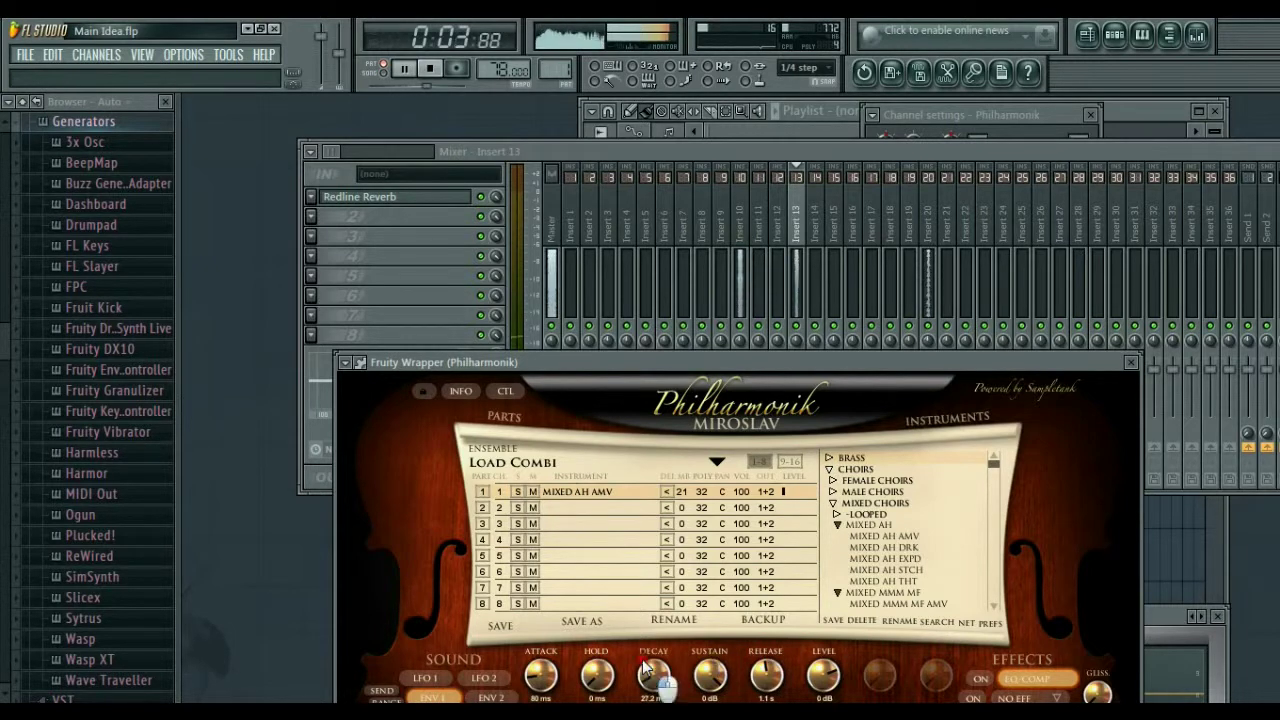
left_click(1133, 362)
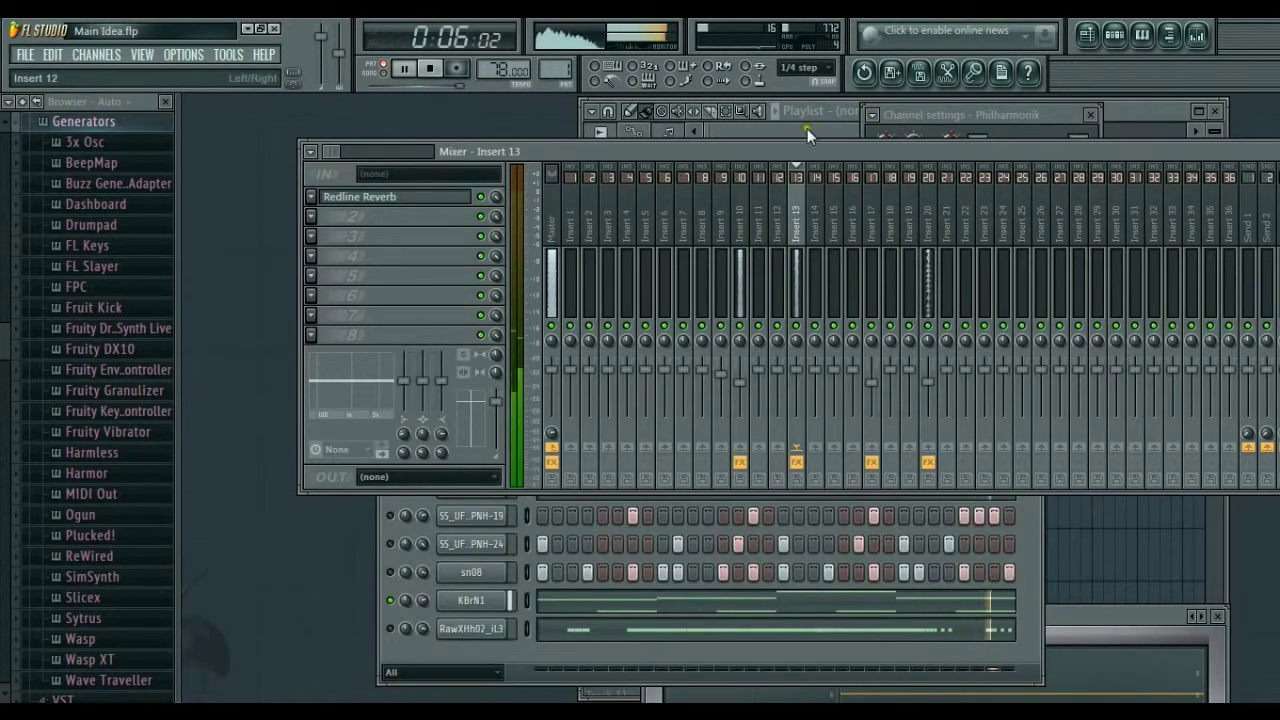
left_click(1139, 38)
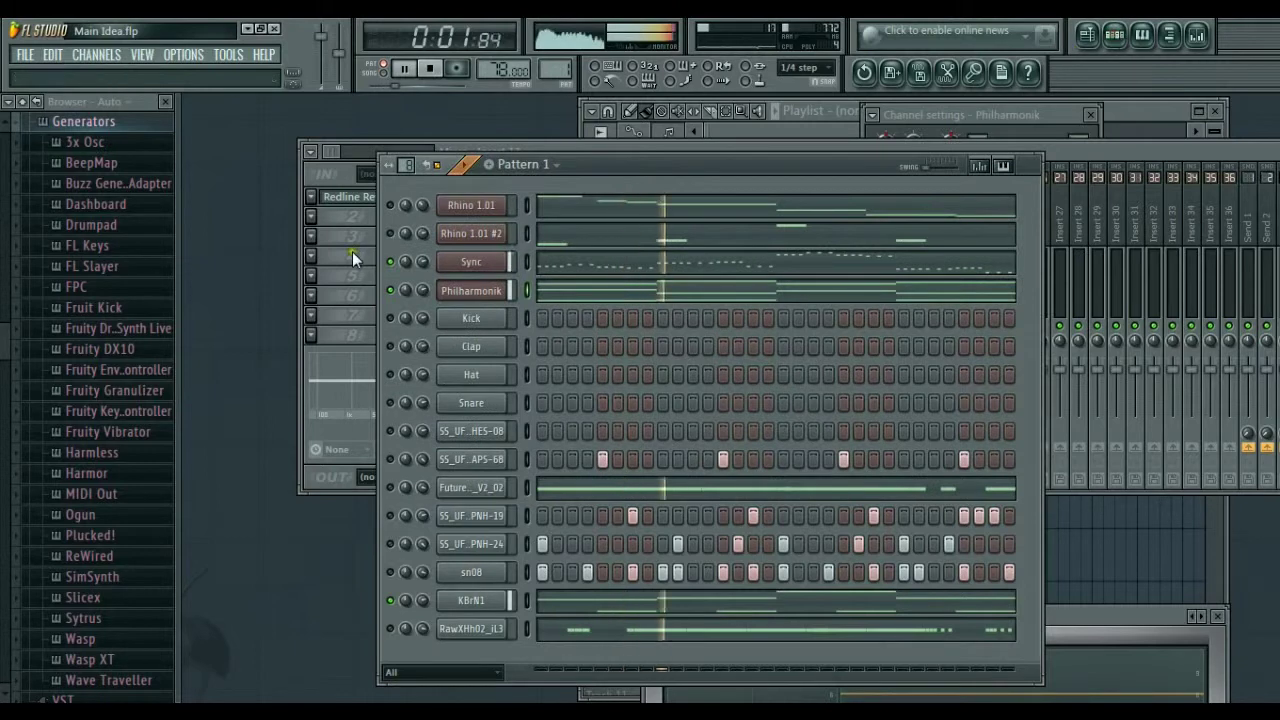
Step: Unmute the Rhino 1.01 channel and save the project
left_click(391, 206)
left_click(391, 206)
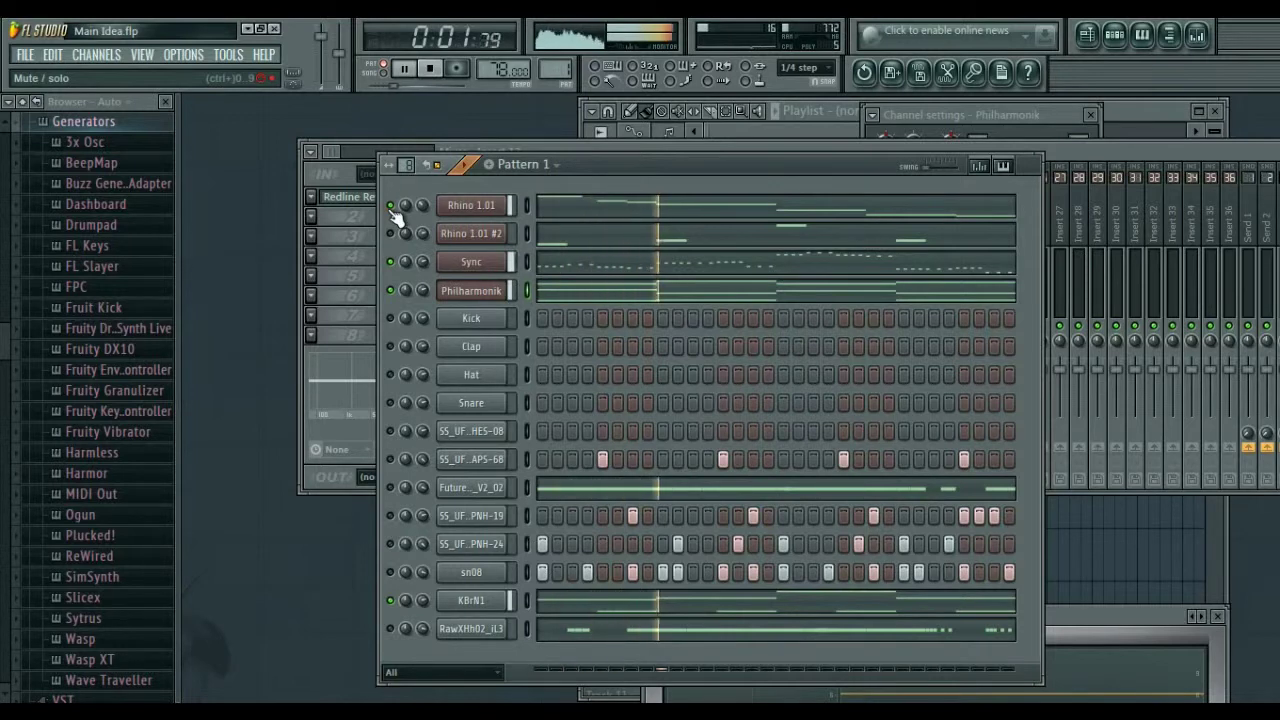
left_click(24, 57)
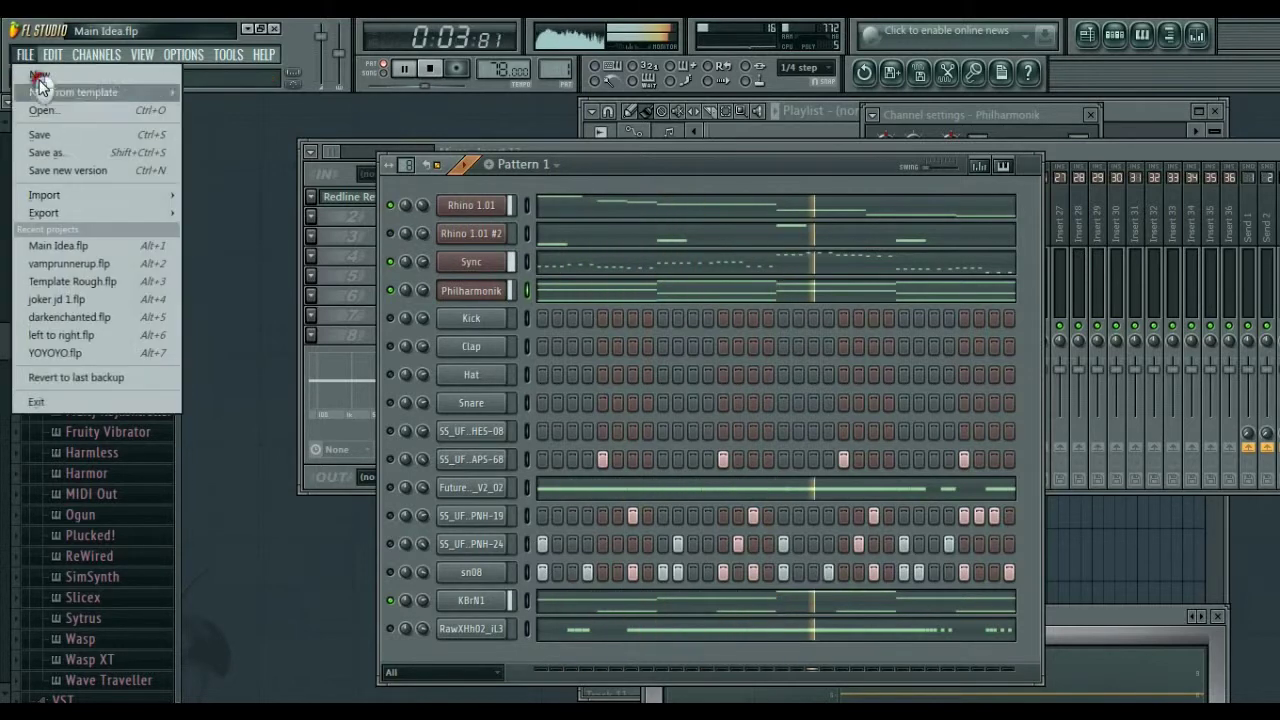
left_click(58, 138)
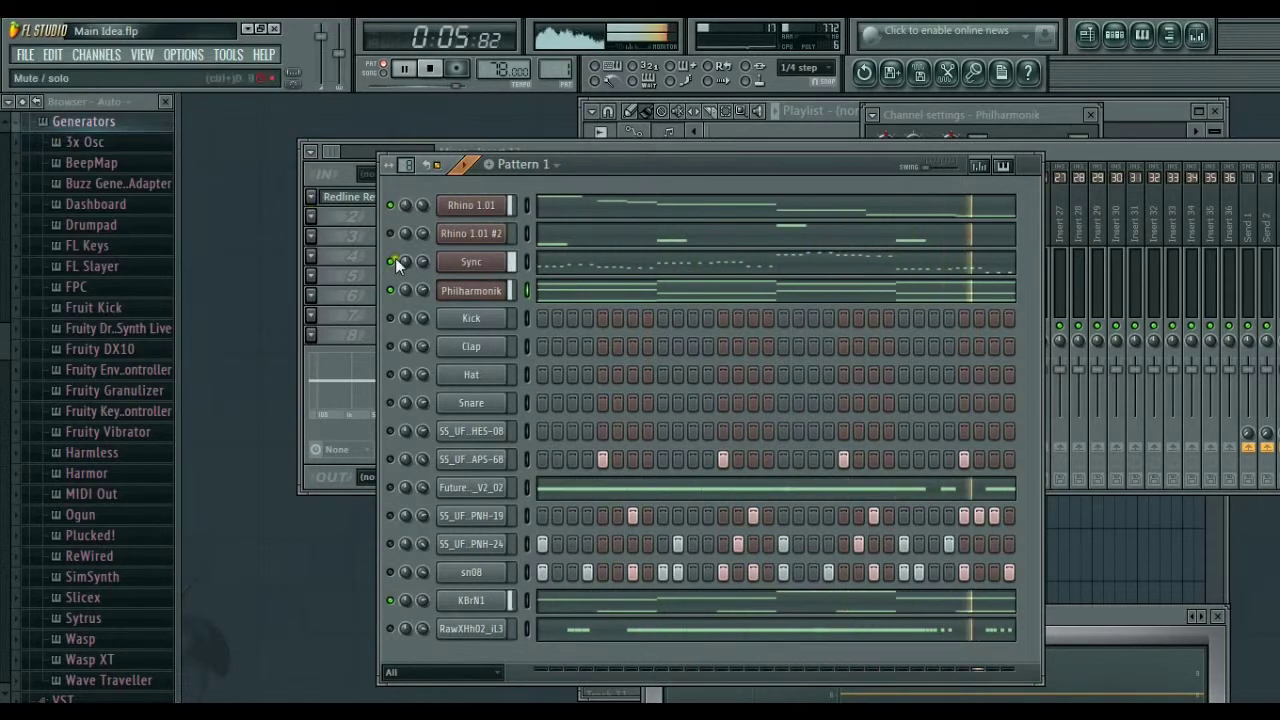
Step: Load dblue Glitch v1.3 in insert 13's second effect slot and leave a single TapeStop block at step 8, with SlowDown 5% and SpeedUp 0%
left_click(462, 289)
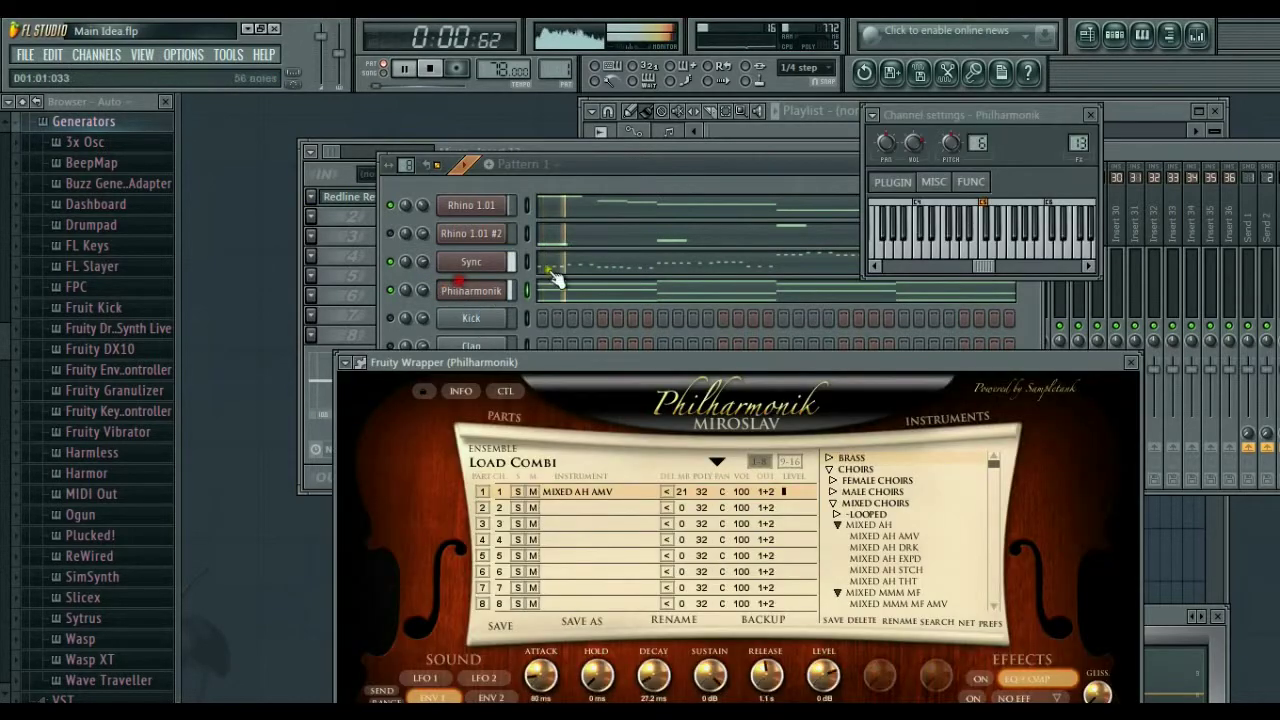
left_click(325, 218)
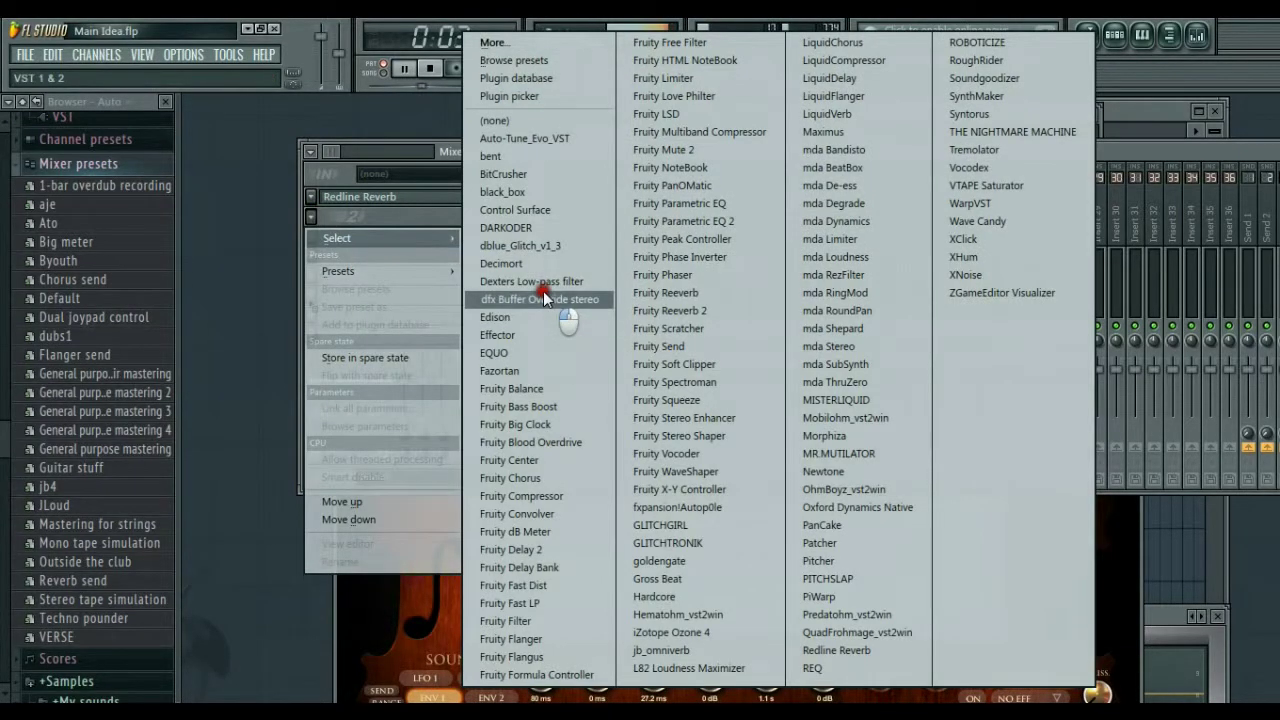
left_click(540, 247)
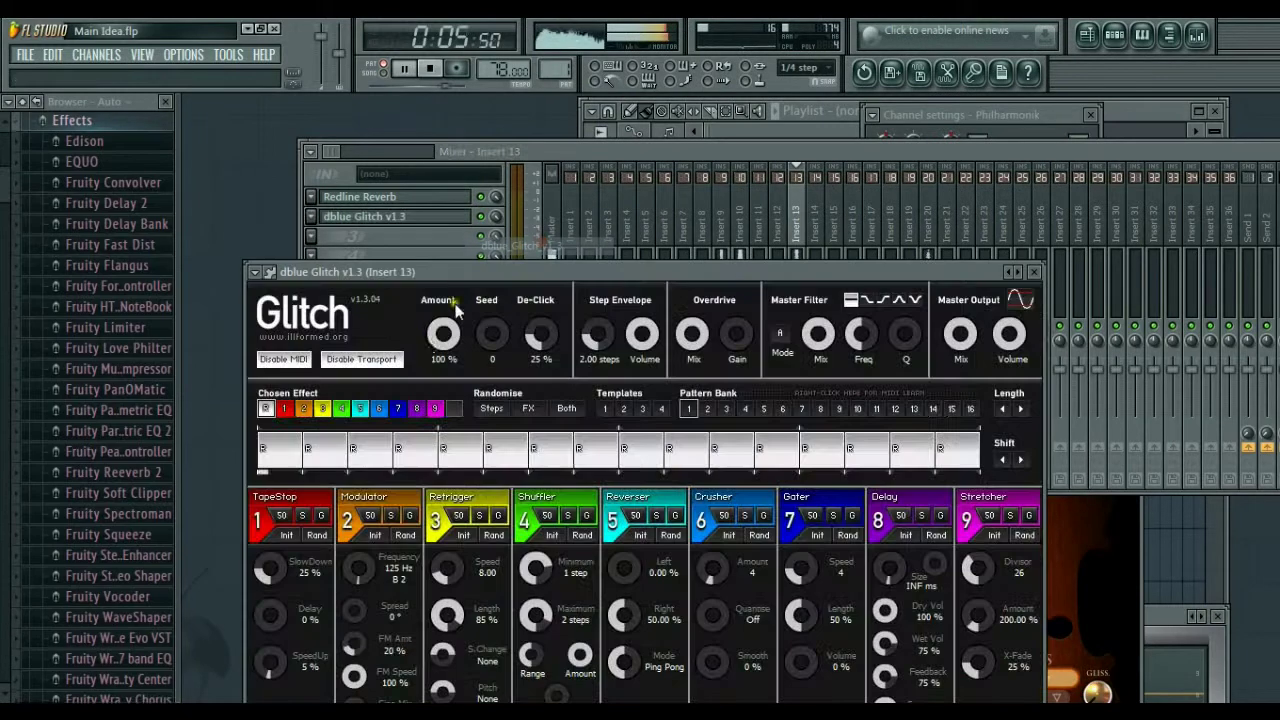
mouse_move(448, 462)
left_mouse_down()
mouse_move(266, 457)
mouse_move(986, 491)
mouse_move(582, 460)
left_mouse_up()
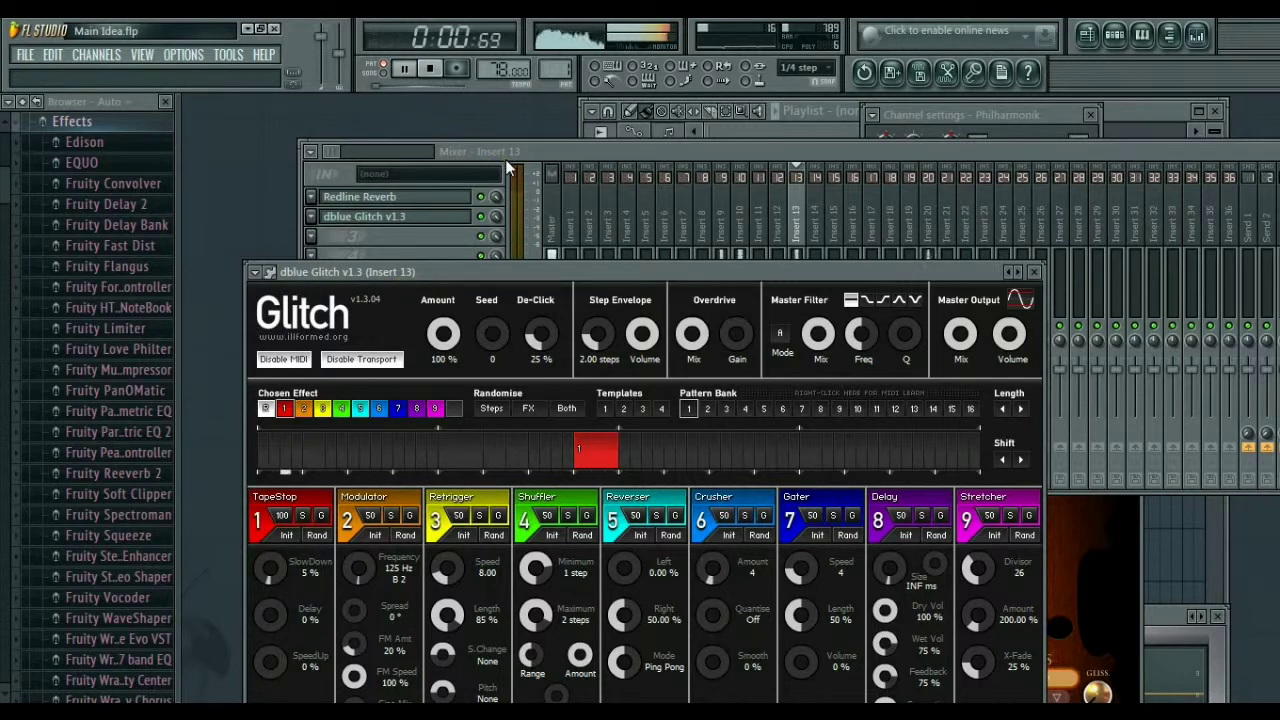
Step: Unmute the APS-68, Future V2_02, PNH-19, PNH-24, sn08 and RawXHh02_iL3 channels, and save the project
left_click(1120, 35)
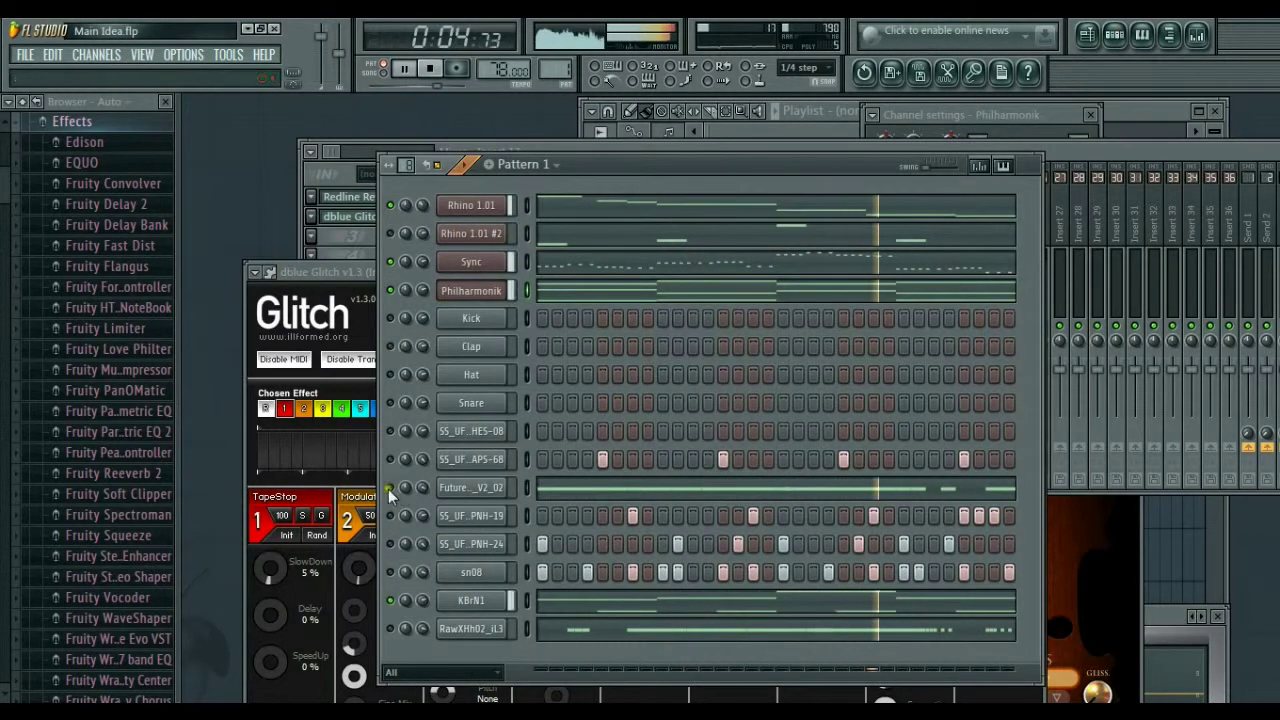
left_click(397, 544)
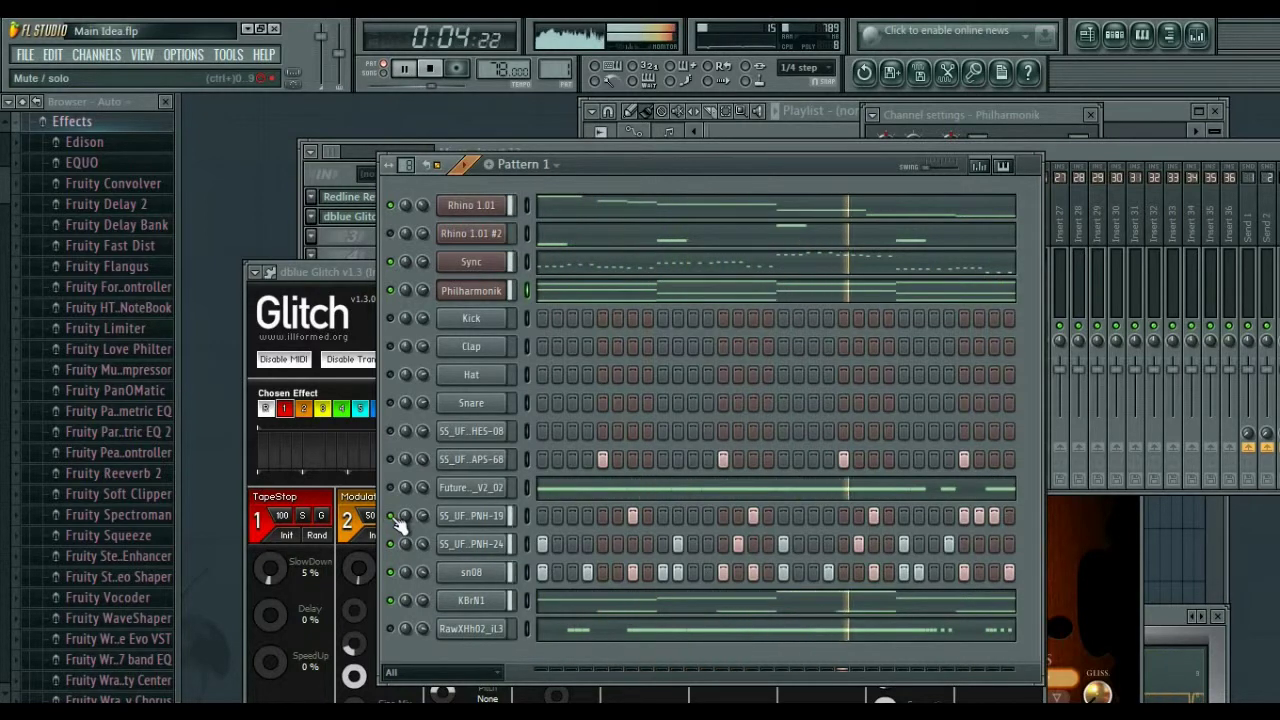
left_click(387, 459)
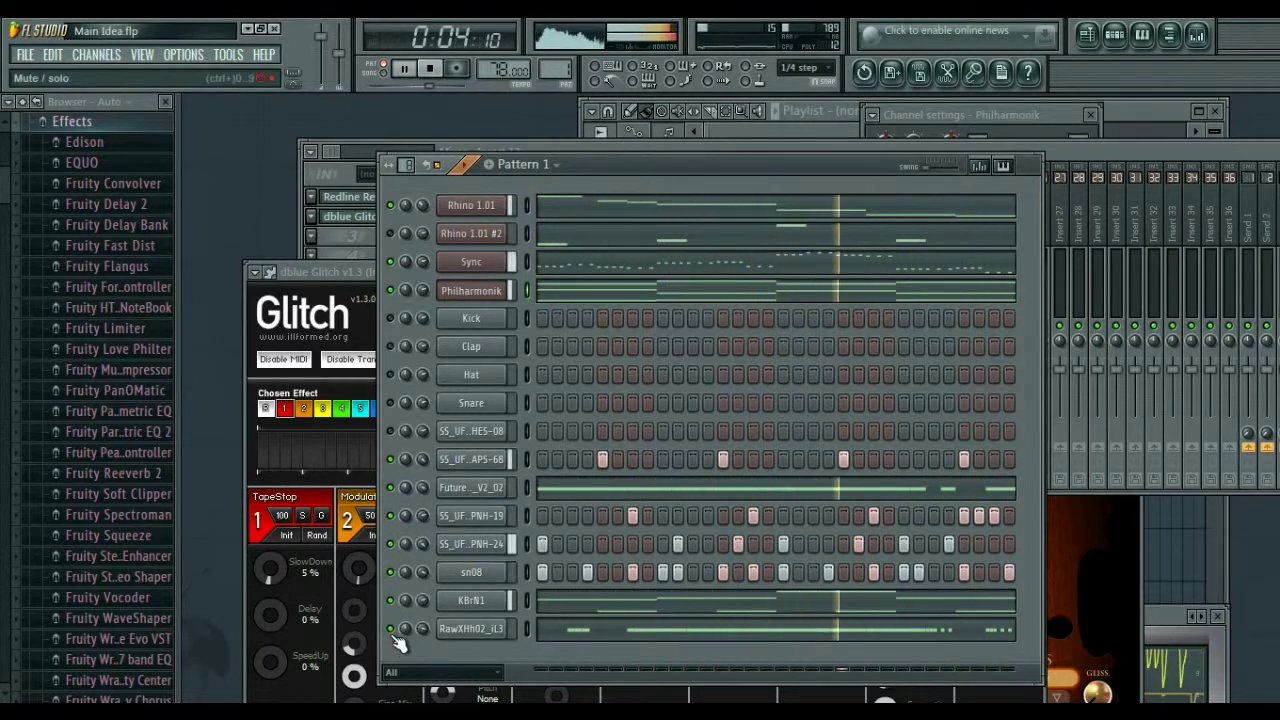
left_click(24, 54)
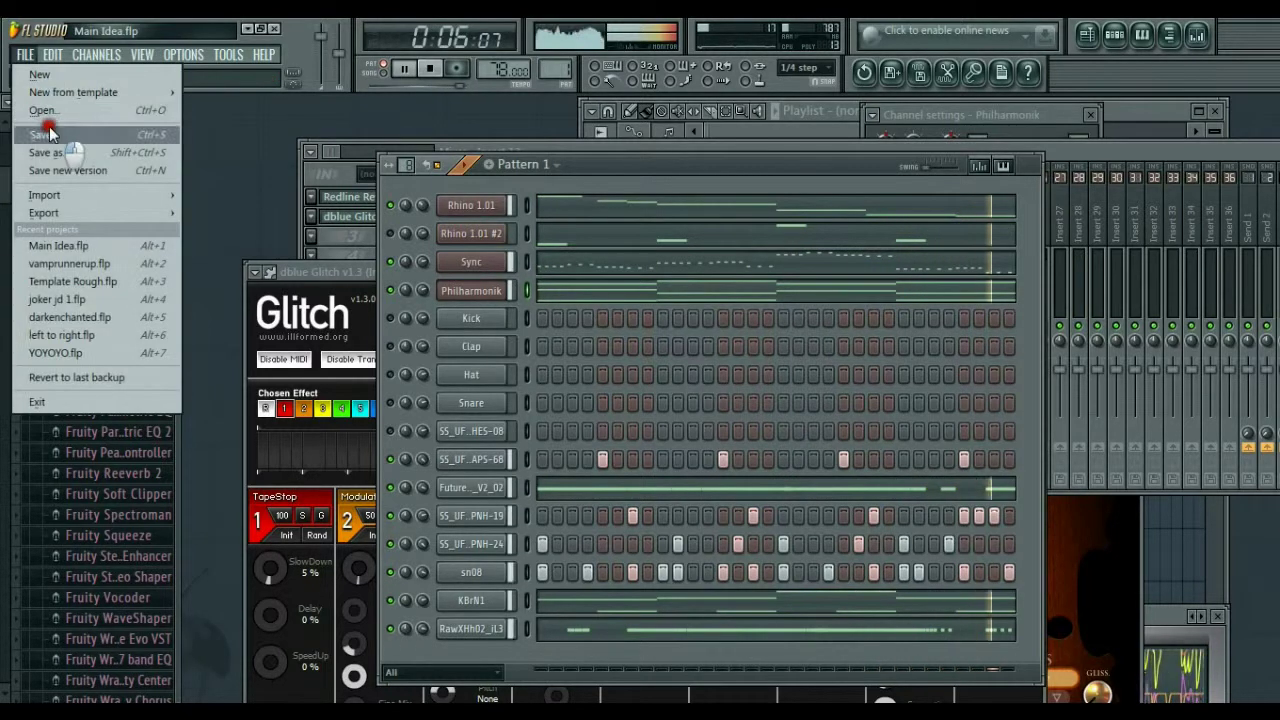
left_click(49, 126)
Step: Delete the unused Kick and Clap channels from Pattern 1
right_click(485, 355)
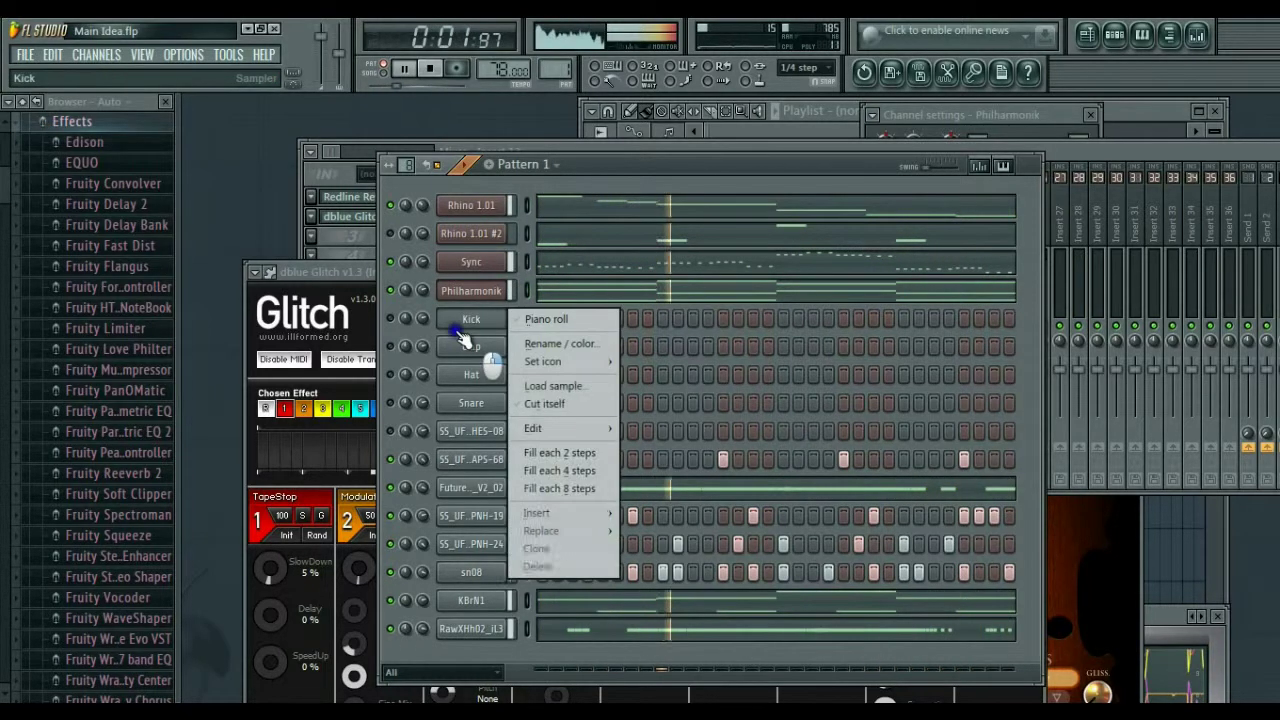
left_click(543, 575)
left_click(735, 417)
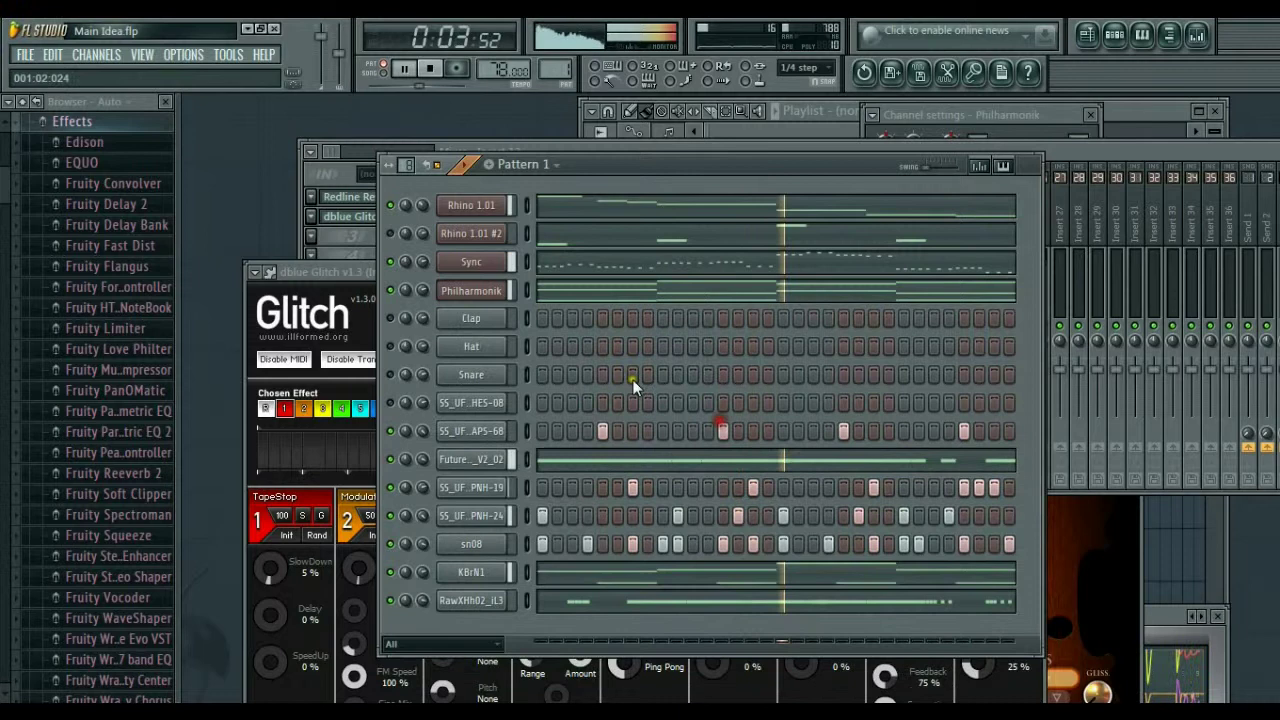
right_click(479, 321)
left_click(529, 566)
left_click(733, 414)
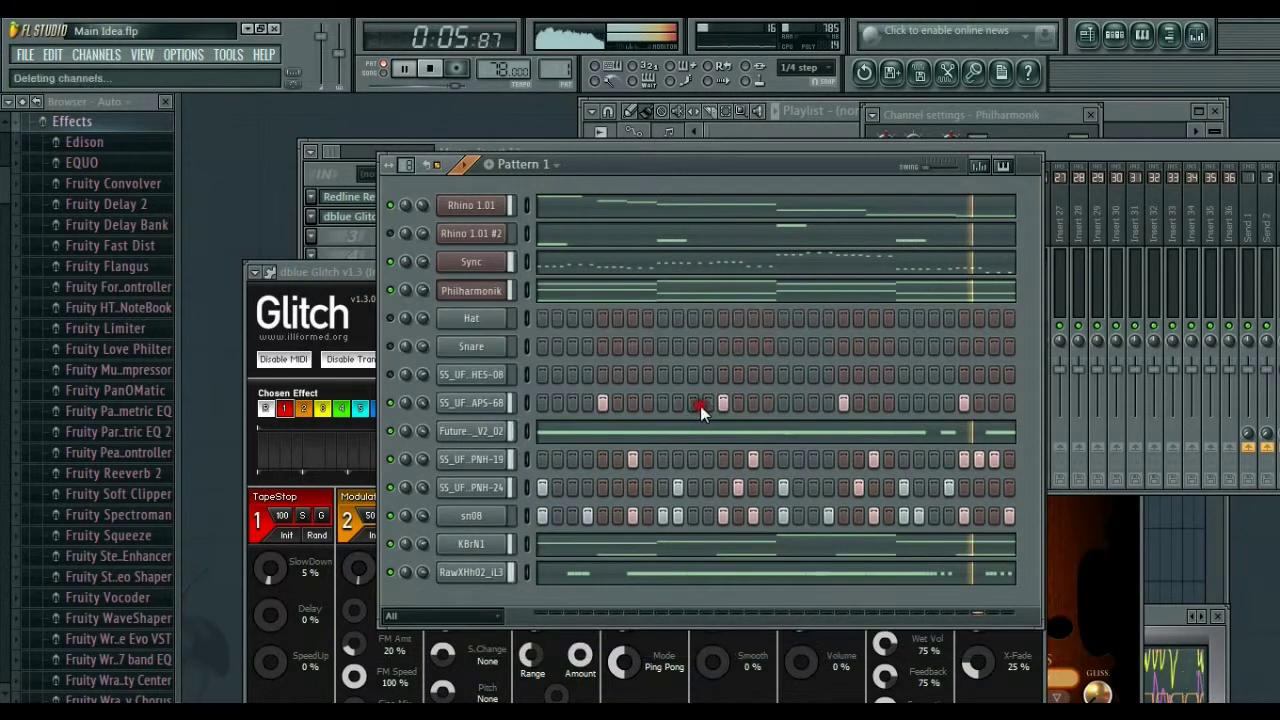
Step: Delete the unused Hat and Snare channels from Pattern 1
right_click(478, 321)
left_click(559, 566)
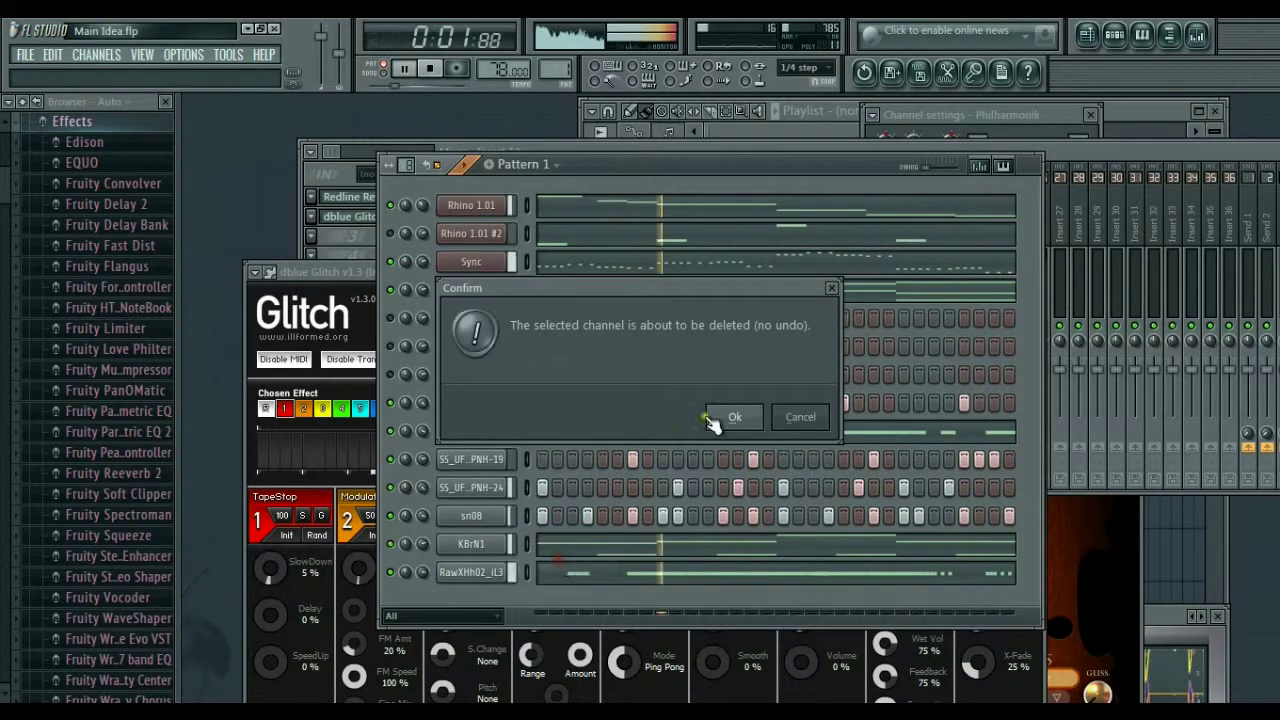
left_click(735, 417)
right_click(478, 321)
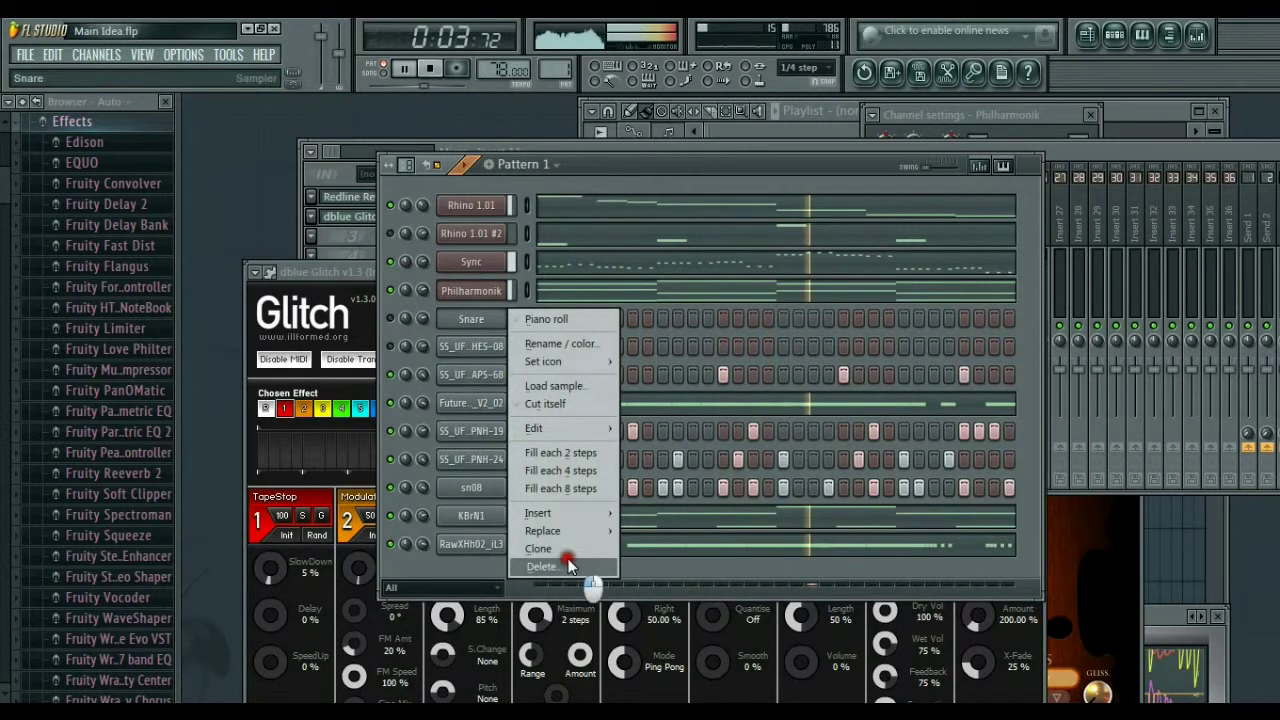
left_click(586, 566)
left_click(731, 417)
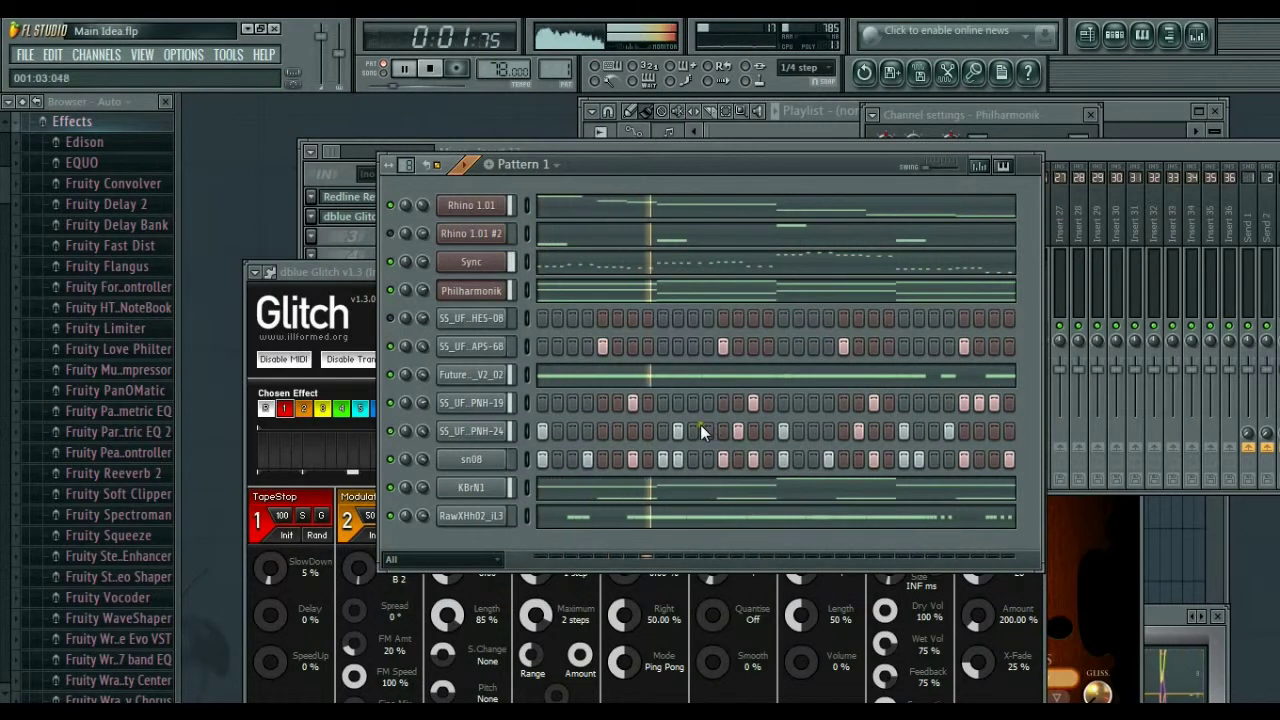
Step: Delete the muted Rhino 1.01 #2 channel and save the project
right_click(464, 233)
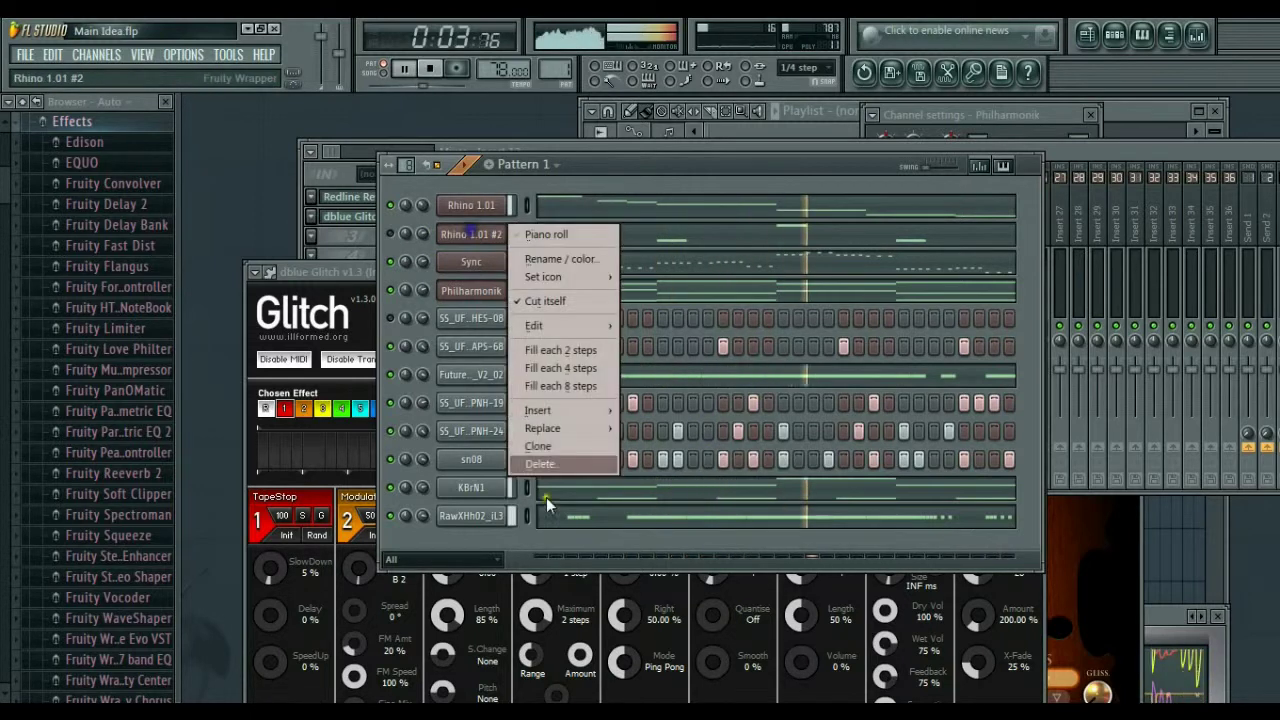
left_click(545, 463)
left_click(731, 416)
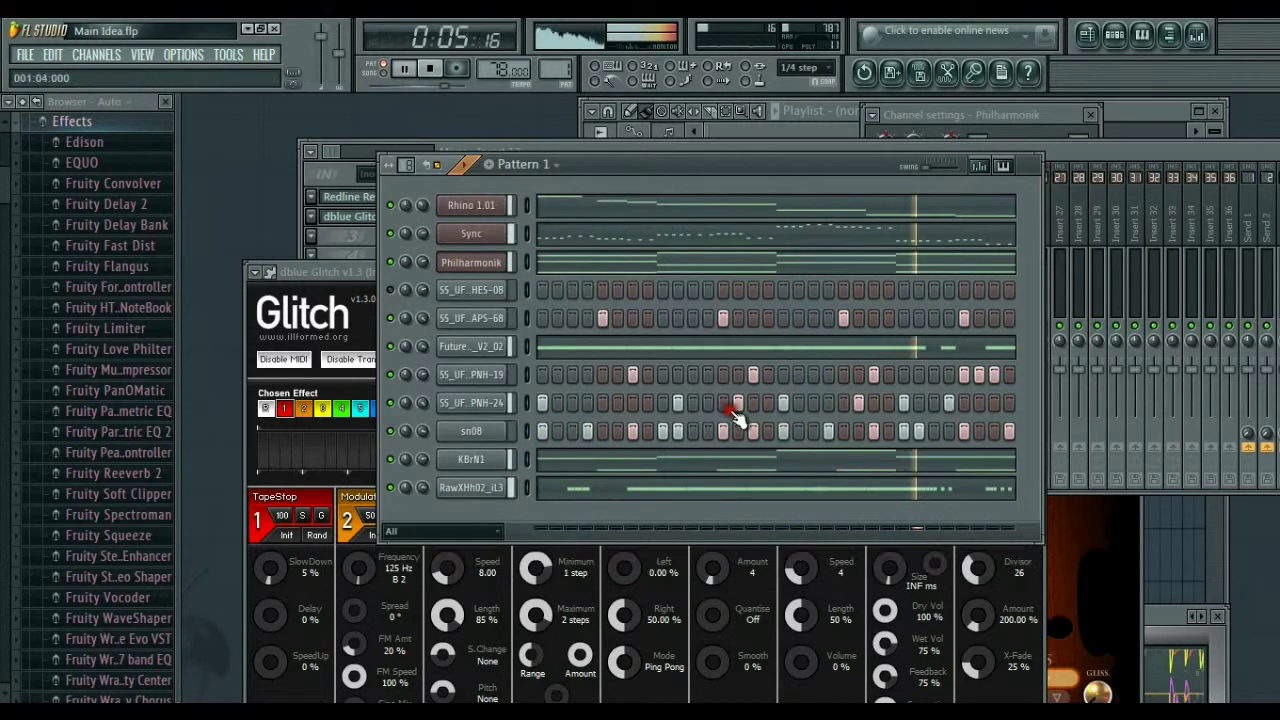
left_click(24, 54)
left_click(44, 135)
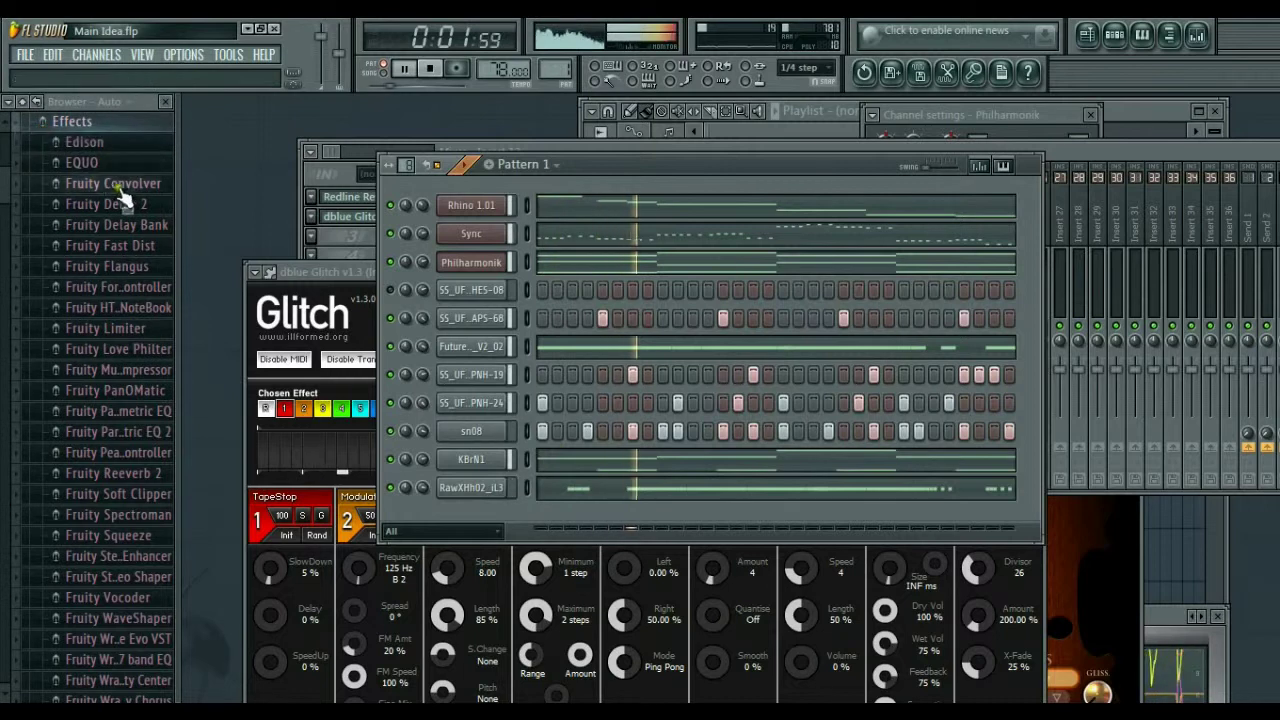
Step: Delete the empty SS_UF5_CRASHES-08 channel and set the project tempo to 69
right_click(468, 291)
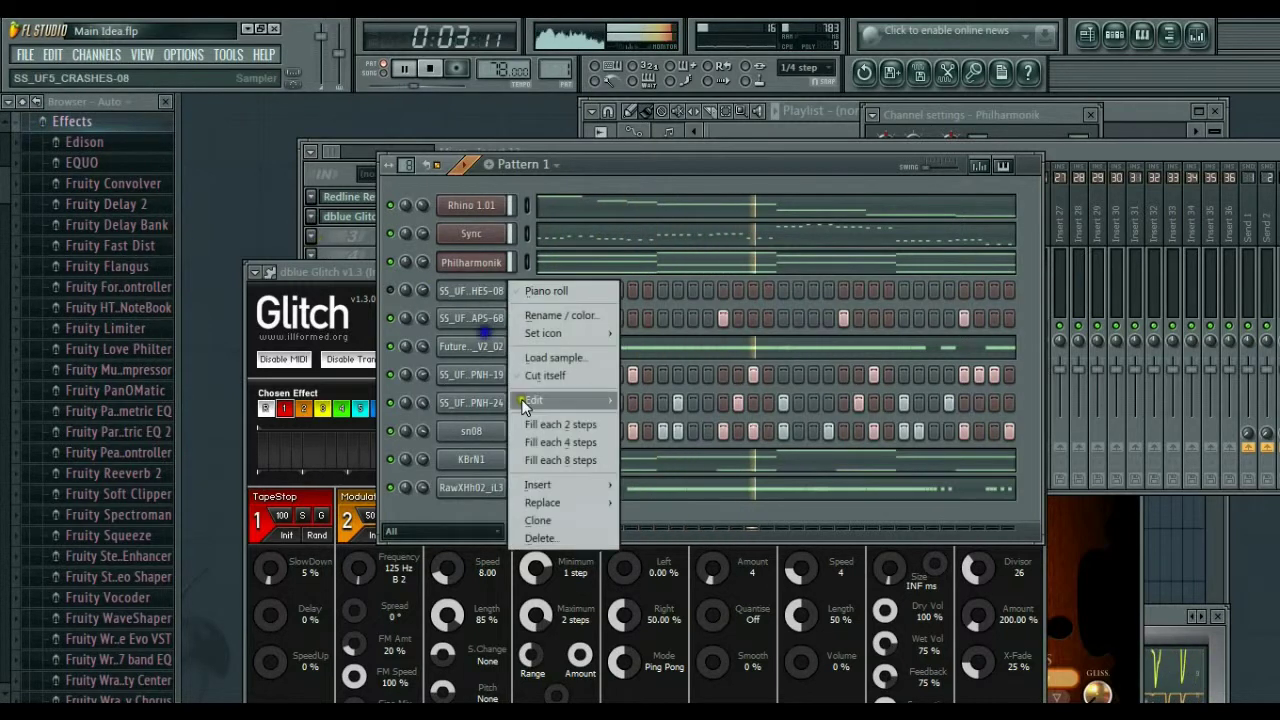
left_click(532, 537)
left_click(720, 418)
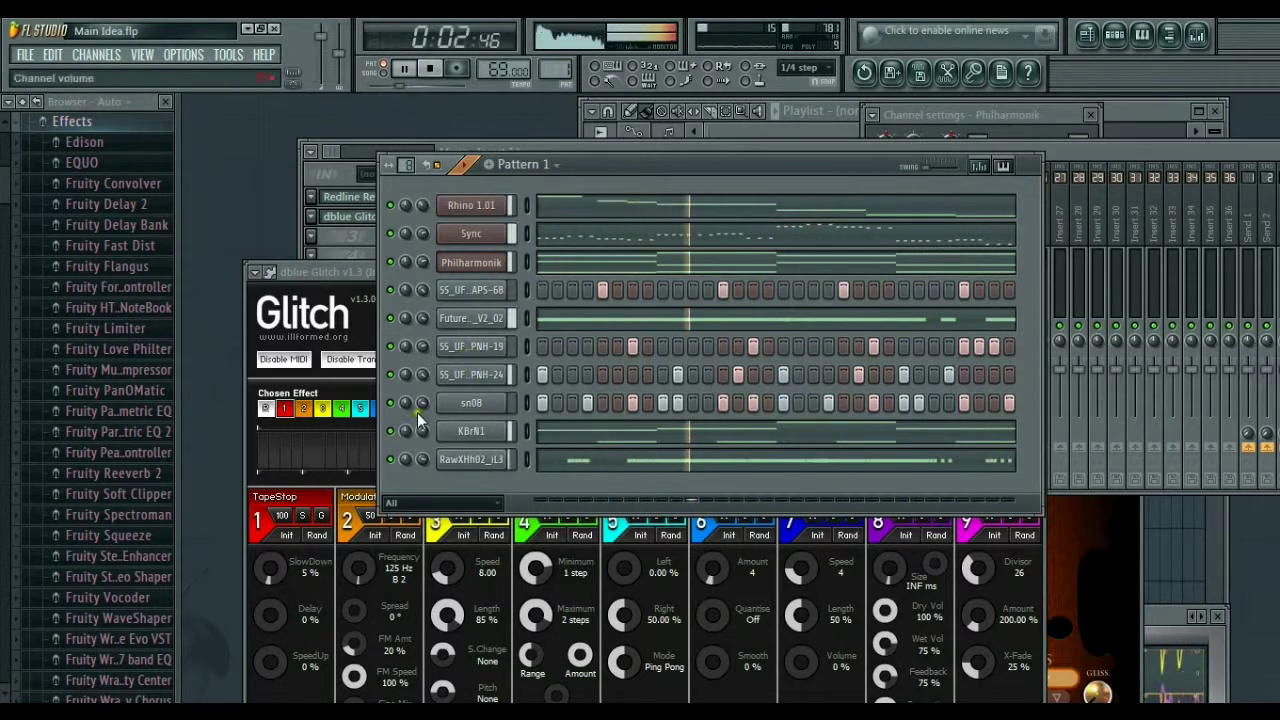
Step: Route the sn08 channel to mixer insert 30 and return to the pattern's channel list
left_click(455, 403)
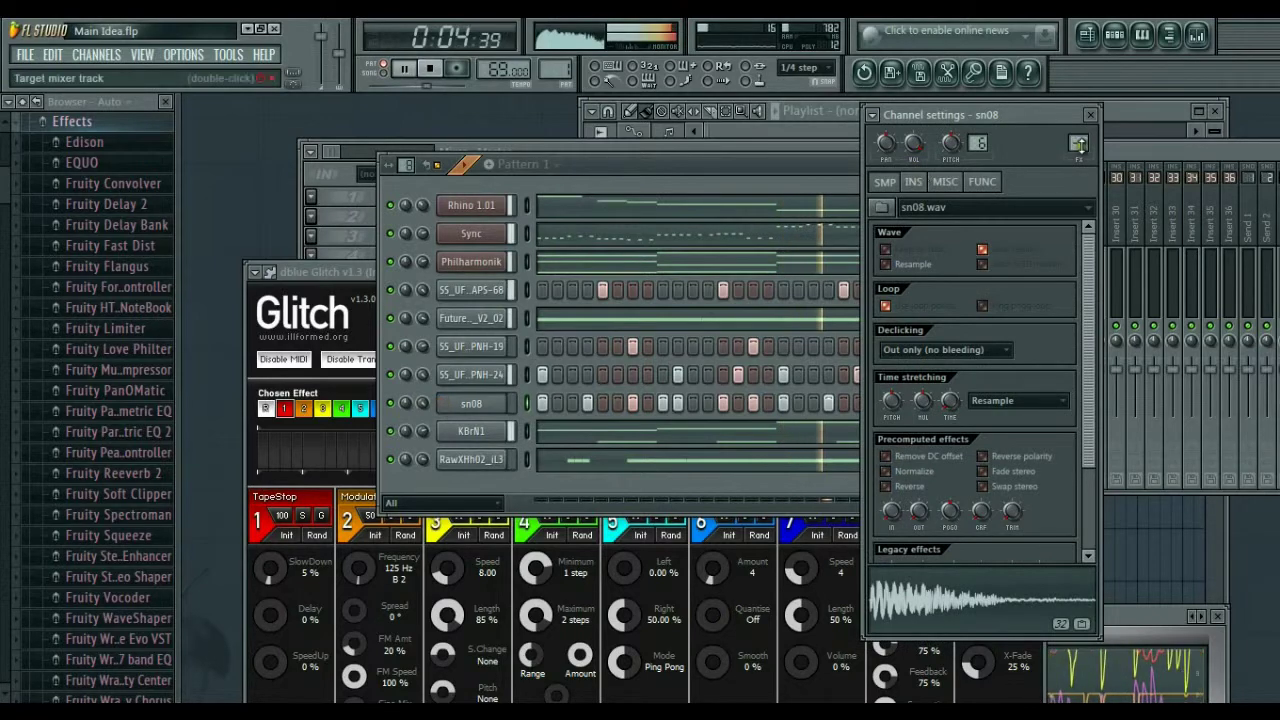
double_click(1079, 146)
left_click_drag(1079, 137, 910, 565)
double_click(1079, 138)
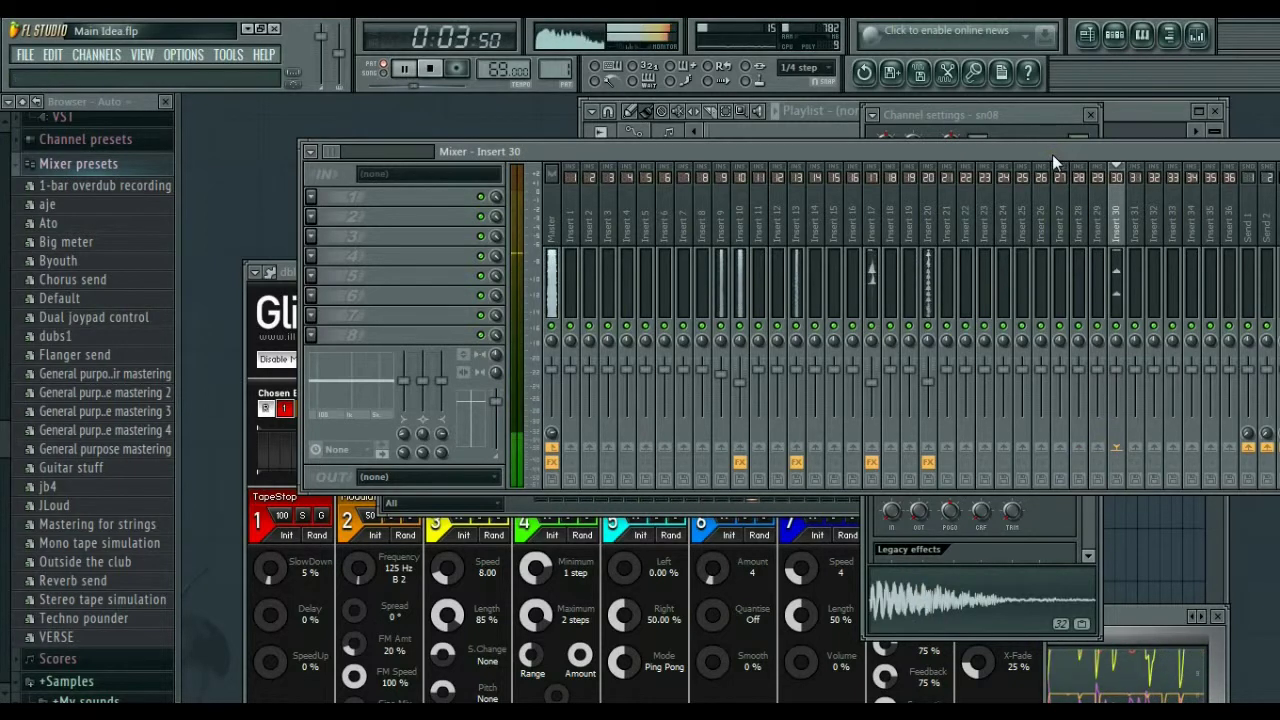
left_click(1116, 38)
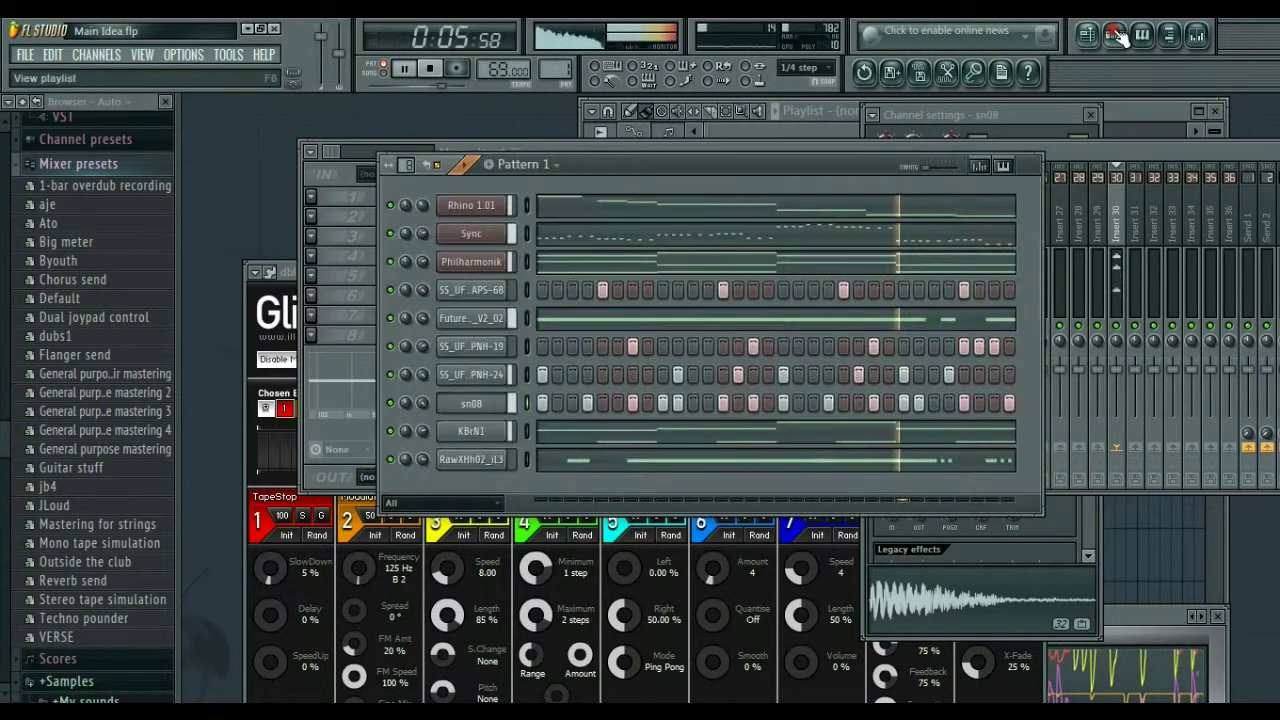
Step: Route the RawXHh02_iL3 hi-hat channel to mixer insert 29 and return to the channel list
left_click(465, 458)
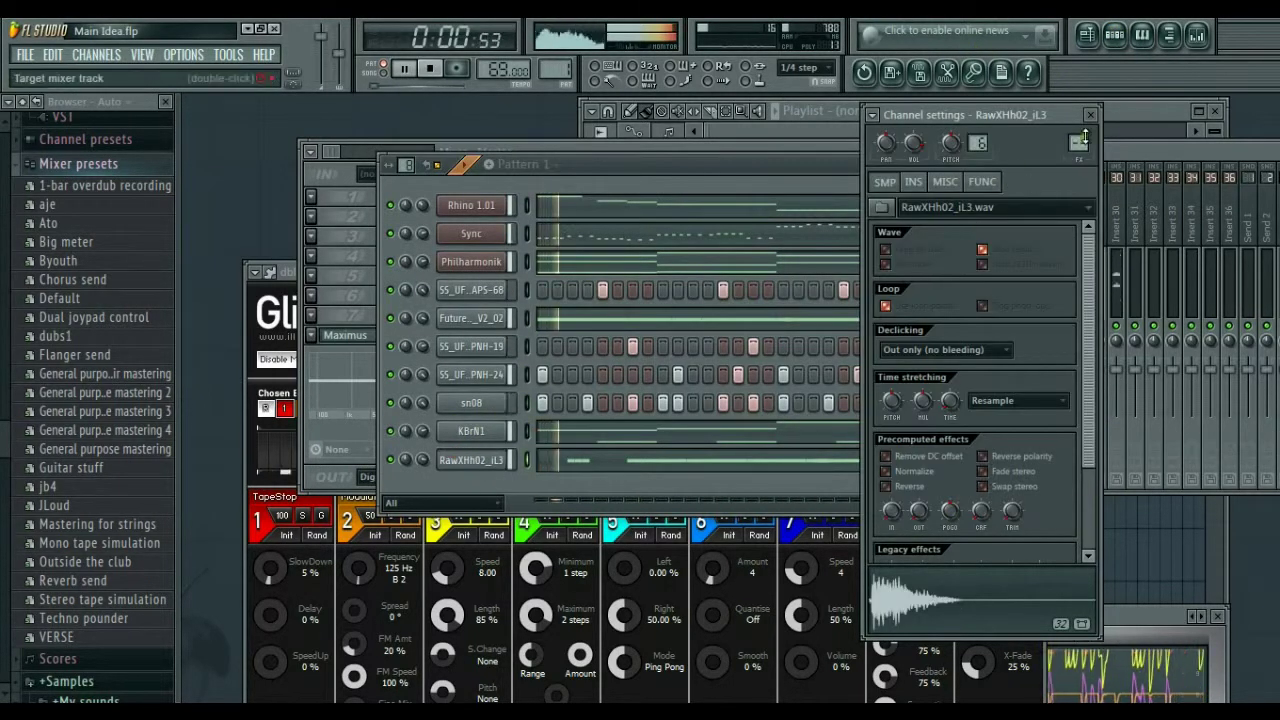
left_click_drag(1080, 141, 911, 586)
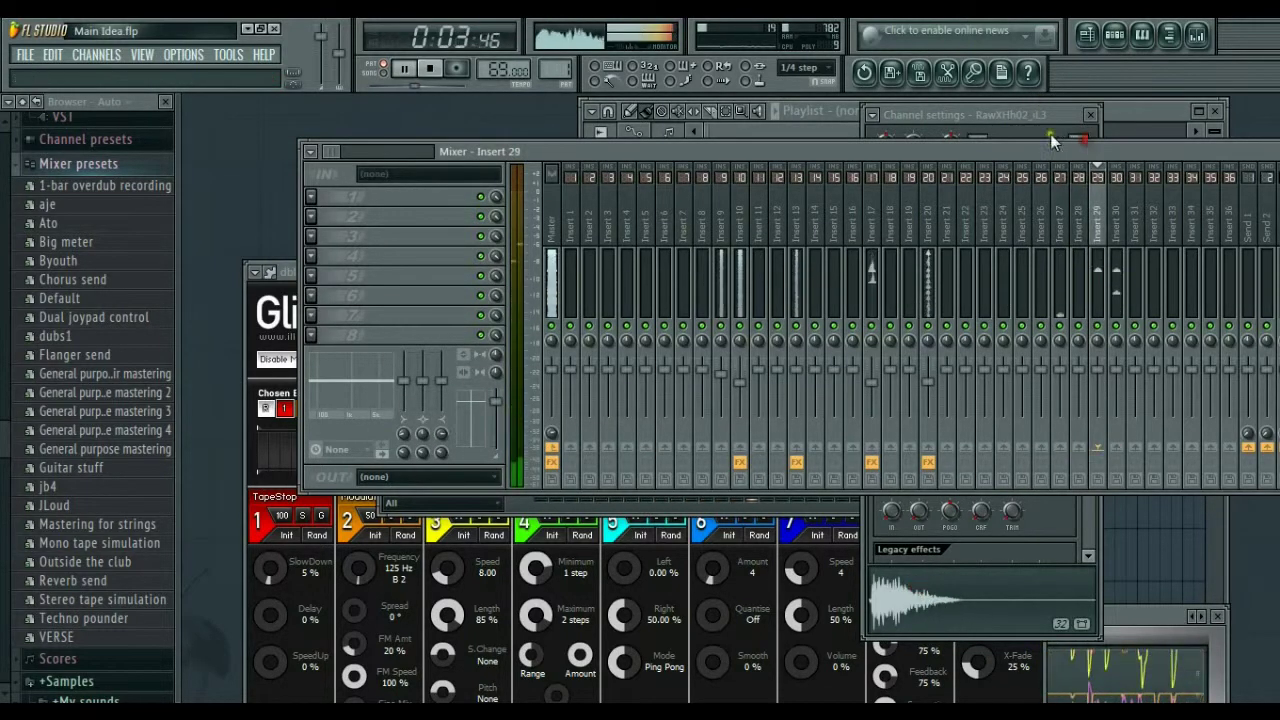
left_click(1116, 35)
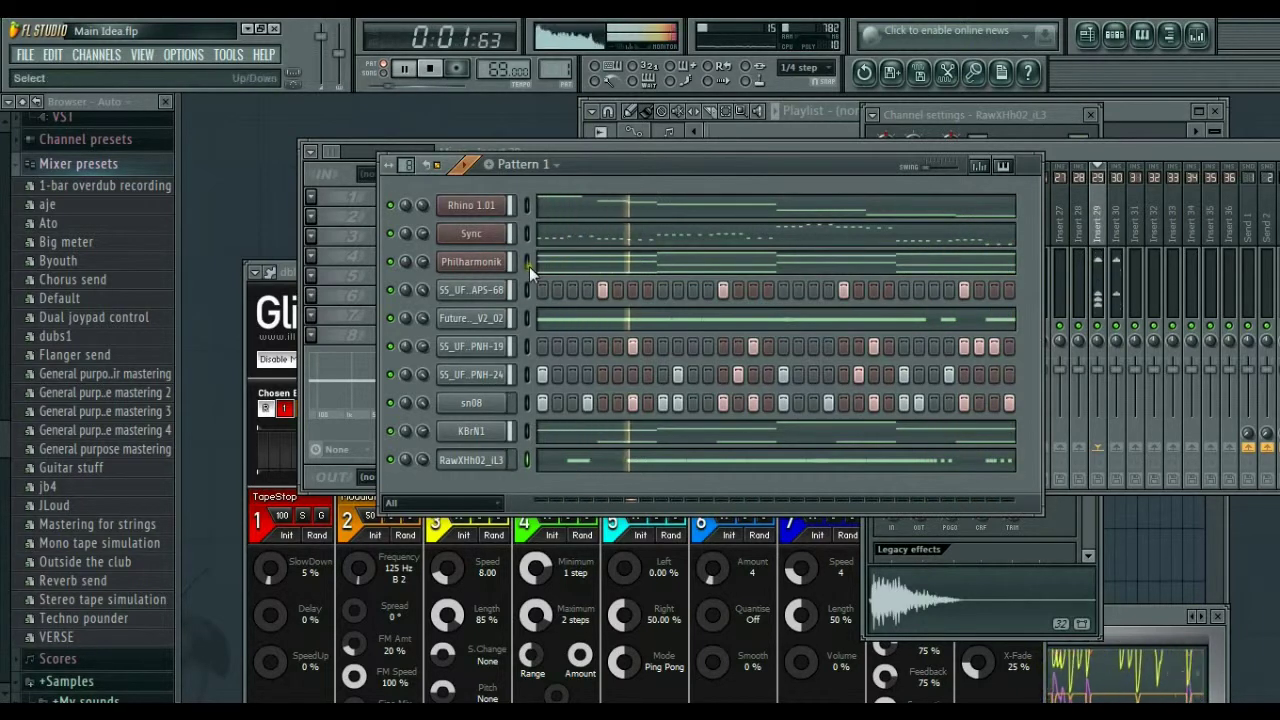
Step: Open the FutureKicks_V2_02 channel's settings and solo that channel in the pattern
left_click(500, 347)
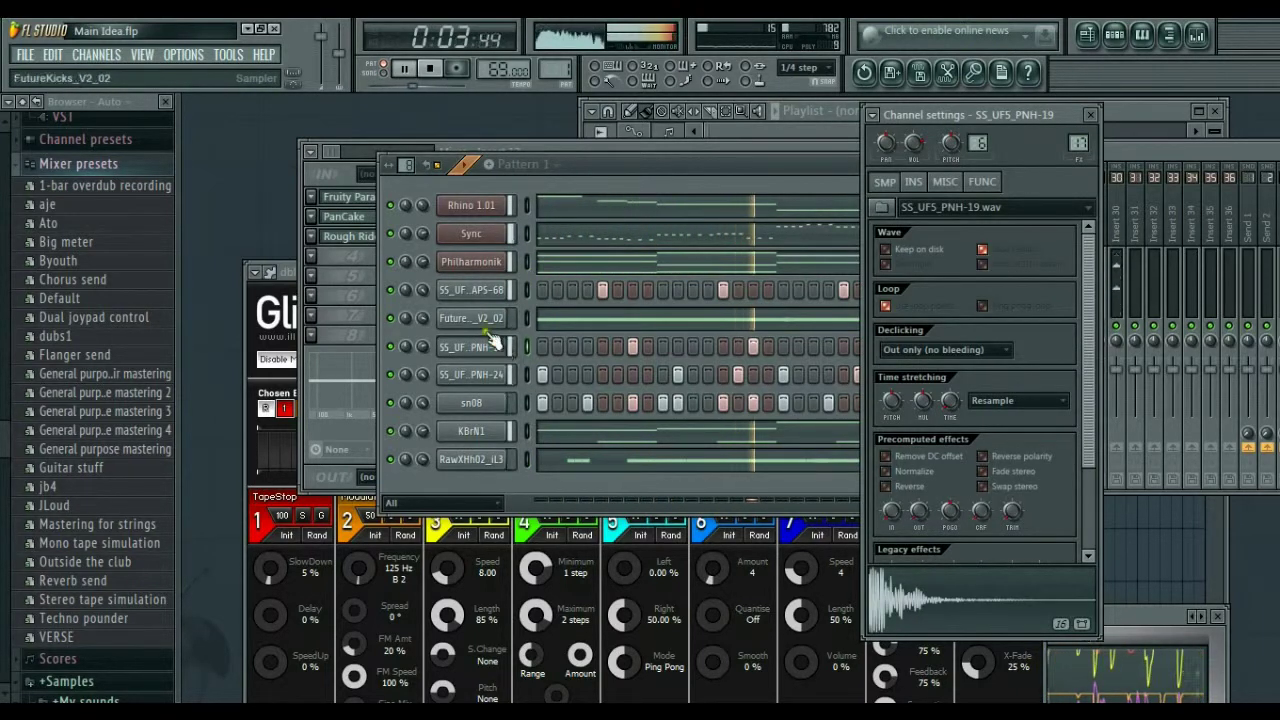
left_click(488, 319)
left_click(402, 322)
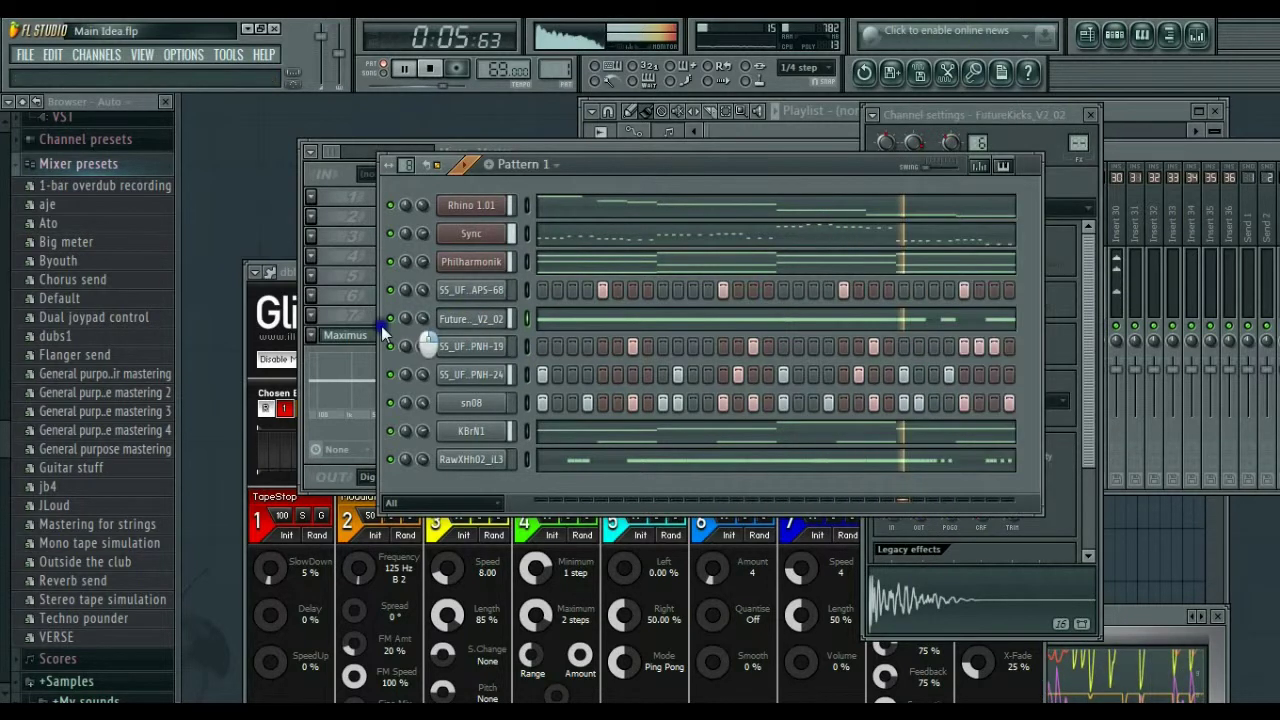
right_click(407, 330)
left_click(408, 334)
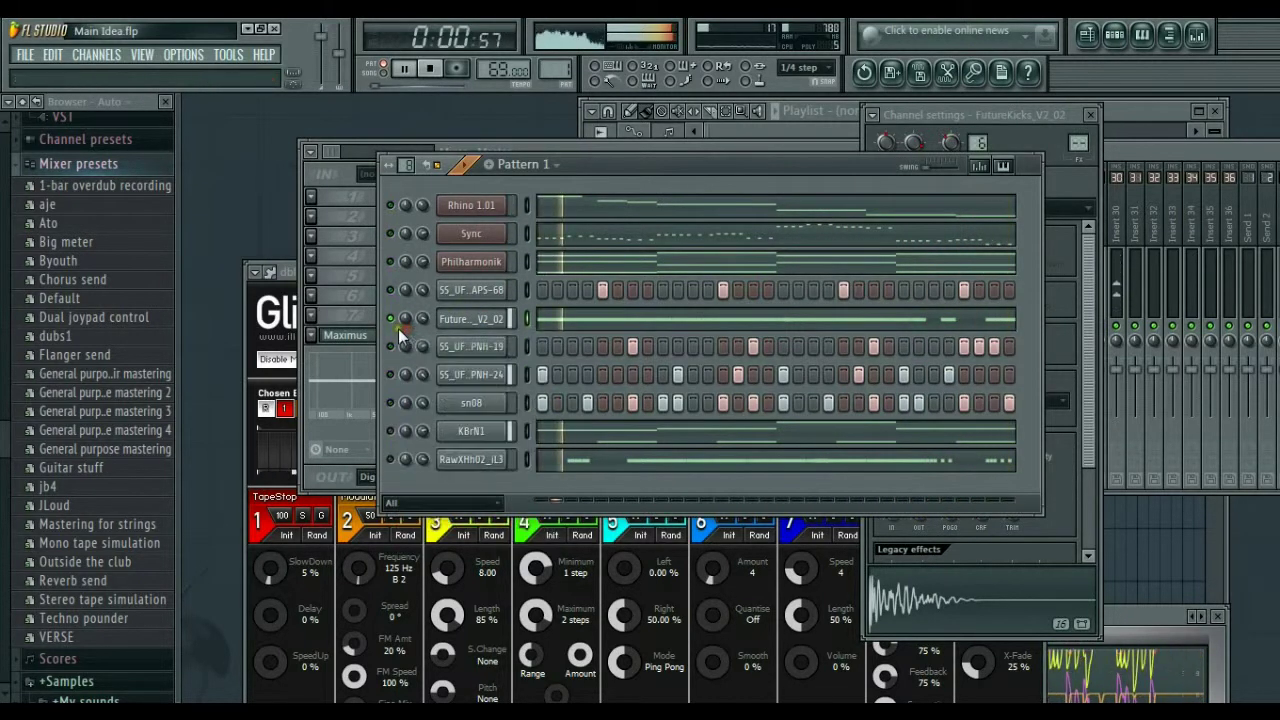
Step: Check the KBrN1 channel's settings, then route the FutureKicks_V2_02 kick channel to mixer insert 24 and return to the channel list
left_click(471, 459)
left_click(470, 430)
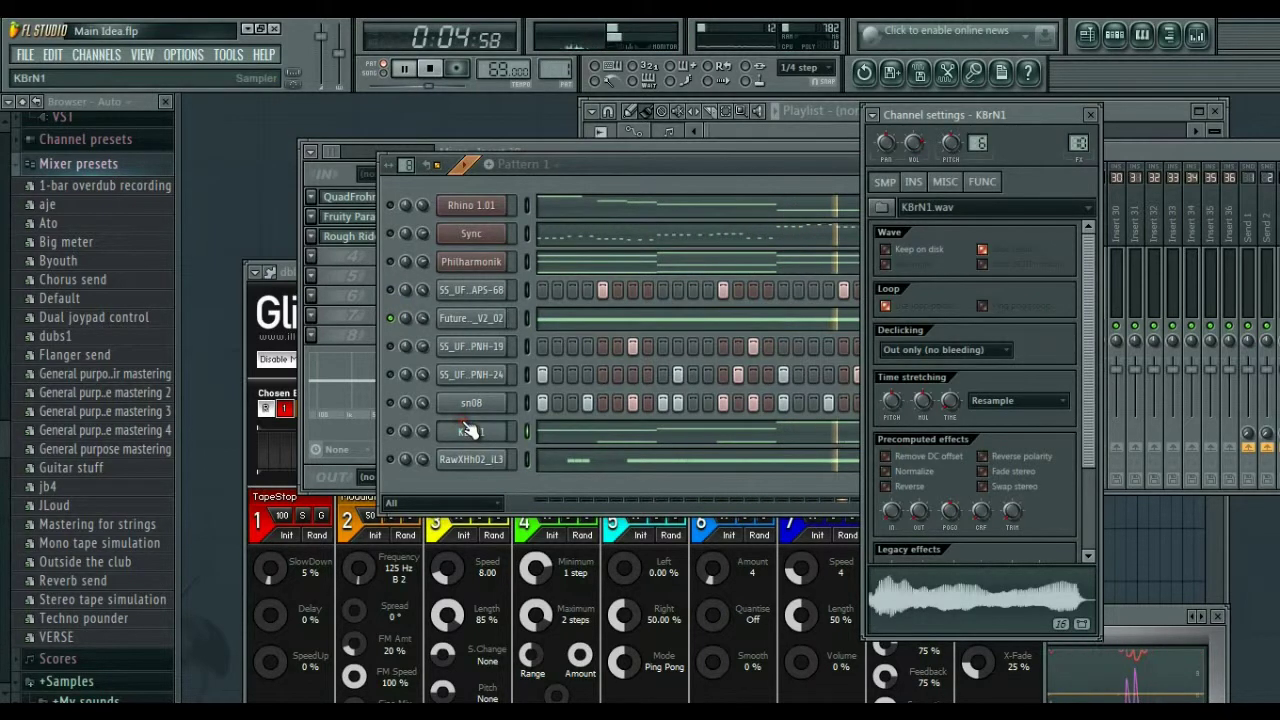
left_click(472, 320)
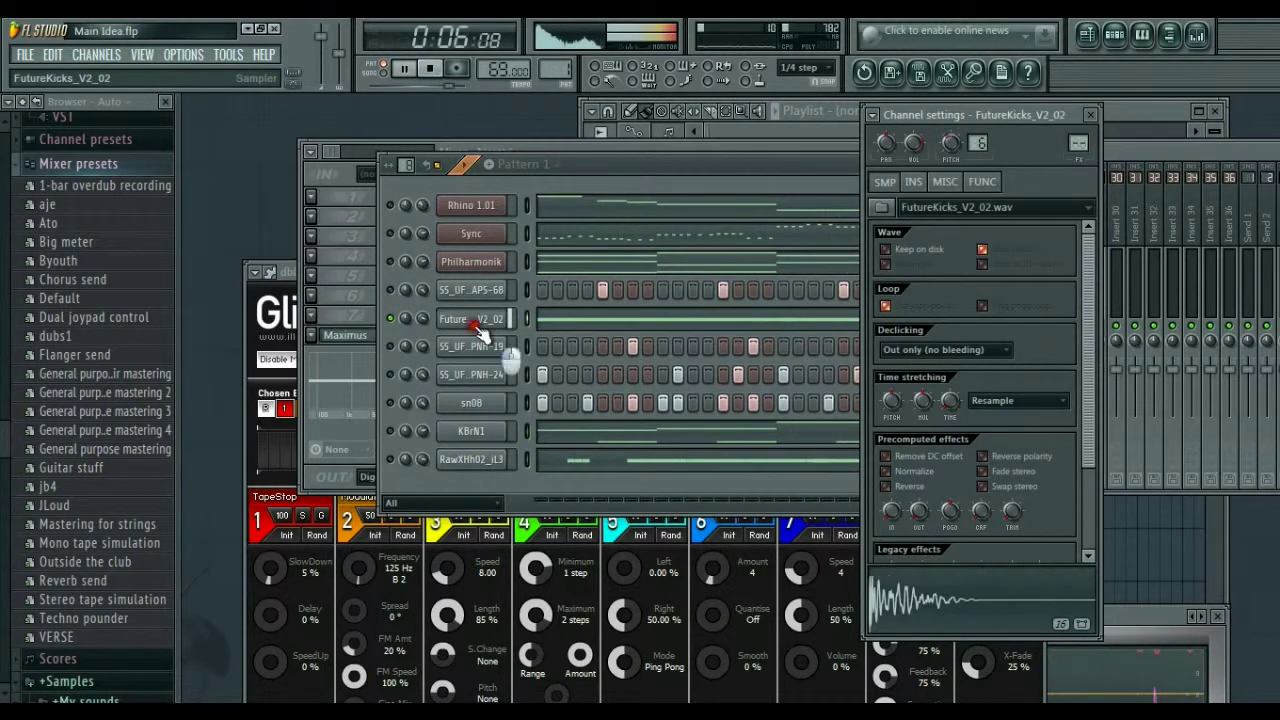
double_click(1081, 143)
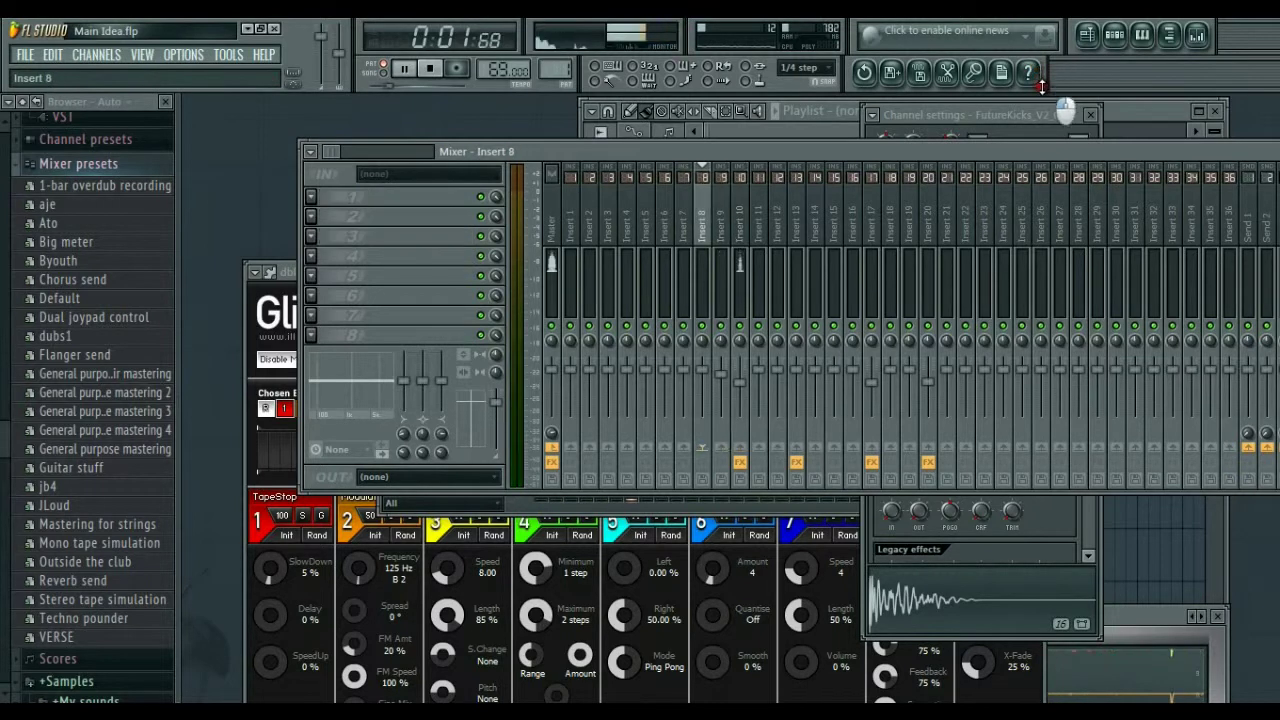
left_click(1003, 215)
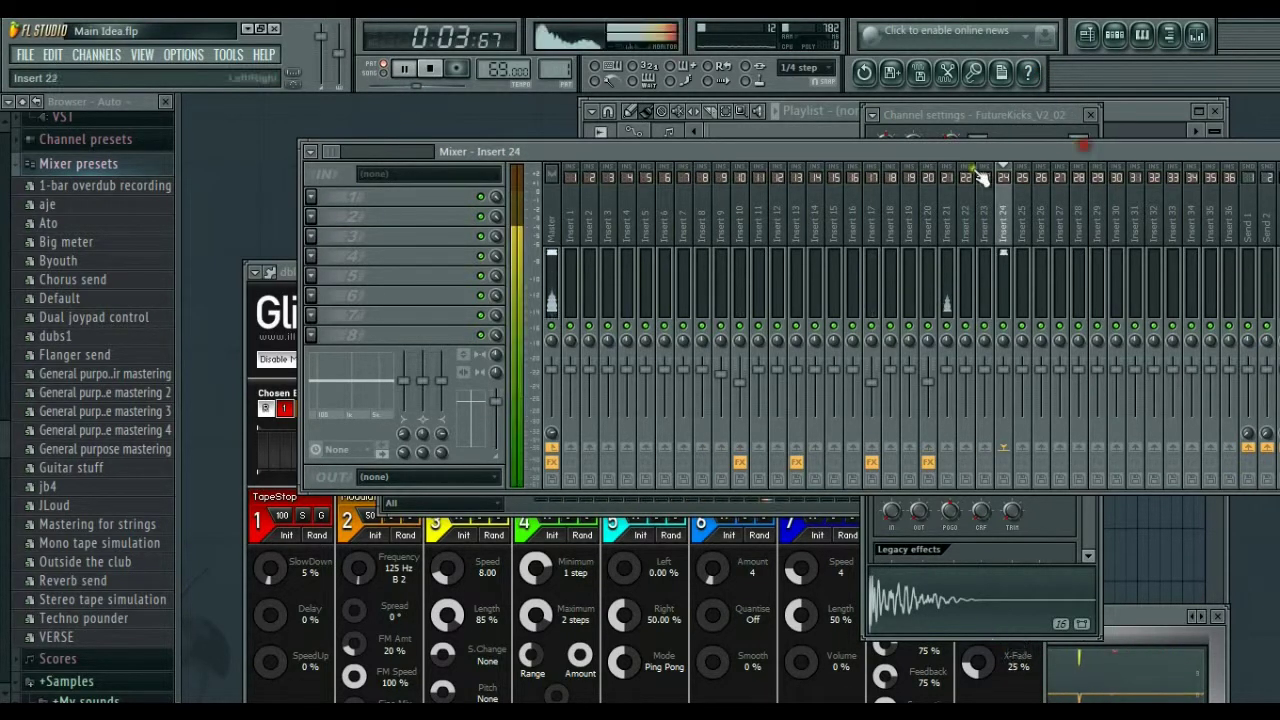
left_click(1113, 35)
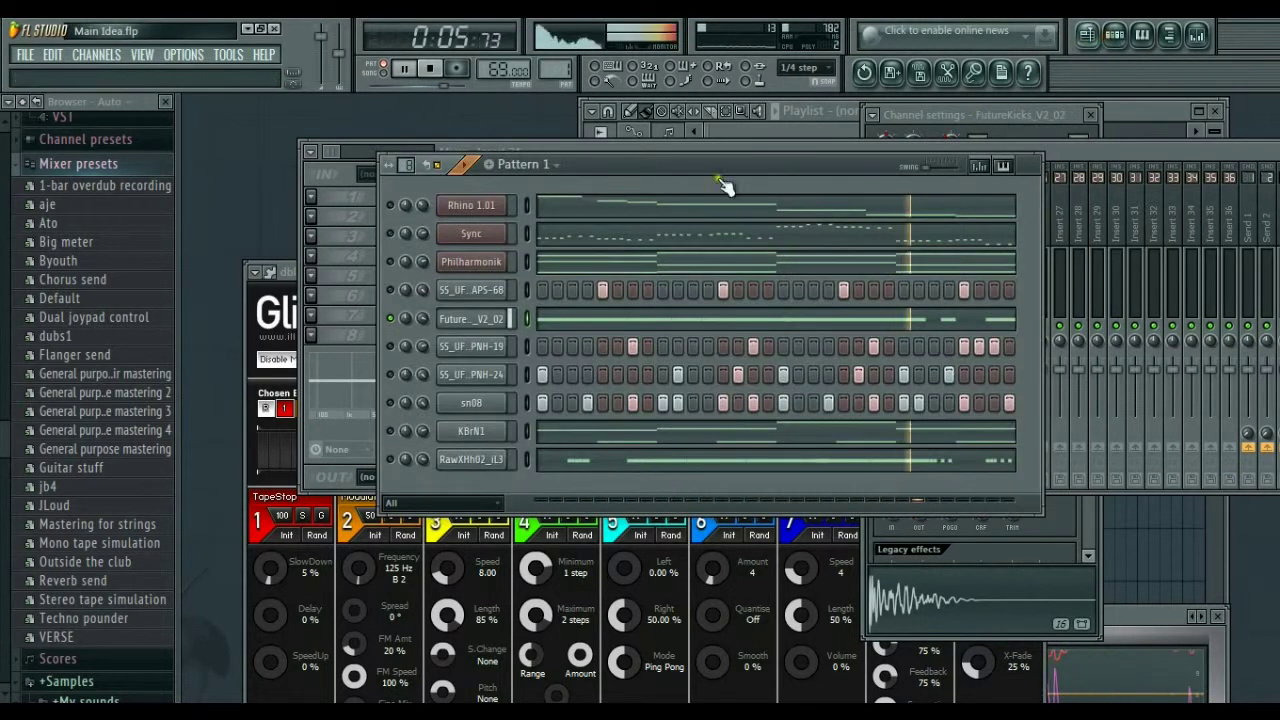
Step: Bring up the effect choices for the first slot of mixer insert 24, used by the FutureKicks_V2_02 channel
left_click(458, 318)
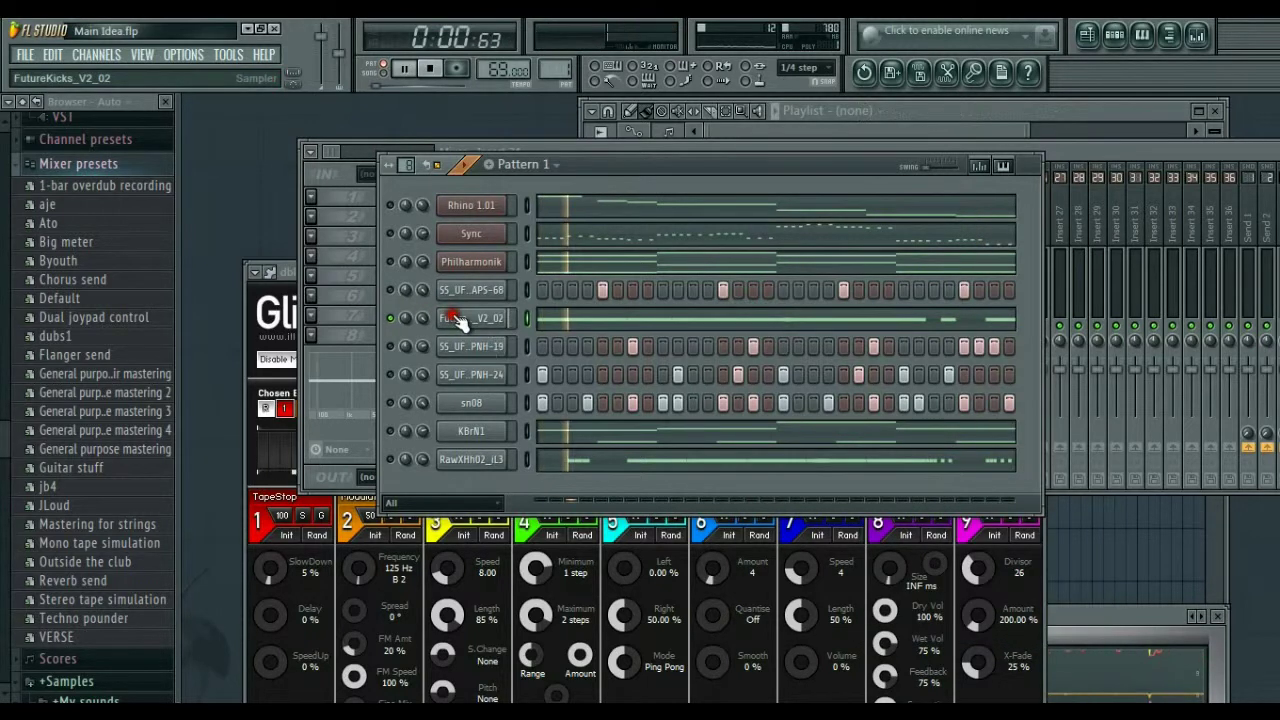
left_click(1104, 158)
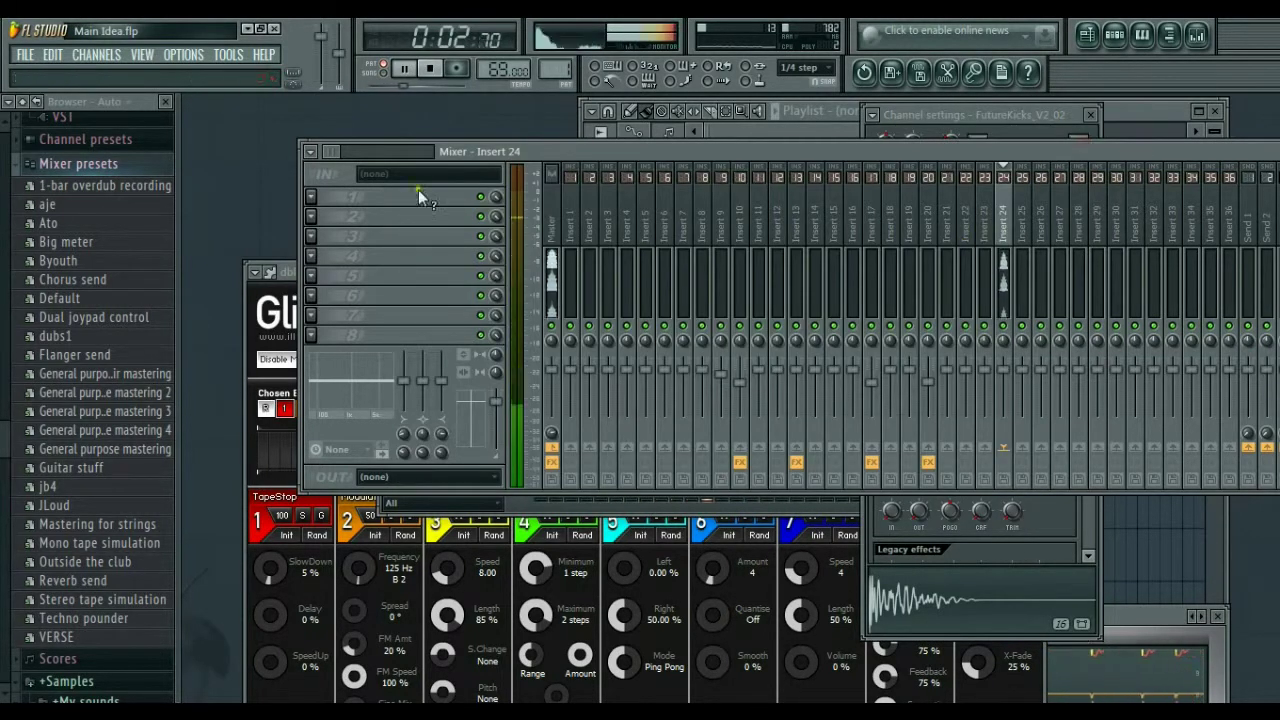
left_click(318, 198)
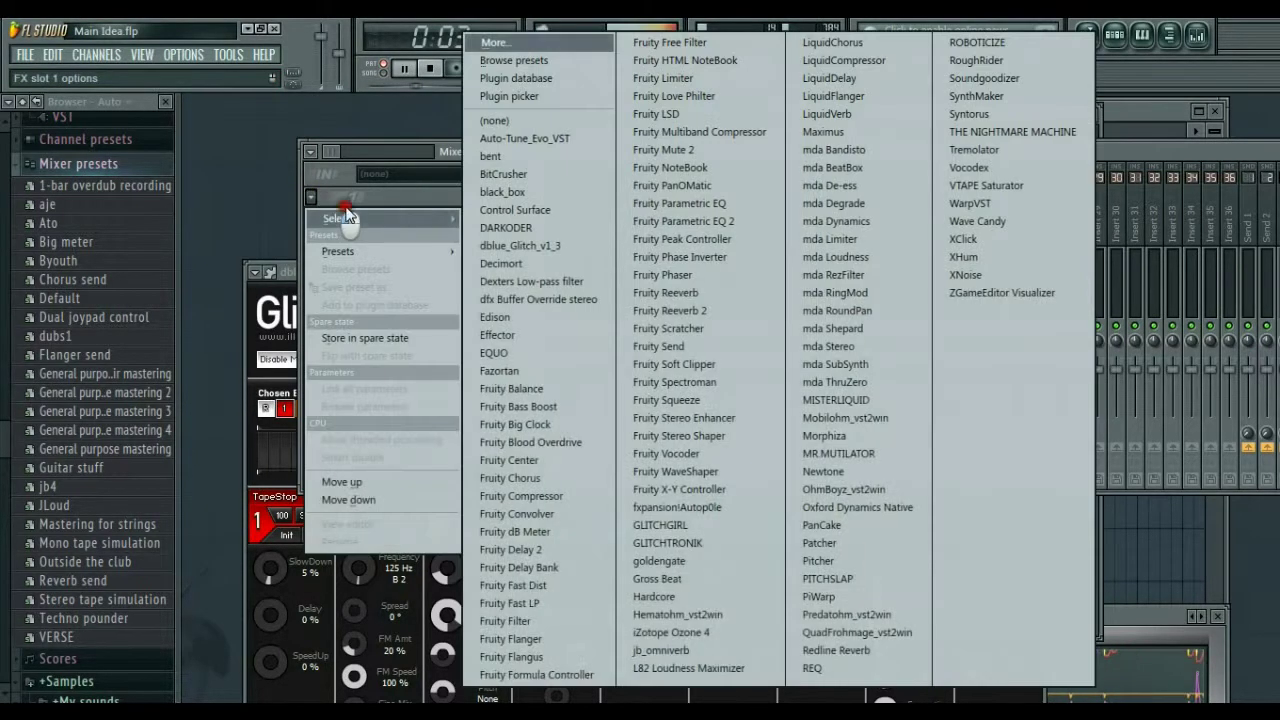
Step: Load Fruity Parametric EQ 2 in the first effect slot of Insert 24, cut the lowest band and boost band 2
left_click(722, 216)
left_click_drag(287, 377, 186, 560)
left_click_drag(329, 376, 287, 358)
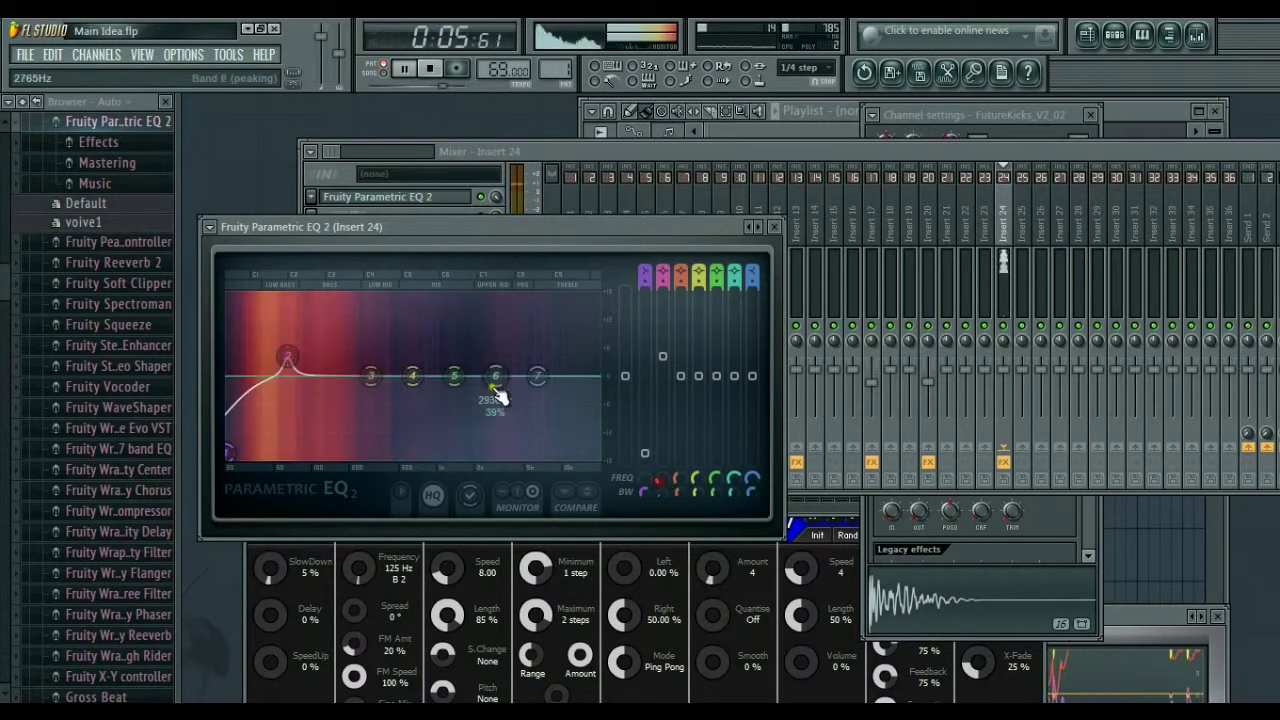
left_click_drag(496, 378, 537, 419)
left_click(774, 226)
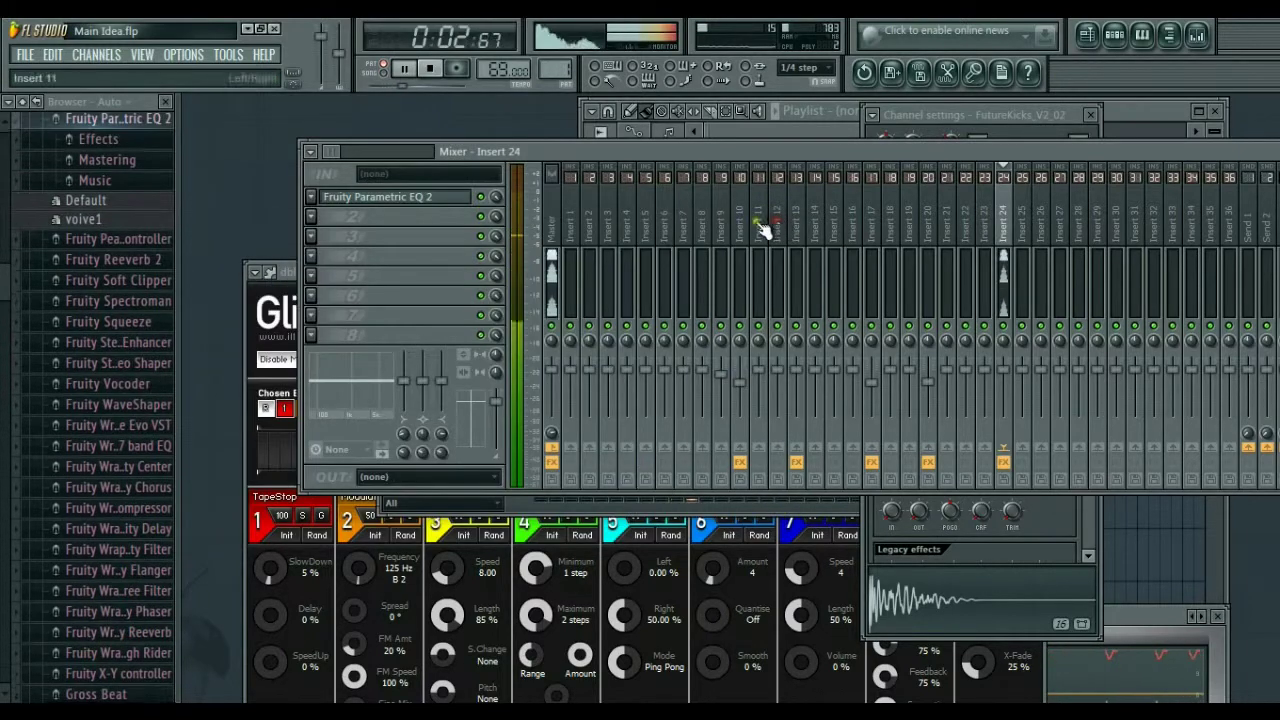
Step: Load VTAPE Saturator in Insert 24's second effect slot, apply the 2 dB Compression factory preset and turn down the tape hiss
left_click(312, 200)
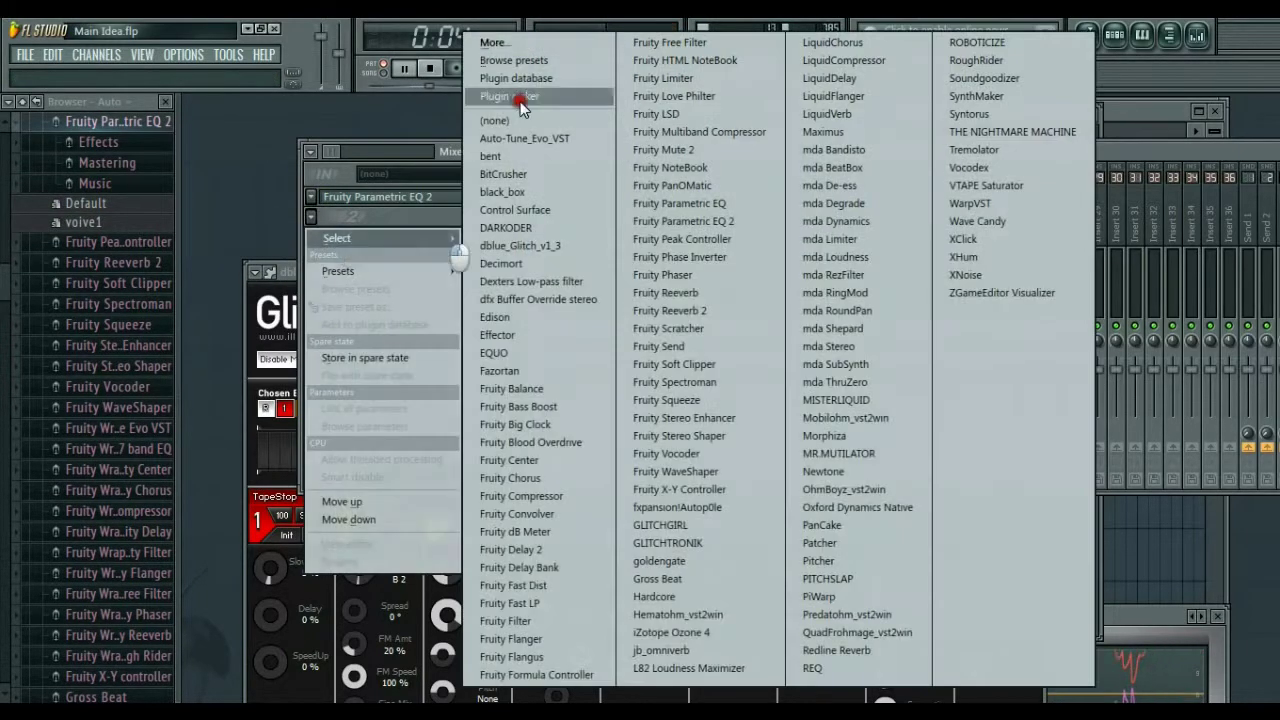
left_click(545, 42)
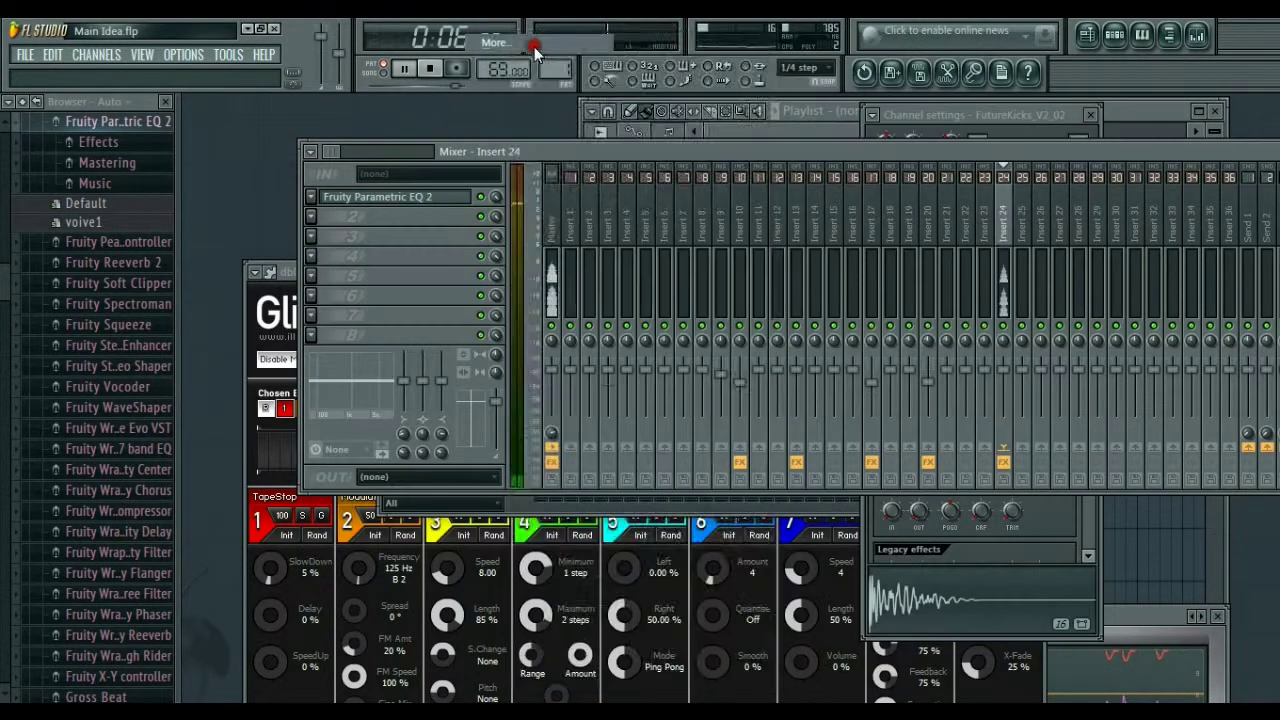
left_click_drag(751, 80, 814, 620)
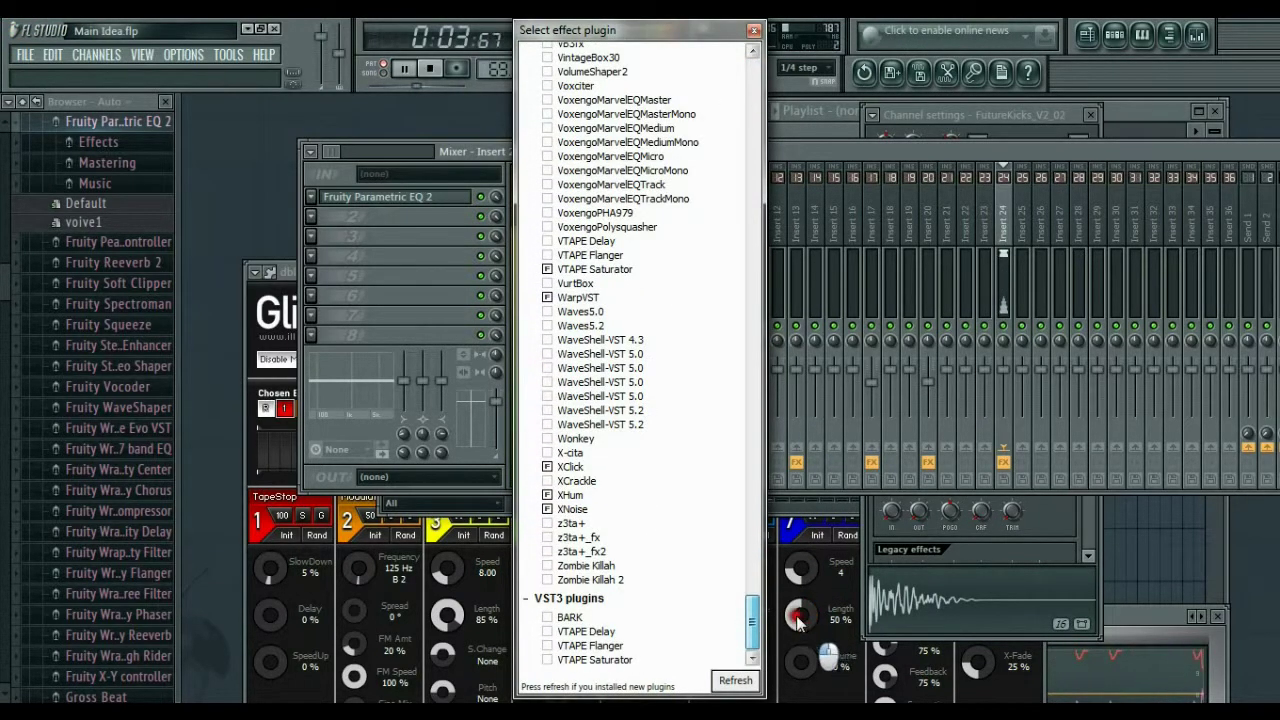
double_click(580, 660)
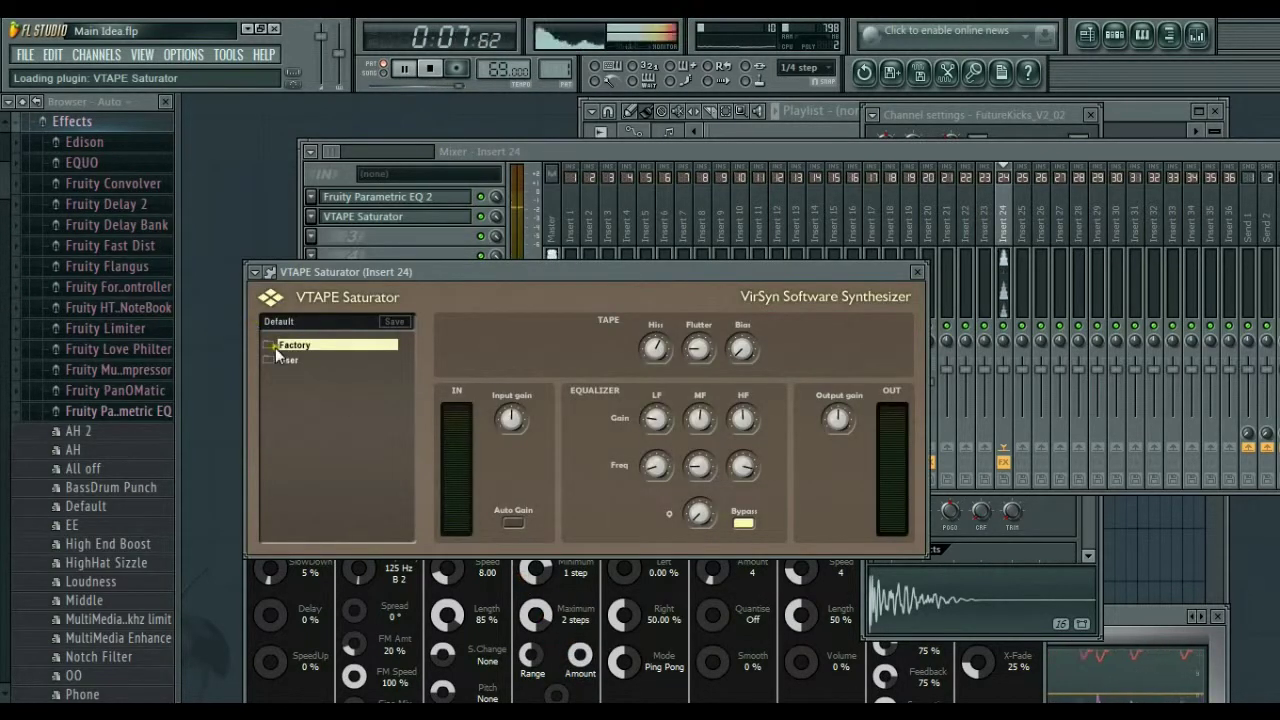
left_click(275, 348)
left_click(320, 406)
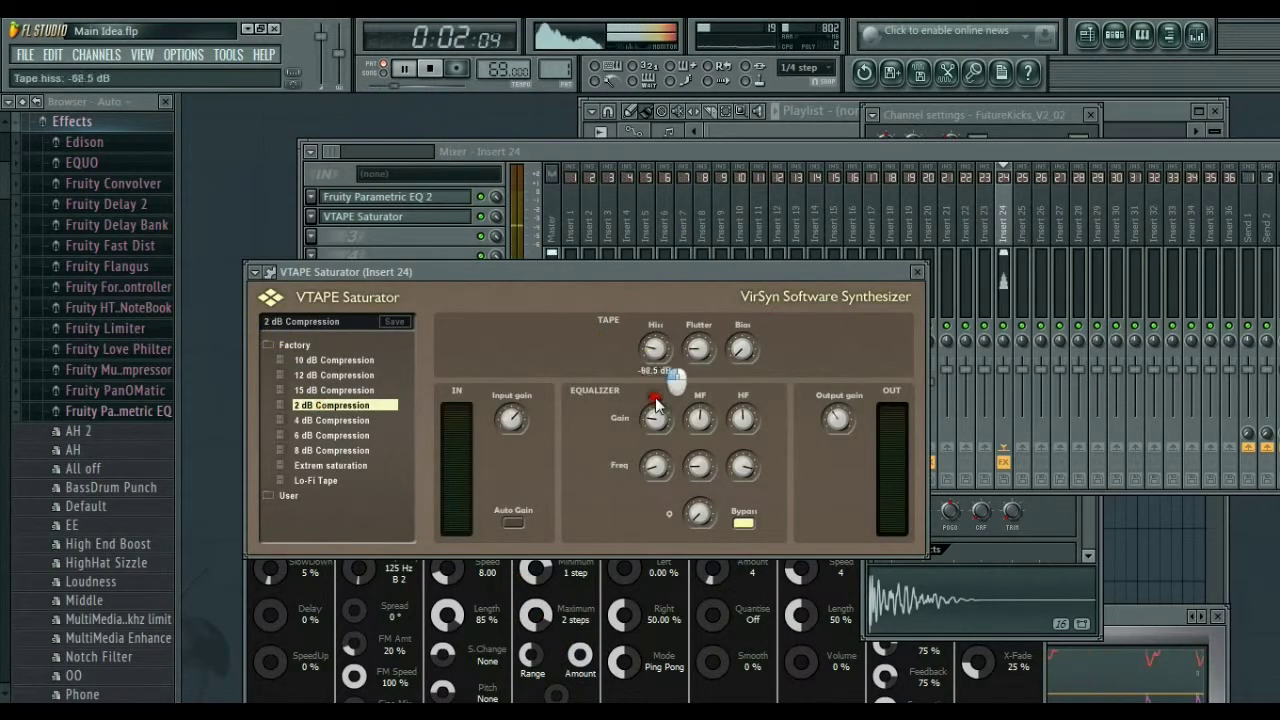
left_click(918, 268)
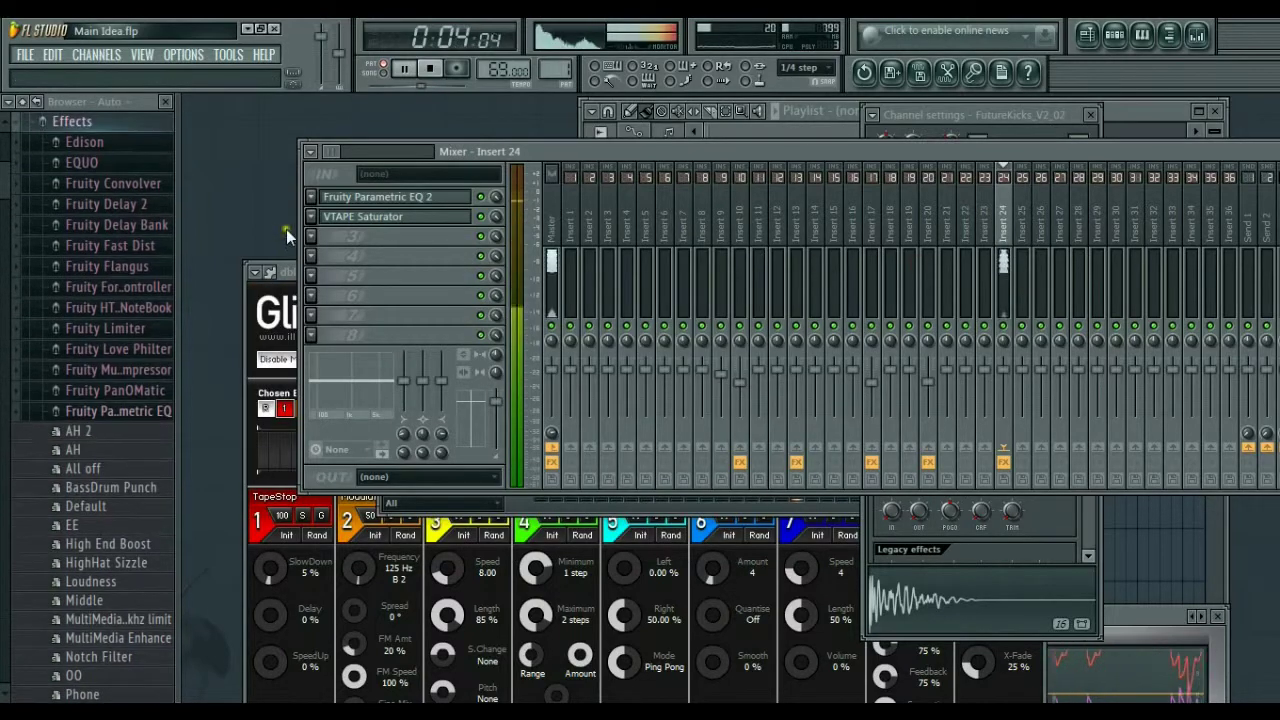
Step: Load Rough Rider in Insert 24's third slot and adjust its attack and sensitivity, with release at 2.8 and makeup at 17 dB
left_click(308, 237)
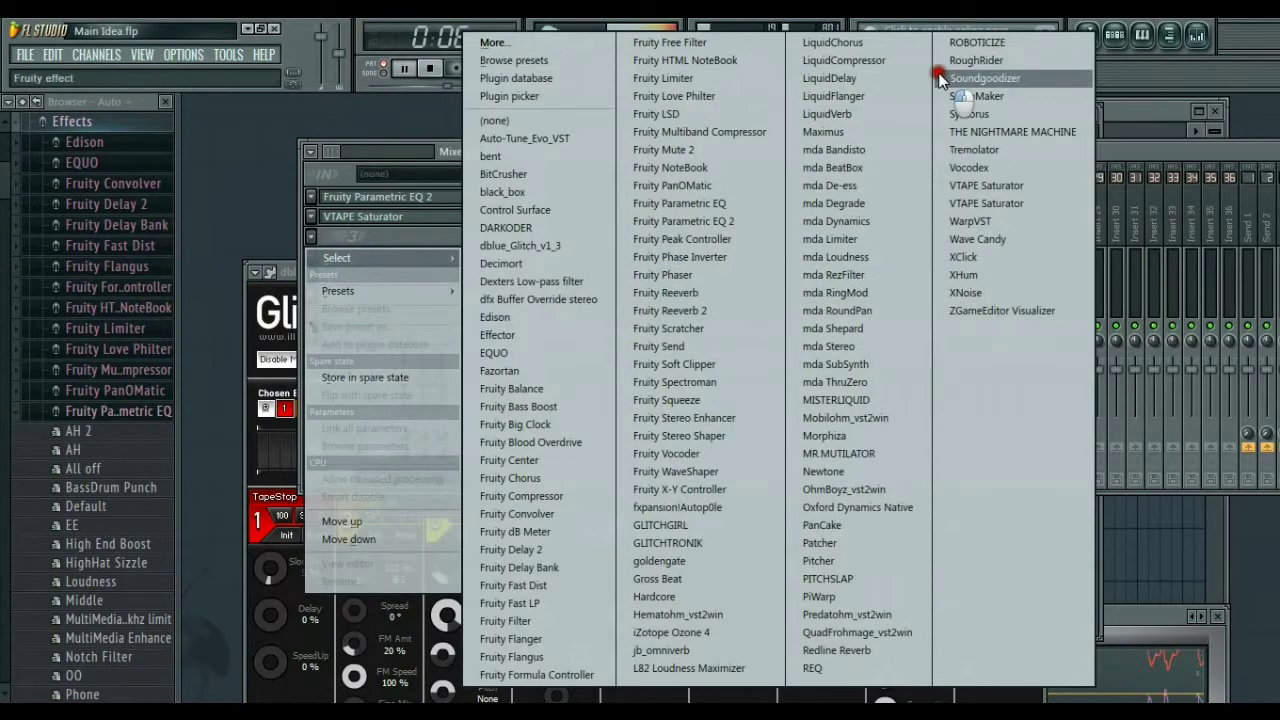
left_click(976, 60)
left_click_drag(423, 420, 425, 458)
left_click_drag(500, 422, 502, 441)
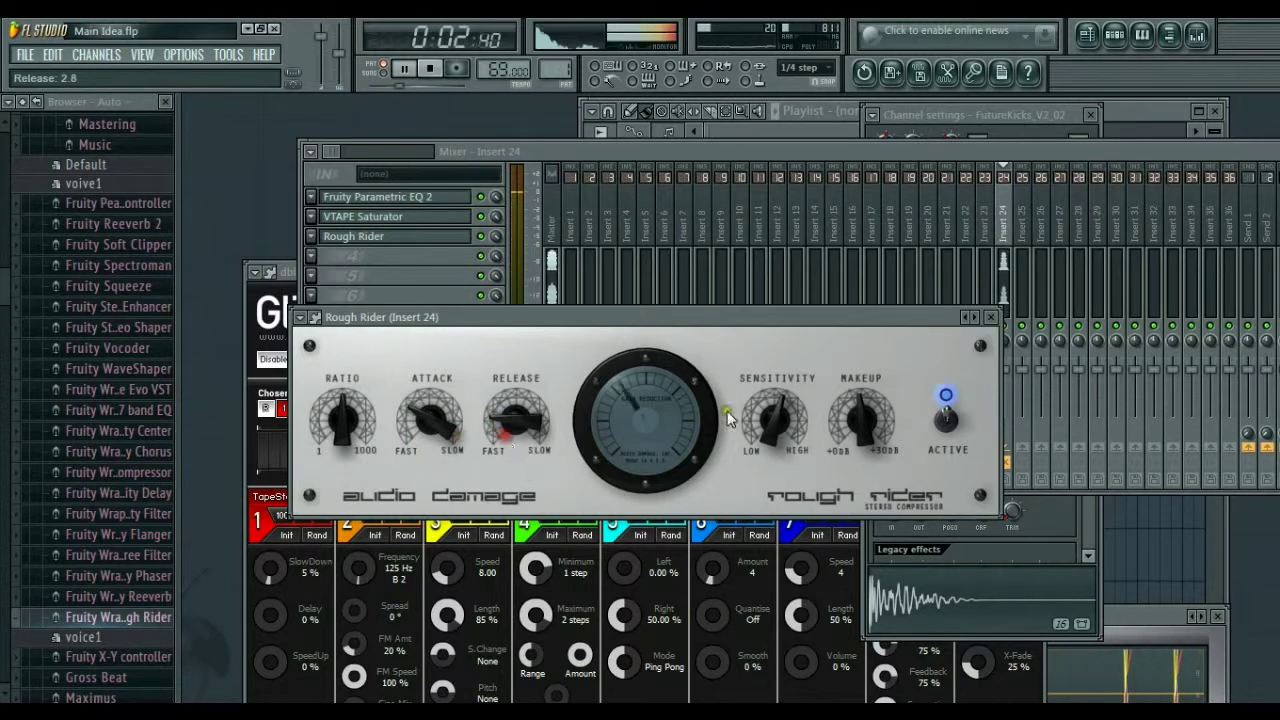
left_click_drag(764, 415, 764, 431)
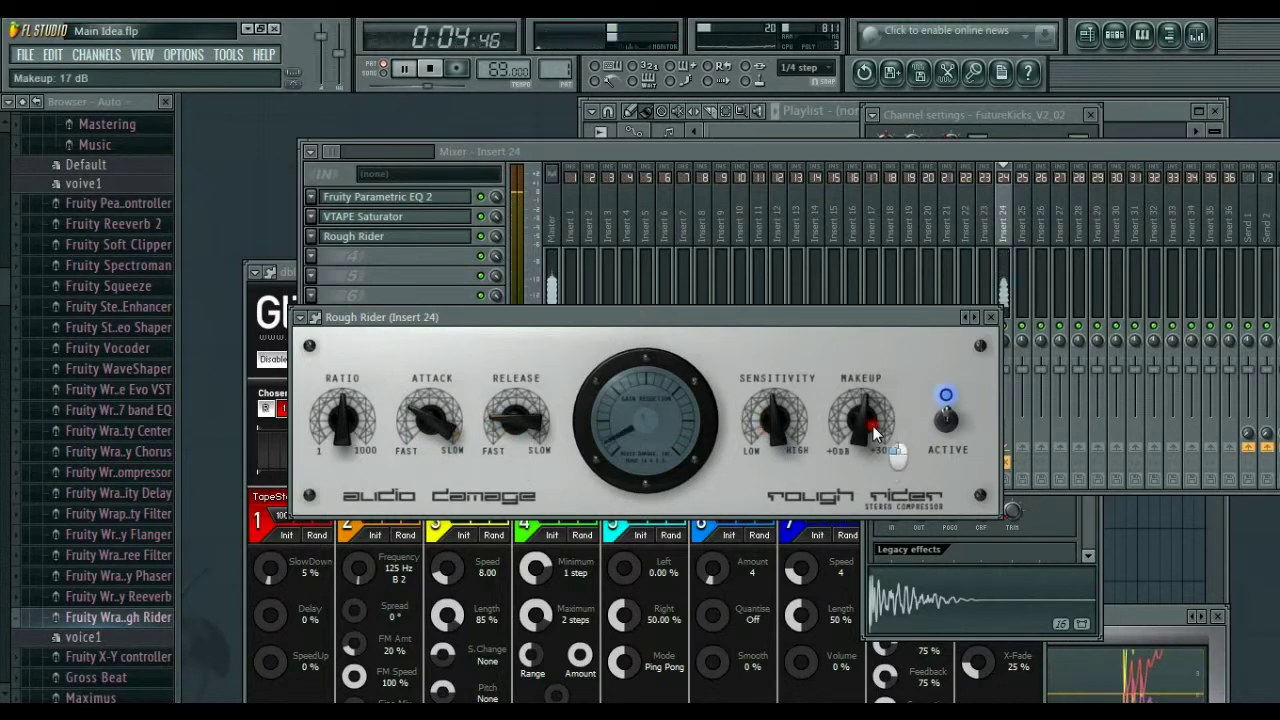
Step: Enable Porta in the polyphony settings of the FutureKicks_V2_02 channel and close its channel settings
left_click(1003, 118)
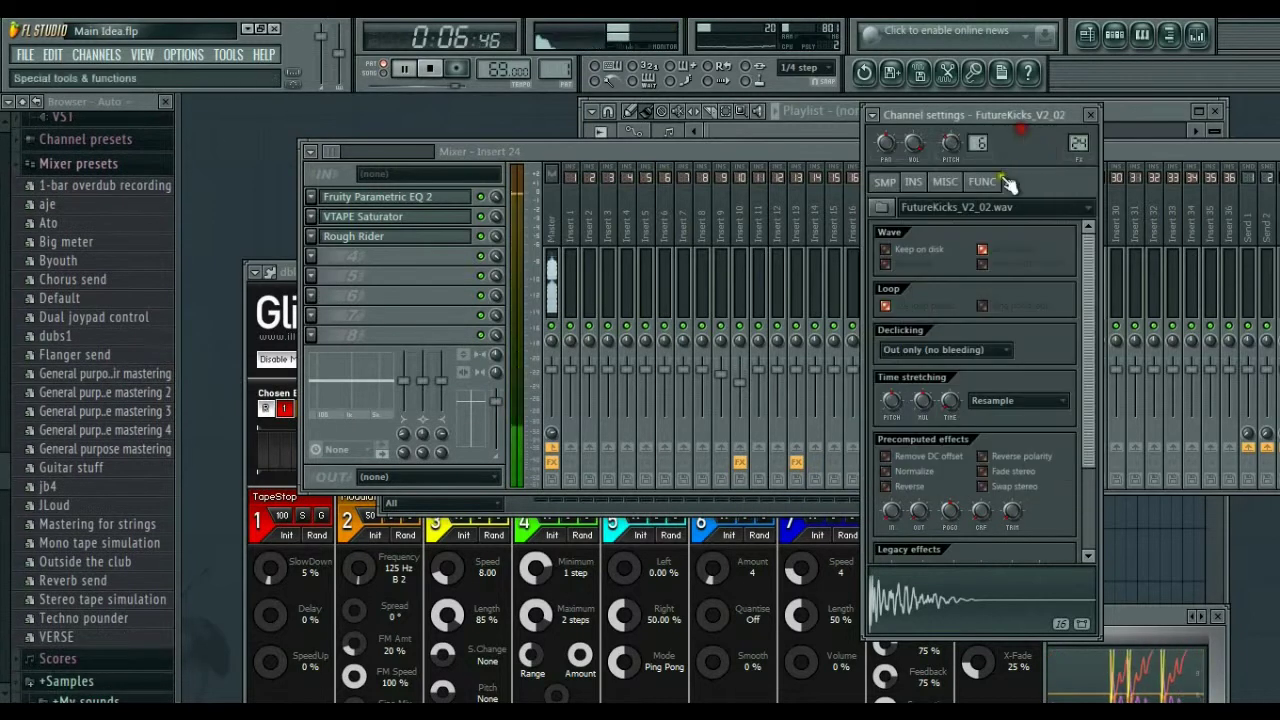
left_click(980, 182)
left_click(947, 182)
left_click(940, 283)
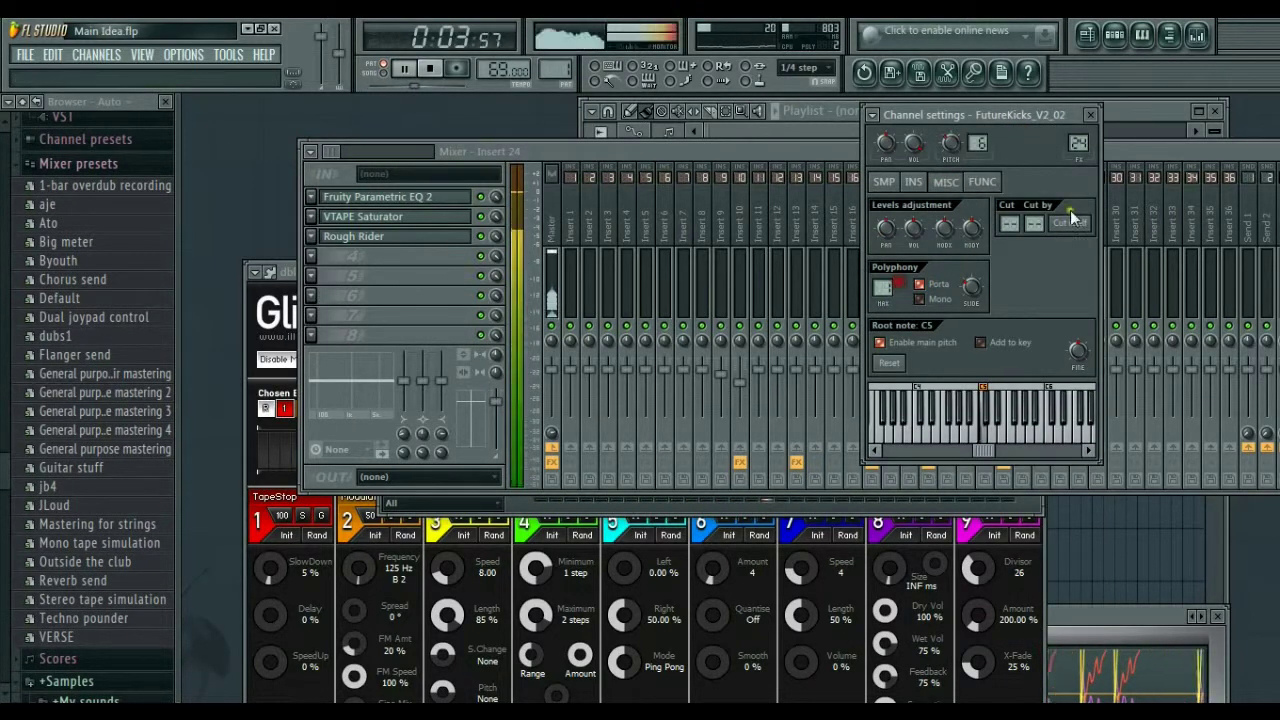
left_click(1090, 115)
Step: Unmute the KBrN1 channel and open the mixer track it is routed to
left_click(1116, 40)
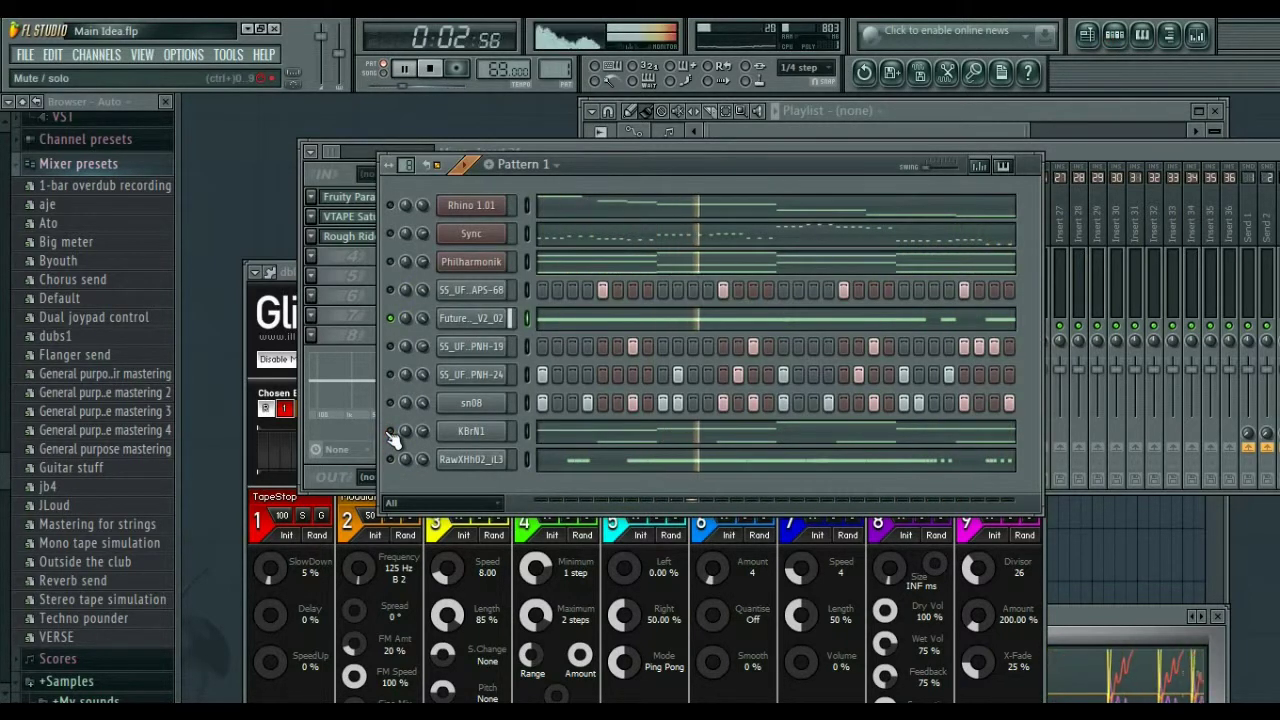
left_click(471, 431)
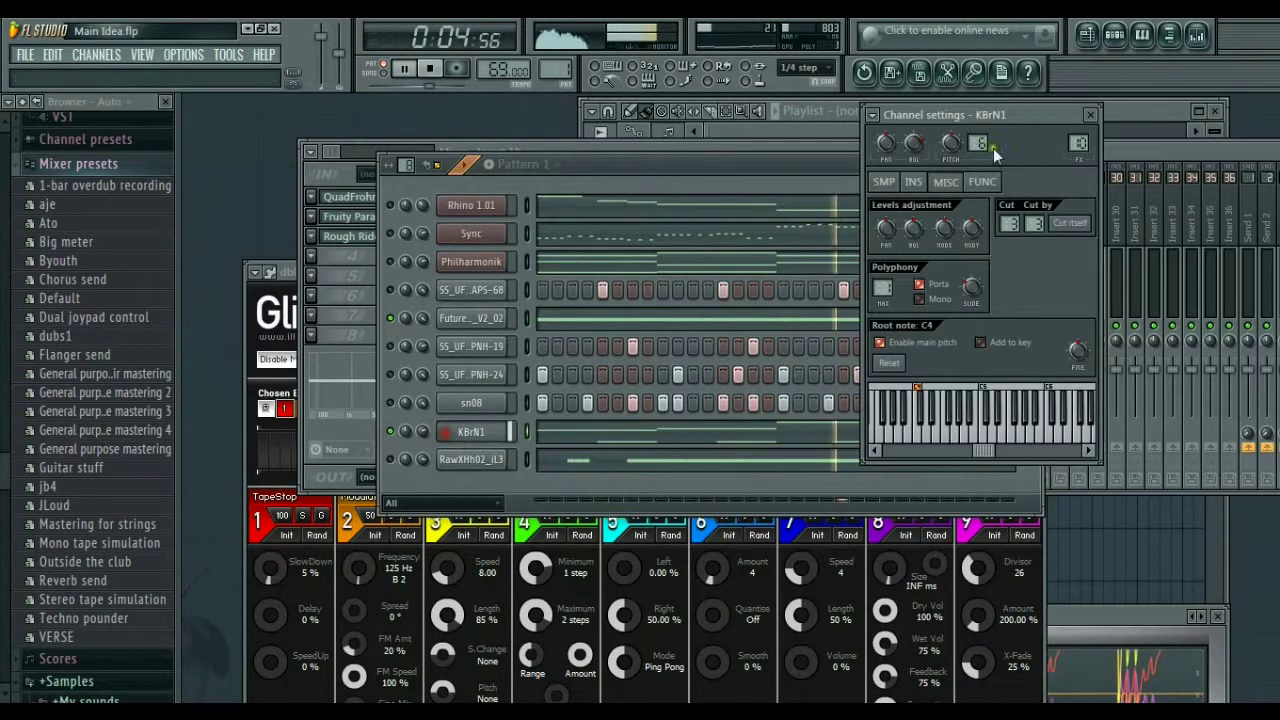
double_click(1077, 142)
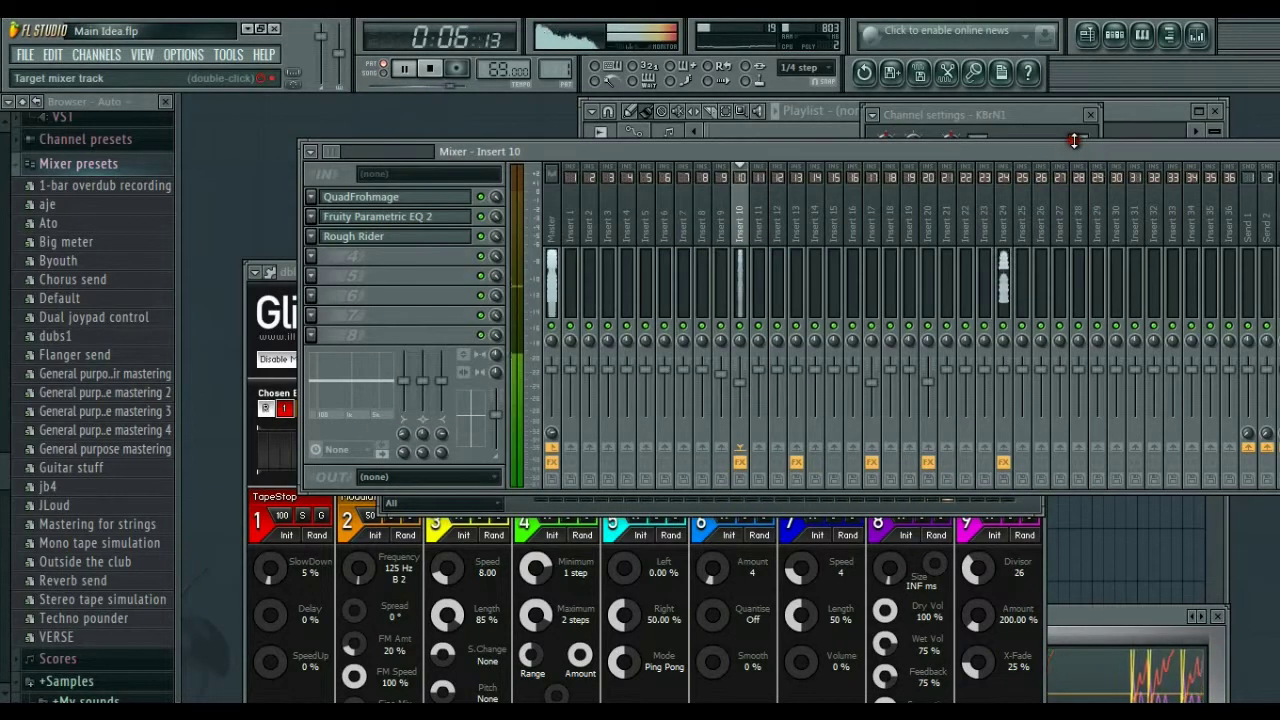
Step: In Insert 10's Fruity Parametric EQ 2, set the low shelf to about 140 Hz and lower band 2 slightly
left_click(388, 218)
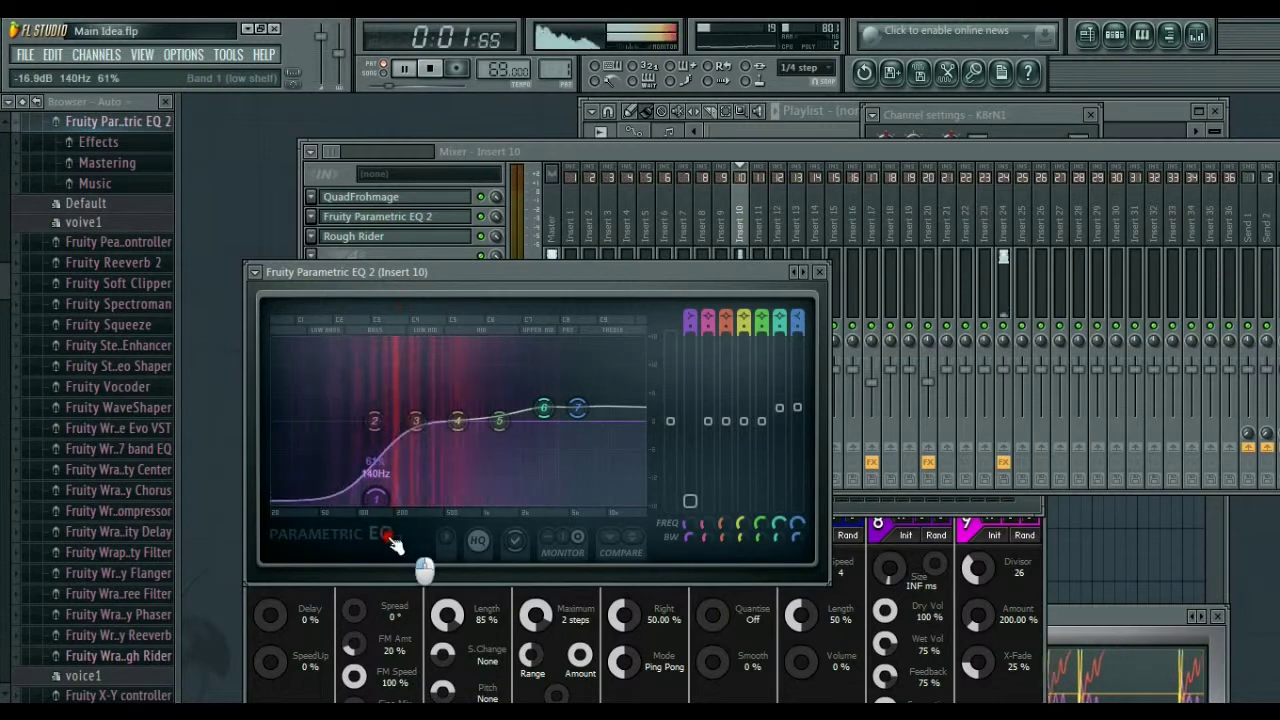
left_click_drag(374, 420, 365, 428)
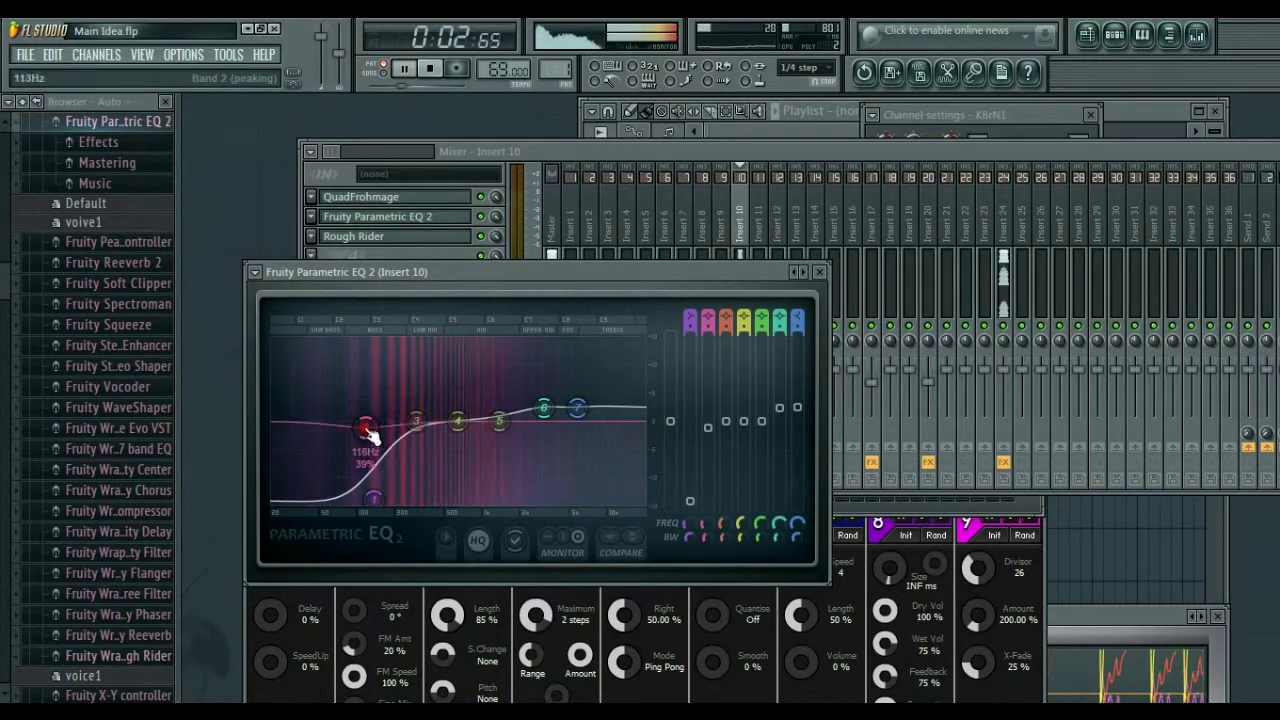
left_click(821, 274)
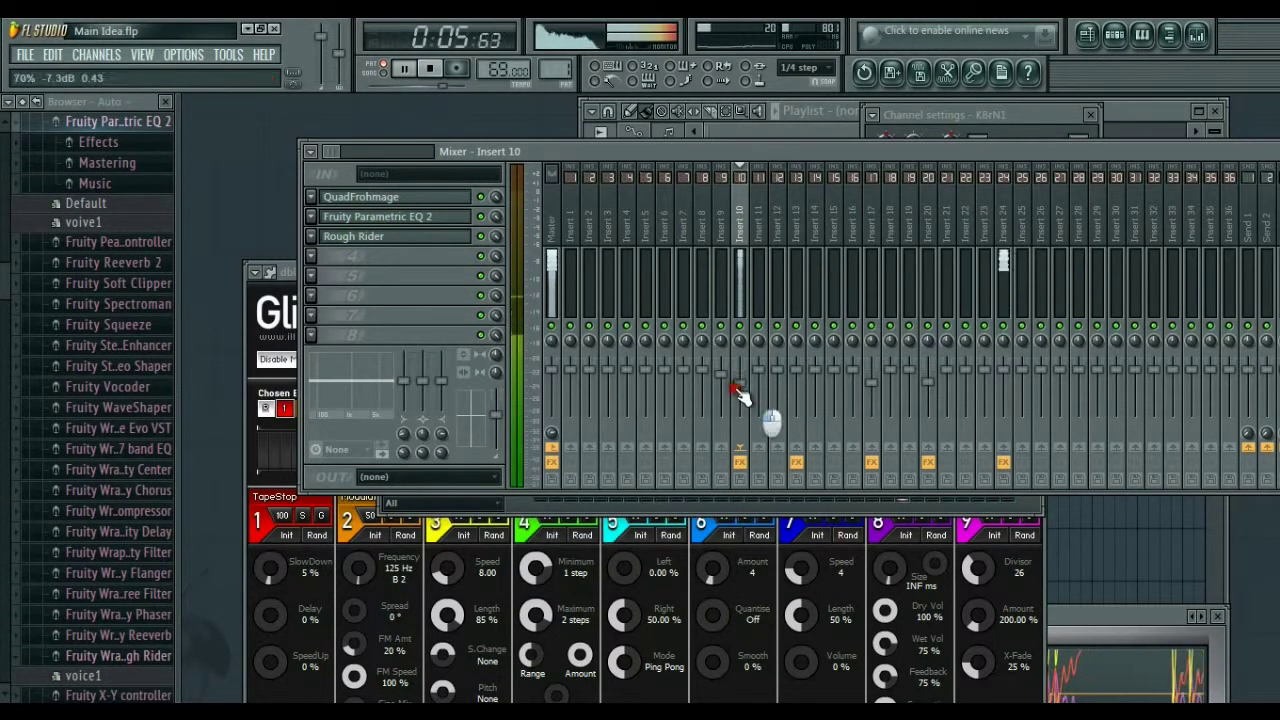
Step: Audition the PNH-19 and sn08 channels by briefly unmuting them in Pattern 1
left_click(1141, 35)
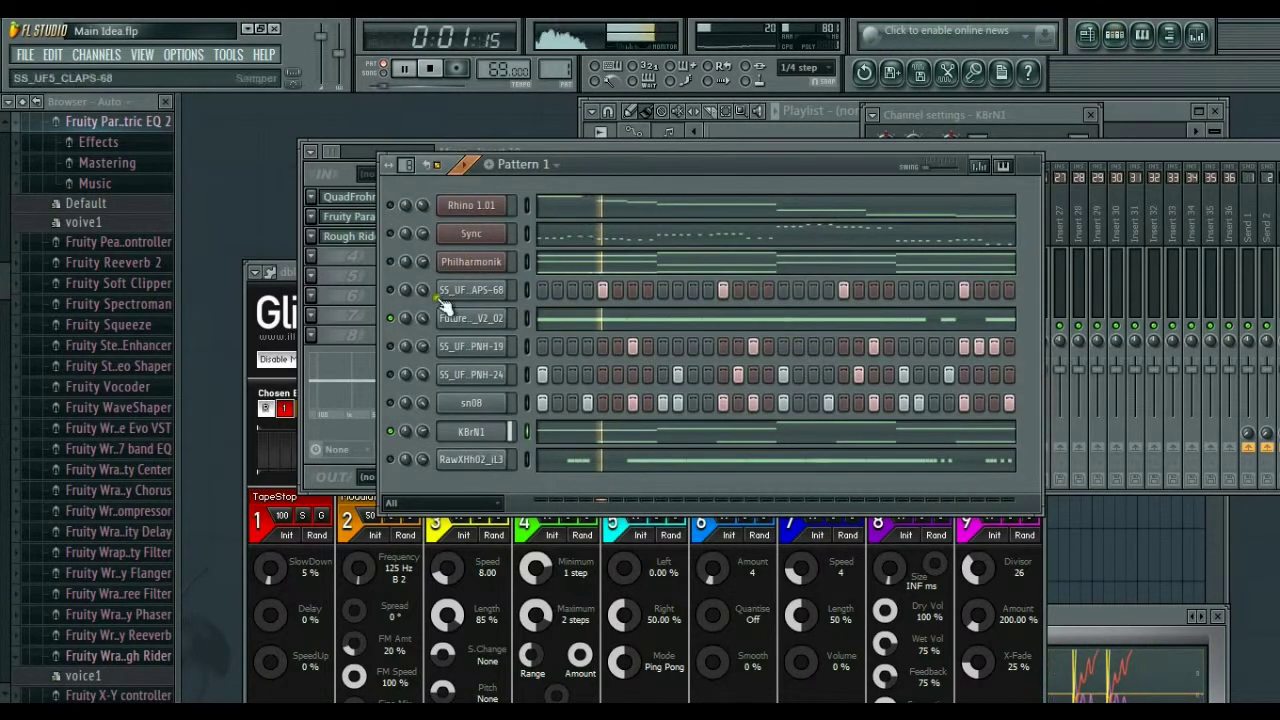
left_click(391, 348)
left_click(391, 405)
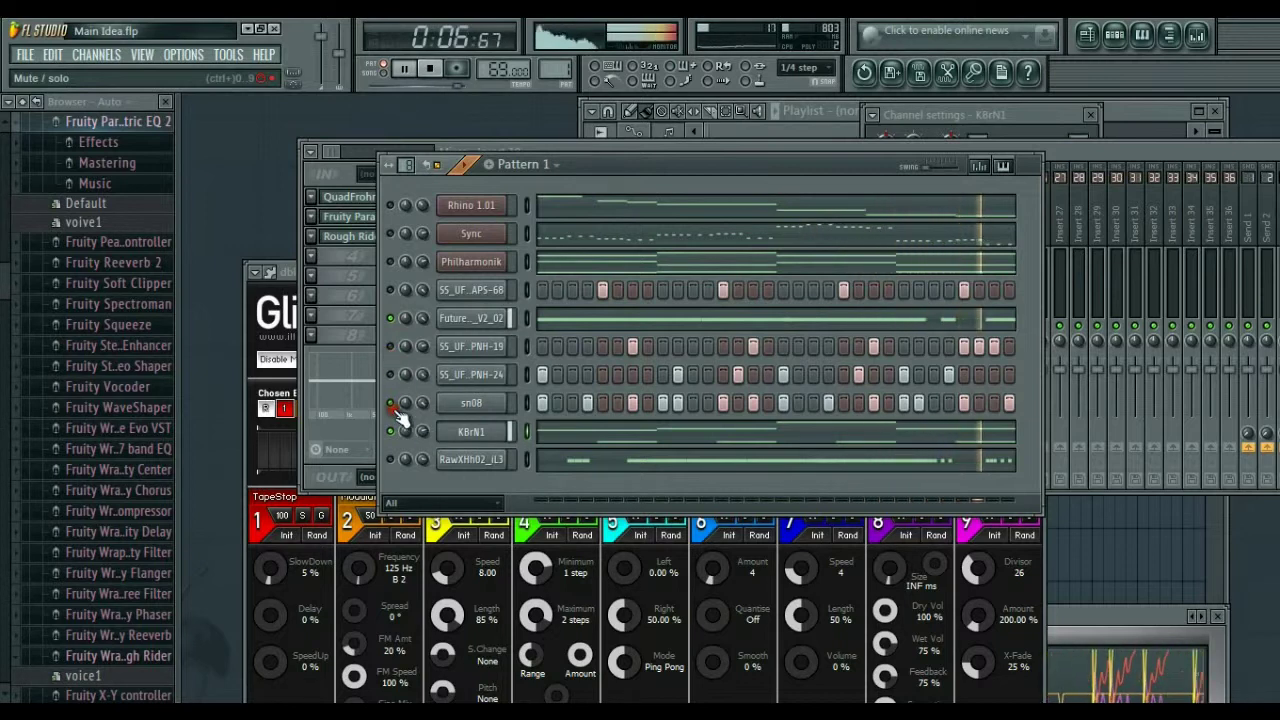
left_click(391, 405)
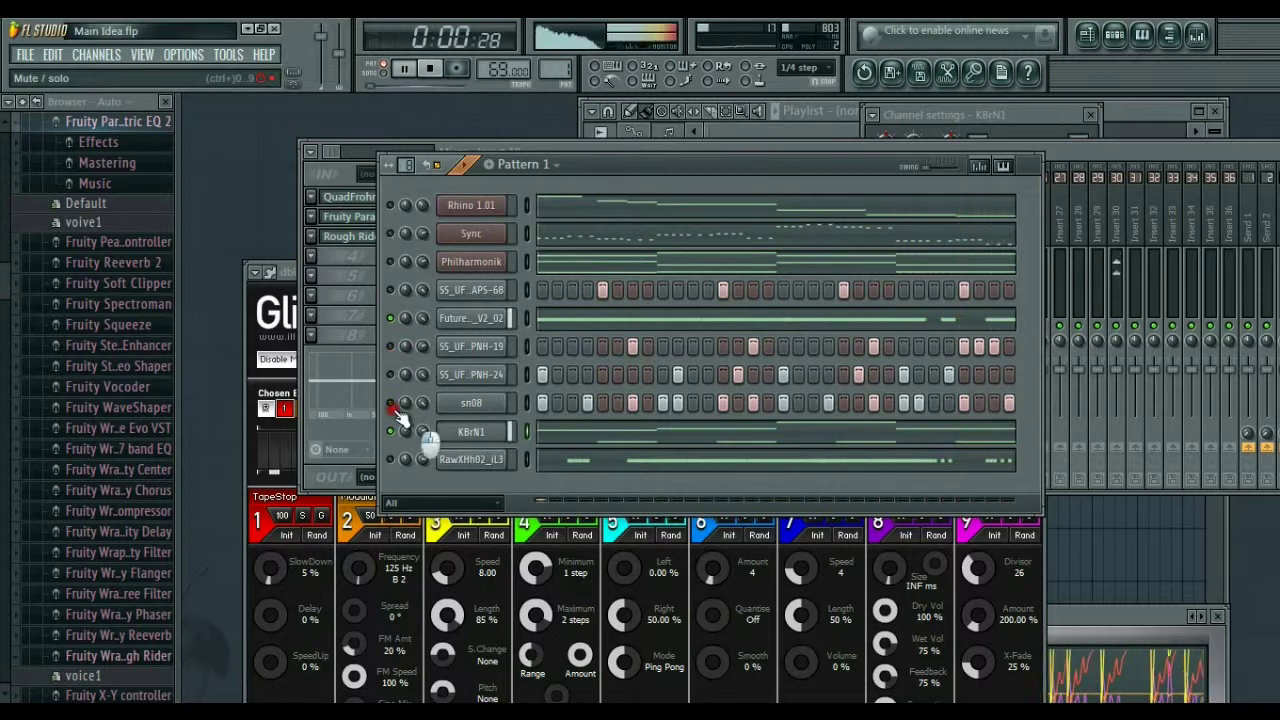
Step: Unmute the SS_UF5_CLAPS-68 channel, route it to mixer track 30 and open that track
left_click(391, 290)
left_click(450, 302)
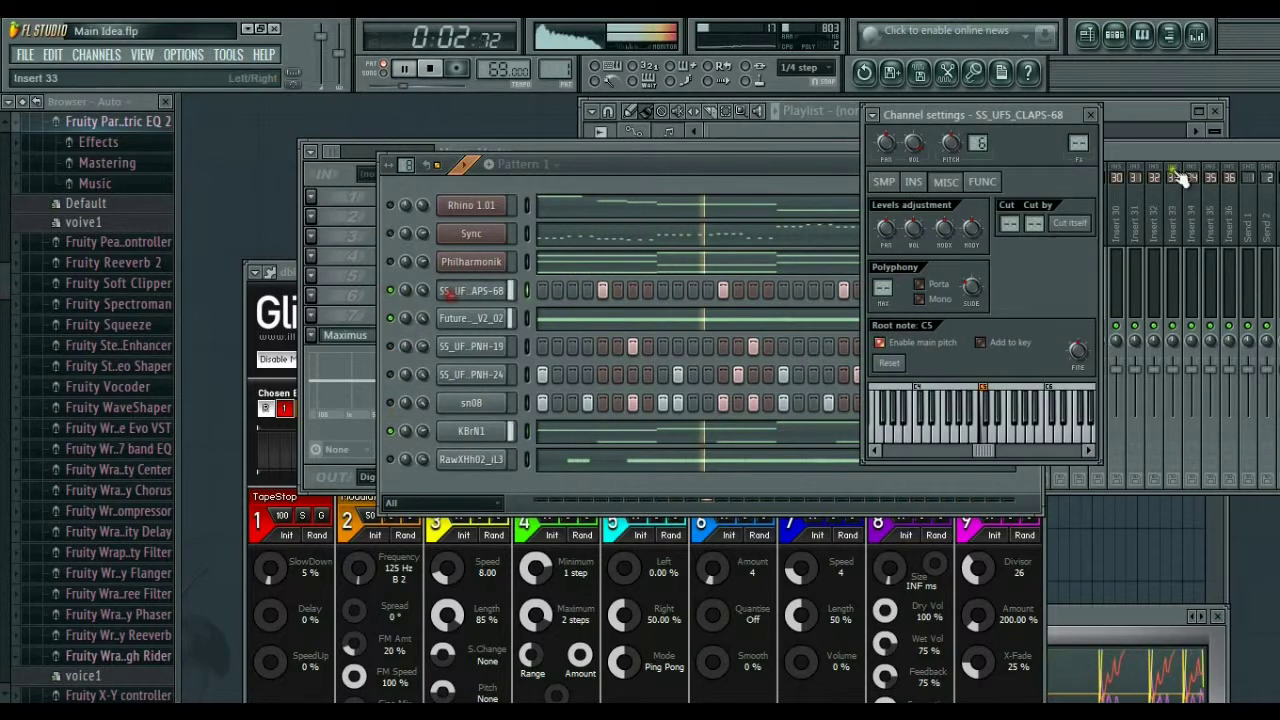
double_click(1073, 138)
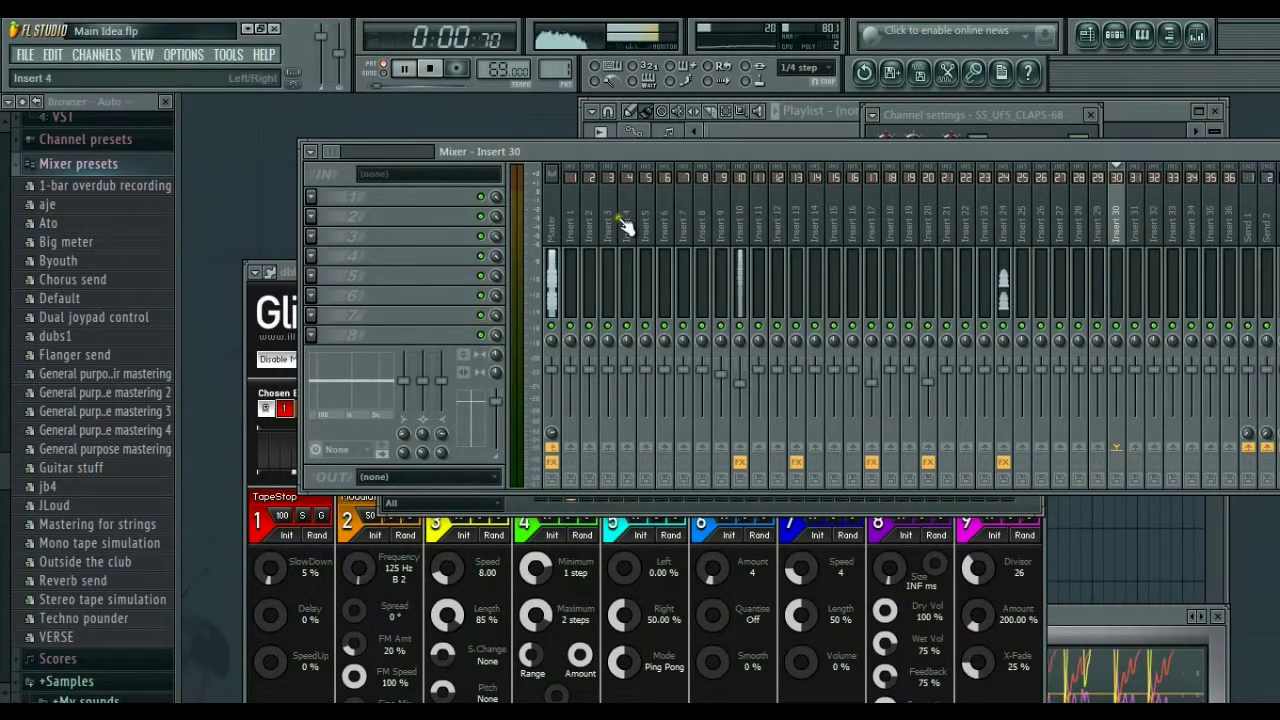
Step: Load Rough Rider in Insert 30's first slot, set attack to 3.1 and makeup to 16 dB, and reduce release and sensitivity
left_click(311, 197)
mouse_move(400, 218)
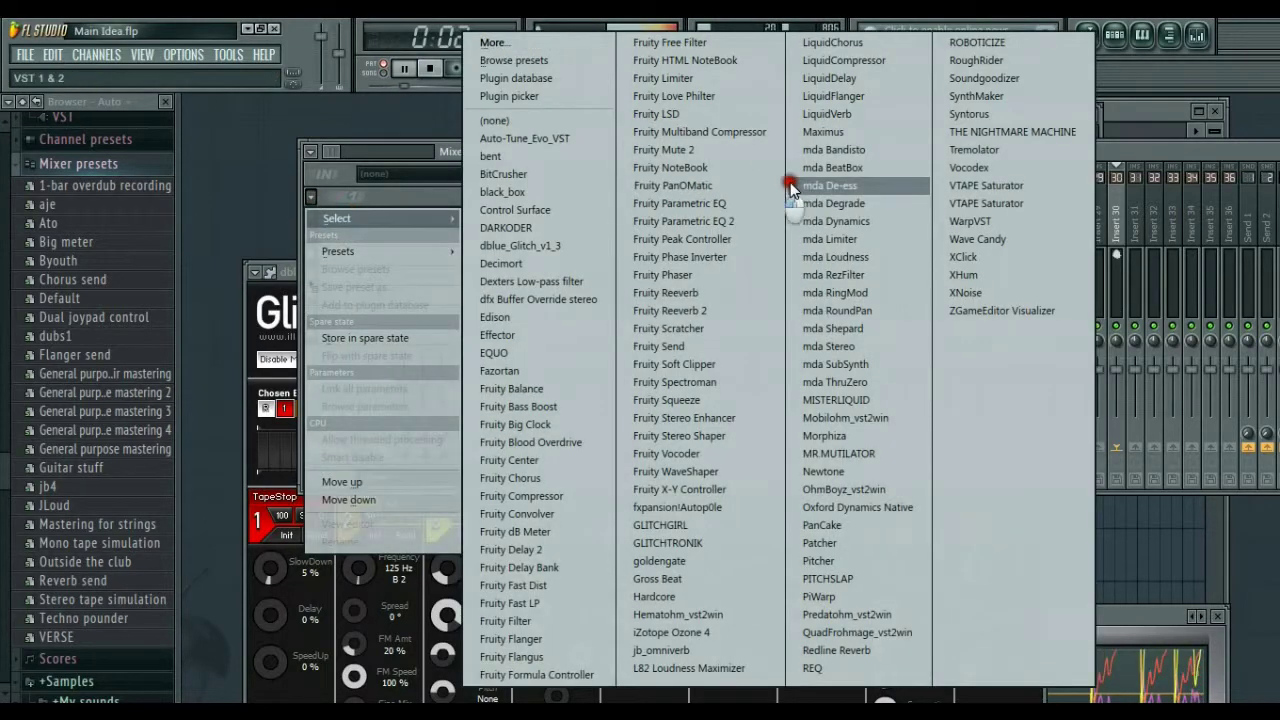
left_click(976, 60)
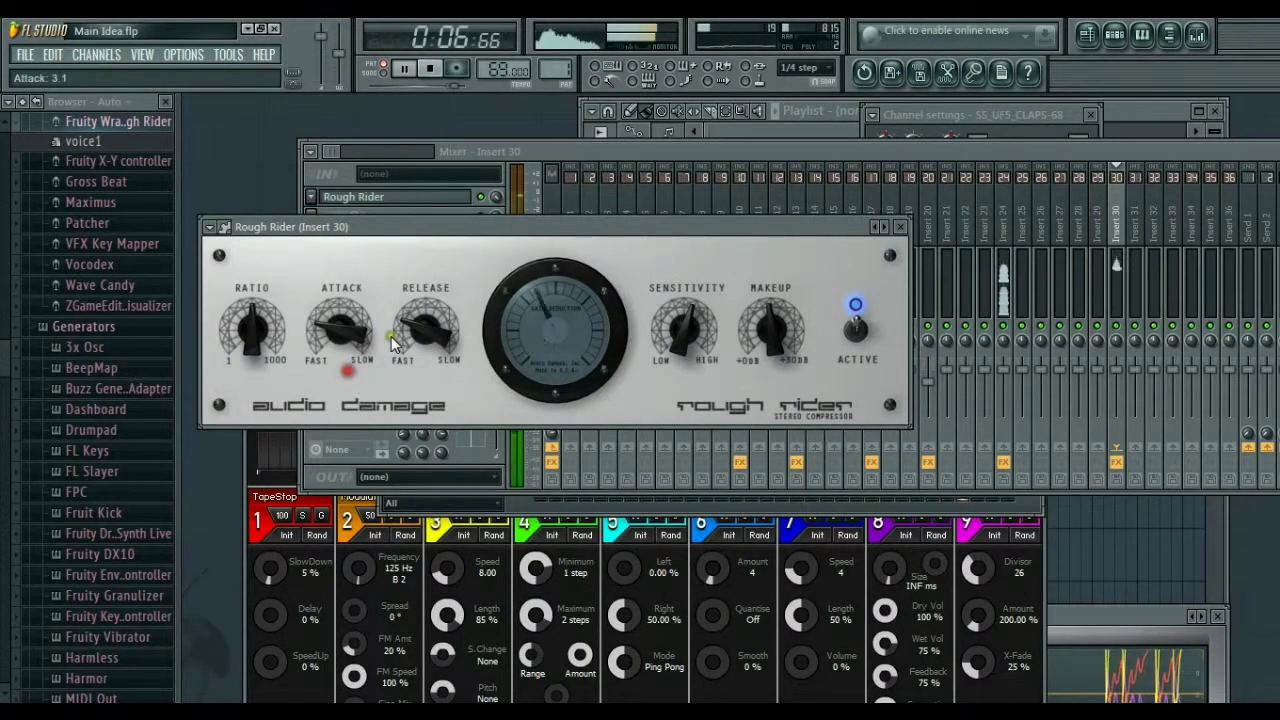
mouse_move(438, 350)
left_mouse_down()
mouse_move(443, 366)
mouse_move(424, 345)
left_mouse_up()
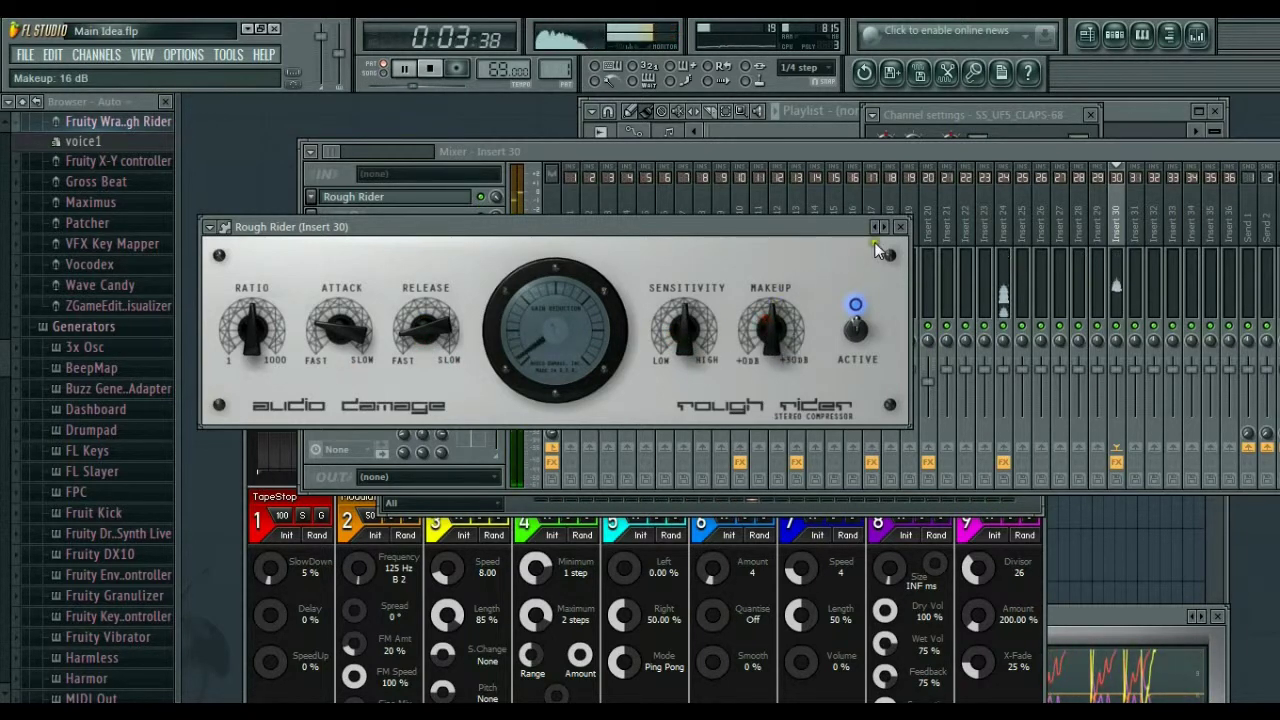
left_click(900, 227)
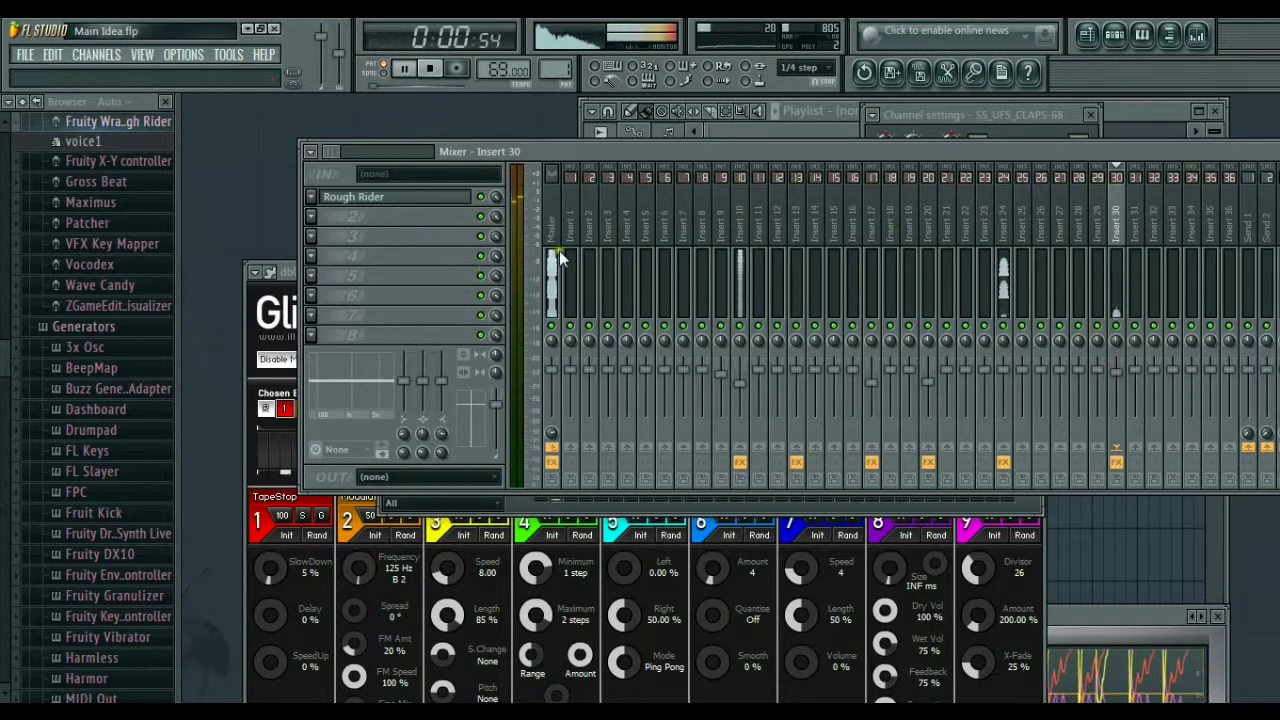
Step: Rename mixer track Insert 30 as CLP and color it green
right_click(1122, 228)
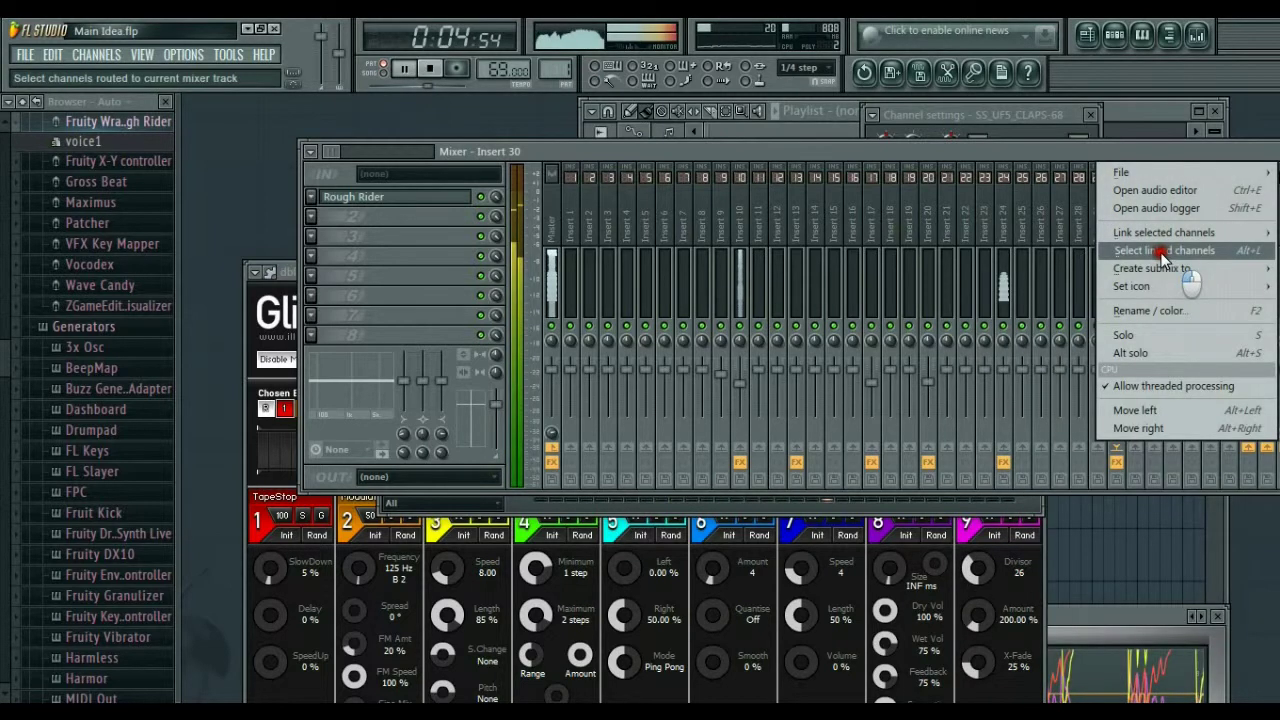
left_click(1128, 311)
left_click(1111, 304)
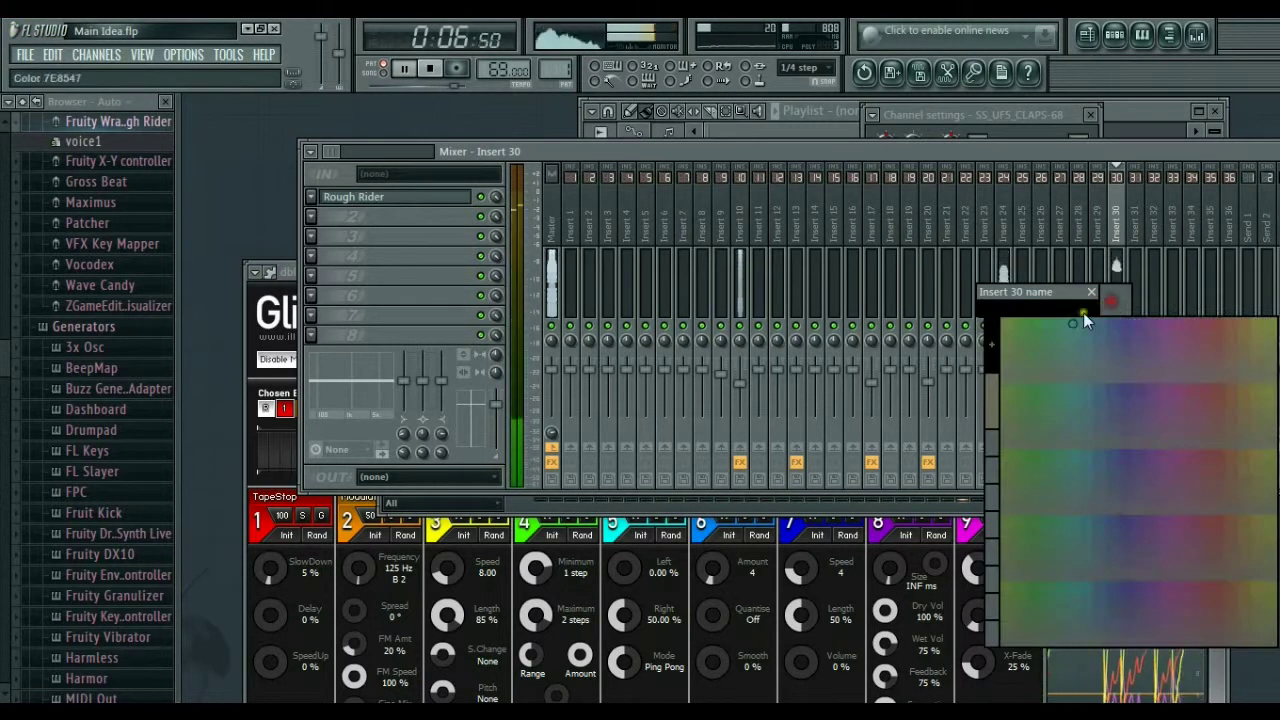
left_click(1031, 326)
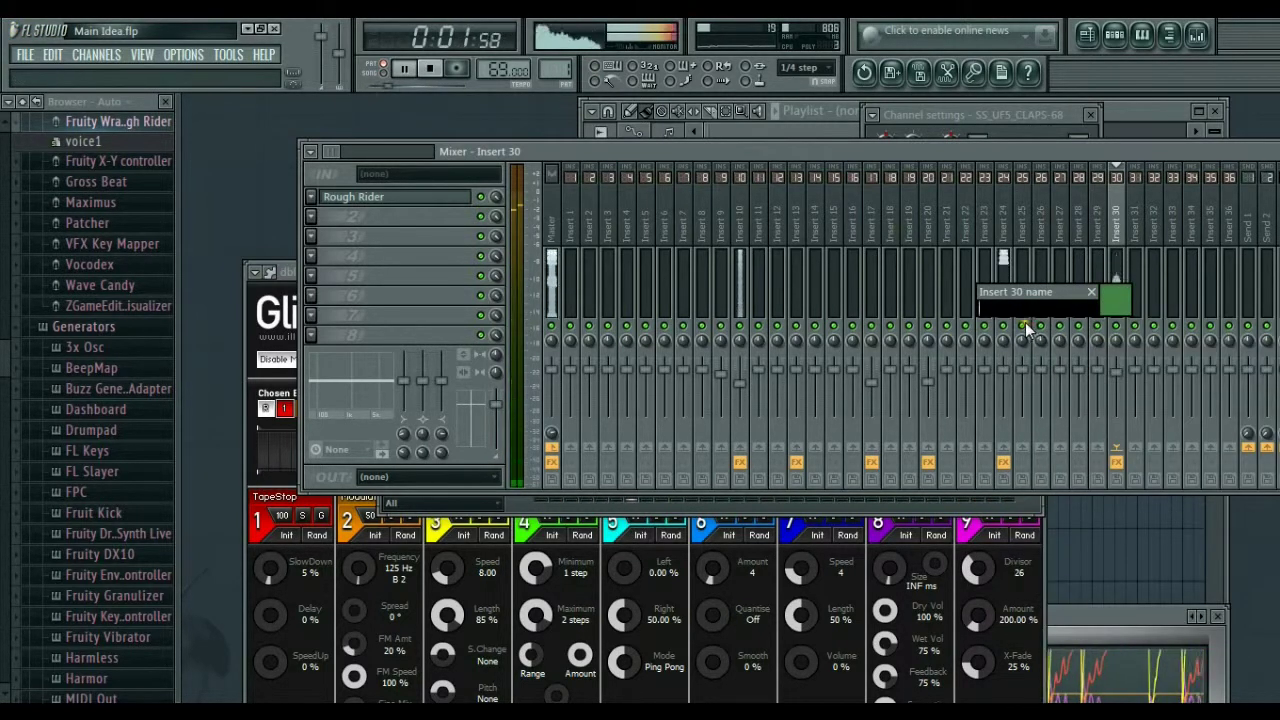
type("CLP")
key("Return")
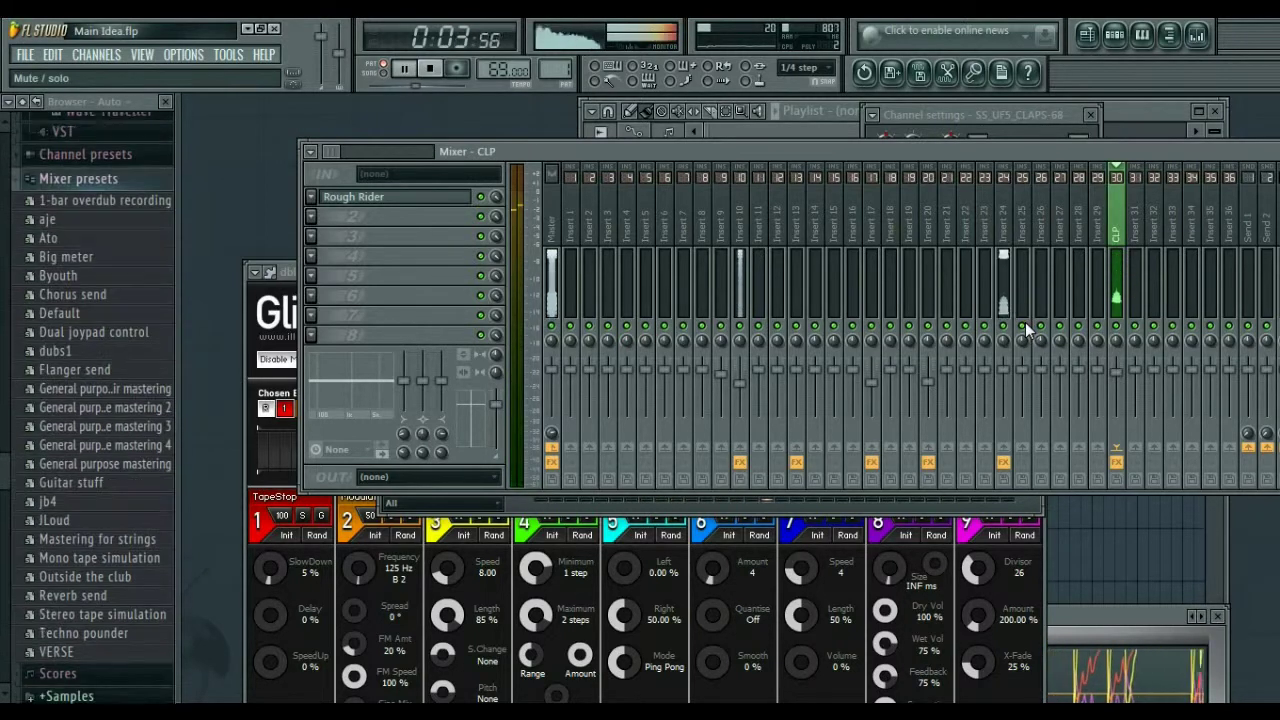
Step: Rename mixer track Insert 24 as BD and color it green
left_click(1004, 243)
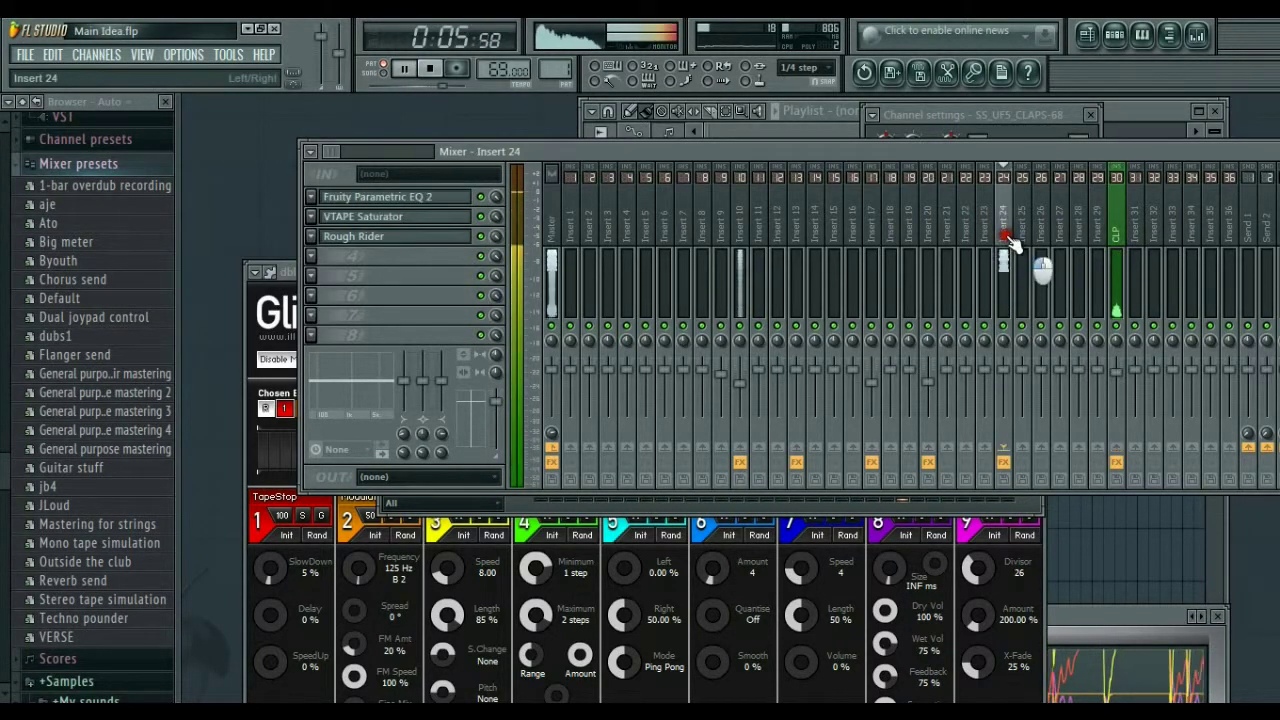
right_click(1012, 244)
mouse_move(1055, 290)
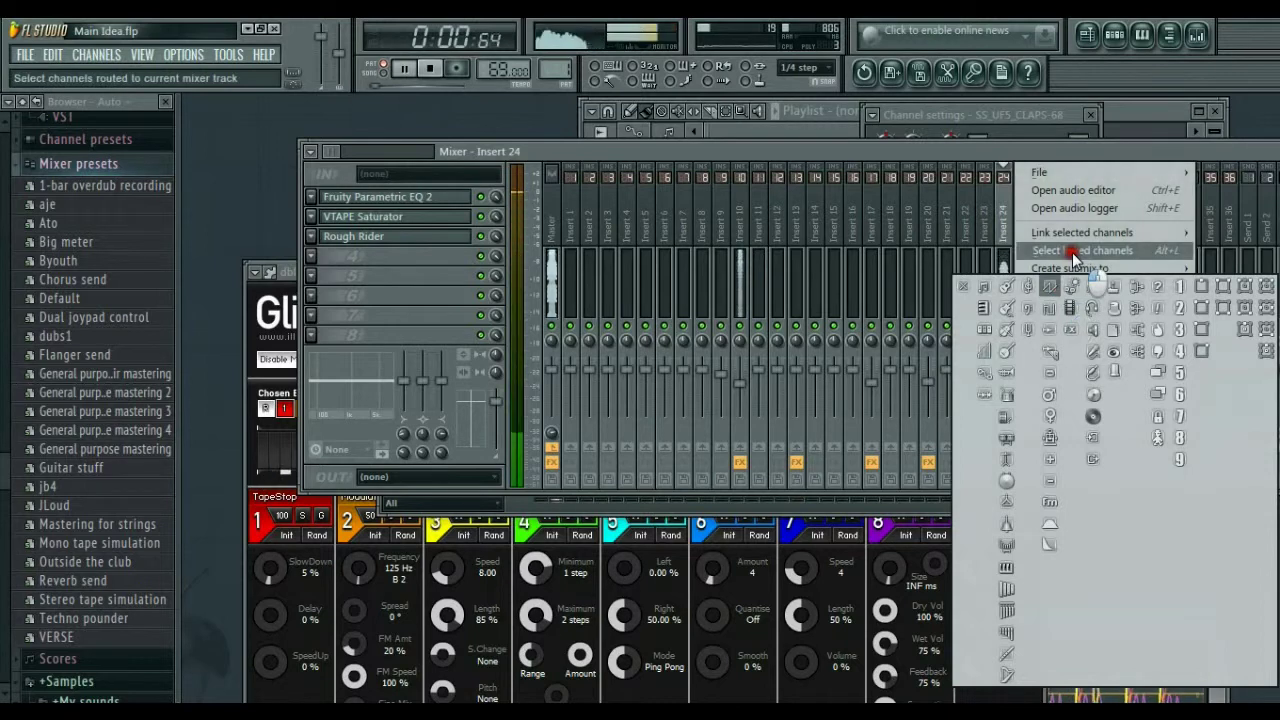
left_click(1080, 318)
left_click(1068, 309)
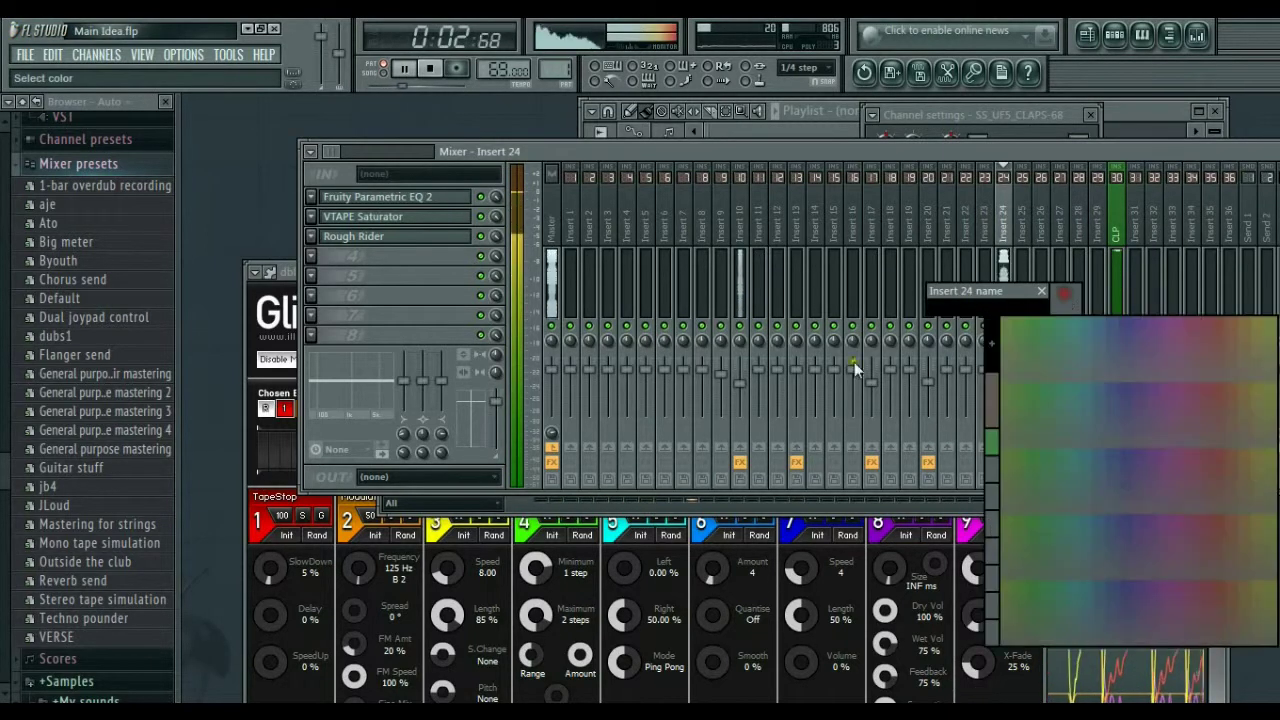
left_click(992, 444)
type("BD")
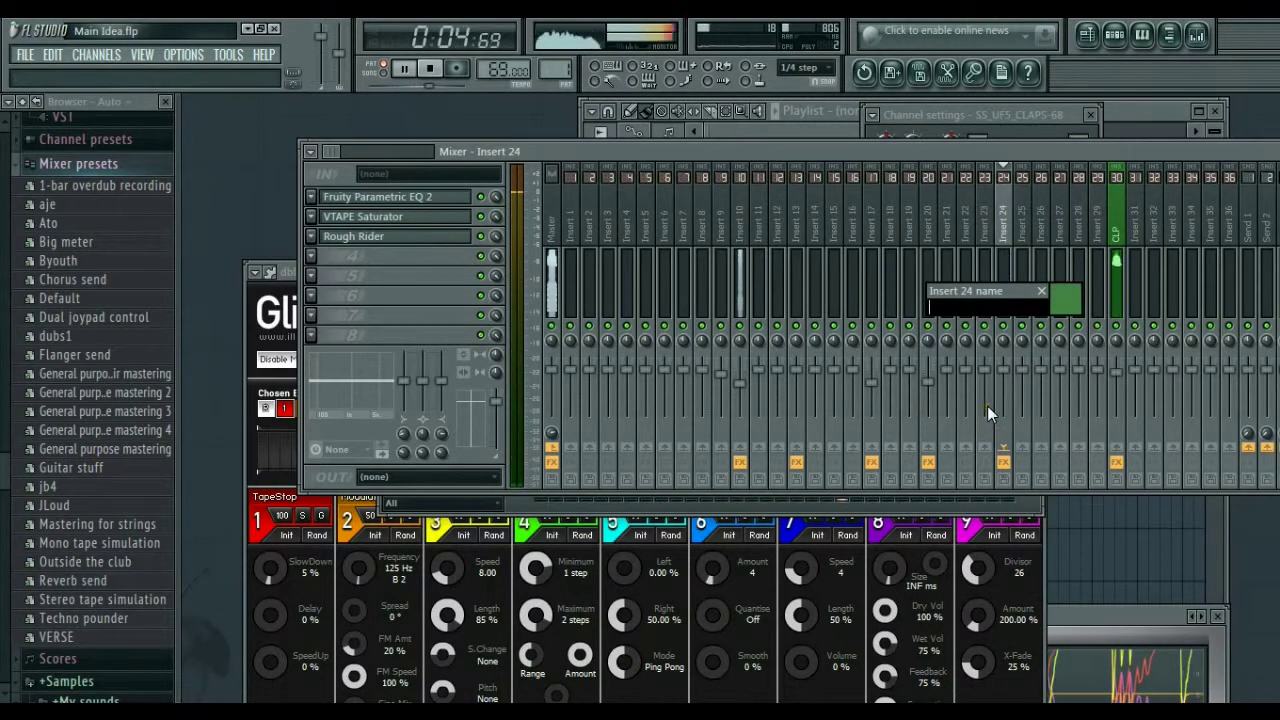
key("Return")
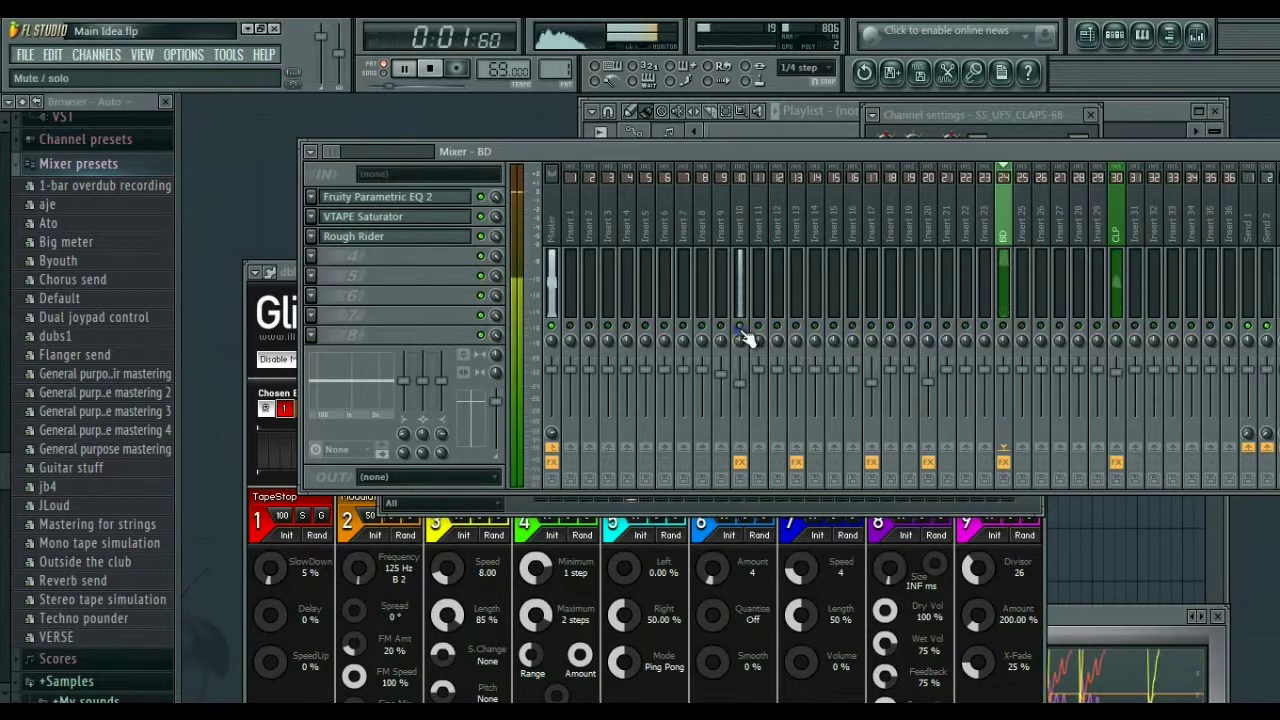
Step: Rename mixer track Insert 10 as HRN and color it red
left_click(743, 250)
right_click(743, 250)
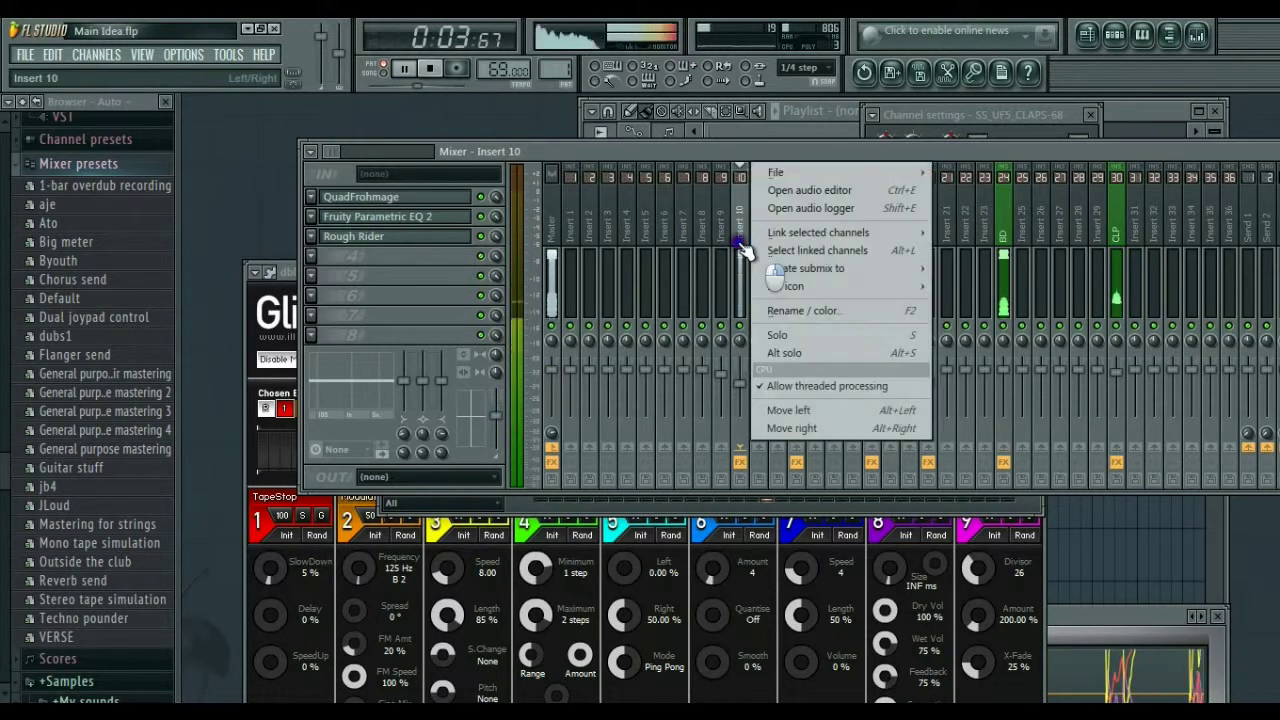
left_click(797, 308)
left_click(803, 303)
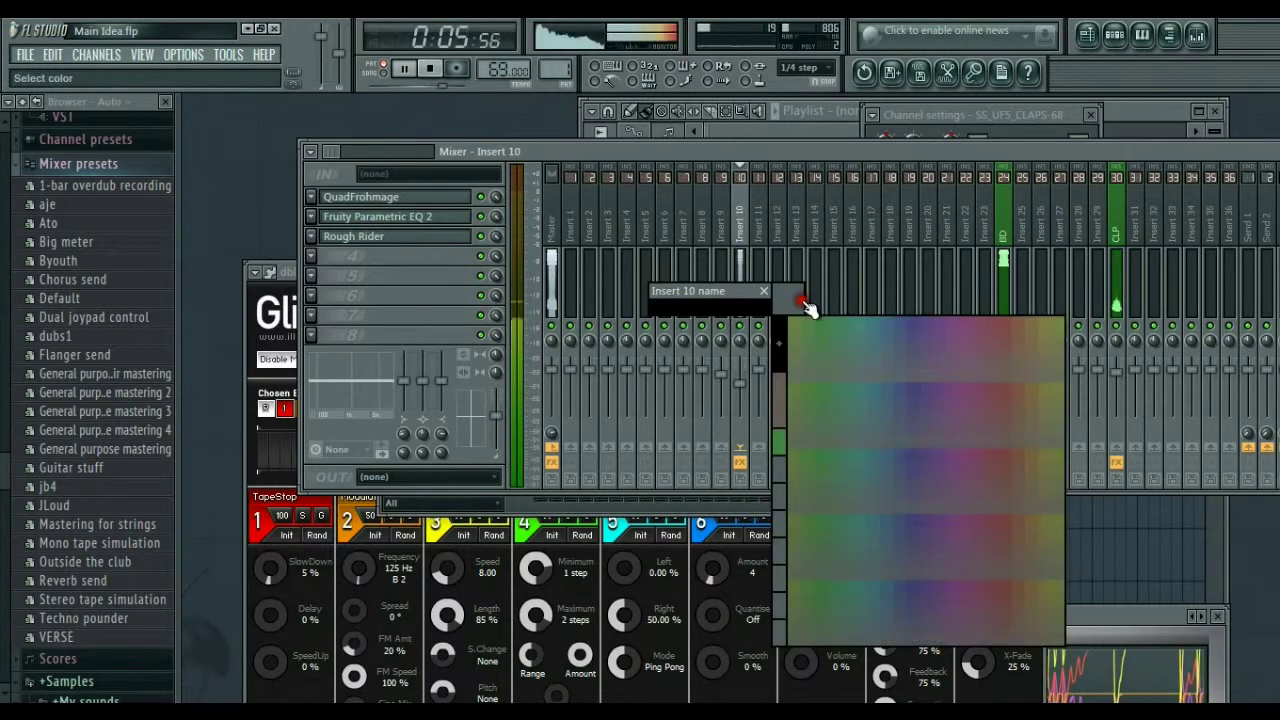
left_click(989, 322)
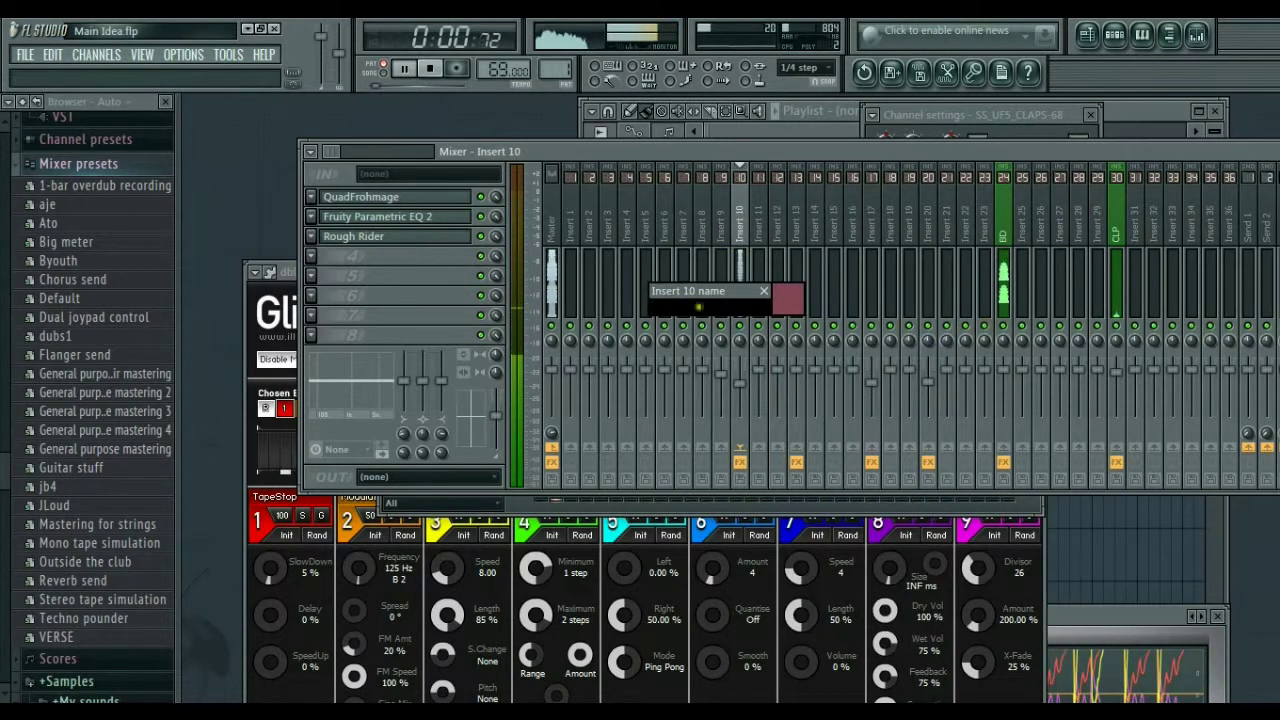
type("HRN")
key("Return")
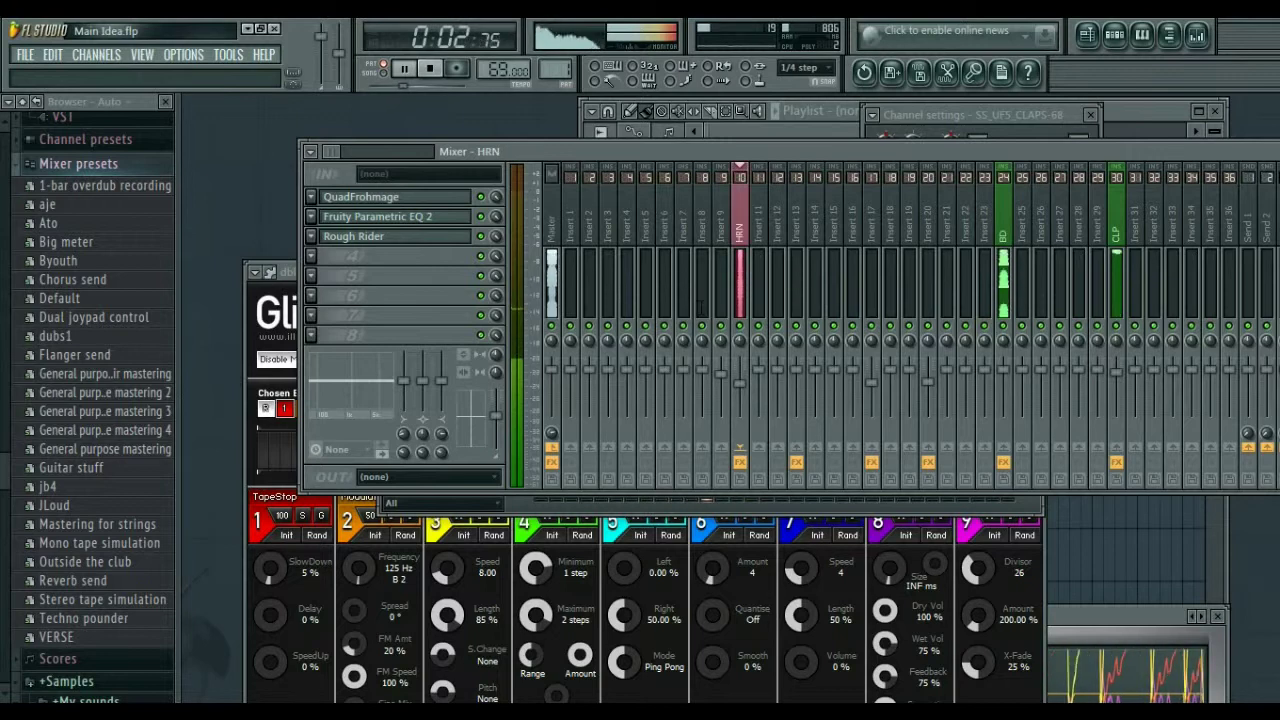
Step: Unmute the Philharmonik channel in Pattern 1 and open its target mixer track, Insert 13
left_click(1114, 34)
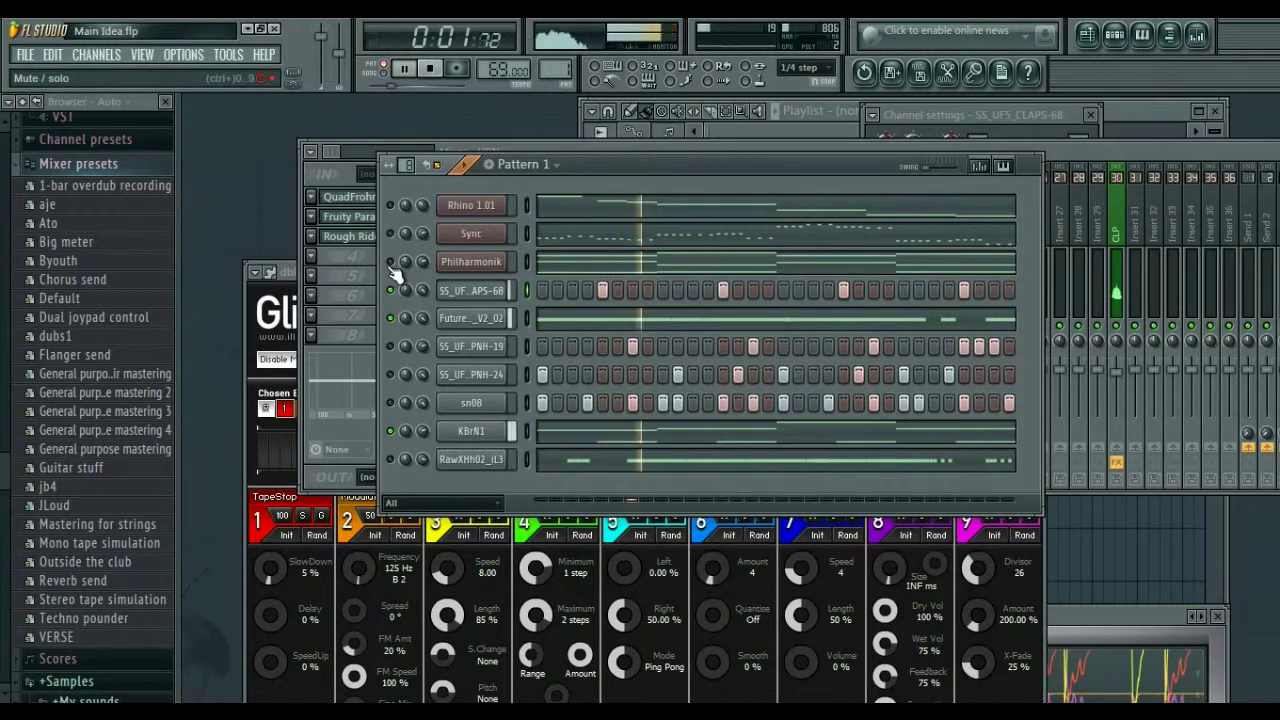
left_click(482, 262)
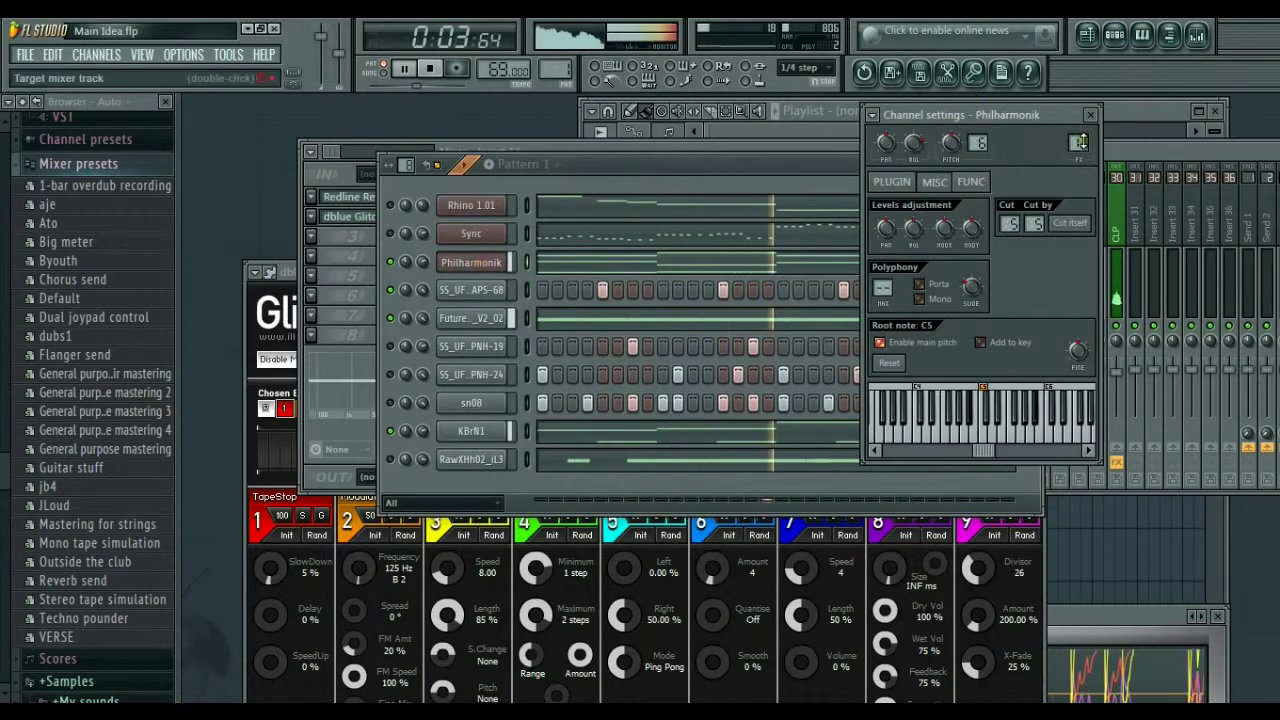
double_click(1082, 140)
Step: Rename mixer track Insert 13 as CHOIR and color it teal
right_click(802, 232)
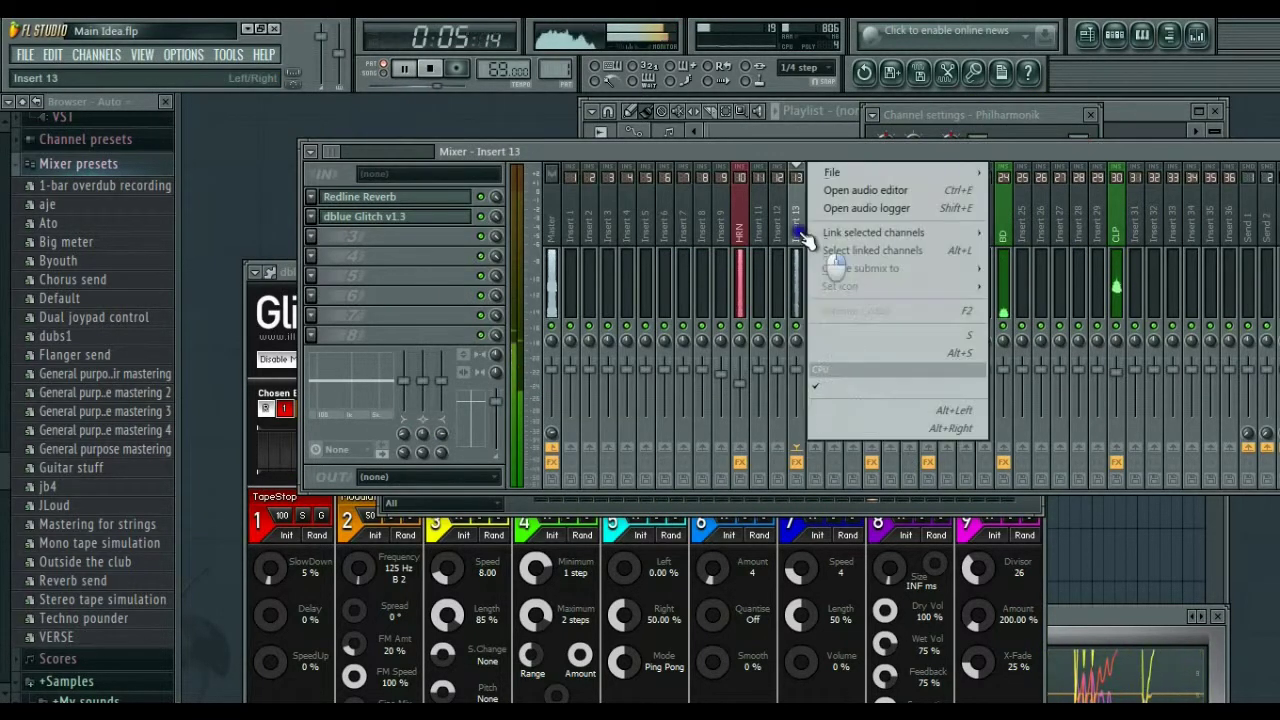
left_click(862, 310)
left_click(866, 295)
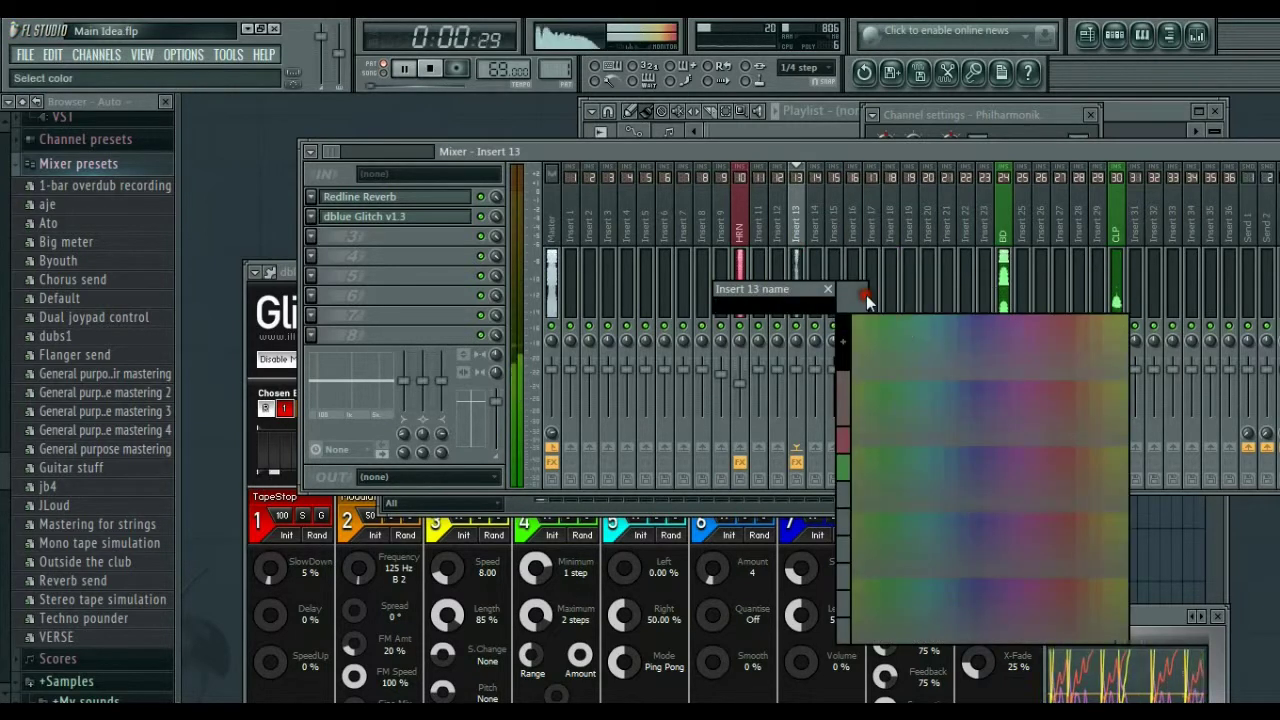
left_click(937, 321)
type("CHOIR")
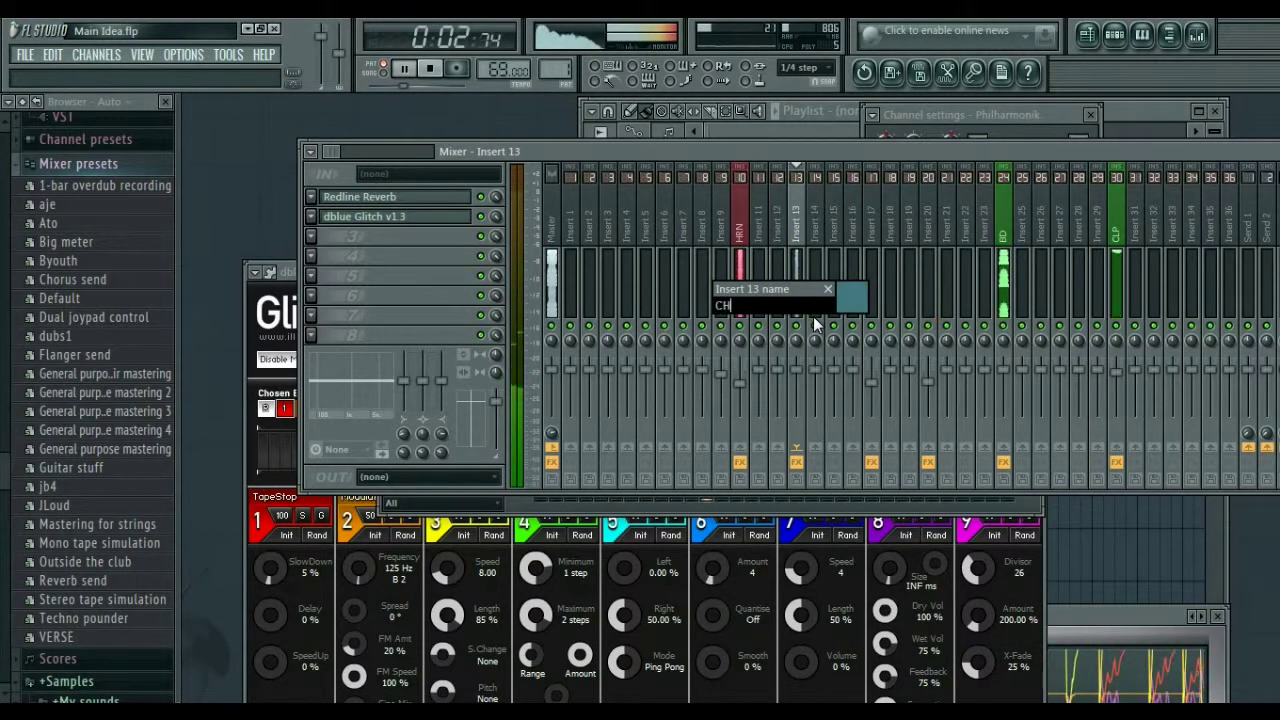
key("Return")
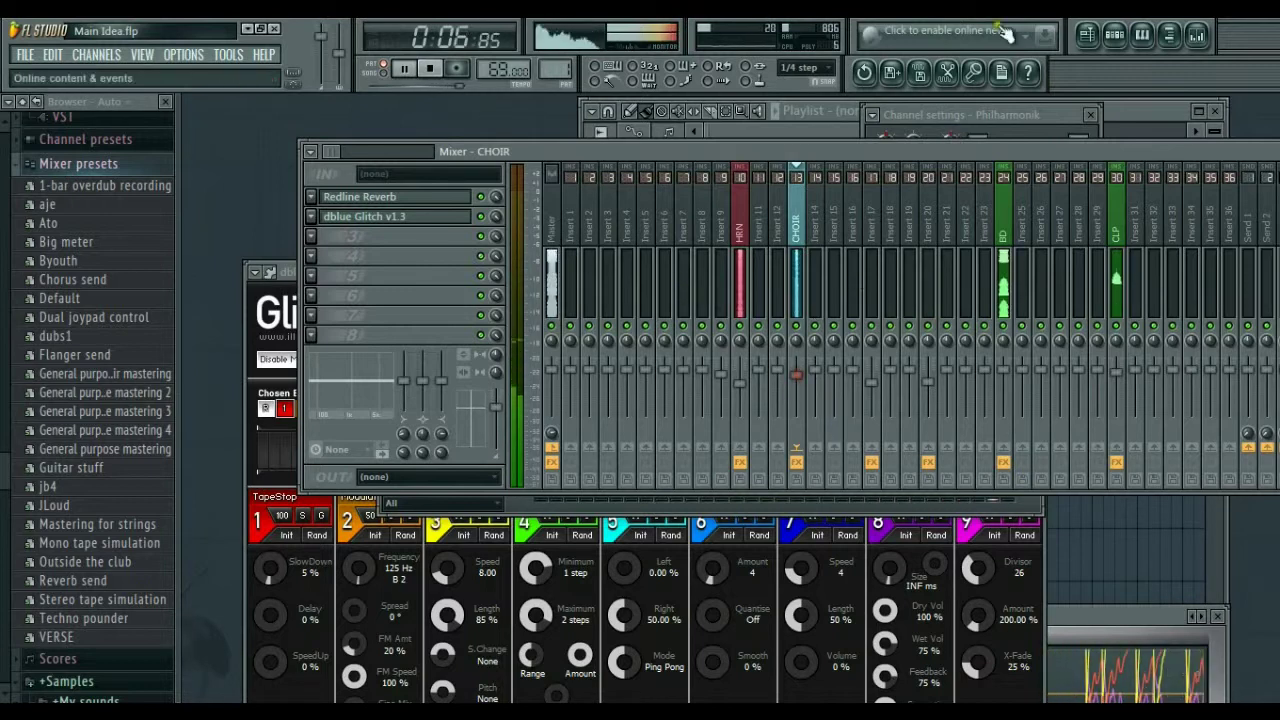
Step: Unmute the Sync channel in Pattern 1 and open its target mixer track, Insert 20
left_click(1115, 36)
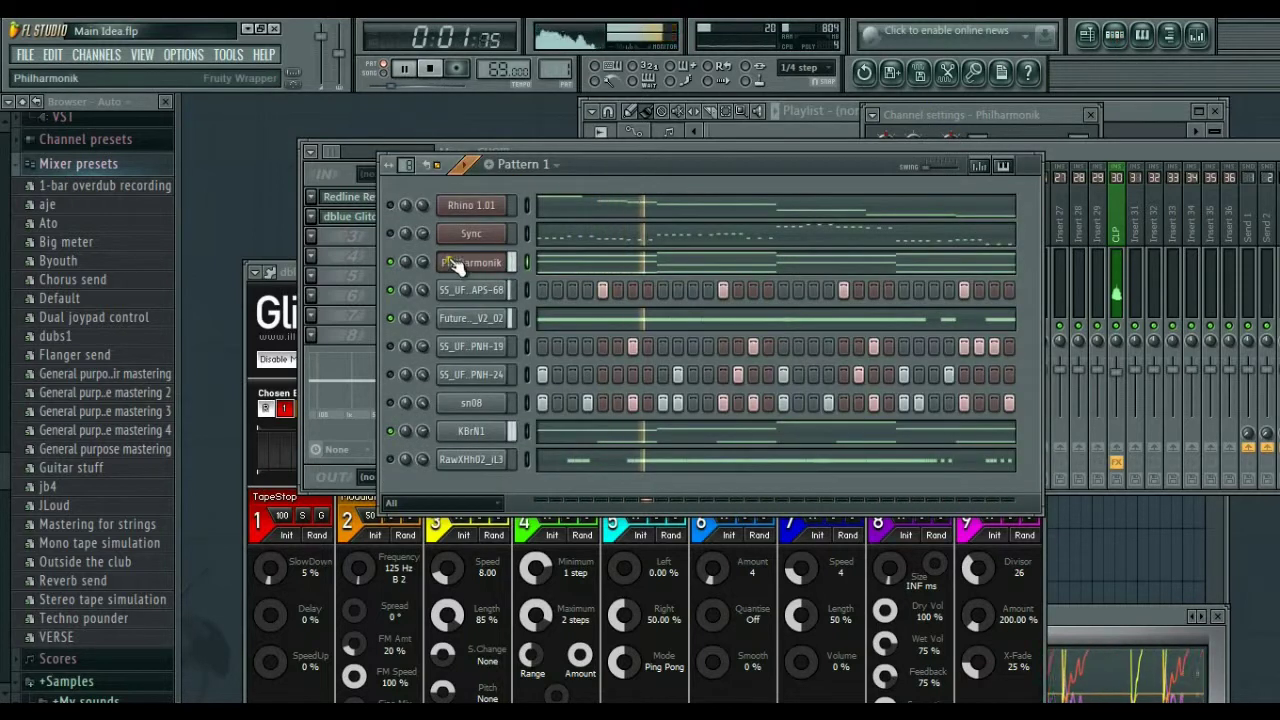
left_click(389, 233)
left_click(450, 237)
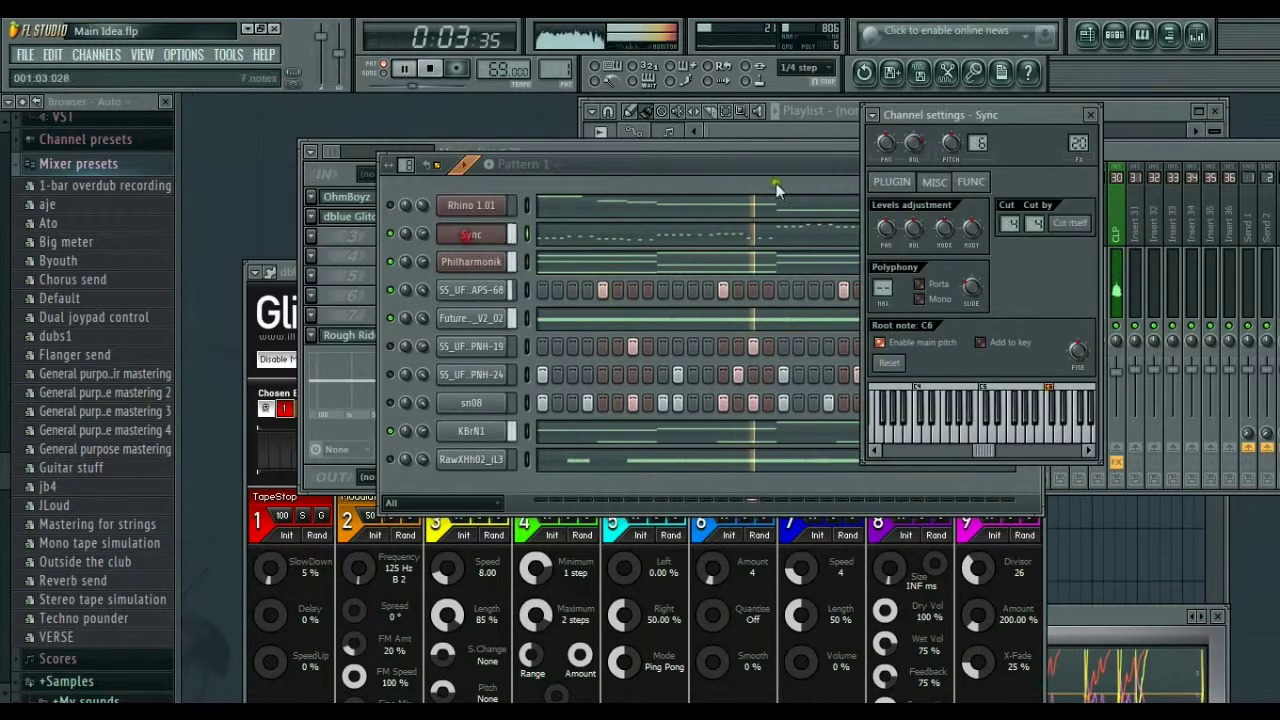
double_click(1094, 146)
Step: Rename mixer track Insert 20 as SYN and color it blue
right_click(930, 233)
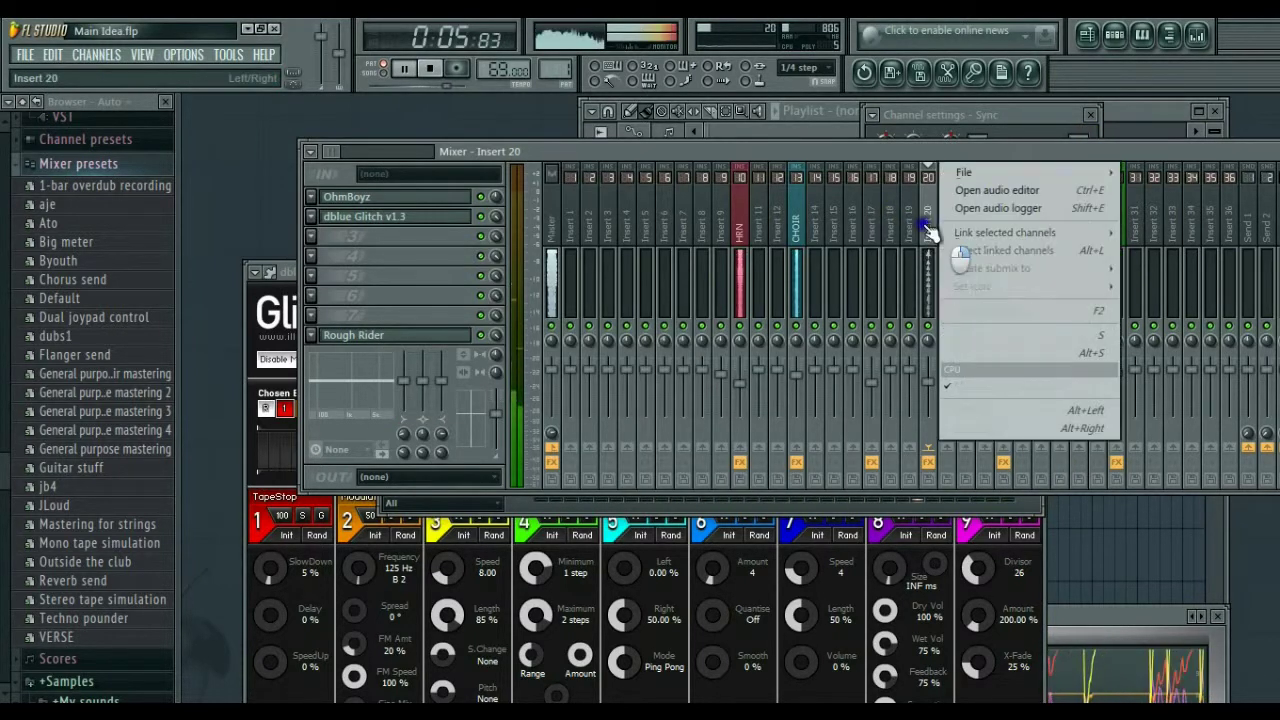
left_click(968, 314)
left_click(955, 297)
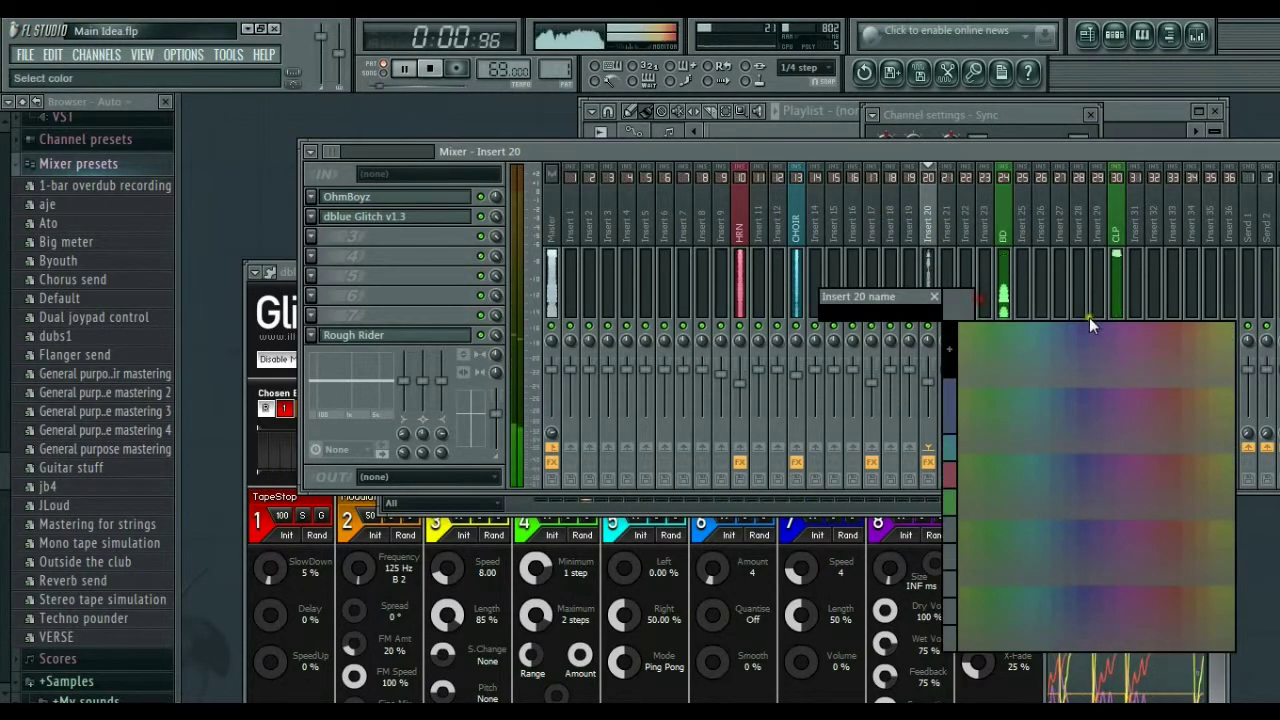
left_click(1089, 328)
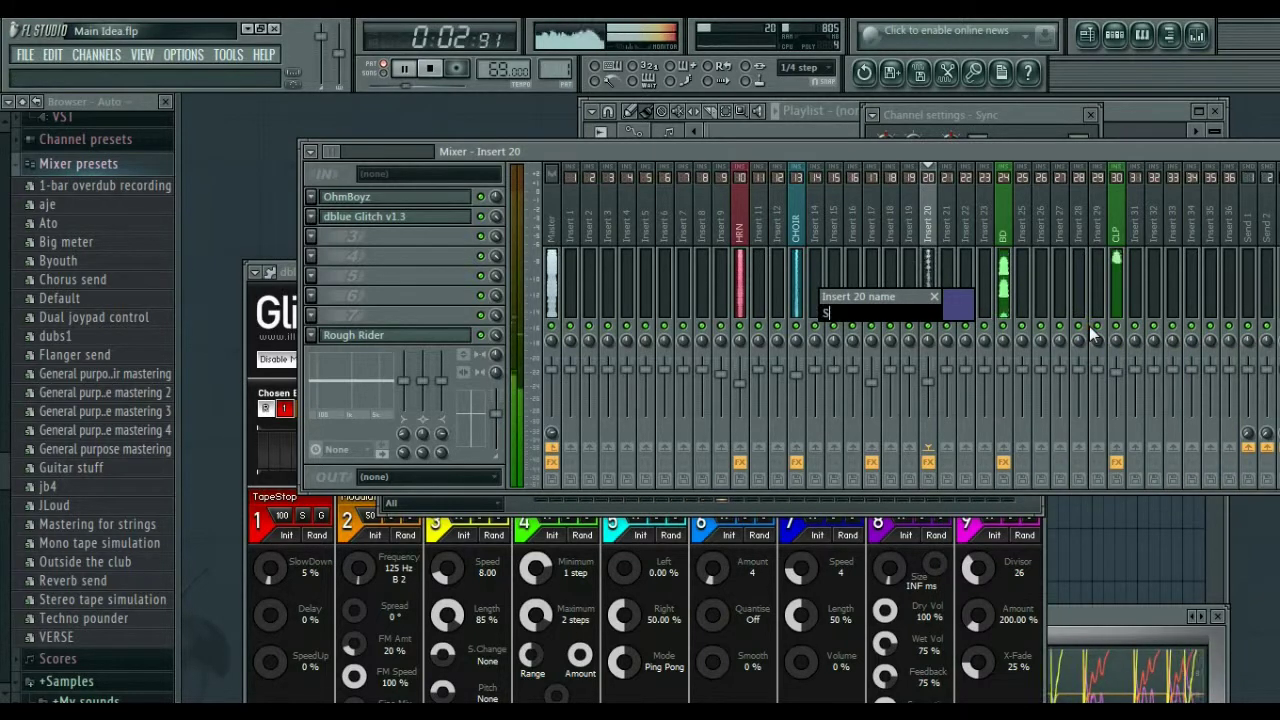
type("SYN")
key("Return")
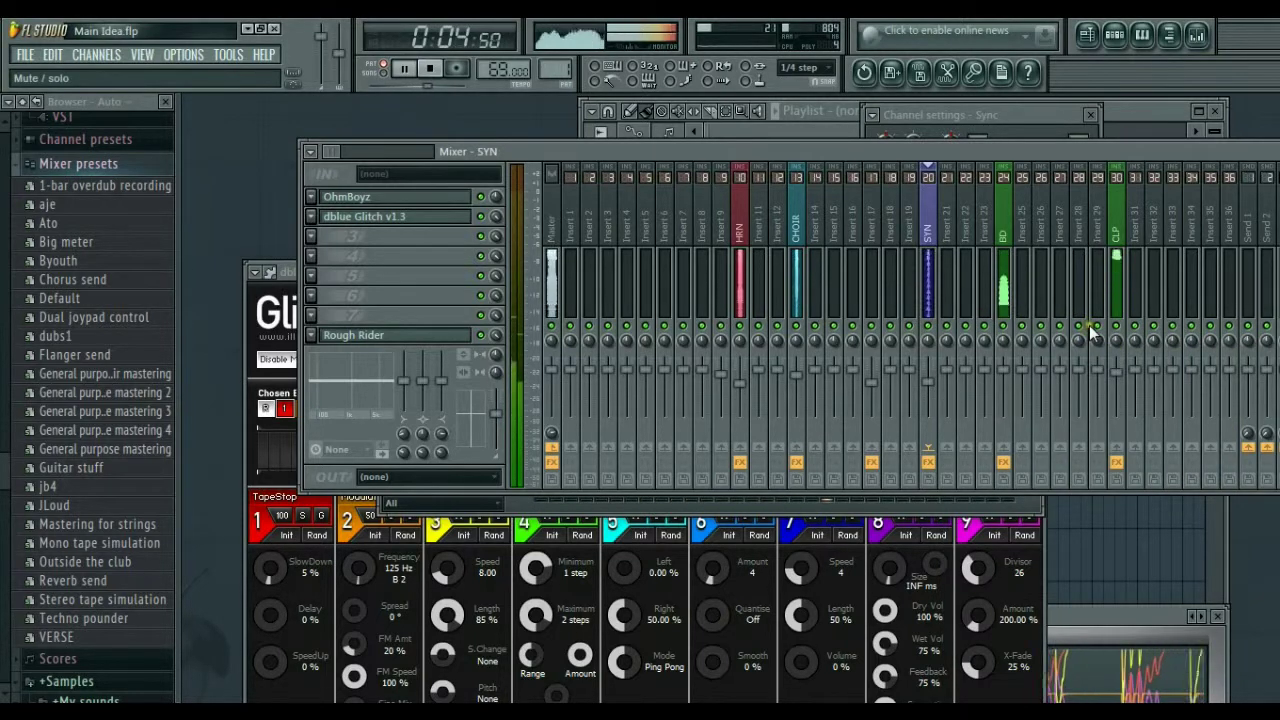
Step: Unmute the Rhino 1.01 channel in Pattern 1 and open its target mixer track, Insert 9
left_click(1114, 34)
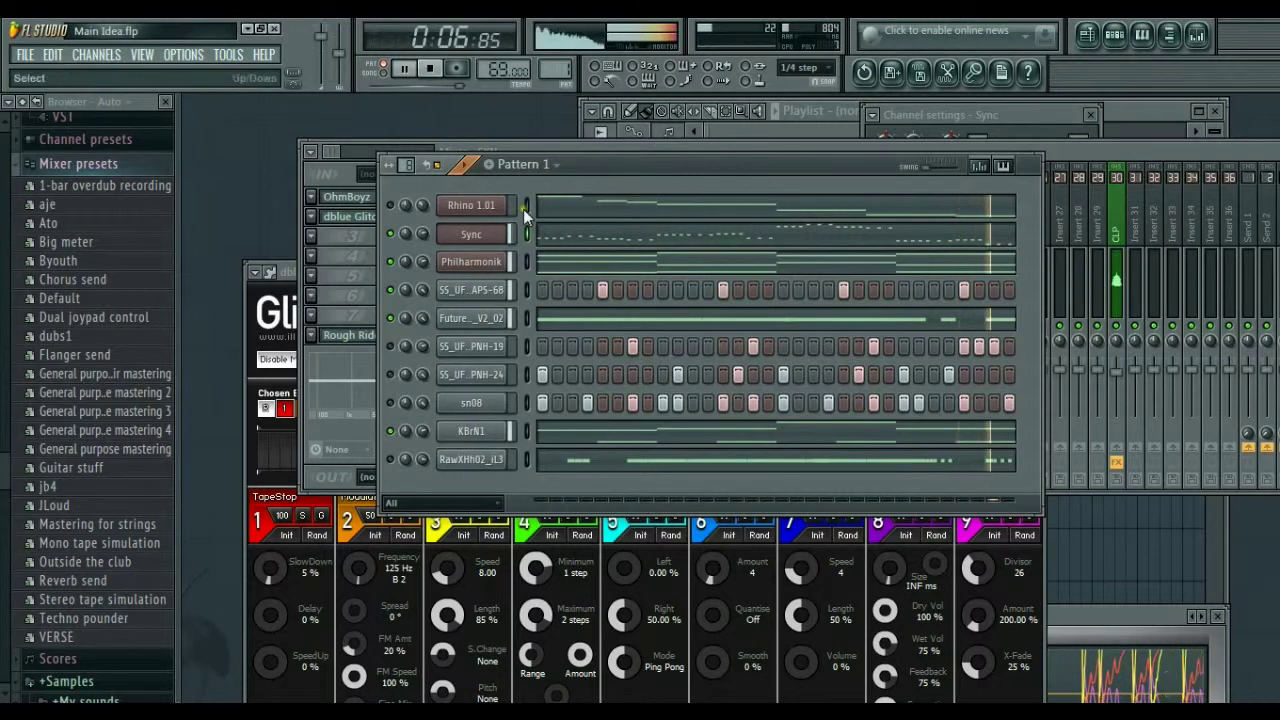
left_click(471, 205)
double_click(1085, 142)
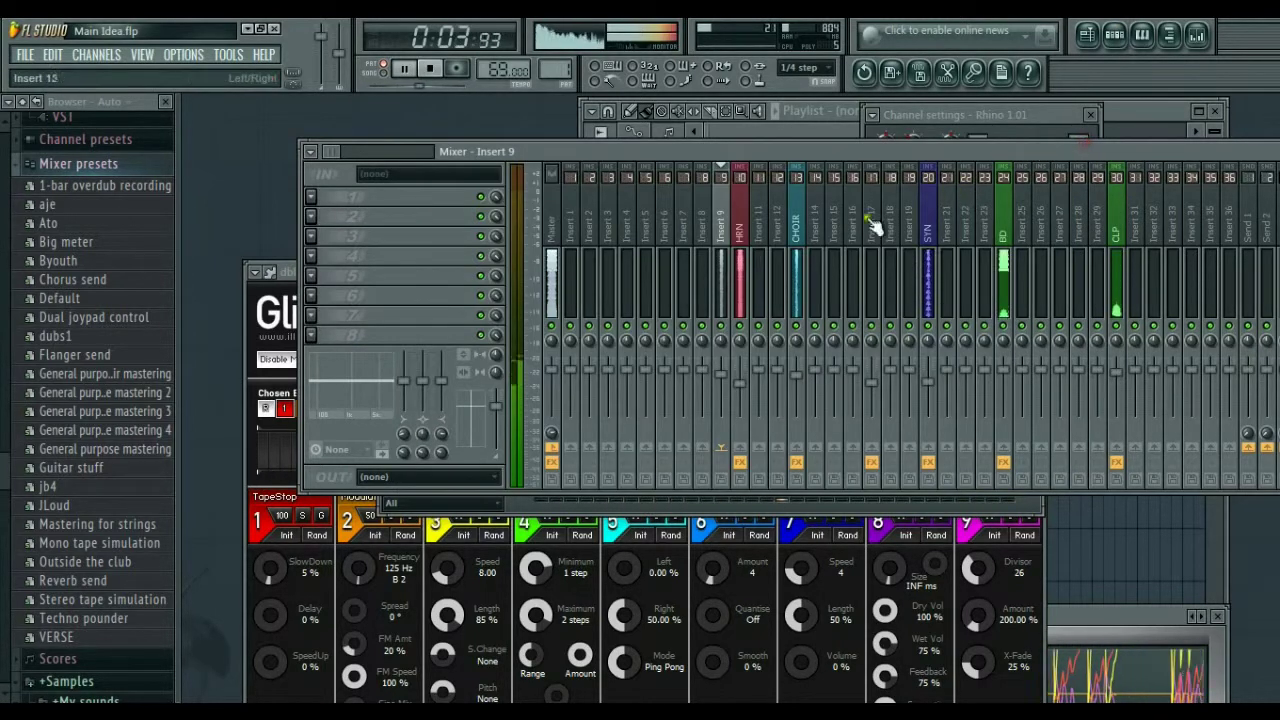
Step: Rename mixer track Insert 9 as LEAD and color it purple
right_click(735, 240)
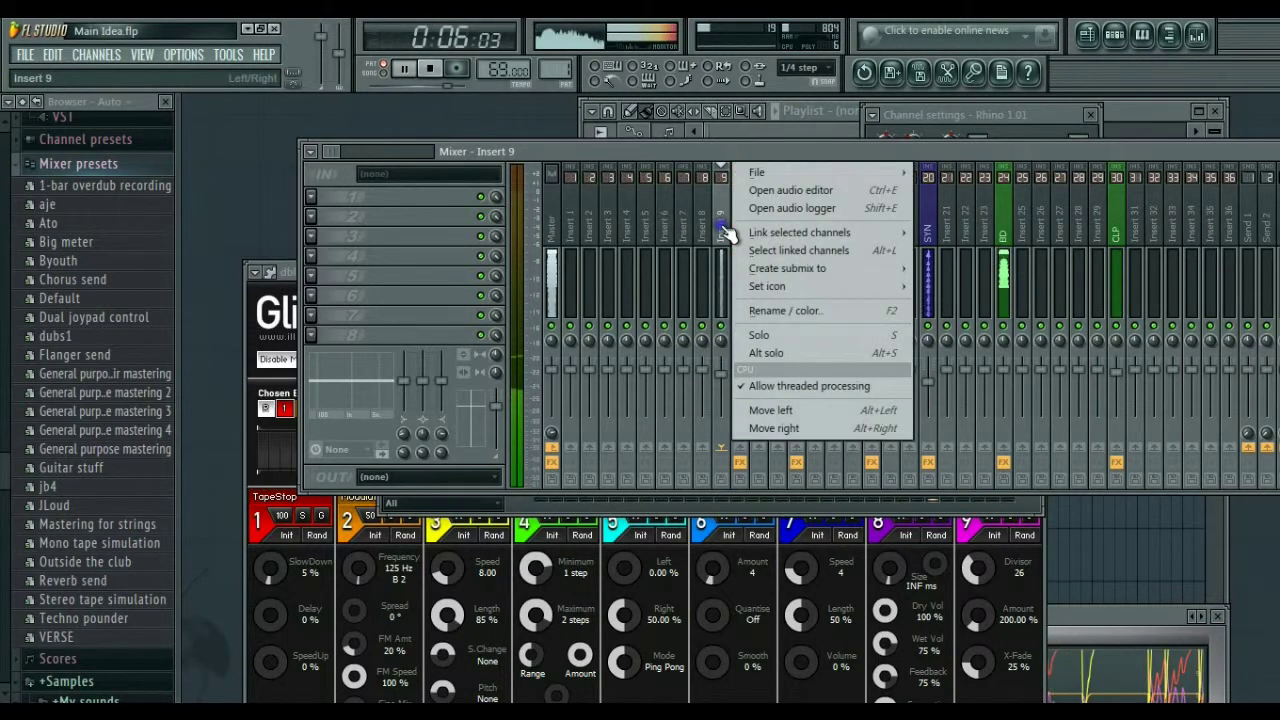
left_click(771, 306)
left_click(778, 302)
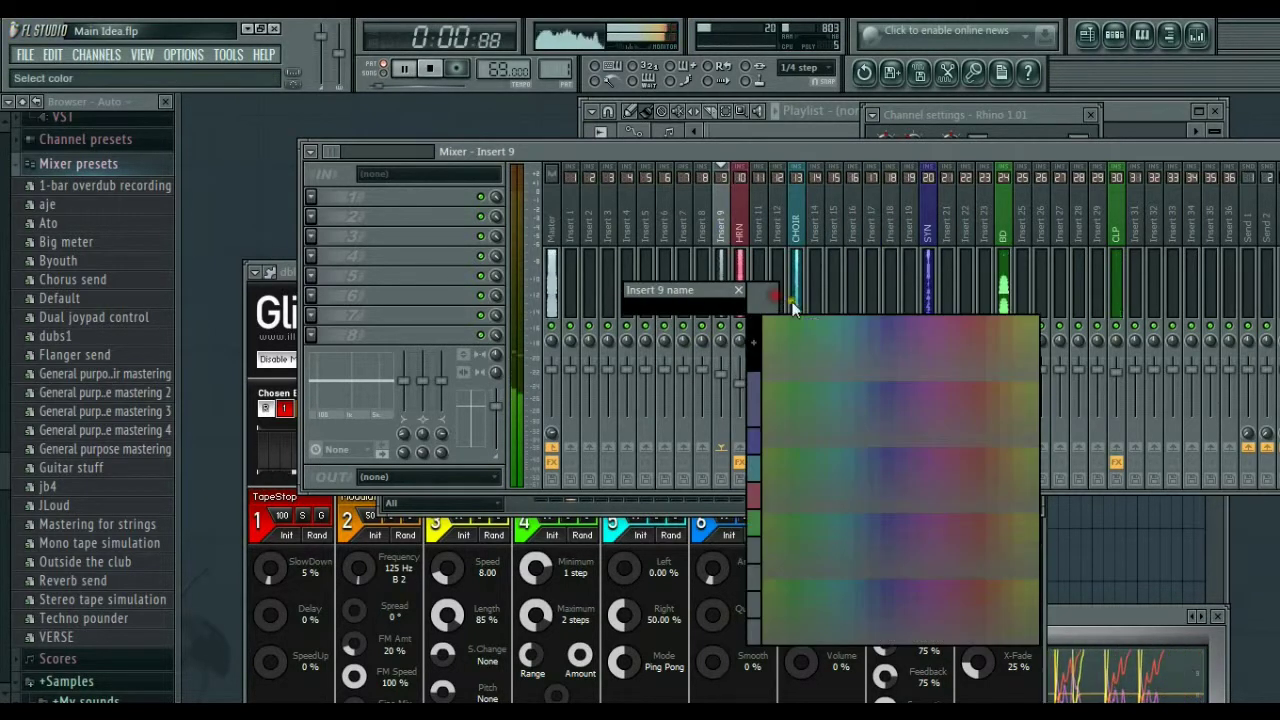
left_click(925, 318)
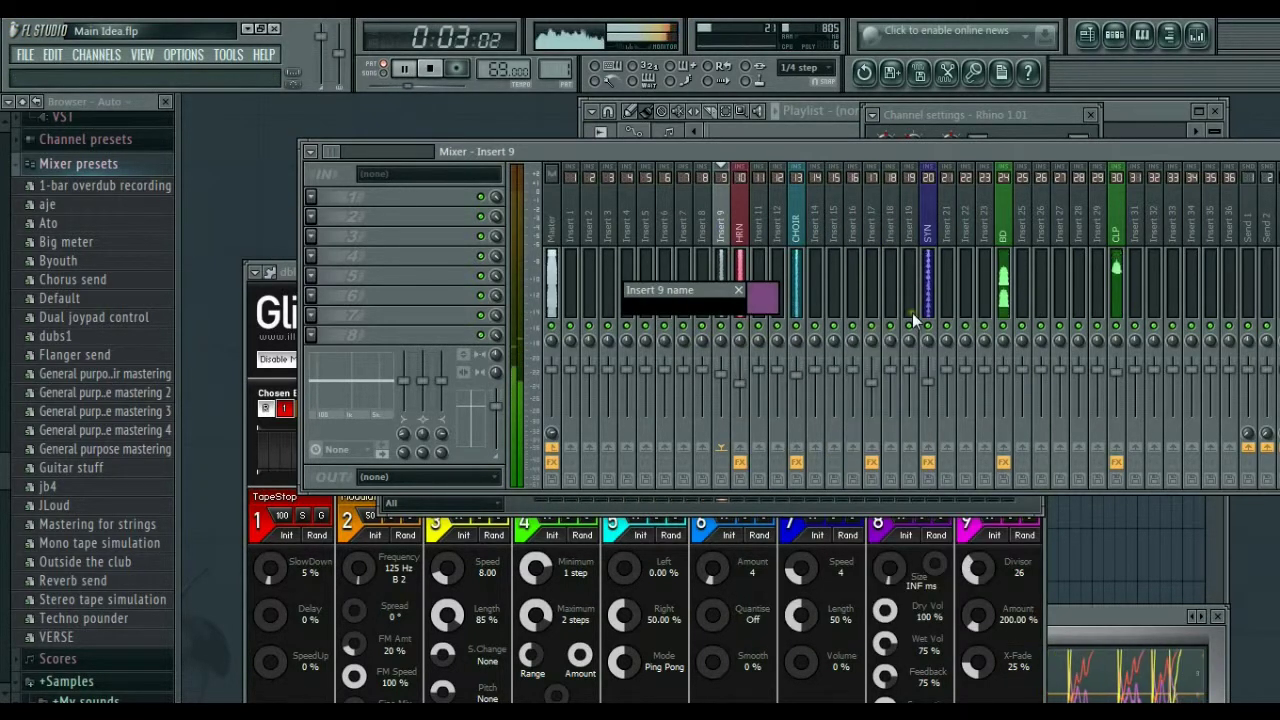
type("LEAD")
key("Return")
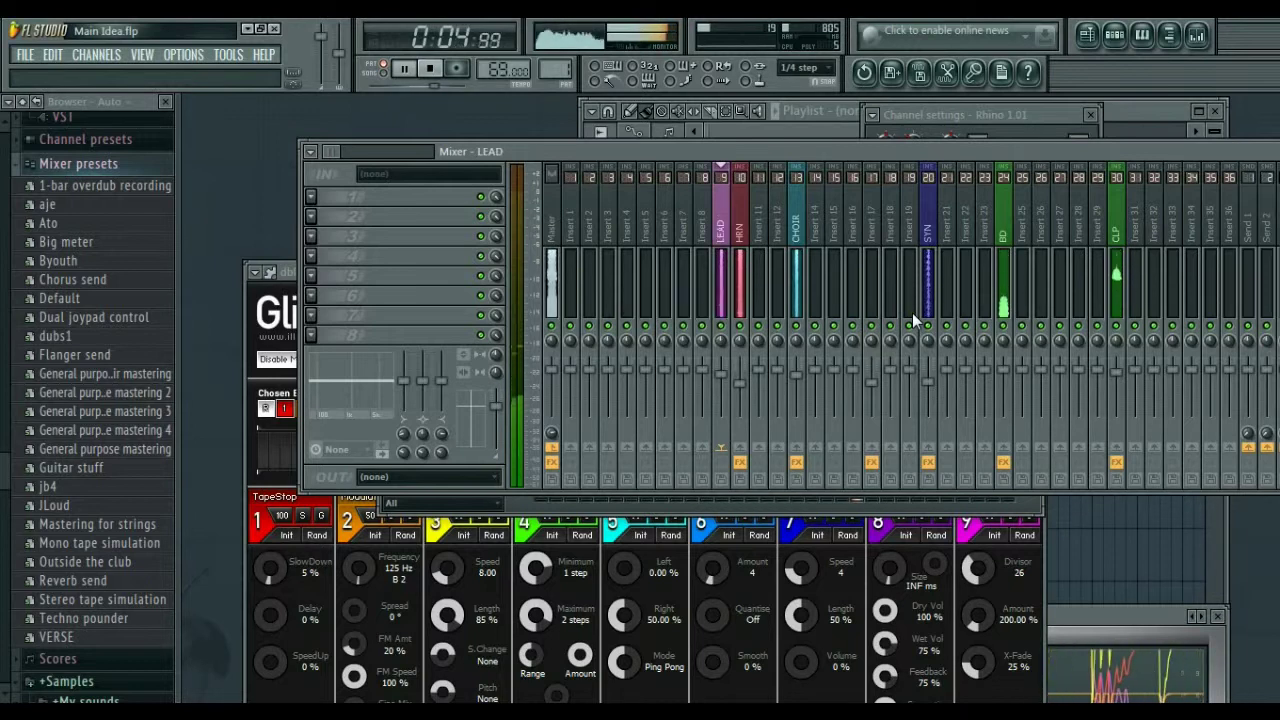
Step: Set the Rhino 1.01 channel's volume to about 60% in Pattern 1
left_click(1114, 35)
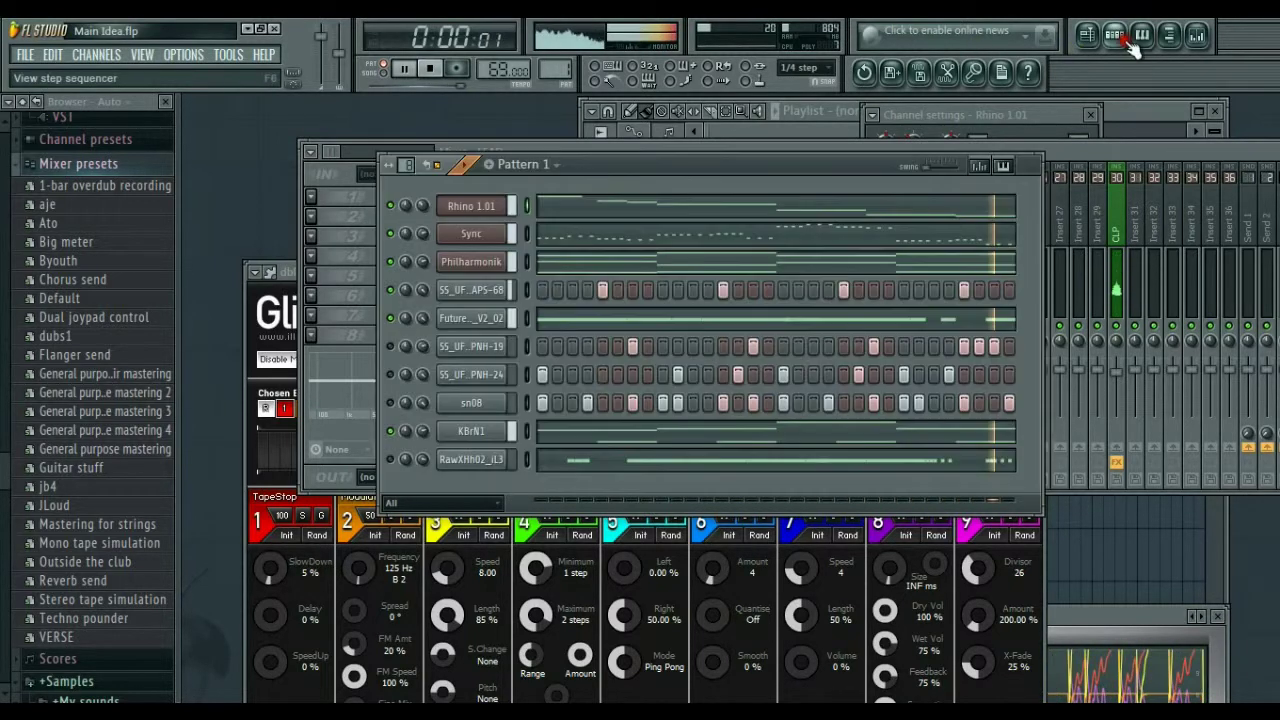
left_click_drag(425, 209, 425, 150)
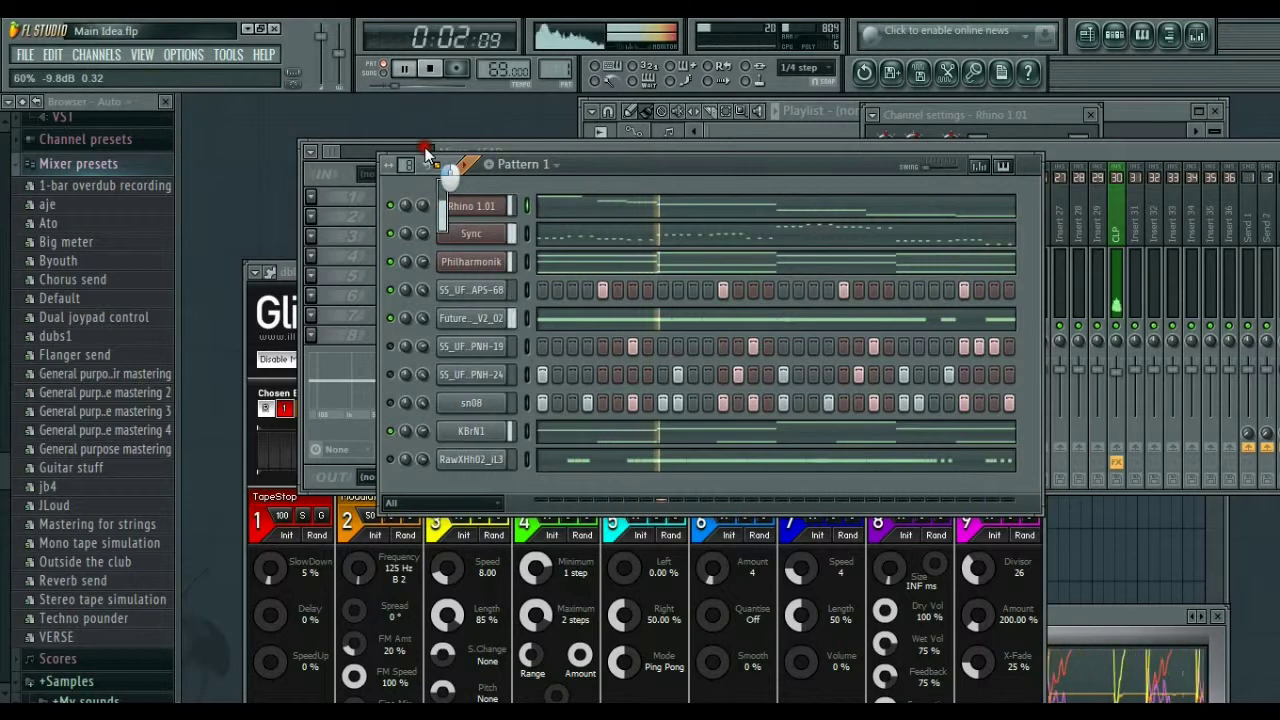
left_click_drag(423, 200, 423, 198)
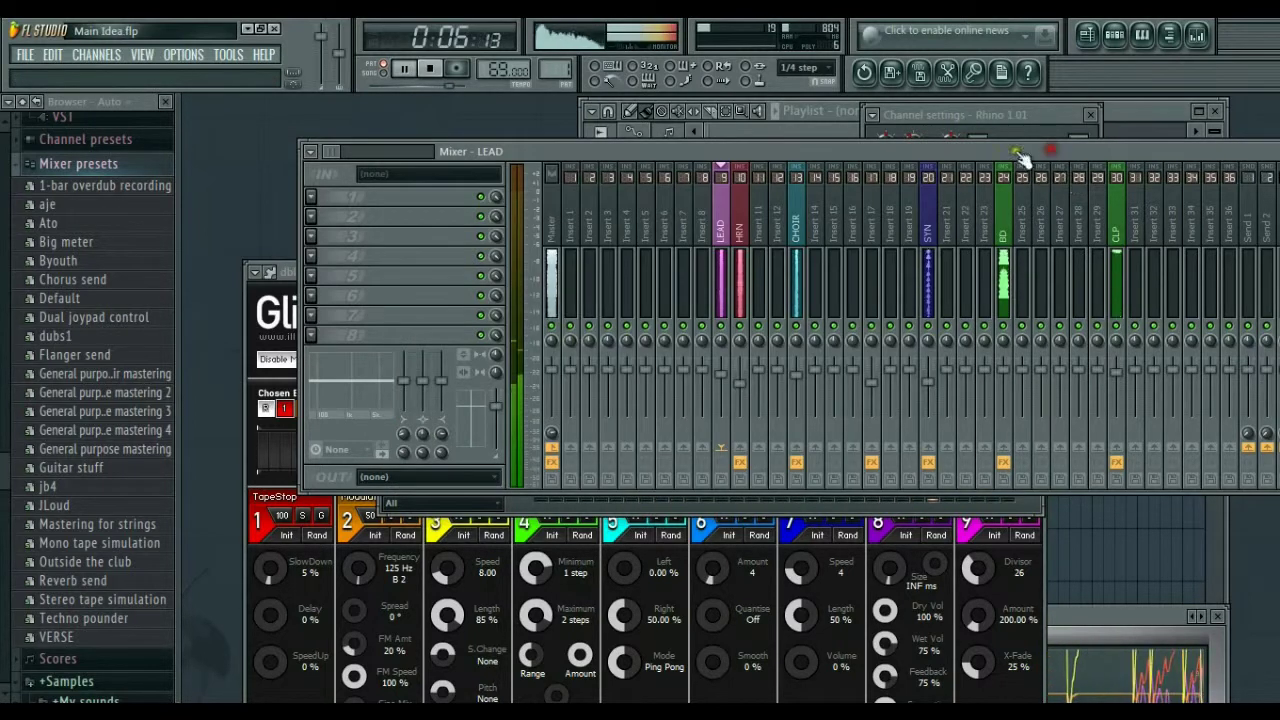
Step: Unmute the RawXHh02_iL3 channel in Pattern 1 and open its target mixer track, Insert 29
left_click(1050, 150)
left_click(1114, 35)
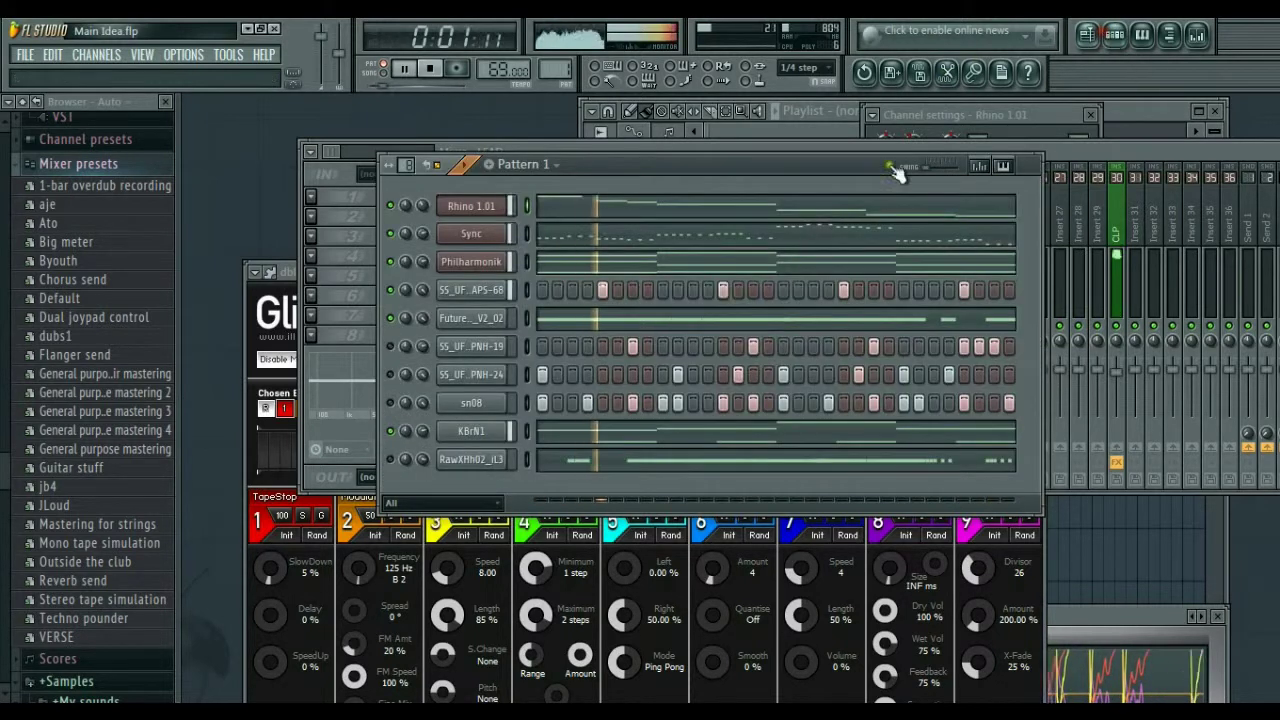
left_click(452, 460)
left_click(1088, 165)
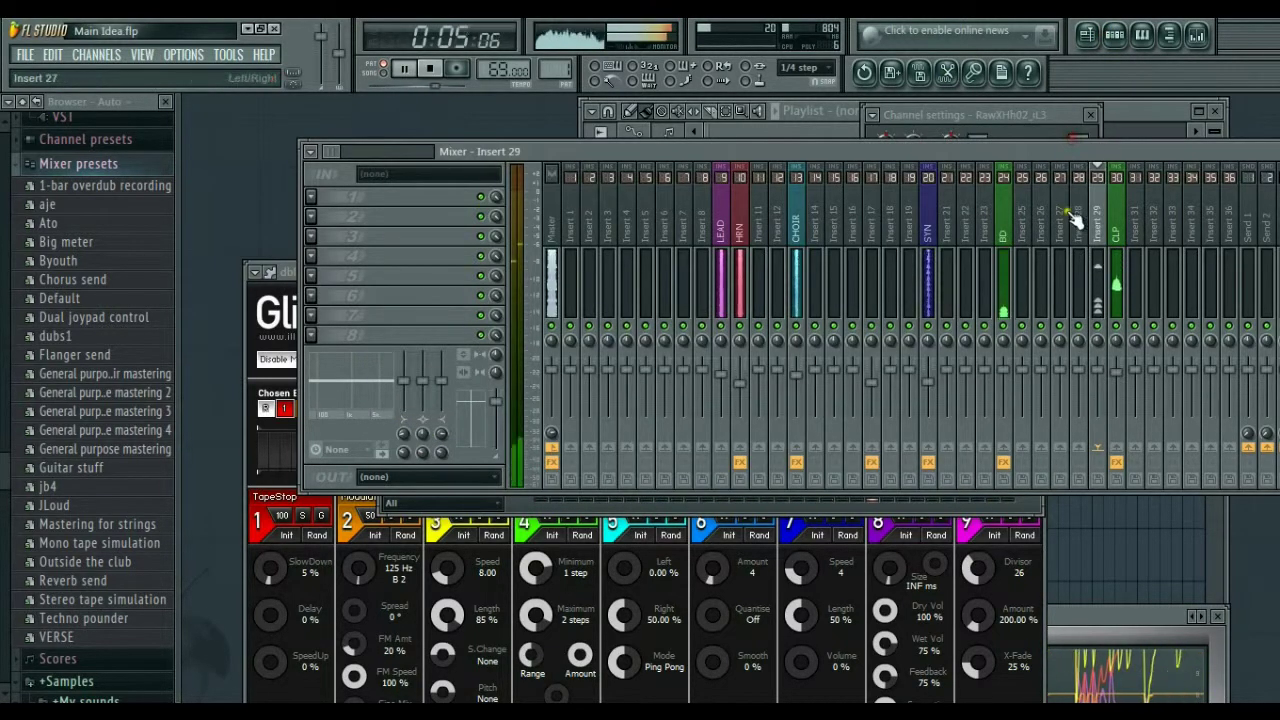
Step: Rename mixer track Insert 29 as CH and color it olive yellow
right_click(1093, 215)
left_click(1140, 310)
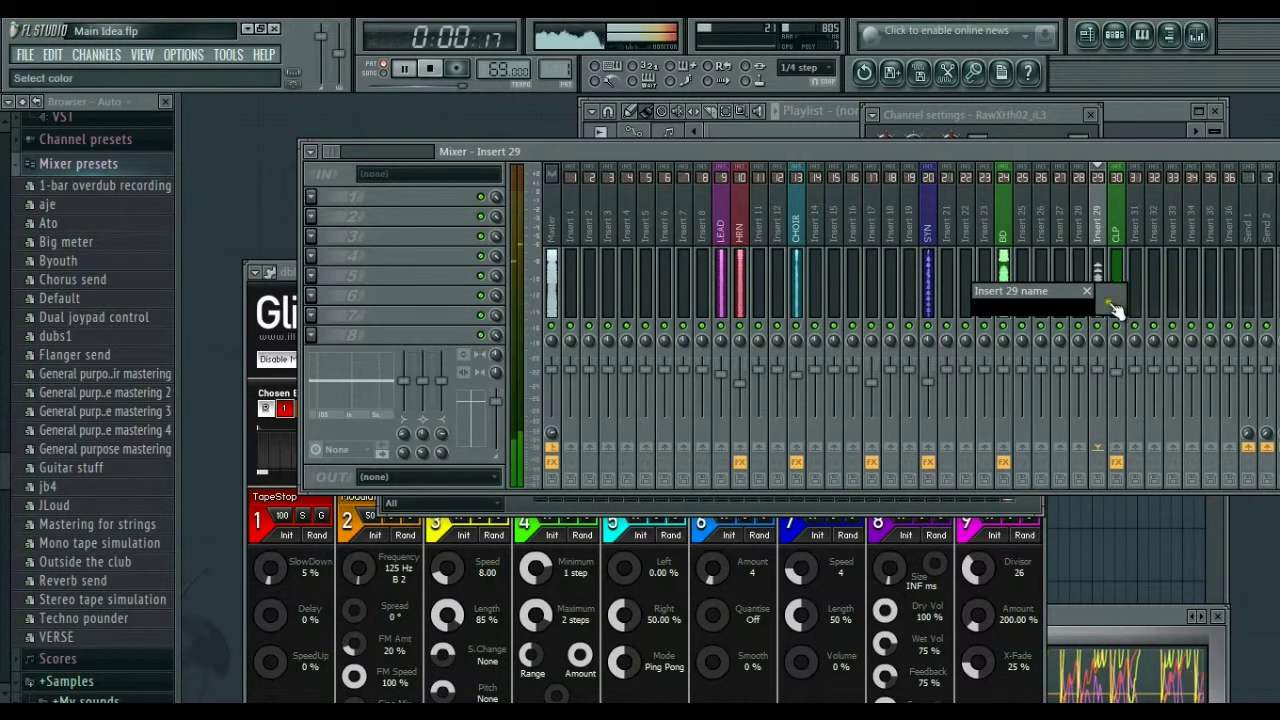
left_click(1110, 300)
left_click(1170, 345)
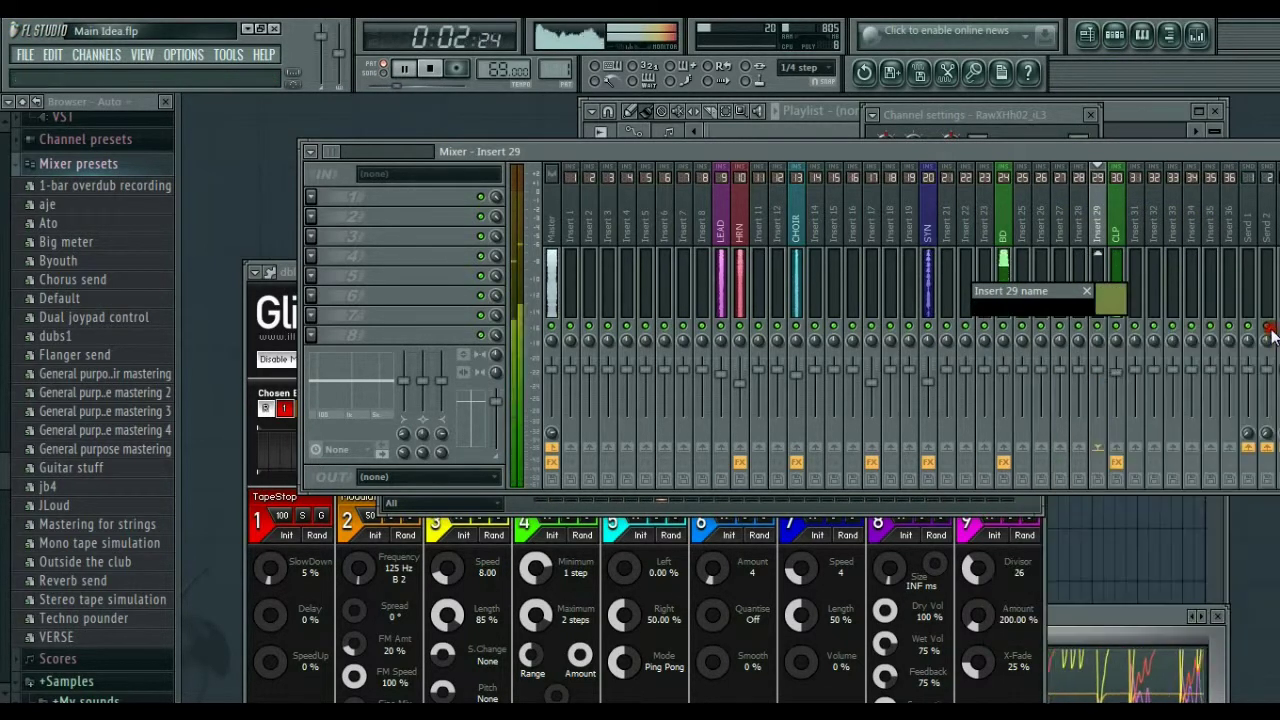
type("CH")
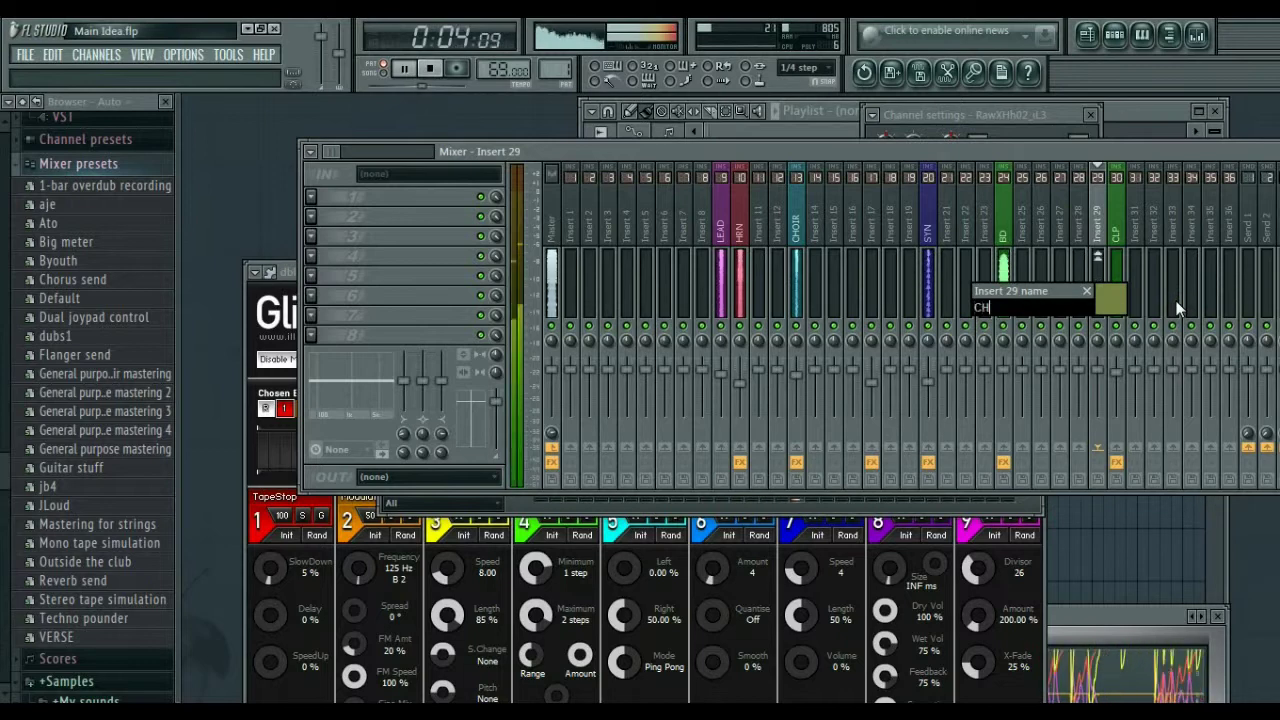
key("Return")
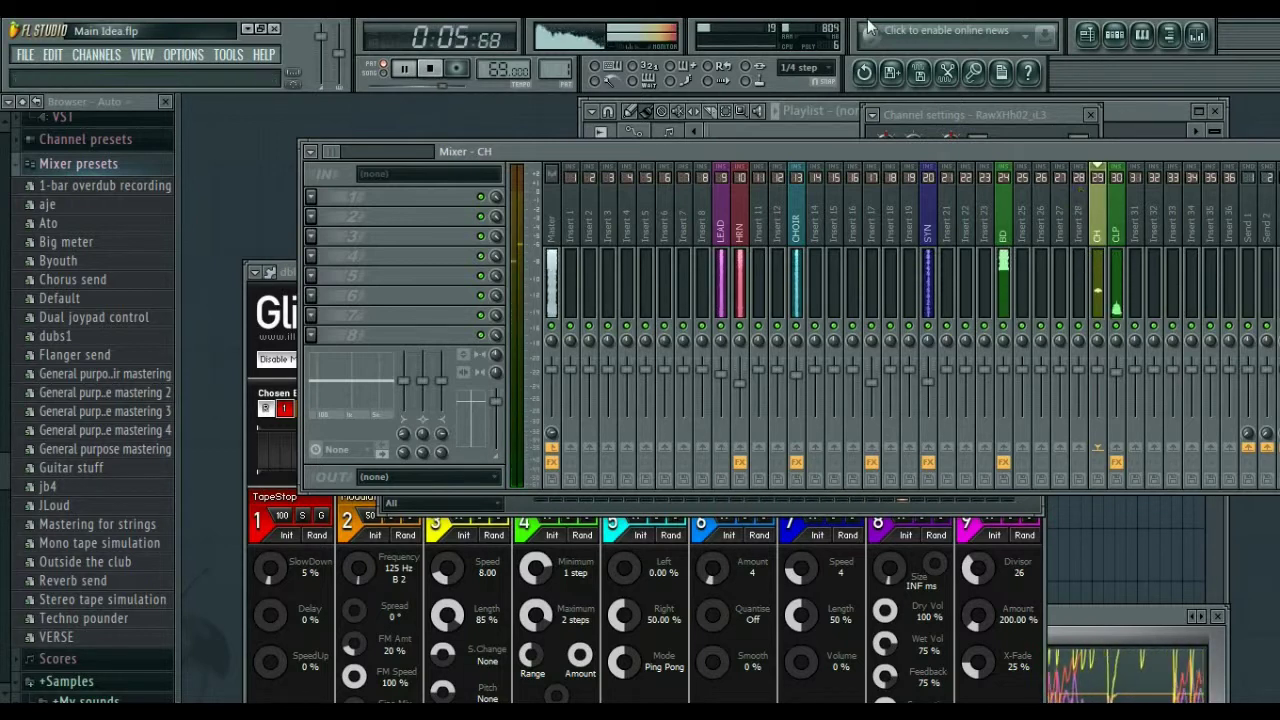
Step: Unmute the SS_UF5_PNH-24 and SS_UF5_PNH-19 channels in Pattern 1 and open their target mixer track, Insert 17
left_click(1114, 34)
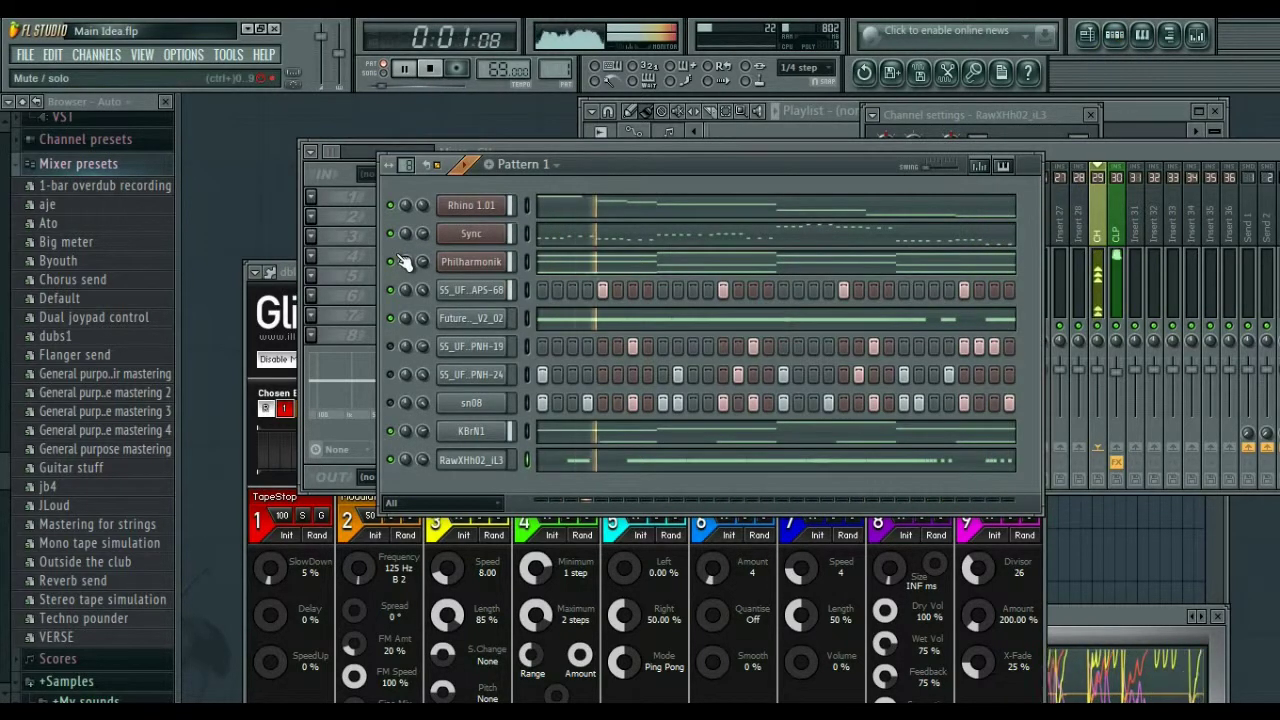
left_click(391, 374)
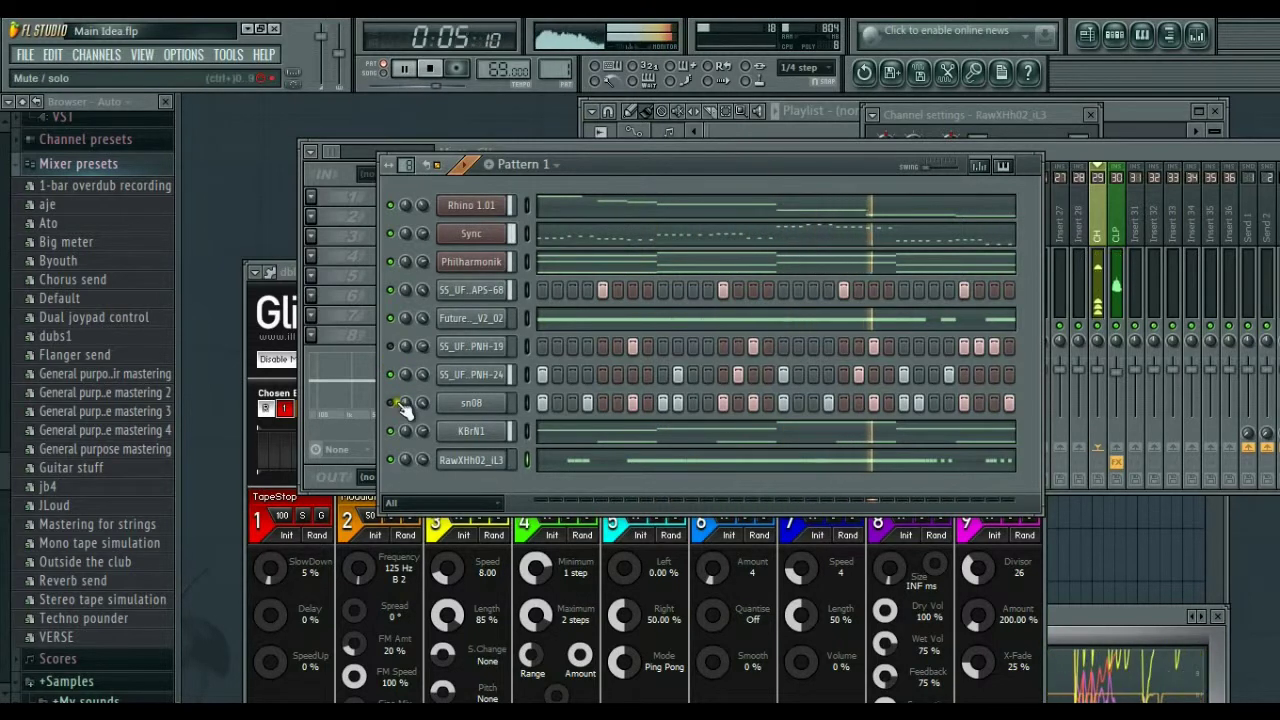
left_click(441, 378)
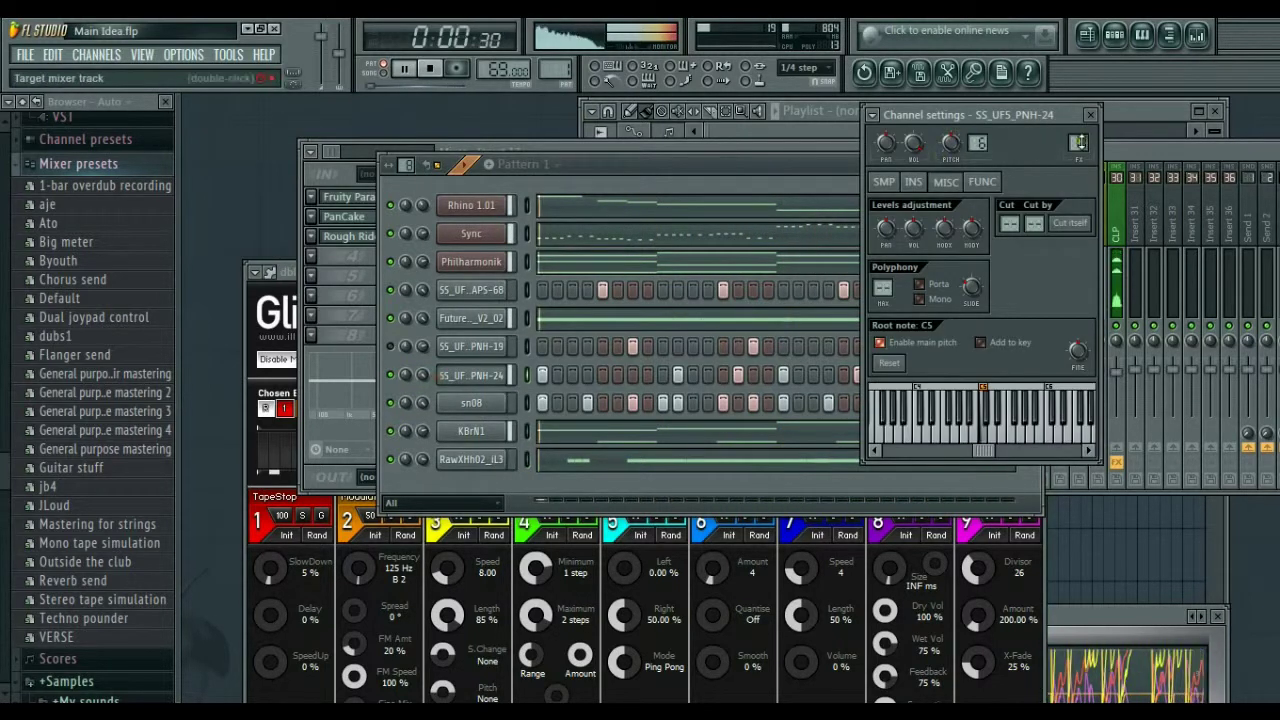
left_click(389, 377)
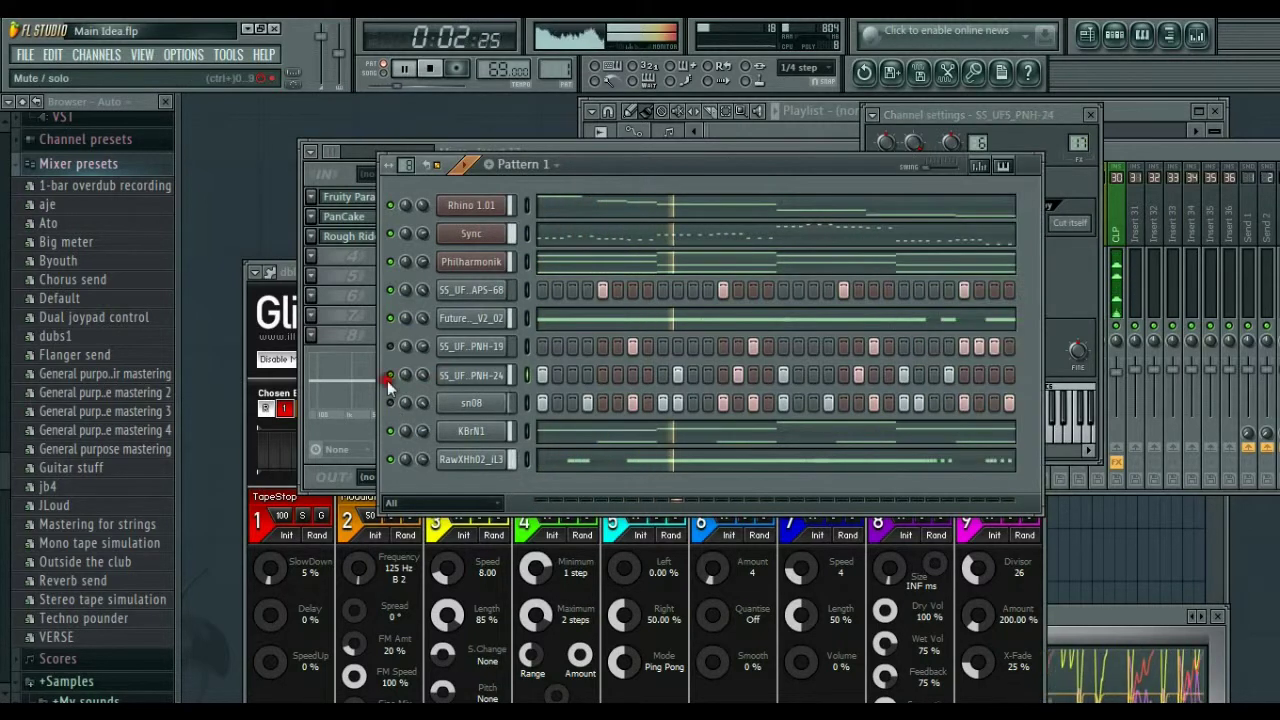
left_click(471, 346)
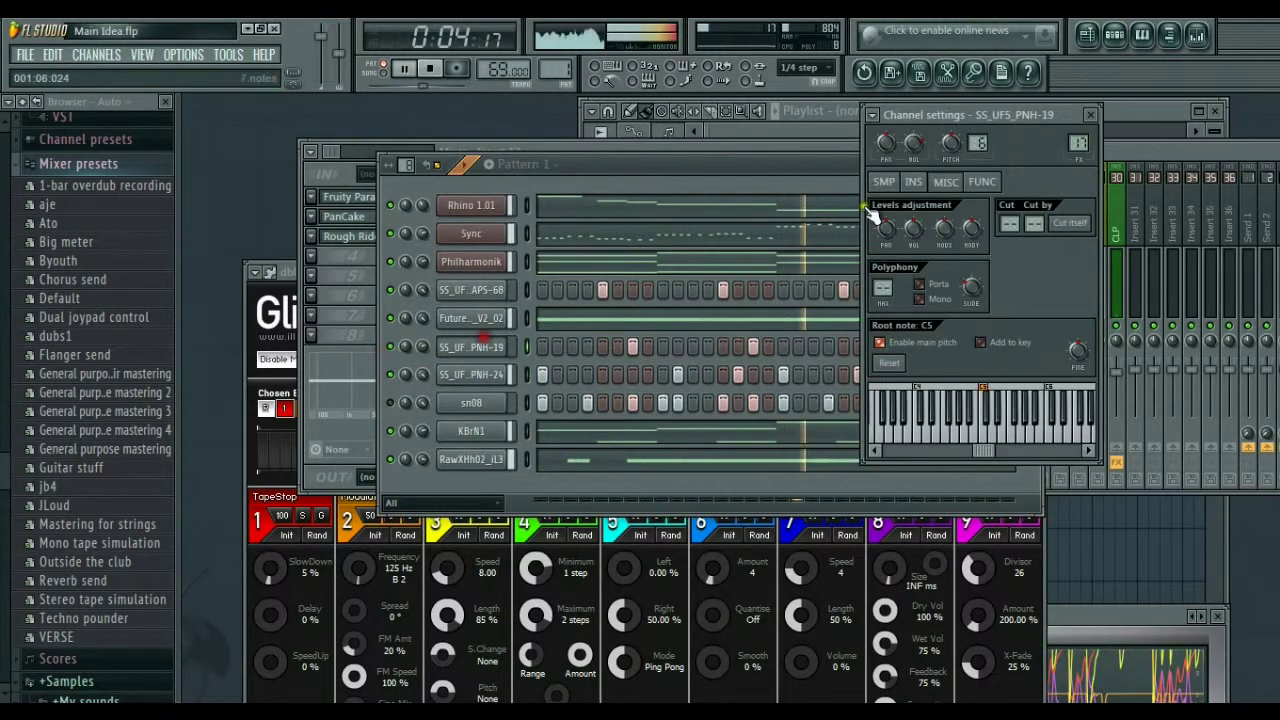
double_click(1072, 143)
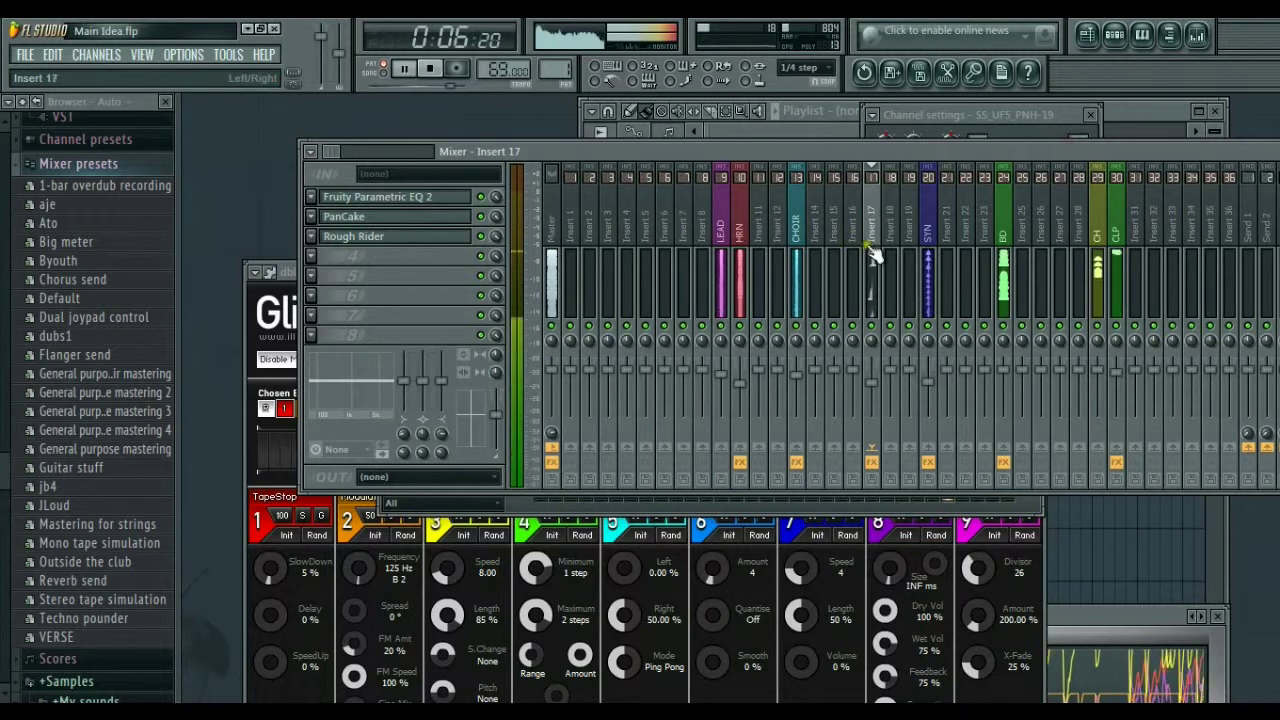
Step: Rename mixer track Insert 17 as PERC and color it olive yellow
right_click(873, 256)
left_click(909, 302)
left_click(909, 290)
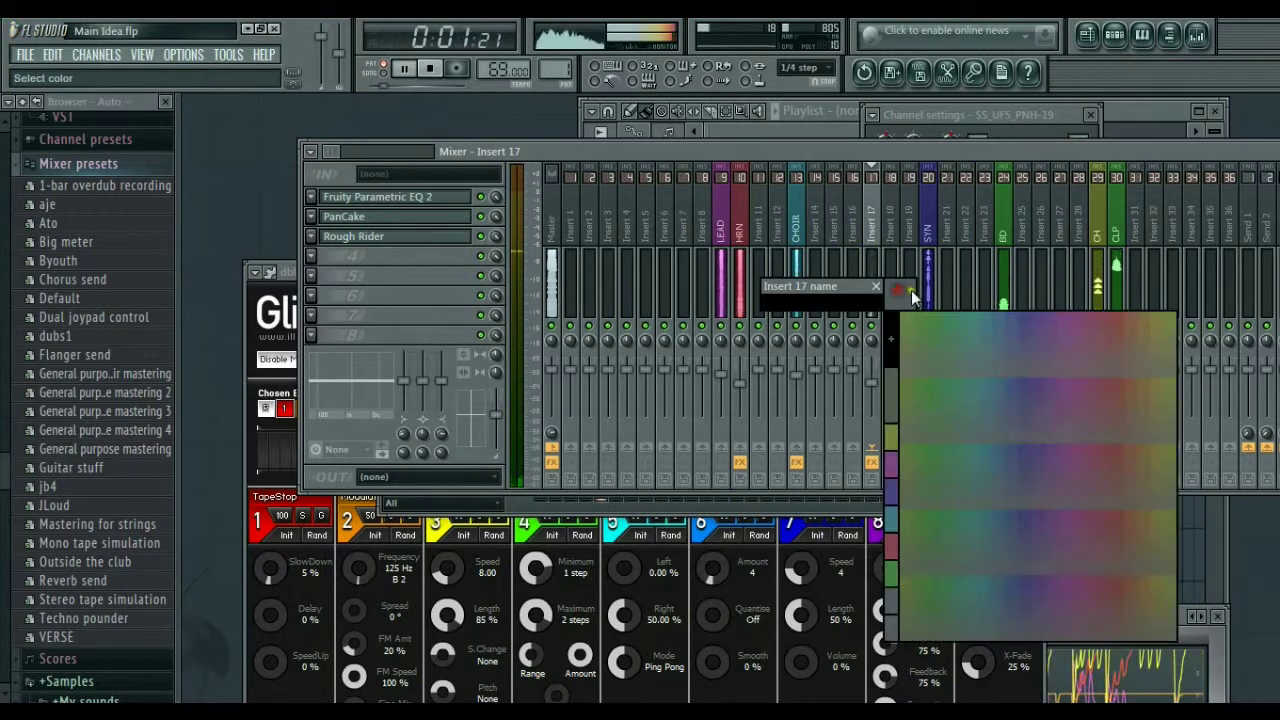
left_click(886, 440)
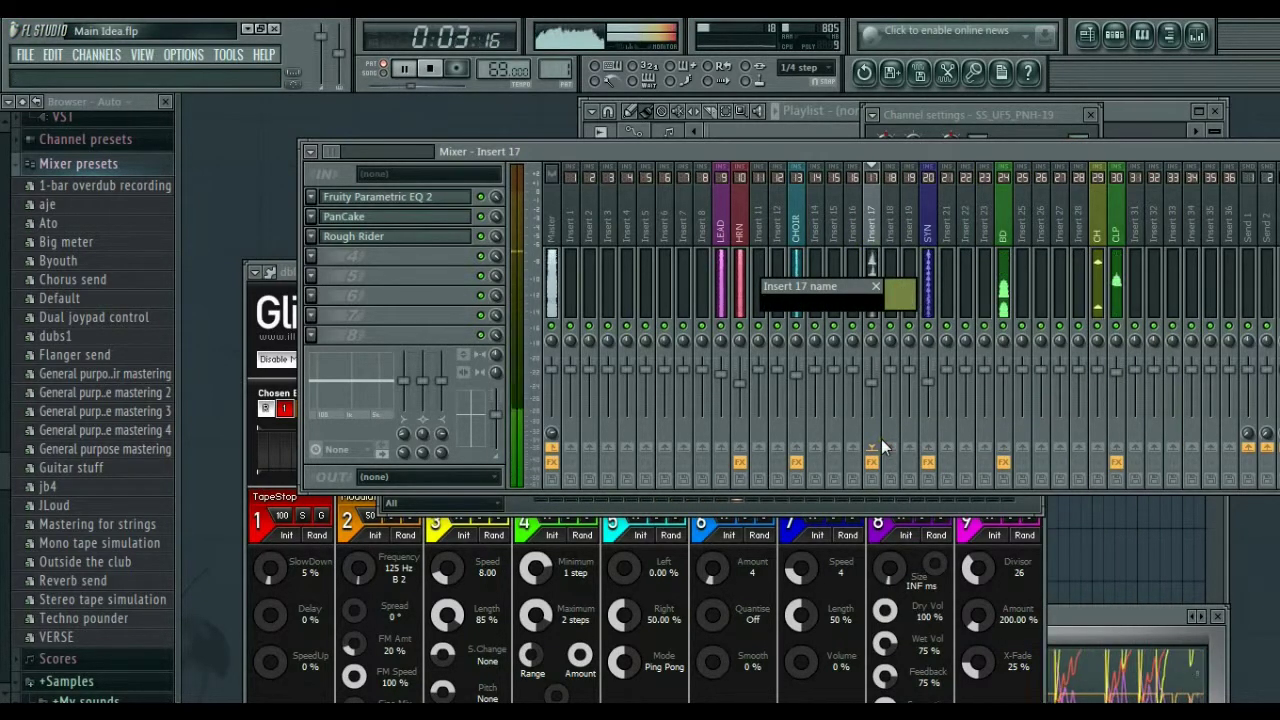
type("PERC")
key("Return")
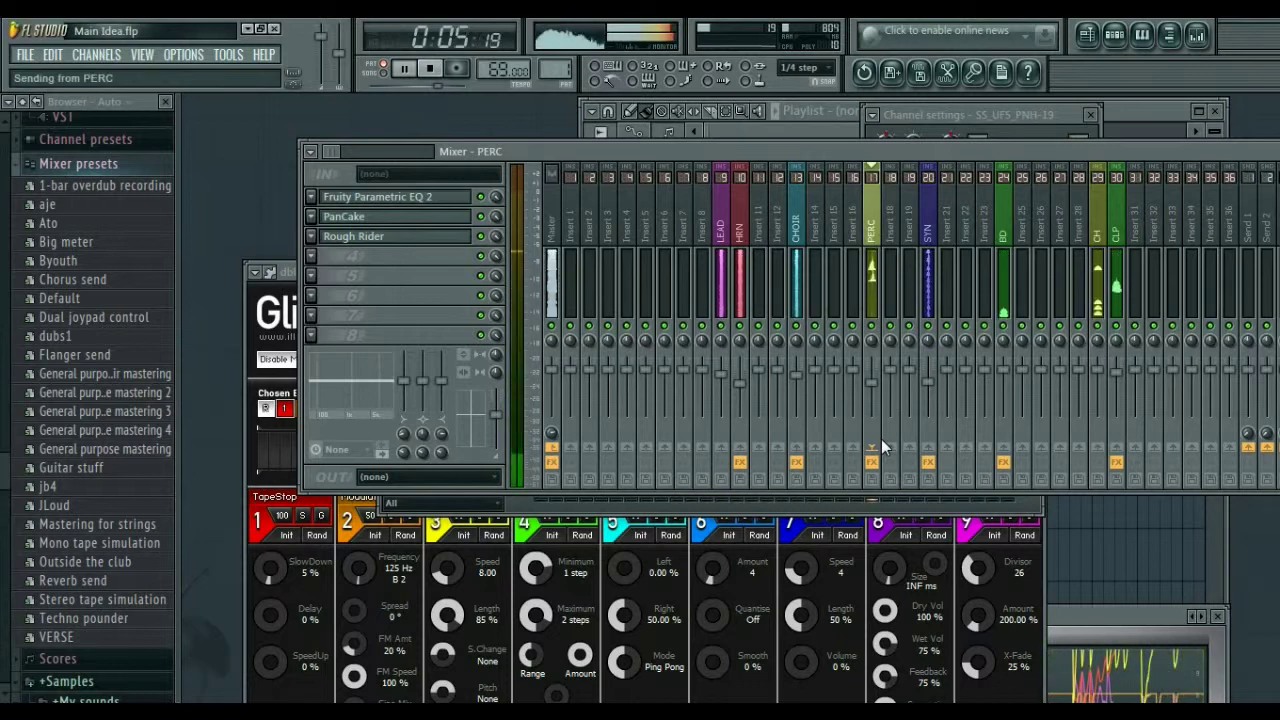
Step: Unmute the sn08 channel in Pattern 1 and route it to mixer track Insert 32
left_click(1115, 36)
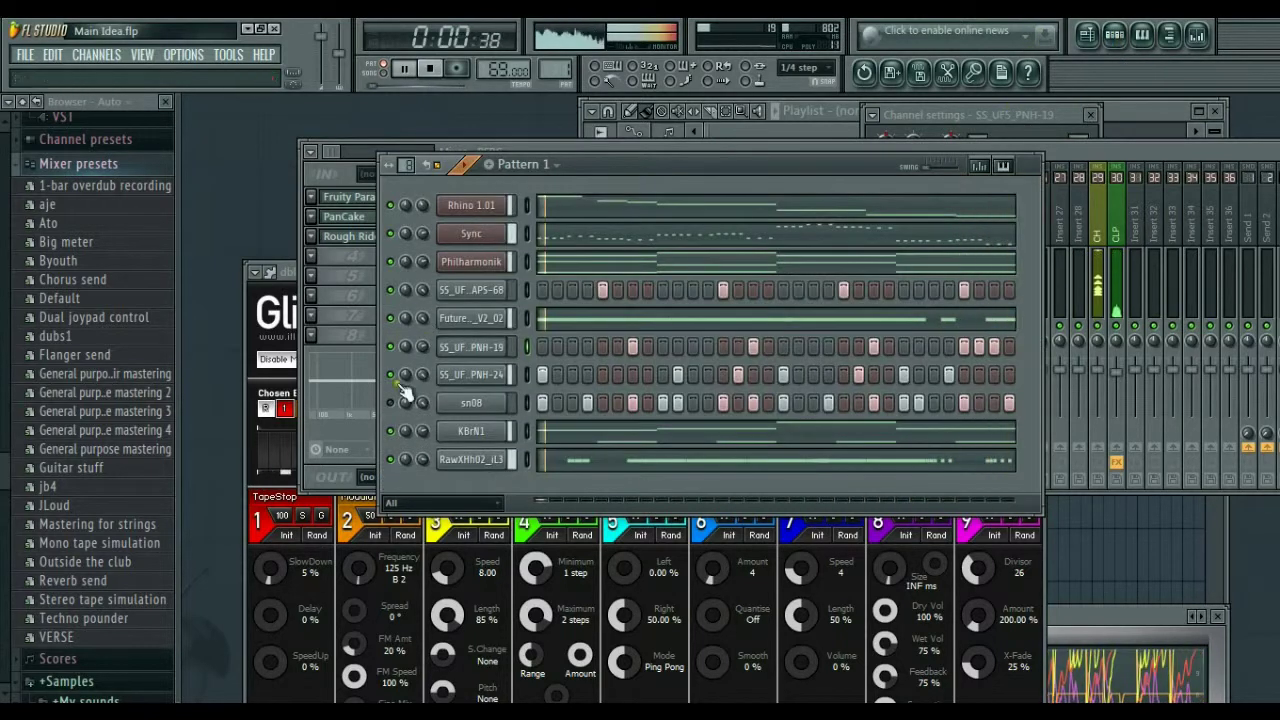
left_click(471, 403)
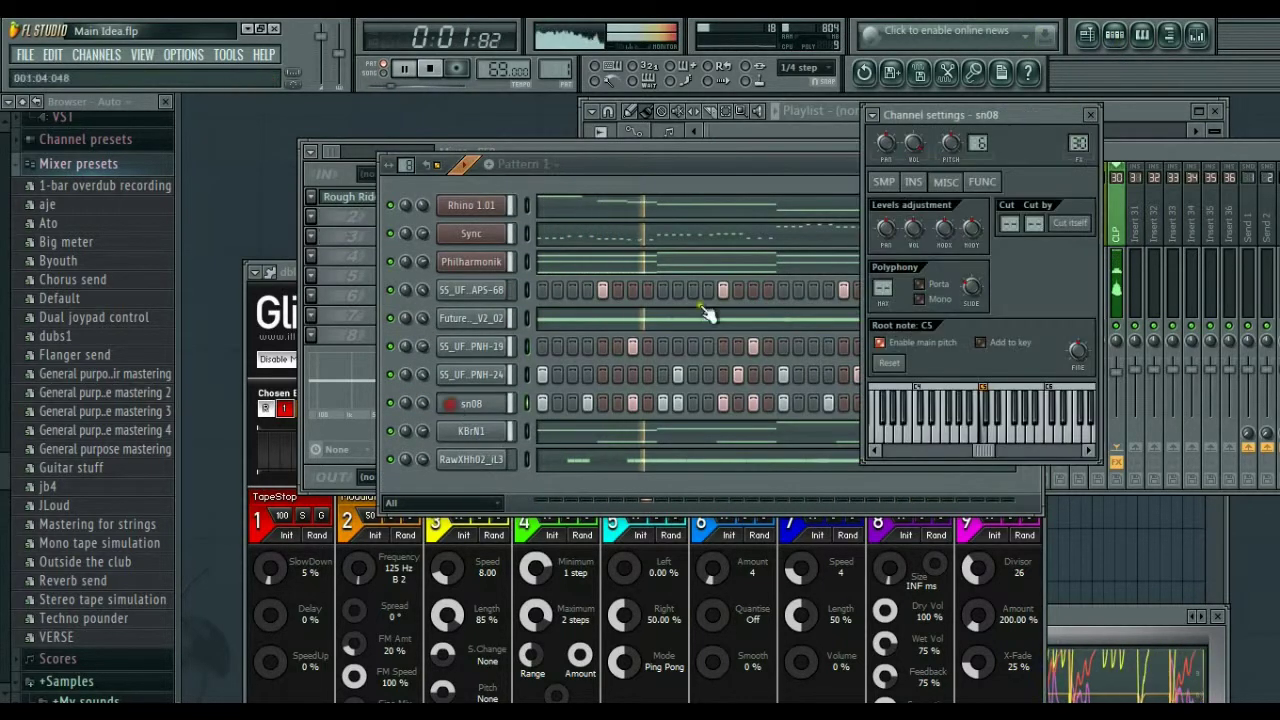
double_click(1077, 141)
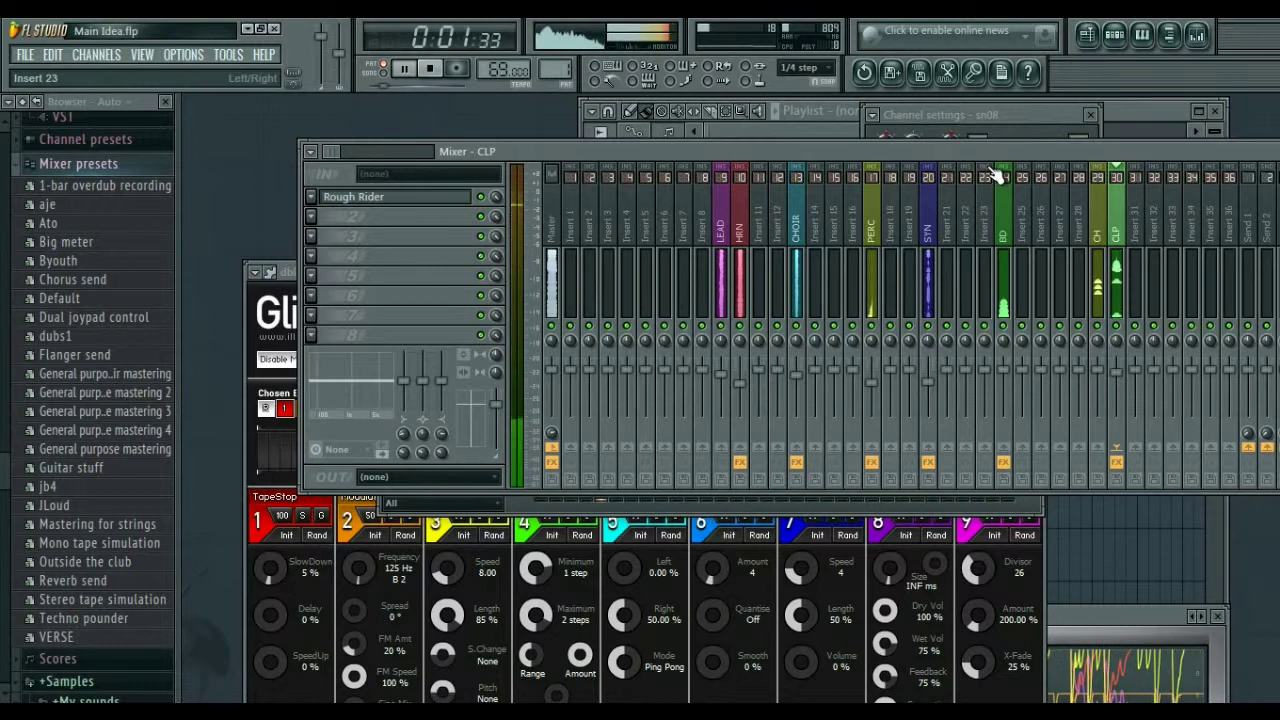
left_click(1113, 35)
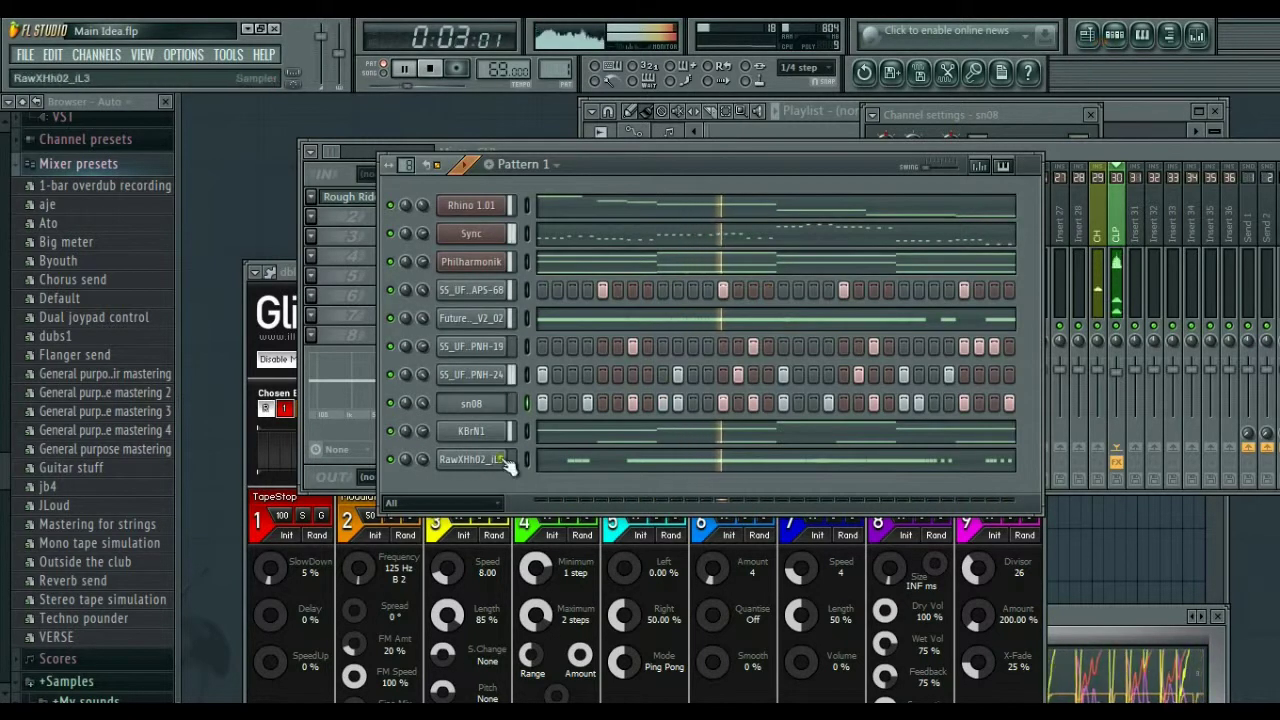
left_click(471, 403)
left_click(1105, 165)
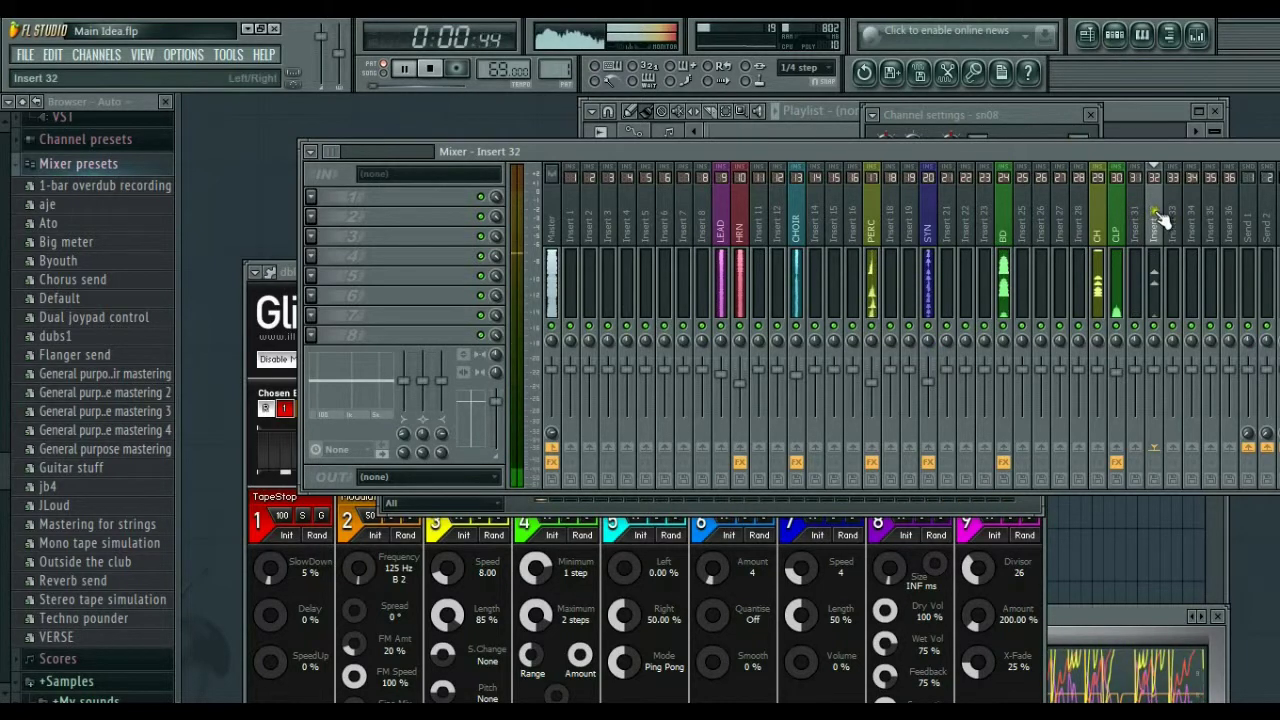
Step: Rename mixer track Insert 32 as SNN and color it green
right_click(1155, 175)
left_click(1160, 311)
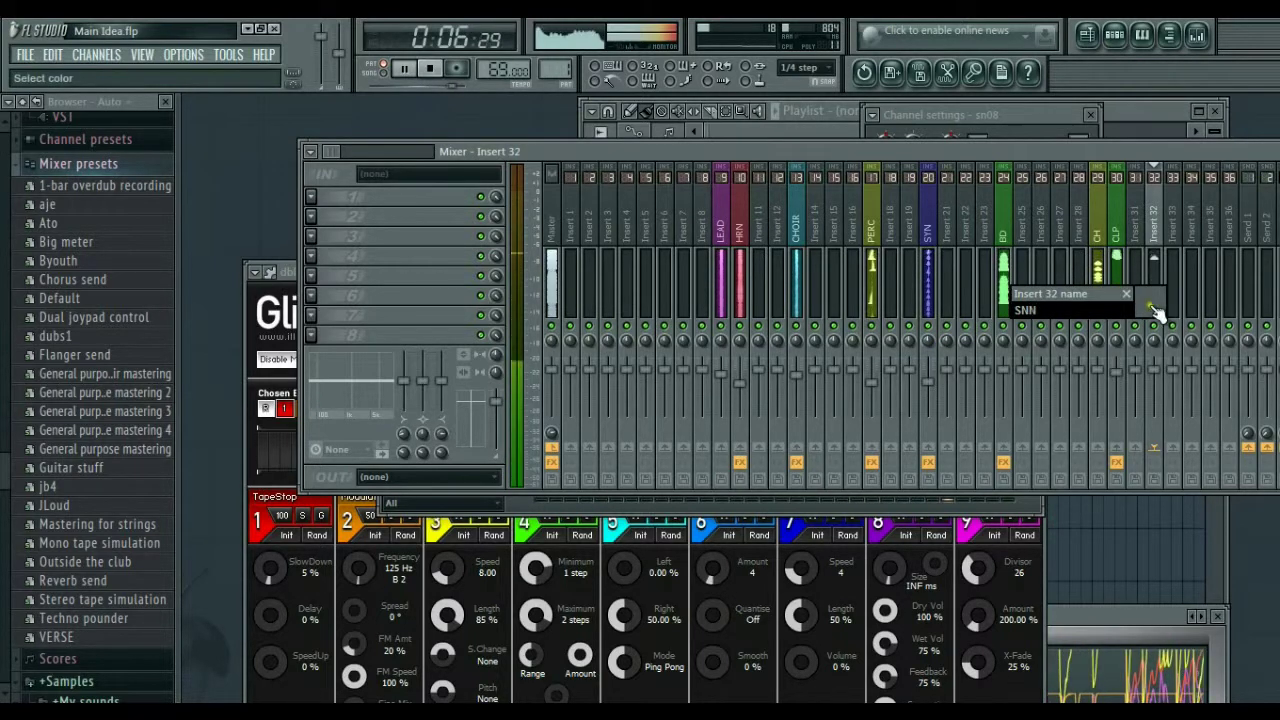
left_click(1160, 312)
left_click(987, 533)
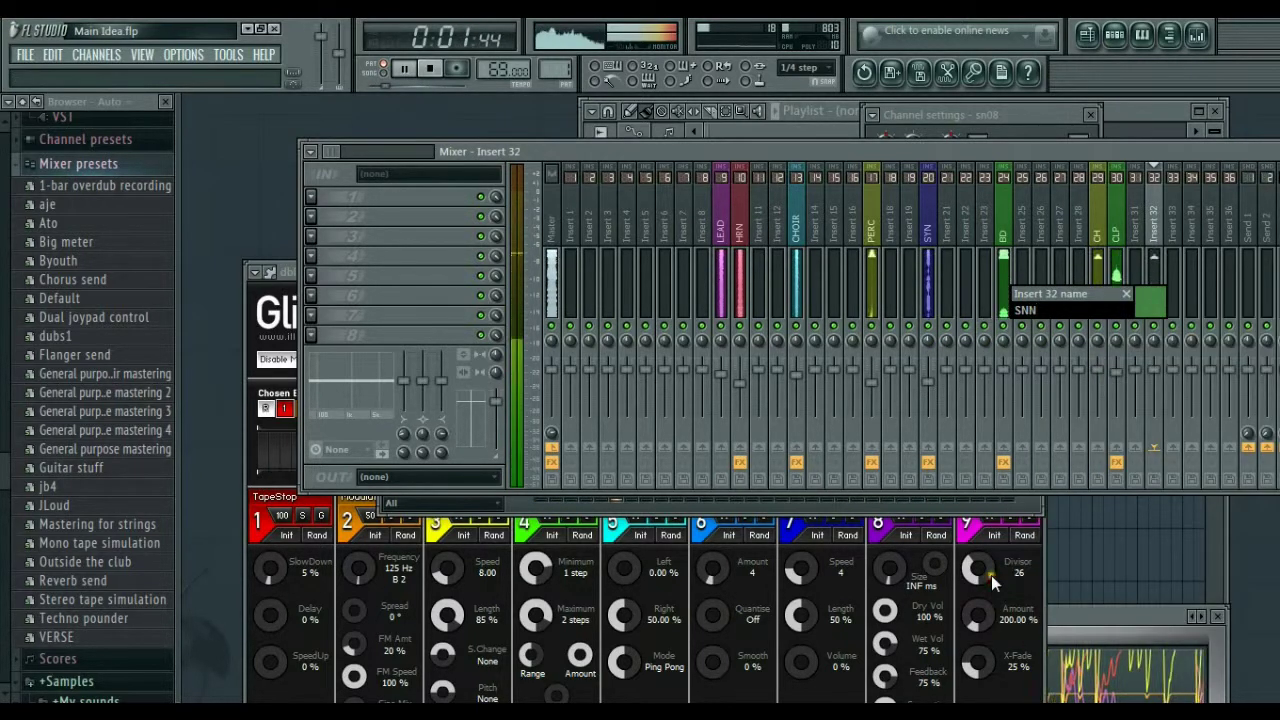
key("Return")
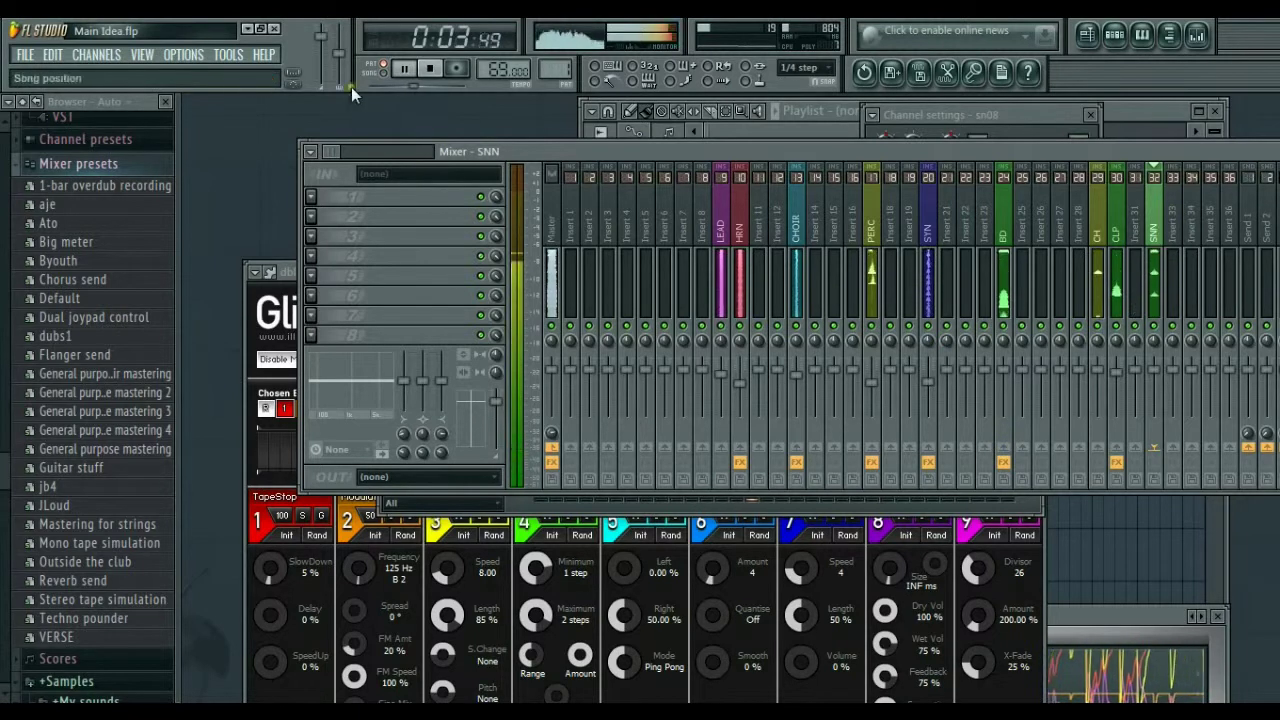
Step: Add Rough Rider to the SNN track with a faster attack, release 2.7 and higher sensitivity, and lower the track's level to about 87%
left_click(334, 197)
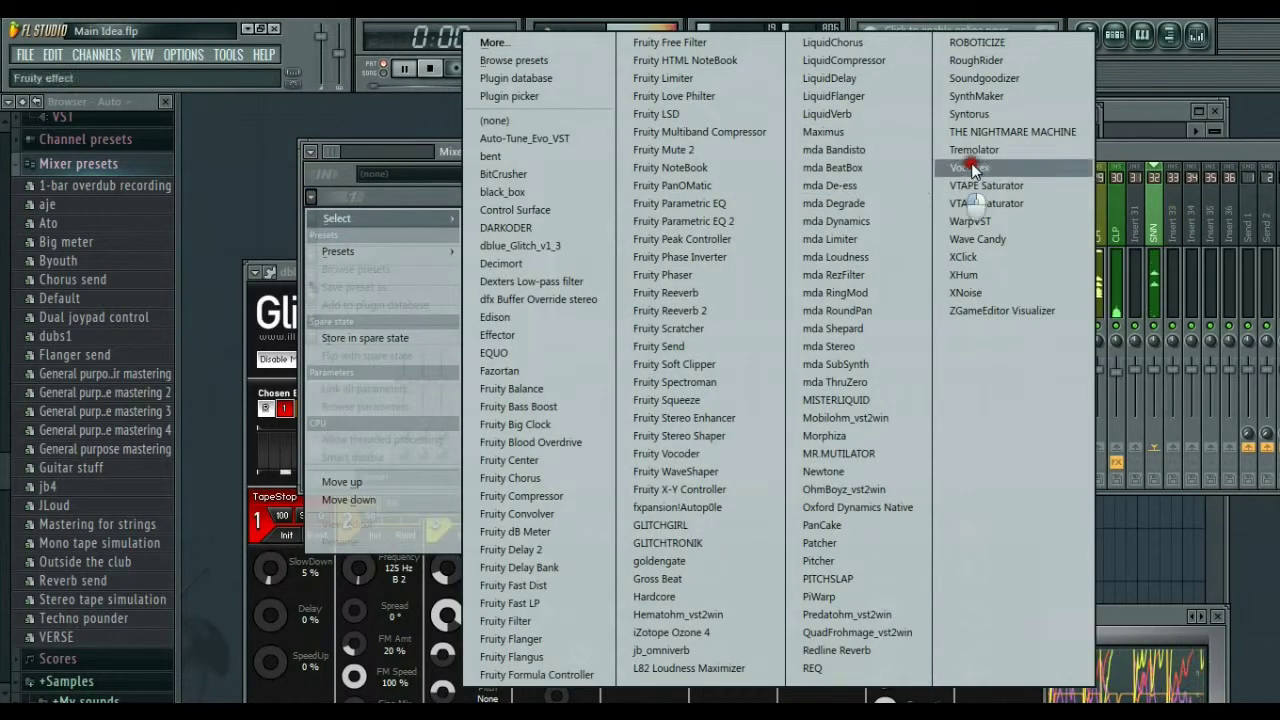
left_click(1004, 66)
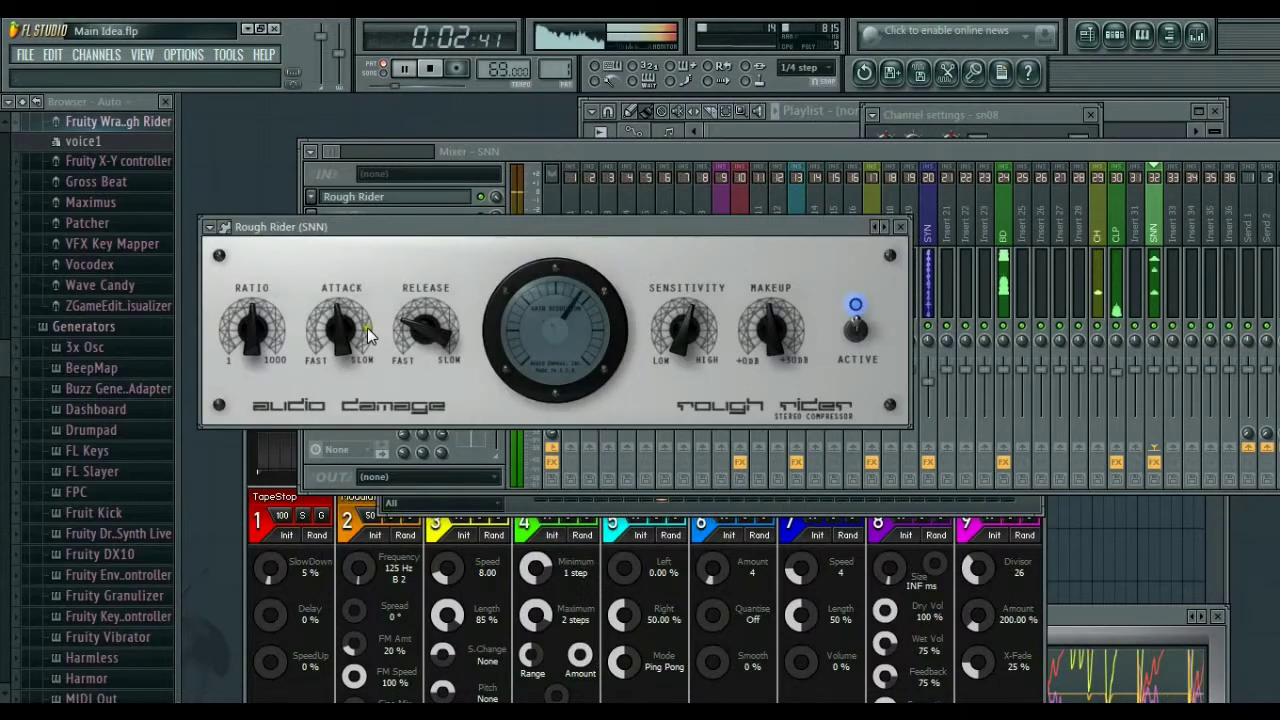
left_click_drag(369, 335, 370, 364)
left_click_drag(408, 326, 409, 337)
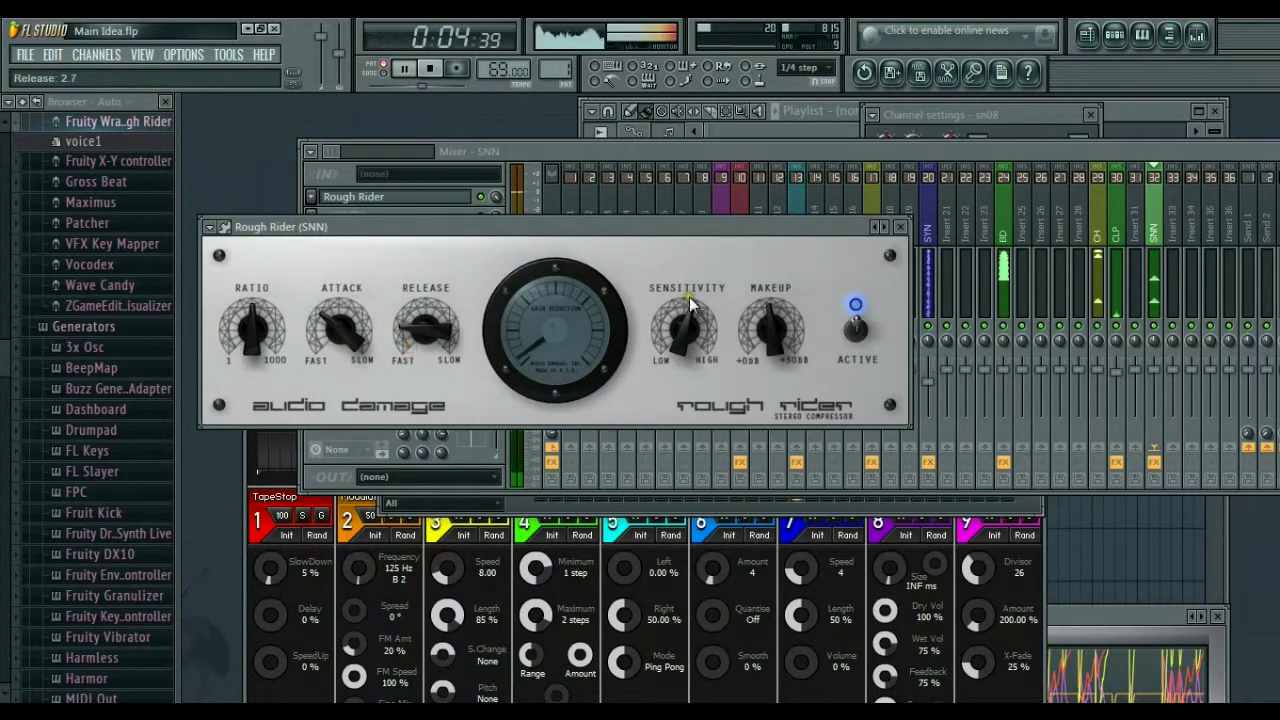
left_click_drag(686, 330, 686, 318)
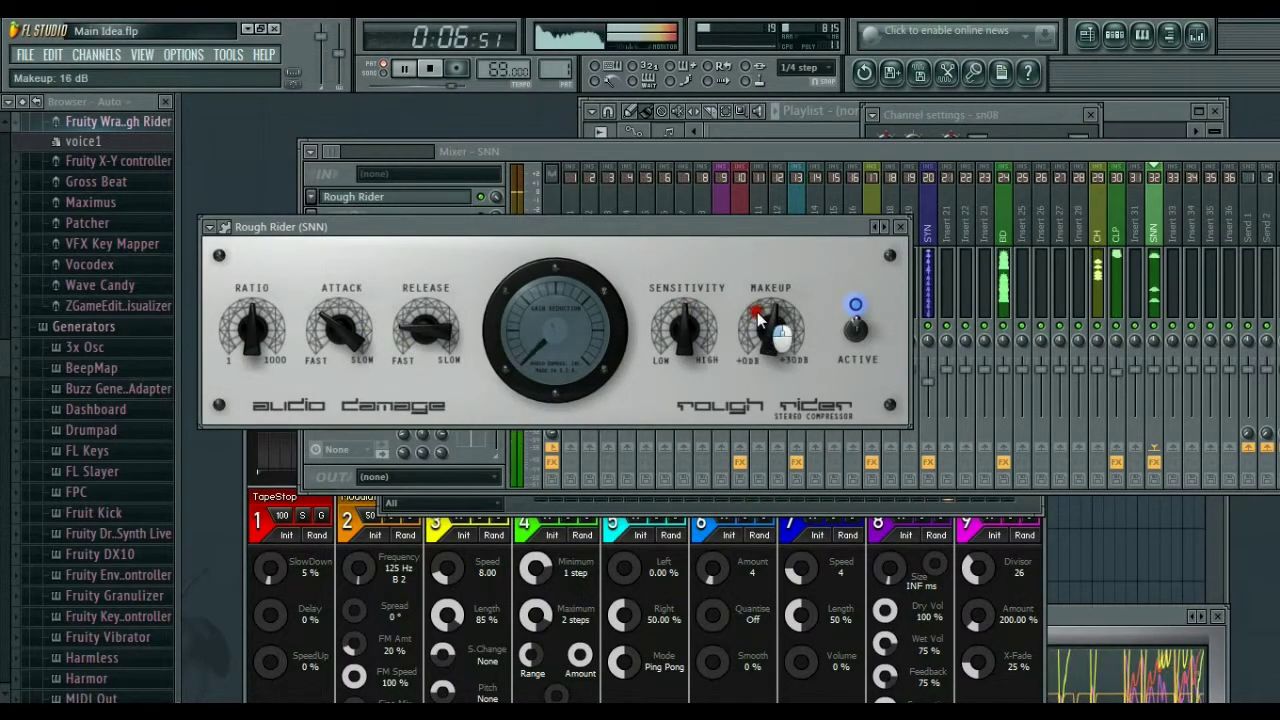
left_click(901, 228)
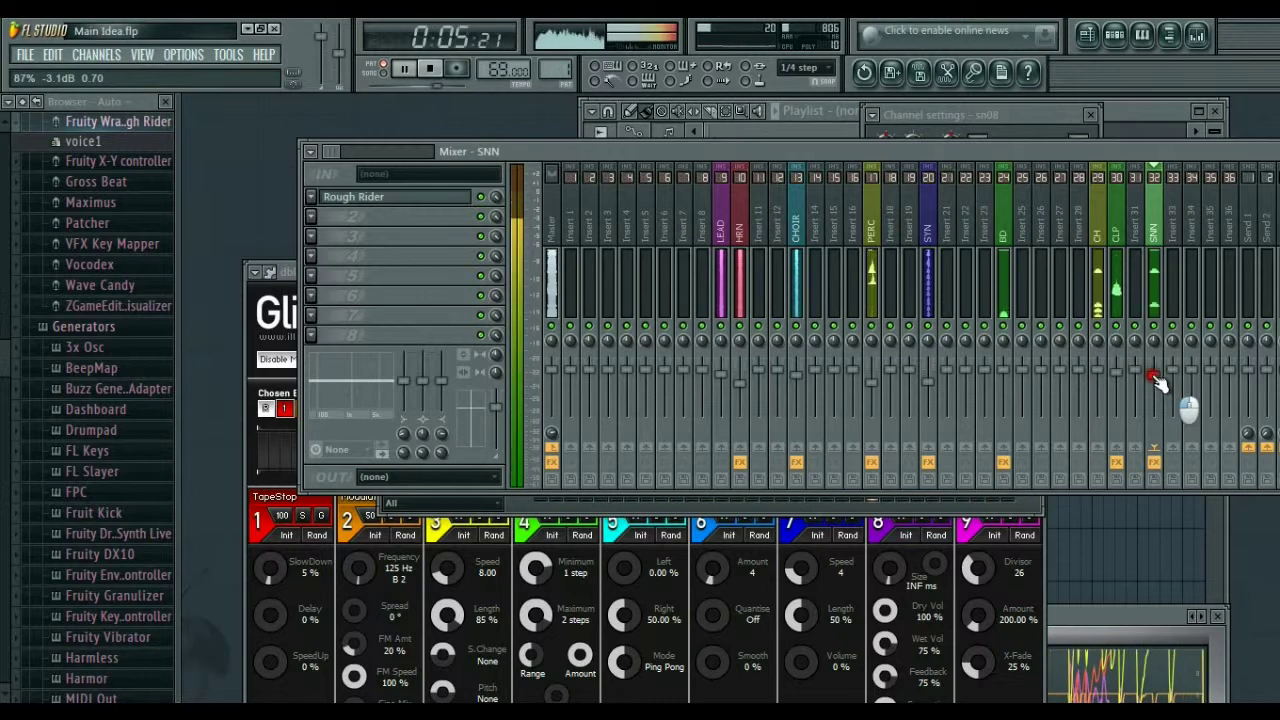
Step: Add the PanCake effect to the SNN track and place it before Rough Rider in the effect chain
left_click(311, 236)
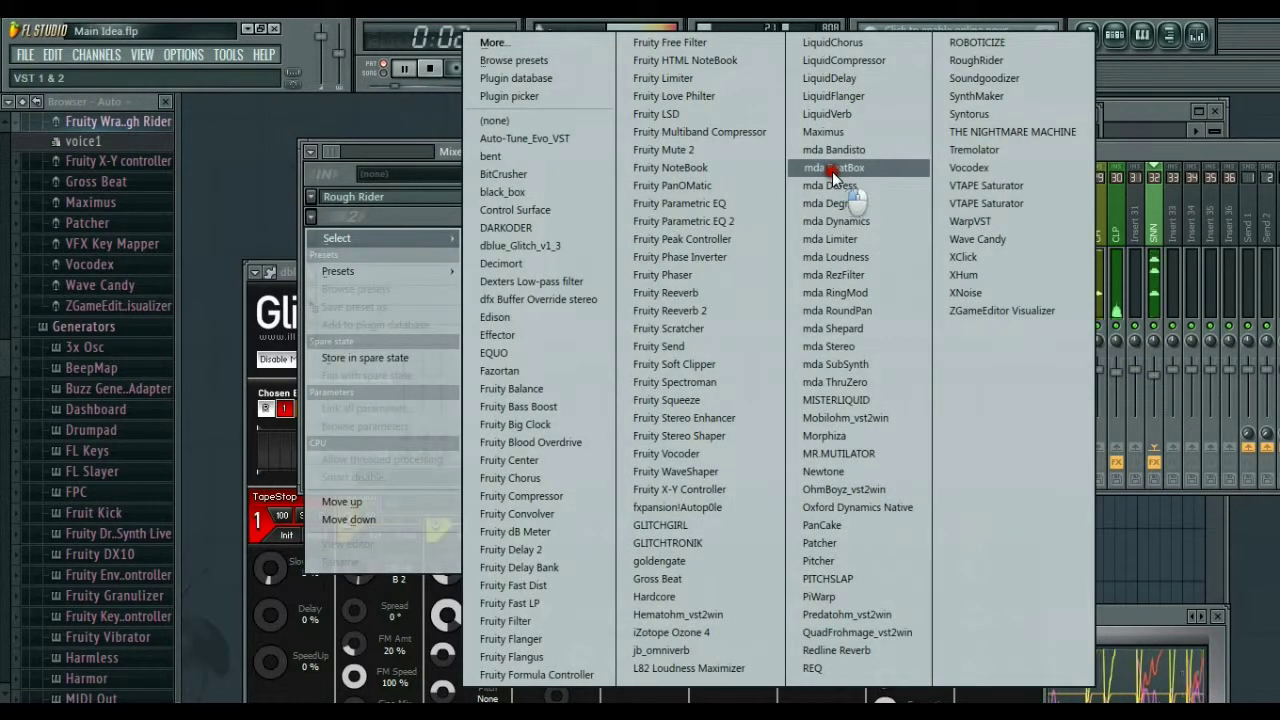
left_click(834, 526)
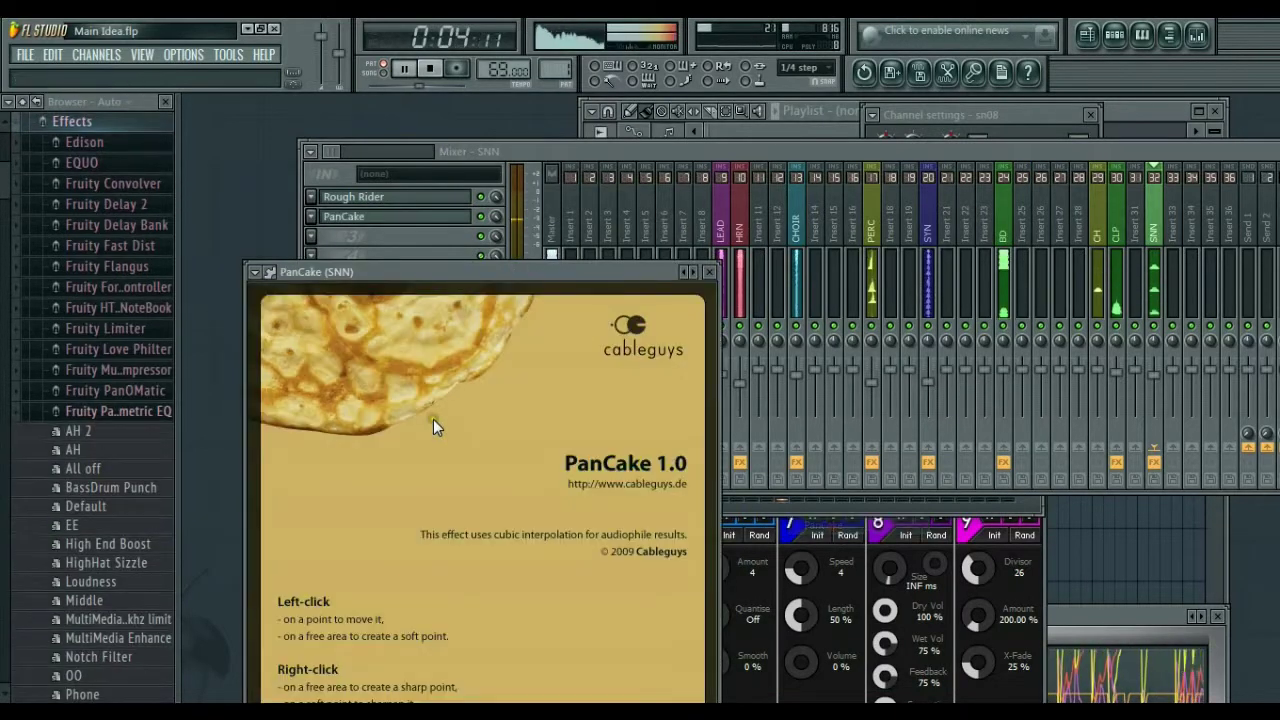
left_click(434, 418)
left_click(710, 272)
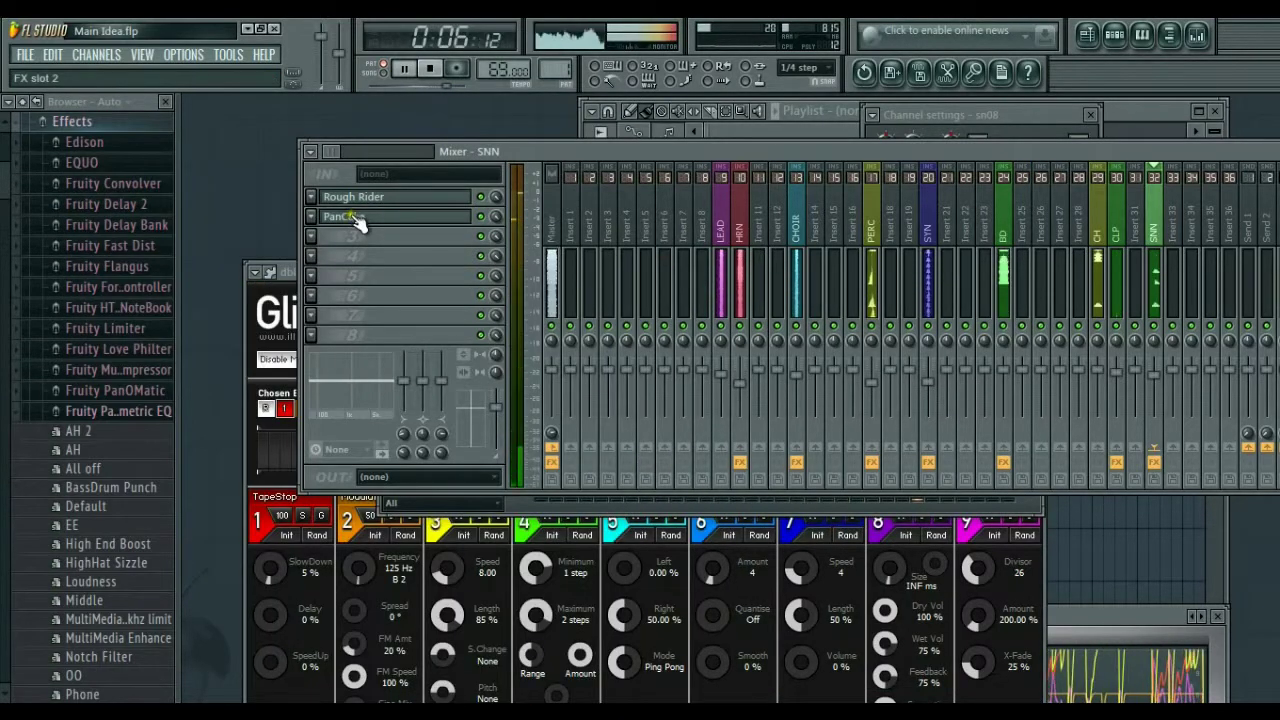
left_click(513, 147)
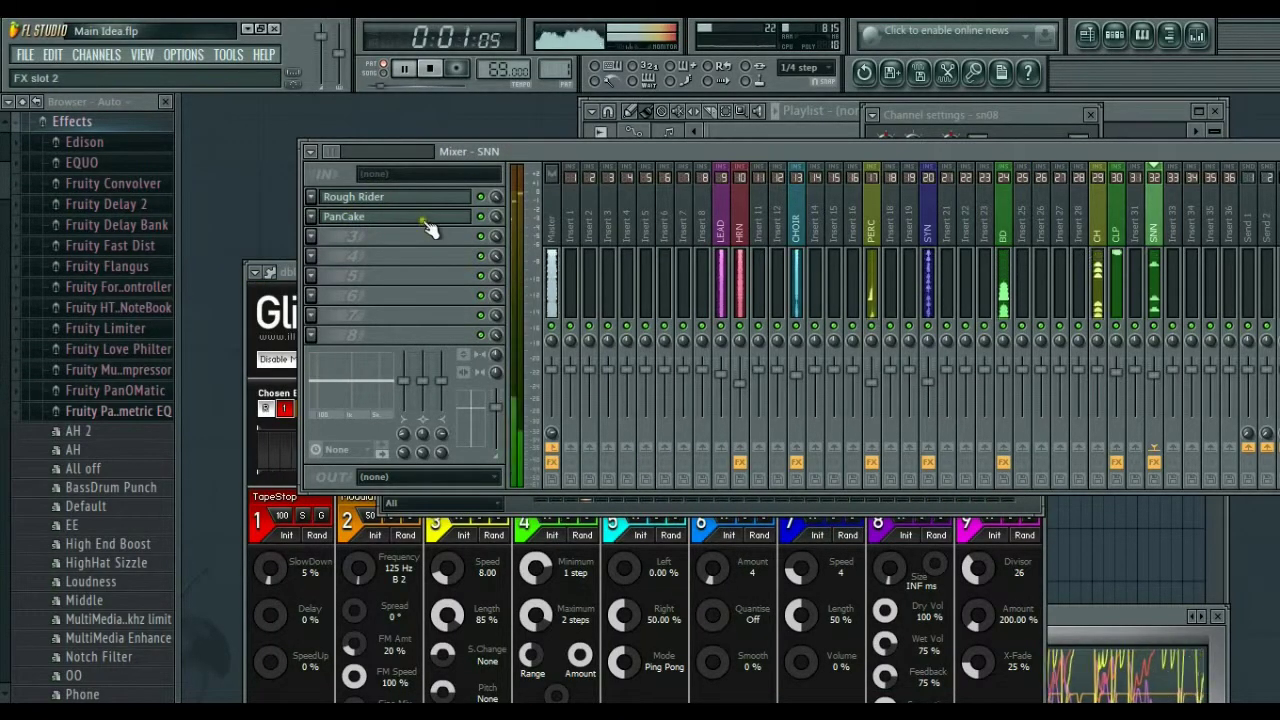
left_click_drag(428, 228, 436, 204)
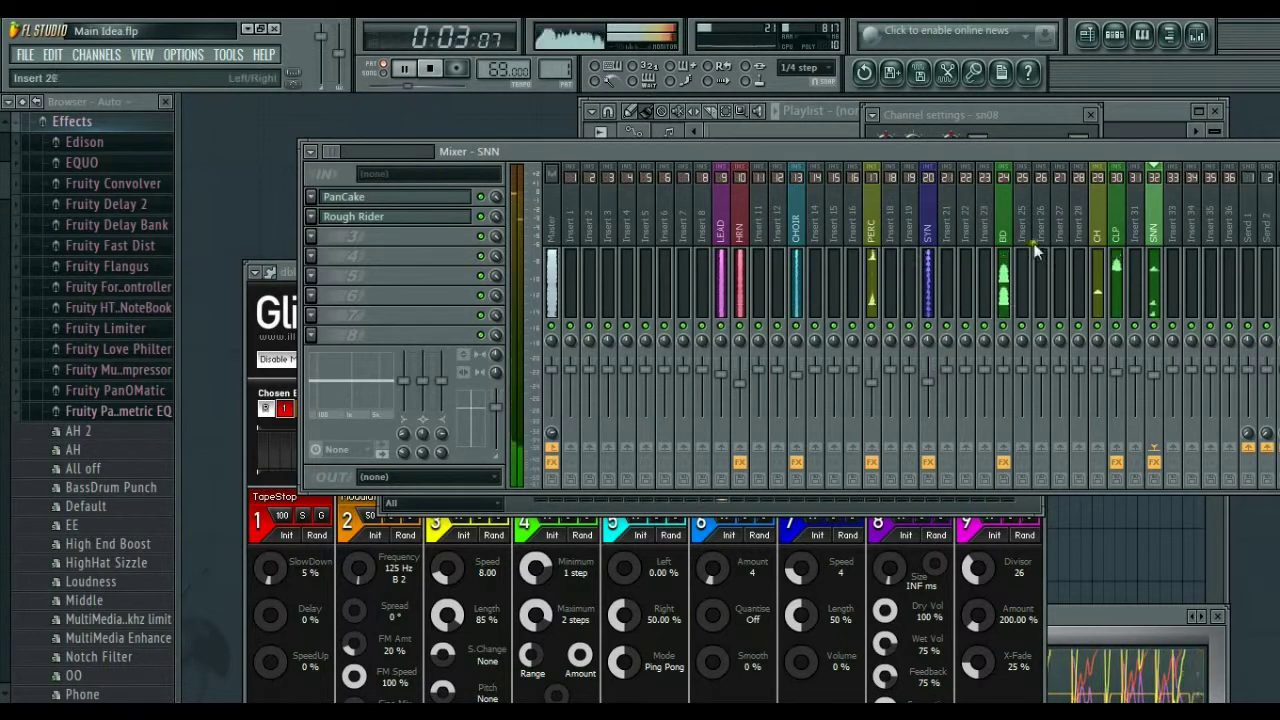
Step: Bring Pattern 1's channels into view and save the project
left_click(1113, 35)
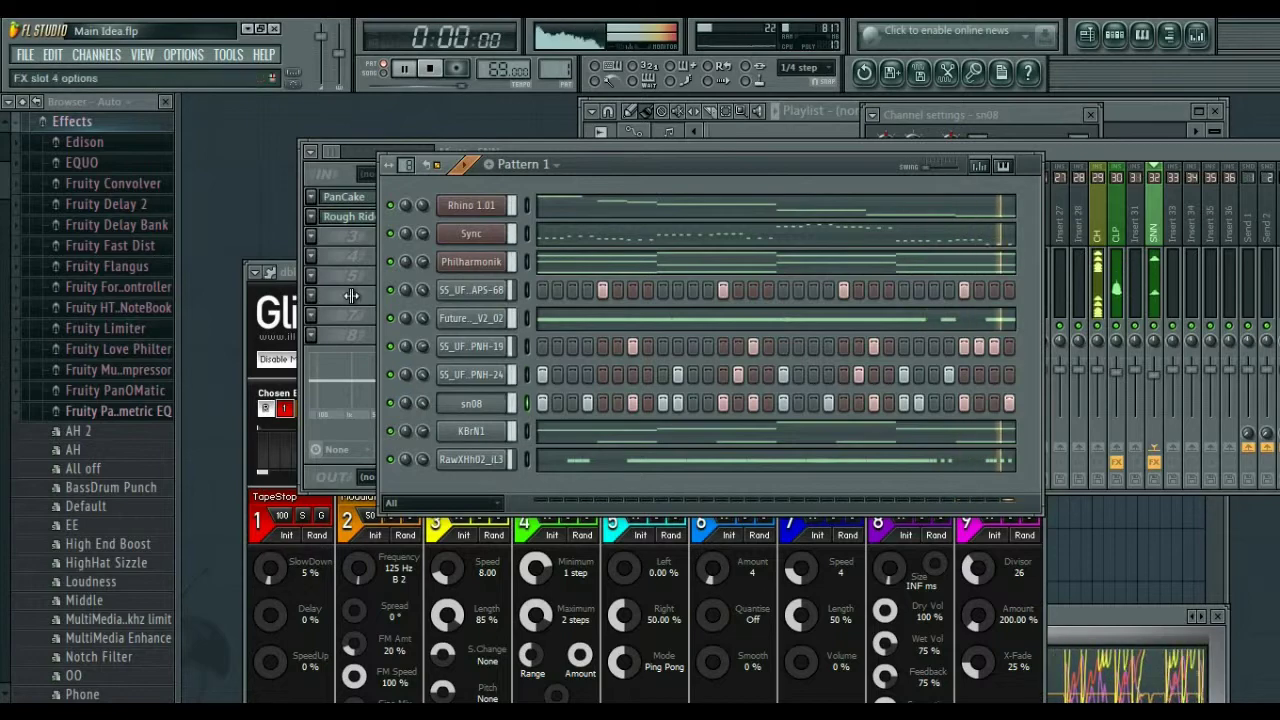
left_click(24, 54)
left_click(57, 136)
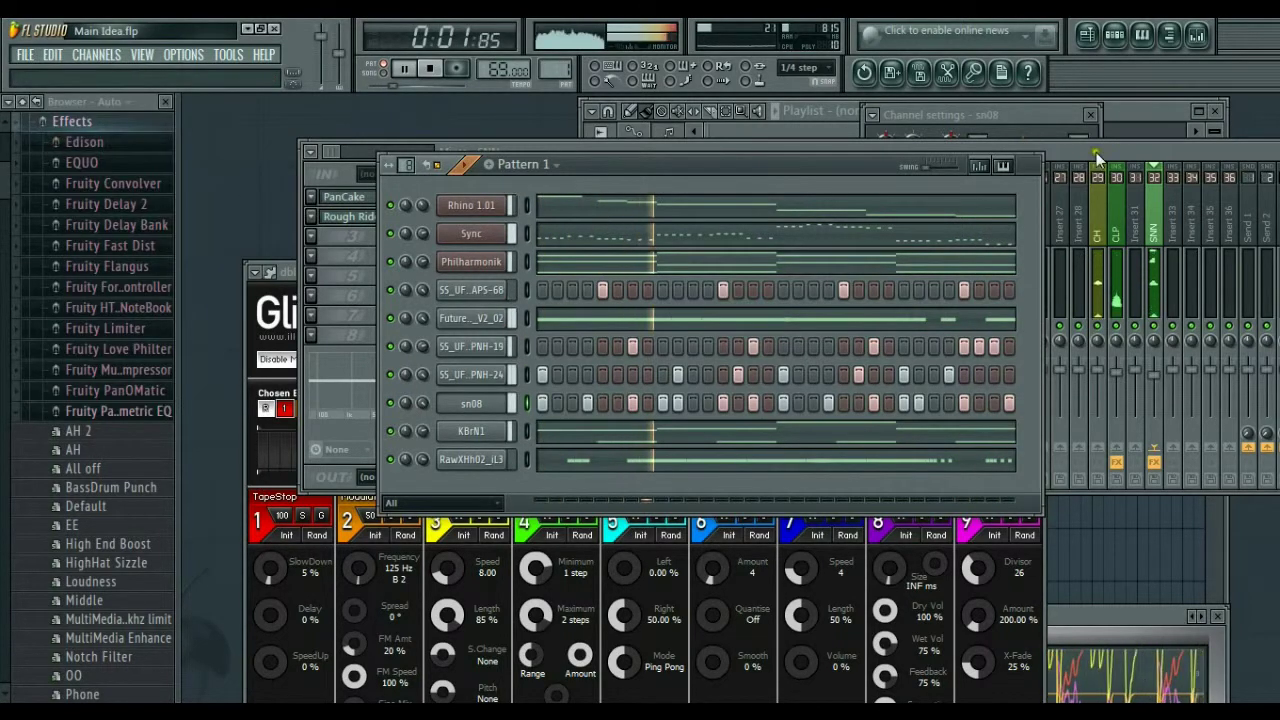
Step: Reposition the mixer so its tracks are visible and move the BD track to the first insert slot, beside the Master
left_click_drag(1200, 154, 1013, 155)
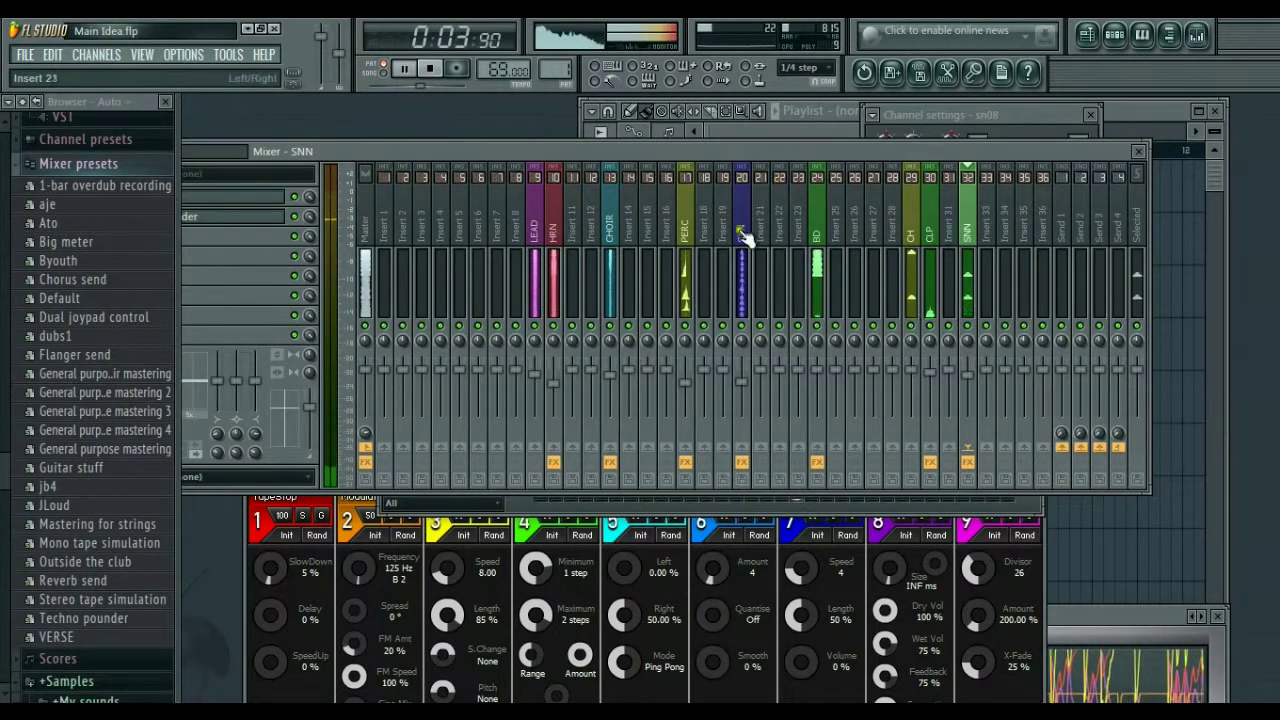
left_click(812, 233)
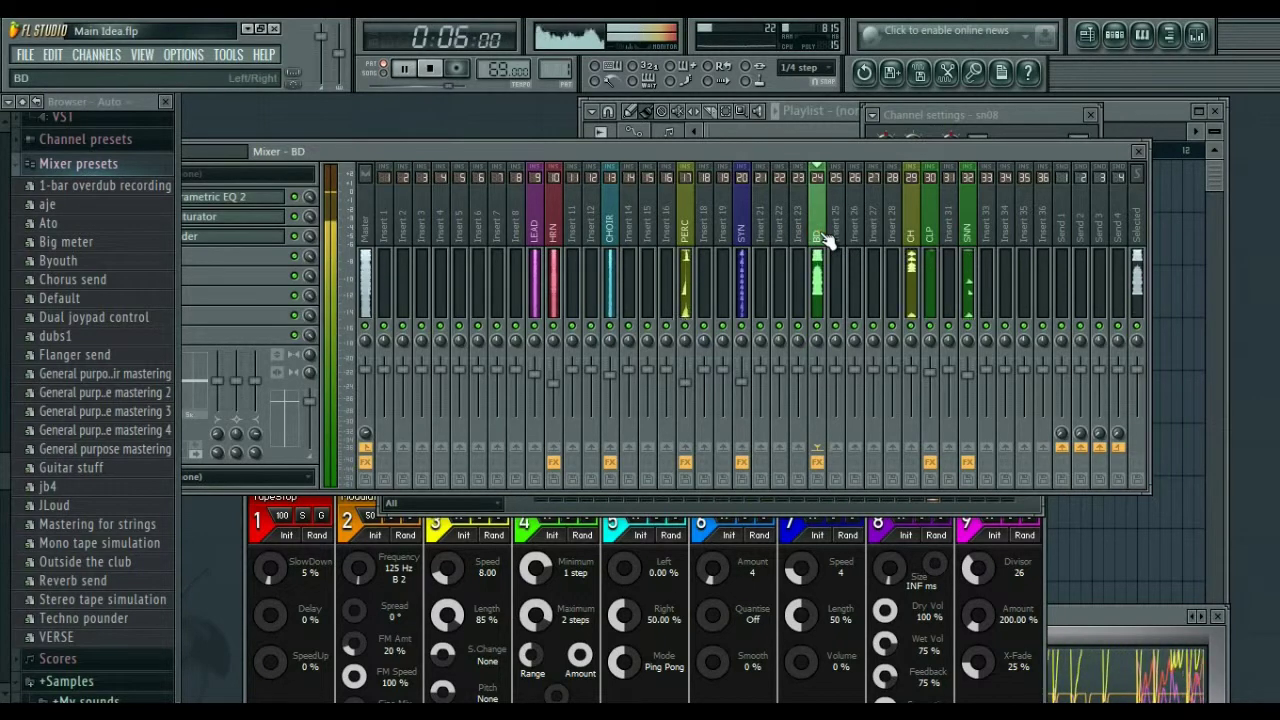
key("alt+Left")
key("alt+Left")
key("alt+Left")
key("alt+Left")
key("alt+Left")
key("alt+Left")
key("alt+Left")
key("alt+Left")
key("alt+Left")
key("alt+Left")
key("alt+Left")
key("alt+Left")
key("alt+Left")
key("alt+Left")
key("alt+Left")
key("alt+Left")
key("alt+Left")
key("alt+Left")
key("alt+Left")
key("alt+Left")
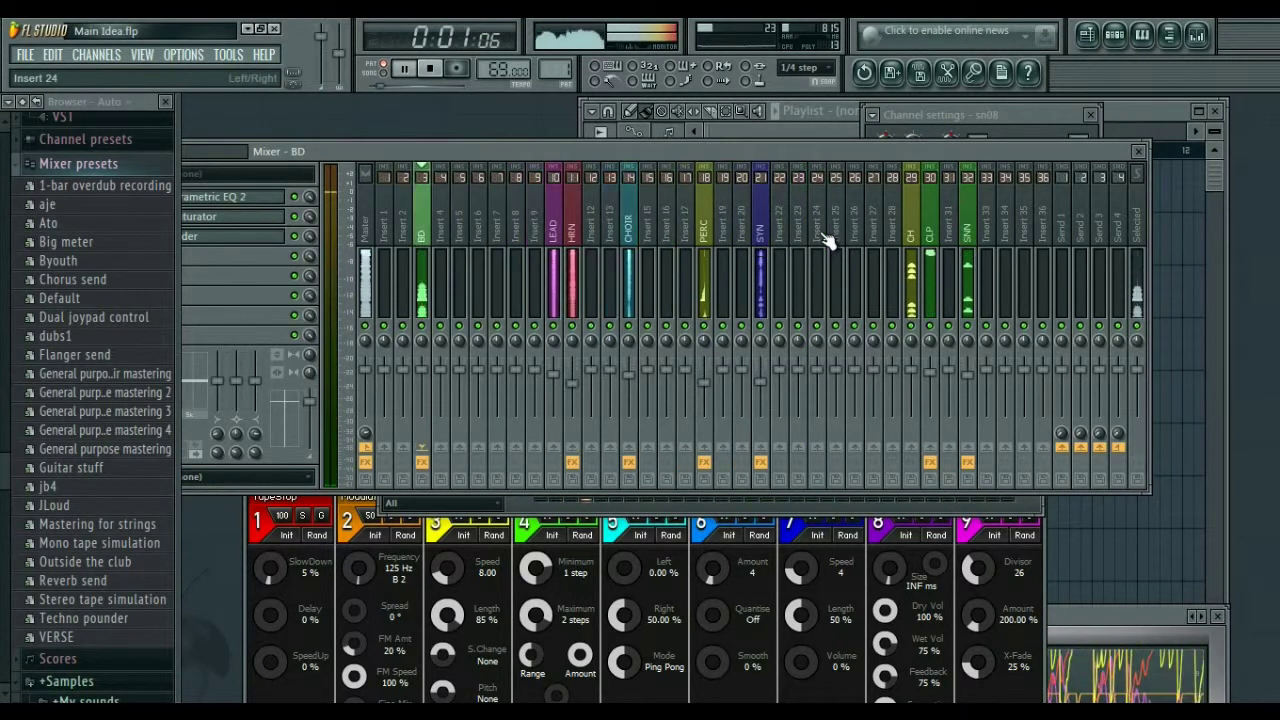
Step: Move the CLP track to insert slot 2, directly after the BD track
key("Right")
key("Right")
key("Right")
key("Right")
key("Right")
key("Right")
key("Right")
key("Right")
key("Right")
key("Right")
key("Right")
key("Right")
key("Right")
key("Right")
key("Right")
key("Right")
key("Right")
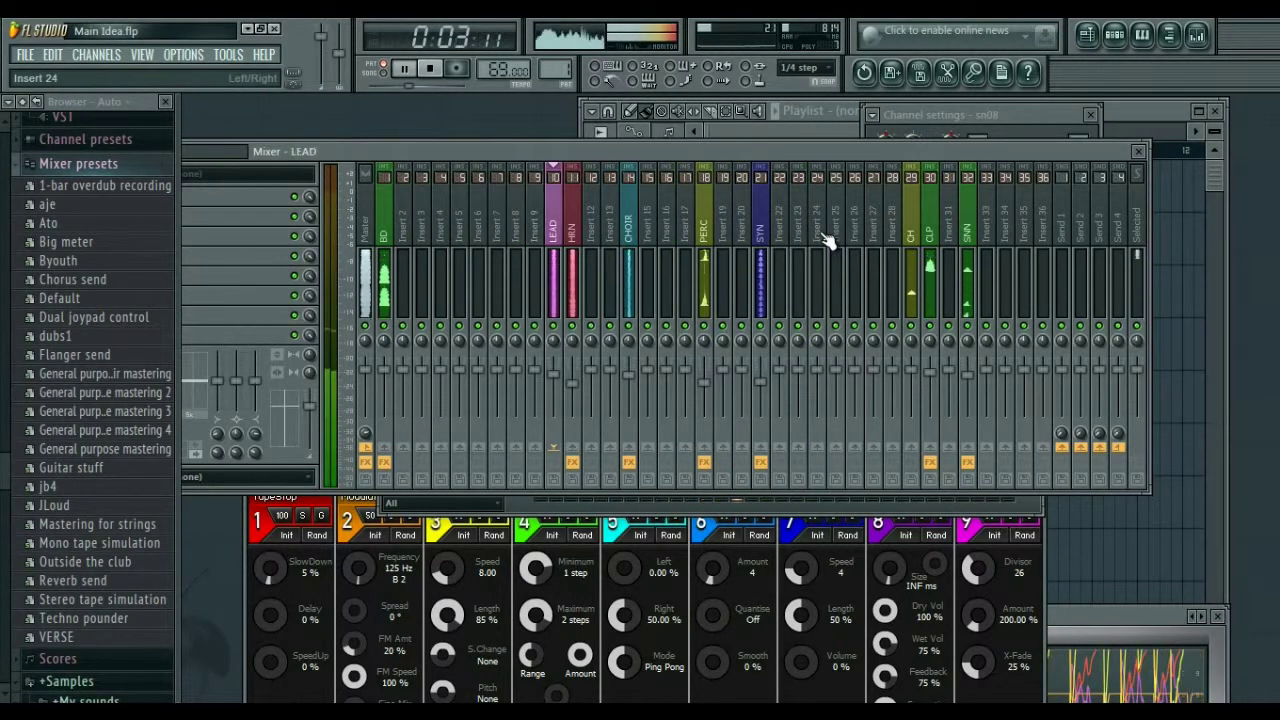
key("Right")
key("Right")
key("Right")
key("Right")
key("Right")
key("Right")
key("Right")
key("Right")
key("Right")
key("Right")
key("Right")
key("Right")
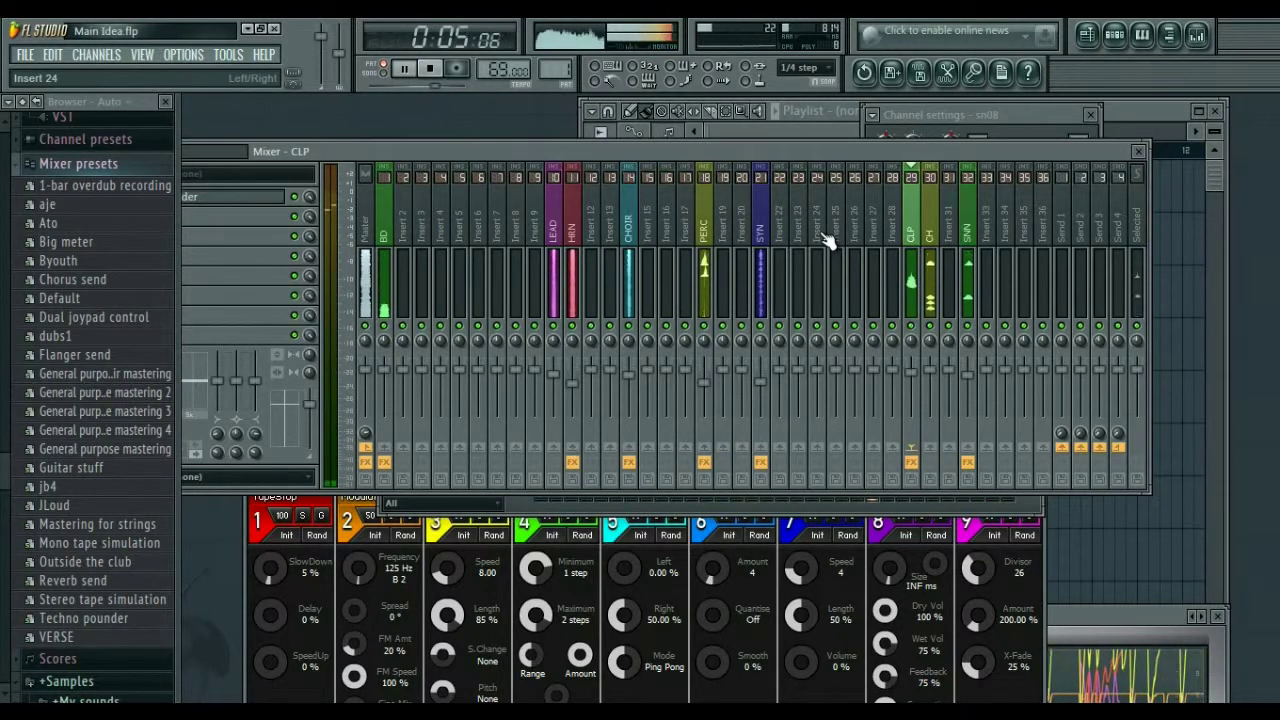
key("alt+Left")
key("alt+Left")
key("alt+Left")
key("alt+Left")
key("alt+Left")
key("alt+Left")
key("alt+Left")
key("alt+Left")
key("alt+Left")
key("alt+Left")
key("alt+Left")
key("alt+Left")
key("alt+Left")
key("alt+Left")
key("alt+Left")
key("alt+Left")
key("alt+Left")
key("alt+Left")
key("alt+Left")
key("alt+Left")
key("alt+Left")
key("alt+Left")
key("alt+Left")
key("alt+Left")
key("alt+Left")
key("alt+Left")
key("alt+Left")
key("alt+Left")
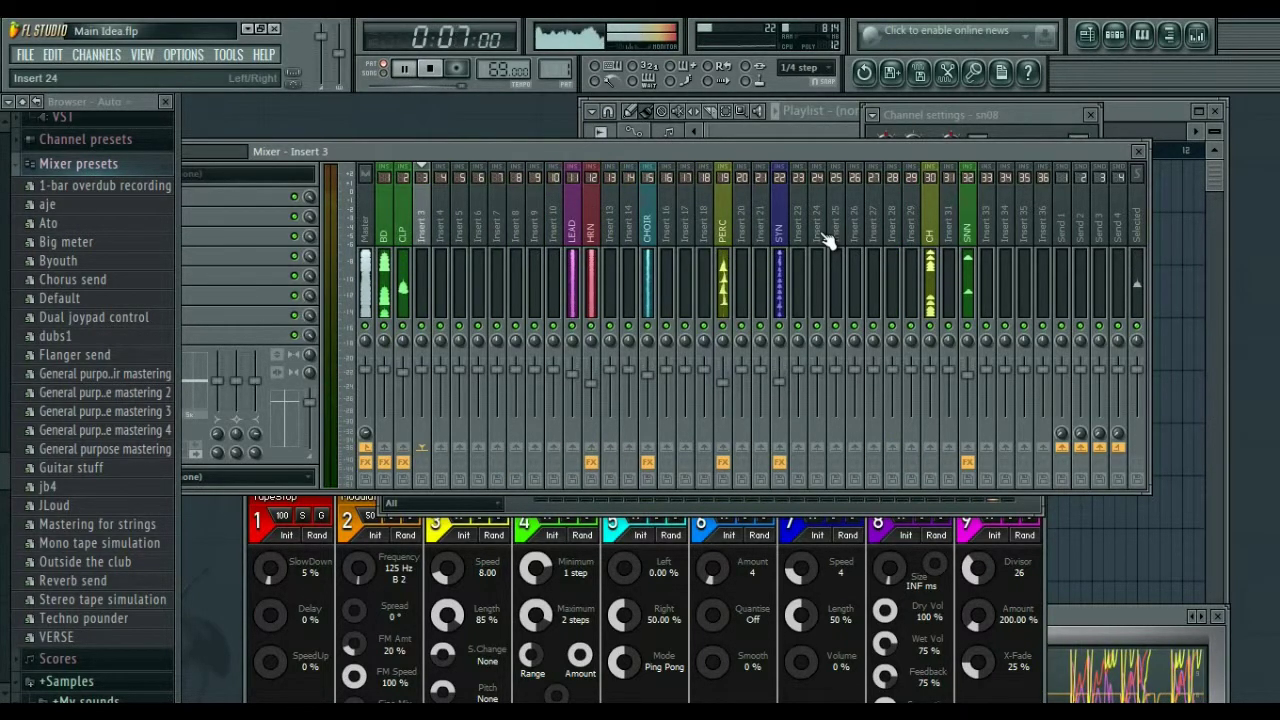
Step: Move the SNN track to insert slot 3, directly after the CLP track
key("Right")
key("Right")
key("Right")
key("Right")
key("Right")
key("Right")
key("Right")
key("Right")
key("Right")
key("Right")
key("Right")
key("Right")
key("Right")
key("Right")
key("Right")
key("Right")
key("Right")
key("Right")
key("Right")
key("Right")
key("Right")
key("Right")
key("Right")
key("Right")
key("Right")
key("Right")
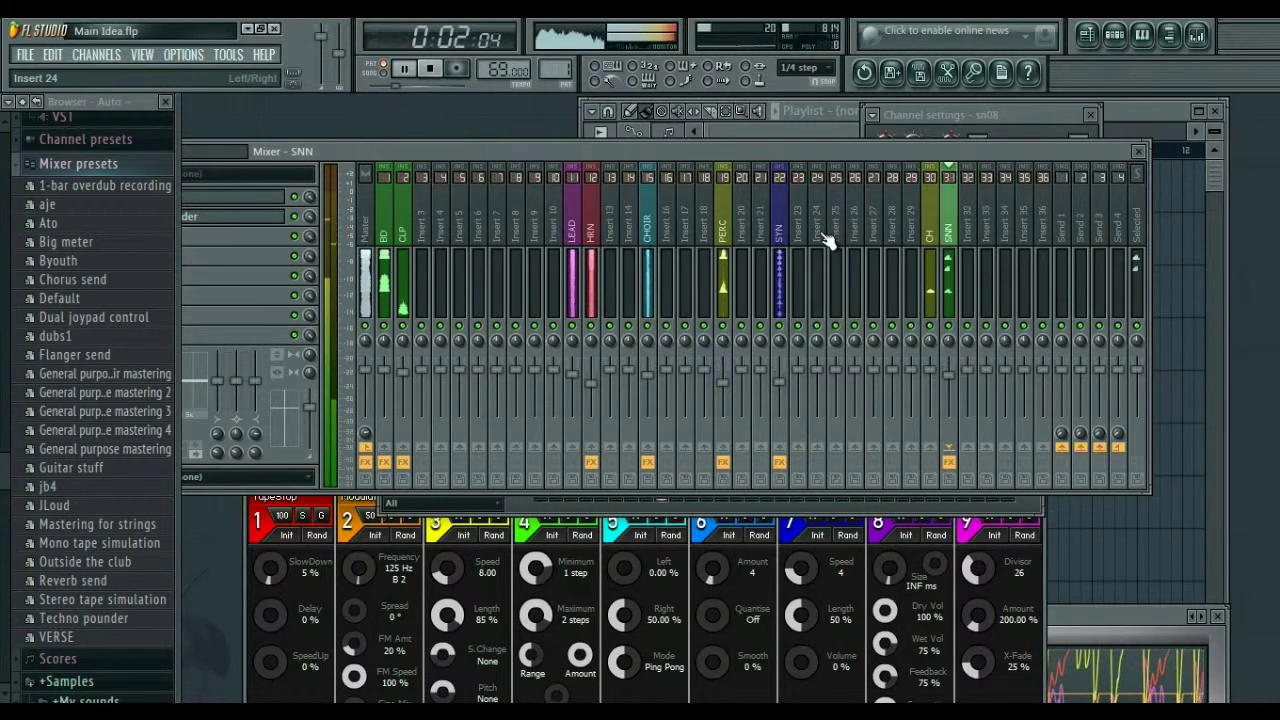
key("alt+Left")
key("alt+Left")
key("alt+Left")
key("alt+Left")
key("alt+Left")
key("alt+Left")
key("alt+Left")
key("alt+Left")
key("alt+Left")
key("alt+Left")
key("alt+Left")
key("alt+Left")
key("alt+Left")
key("alt+Left")
key("alt+Left")
key("alt+Left")
key("alt+Left")
key("alt+Left")
key("alt+Left")
key("alt+Left")
key("alt+Left")
key("alt+Left")
key("alt+Left")
key("alt+Left")
key("alt+Left")
key("alt+Left")
key("alt+Left")
key("alt+Left")
key("alt+Left")
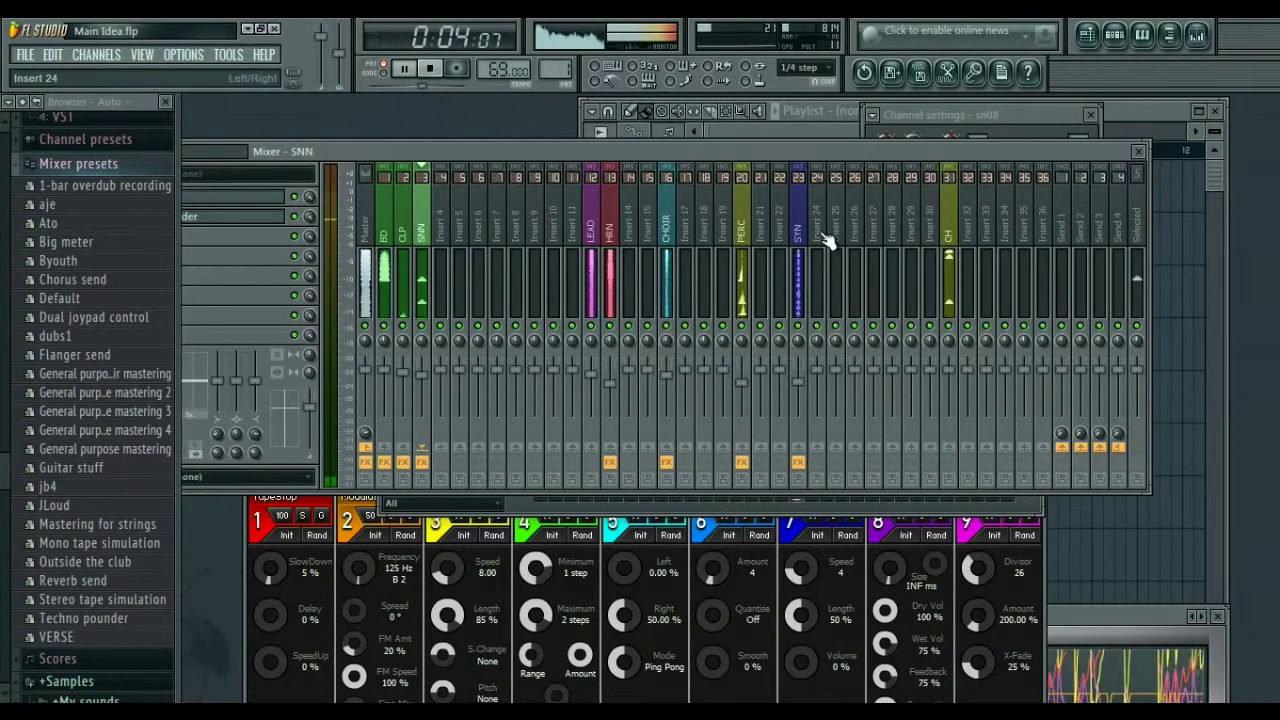
Step: Move the HRN track to insert slot 4, directly after the SNN track
key("Right")
key("Right")
key("Right")
key("Right")
key("Right")
key("Right")
key("Right")
key("Right")
key("Right")
key("Right")
key("Right")
key("Right")
key("Right")
key("Right")
key("Right")
key("Right")
key("Left")
key("Left")
key("Left")
key("Left")
key("Left")
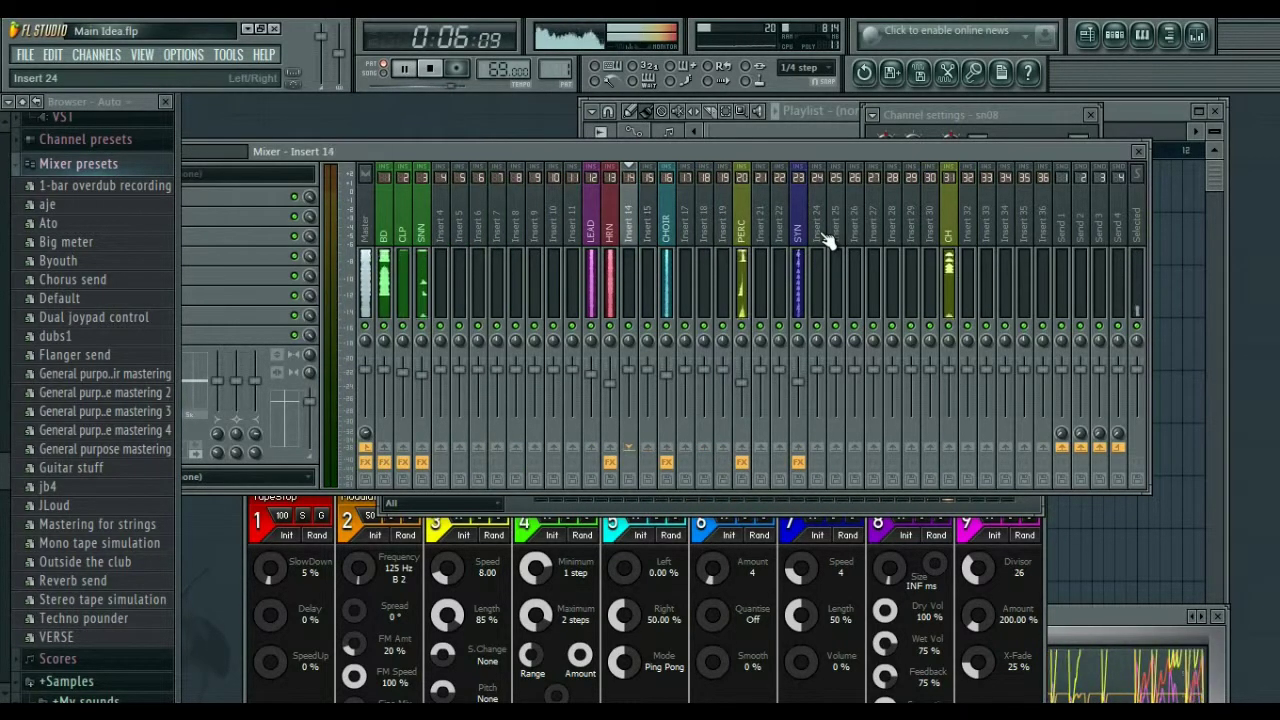
key("alt+Left")
key("Right")
key("alt+Left")
key("alt+Left")
key("alt+Left")
key("alt+Left")
key("alt+Left")
key("alt+Left")
key("alt+Left")
key("alt+Left")
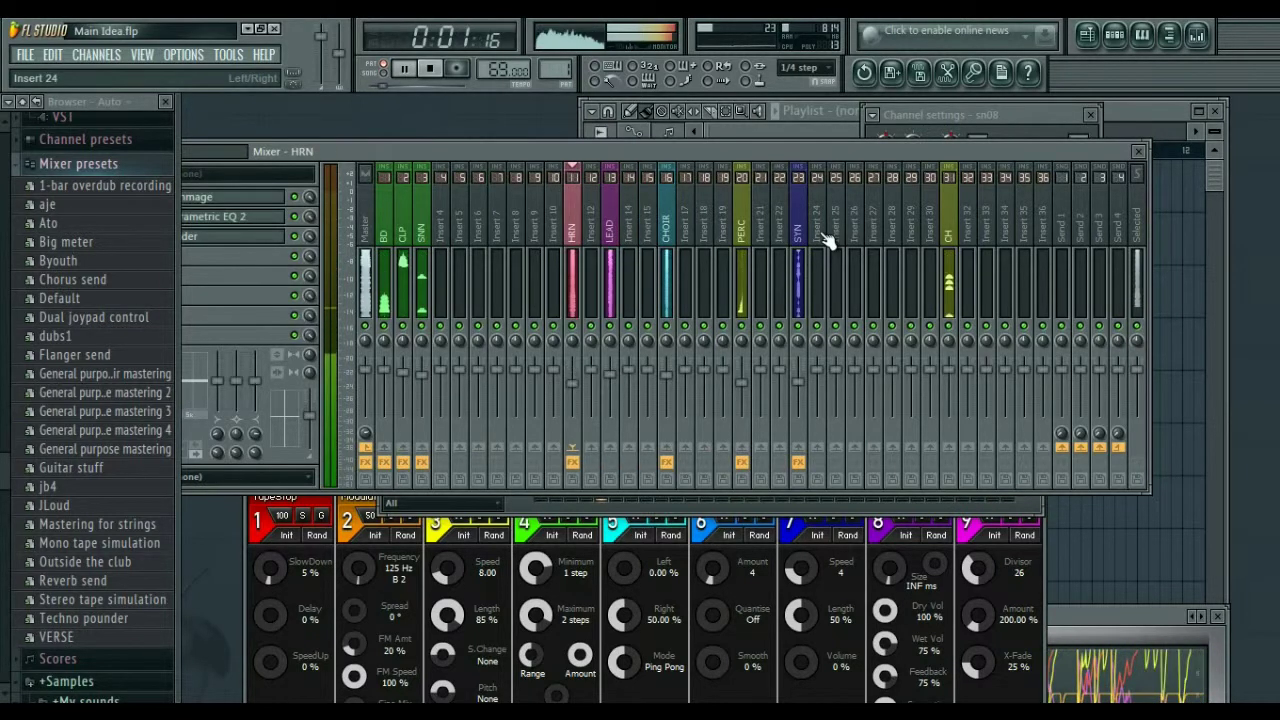
key("alt+Left")
key("alt+Left")
key("alt+Left")
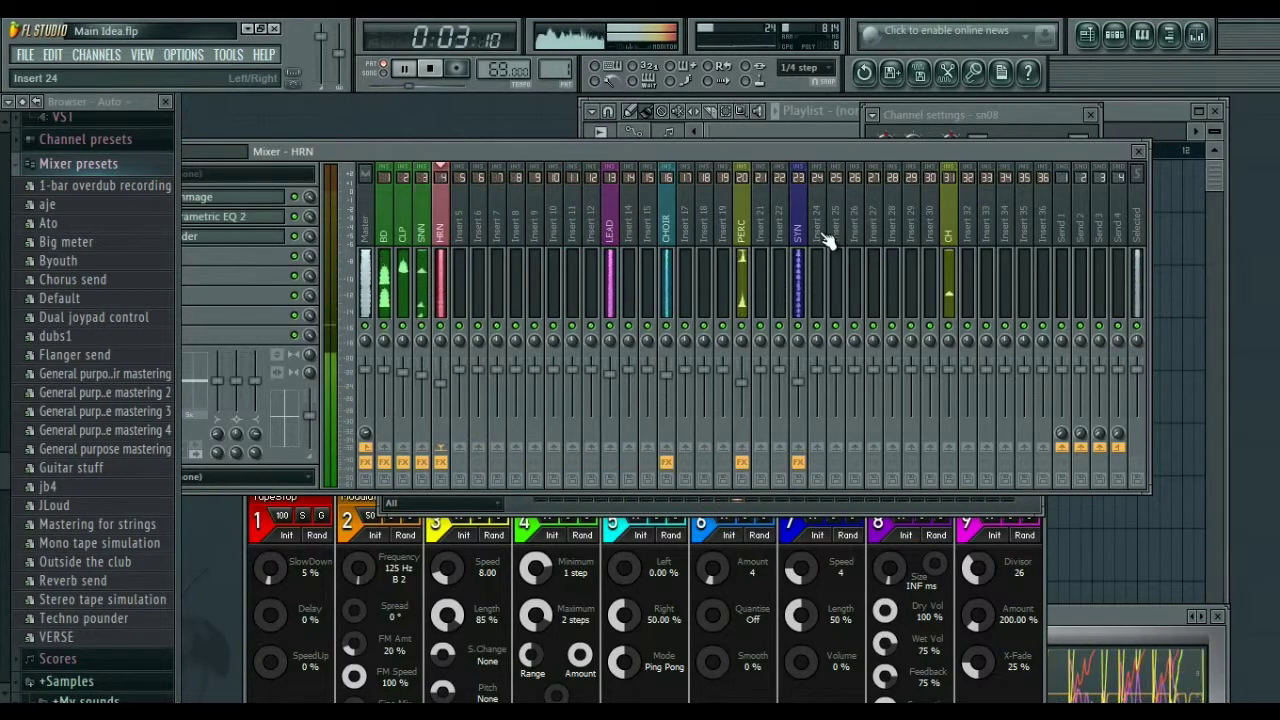
Step: Move the CH track to insert slot 4, between the SNN and HRN tracks
key("Right")
key("Right")
key("Right")
key("Right")
key("Right")
key("Right")
key("Right")
key("Right")
key("Right")
key("Right")
key("Right")
key("Right")
key("Right")
key("Right")
key("Right")
key("Right")
key("Right")
key("Right")
key("Right")
key("Right")
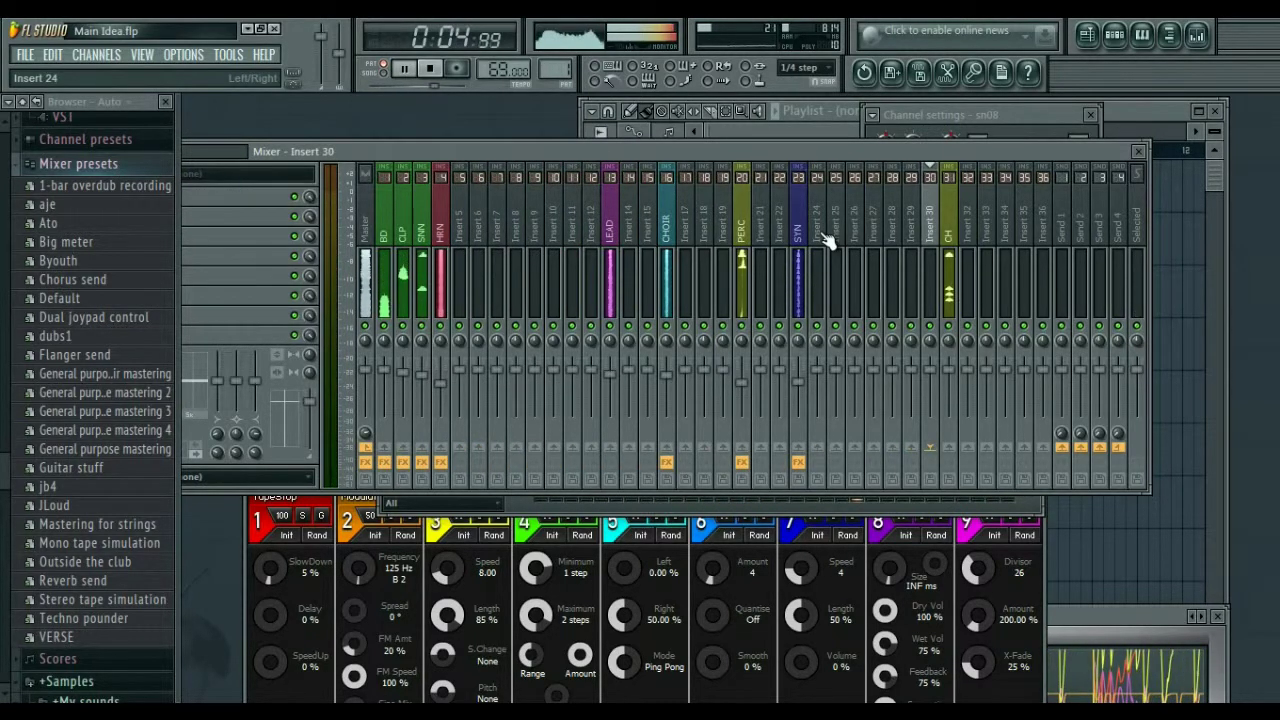
key("Right")
key("alt+Left")
key("alt+Left")
key("alt+Left")
key("alt+Left")
key("alt+Left")
key("alt+Left")
key("alt+Left")
key("alt+Left")
key("alt+Left")
key("alt+Left")
key("alt+Left")
key("alt+Left")
key("alt+Left")
key("alt+Left")
key("alt+Left")
key("alt+Left")
key("alt+Left")
key("alt+Left")
key("alt+Left")
key("alt+Left")
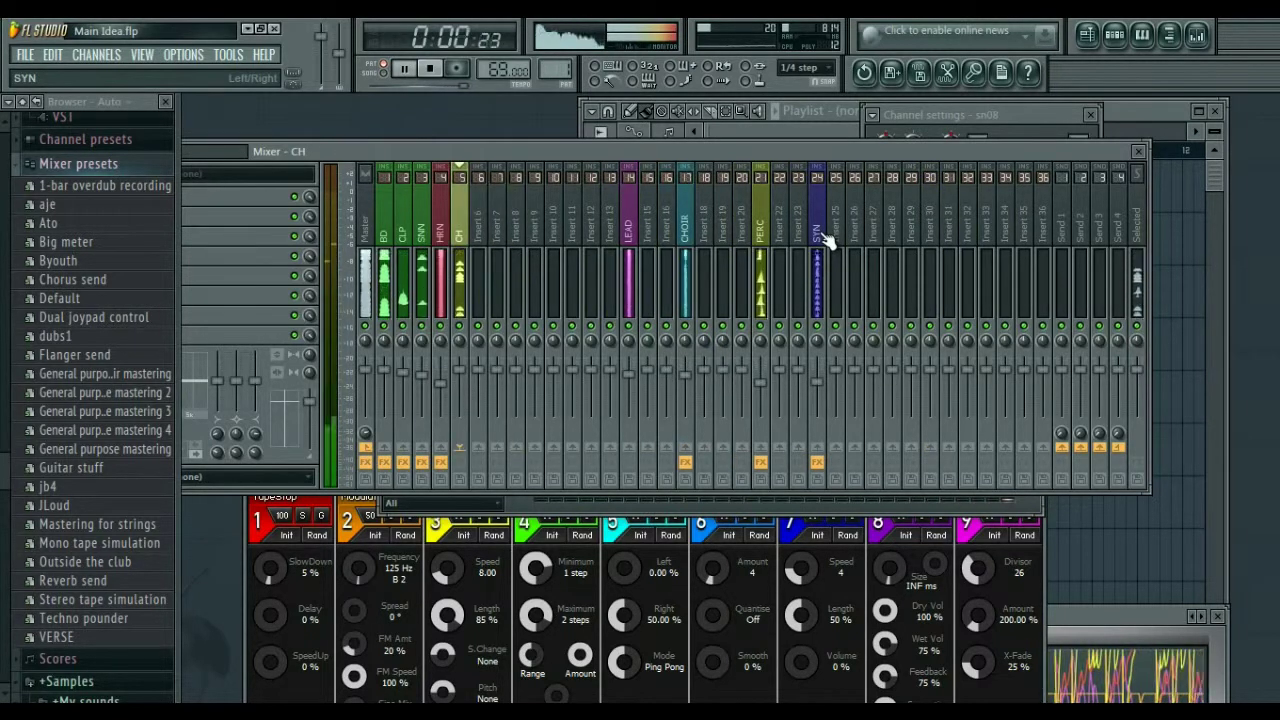
key("alt+Left")
Step: Move the LEAD track to insert slot 6, directly after the HRN track
key("Right")
key("Right")
key("Right")
key("Right")
key("Right")
key("Right")
key("Right")
key("Right")
key("Right")
key("Right")
key("alt+Left")
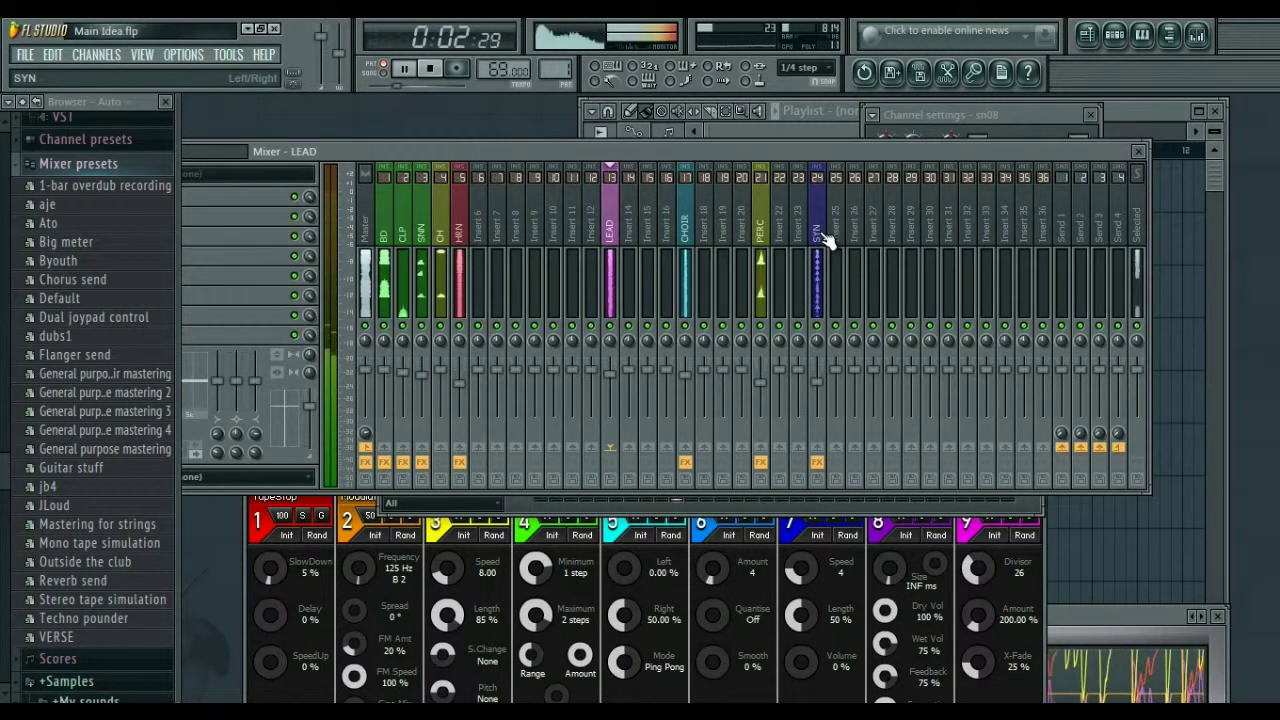
key("alt+Left")
key("alt+Left")
key("alt+Left")
key("alt+Left")
key("alt+Left")
key("alt+Left")
key("alt+Left")
Step: Move the CHOIR track to insert slot 7, directly after the LEAD track
key("Right")
key("Right")
key("Right")
key("Right")
key("Right")
key("Right")
key("Right")
key("Right")
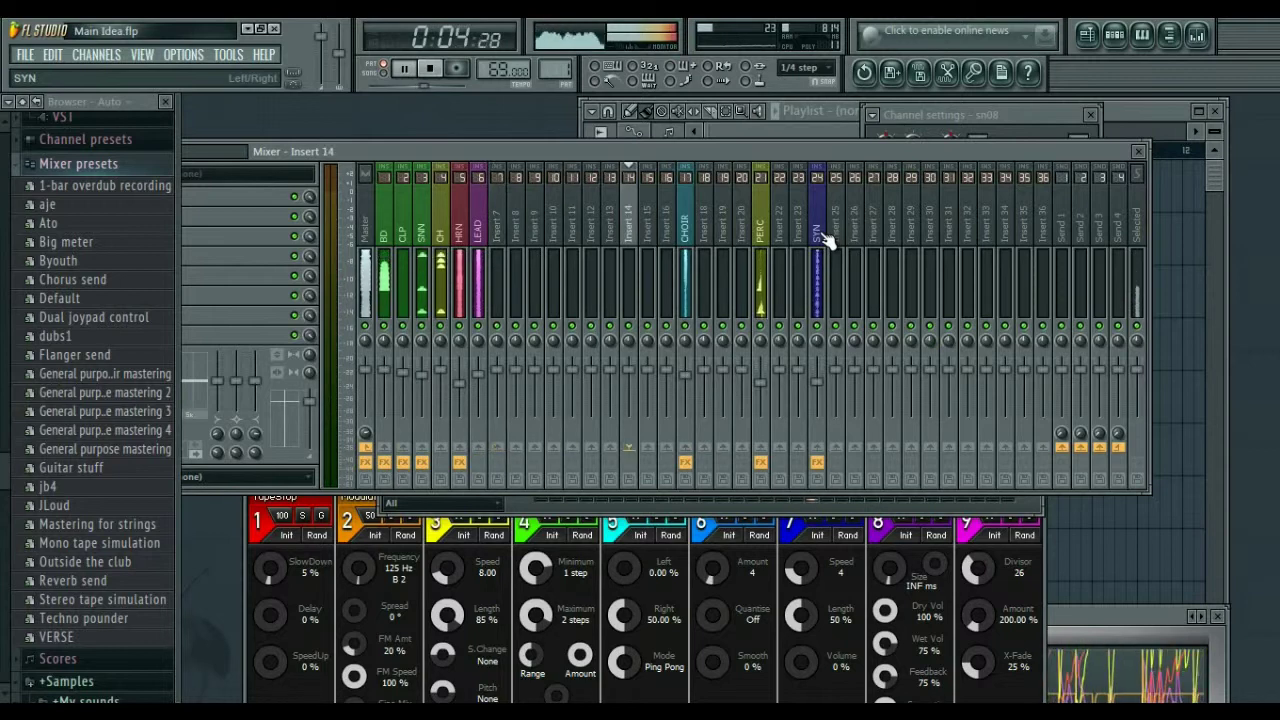
key("Right")
key("Right")
key("Right")
key("alt+Left")
key("alt+Left")
key("alt+Left")
key("alt+Left")
key("alt+Left")
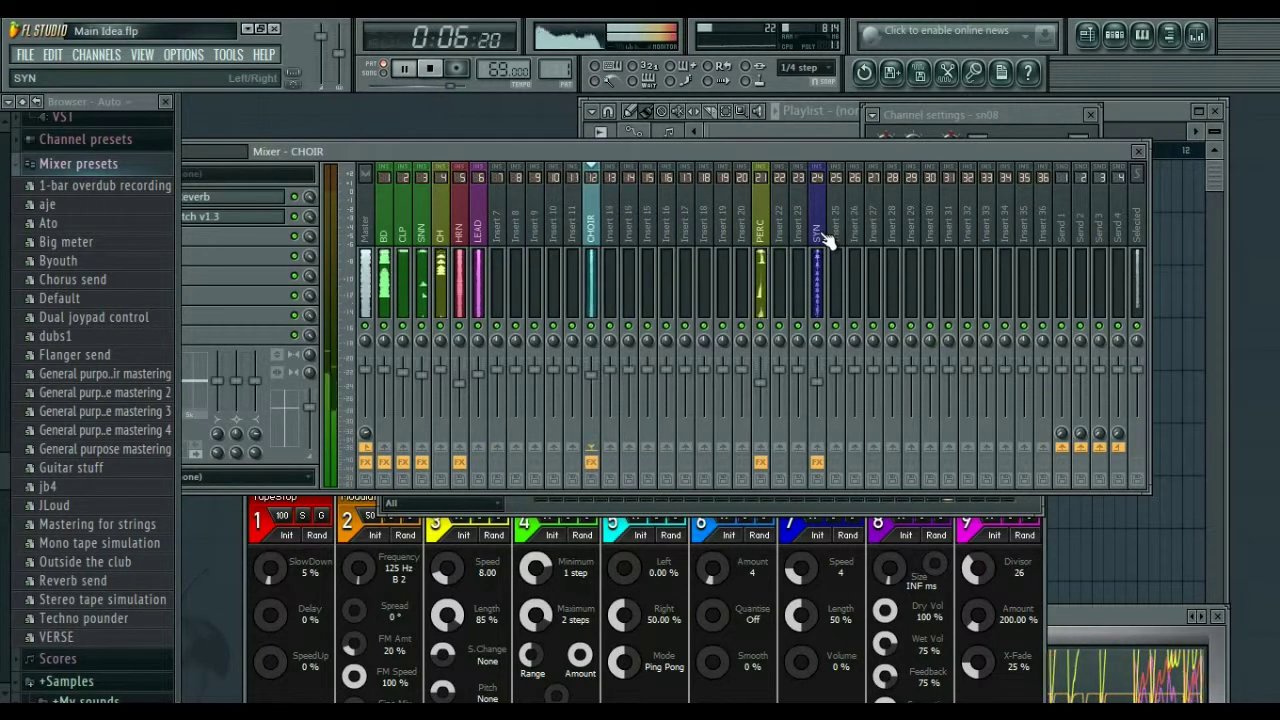
key("alt+Left")
key("alt+Left")
key("alt+Left")
key("alt+Left")
key("alt+Left")
Step: Move the PERC track to insert slot 5, between the CH and HRN tracks
key("Right")
key("Right")
key("Right")
key("Right")
key("Right")
key("Right")
key("Right")
key("Right")
key("Right")
key("Right")
key("Right")
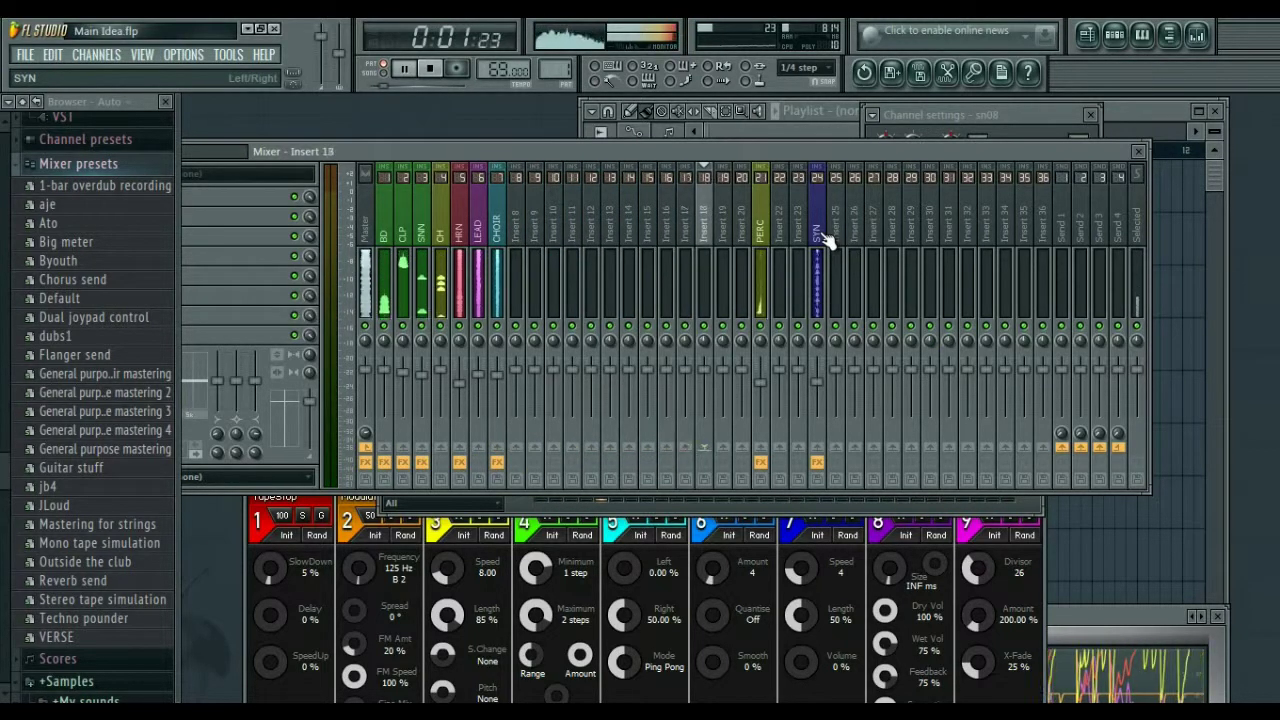
key("Right")
key("Right")
key("Right")
key("alt+Left")
key("alt+Left")
key("alt+Left")
key("alt+Left")
key("alt+Left")
key("alt+Left")
key("alt+Left")
key("alt+Left")
key("alt+Left")
key("alt+Left")
key("alt+Left")
key("alt+Left")
key("alt+Left")
key("alt+Left")
key("alt+Left")
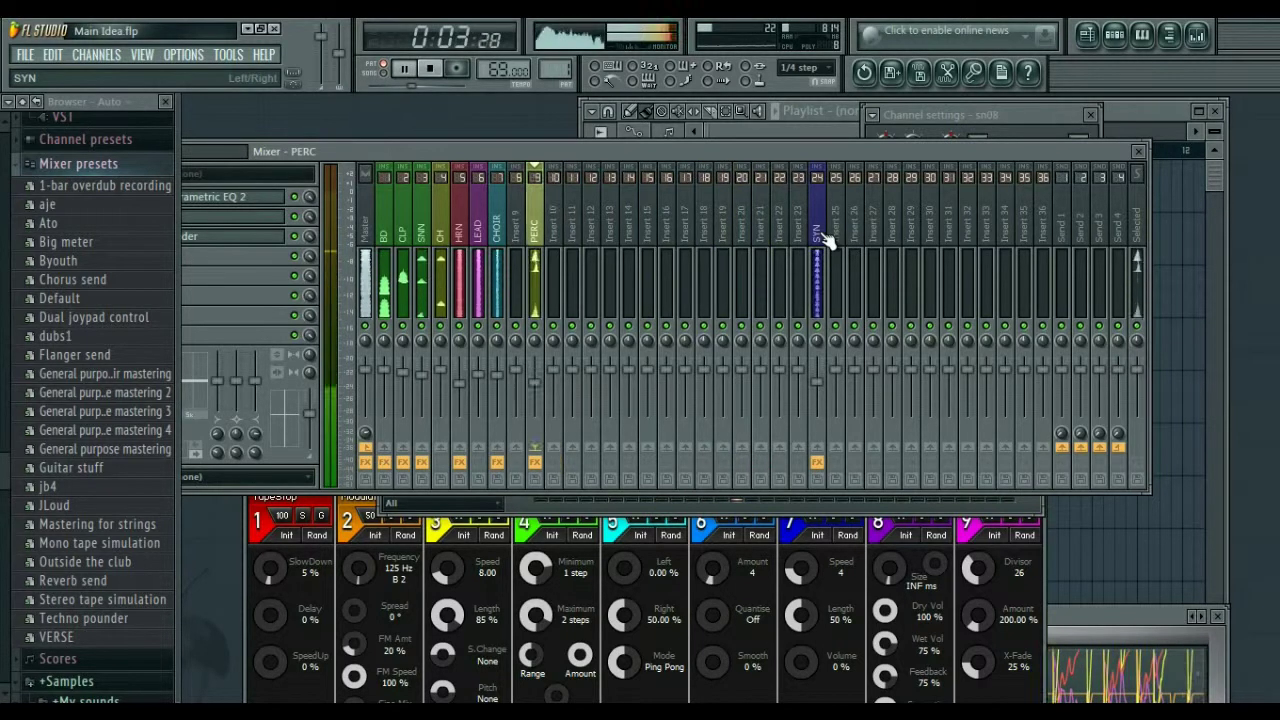
Step: Move the SYN track to insert slot 9, directly after the CHOIR track
left_click(820, 236)
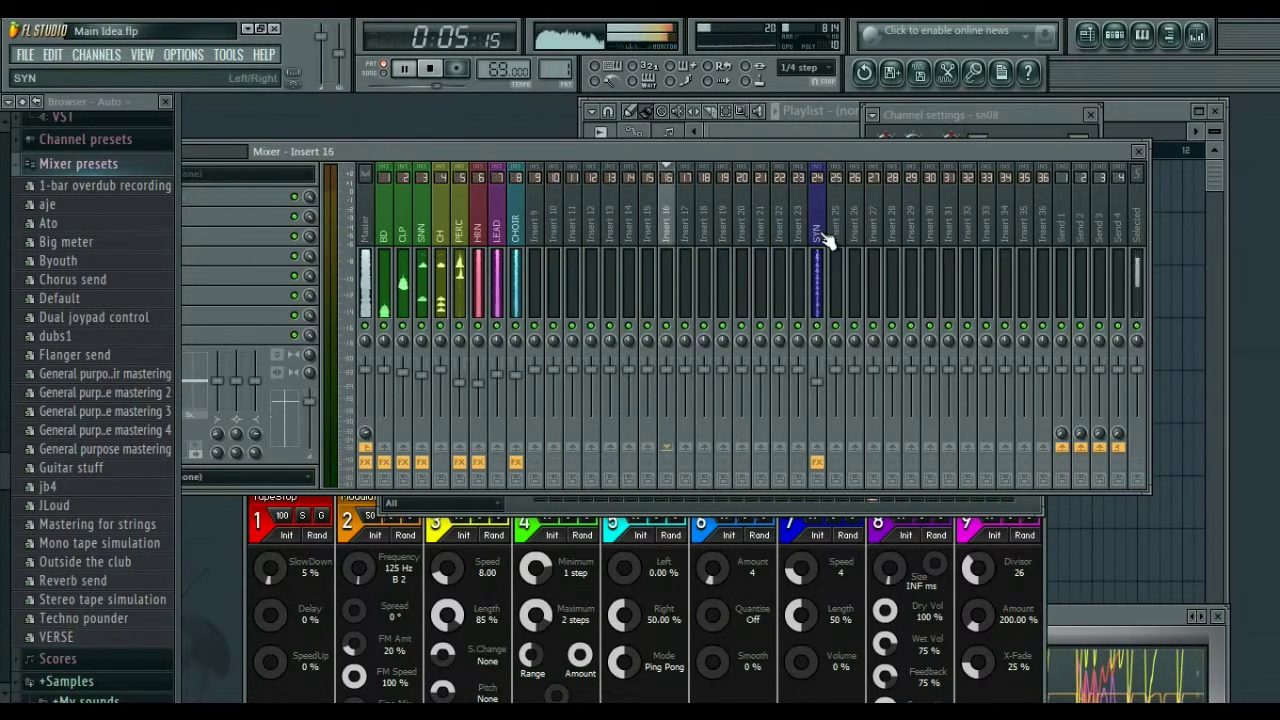
key("alt+Left")
key("alt+Left")
key("alt+Left")
key("alt+Left")
key("alt+Left")
key("alt+Left")
key("alt+Left")
key("alt+Left")
key("alt+Left")
key("alt+Left")
key("alt+Left")
key("alt+Left")
key("alt+Left")
key("alt+Left")
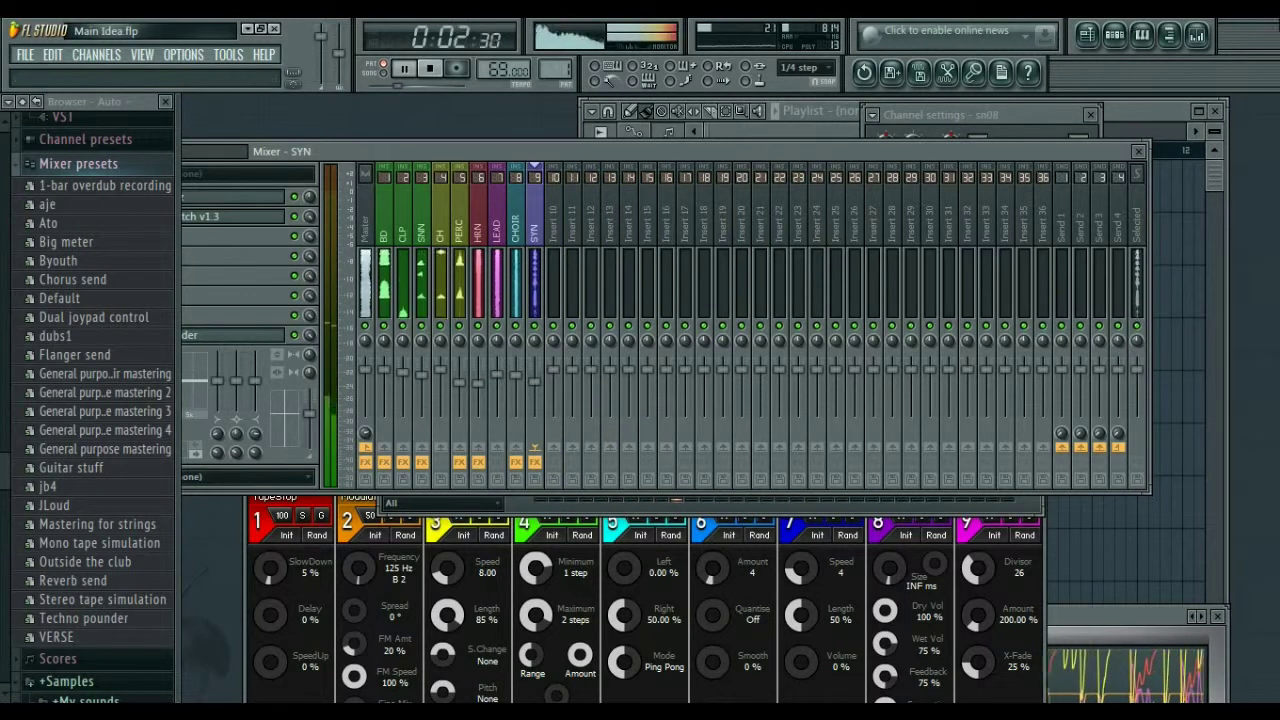
Step: Bring Pattern 1's channels into view in front of the mixer
left_click(1113, 34)
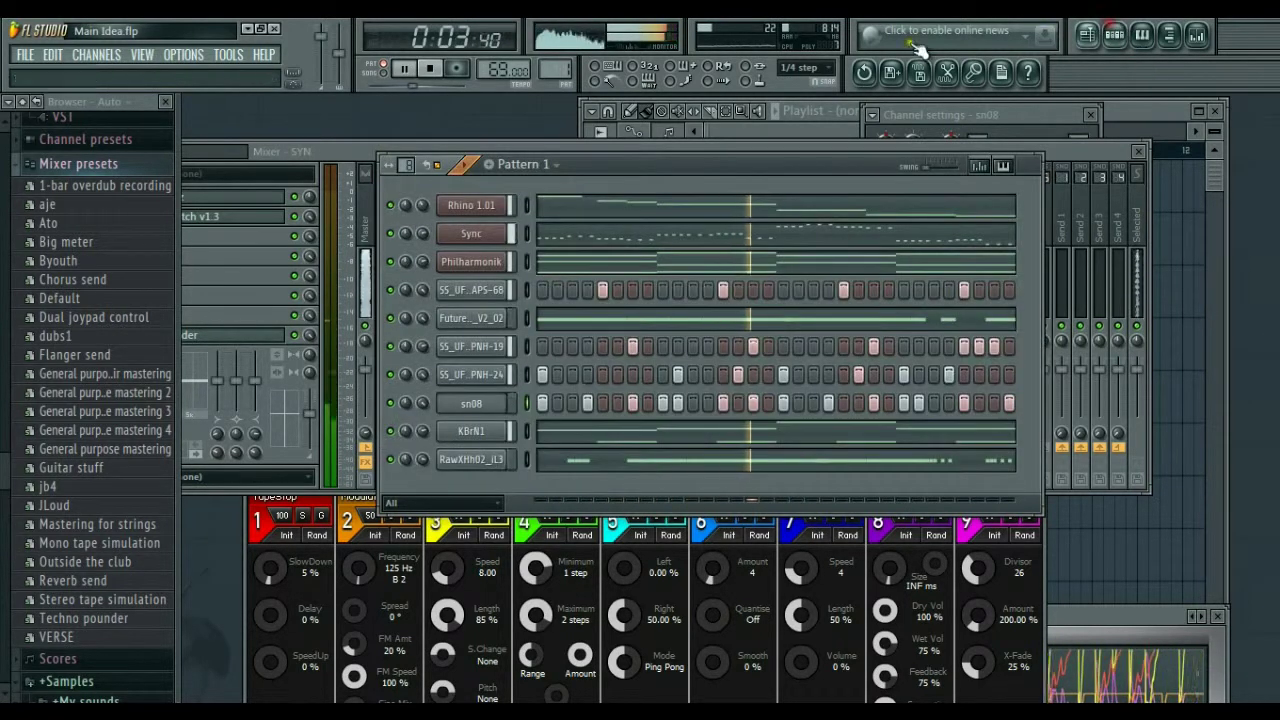
left_click(22, 102)
left_click(80, 293)
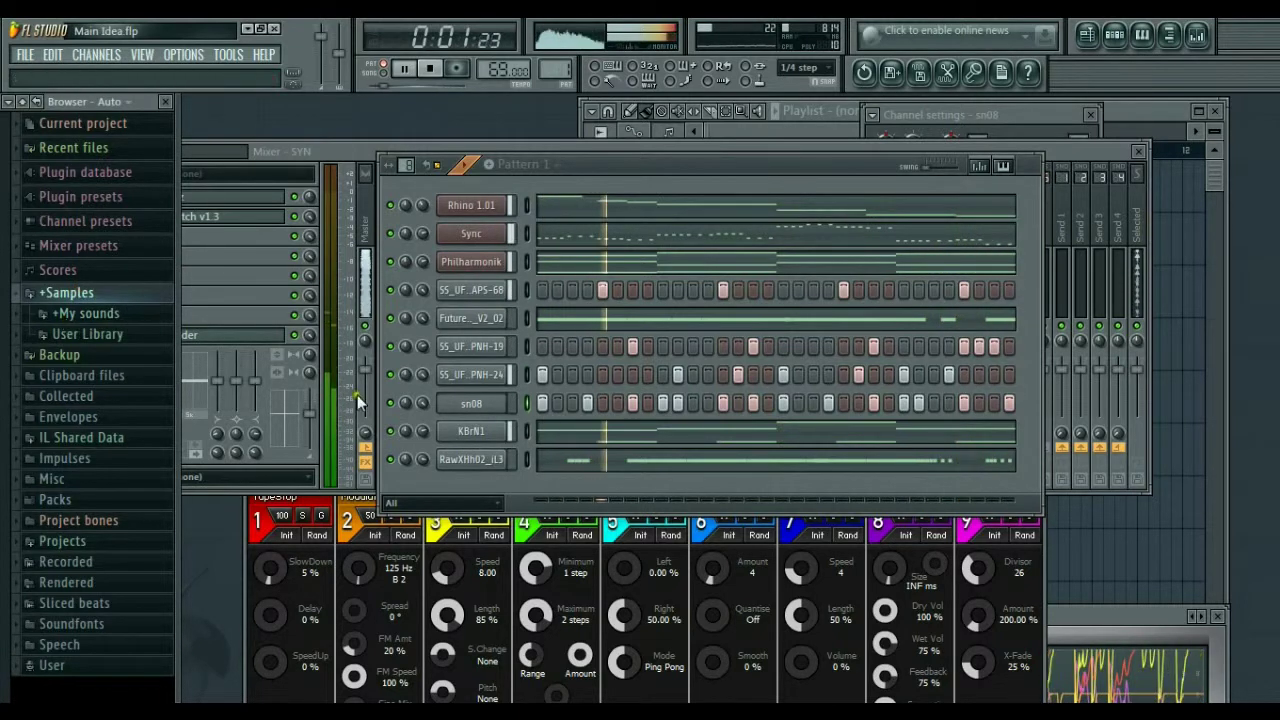
left_click(22, 60)
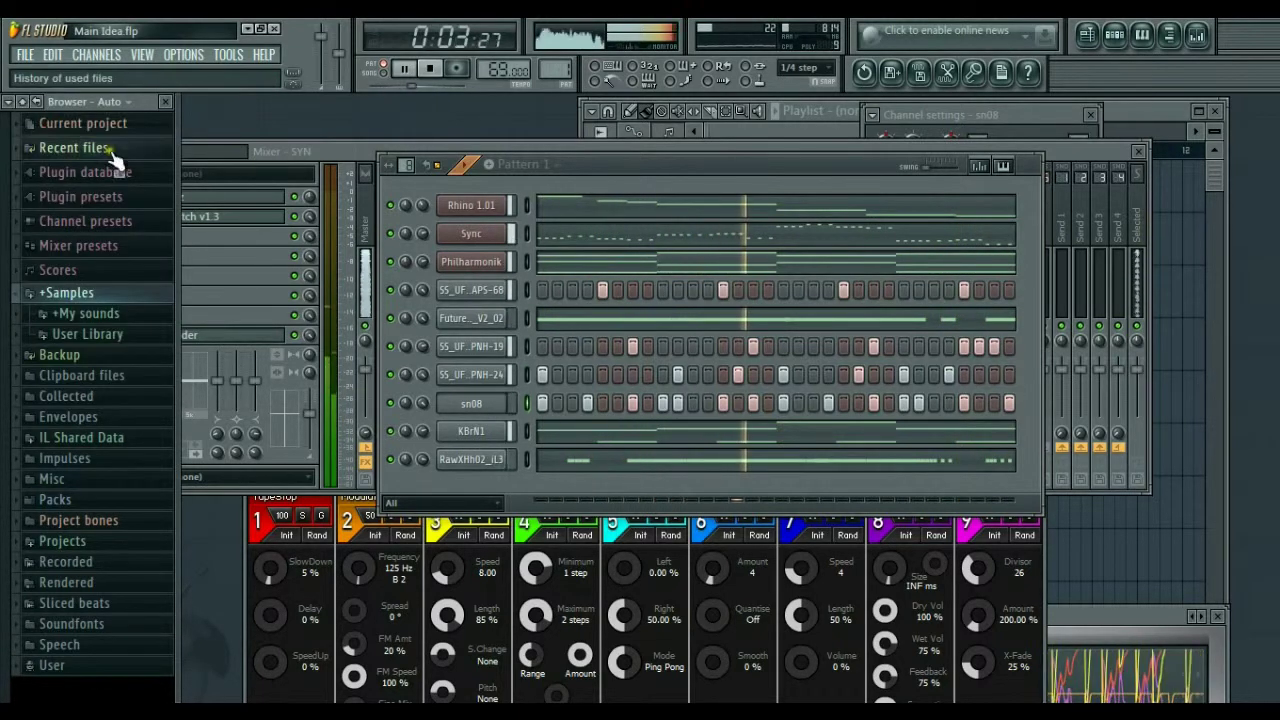
Step: Load iZotope Ozone 4 into effect slot 8 of the Master track and dismiss its preset manager
left_click(1199, 38)
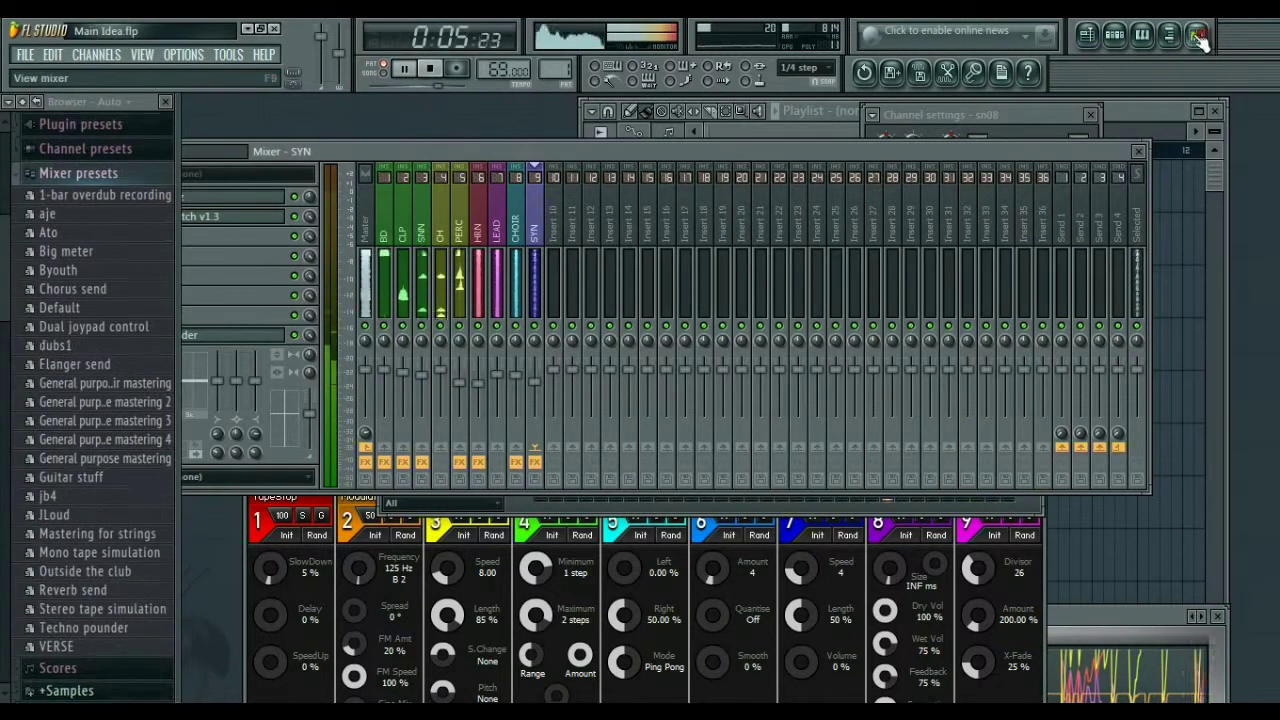
left_click(369, 239)
left_click_drag(379, 151, 575, 161)
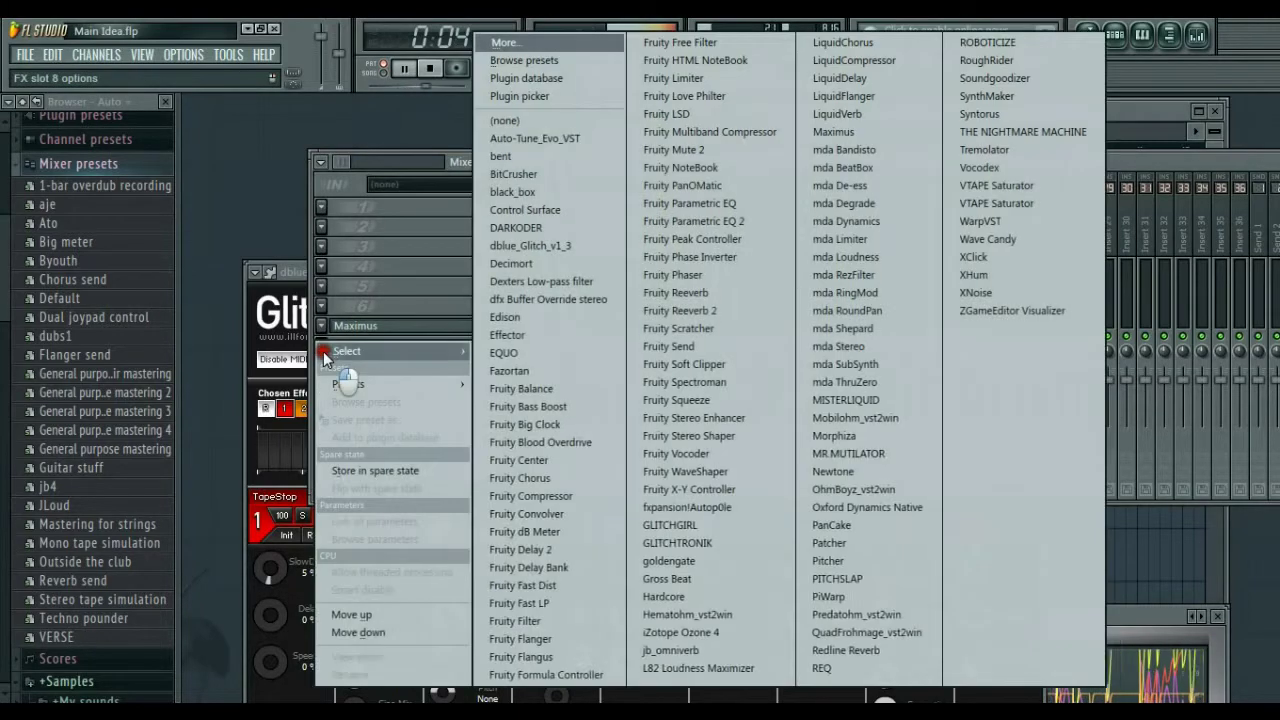
left_click(322, 345)
mouse_move(330, 356)
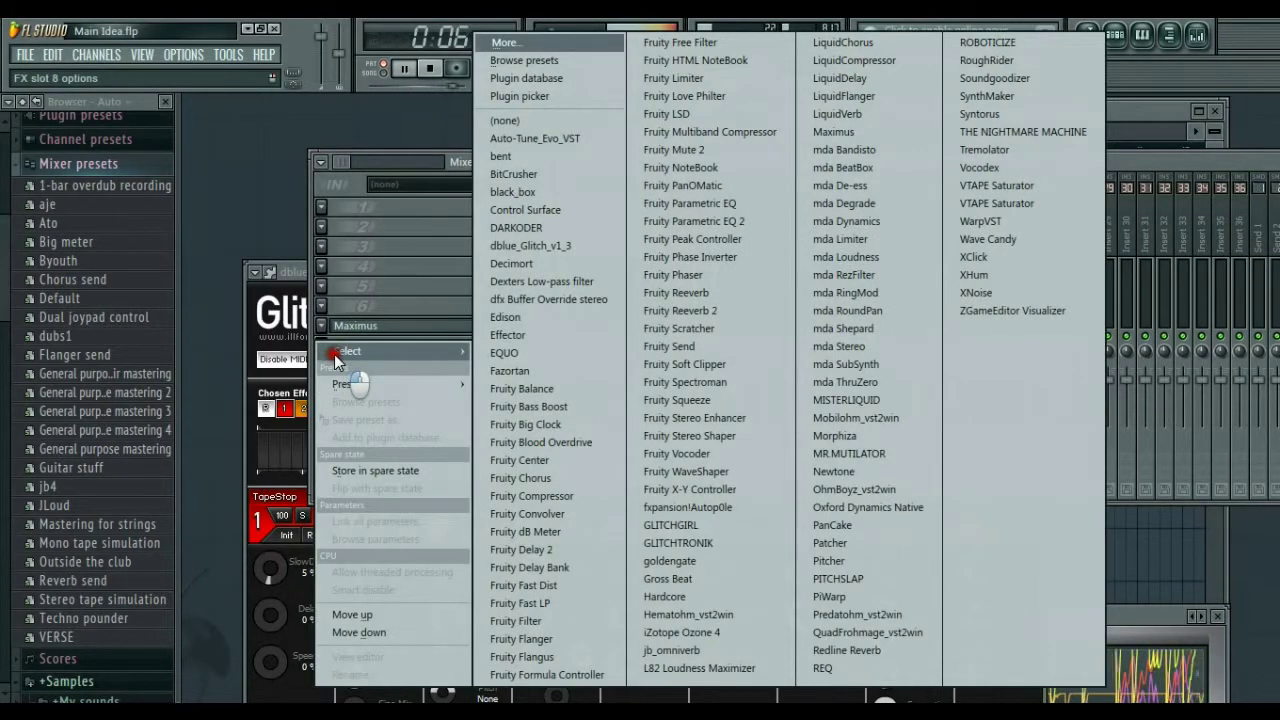
left_click(660, 632)
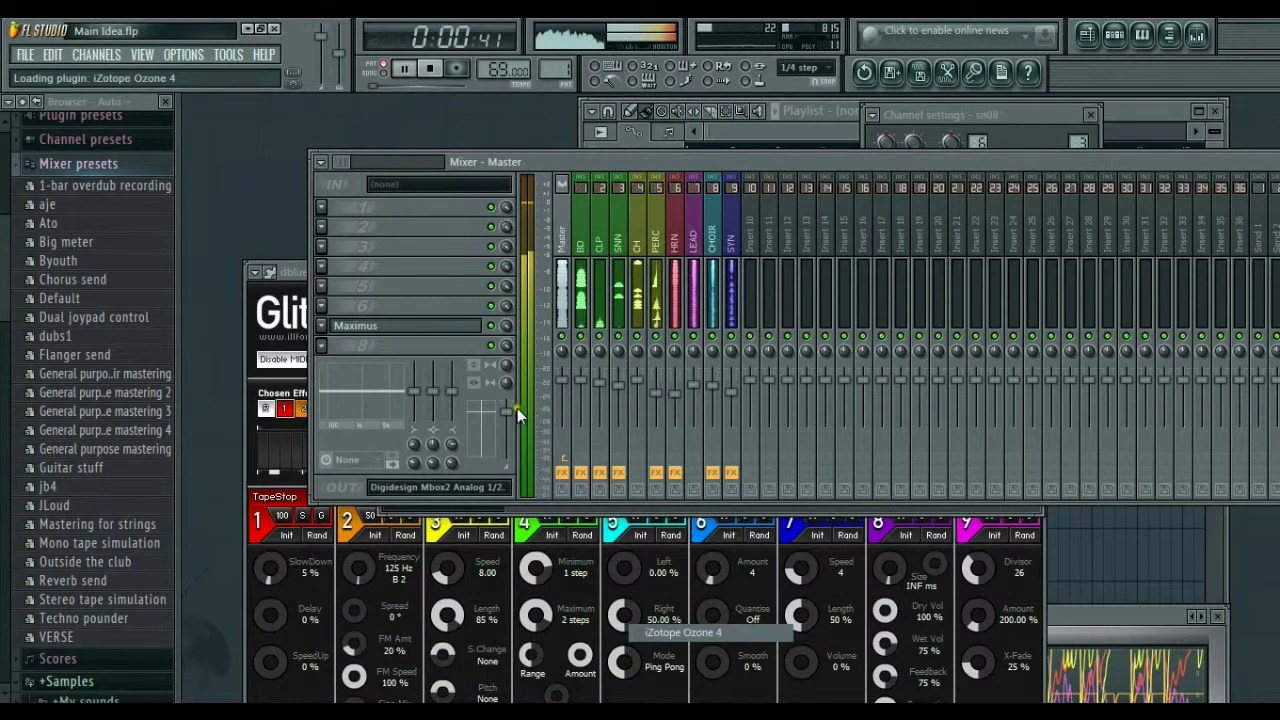
left_click_drag(565, 494, 462, 186)
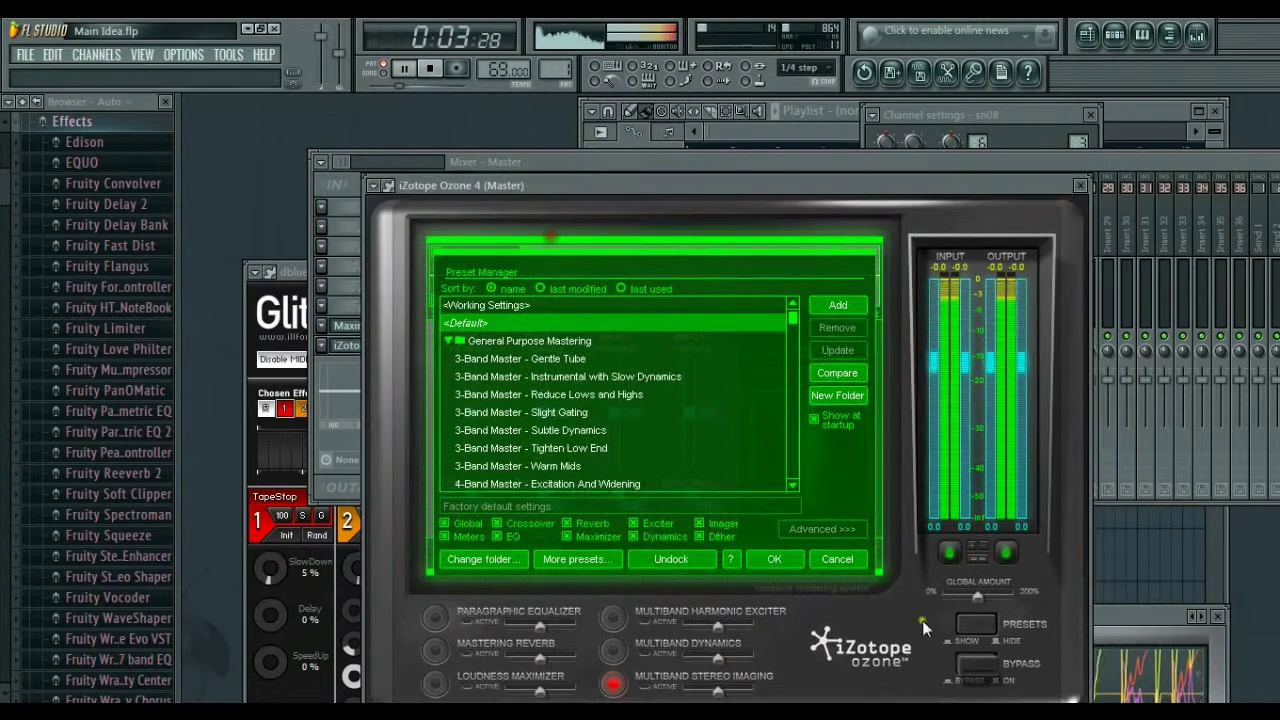
left_click(828, 560)
left_click_drag(587, 189, 571, 157)
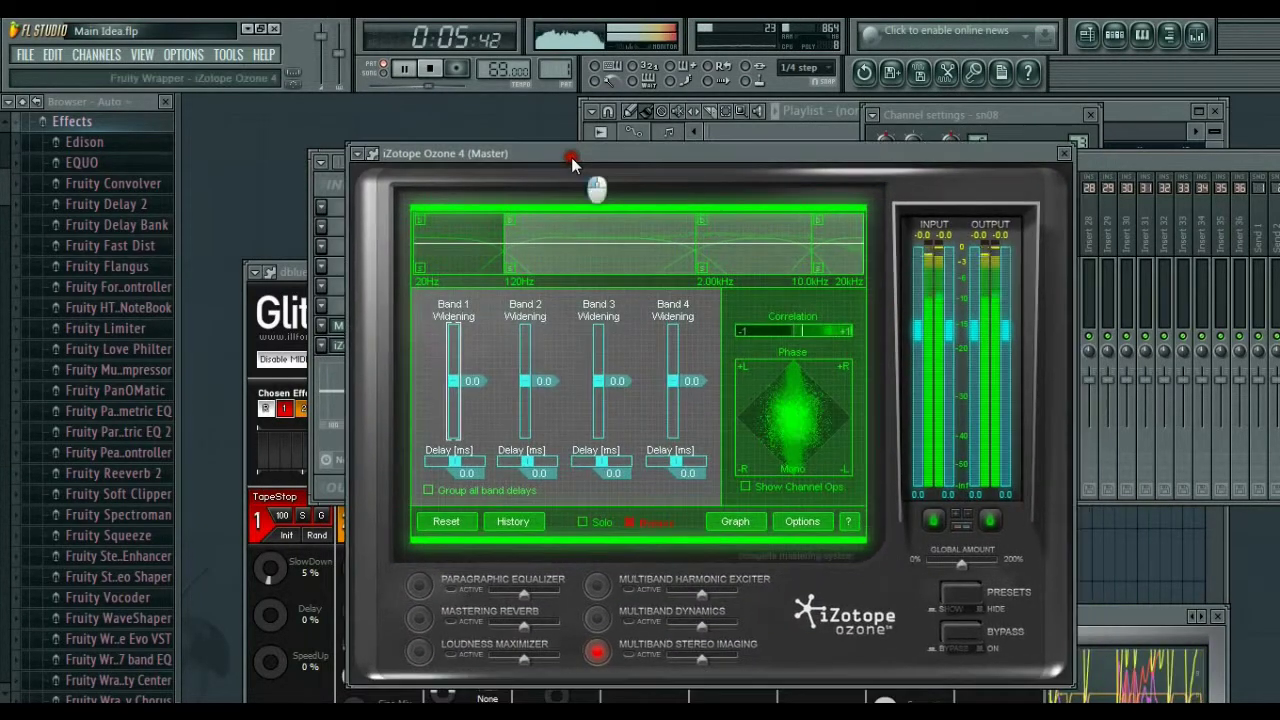
Step: Activate Ozone's Loudness Maximizer and set its character to about 1.2 and threshold to about -0.6 dB
left_click(449, 655)
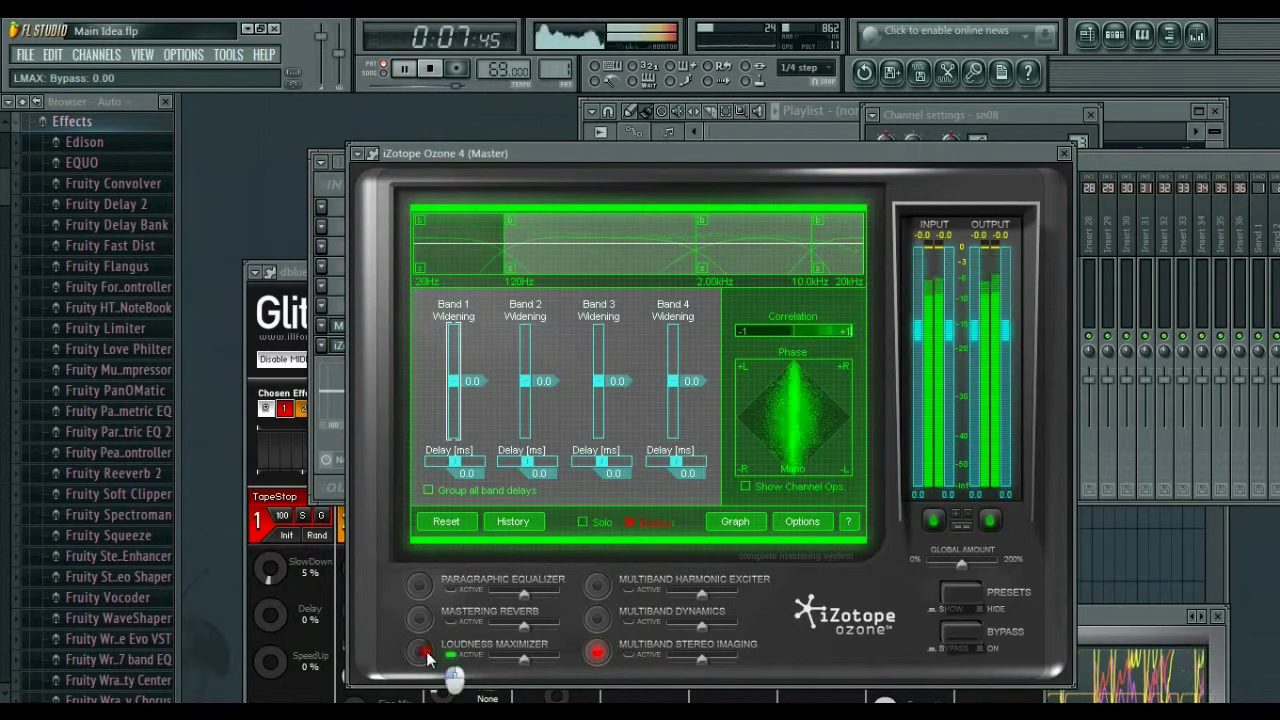
left_click(424, 651)
left_click_drag(465, 420, 473, 426)
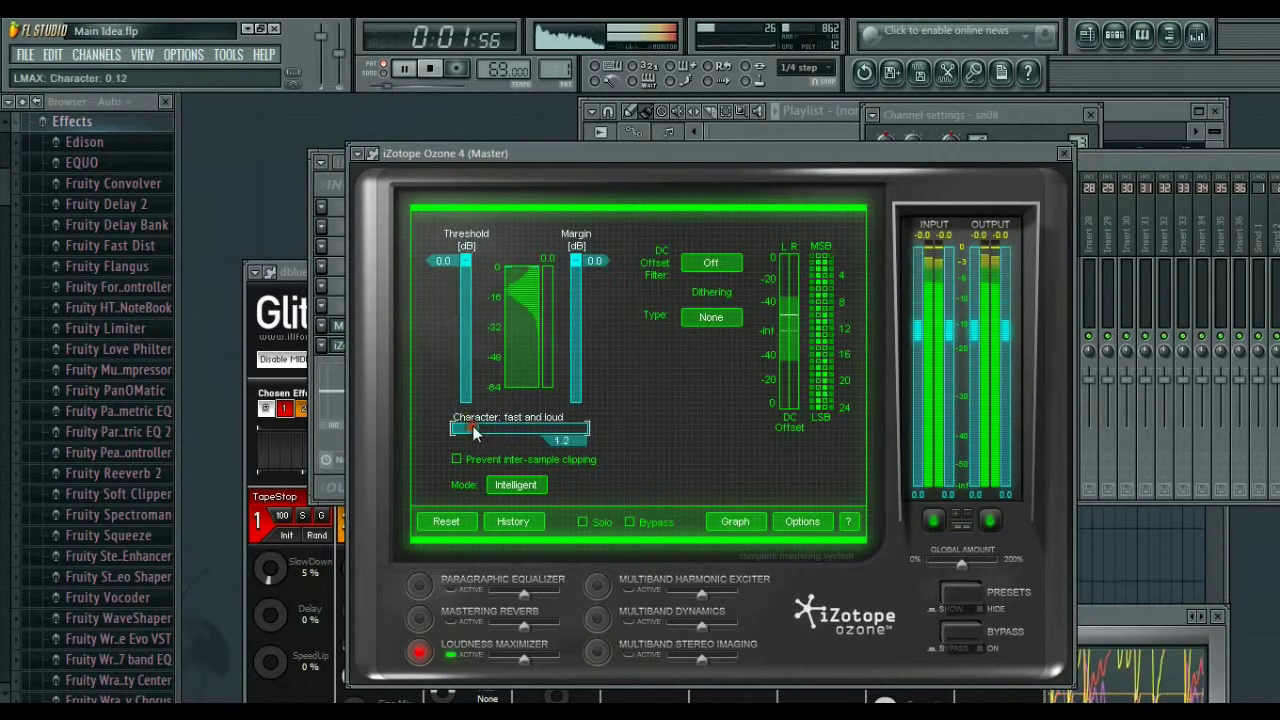
left_click_drag(465, 262, 473, 275)
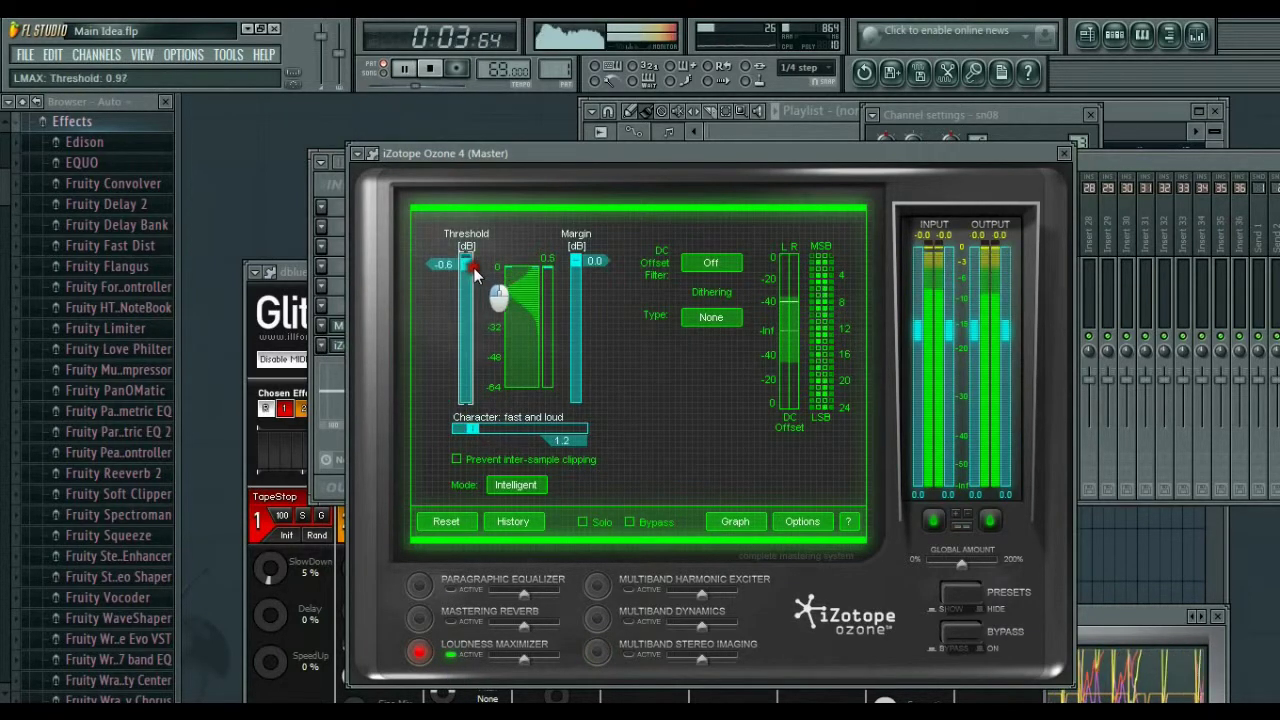
Step: Turn on the maximizer's DC offset filter, choose MBIT+ dithering and set the margin to -0.1 dB
left_click(580, 261)
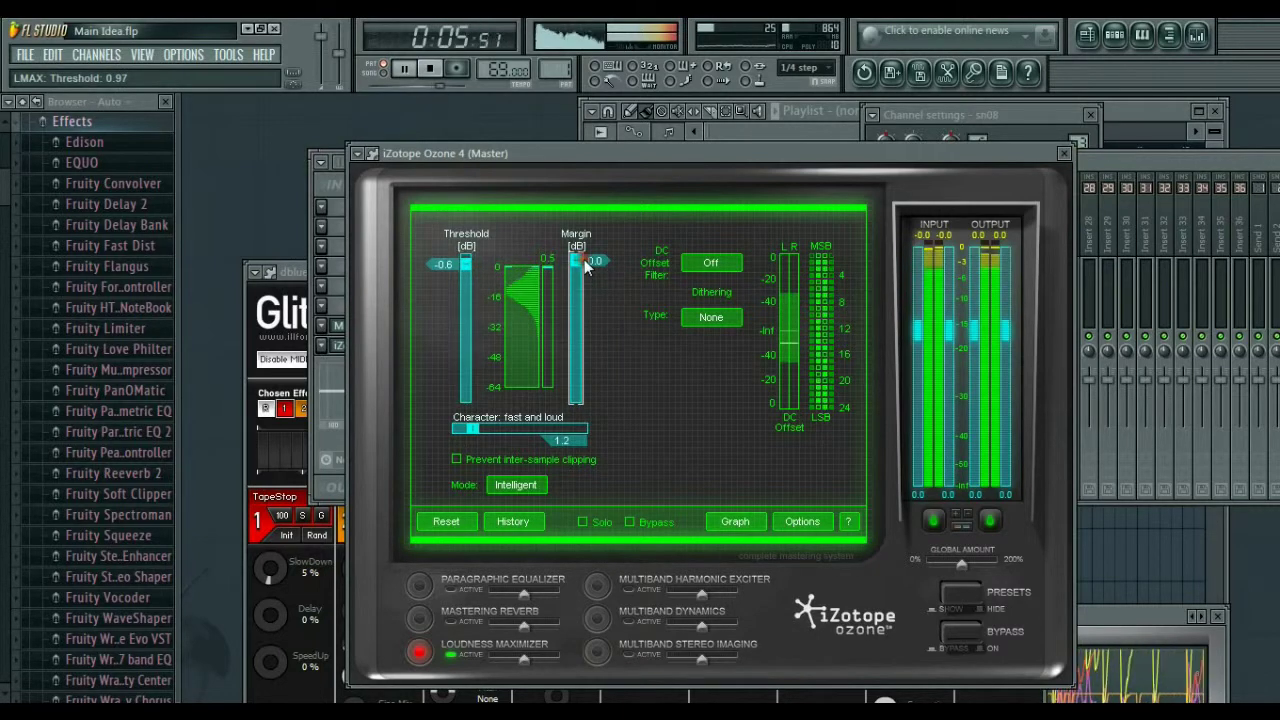
left_click(728, 264)
left_click(712, 317)
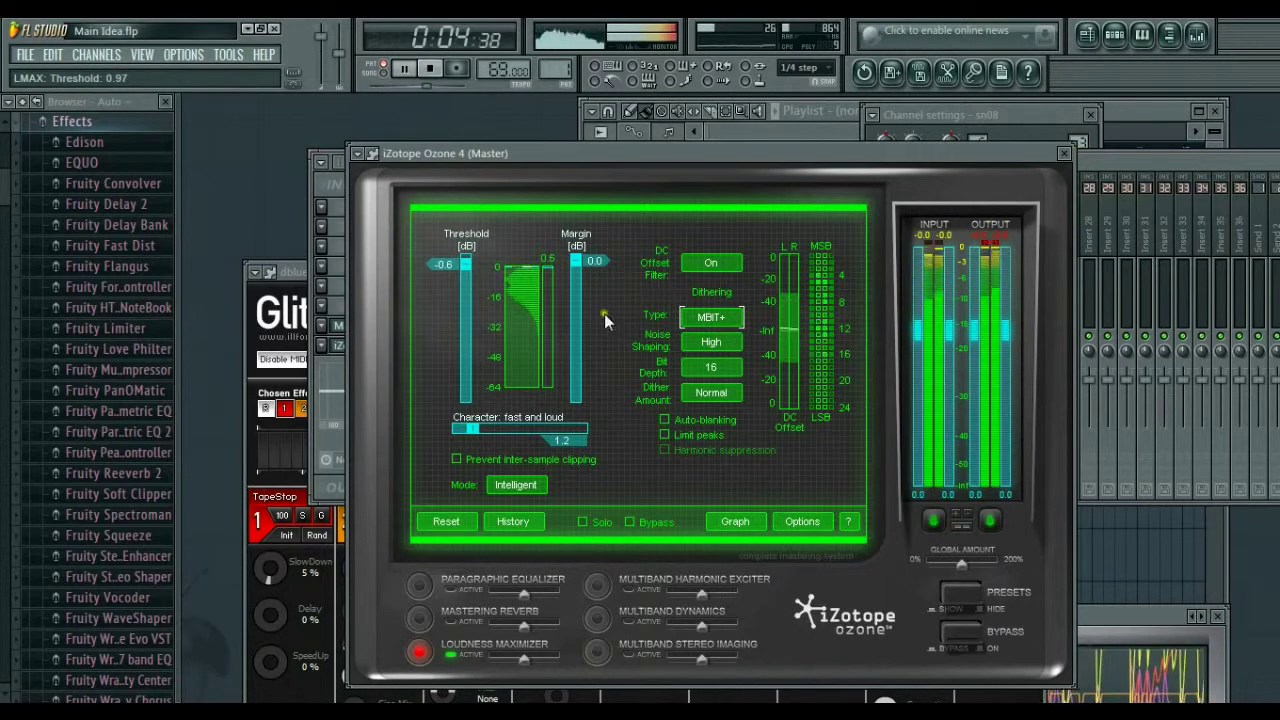
left_click_drag(583, 261, 583, 264)
left_click(986, 238)
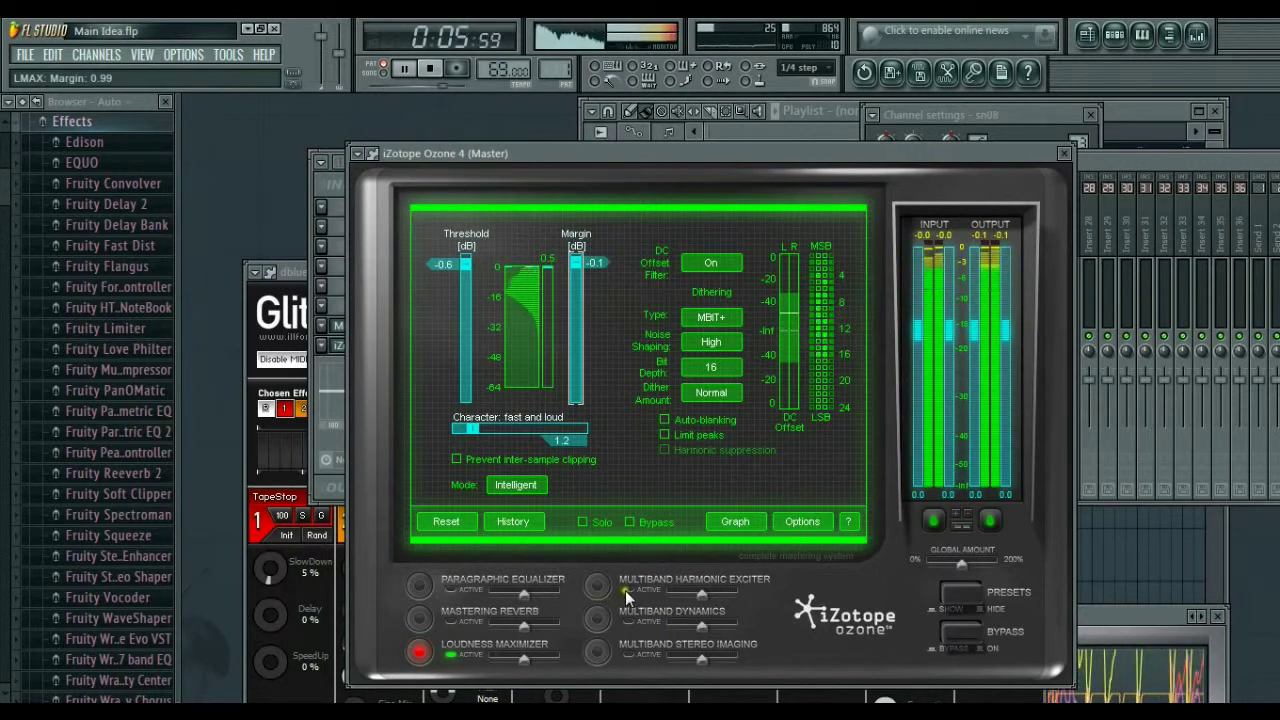
Step: Enable the Multiband Harmonic Exciter, set Band 3's amount to about 3.2 and its crossovers to about 1.15 kHz and 4.31 kHz
left_click(597, 587)
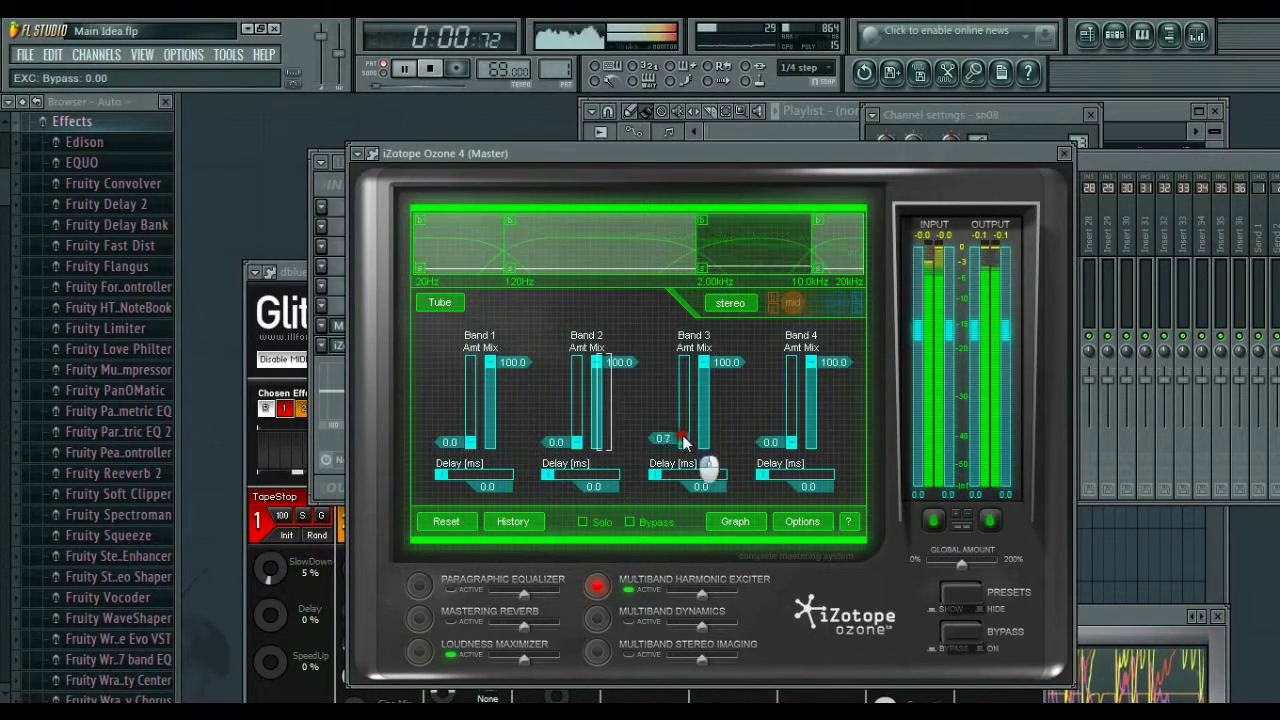
left_click_drag(700, 455, 688, 425)
left_click_drag(698, 258, 661, 256)
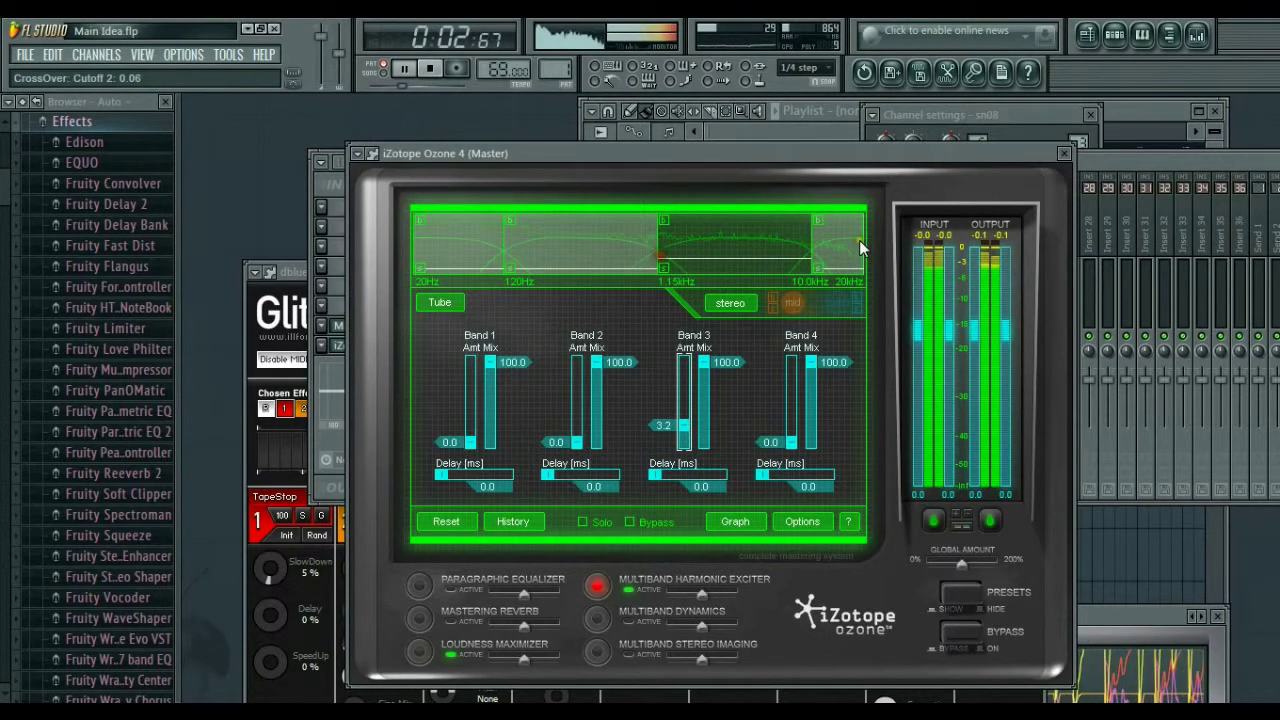
left_click_drag(808, 235, 751, 240)
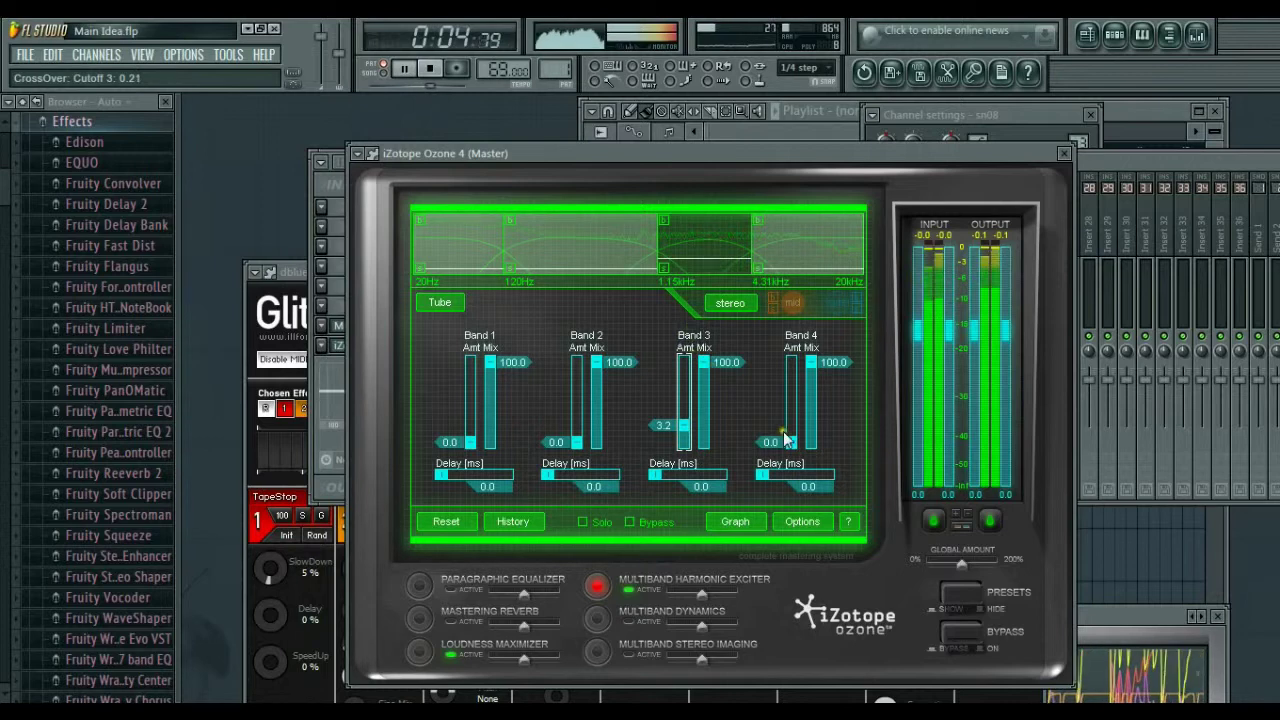
Step: Set the exciter's Band 4 amount to about 3.7 and the Band 3 and 4 mixes to about 36.5 and 32.9, then close Ozone
left_click_drag(785, 441, 790, 428)
left_click_drag(711, 375, 709, 406)
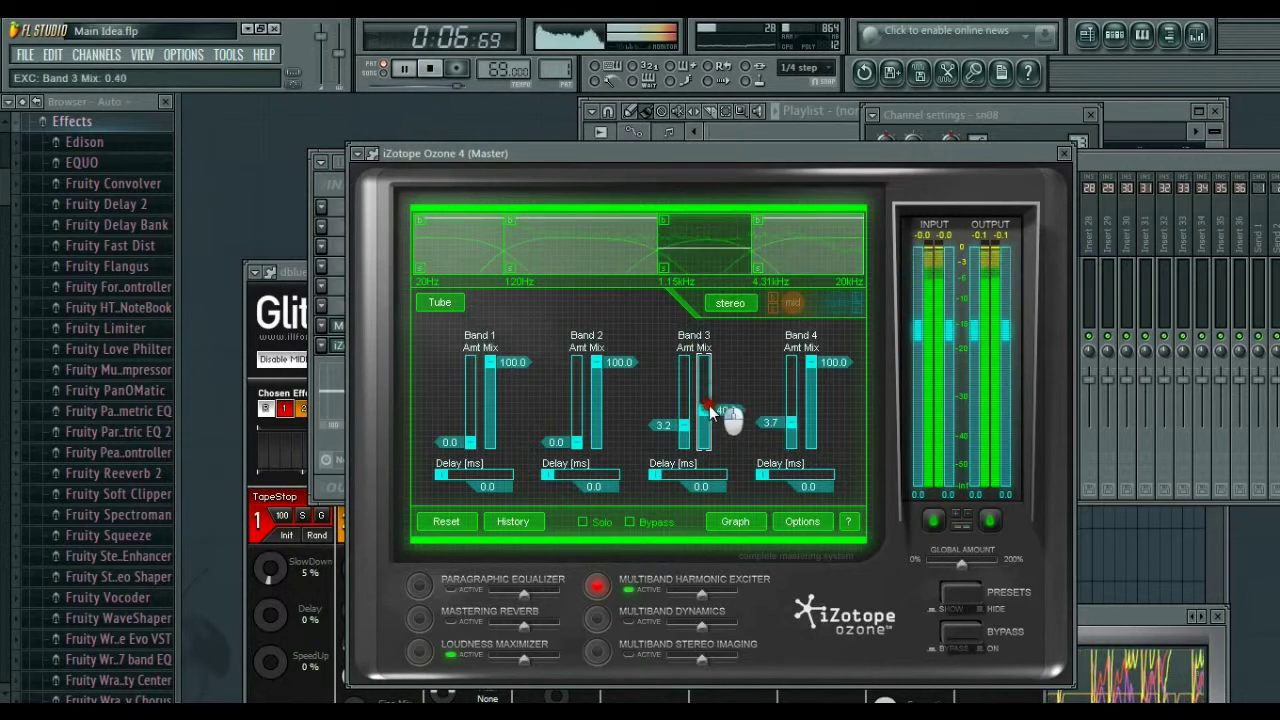
left_click_drag(814, 365, 792, 423)
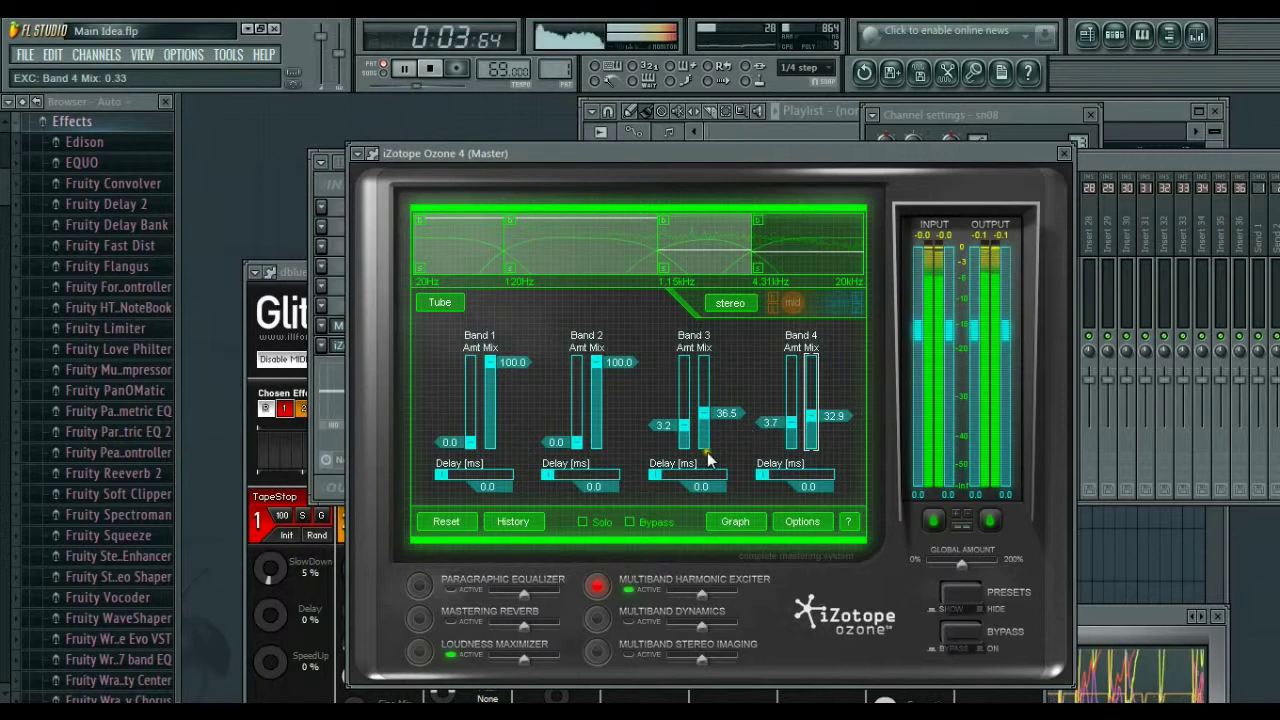
left_click(1063, 154)
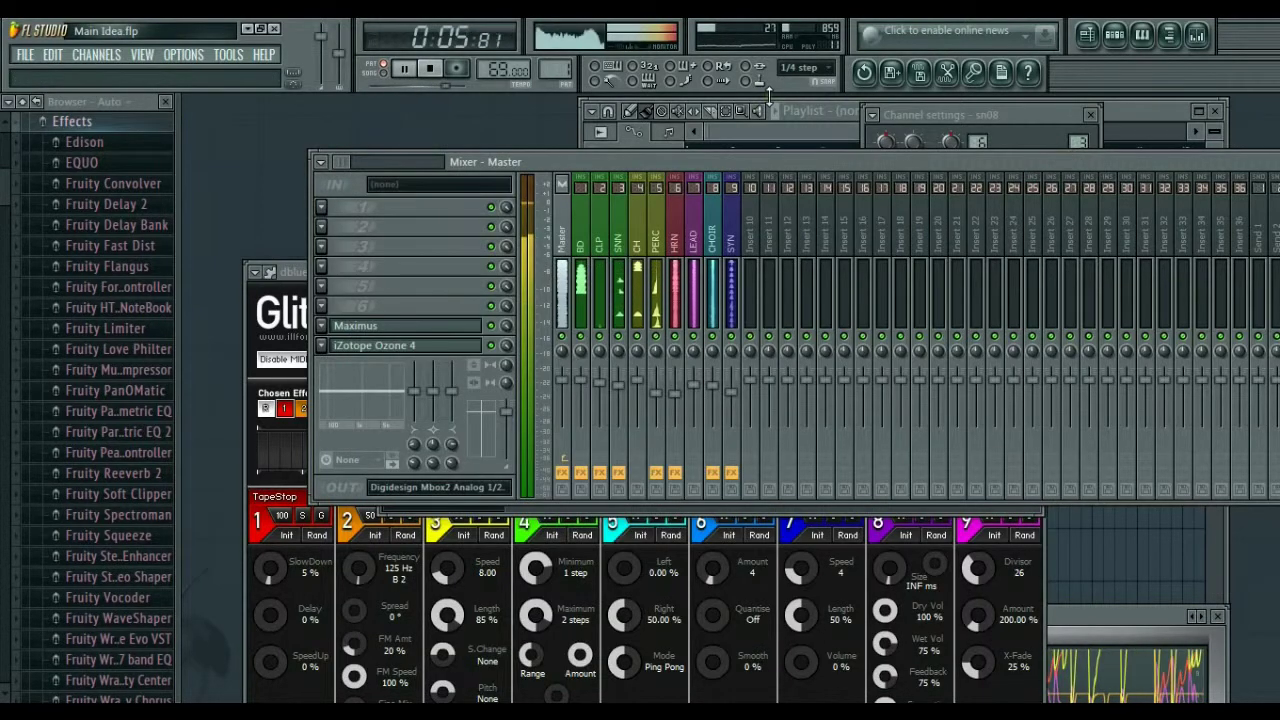
Step: Load Redline Reverb into effect slot 3 of the SYN track
left_click(700, 247)
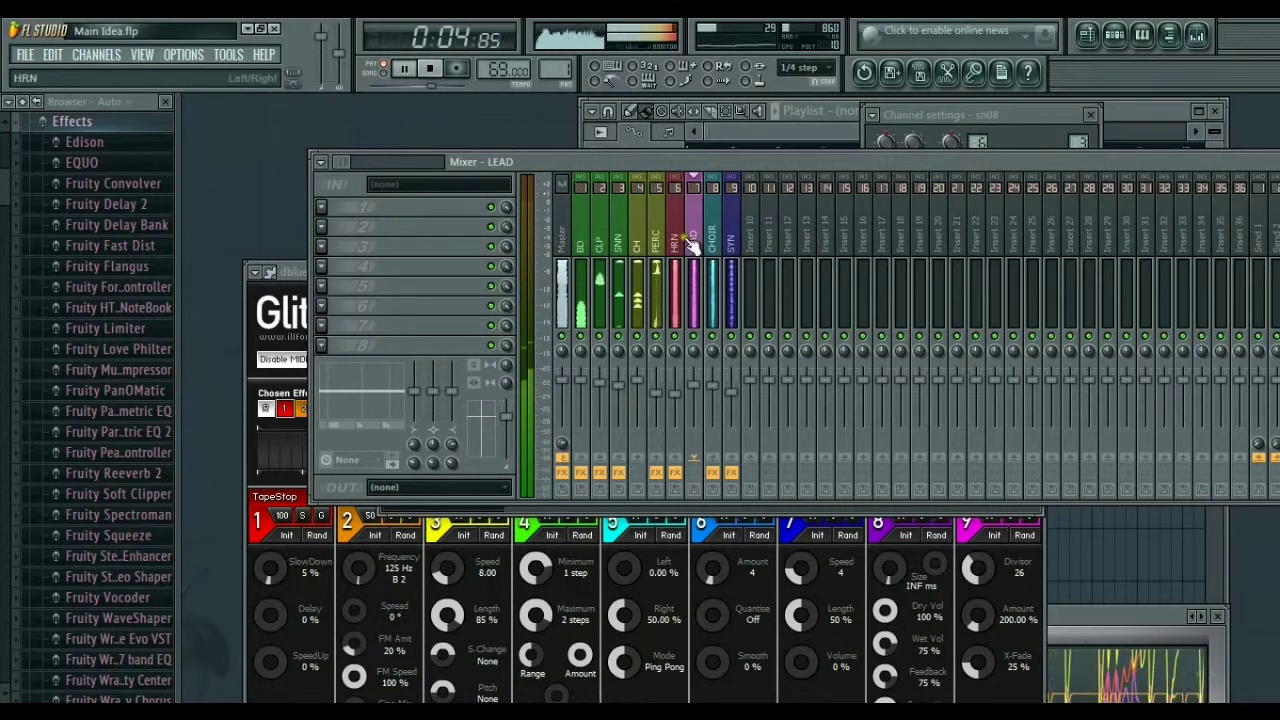
left_click(730, 250)
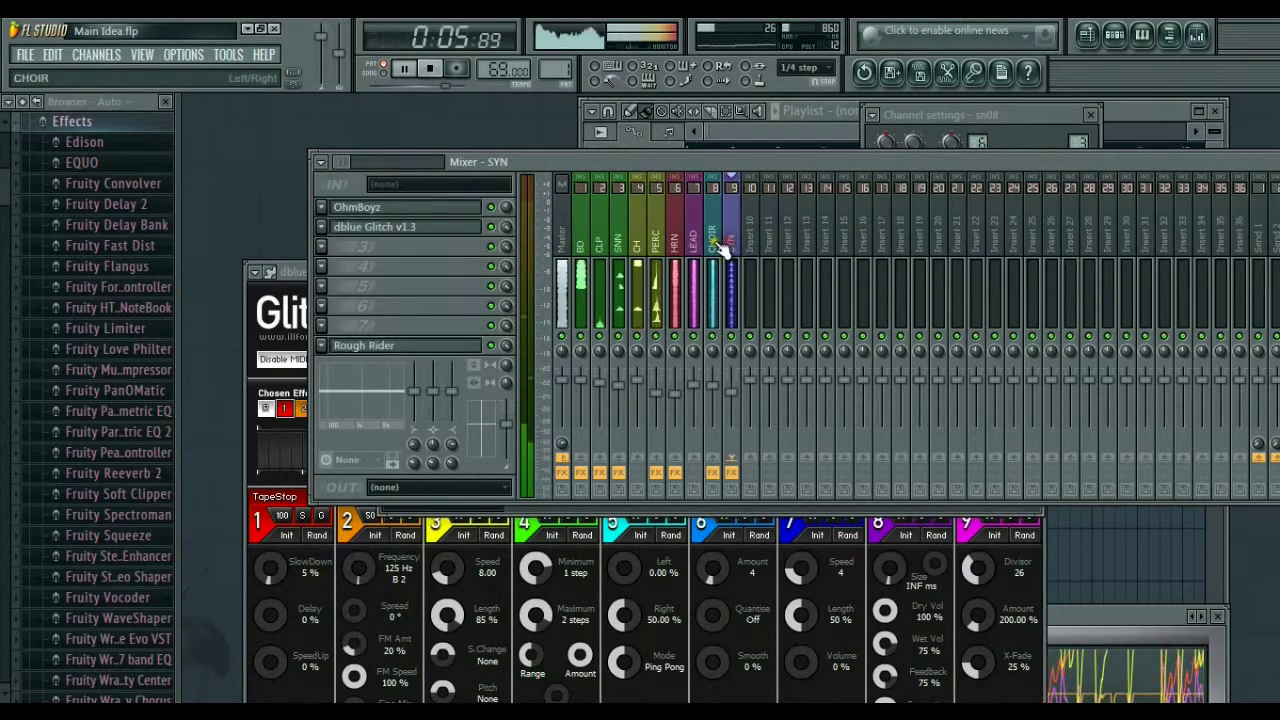
left_click(322, 248)
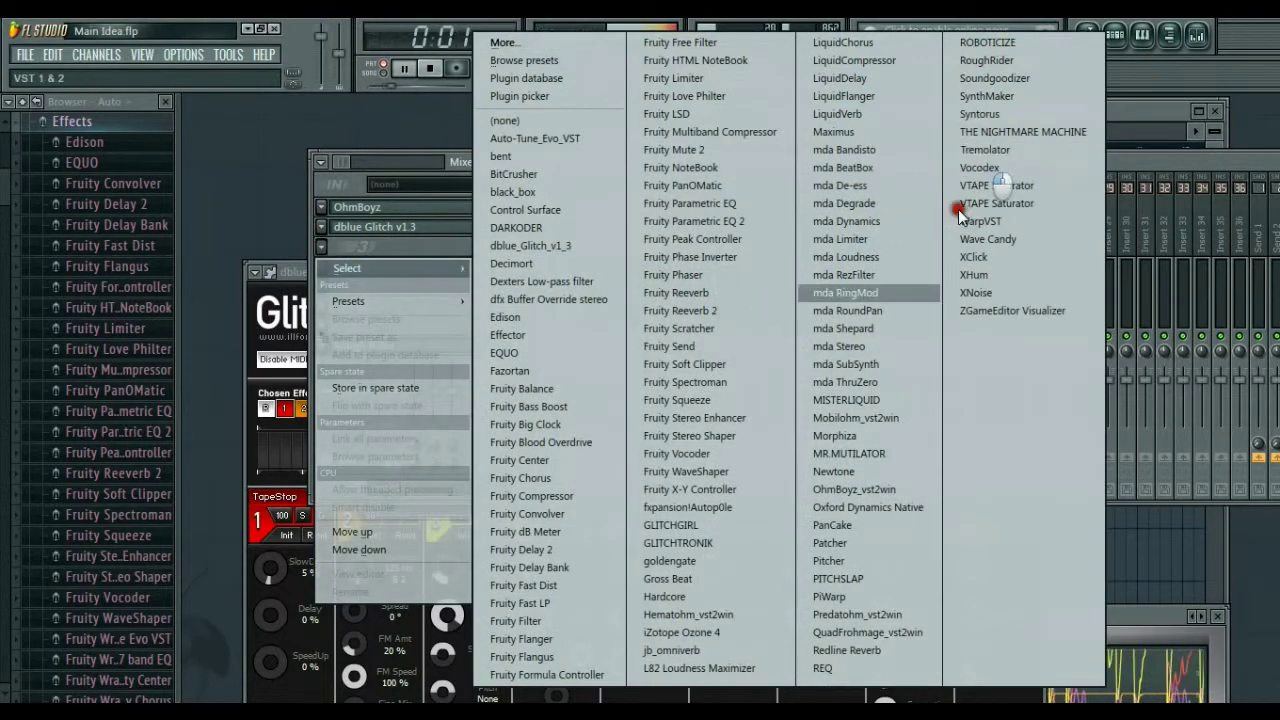
left_click(873, 650)
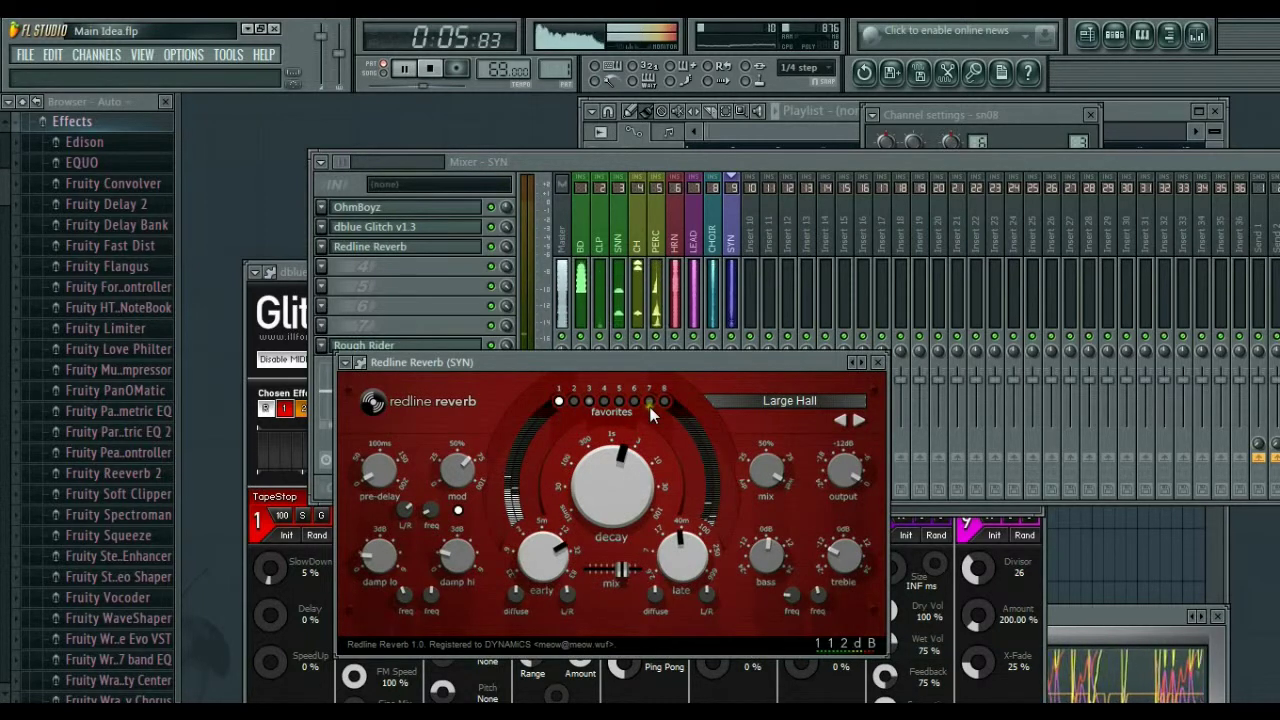
Step: Choose the reverb's Hall Of Mirrors favorite, with wet/dry mix at about 16 % and shelving treble at about -6.4 dB
left_click(649, 402)
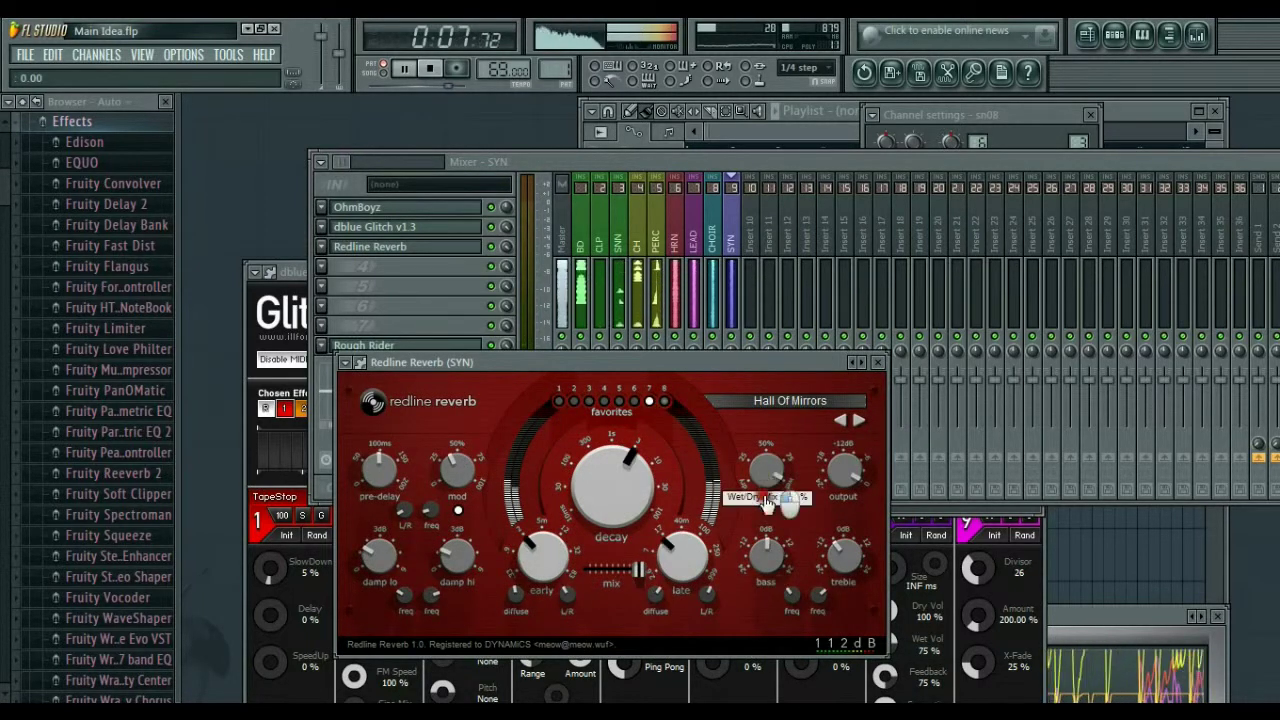
left_click_drag(750, 437, 755, 543)
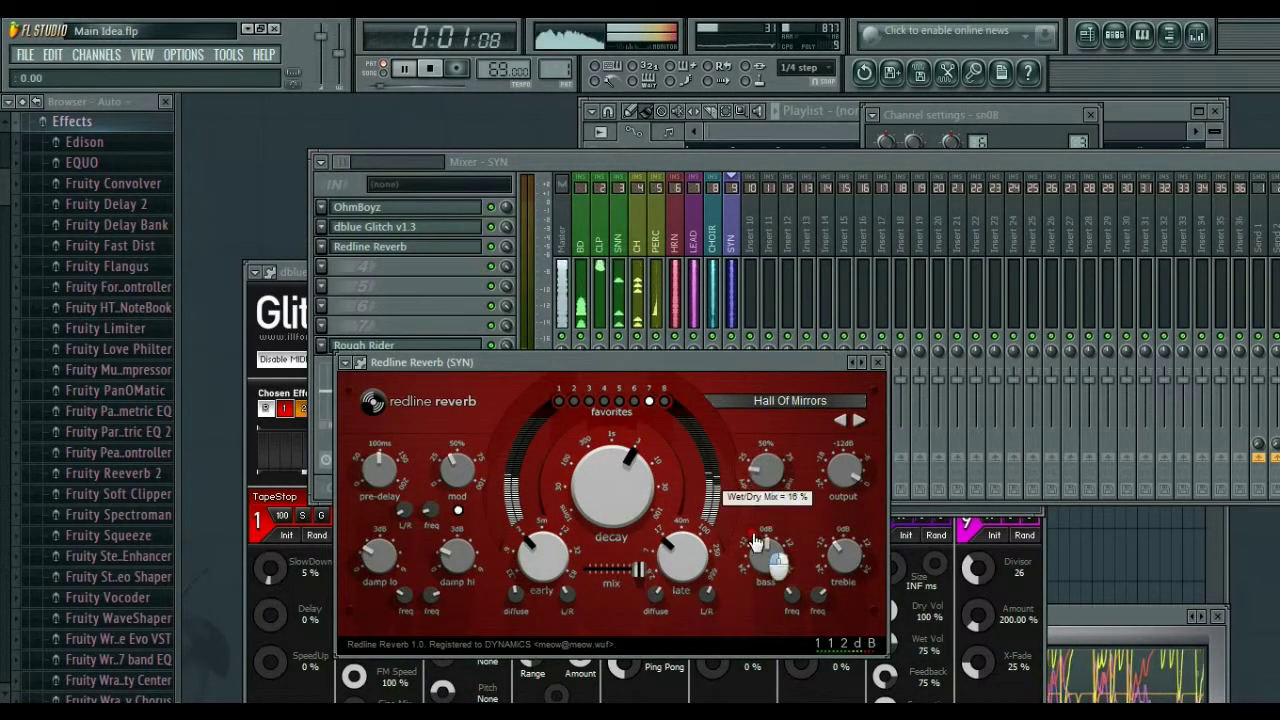
left_click_drag(841, 552, 835, 555)
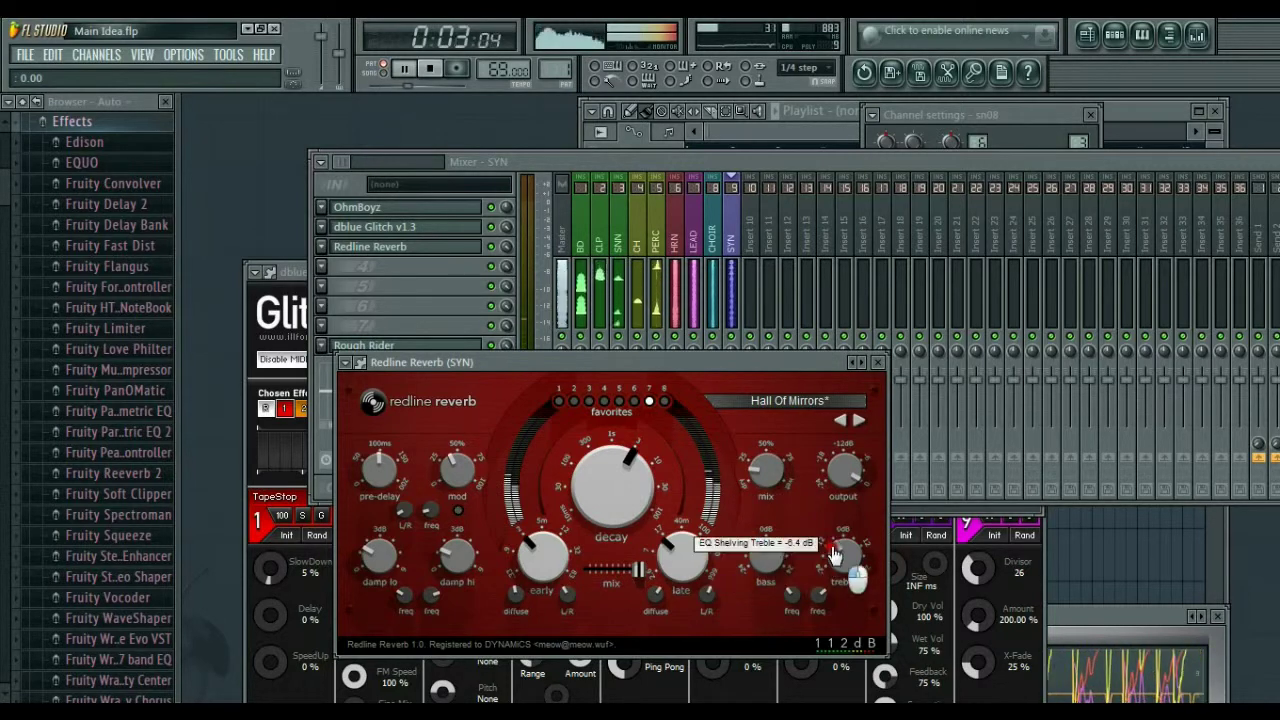
left_click(803, 160)
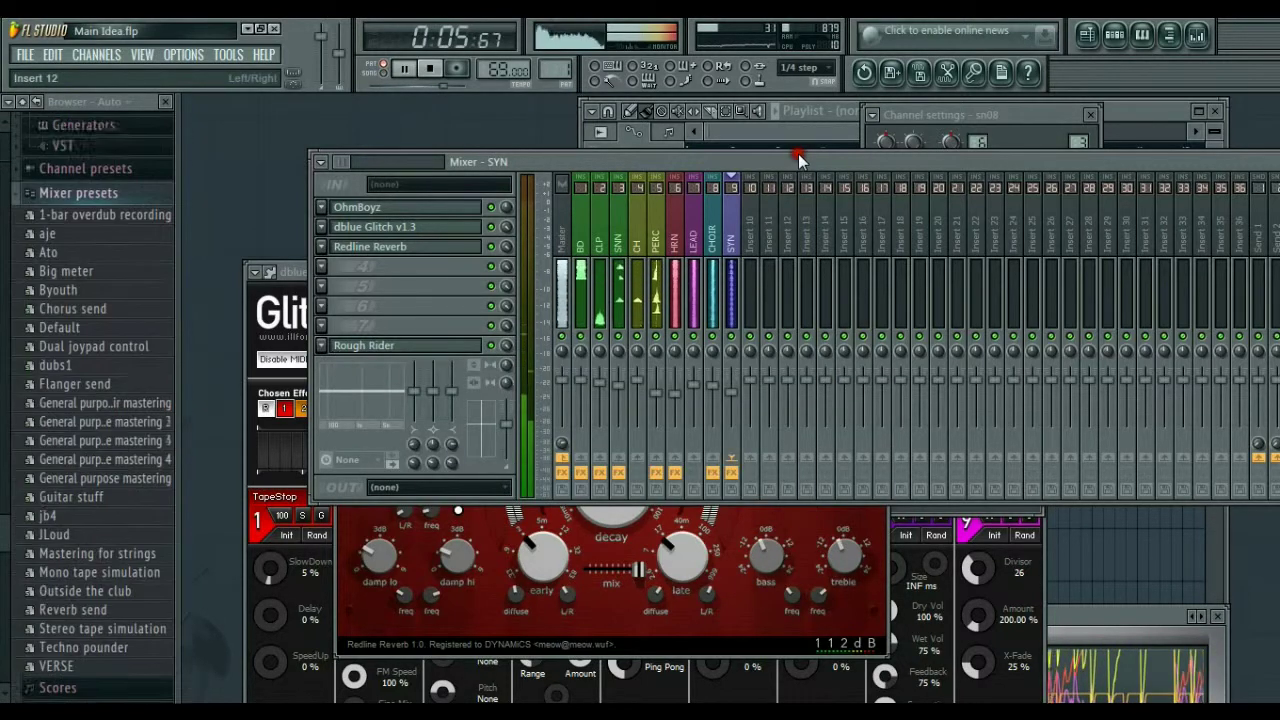
Step: Load Gross Beat into effect slot 1 of the LEAD track with the Complex 3 time preset and close its window
left_click(695, 250)
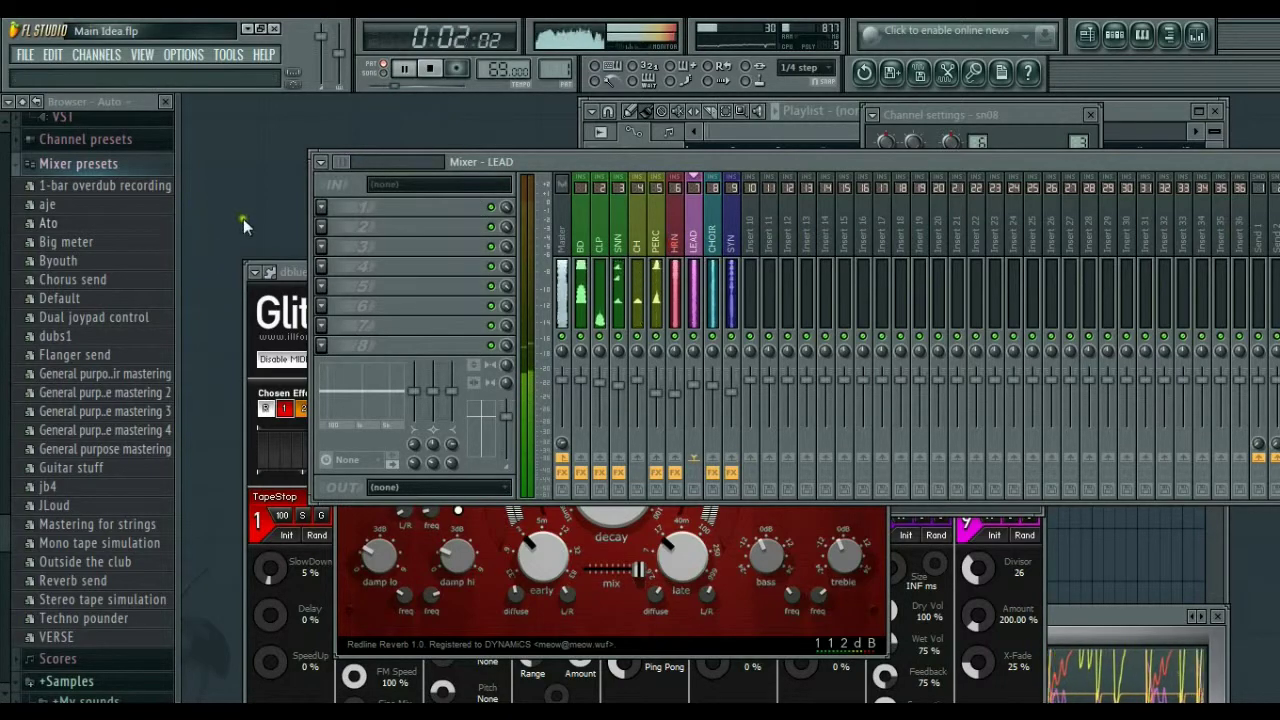
left_click(324, 216)
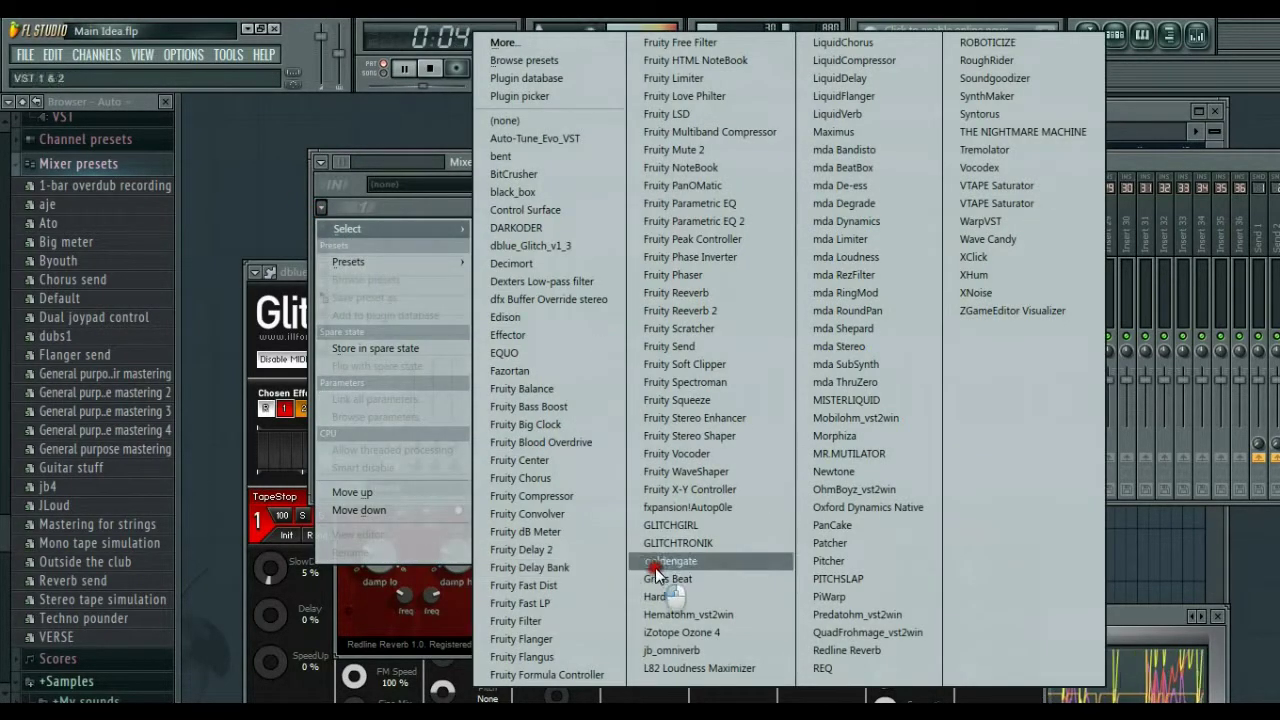
left_click(657, 578)
left_click(366, 391)
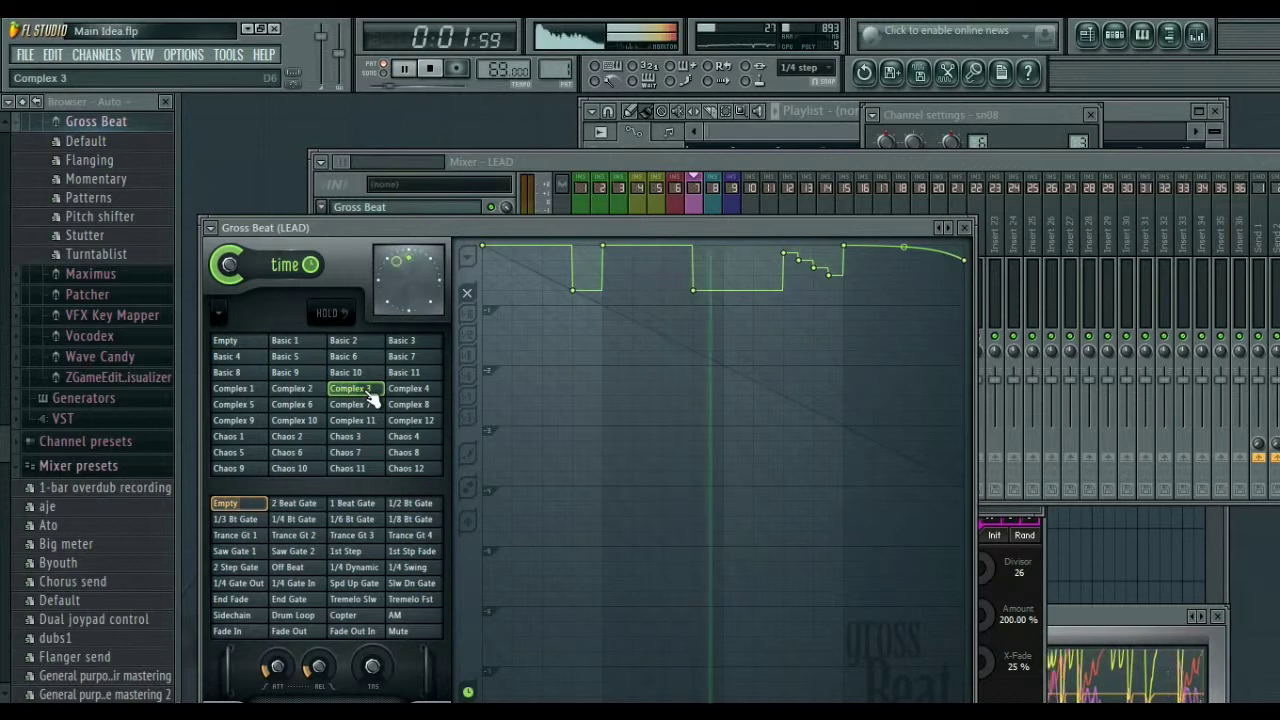
left_click(964, 228)
Step: Load Rough Rider into effect slot 2 of the LEAD track, adjust its ratio, attack, release and sensitivity (about -41 dB), and close it
left_click(322, 228)
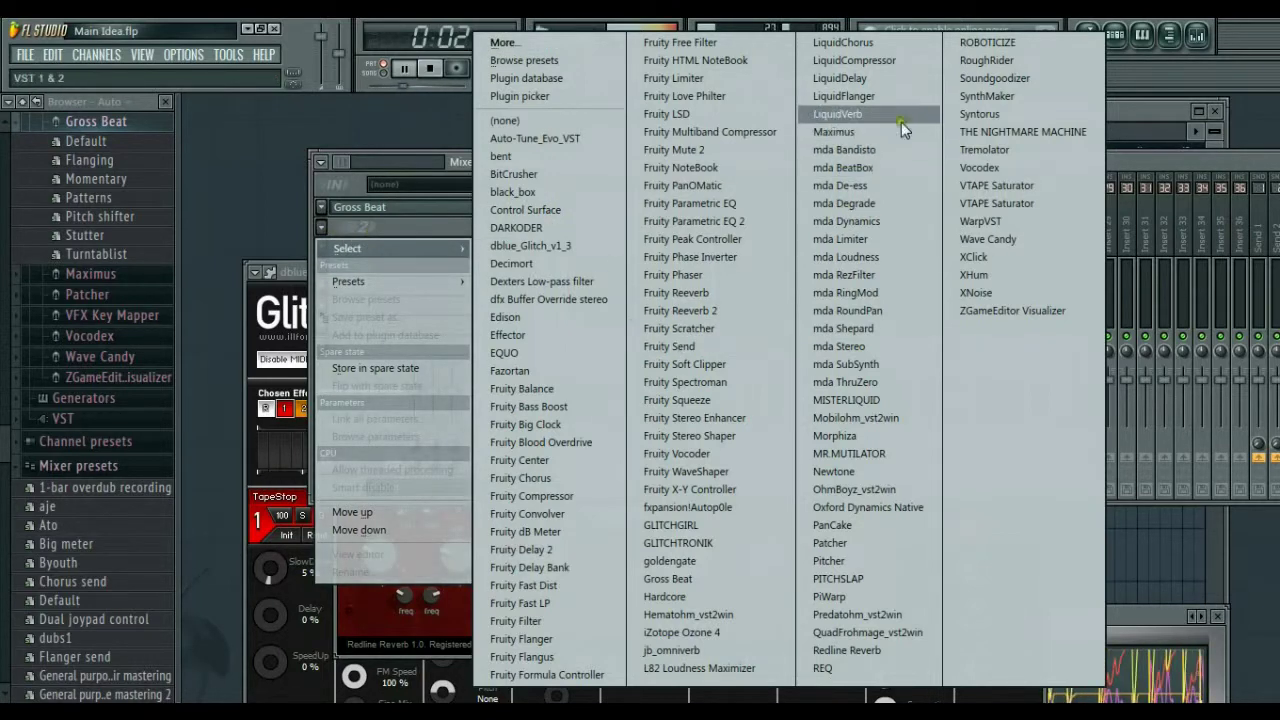
left_click(958, 66)
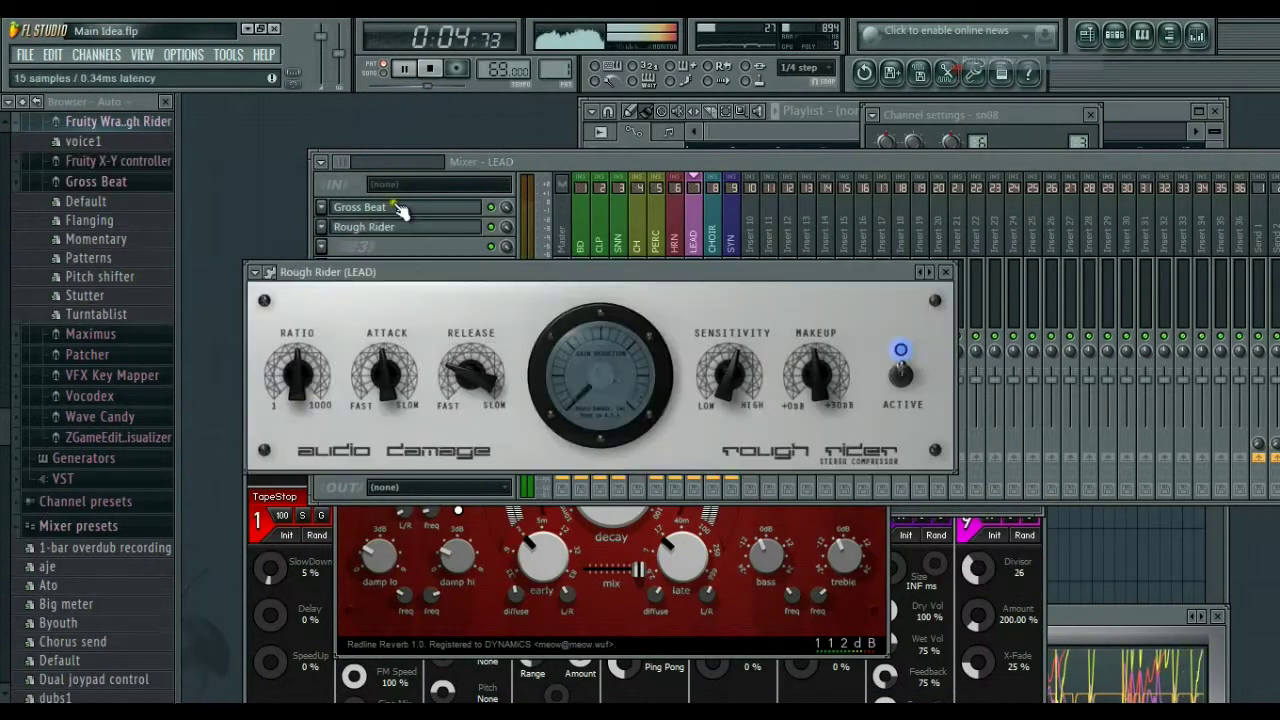
left_click_drag(313, 400, 313, 422)
left_click_drag(373, 380, 367, 415)
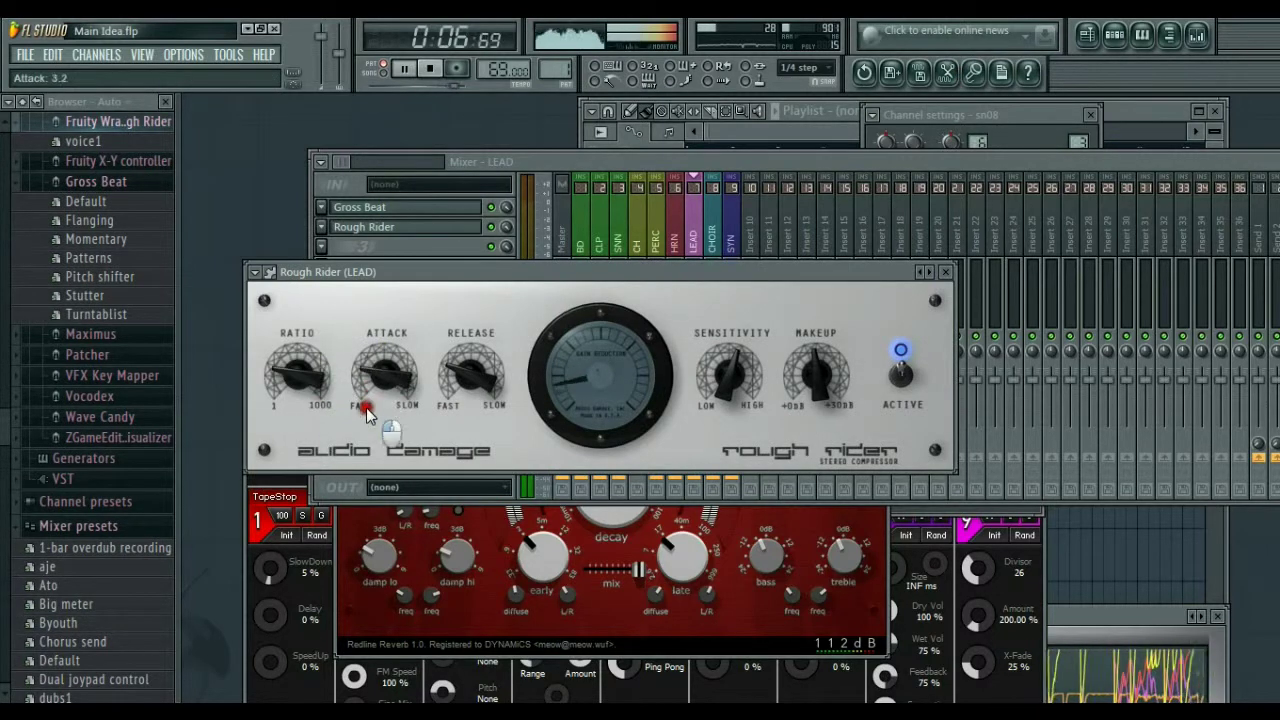
left_click_drag(465, 376, 470, 390)
left_click_drag(818, 380, 820, 340)
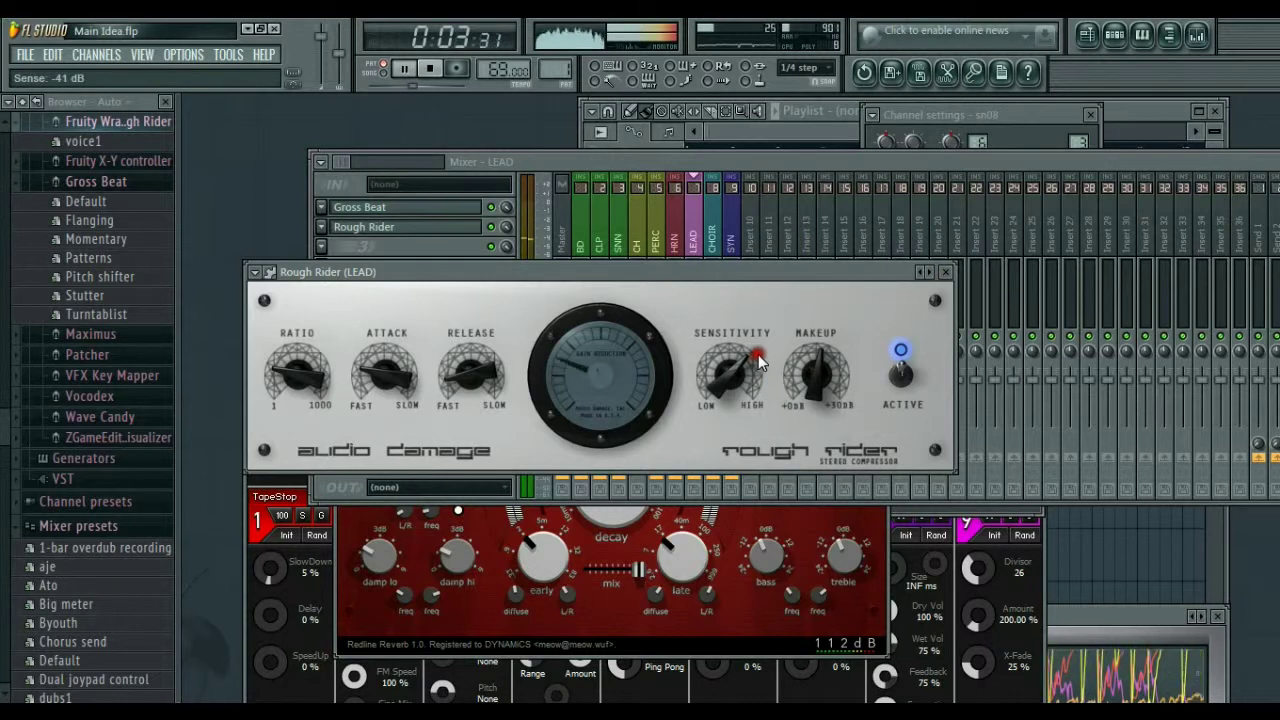
left_click(946, 272)
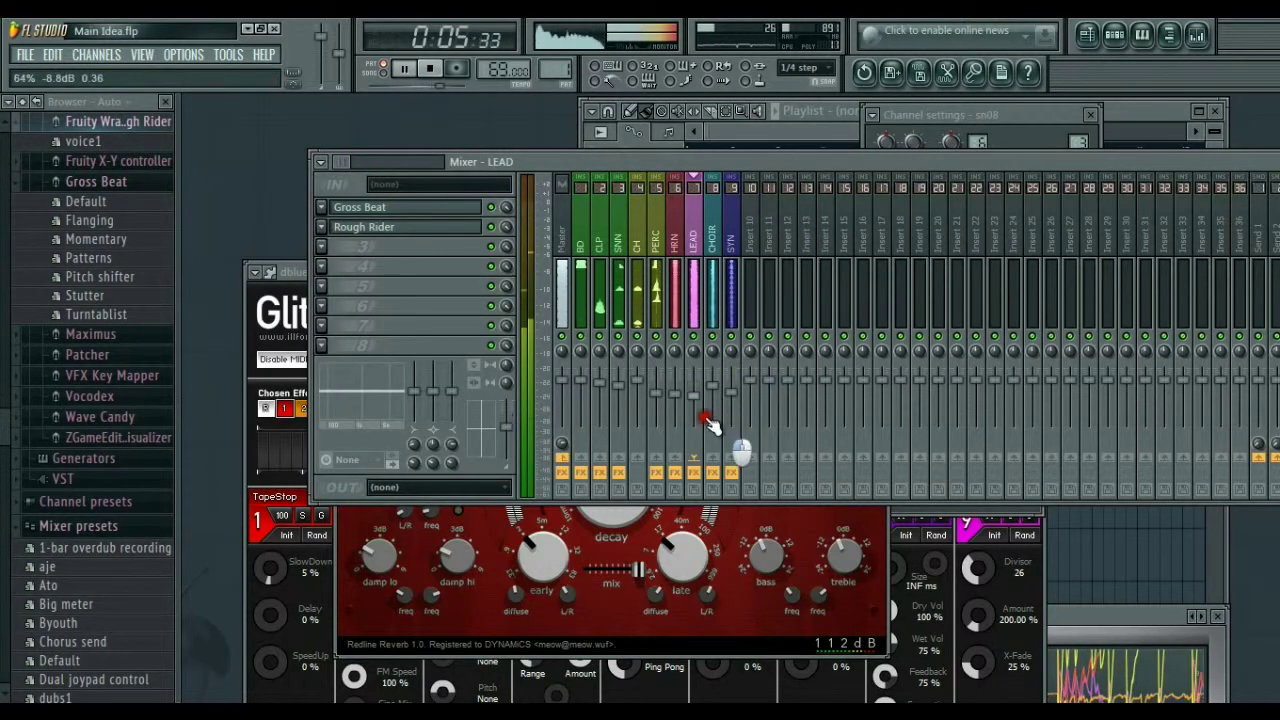
Step: Set the LEAD track's volume to about 66 % (-8.3 dB) and pan the SYN track about 27 % right
left_click_drag(705, 437, 705, 403)
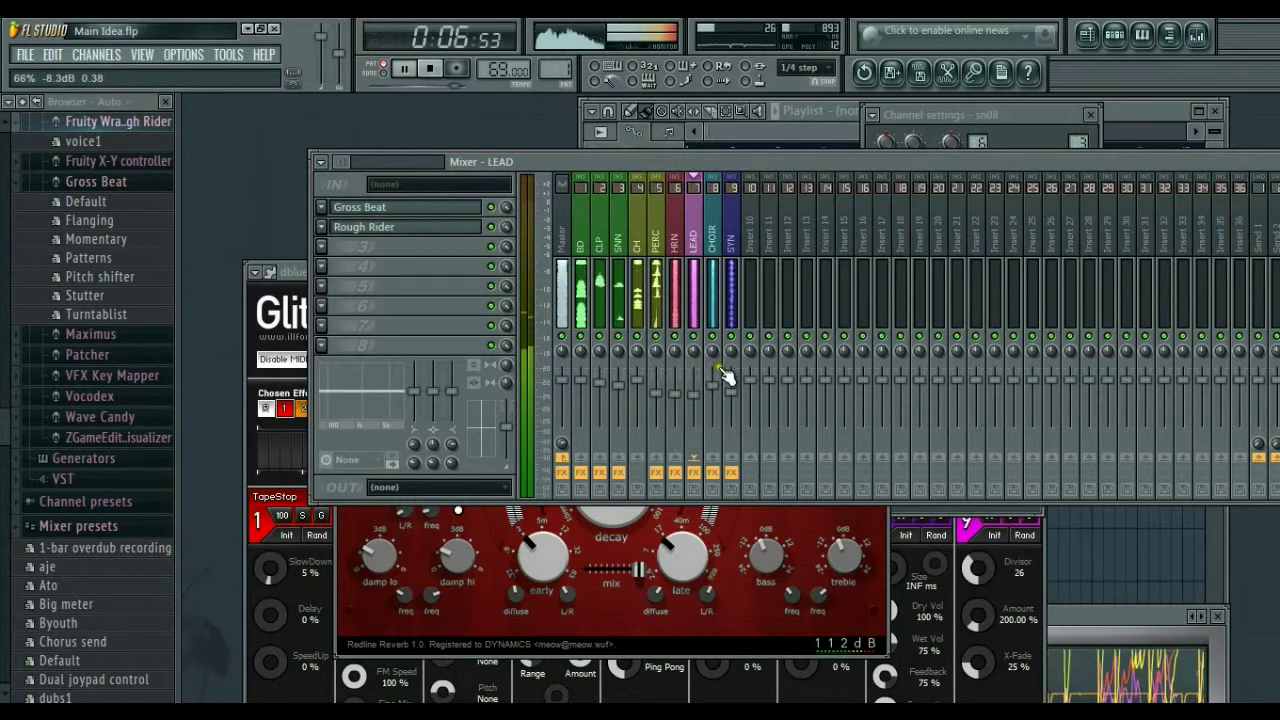
left_click(721, 378)
left_click_drag(730, 357, 731, 335)
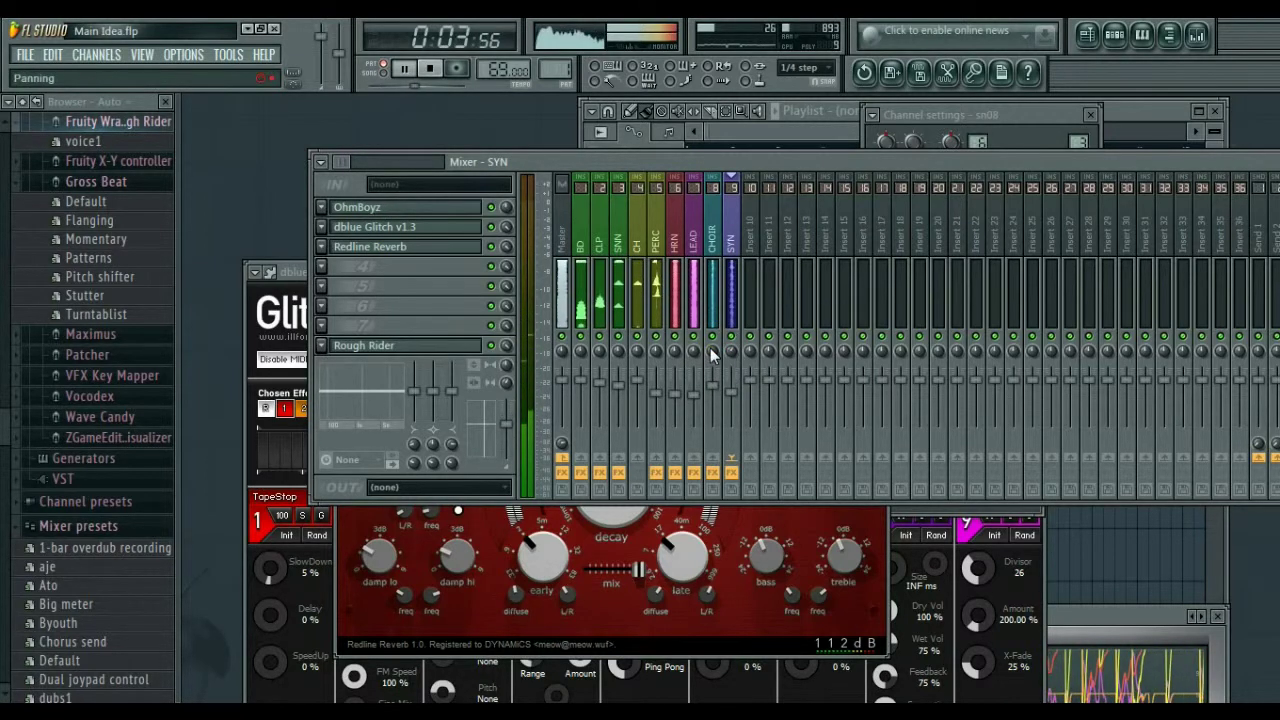
left_click(731, 395)
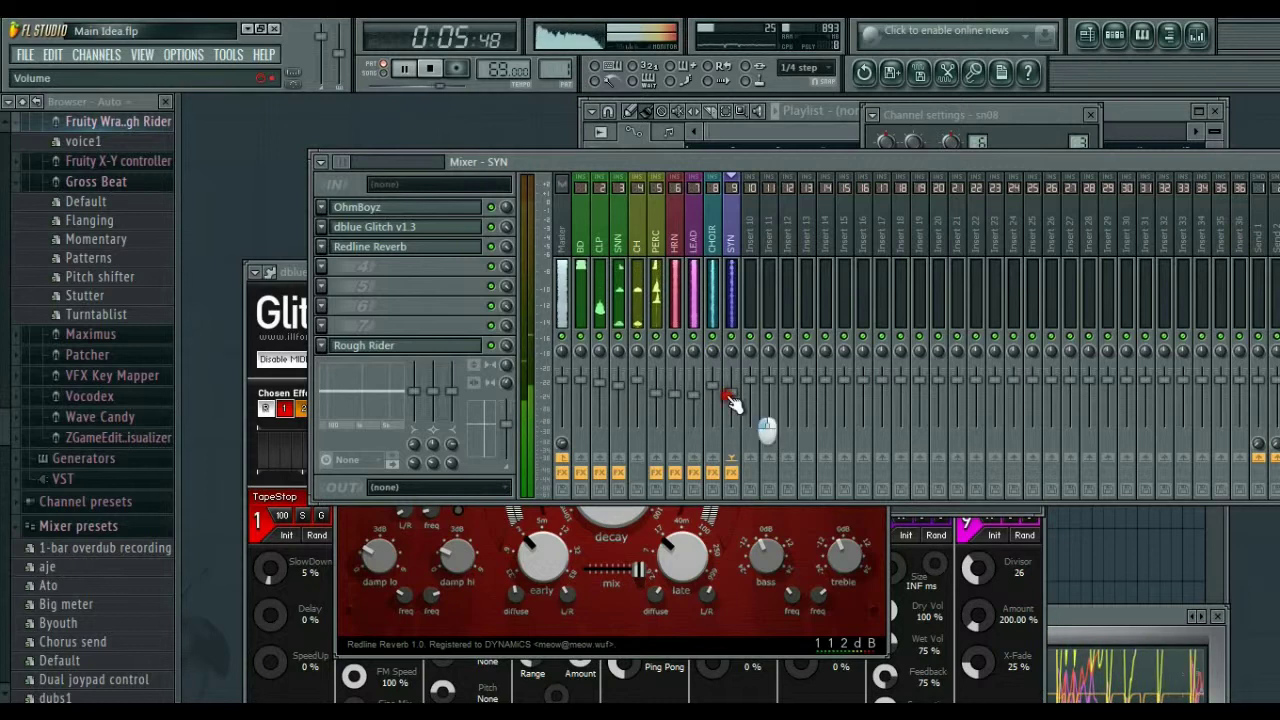
left_click(713, 351)
left_click(729, 351)
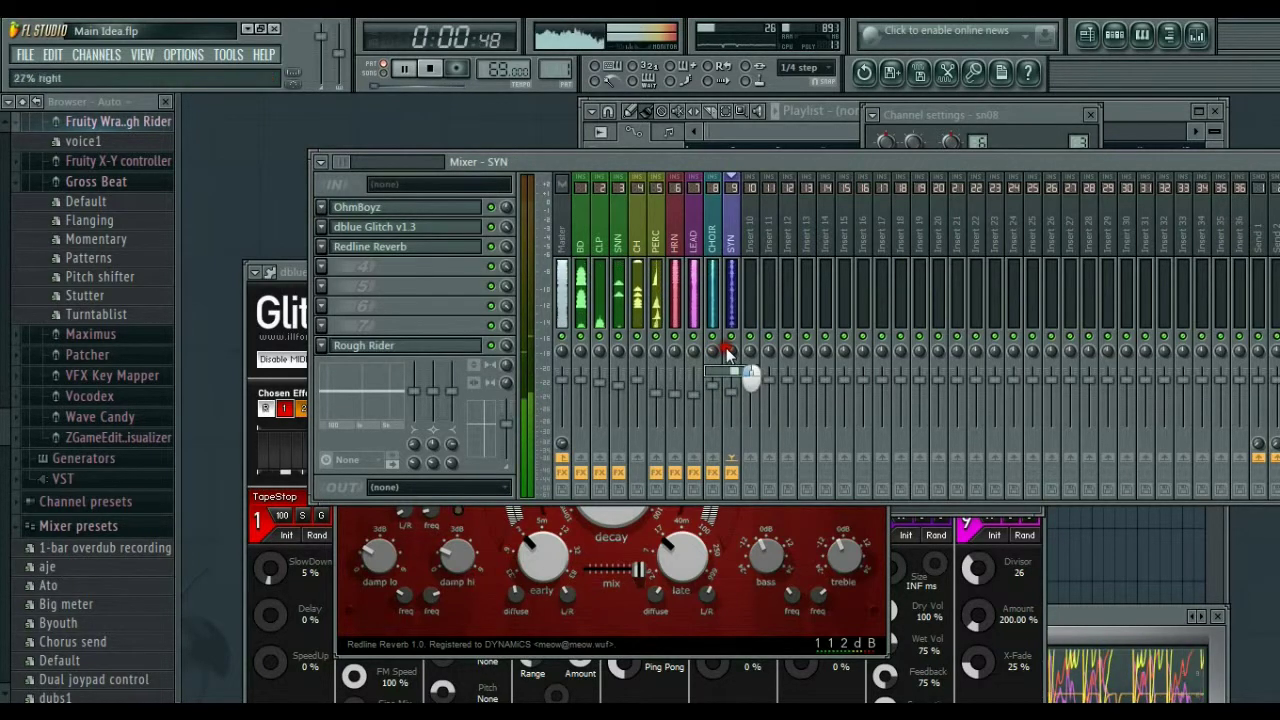
left_click(716, 260)
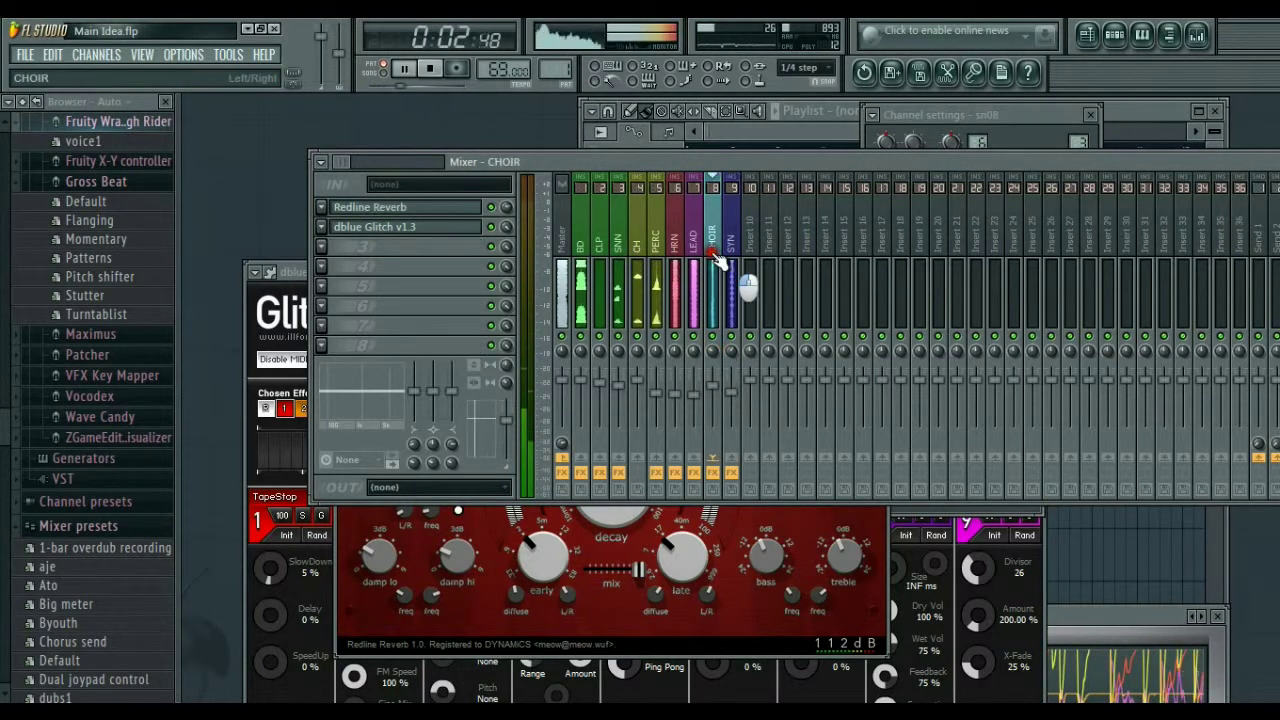
left_click(734, 258)
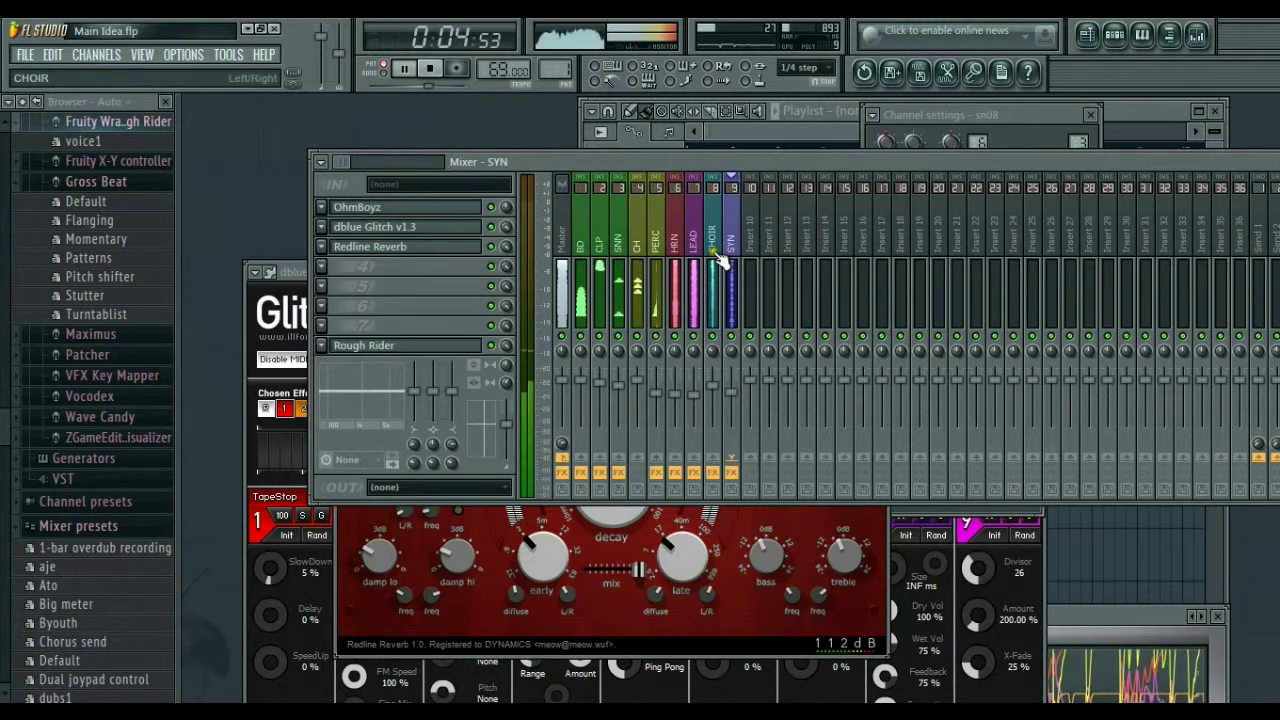
Step: Rename the Master track BEAT with a recently used pinkish-red color and save the project
right_click(566, 248)
left_click(623, 314)
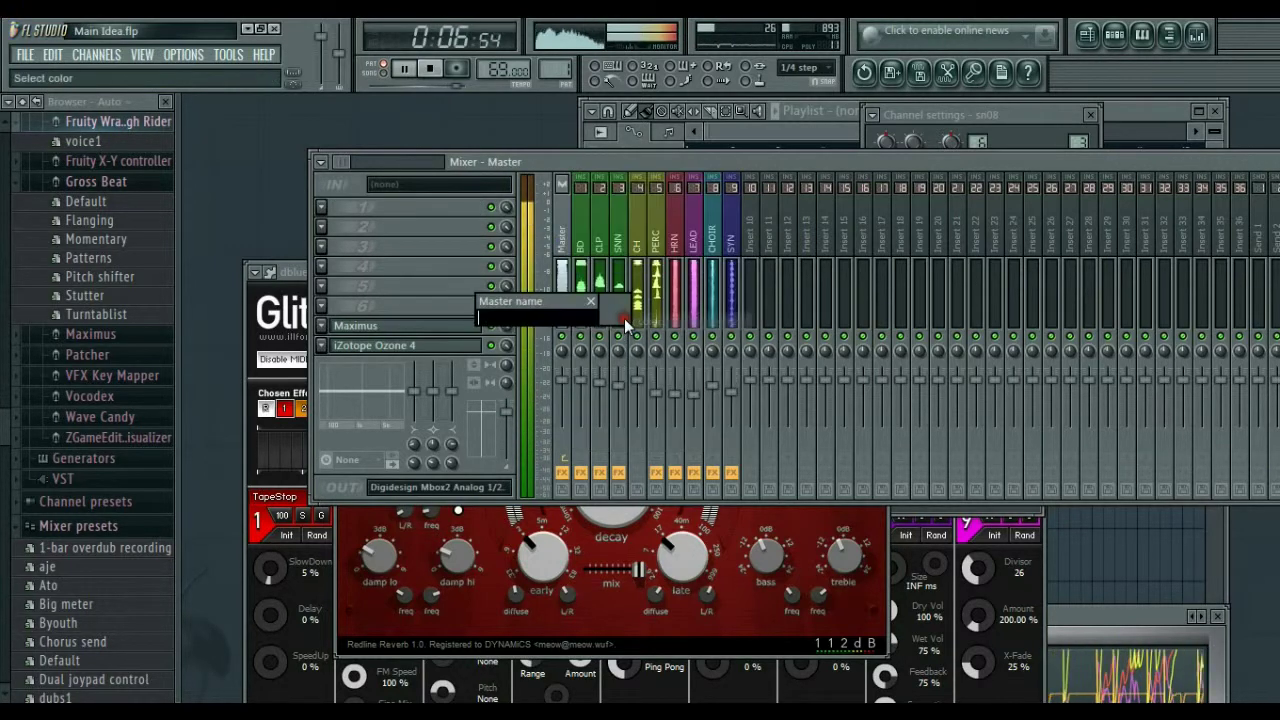
left_click(611, 318)
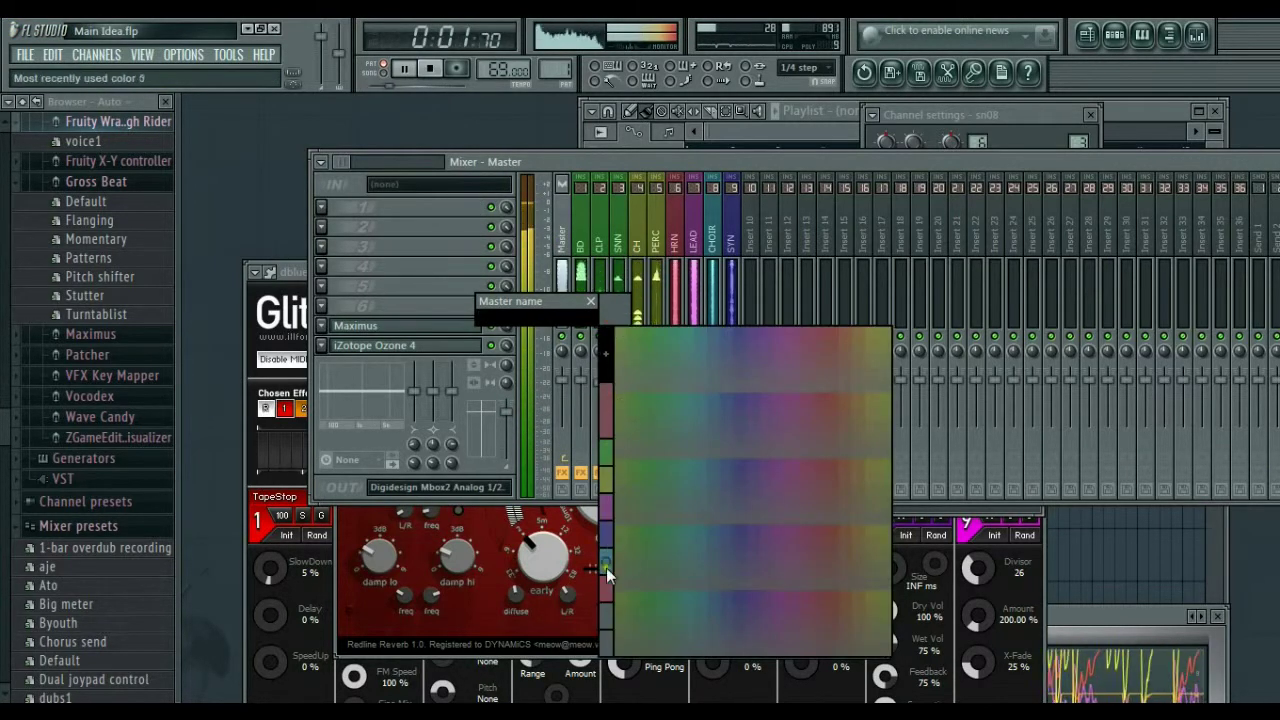
left_click(606, 593)
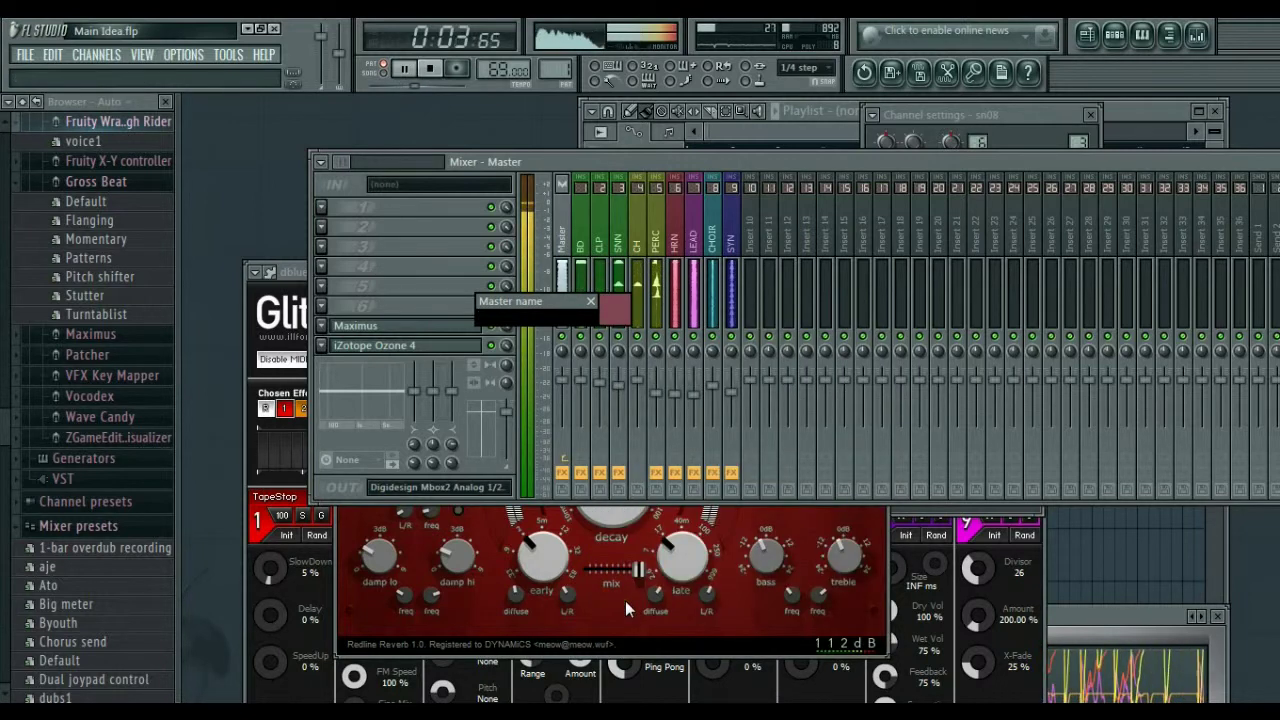
key("Return")
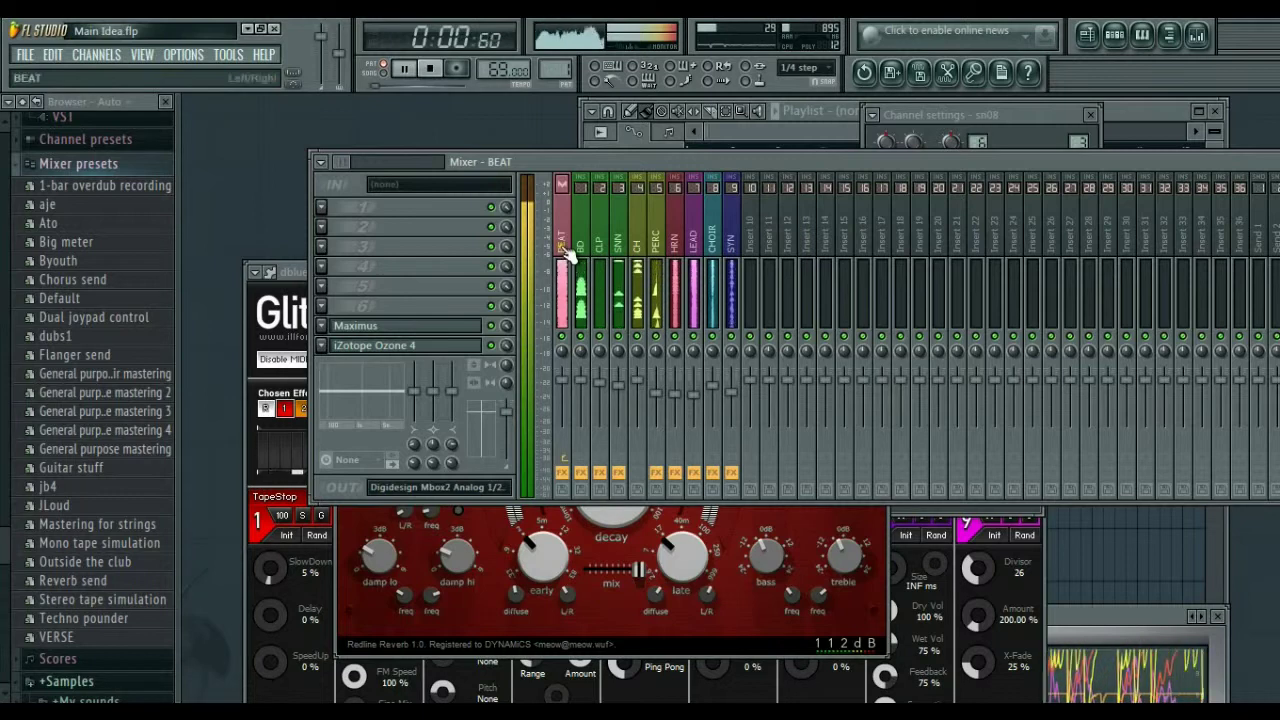
left_click(24, 54)
left_click(24, 54)
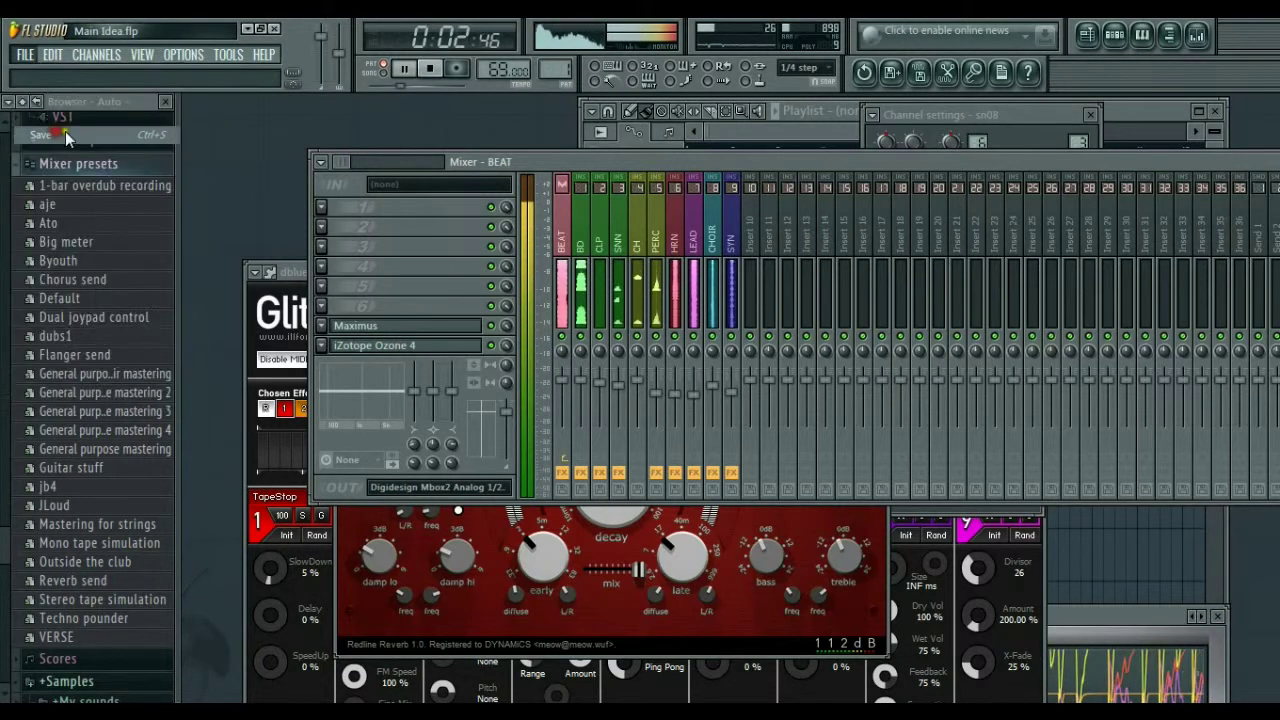
Step: Set the global grid snap to Line, narrow the mixer to insert tracks 1 to 29, and close it
left_click(805, 67)
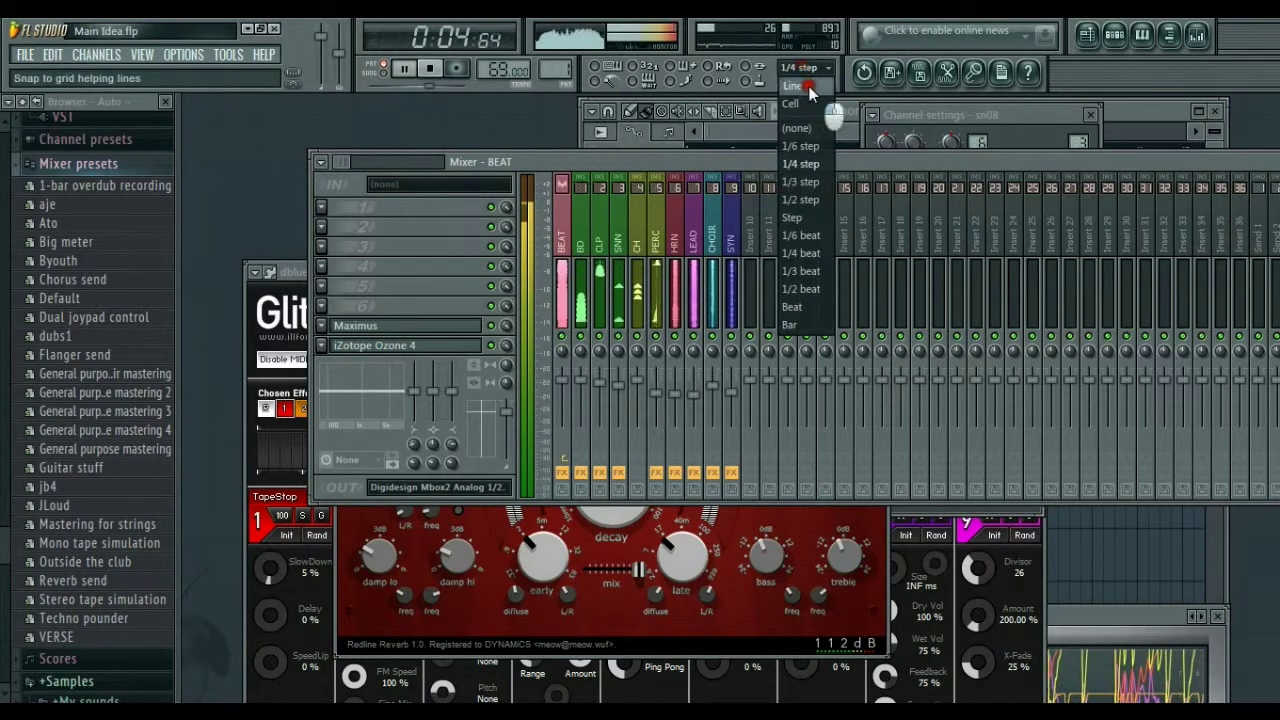
left_click(812, 86)
left_click_drag(1017, 165, 965, 165)
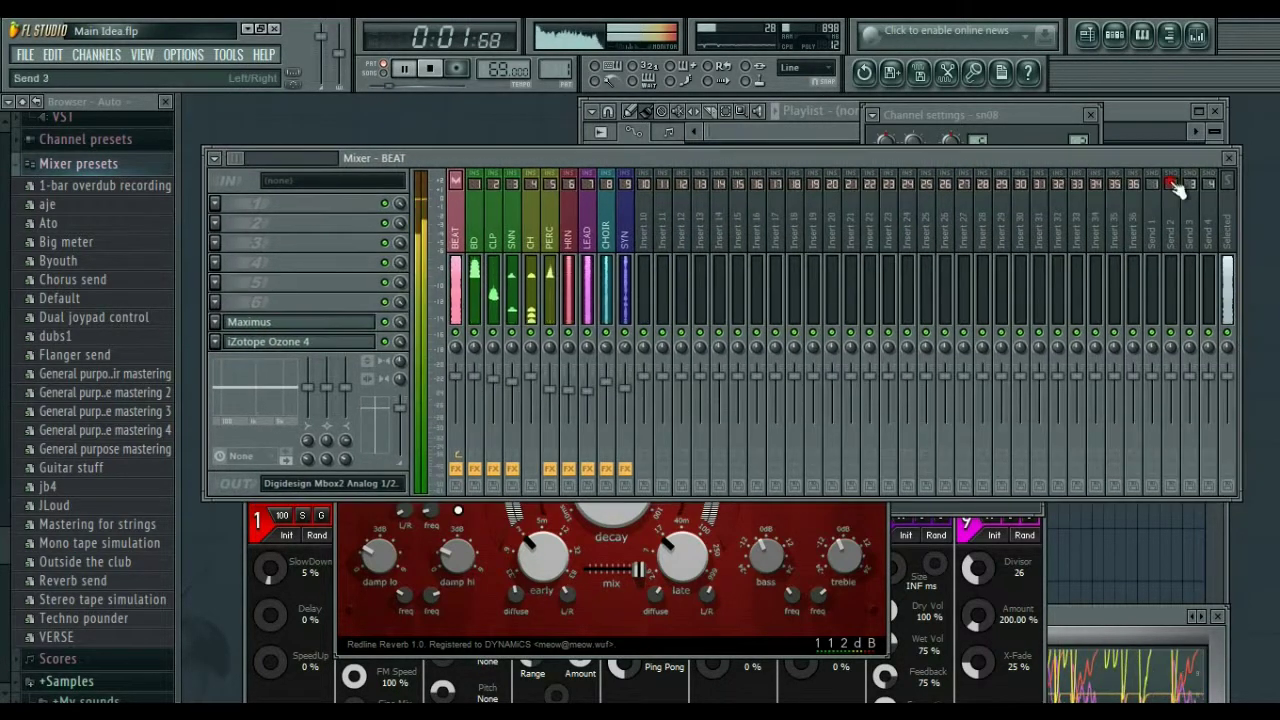
left_click_drag(1240, 216, 1106, 213)
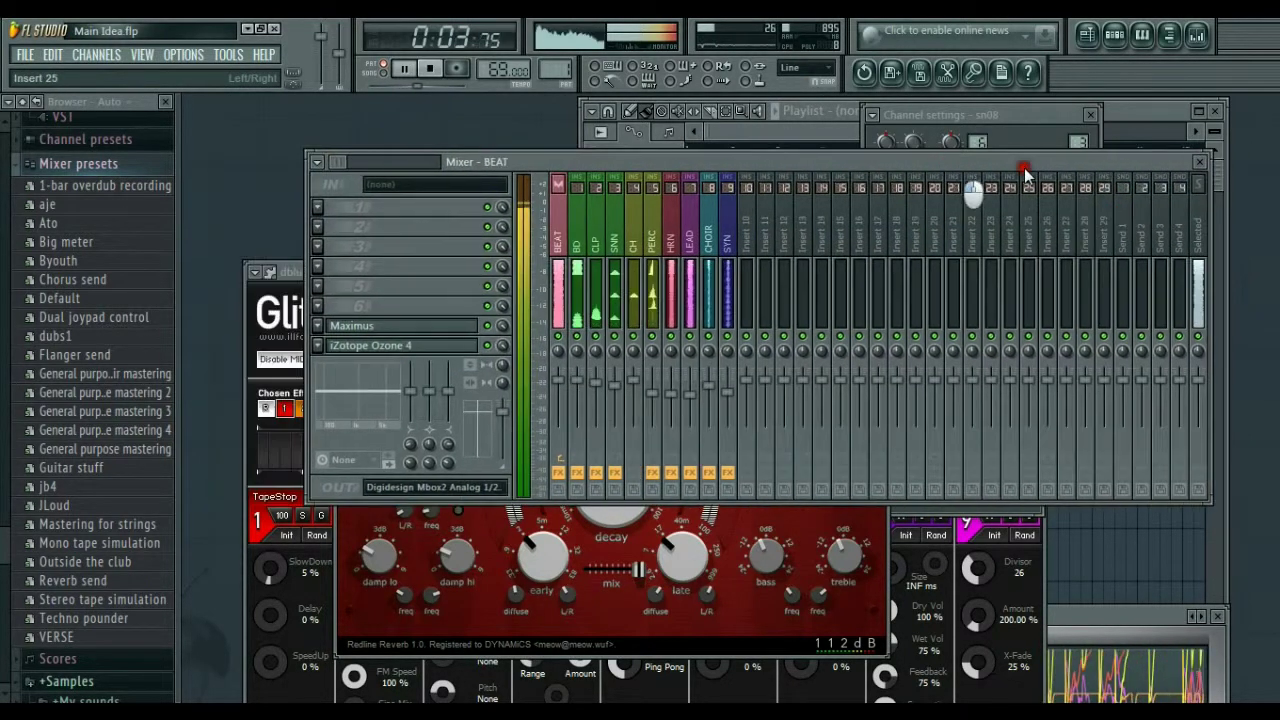
left_click(1204, 159)
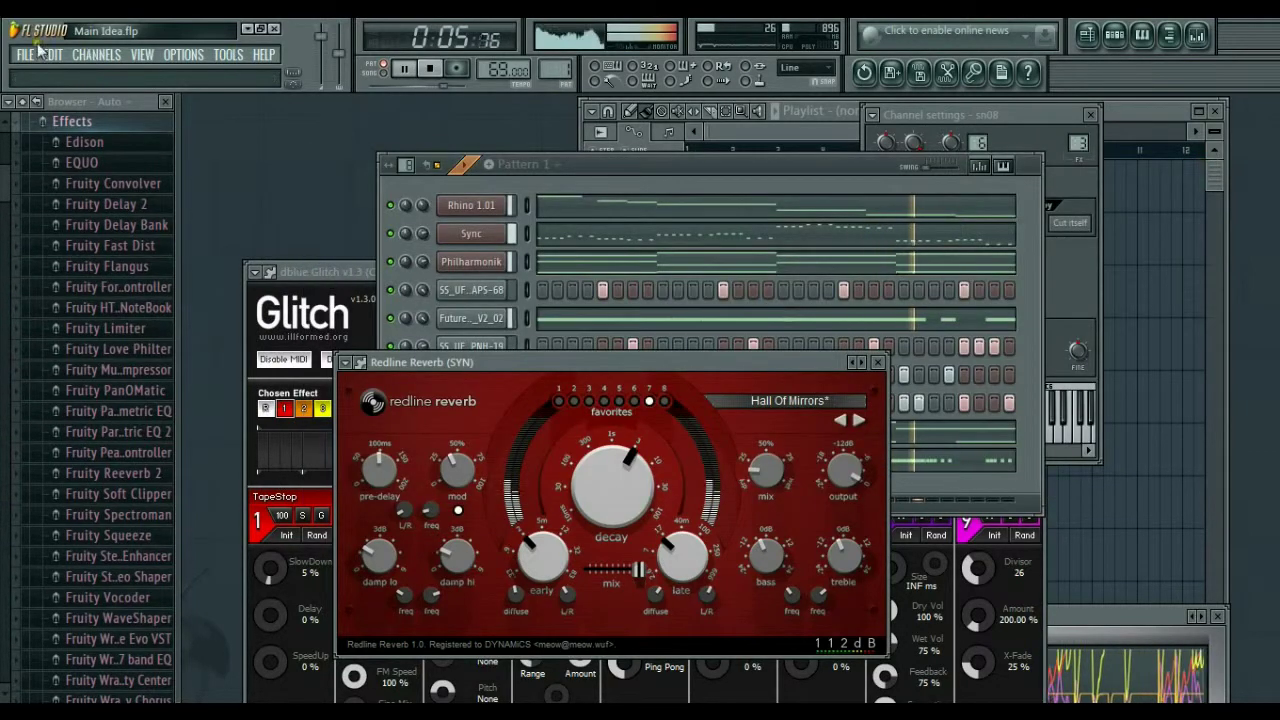
Step: Switch playback to song mode and play the playlist arrangement
left_click(628, 163)
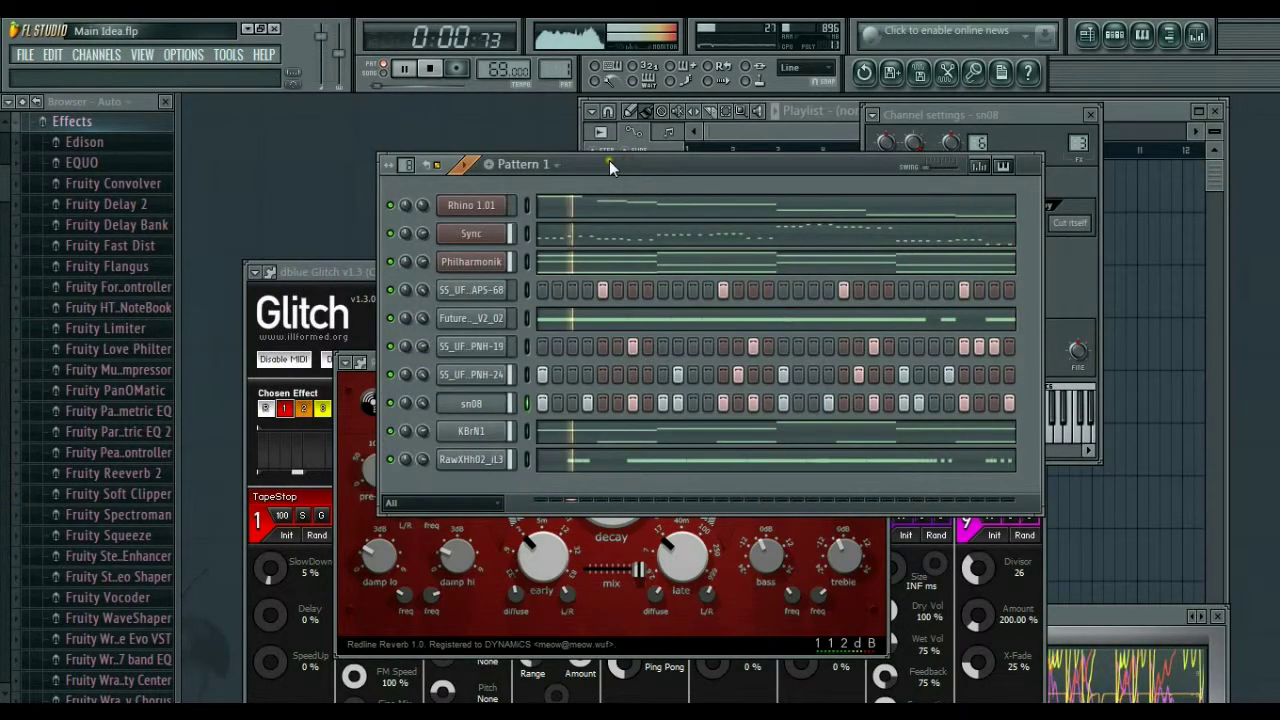
left_click(390, 78)
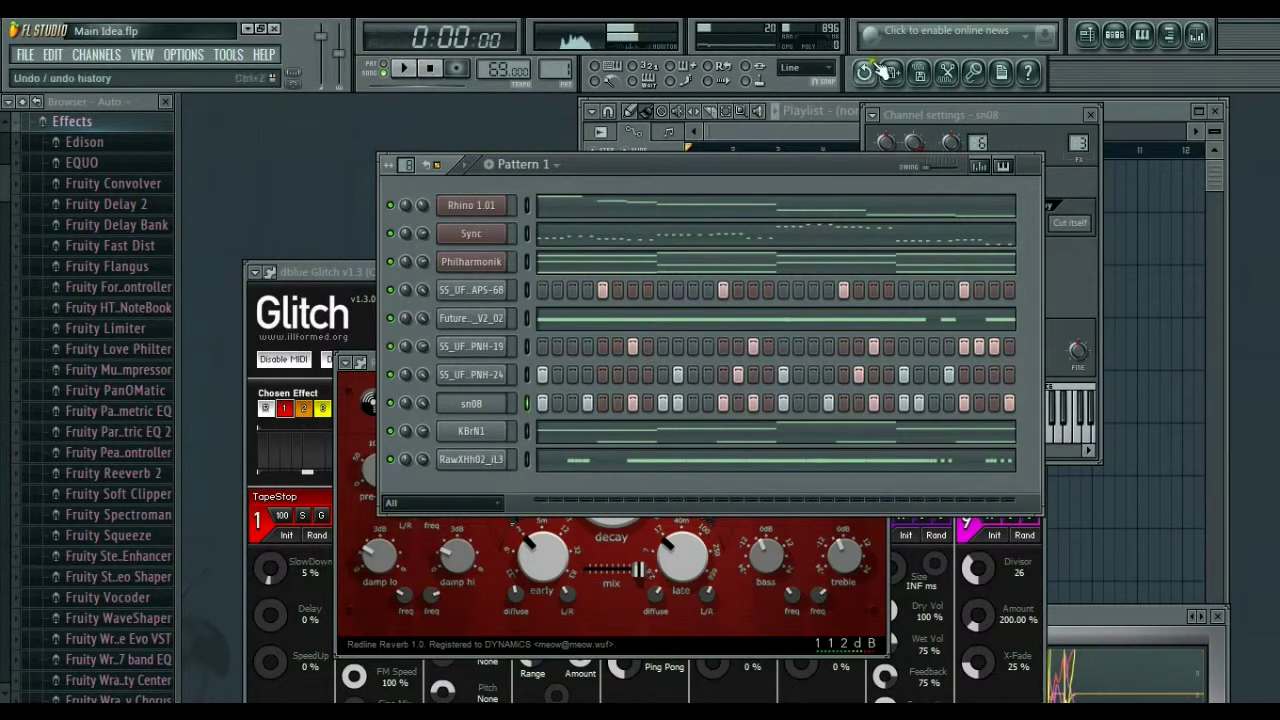
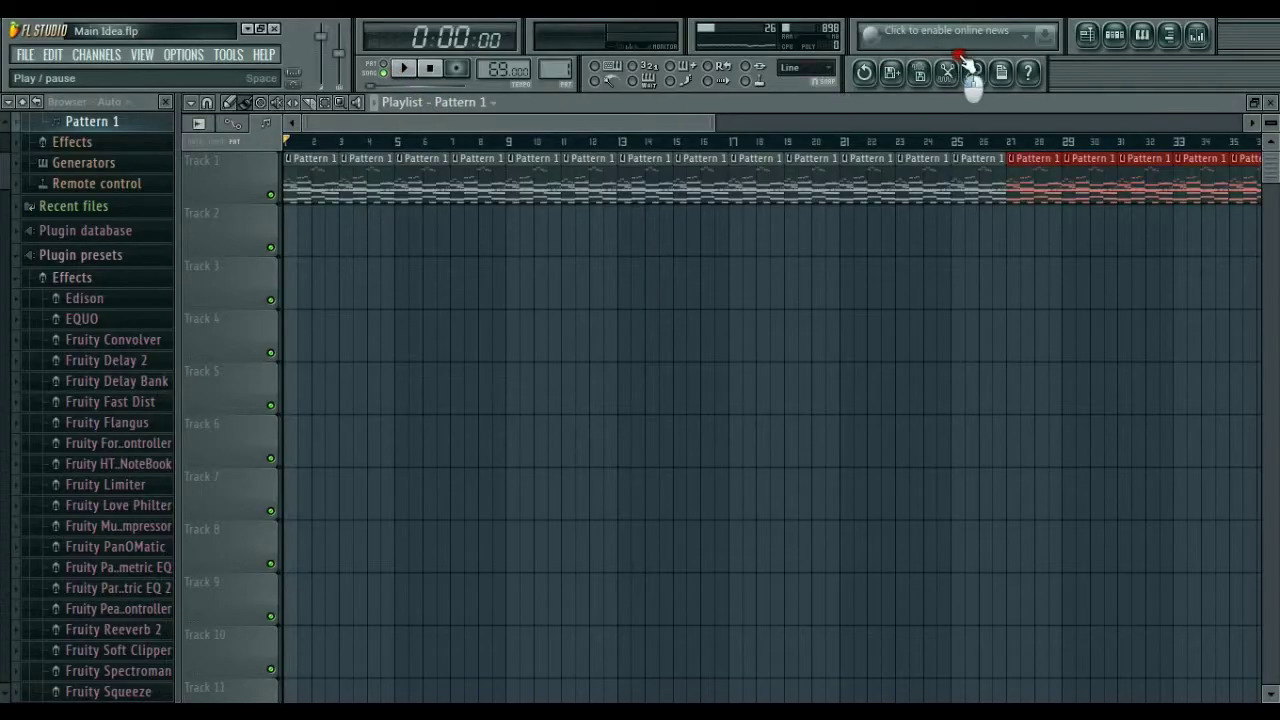
key("space")
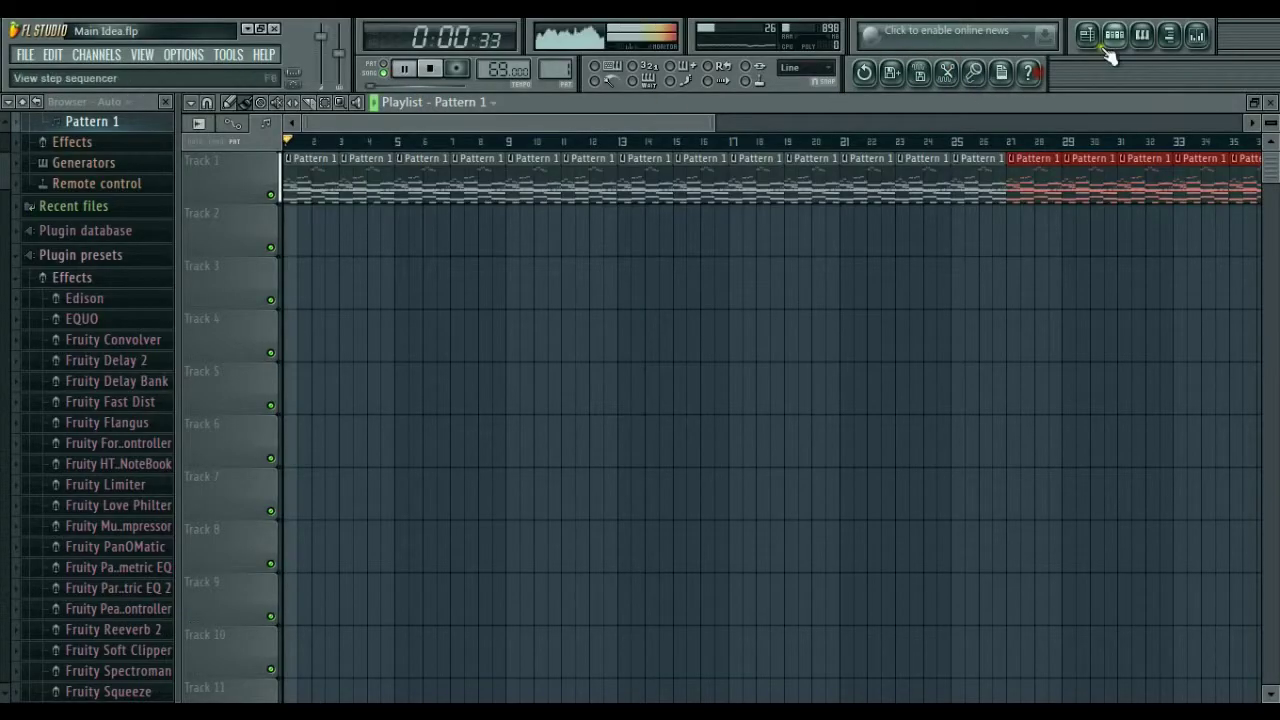
Step: Move the sn08 channel's steps out of Pattern 1 and into Pattern 2
left_click(1114, 36)
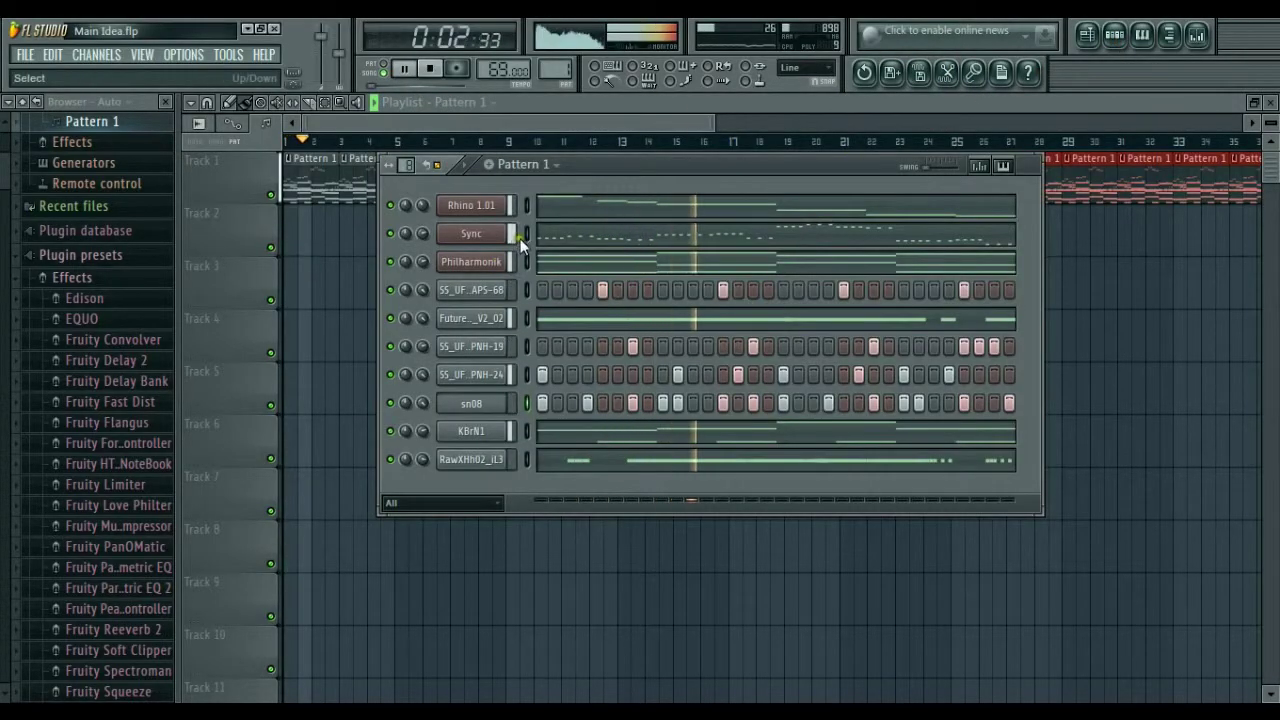
left_click(523, 398)
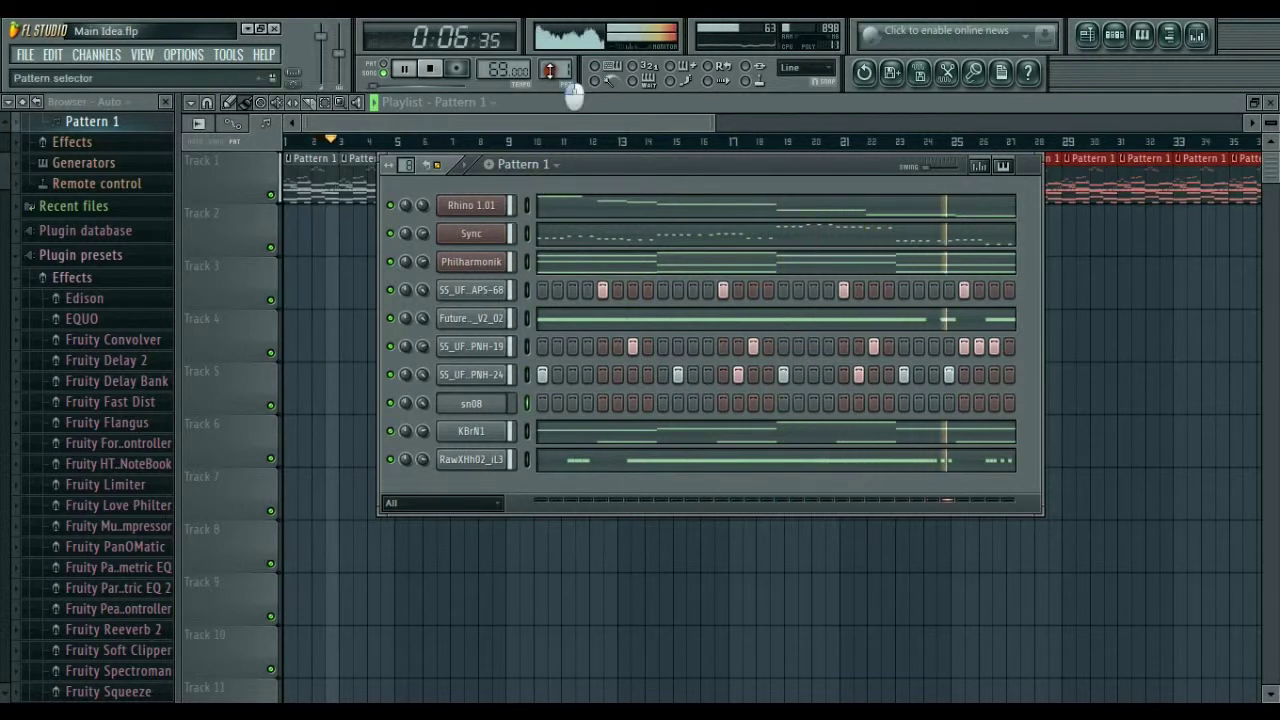
left_click_drag(566, 76, 566, 67)
key("ctrl+v")
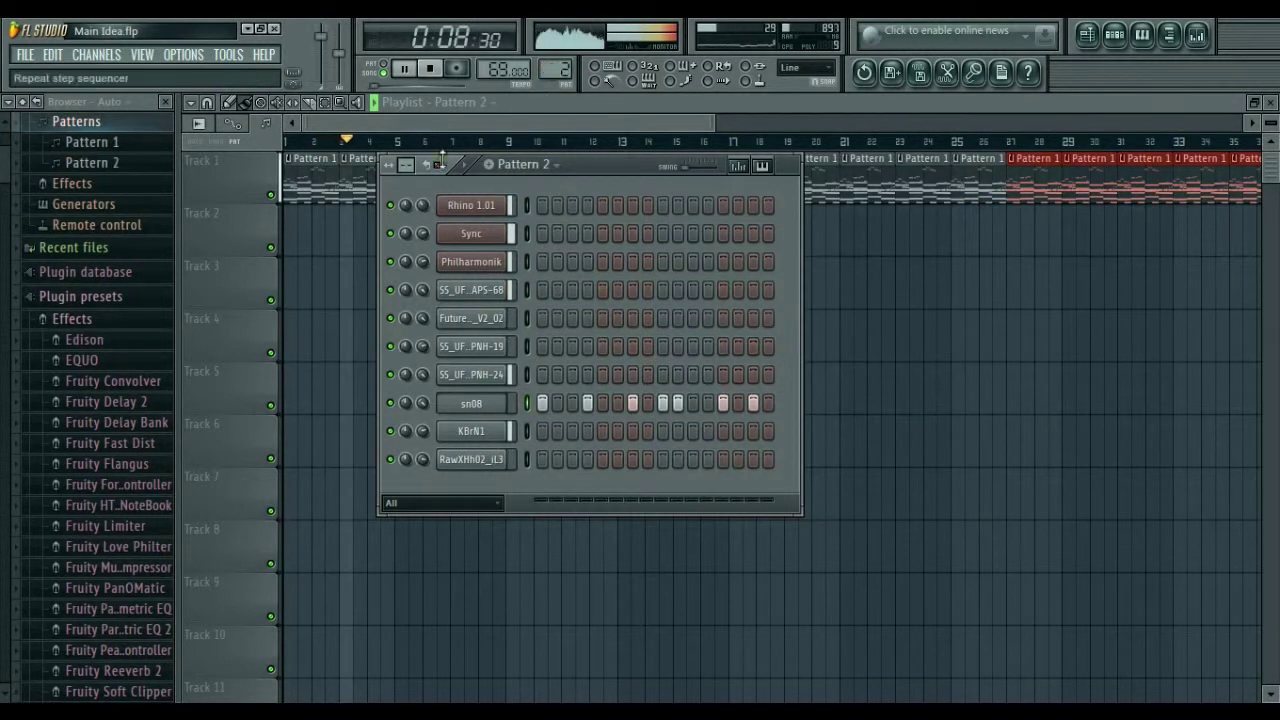
scroll(566, 67, "down", 1)
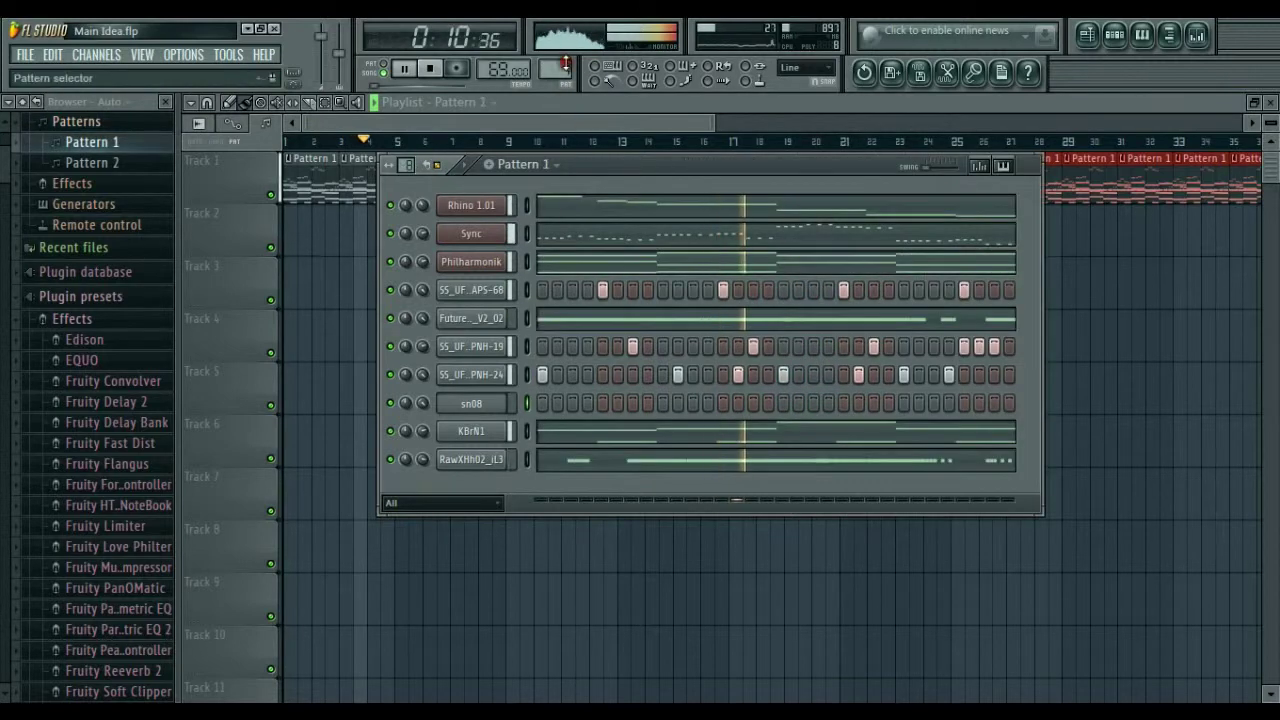
scroll(566, 70, "up", 1)
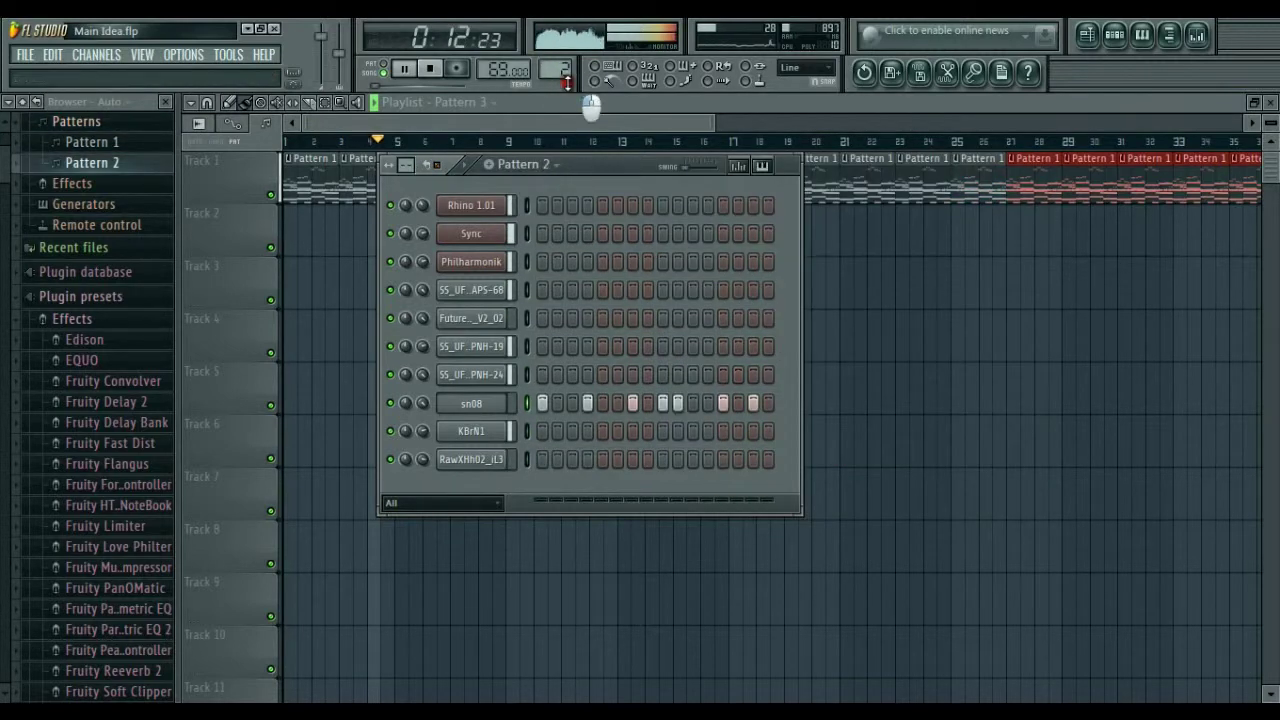
Step: Paint repeated Pattern 2 clips along Track 3 of the playlist from bar 9 onward
left_click_drag(407, 147, 375, 100)
left_click_drag(368, 279, 1268, 277)
left_click_drag(715, 122, 343, 119)
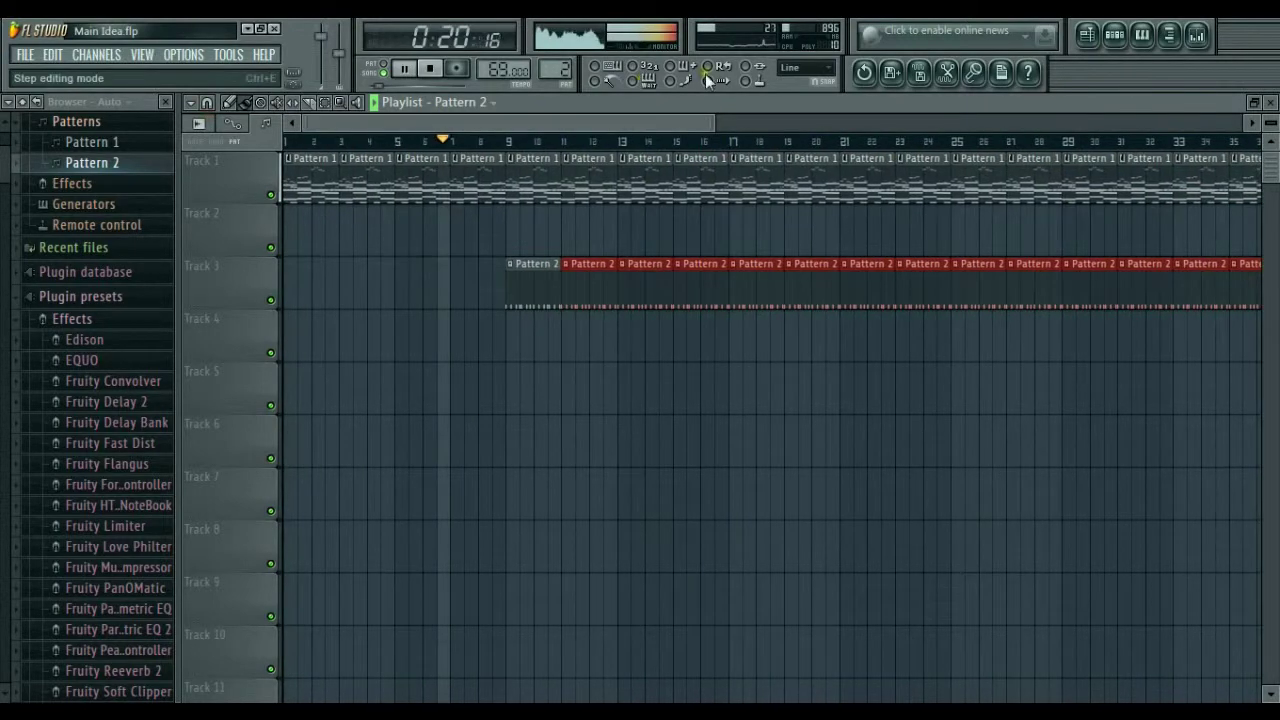
Step: Move the RawXHh02_iL3 channel's notes out of Pattern 1 and into Pattern 3
left_click_drag(555, 78, 577, 102)
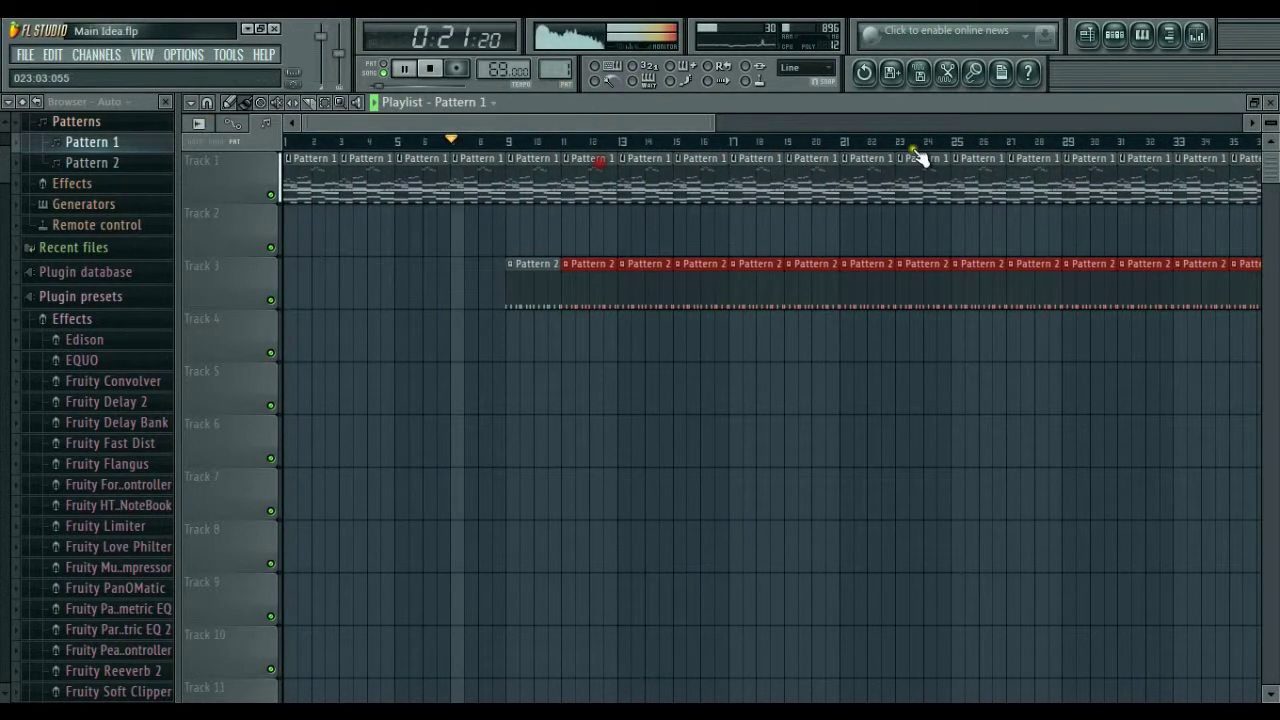
left_click(1114, 35)
left_click(528, 460)
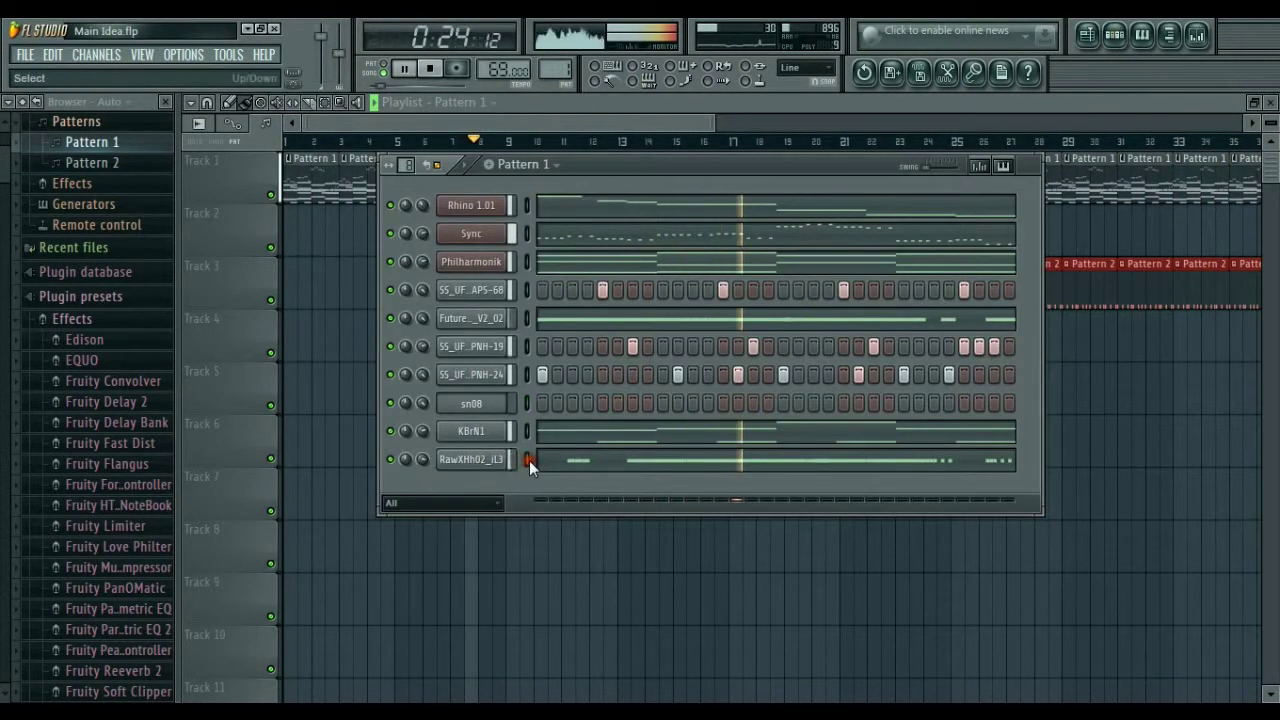
key("ctrl+x")
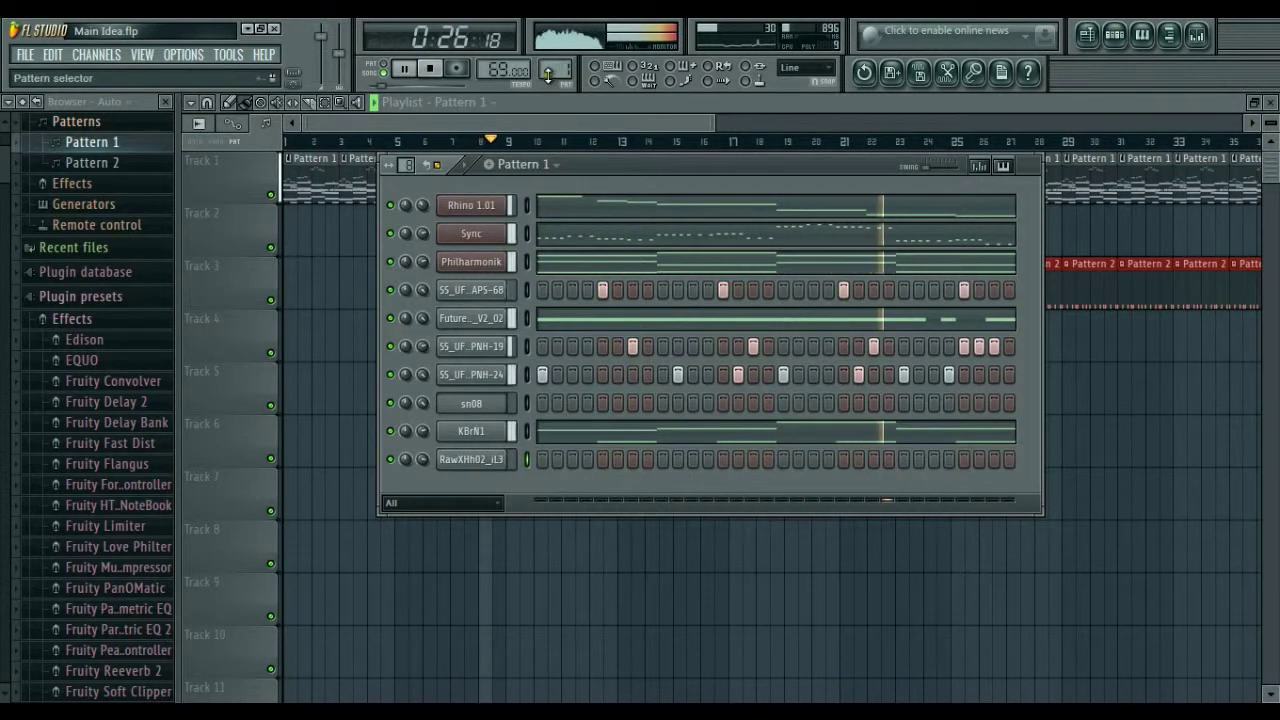
left_click_drag(565, 86, 550, 76)
Step: Paint repeated Pattern 3 clips along Track 5 of the playlist from bar 9 onward
left_click(330, 407)
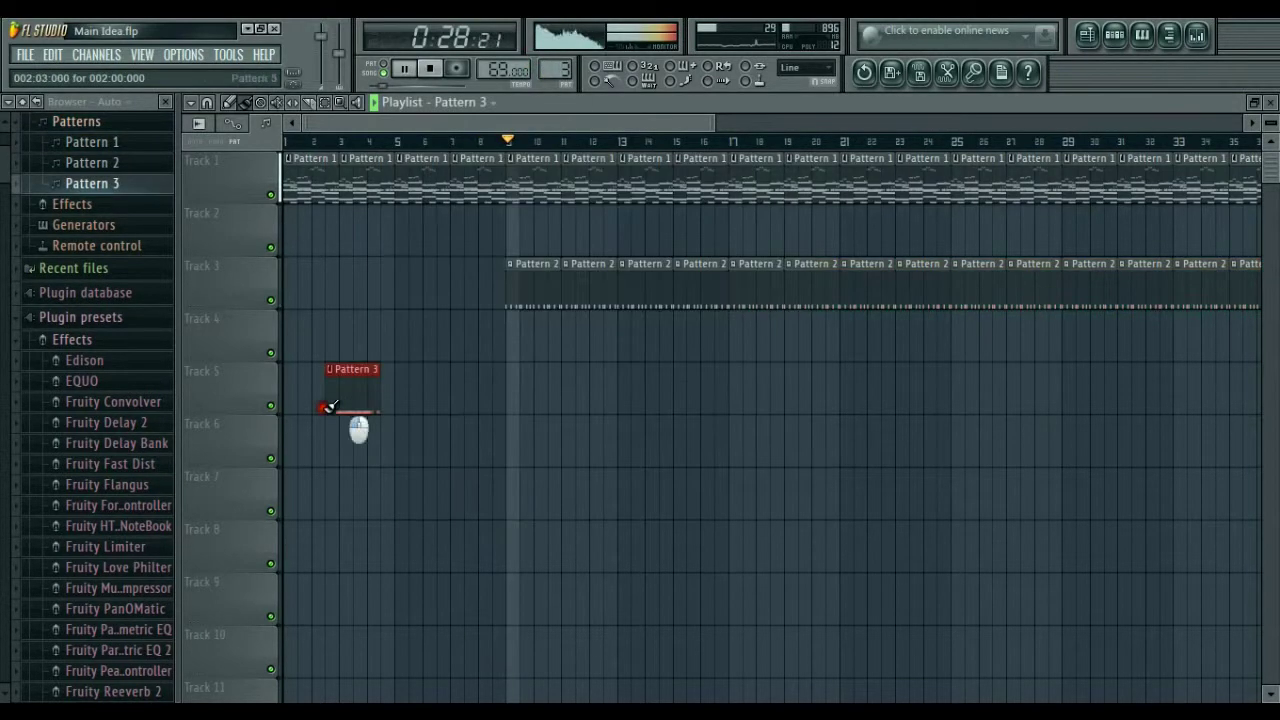
mouse_move(346, 407)
left_mouse_down()
mouse_move(734, 405)
mouse_move(1100, 528)
left_mouse_up()
left_click(576, 407)
left_click_drag(702, 125, 151, 146)
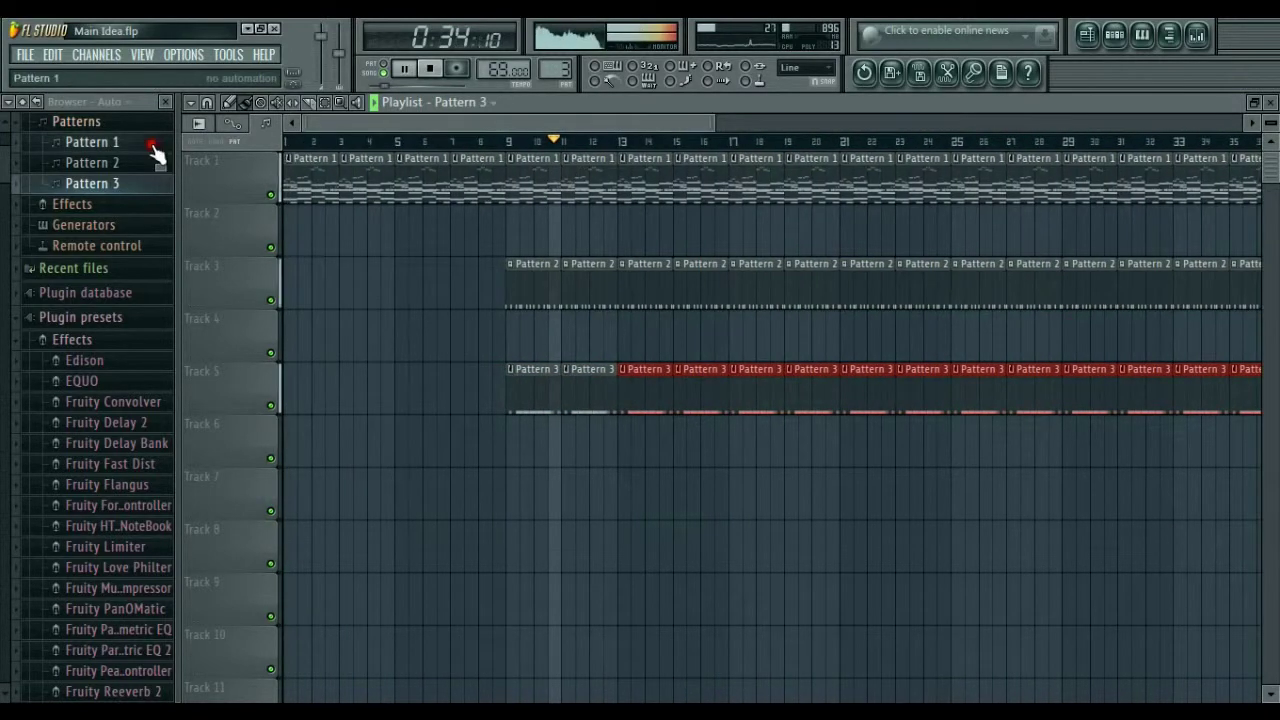
Step: Move the Sync channel's notes out of Pattern 1 and into Pattern 7
left_click(625, 292)
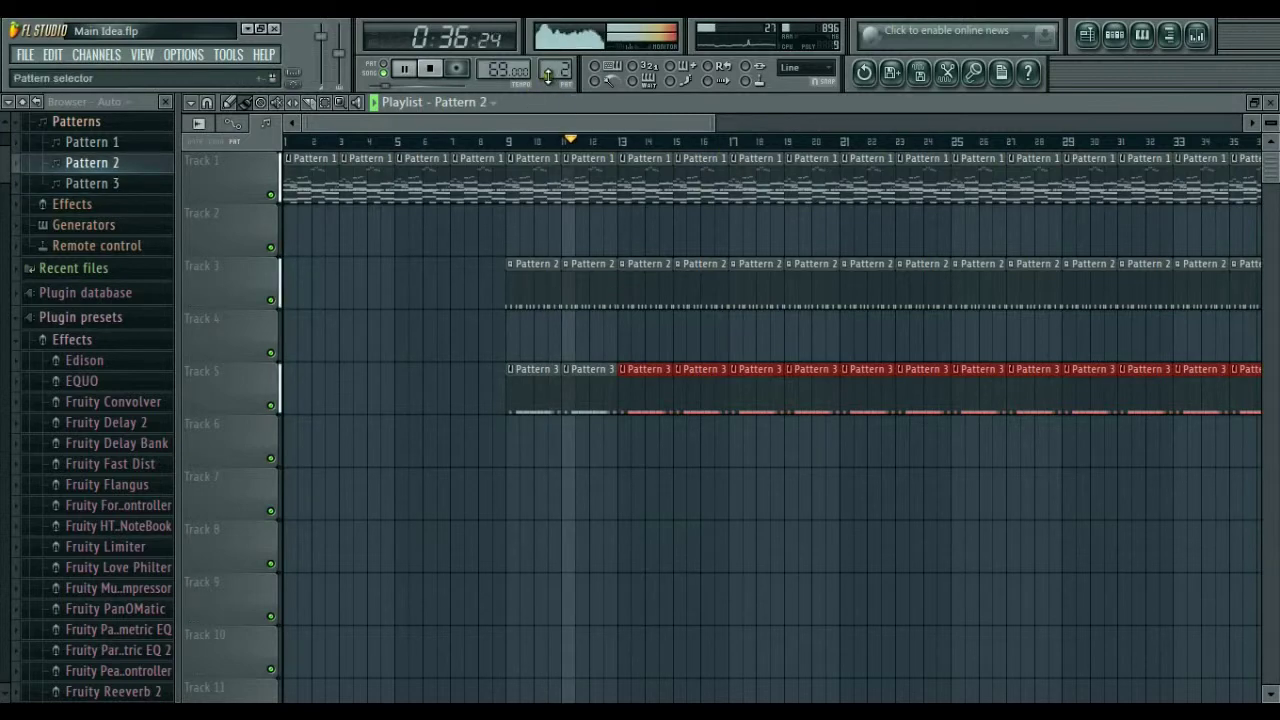
scroll(548, 76, "down", 1)
left_click(1110, 34)
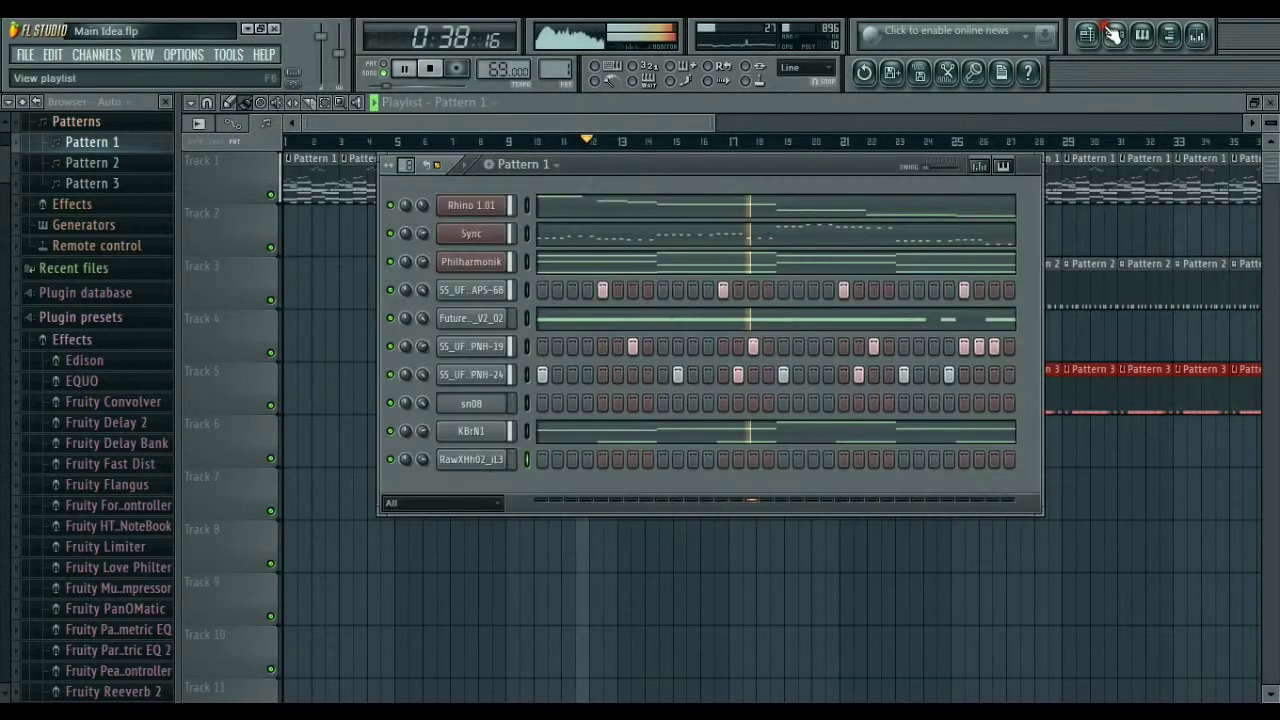
left_click(528, 241)
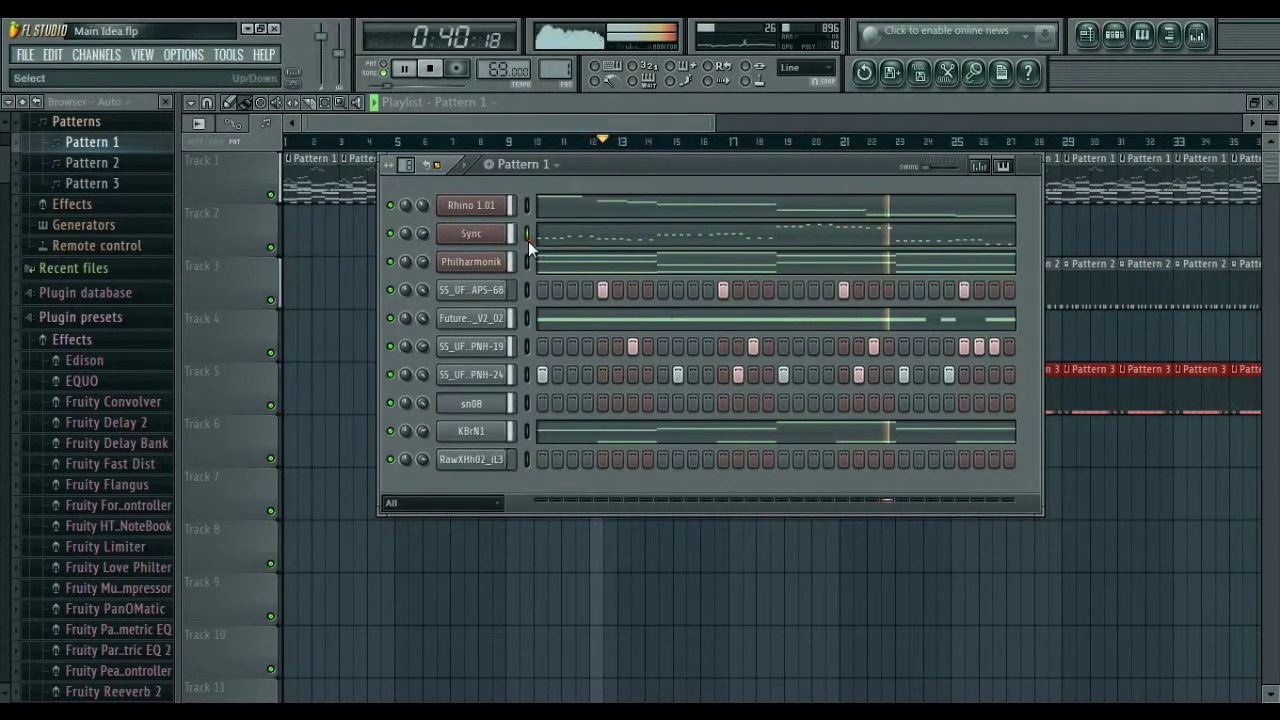
key("ctrl+x")
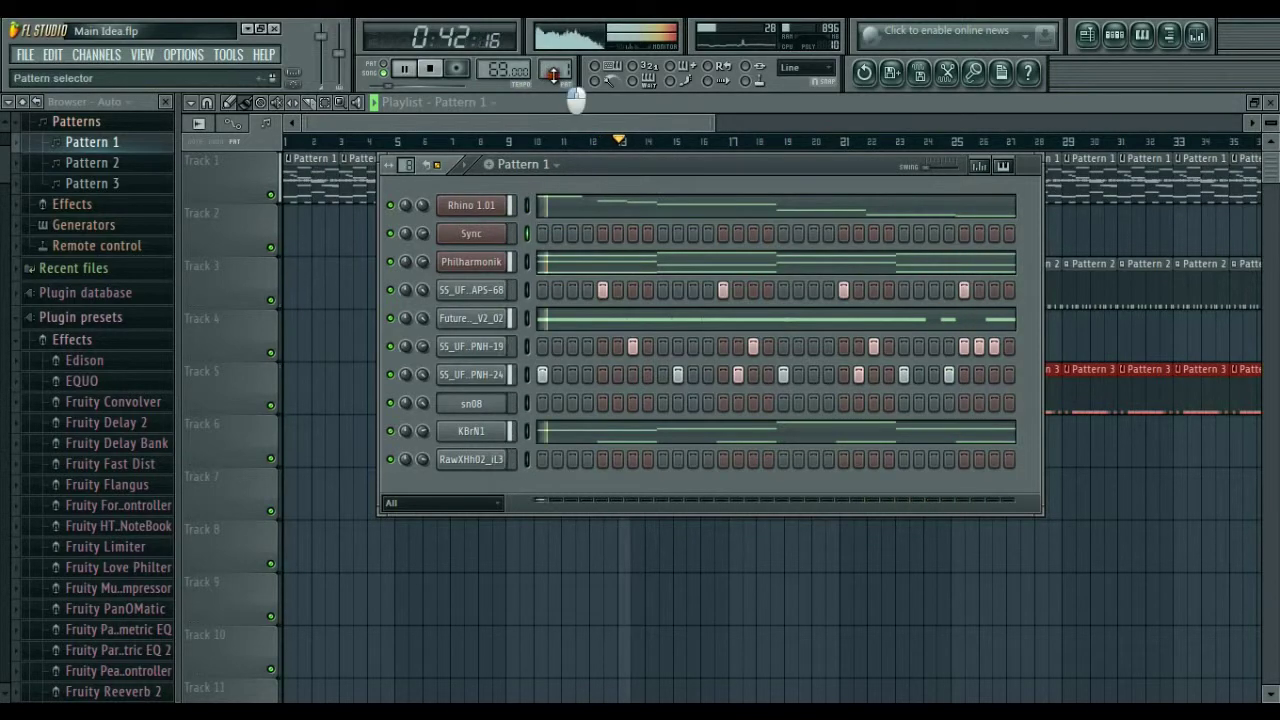
left_click_drag(554, 72, 546, 696)
Step: Paint repeated Pattern 7 clips along Track 6 of the playlist from bar 1 onward
left_click(352, 430)
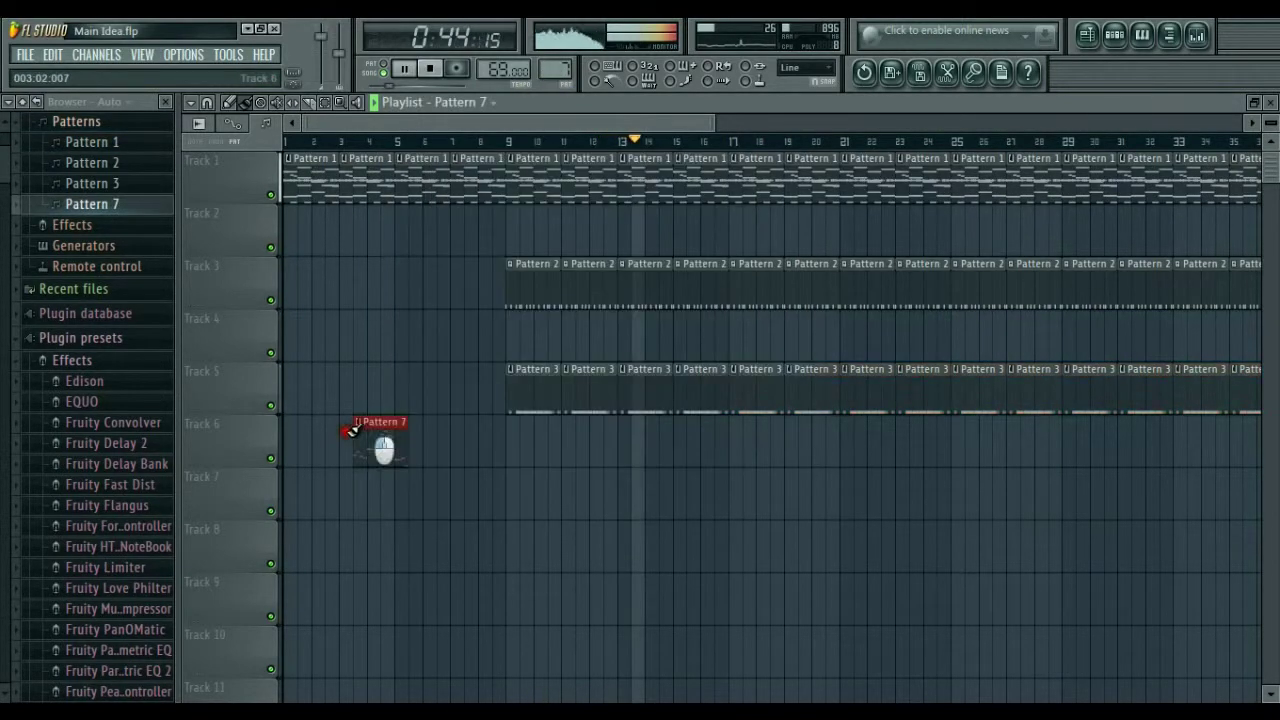
mouse_move(376, 432)
left_mouse_down()
mouse_move(266, 434)
mouse_move(361, 449)
mouse_move(1262, 450)
left_mouse_up()
left_click_drag(700, 121, 57, 131)
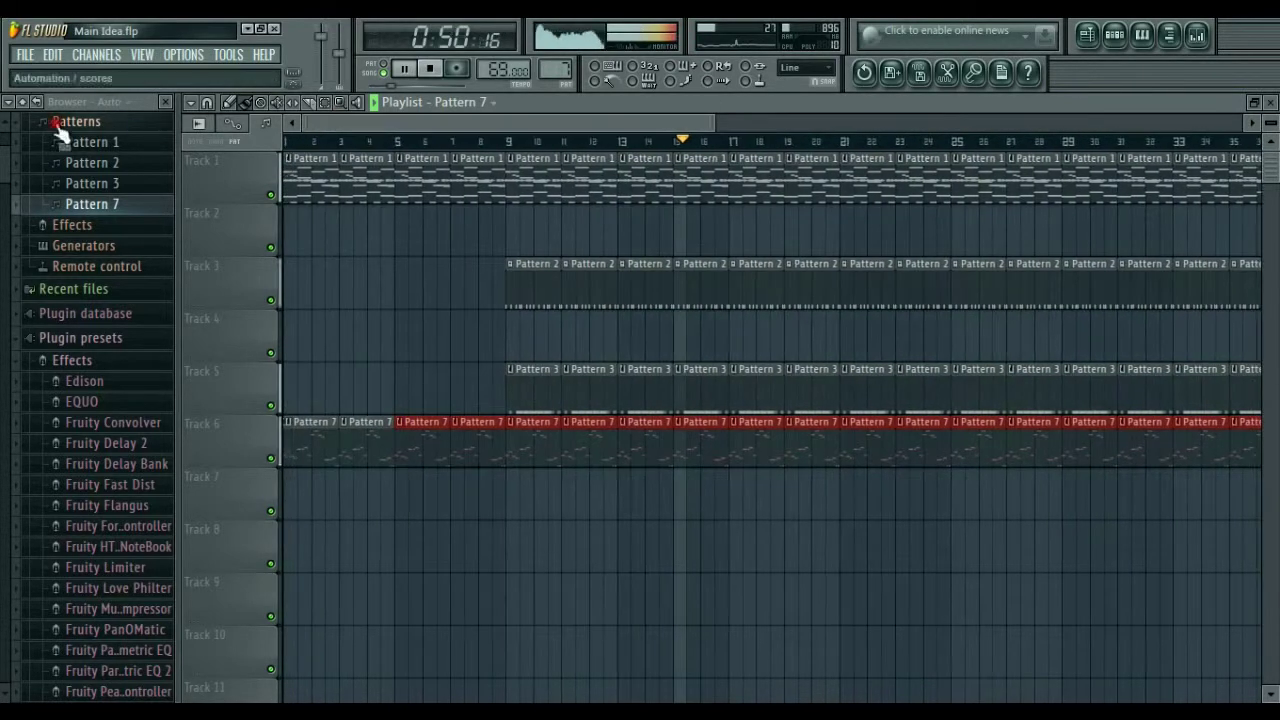
Step: Delete the first two Pattern 1 clips on Track 1 so that they start at bar 5, and restart playback
right_click(326, 174)
left_click(429, 68)
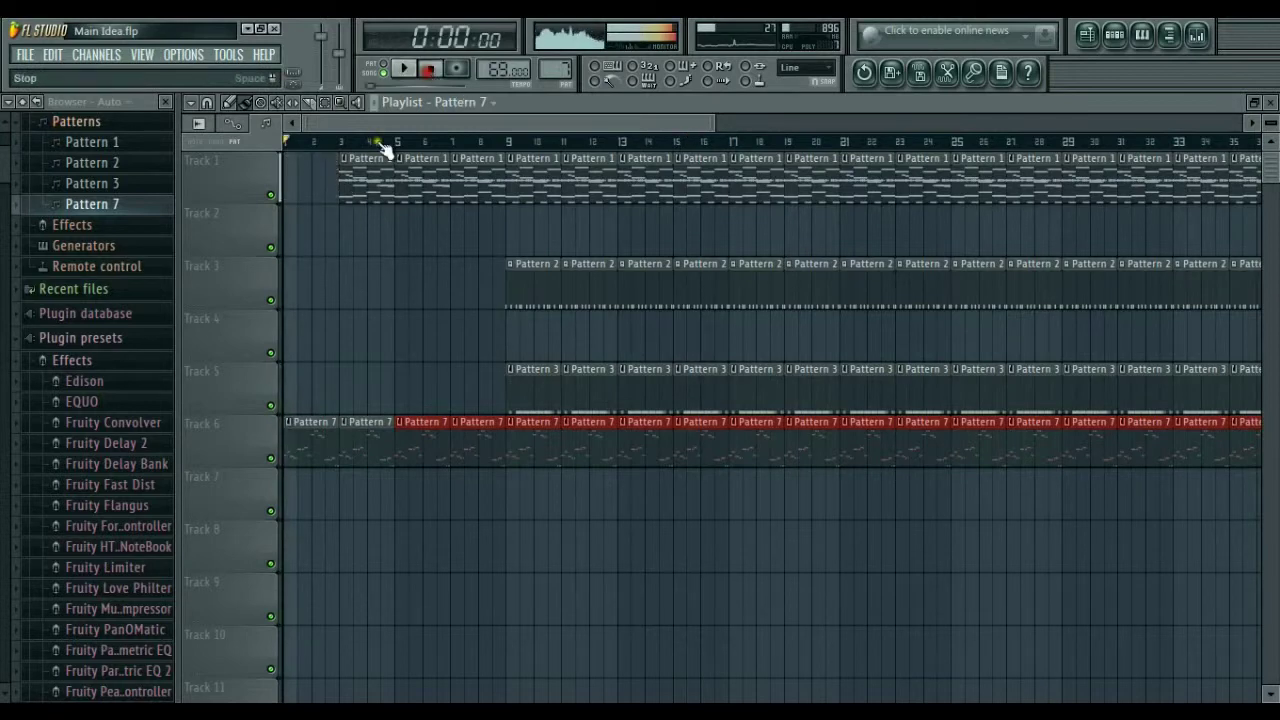
right_click(372, 182)
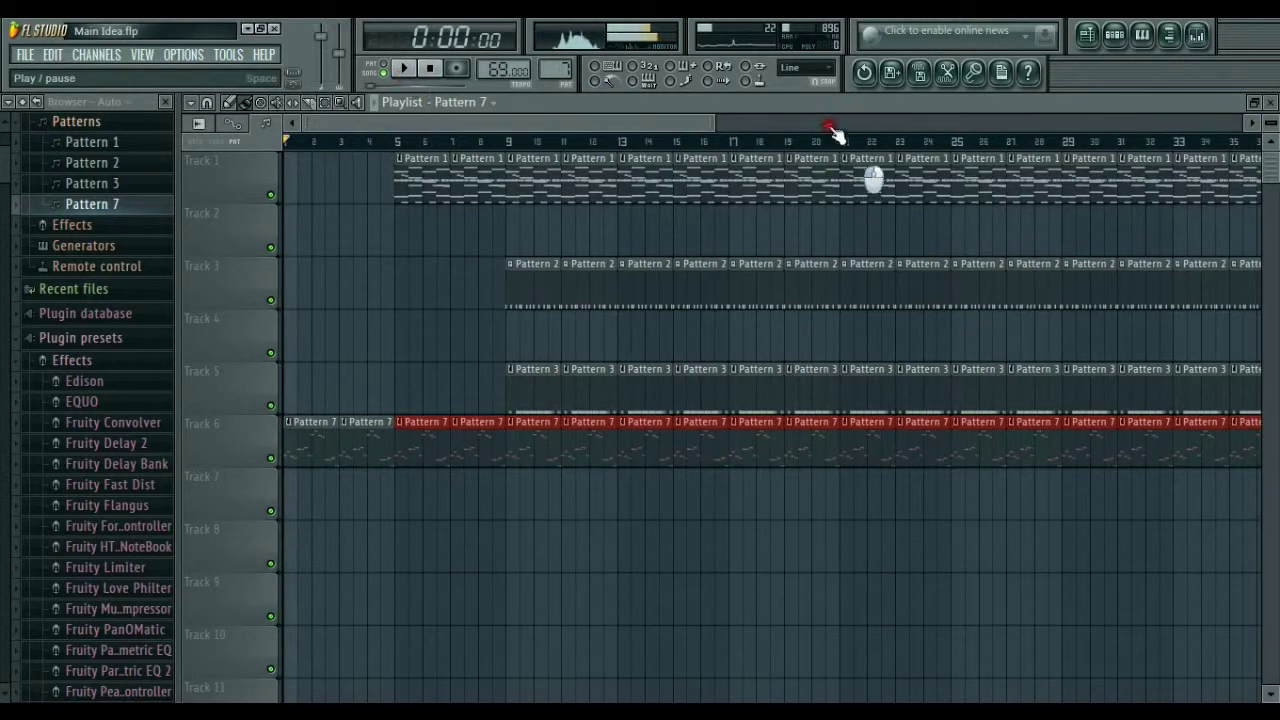
key("space")
Step: Move the SS_UF..APS-68 and Future.._V2_02 channels from Pattern 1 into Pattern 4, and add step 28 to SS_UF..APS-68
left_click(1110, 37)
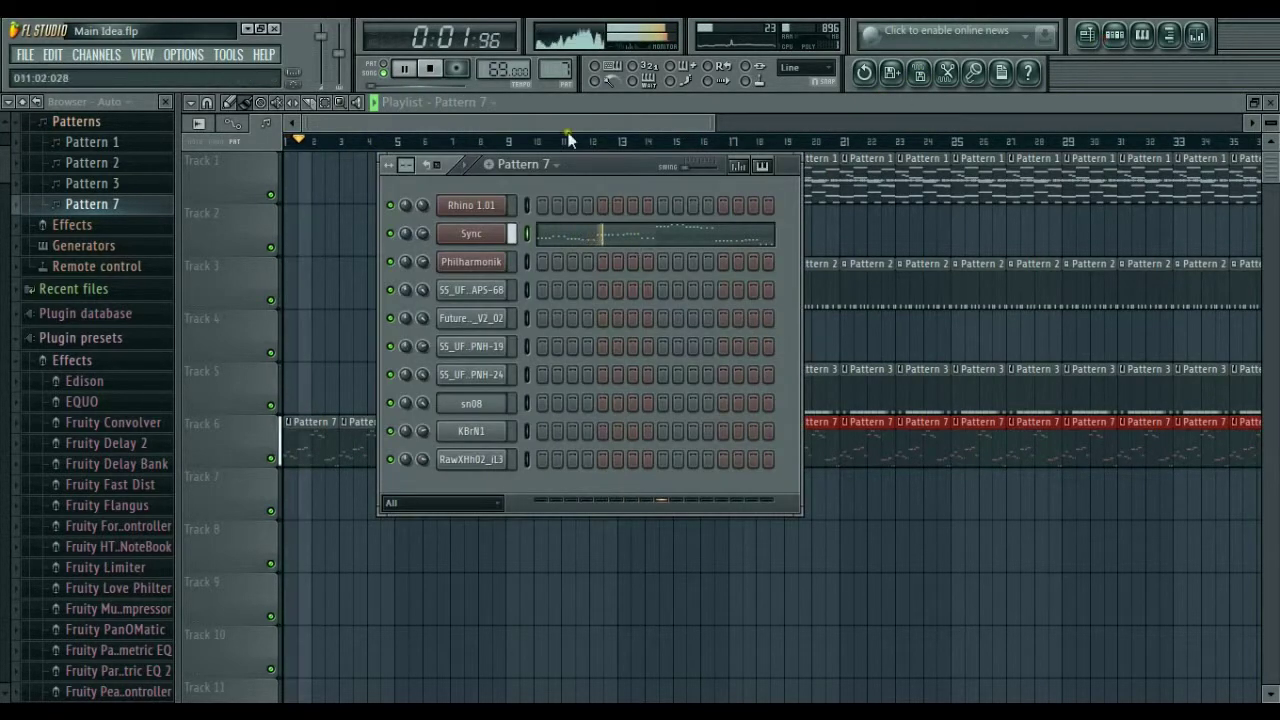
scroll(549, 72, "down", 6)
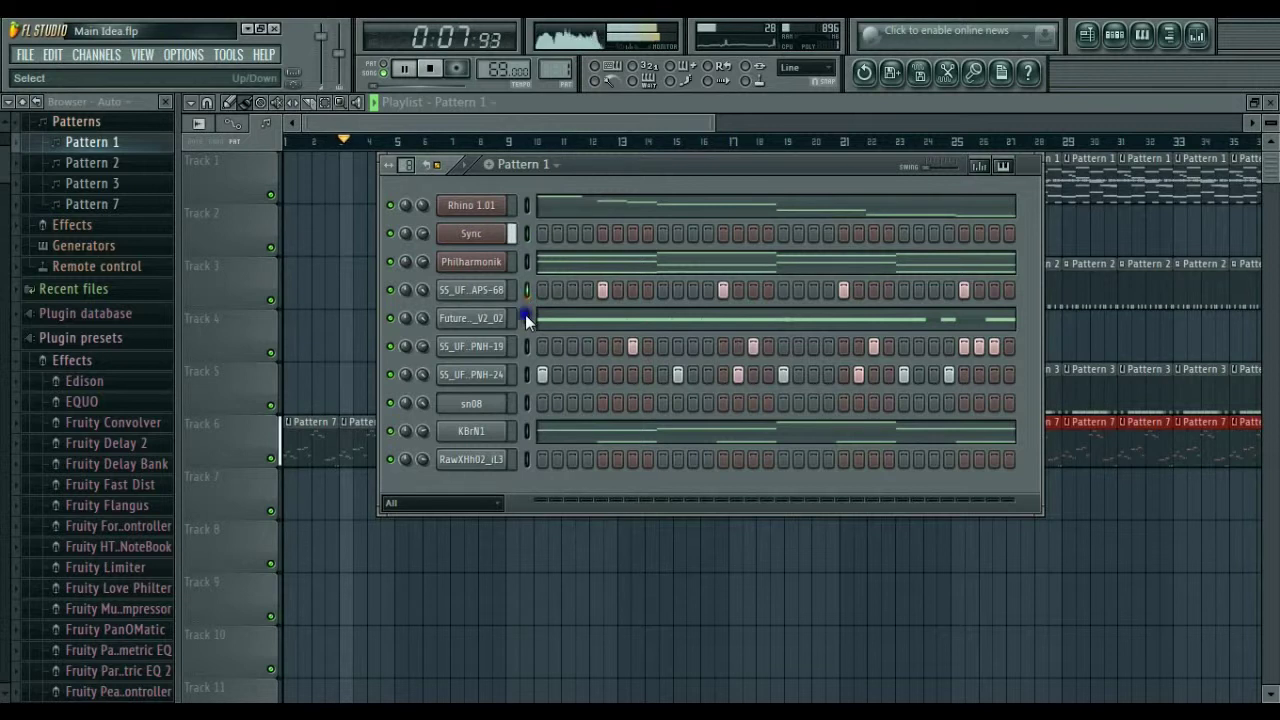
key("ctrl+z")
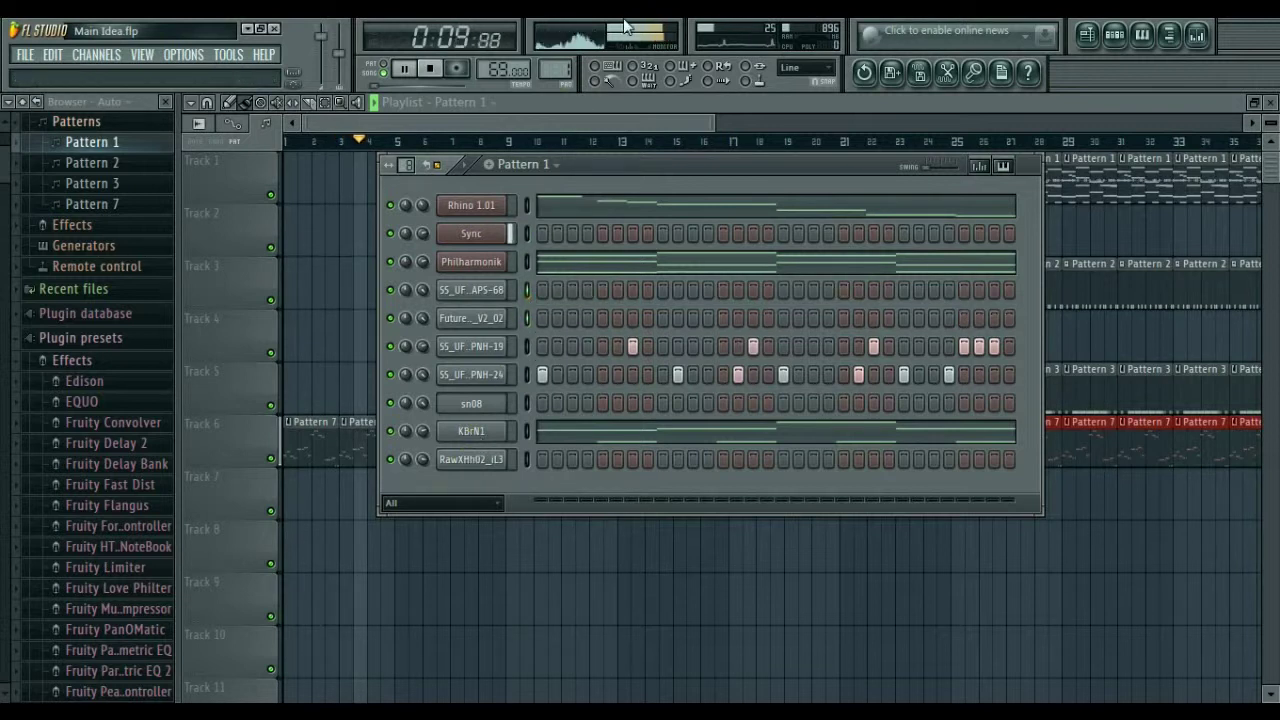
left_click_drag(552, 70, 532, 708)
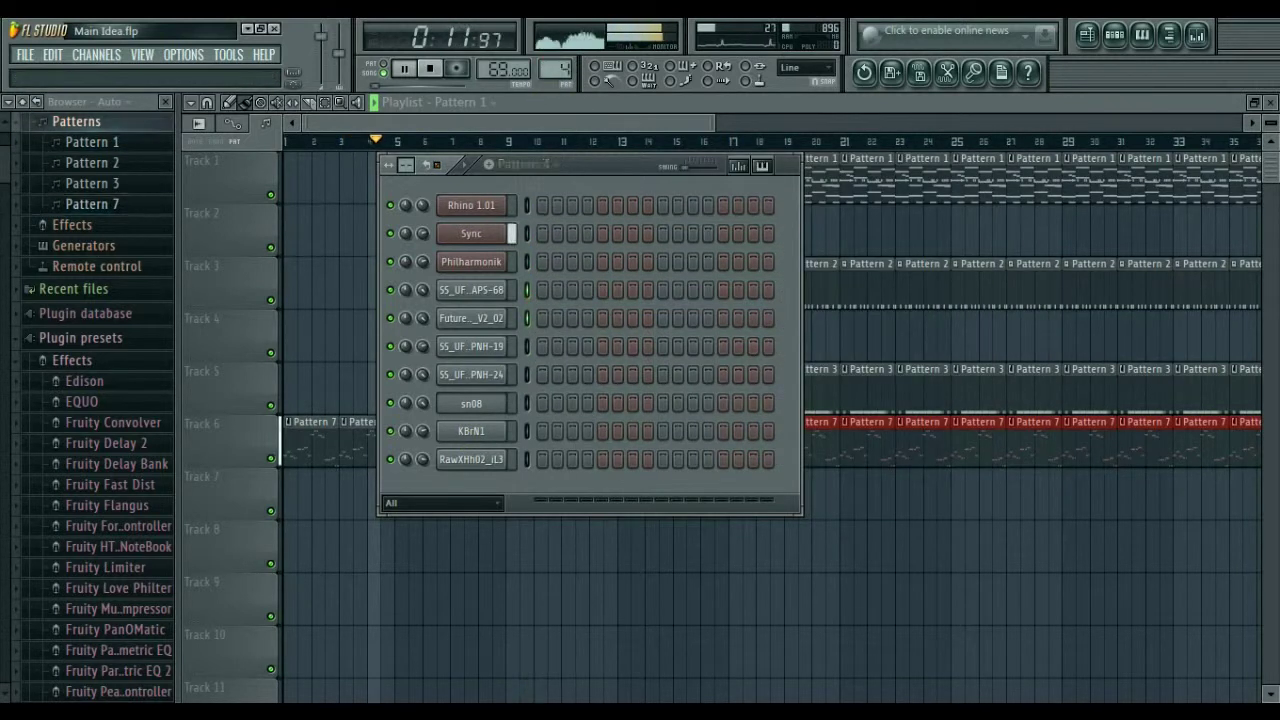
key("ctrl+v")
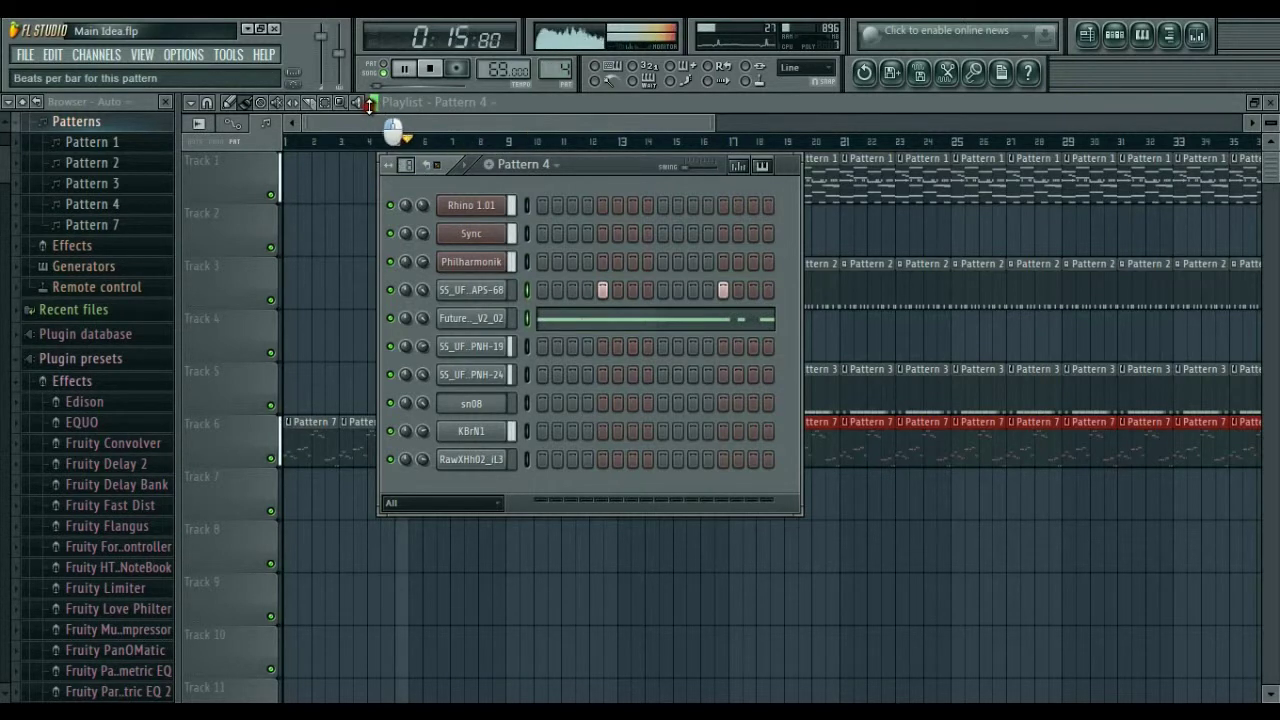
left_click(950, 290)
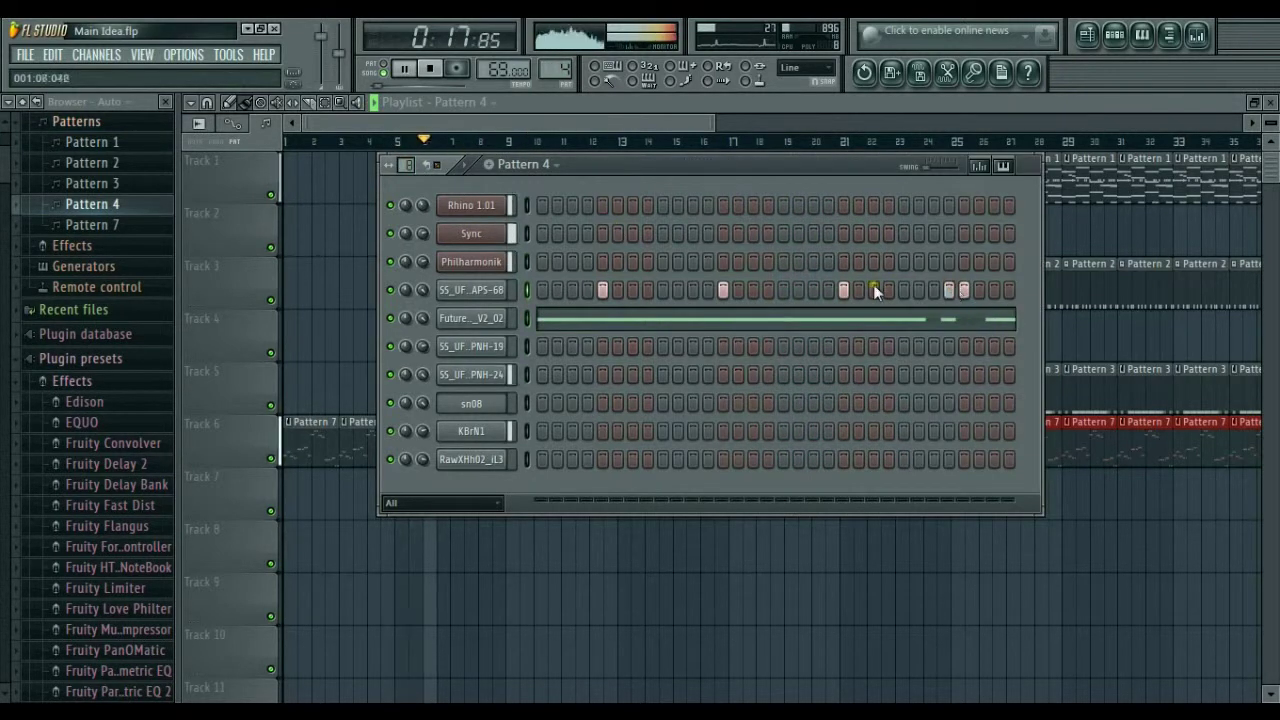
Step: Paint repeated Pattern 4 clips along Track 7 of the playlist from bar 9 onward
left_click(417, 119)
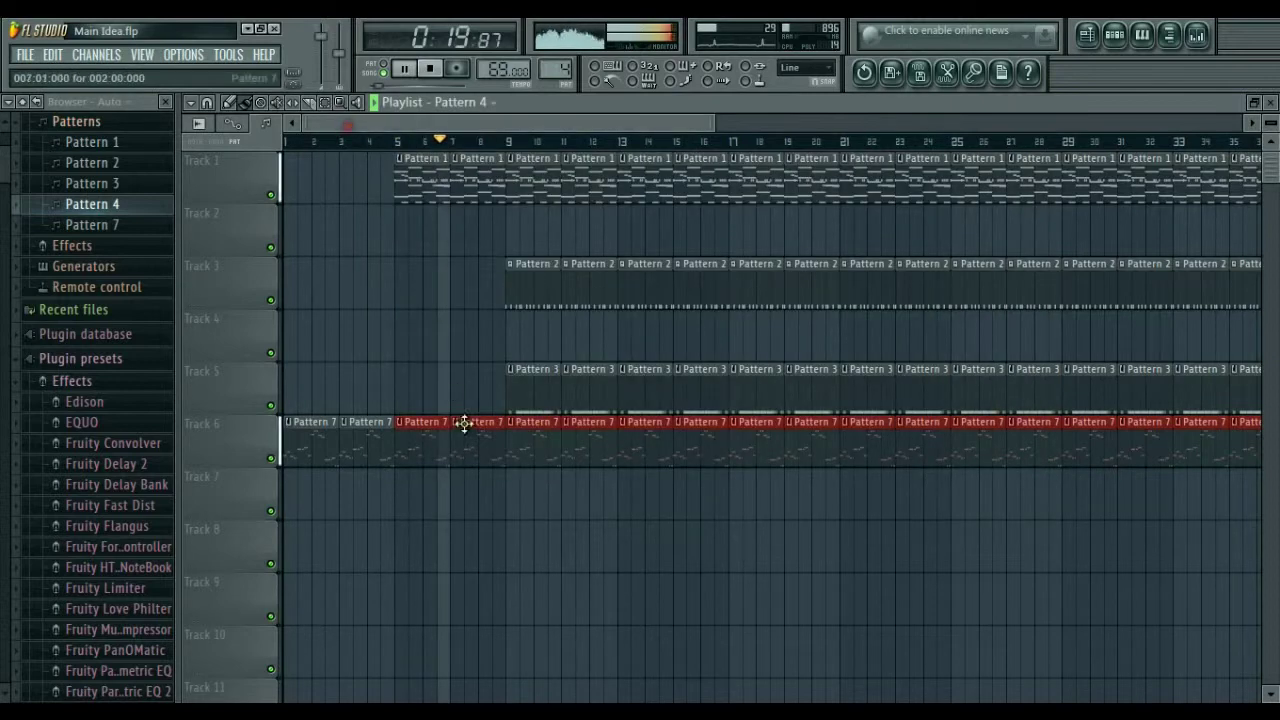
left_click(510, 490)
mouse_move(543, 492)
left_mouse_down()
mouse_move(1000, 486)
mouse_move(1274, 514)
left_mouse_up()
left_click_drag(674, 117, 200, 141)
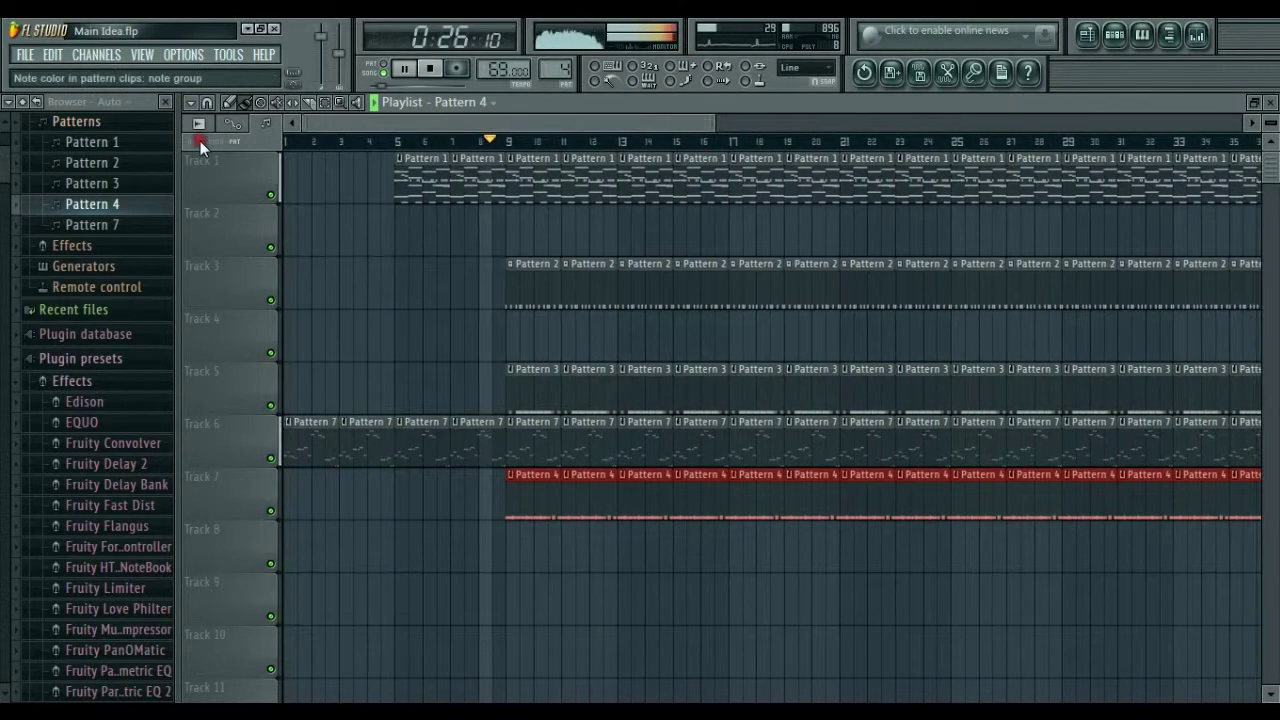
Step: Move the KBrN1 channel's notes out of Pattern 1 and into Pattern 5
left_click(1115, 36)
left_click_drag(548, 69, 529, 278)
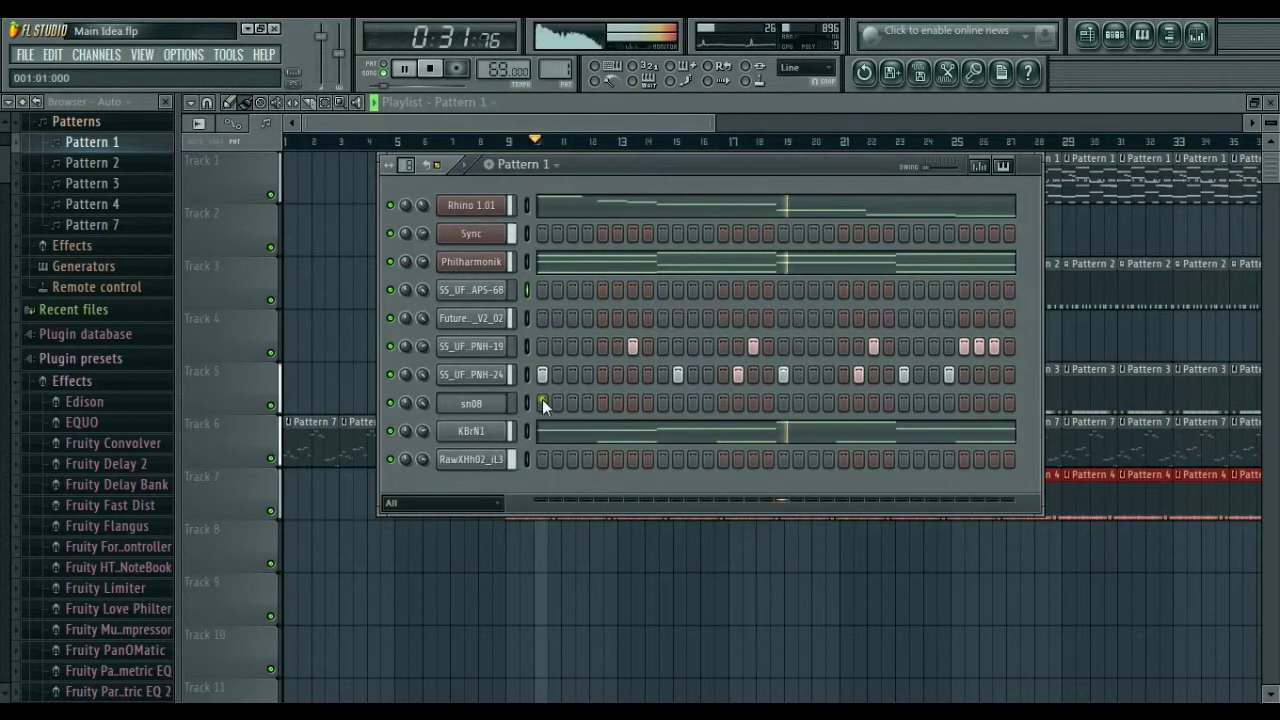
left_click(523, 432)
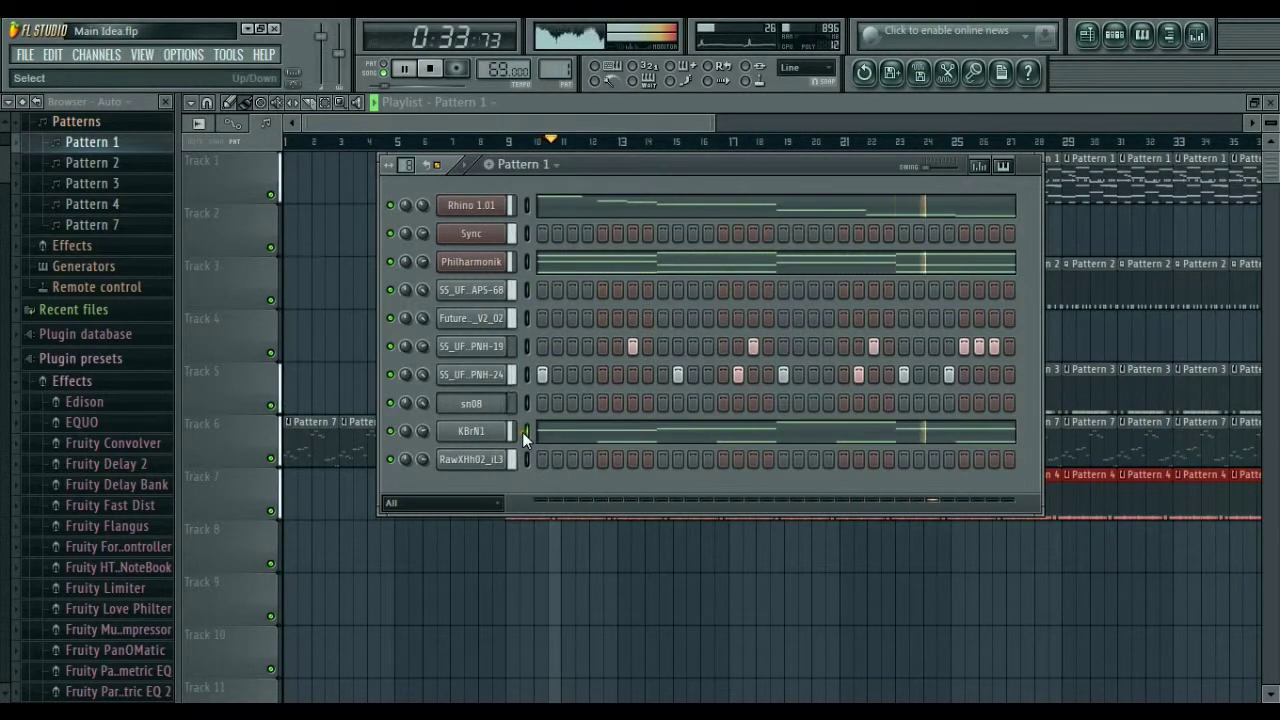
scroll(568, 70, "up", 3)
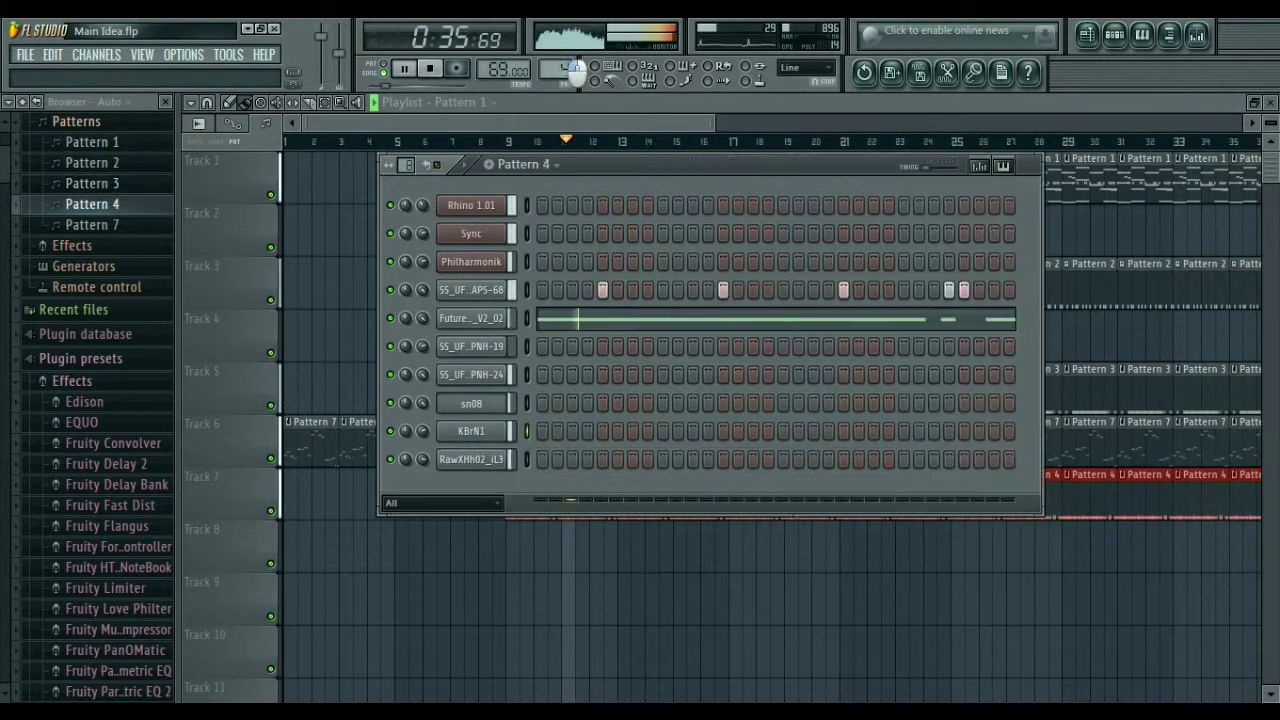
scroll(573, 70, "up", 1)
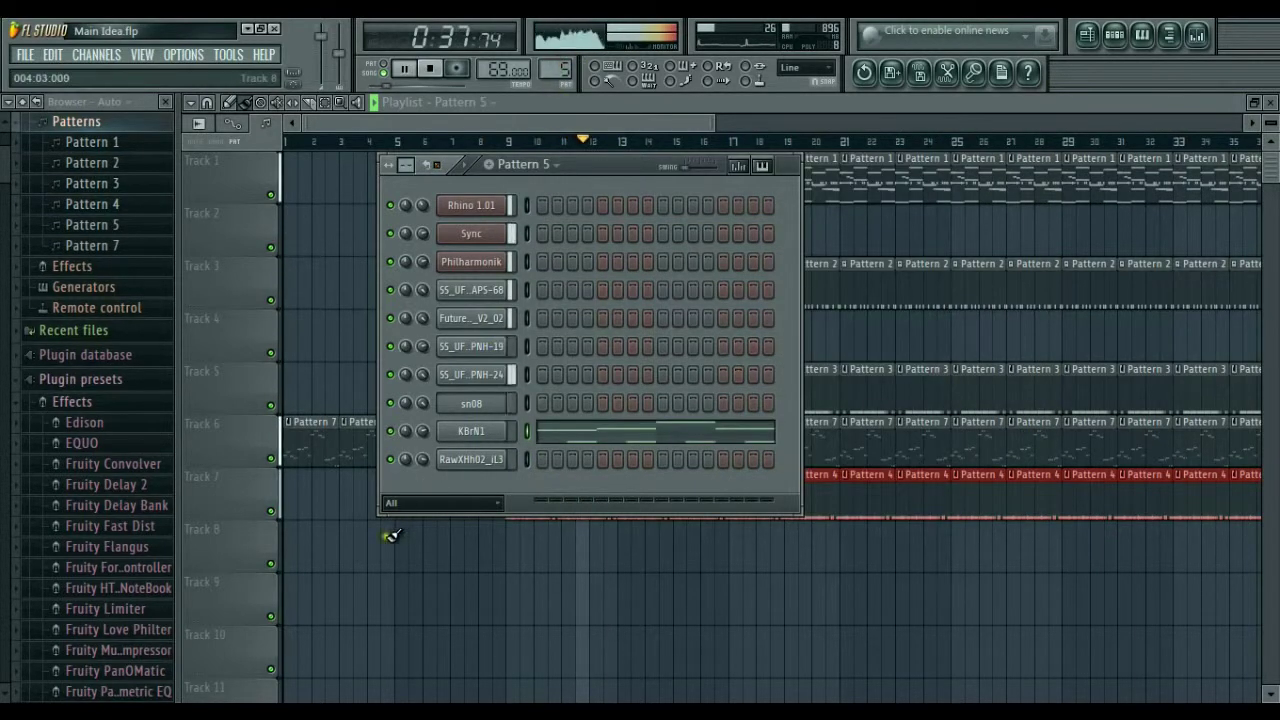
Step: Paint repeated Pattern 5 clips along Track 8 of the playlist from bar 3 onward
mouse_move(390, 536)
left_mouse_down()
mouse_move(366, 540)
mouse_move(715, 556)
mouse_move(1157, 463)
left_mouse_up()
left_click_drag(713, 121, 342, 123)
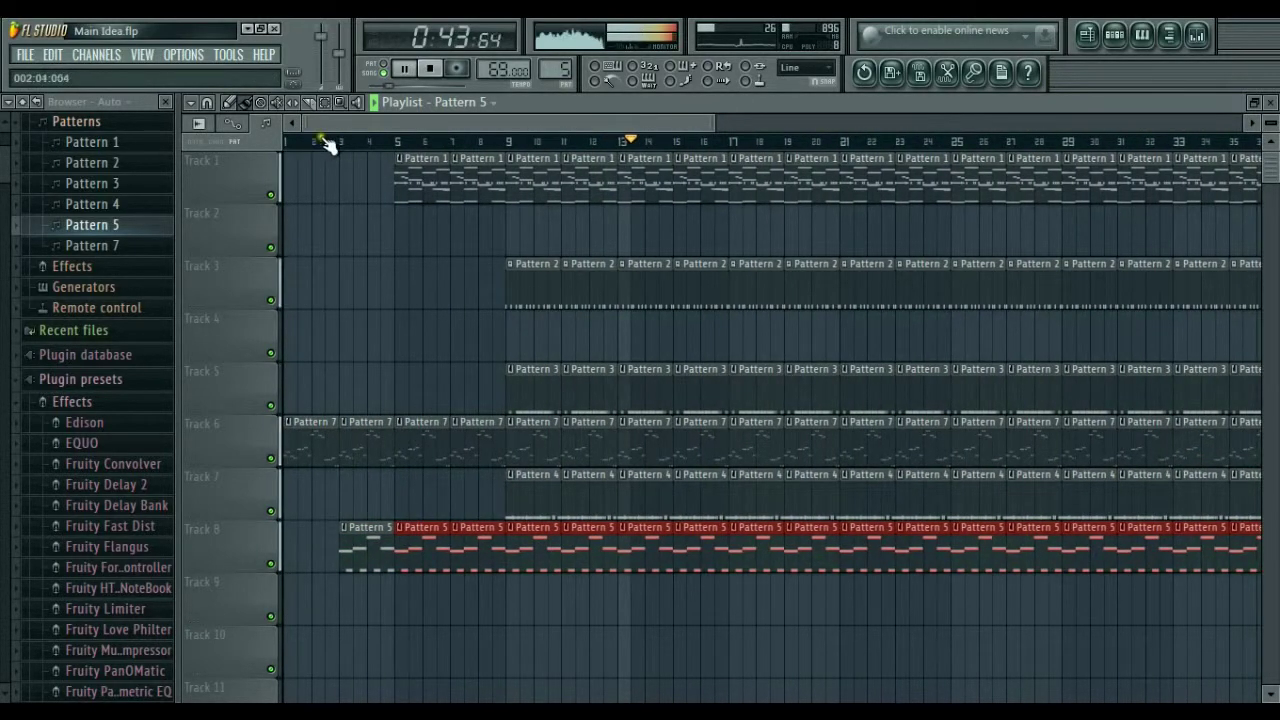
Step: Move the steps of the SS_UF..PNH-19 and SS_UF..PNH-24 channels out of Pattern 1 and into Pattern 8
left_click(1115, 42)
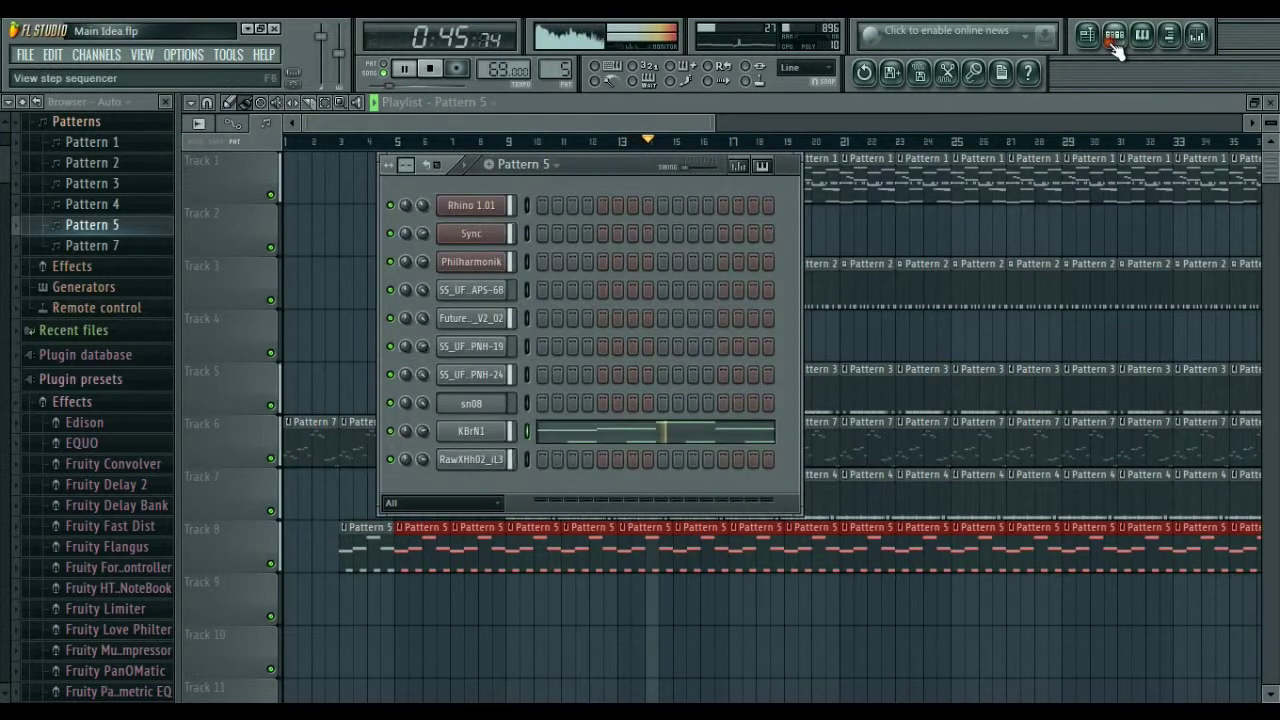
left_click_drag(562, 73, 583, 214)
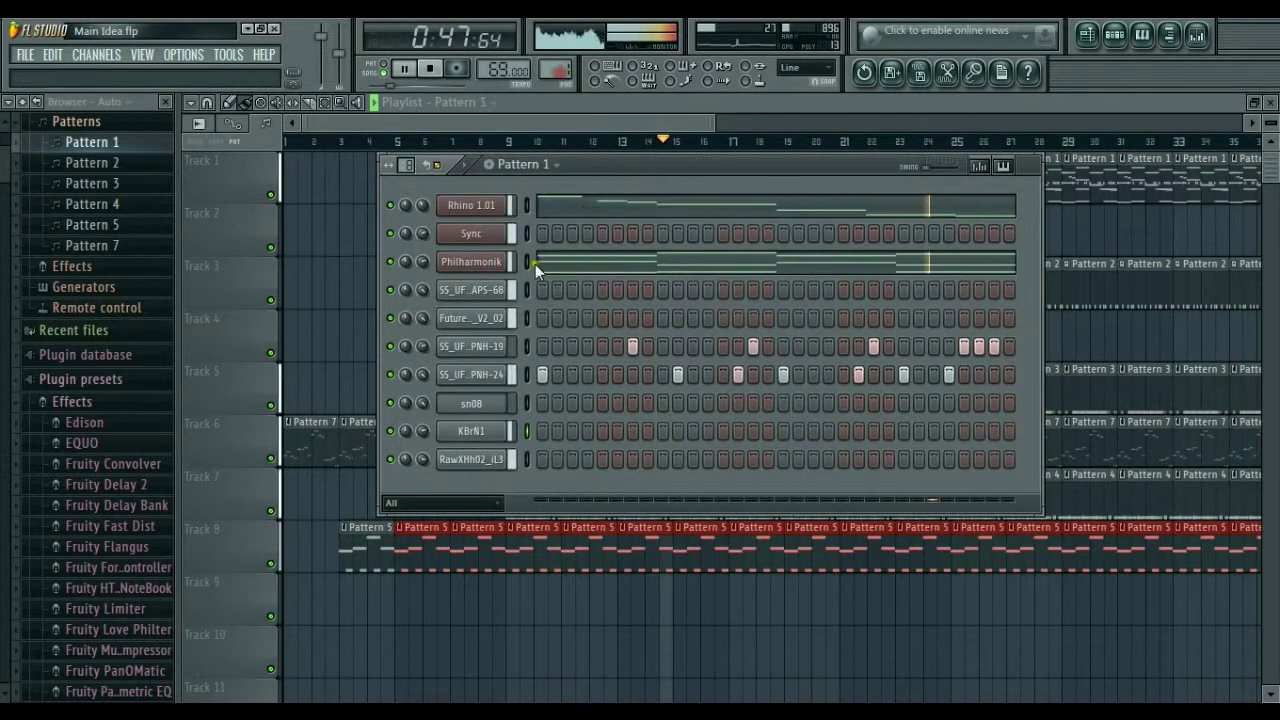
left_click(529, 352)
right_click(529, 378)
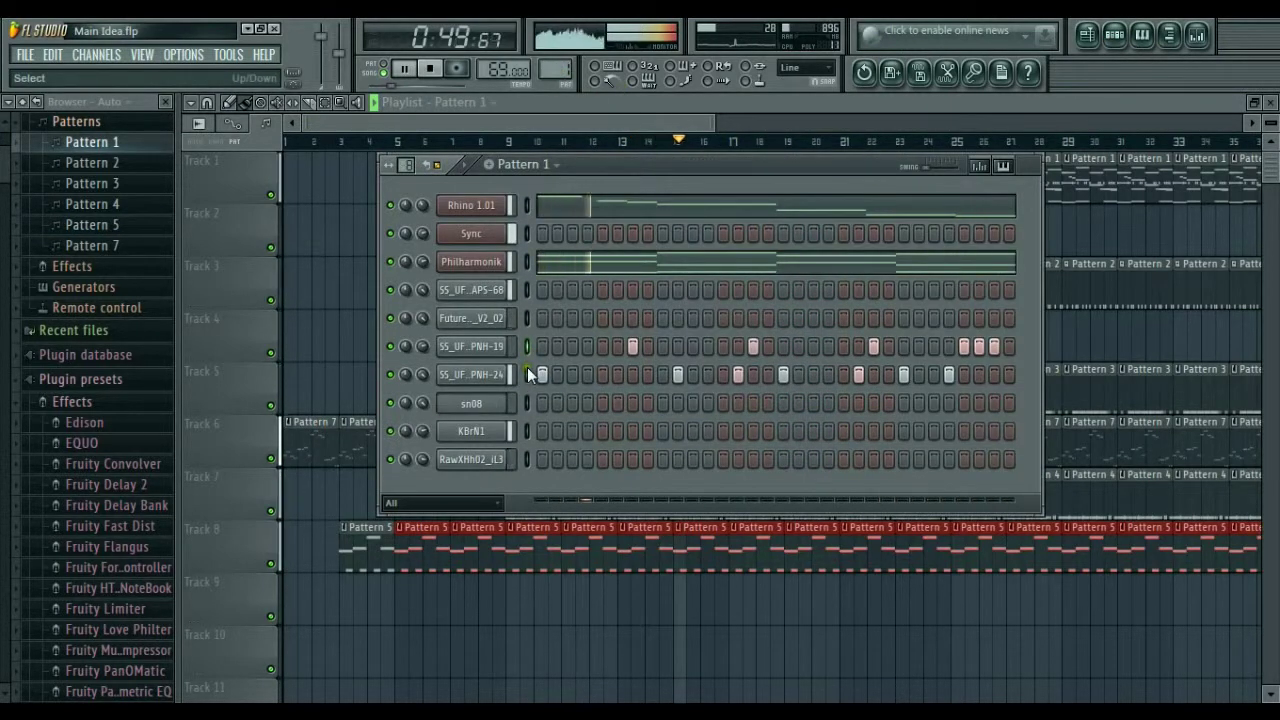
key("ctrl+x")
left_click_drag(556, 69, 517, 677)
key("ctrl+v")
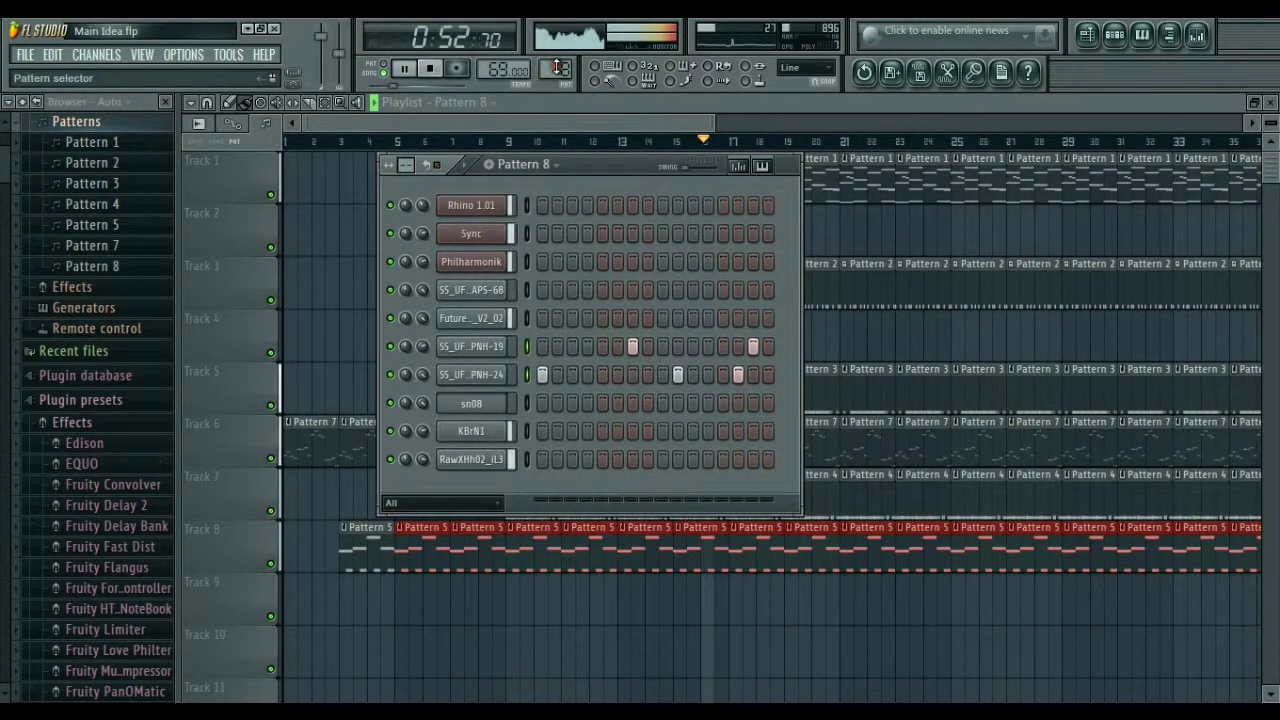
left_click(422, 167)
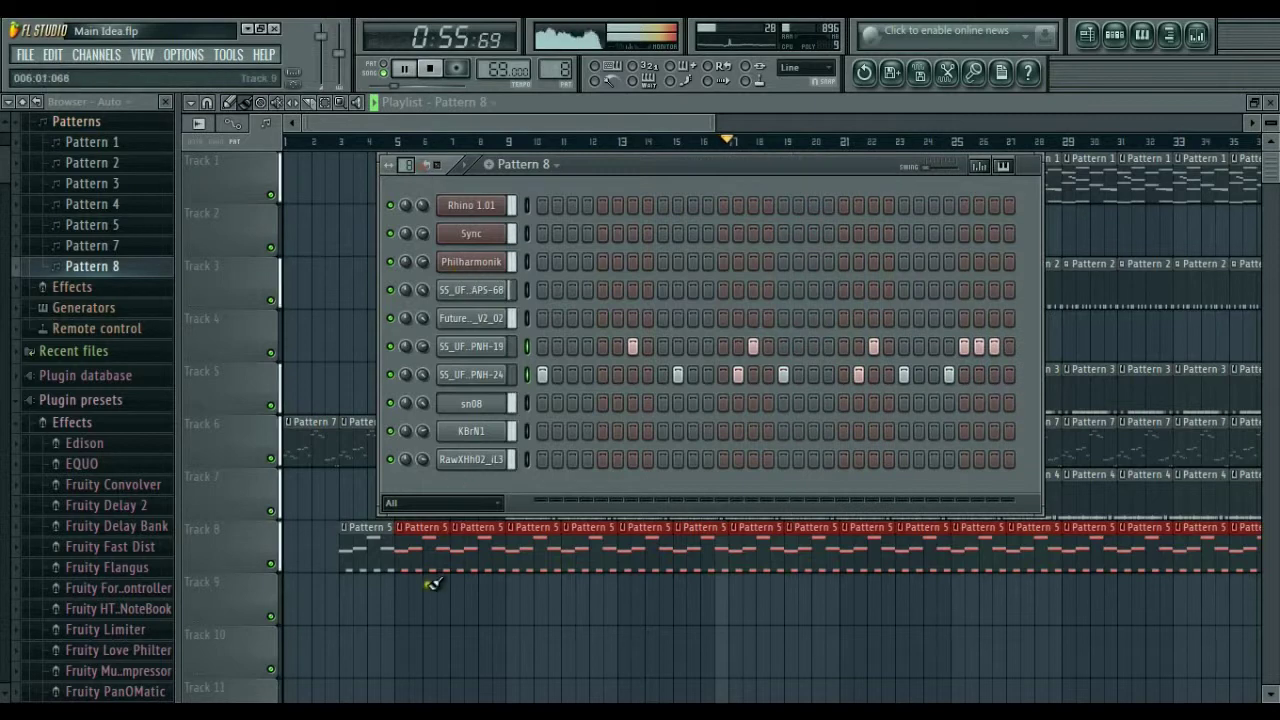
Step: Paint Pattern 8 clips along Track 9 over bars 1 to 8 and from bar 13 onward, and restart playback from the beginning
mouse_move(428, 588)
left_mouse_down()
mouse_move(280, 590)
mouse_move(480, 590)
left_mouse_up()
left_click_drag(627, 605, 1275, 596)
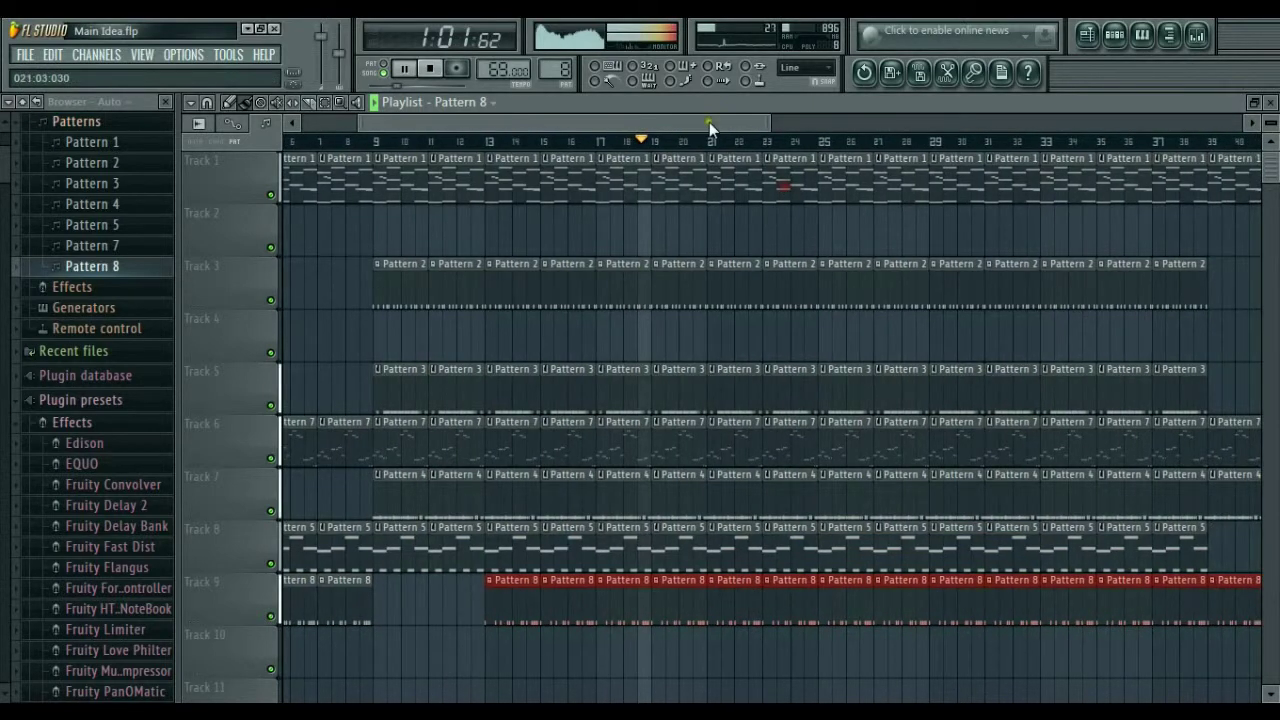
left_click_drag(710, 124, 235, 152)
left_click(432, 68)
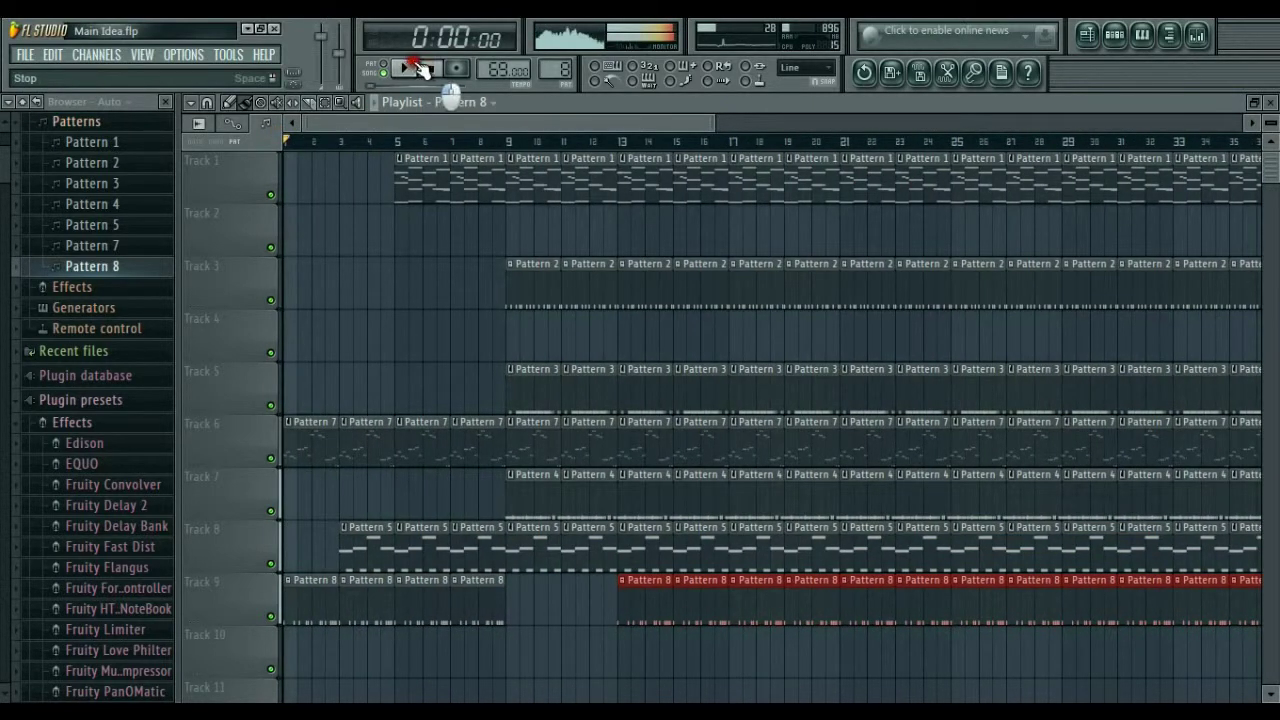
left_click(421, 68)
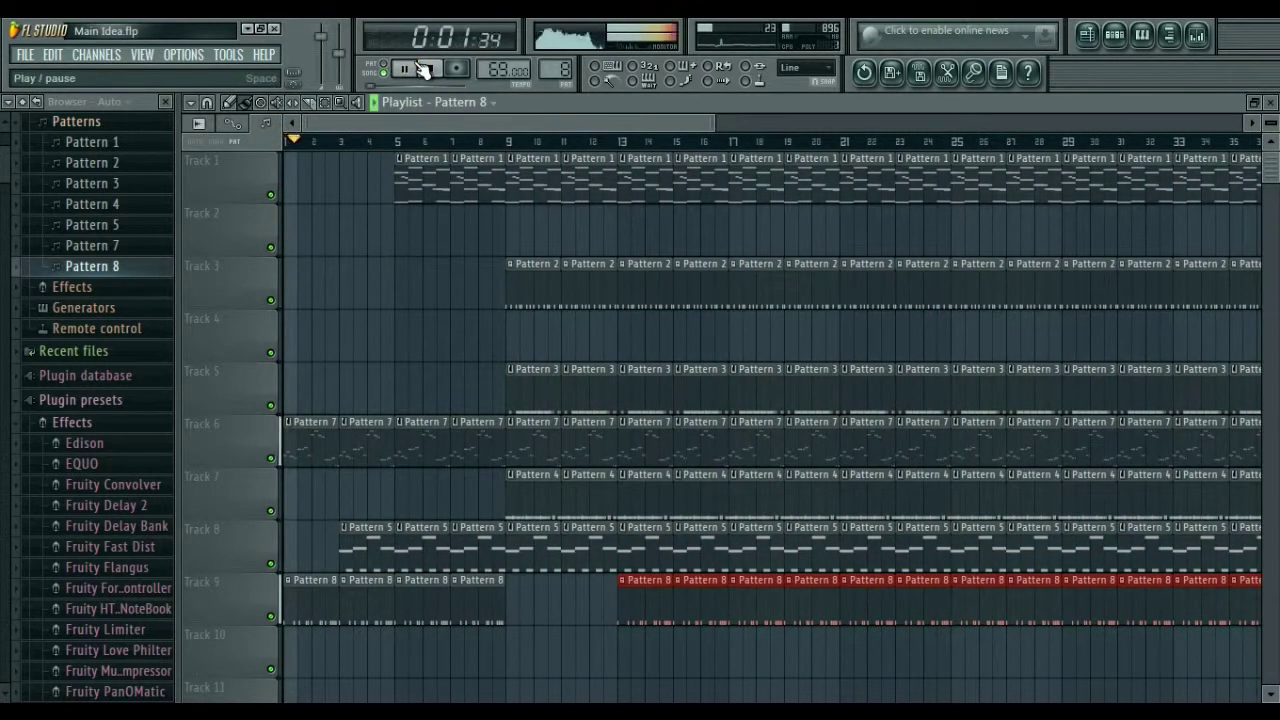
Step: Move the Philharmonik channel's notes out of Pattern 1 and into Pattern 10
double_click(500, 198)
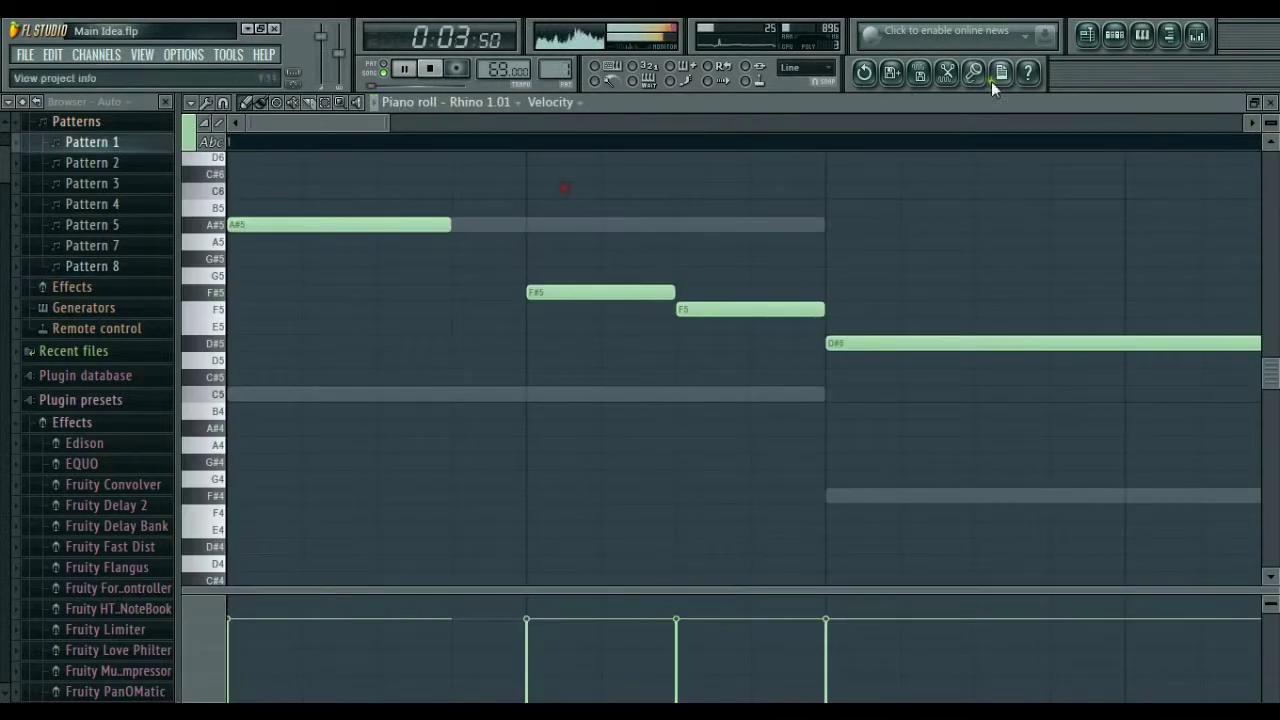
left_click(1271, 103)
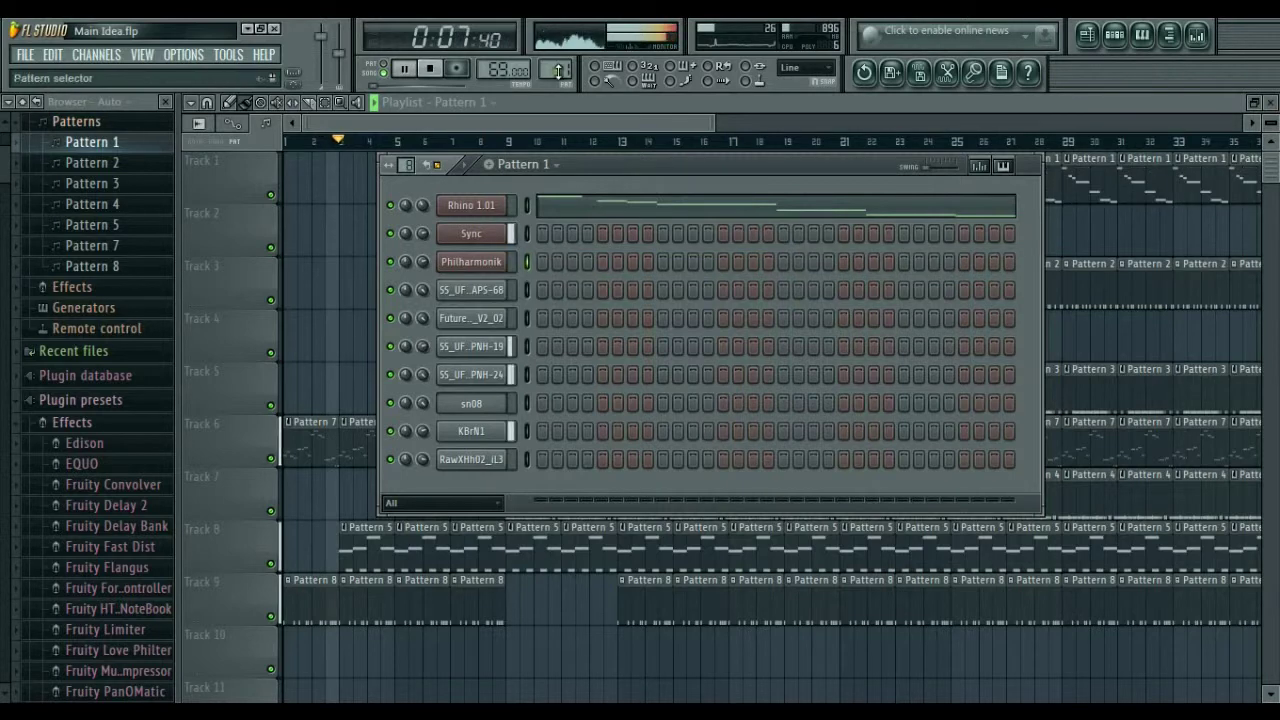
left_click_drag(558, 68, 526, 671)
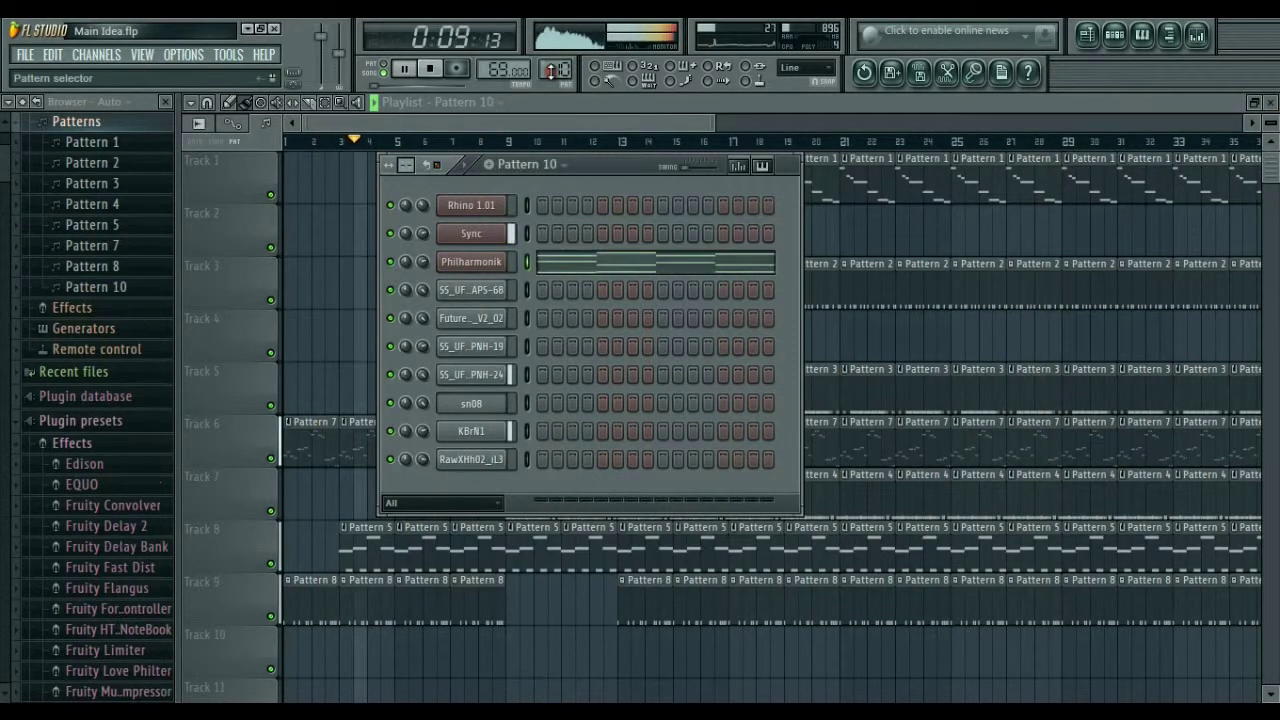
key("F6")
Step: Paint Pattern 10 clips along Track 10 of the playlist over bars 1 to 8 and from bar 13 onward
left_click(322, 665)
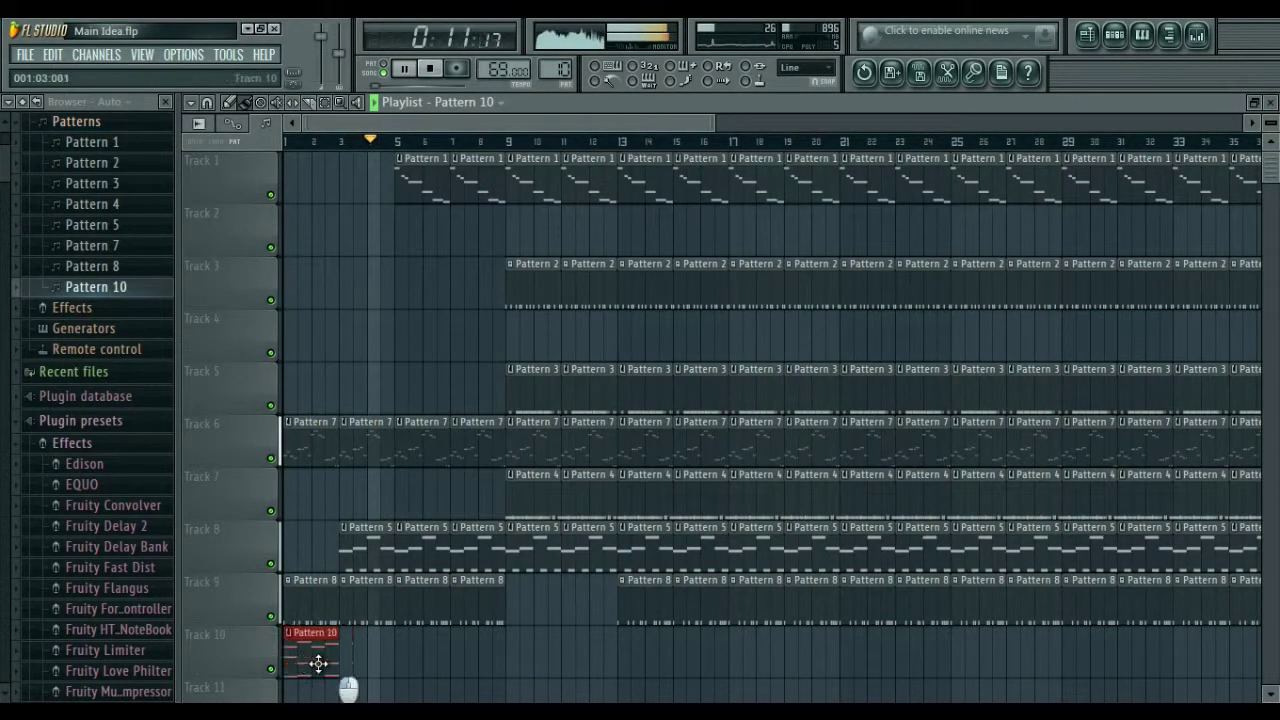
left_click_drag(350, 662, 455, 668)
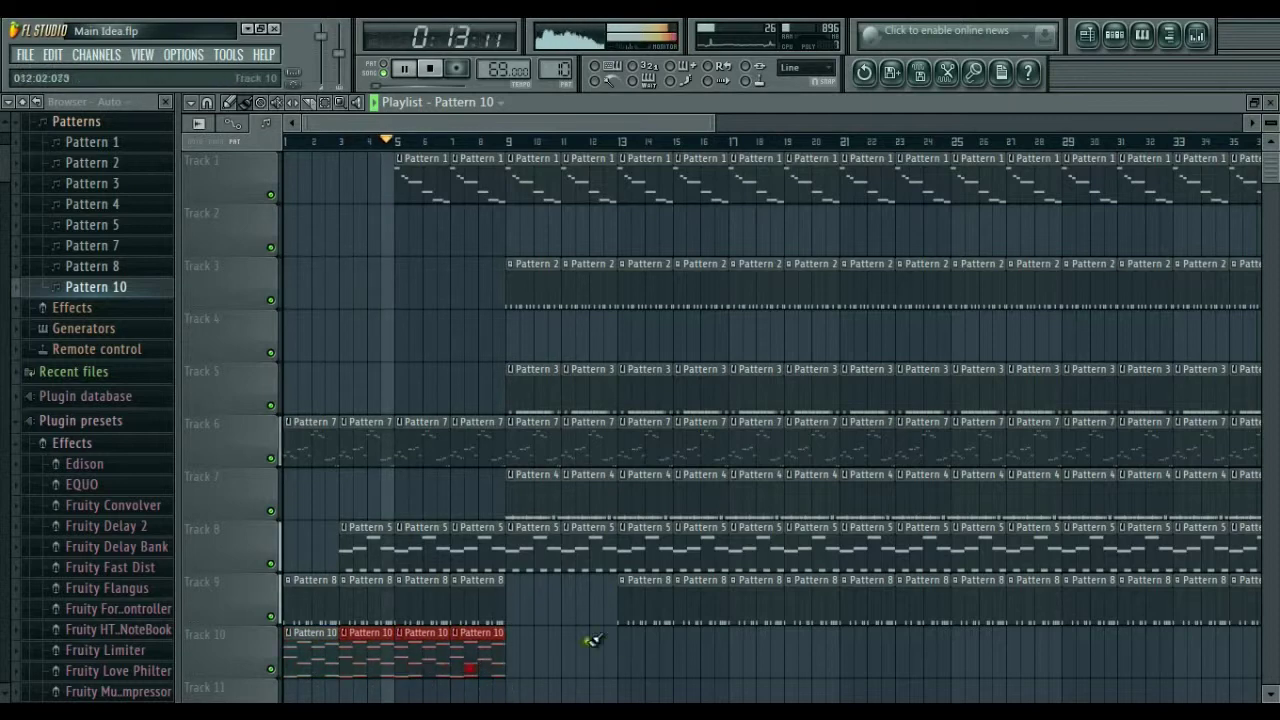
mouse_move(620, 650)
left_mouse_down()
mouse_move(937, 674)
mouse_move(1246, 674)
mouse_move(1276, 645)
mouse_move(1262, 641)
left_mouse_up()
left_click_drag(656, 123, 330, 121)
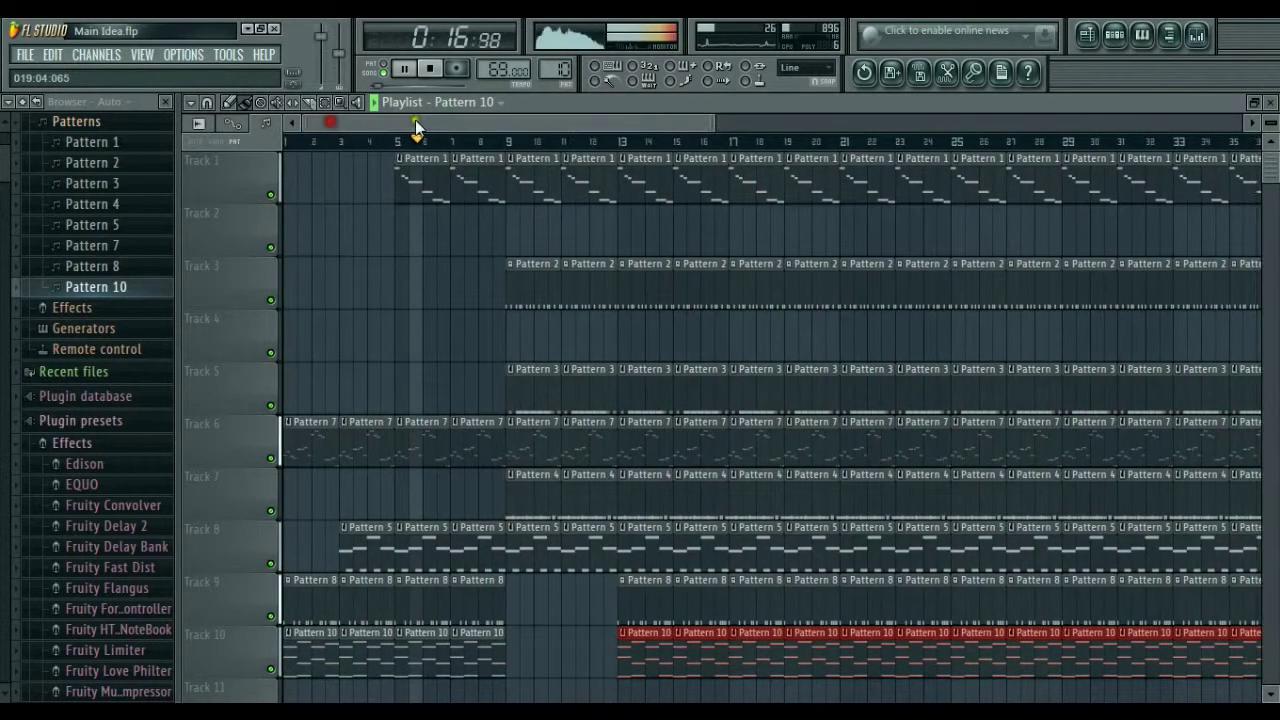
Step: Lower the LEAD mixer track that Rhino 1.01 is routed to, to about 56% (-10.9 dB), and return to the playlist
double_click(471, 191)
left_click(1270, 102)
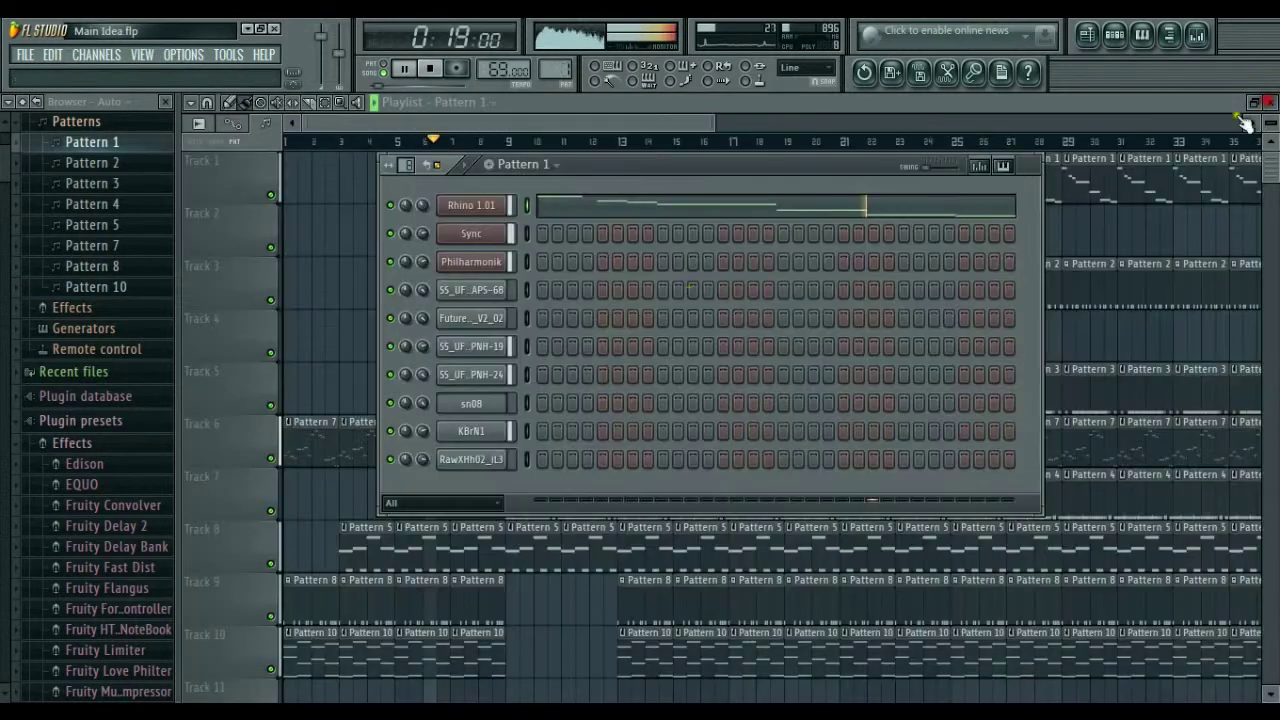
left_click(455, 205)
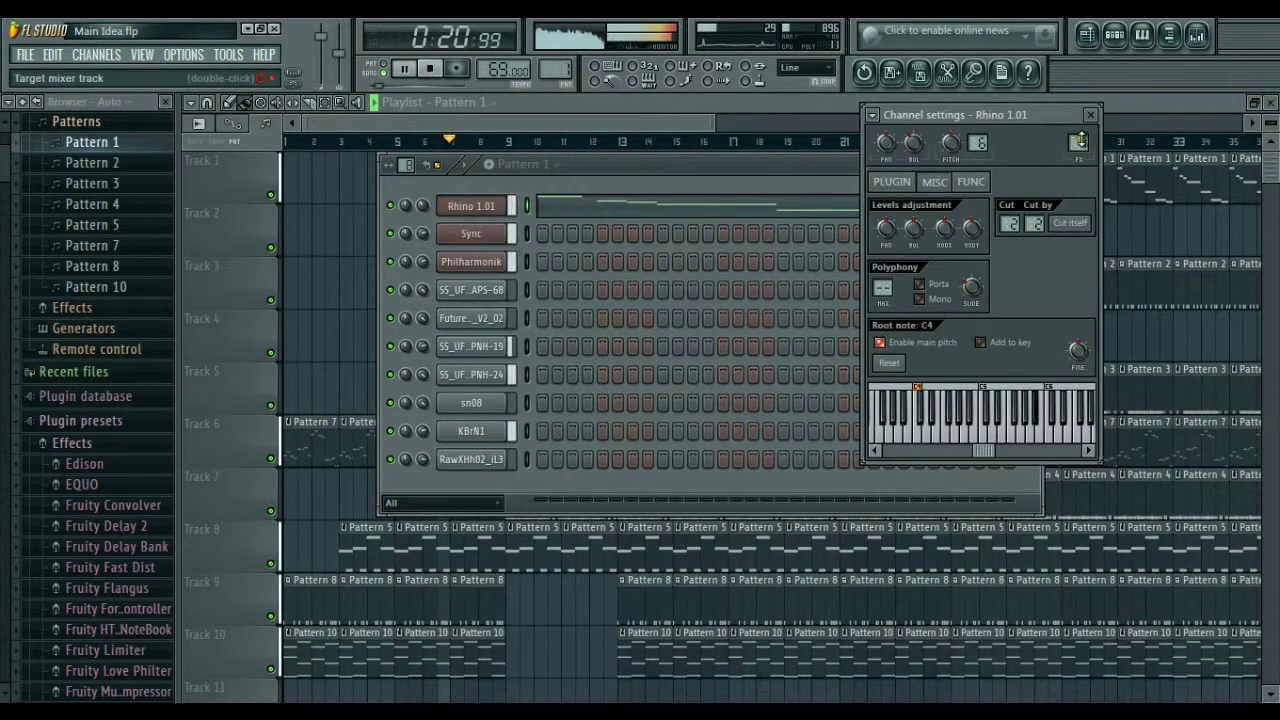
key("F9")
left_click_drag(688, 396, 687, 413)
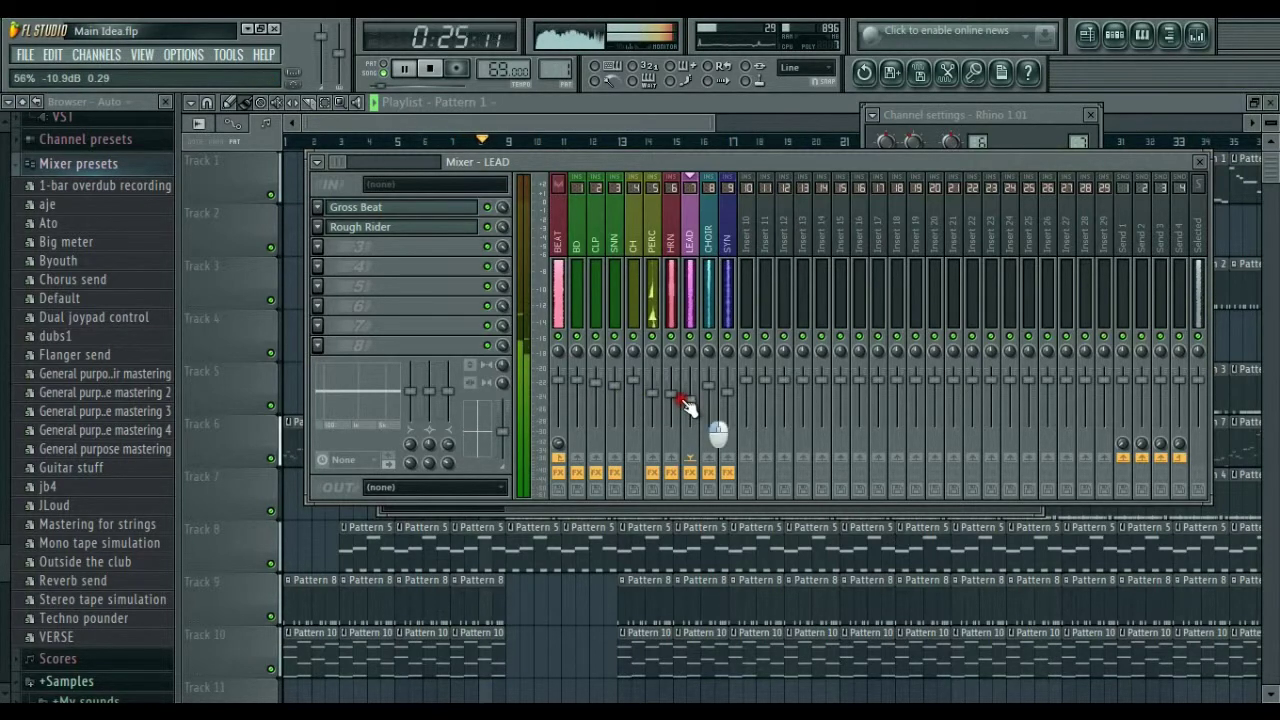
left_click(1115, 38)
left_click(1087, 36)
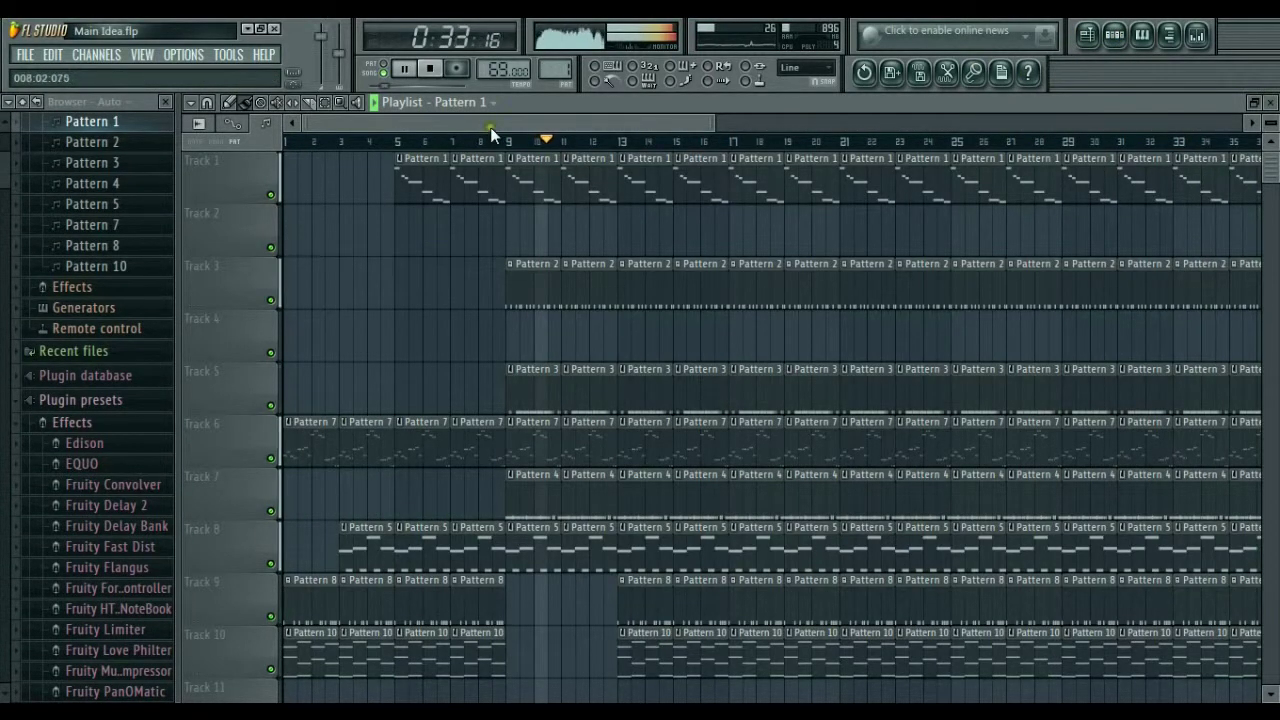
Step: Delete the two Pattern 7 clips on Track 6 that span bars 17 to 20
left_click_drag(490, 127, 525, 127)
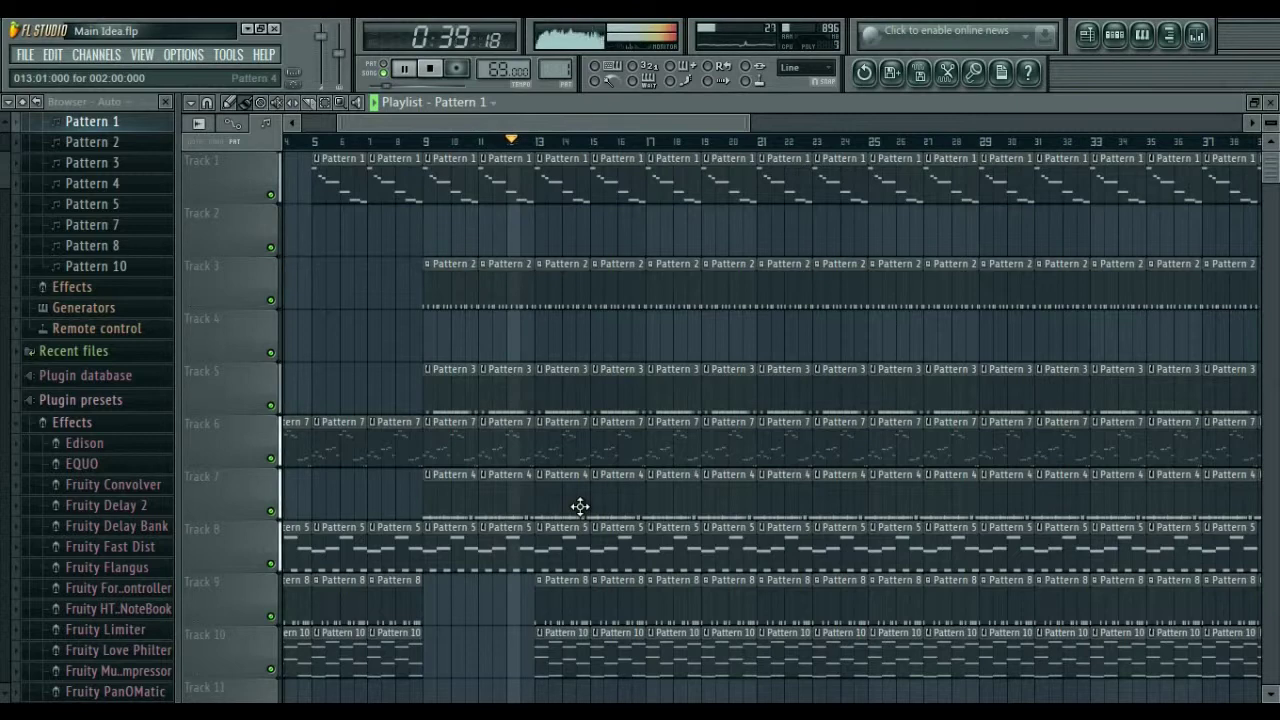
right_click(666, 449)
right_click(709, 451)
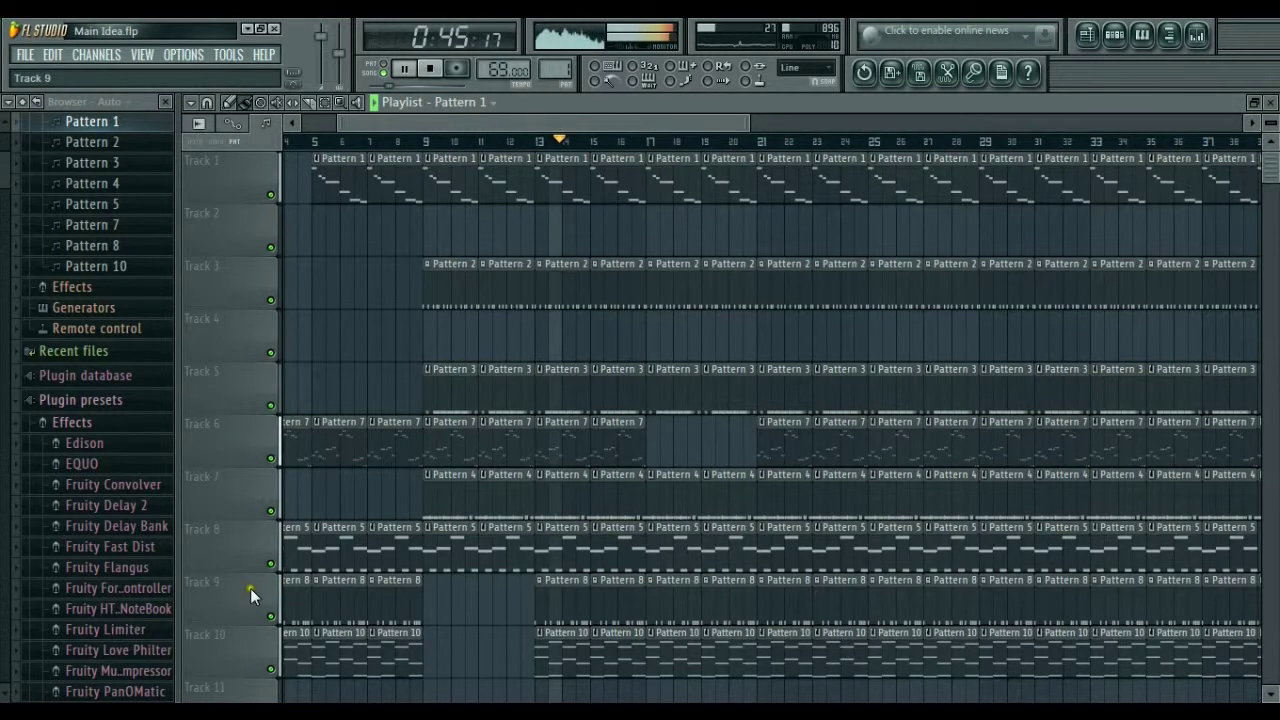
Step: Rename playlist Track 10 as STNGS
right_click(224, 636)
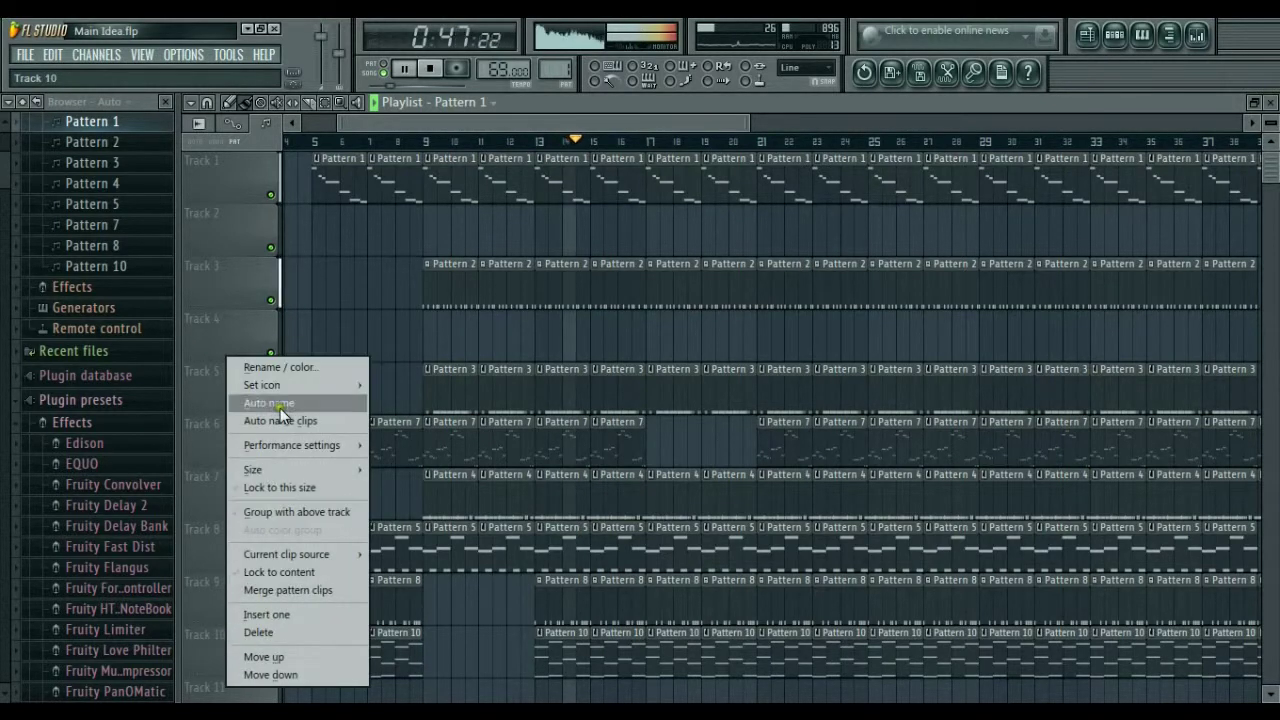
left_click(285, 367)
type("S")
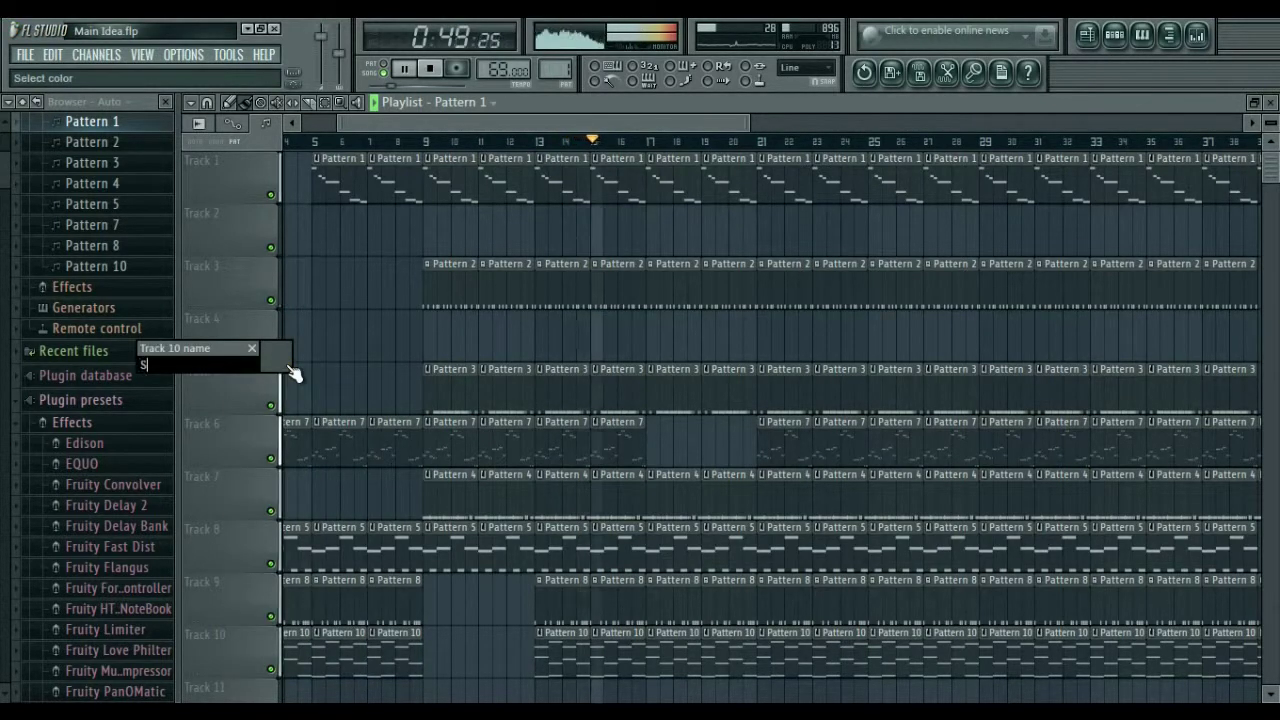
type("TN")
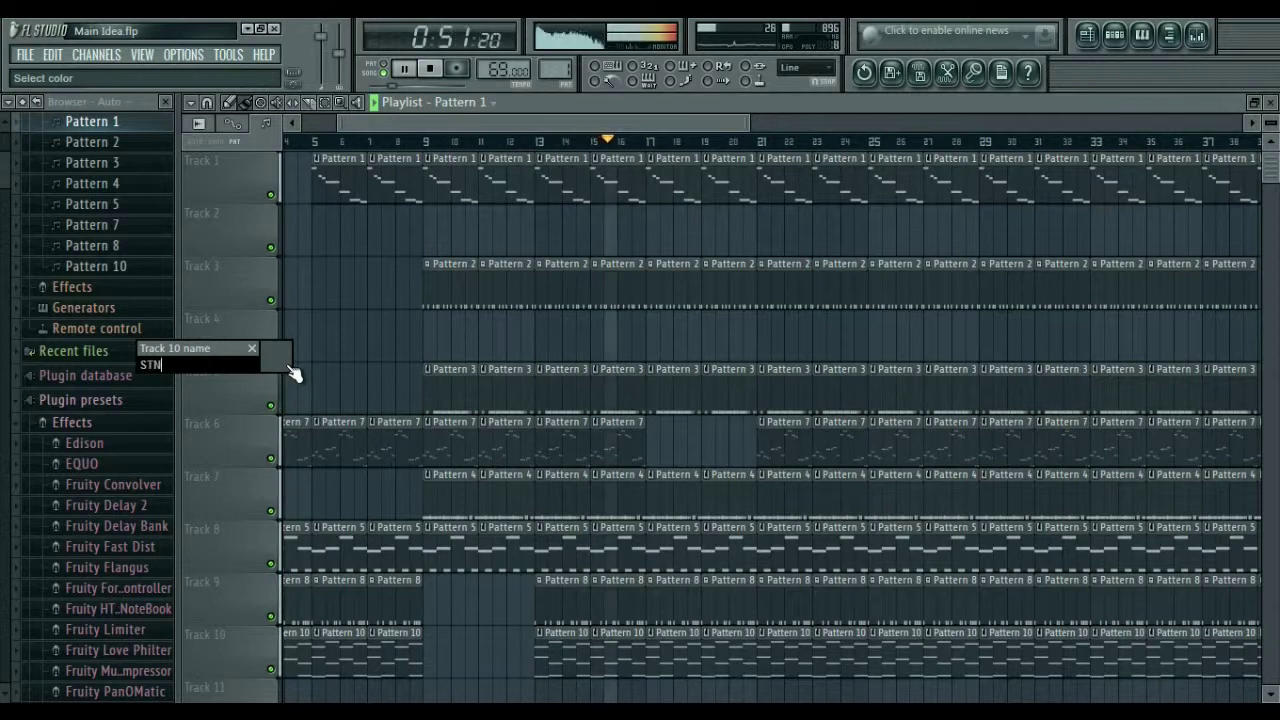
type("GS")
key("Return")
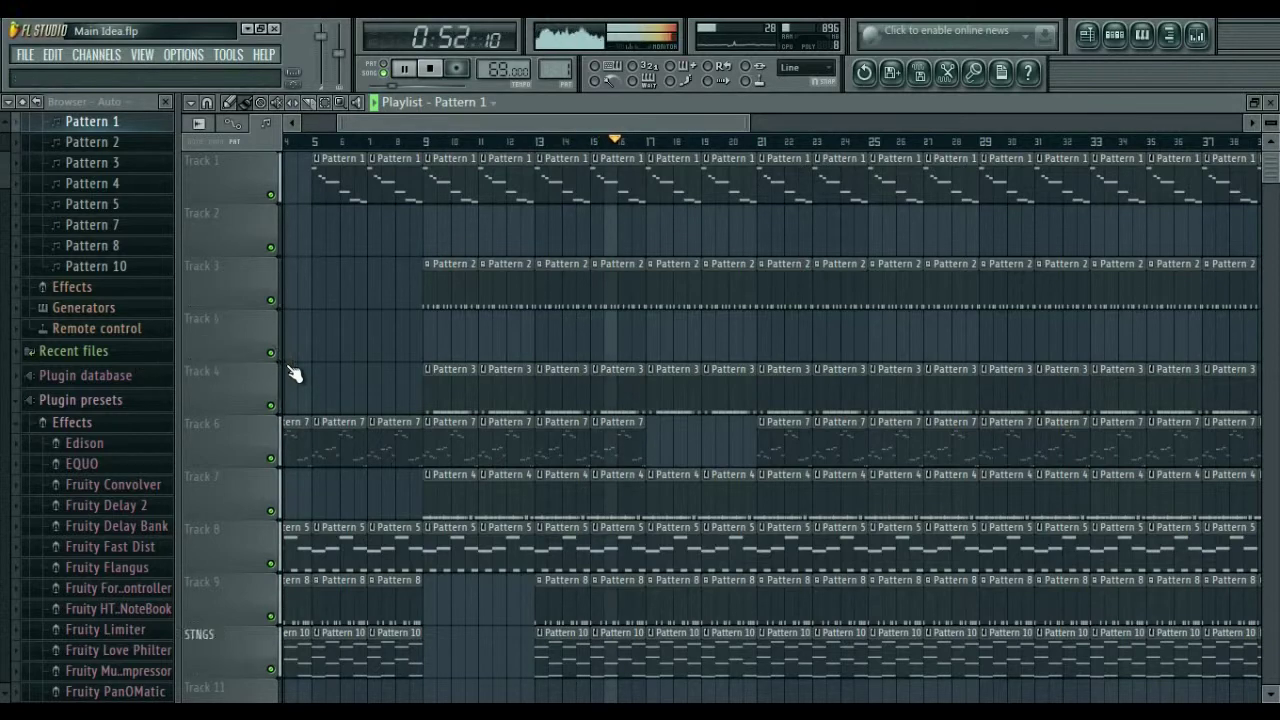
Step: Solo Track 9 briefly to identify its sound, restore the other tracks, and rename it PERC
right_click(270, 617)
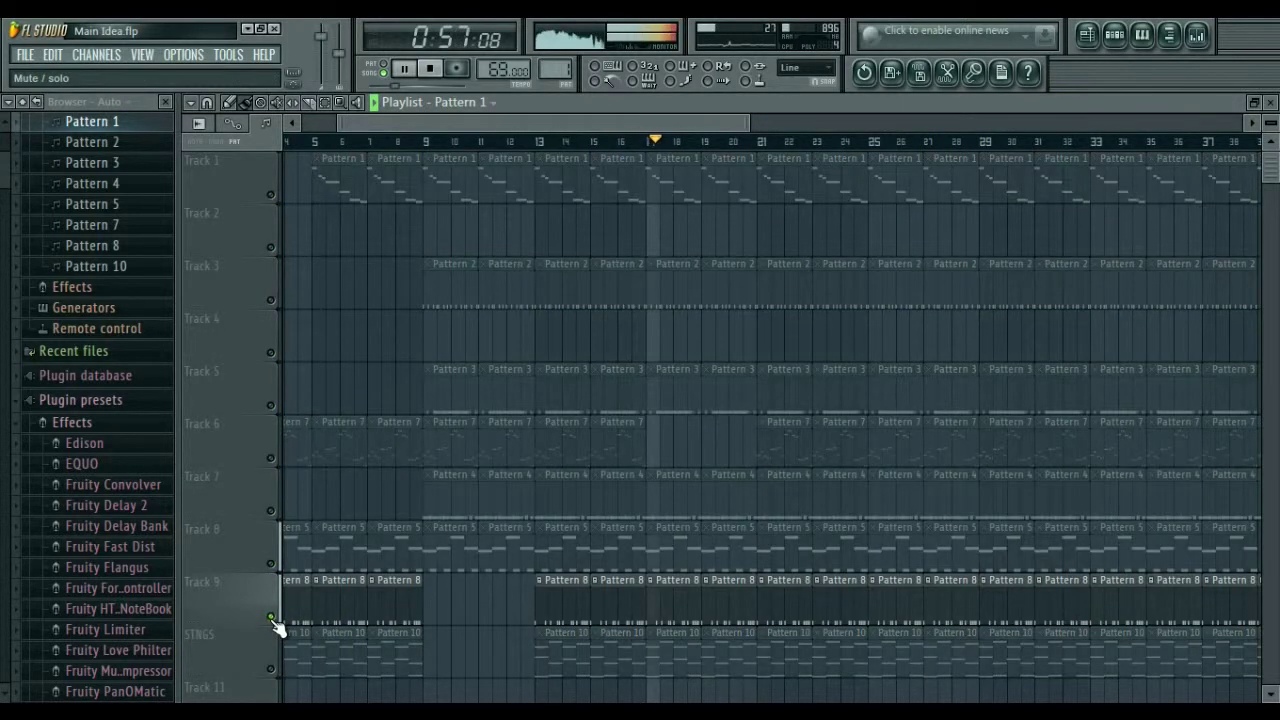
right_click(270, 617)
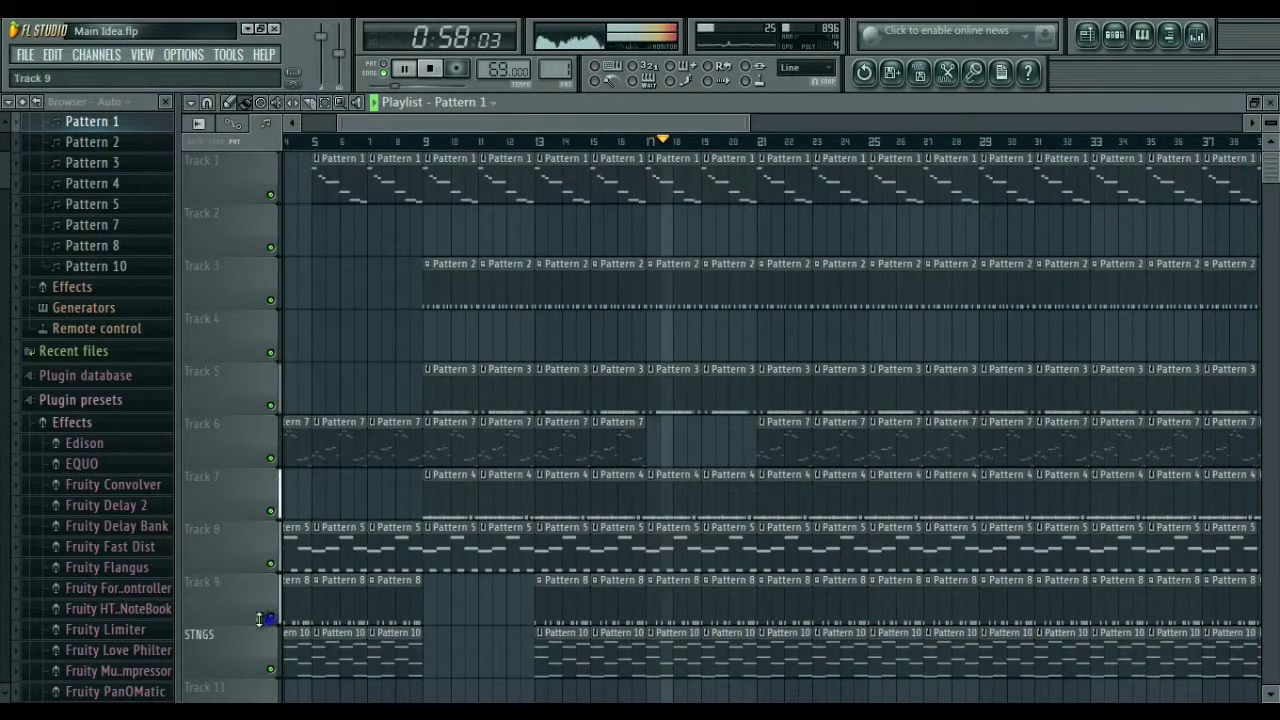
right_click(219, 589)
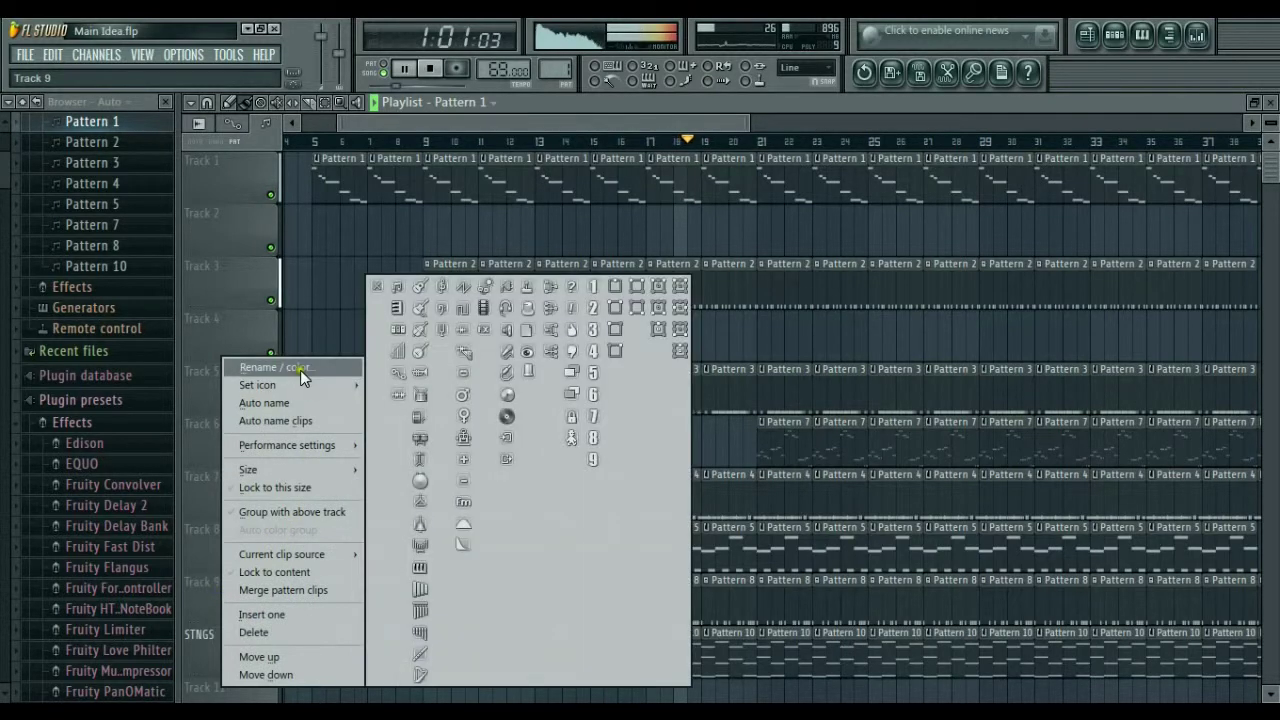
left_click(300, 368)
type("PERC")
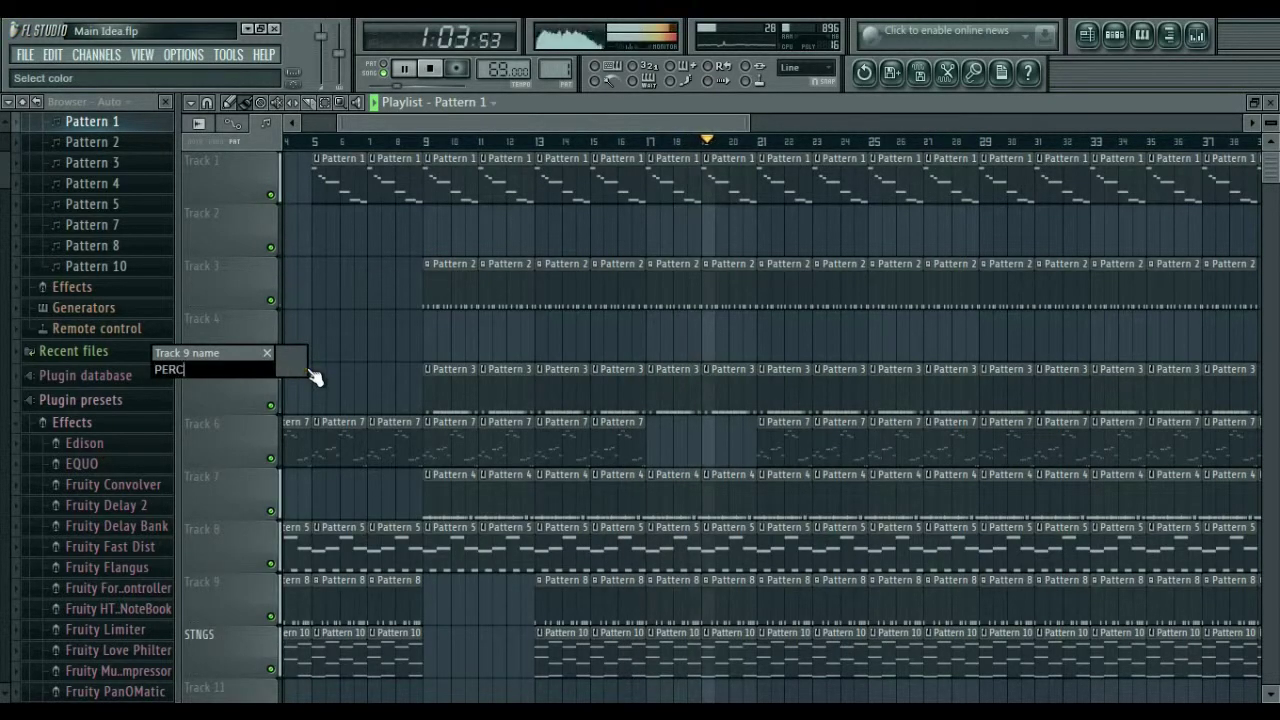
key("Return")
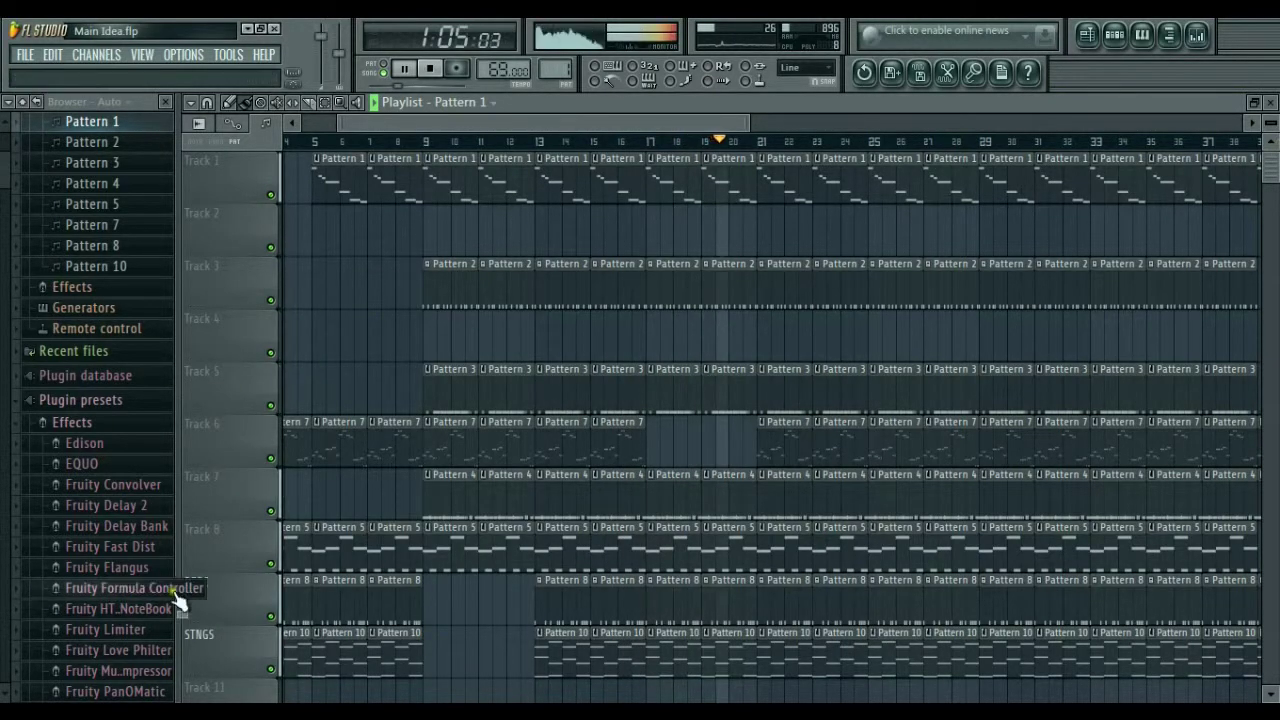
Step: Solo playlist Track 1 and rename it LD
right_click(270, 195)
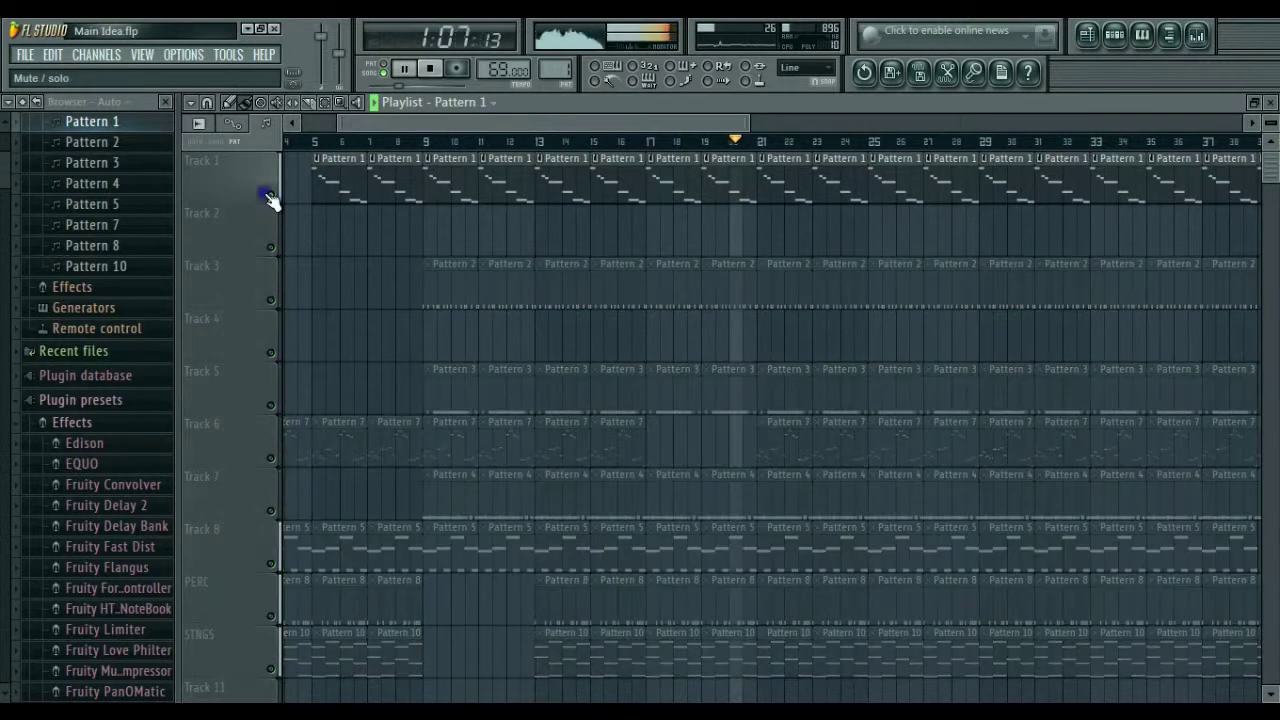
right_click(213, 168)
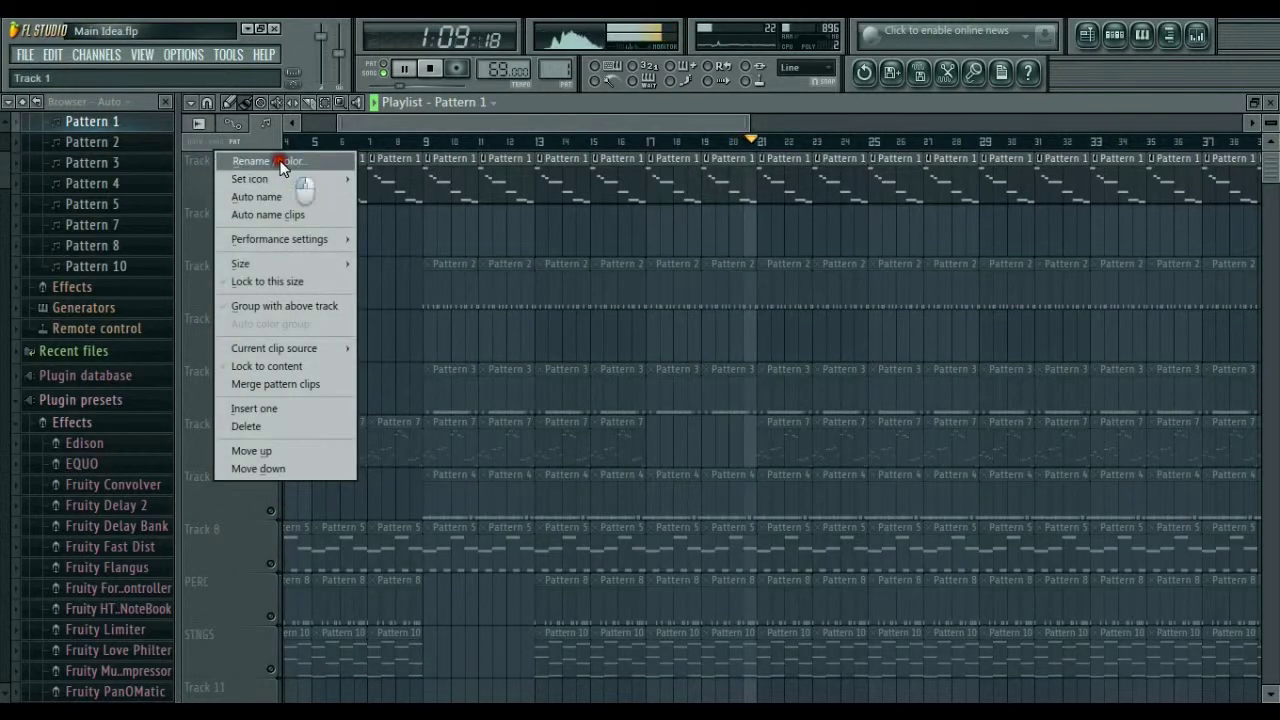
left_click(220, 162)
type("LD")
key("Return")
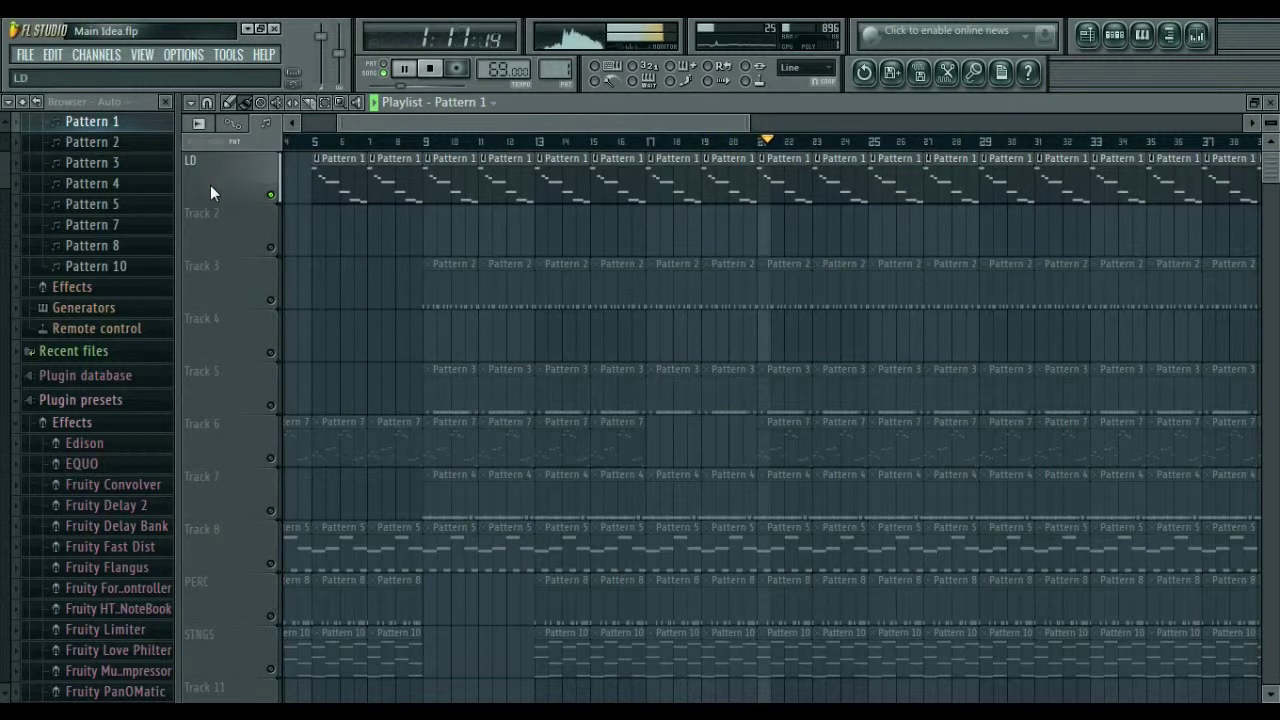
Step: Unmute Track 3, mute the LD track, and rename Track 3 as SN
left_click(270, 298)
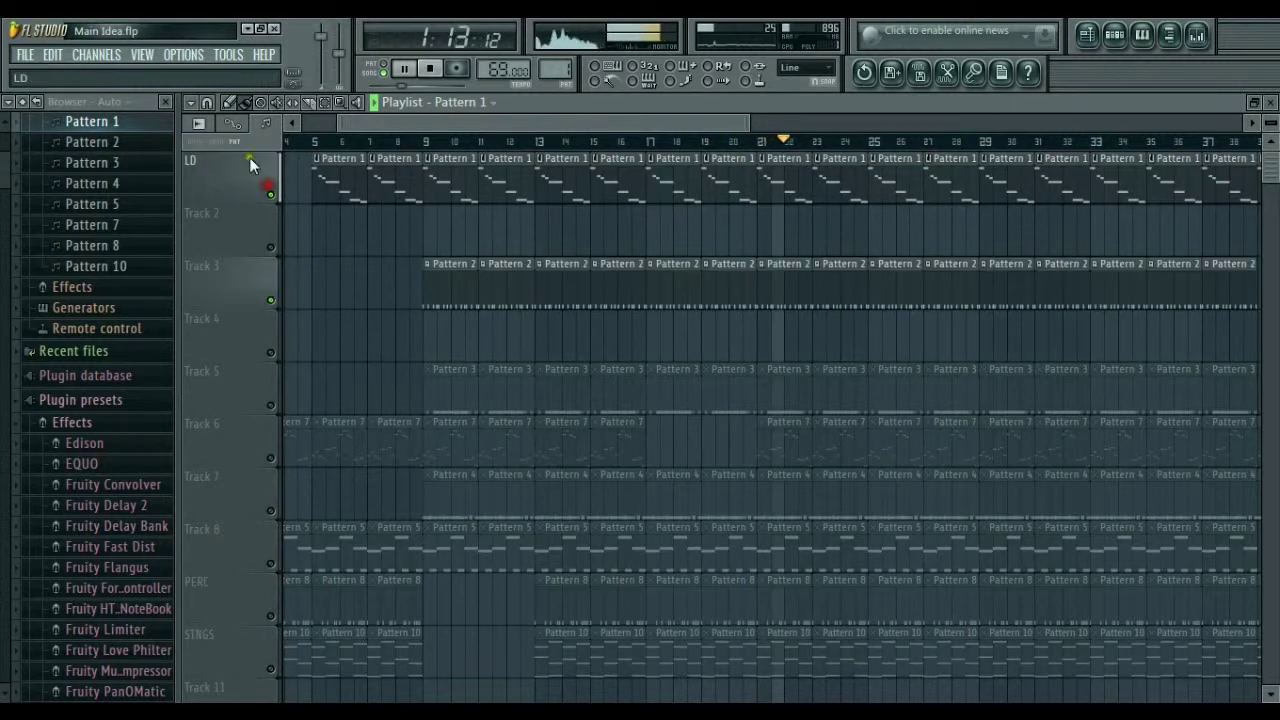
left_click(268, 195)
right_click(249, 276)
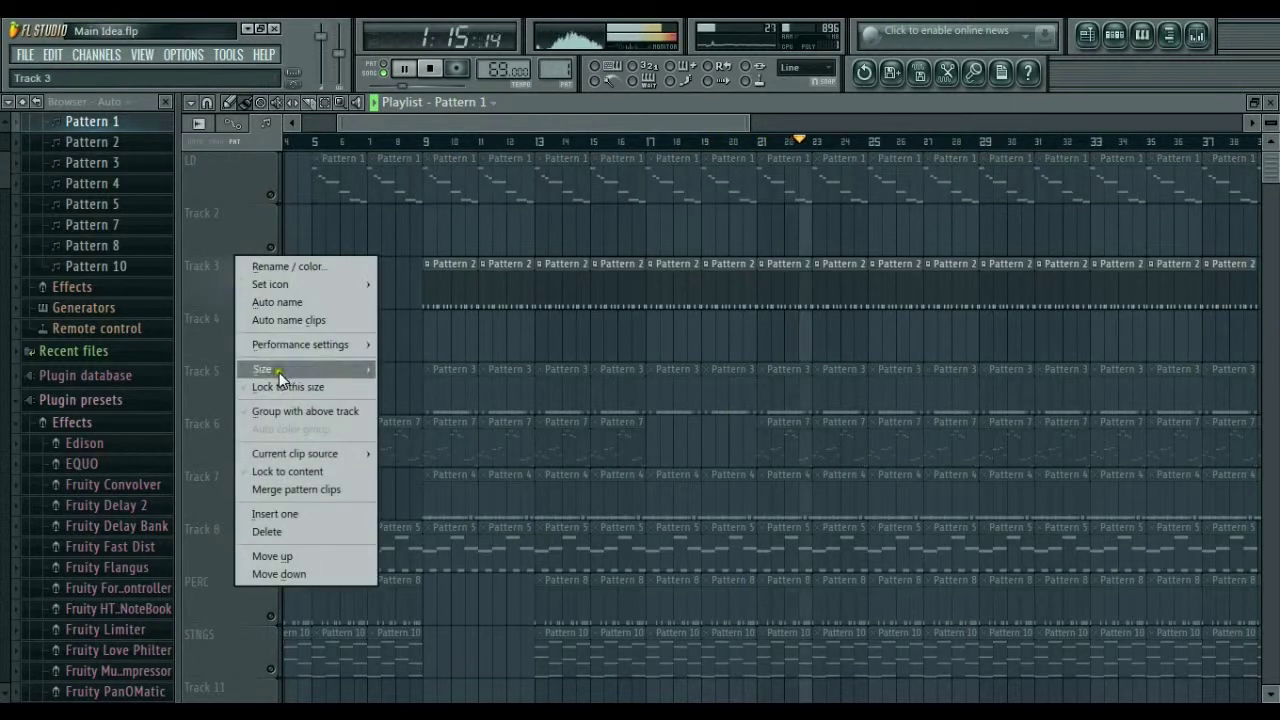
left_click(295, 276)
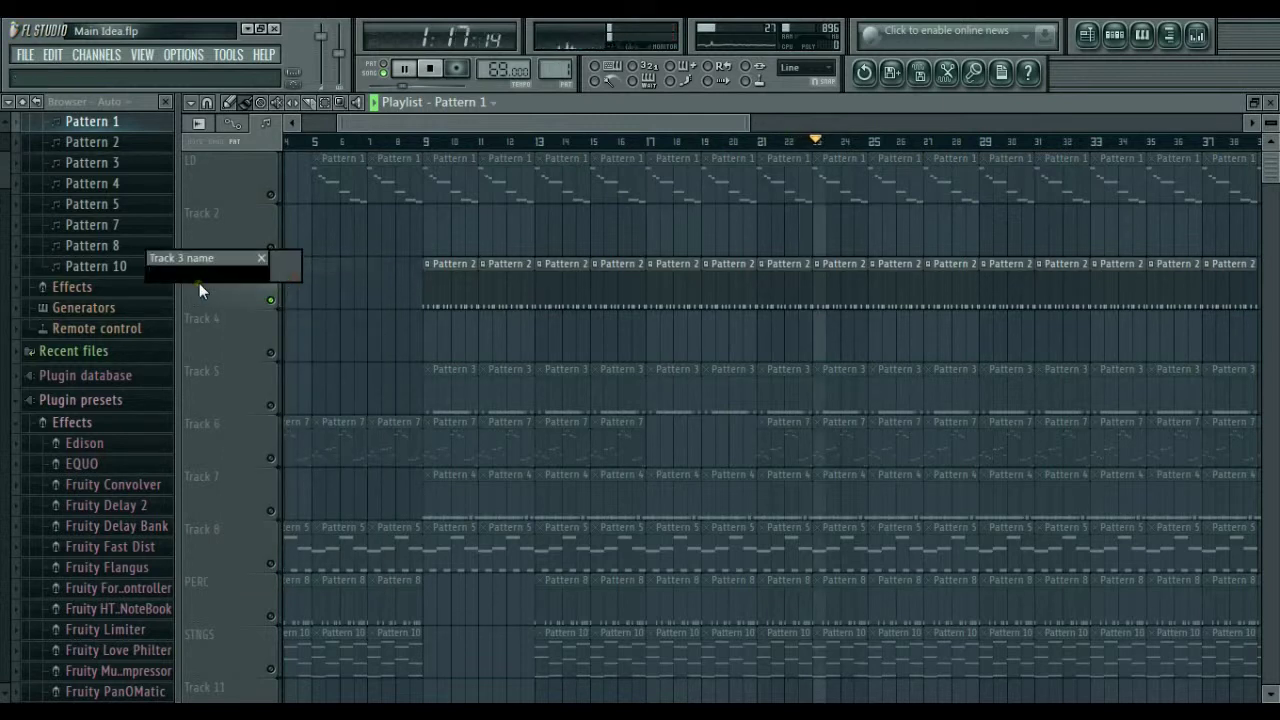
type("SN")
key("Return")
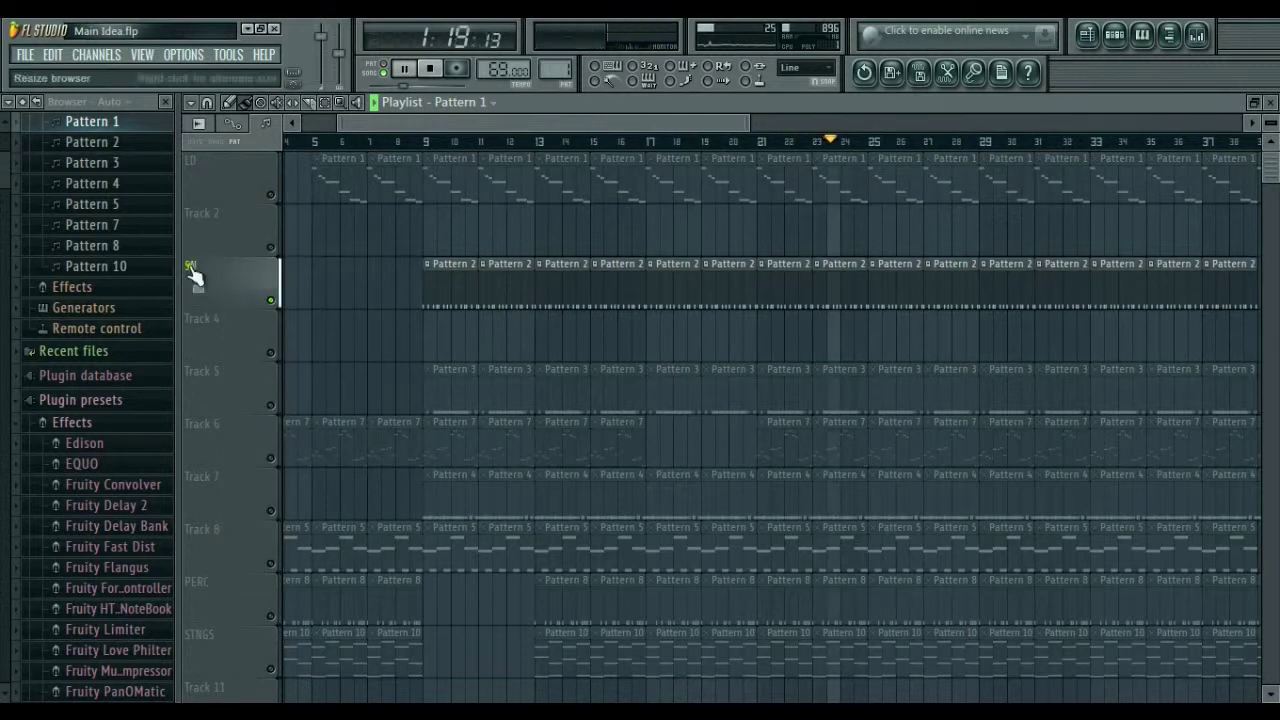
Step: Solo playlist Track 5 and rename it CH
right_click(270, 407)
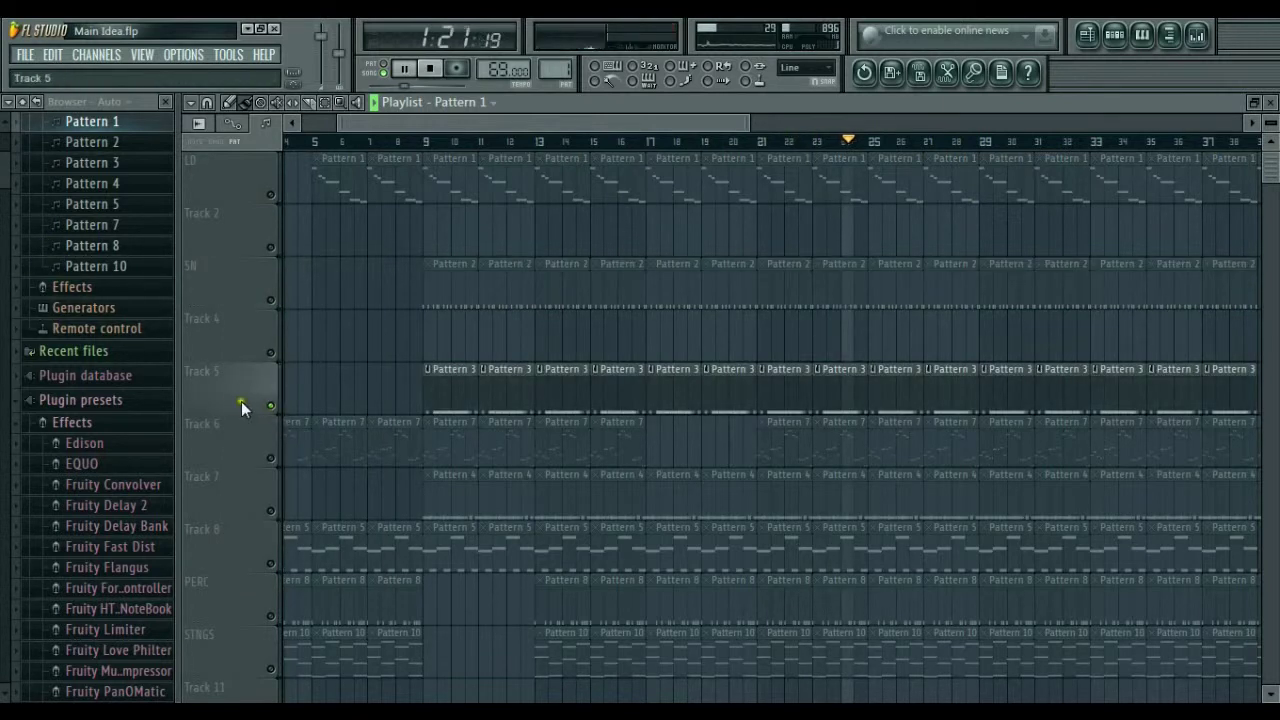
right_click(217, 380)
left_click(268, 367)
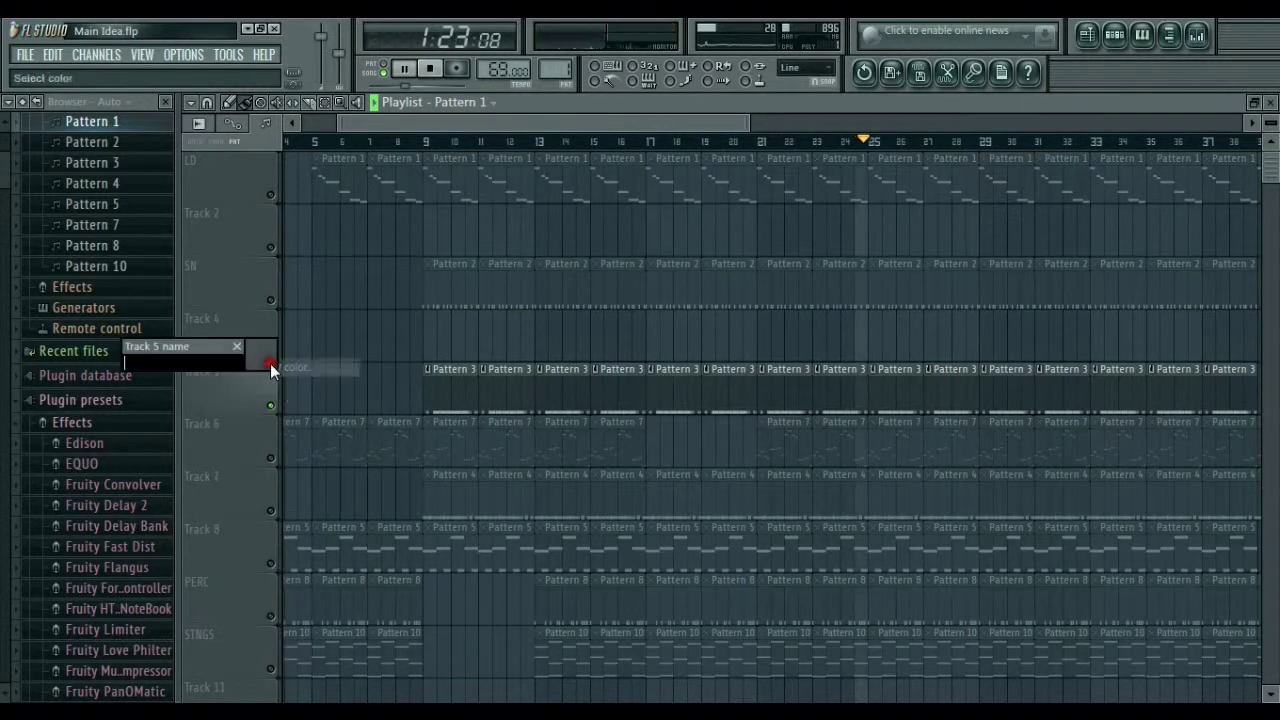
type("C")
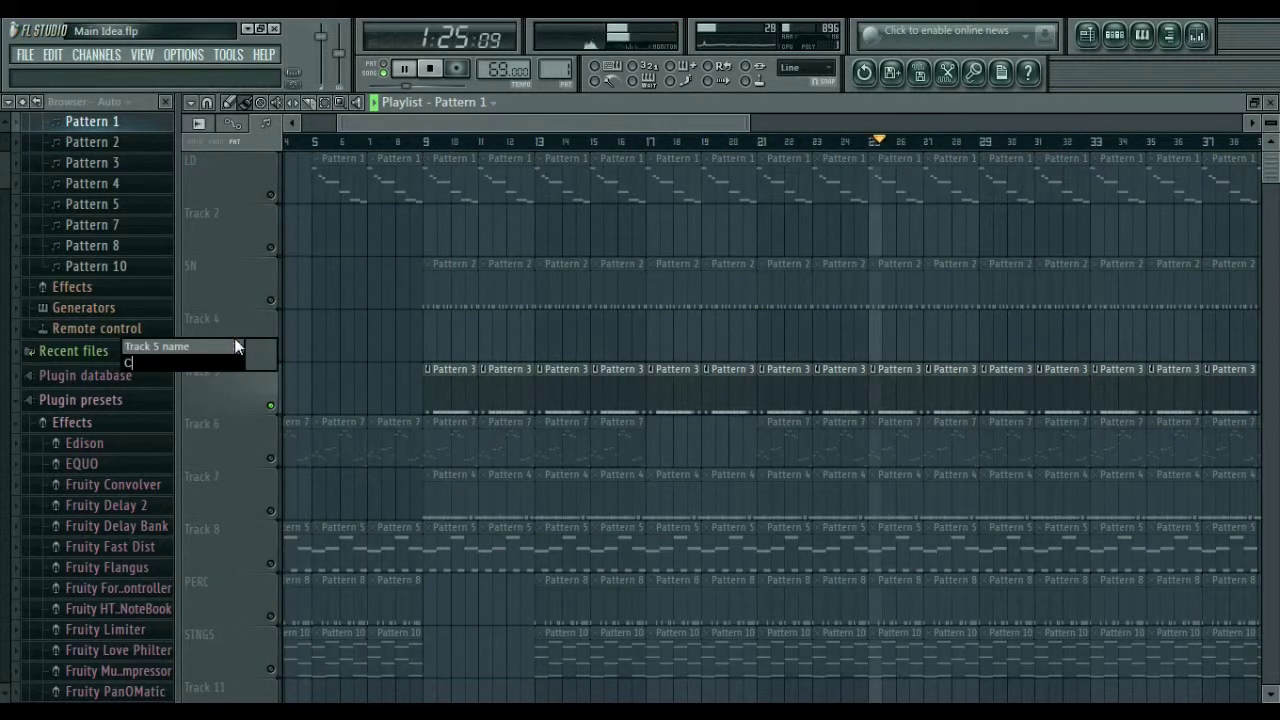
type("H")
key("Return")
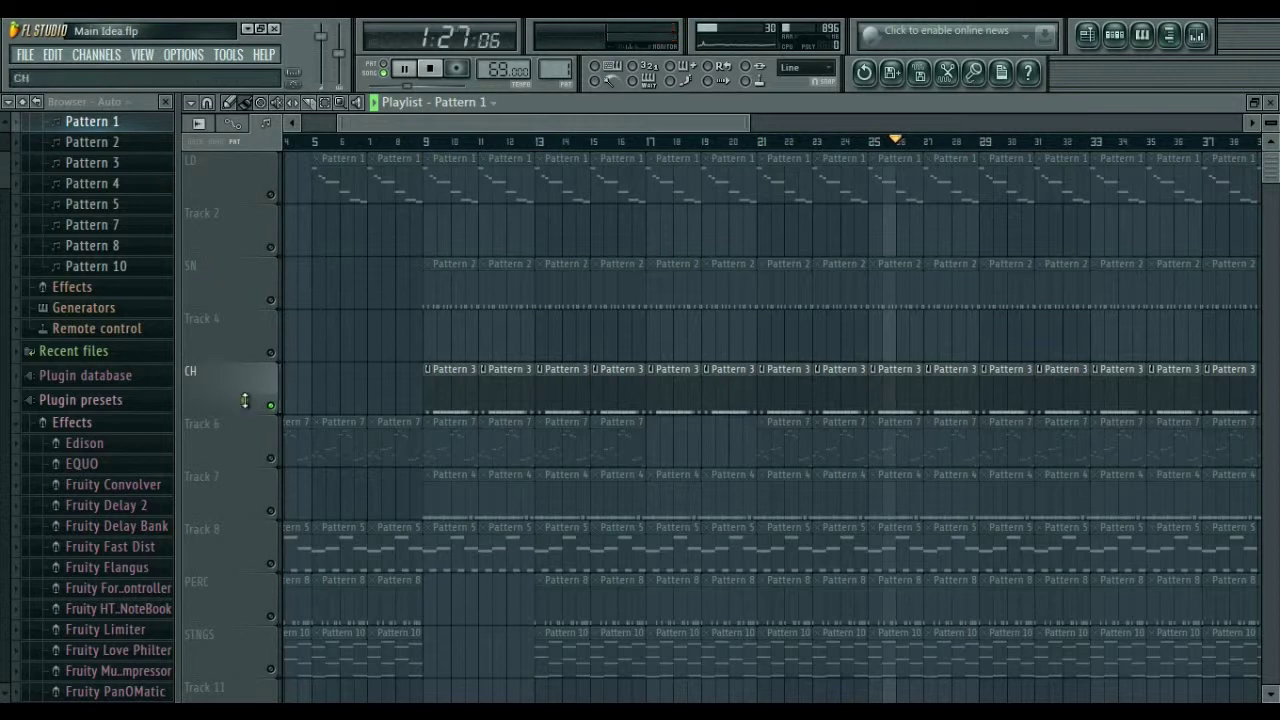
Step: Solo playlist Track 6 and rename it SYN
right_click(270, 458)
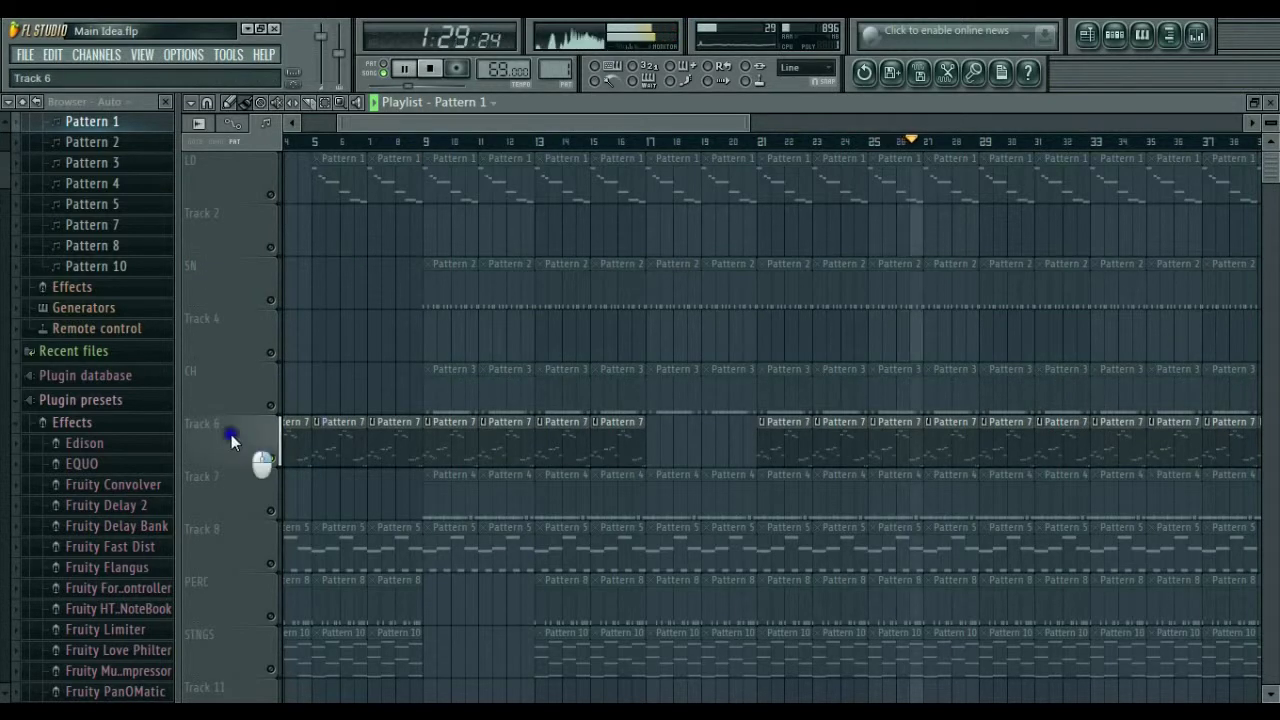
right_click(231, 441)
left_click(282, 367)
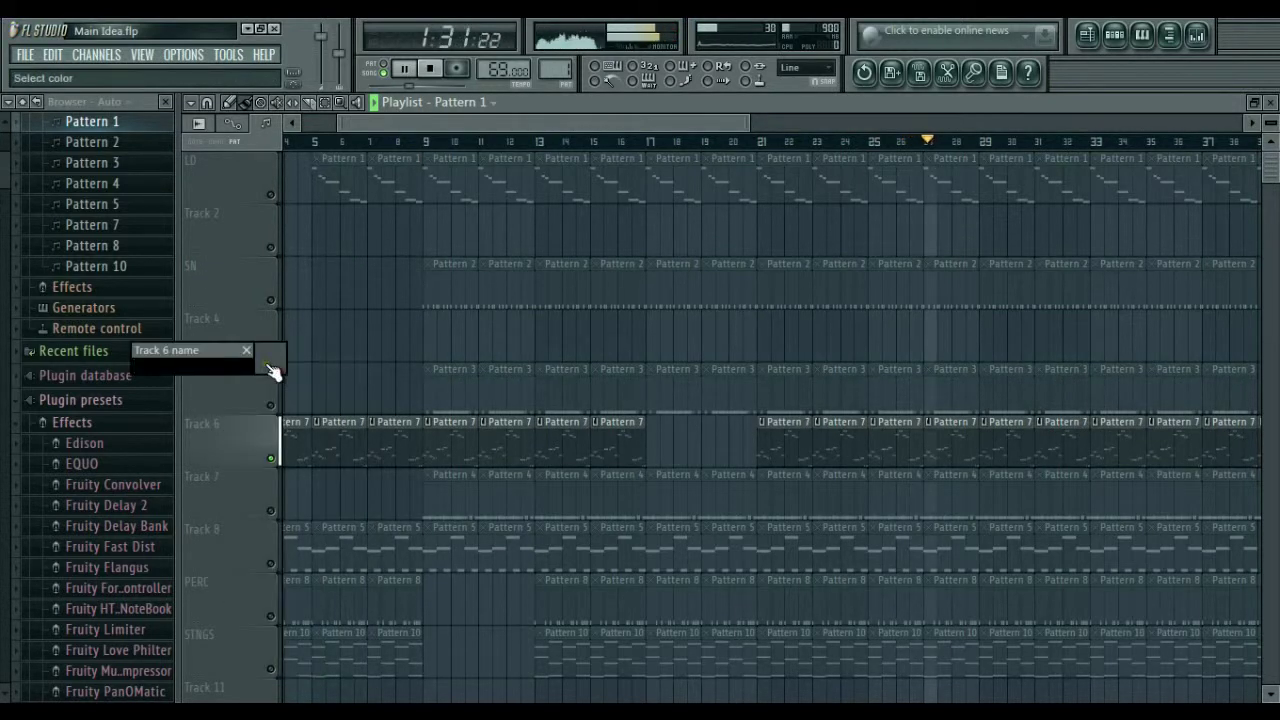
type("SYN")
key("Return")
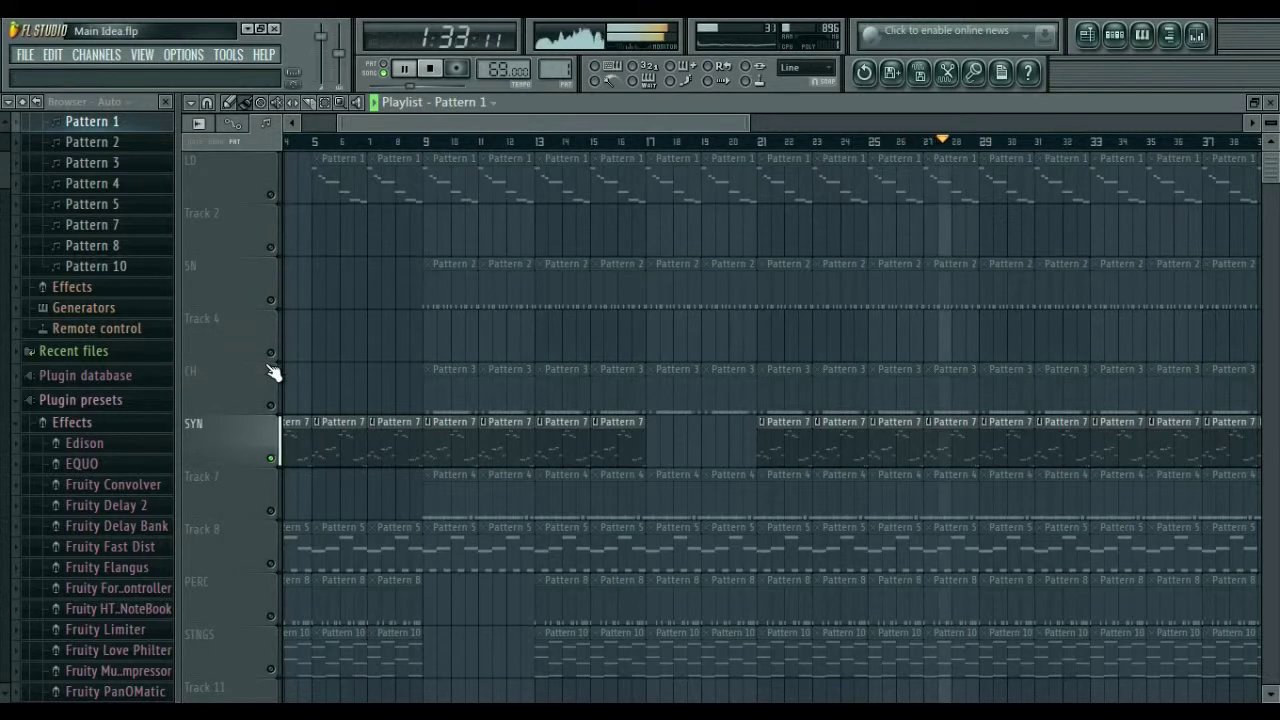
Step: Solo playlist Track 7 and rename it BEAT
right_click(263, 516)
left_click(268, 510)
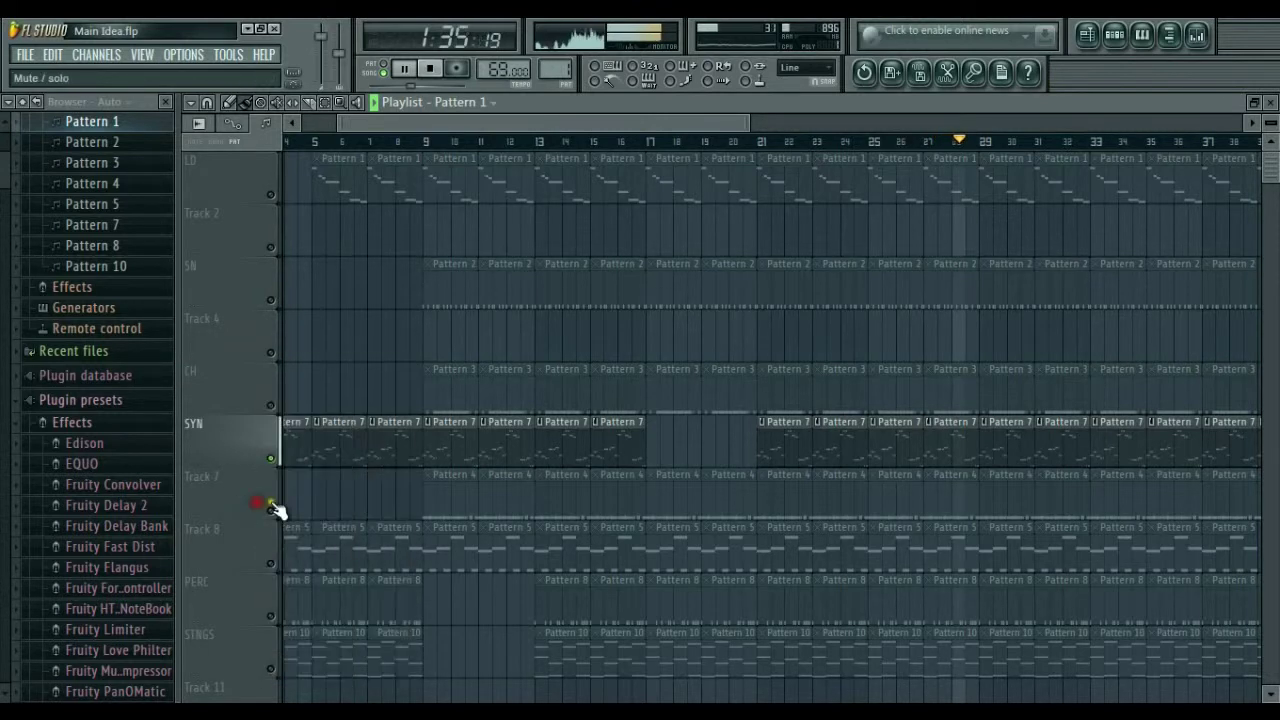
right_click(252, 505)
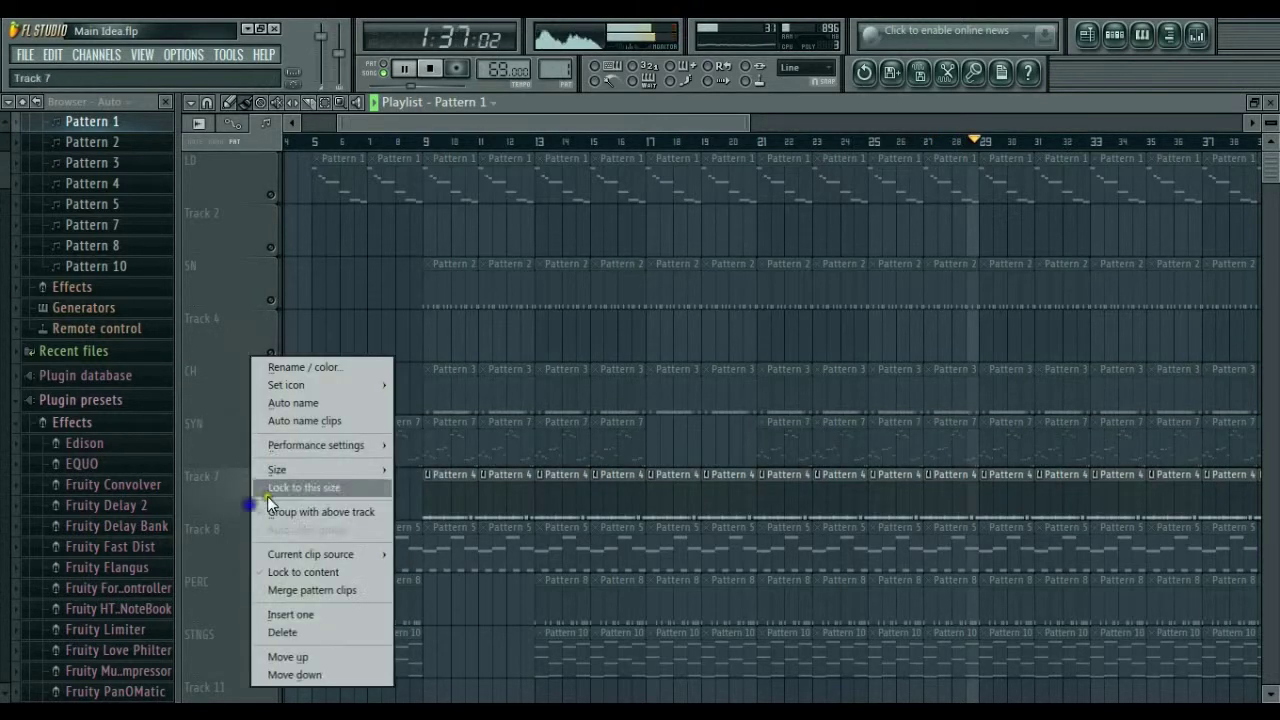
left_click(322, 370)
type("BEAT")
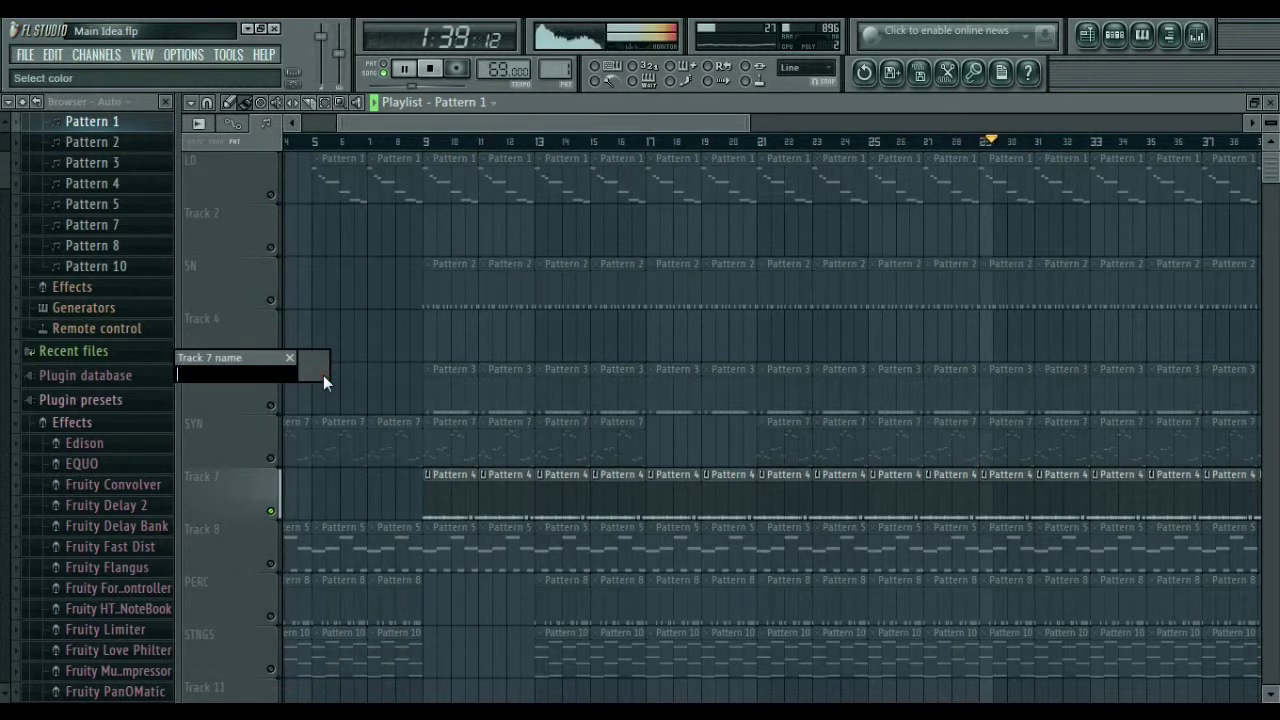
key("Return")
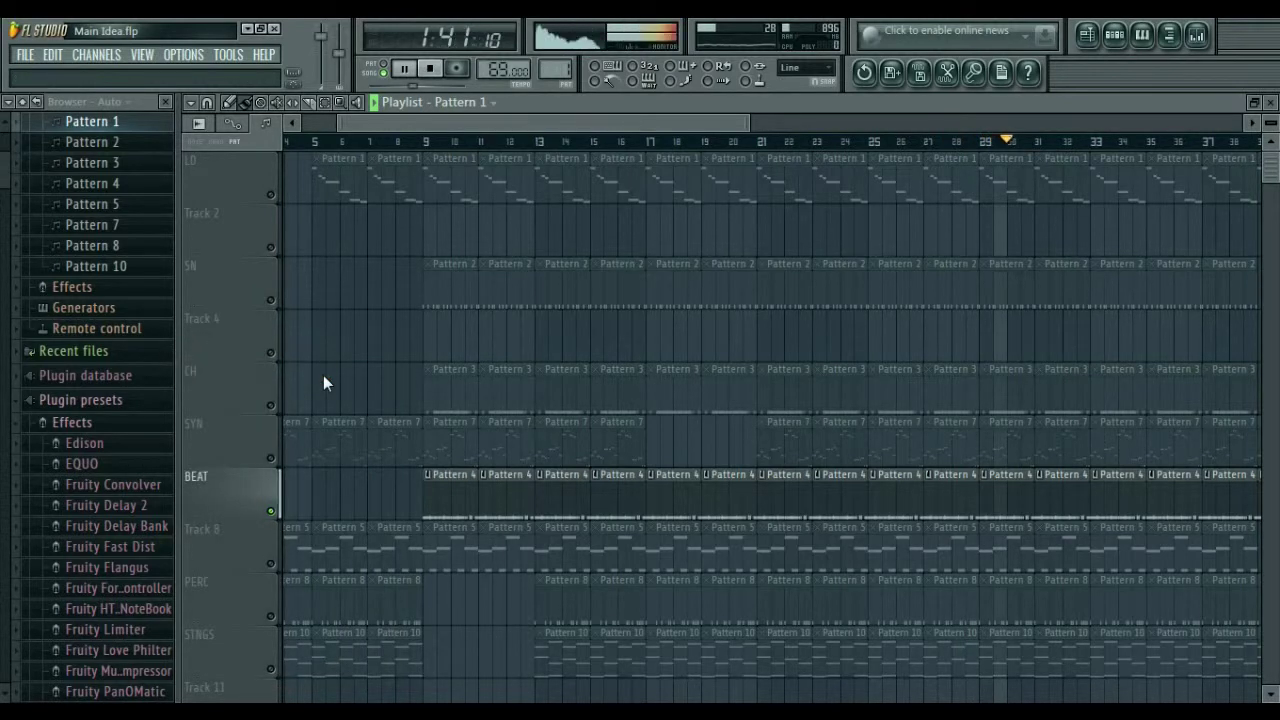
Step: Unmute playlist Track 8 and rename it BRASS
left_click(270, 563)
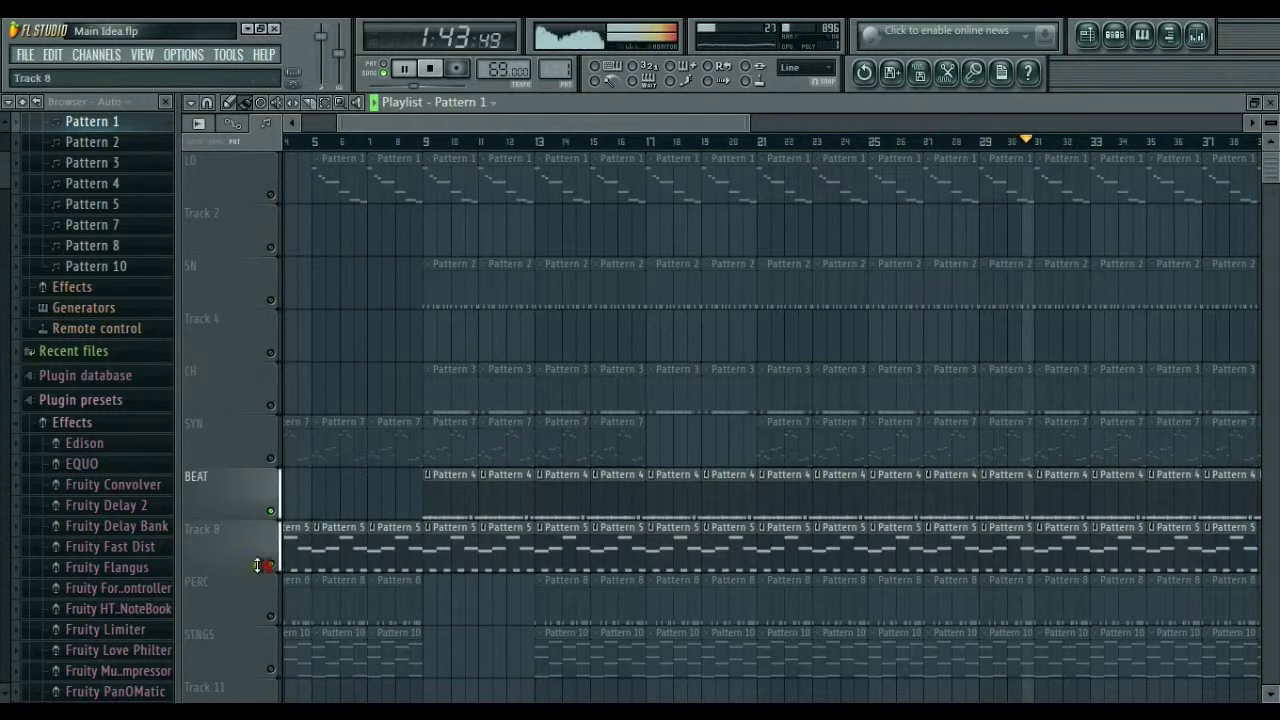
right_click(219, 532)
left_click(274, 367)
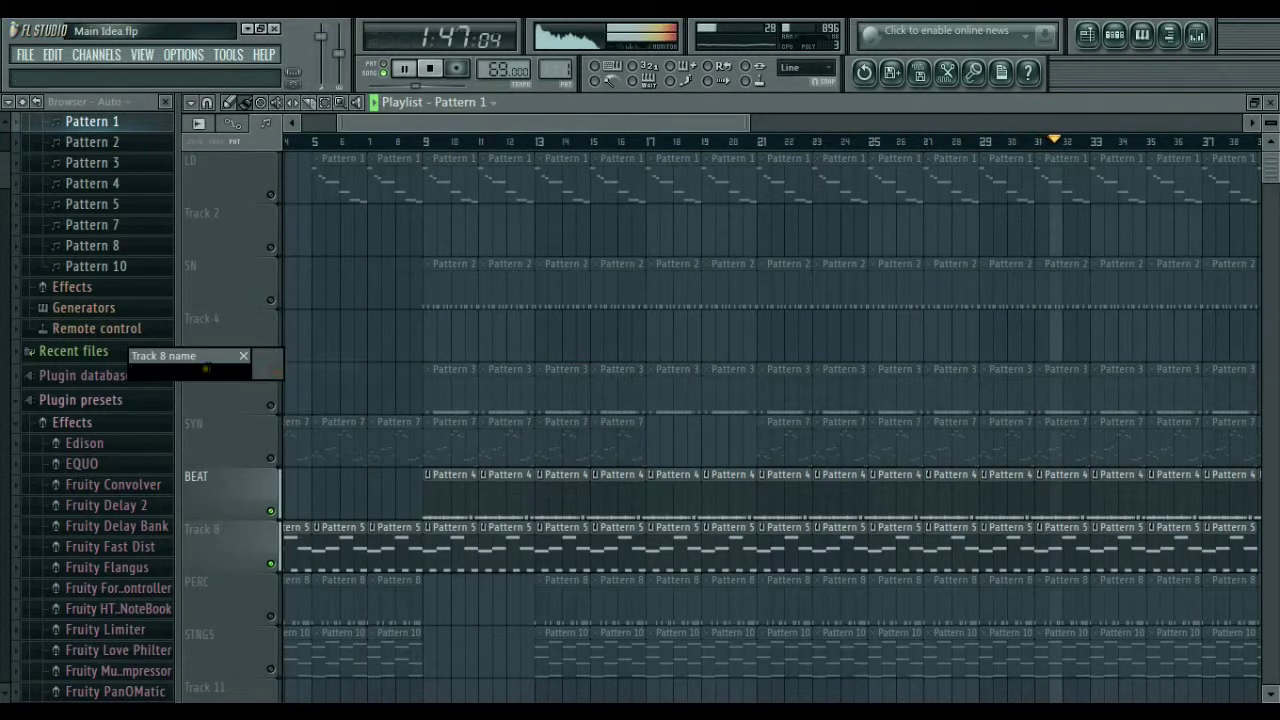
type("BRASS")
key("Return")
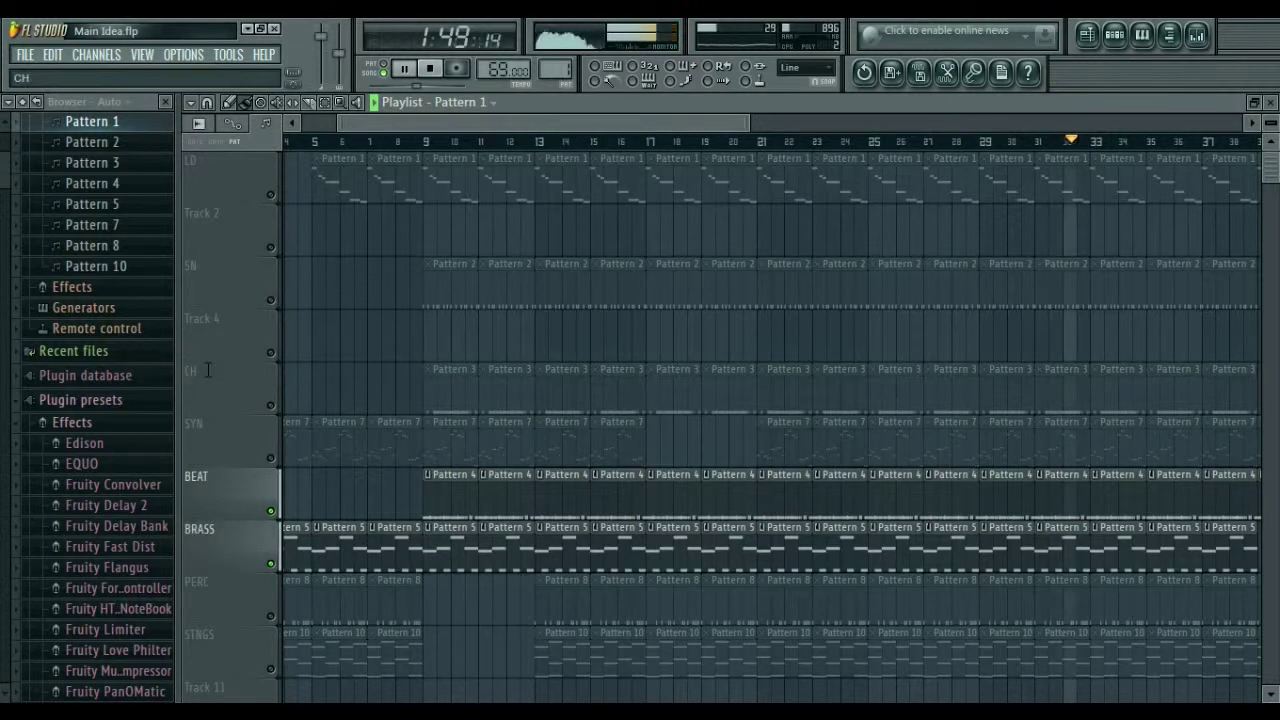
Step: Delete the empty playlist Track 2 and end the solo so all tracks are unmuted
right_click(233, 216)
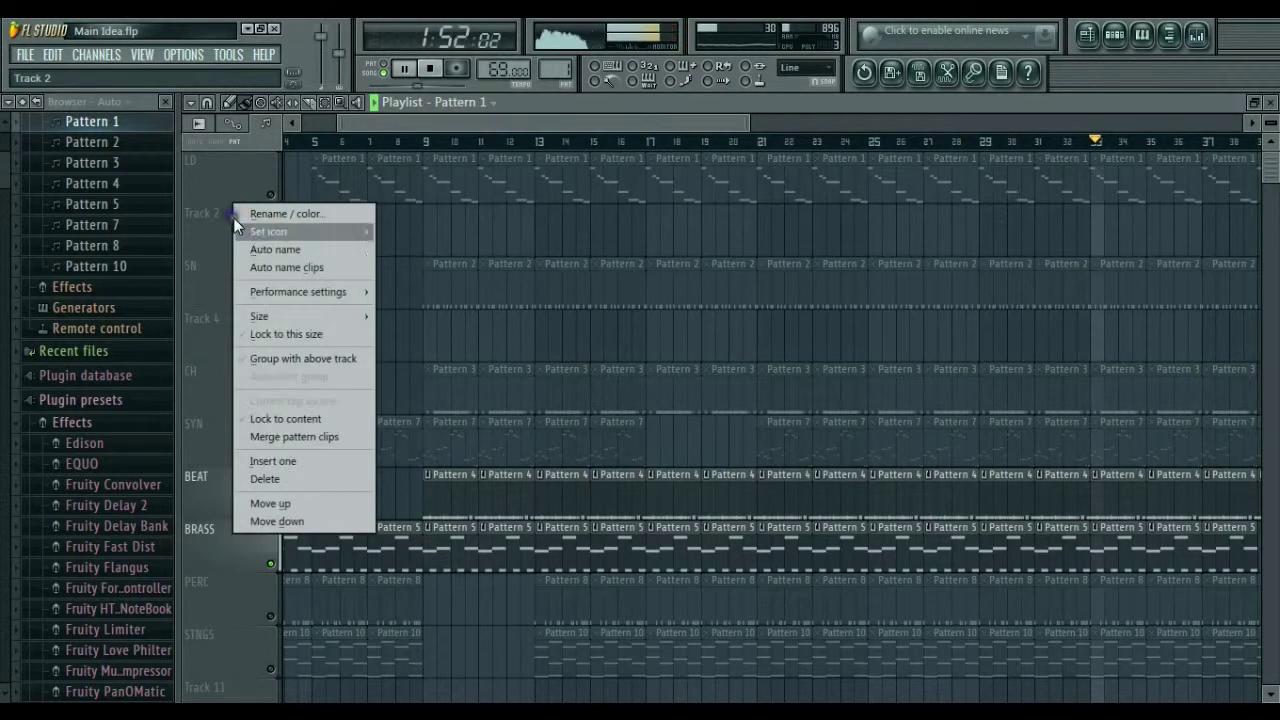
left_click(276, 481)
left_click(740, 418)
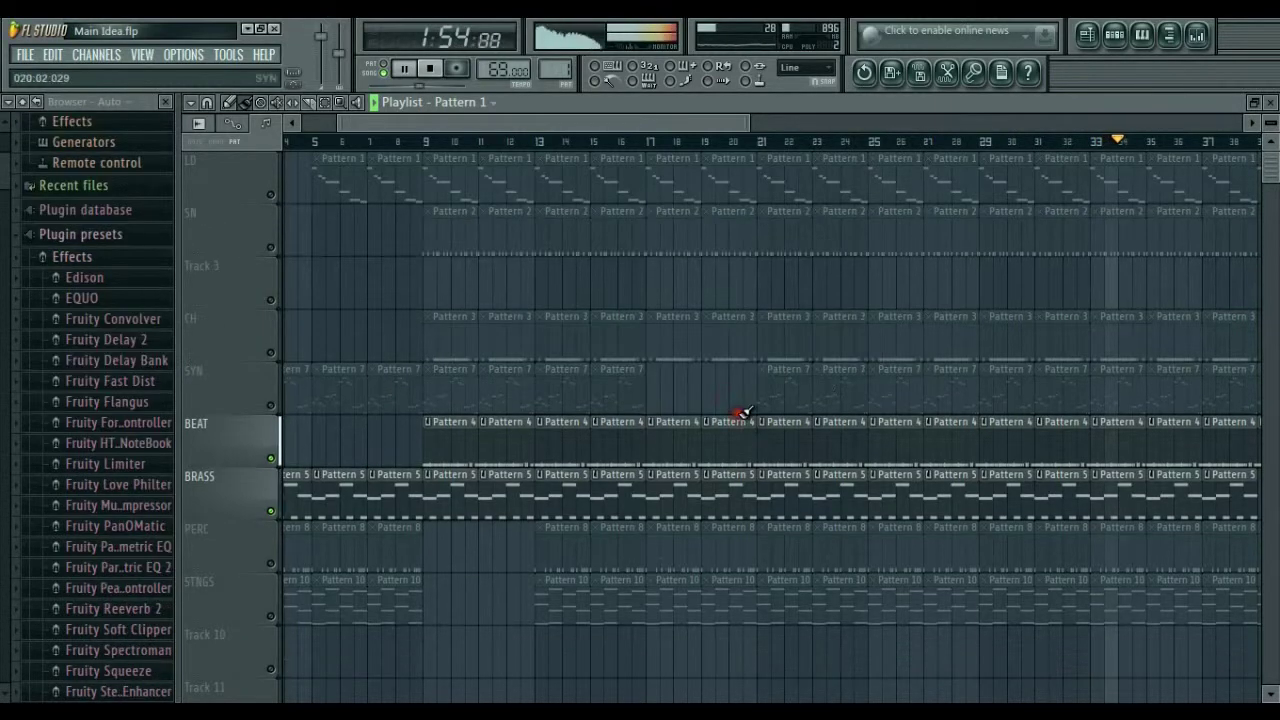
right_click(271, 458)
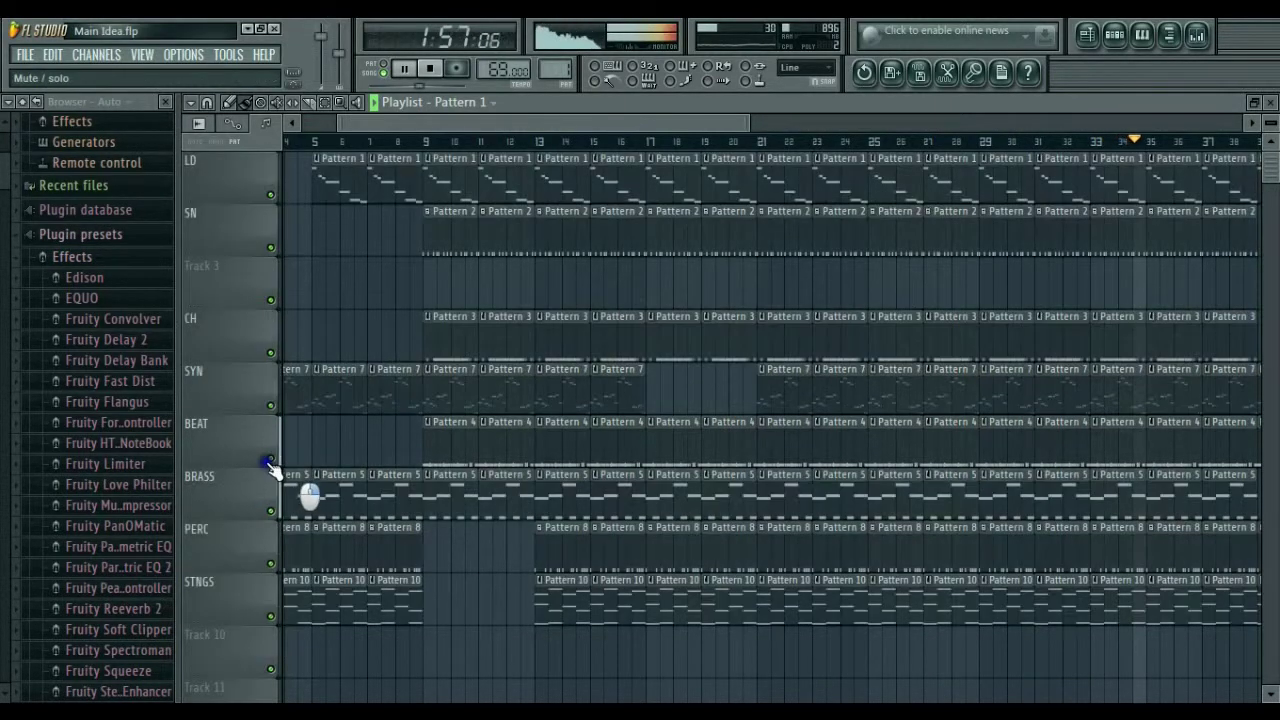
Step: Delete the LD, BRASS and CH clips between bars 17 and 21, and the SN clip at bar 17
left_click_drag(373, 122, 338, 135)
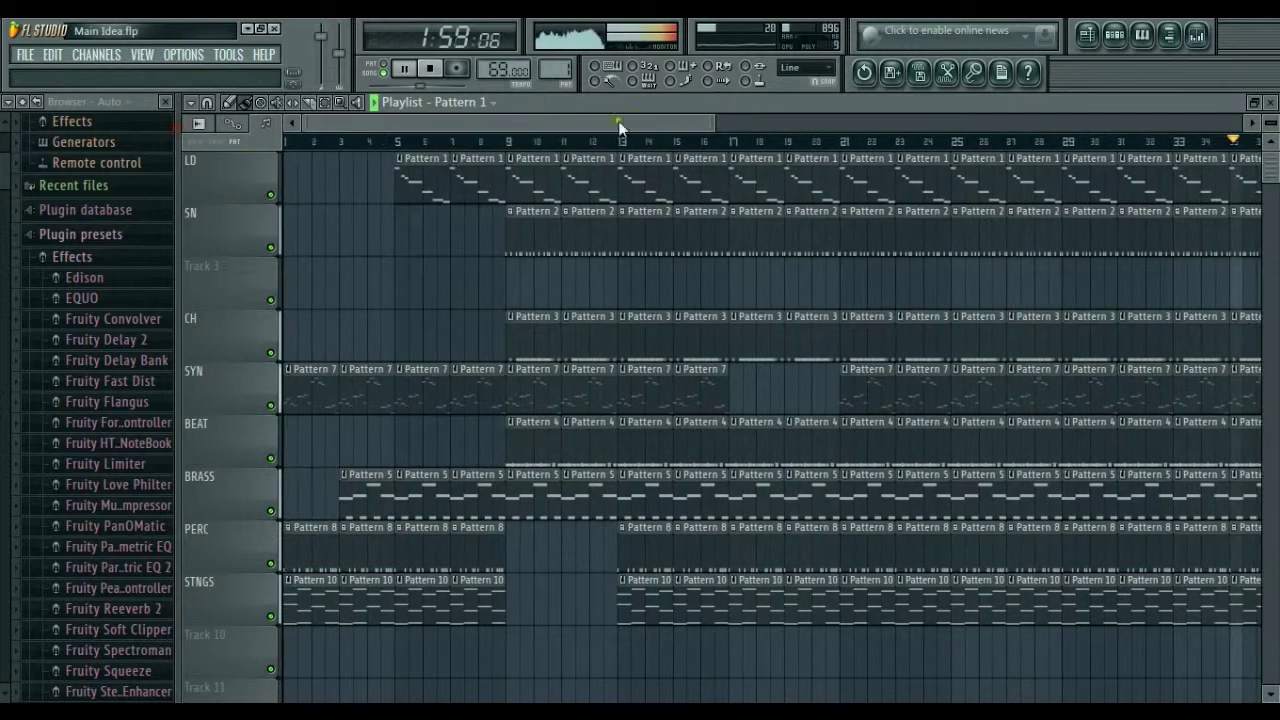
left_click_drag(714, 122, 998, 122)
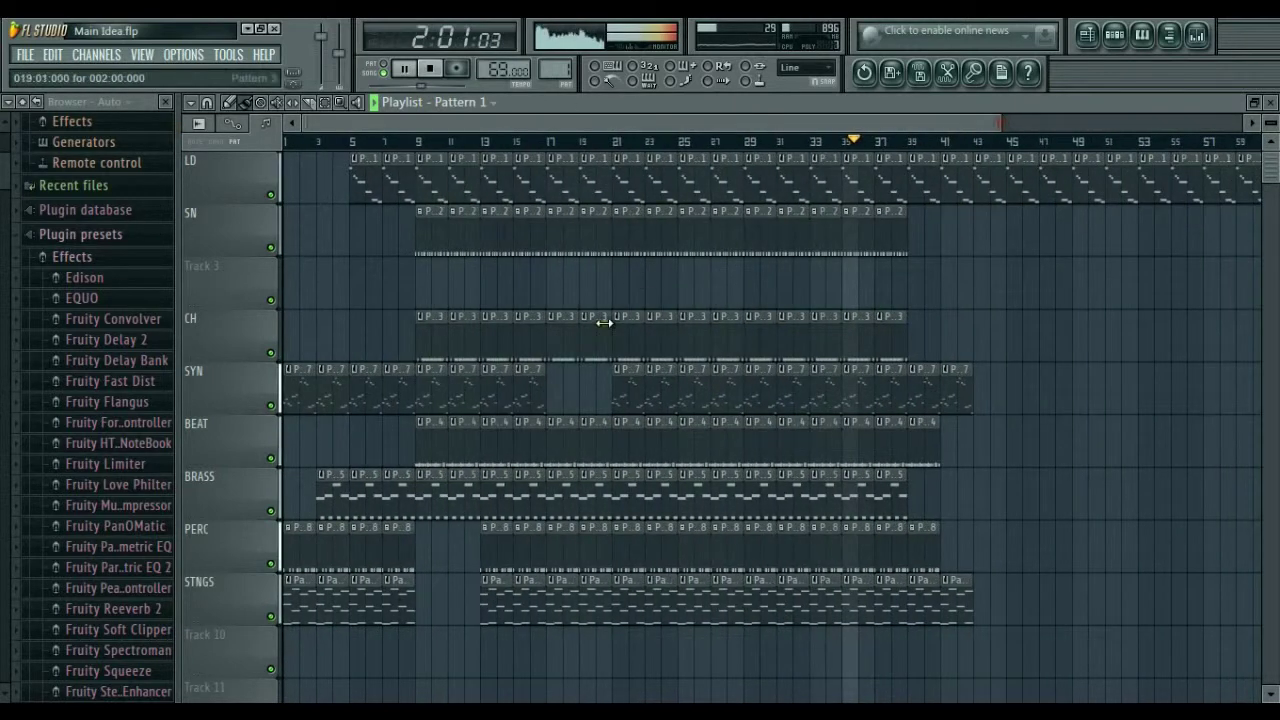
left_click(548, 141)
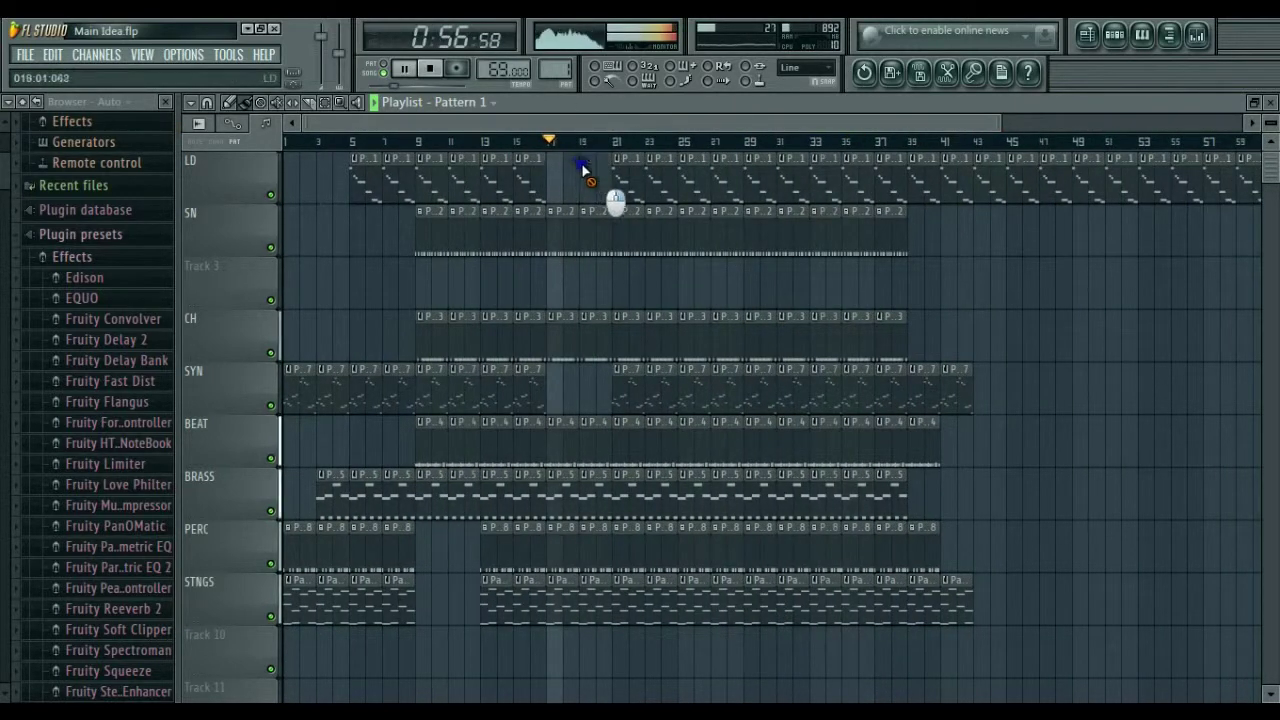
right_click(583, 164)
left_click(533, 143)
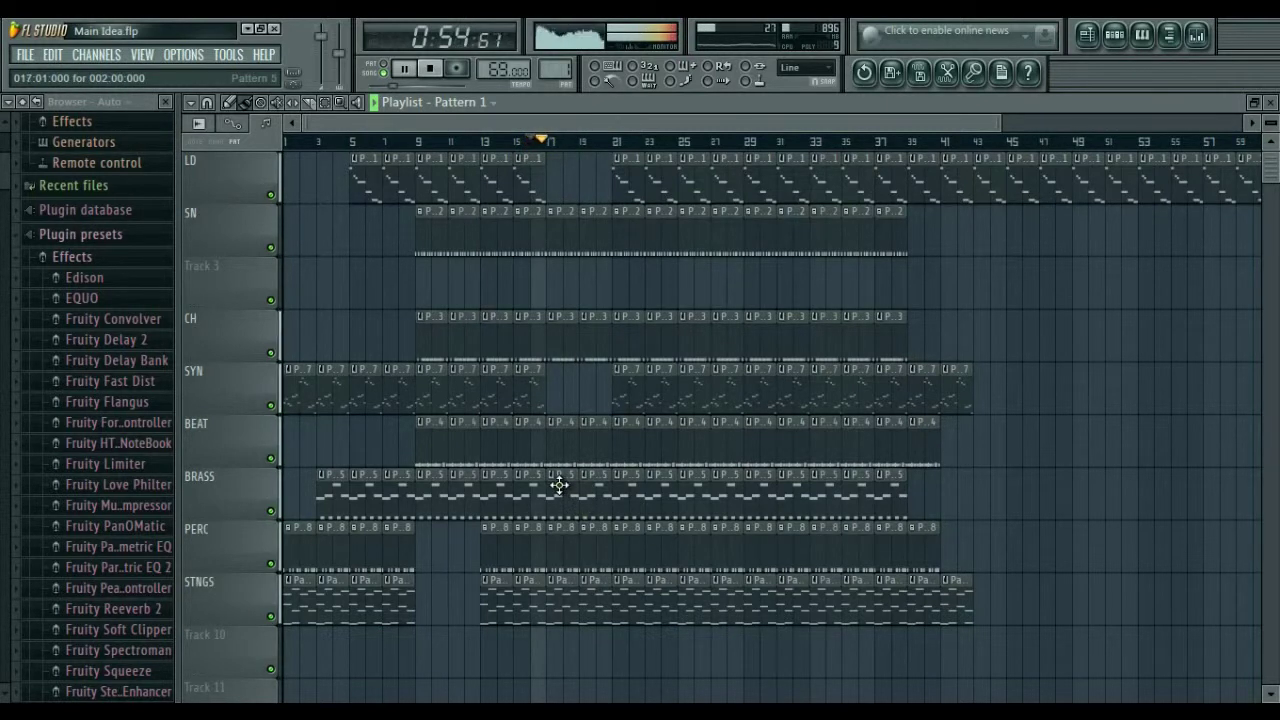
right_click(559, 485)
right_click(591, 477)
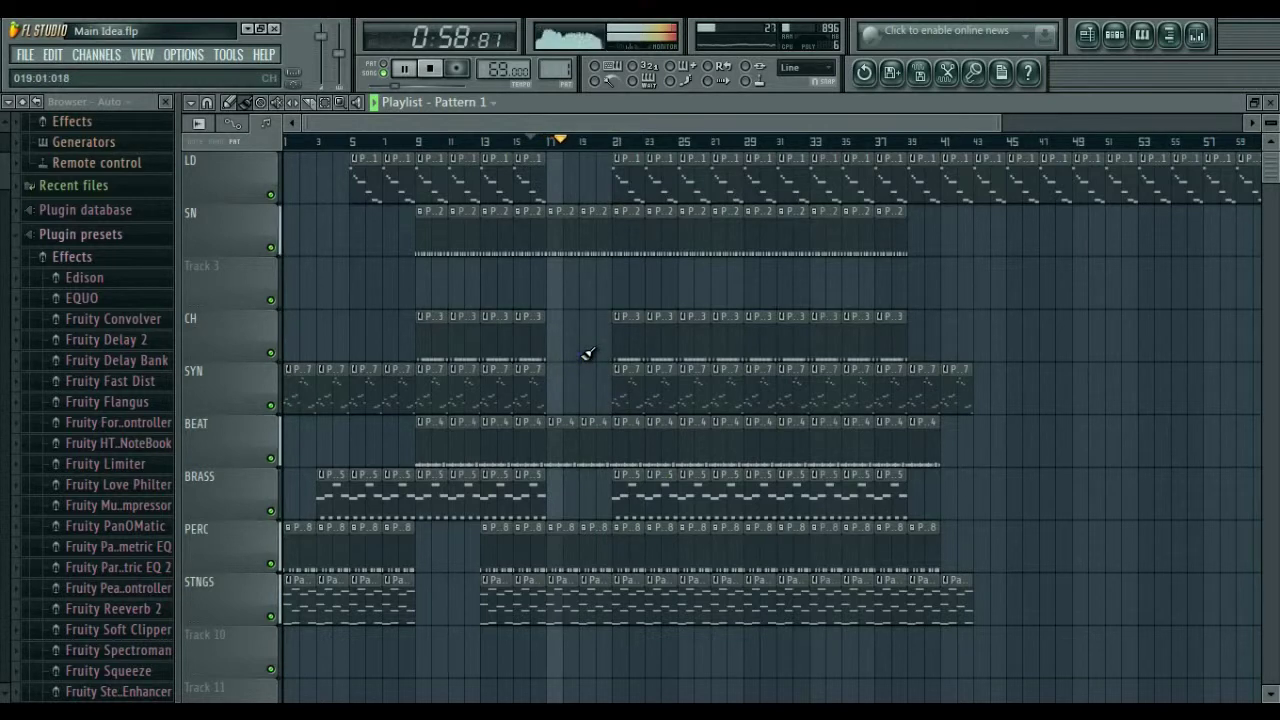
right_click(566, 241)
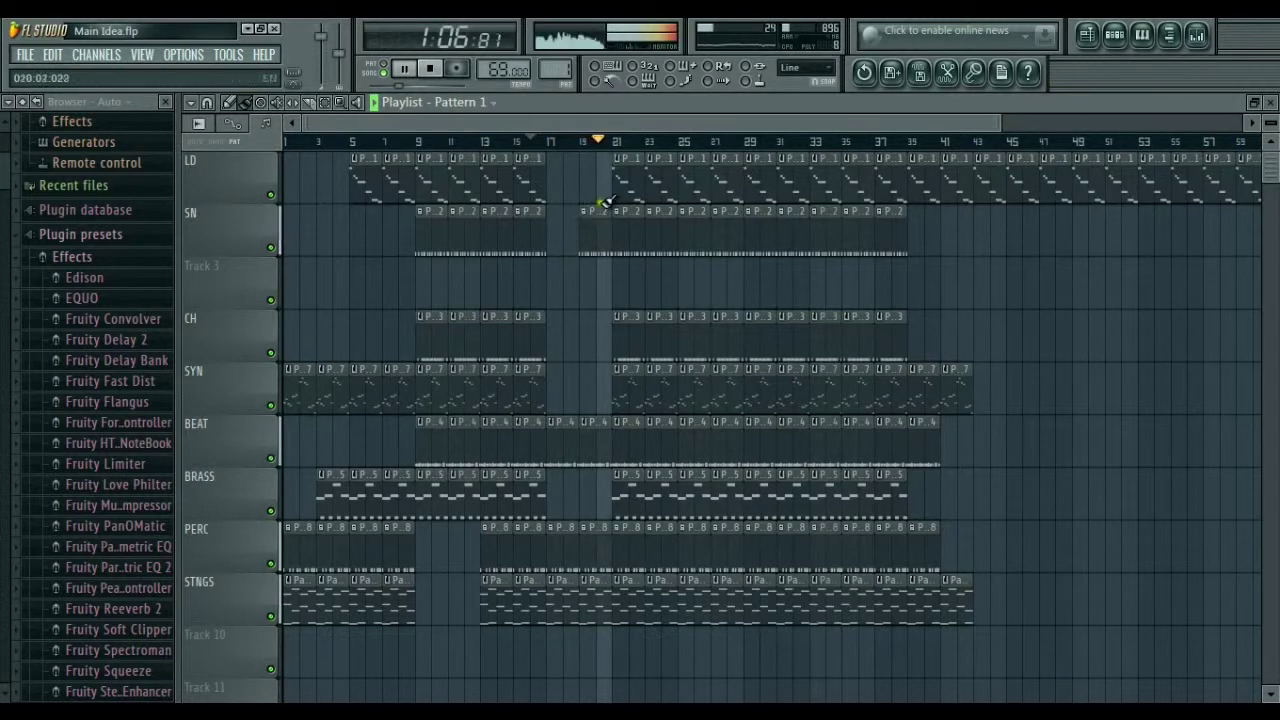
Step: Delete the BRASS clips at bars 21 and 23, the SN clips at 23 and 25, and the STNGS clips at 25 and 27
right_click(636, 499)
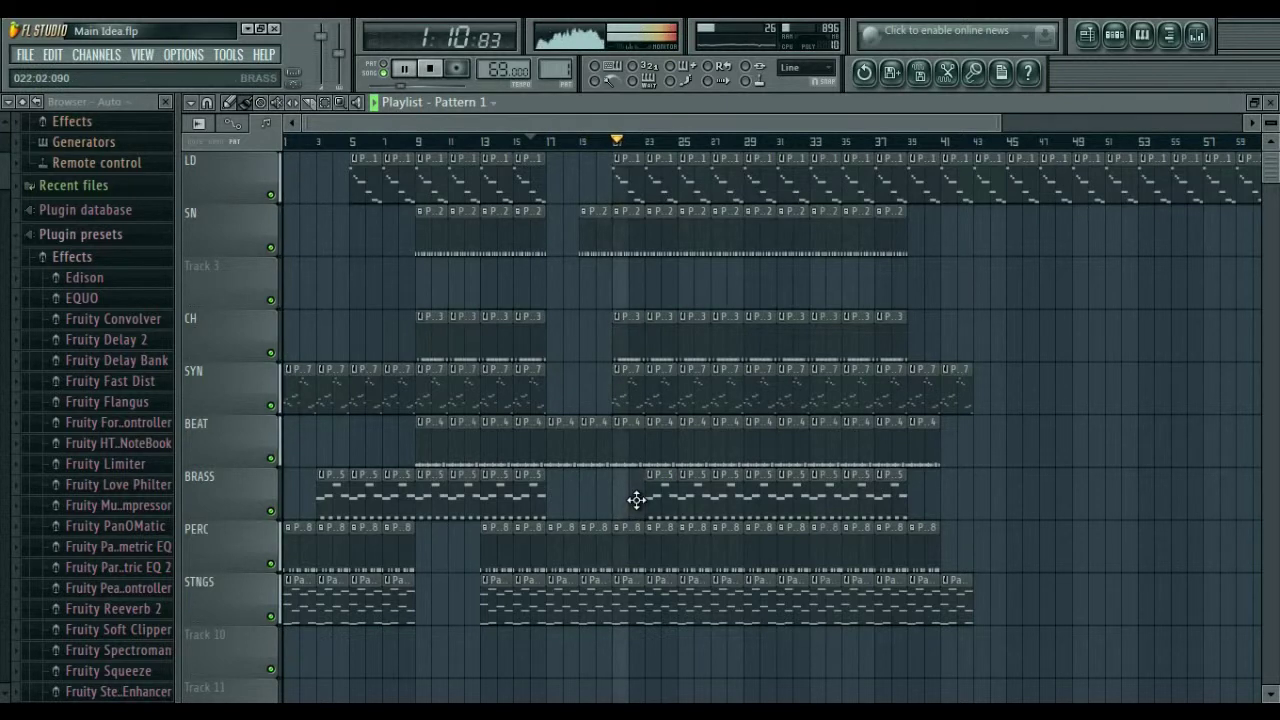
right_click(661, 499)
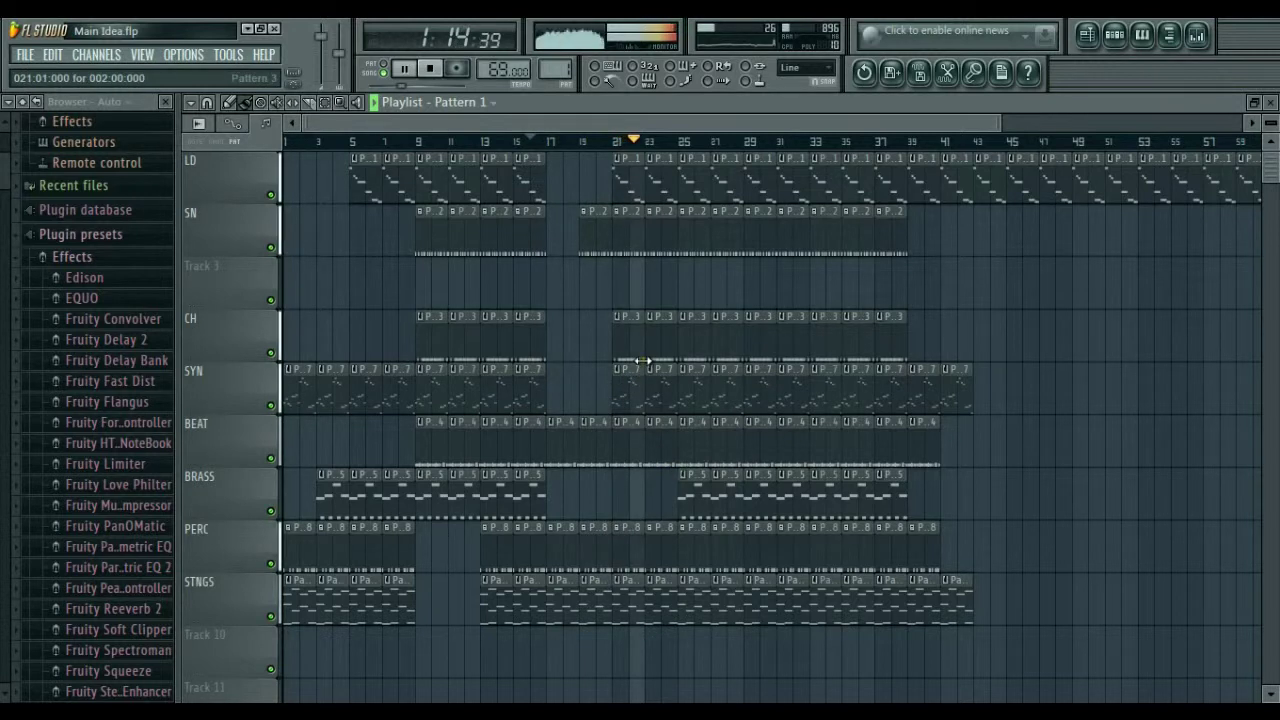
right_click(653, 236)
right_click(689, 226)
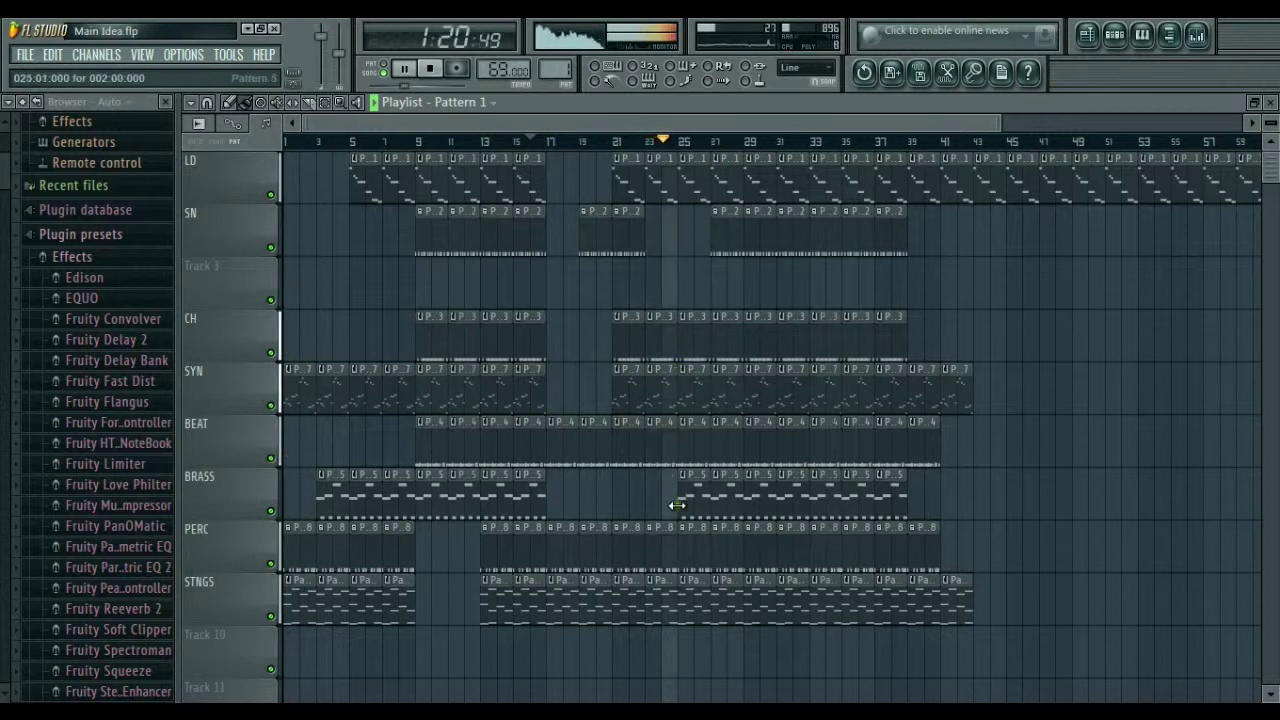
right_click(695, 581)
right_click(718, 587)
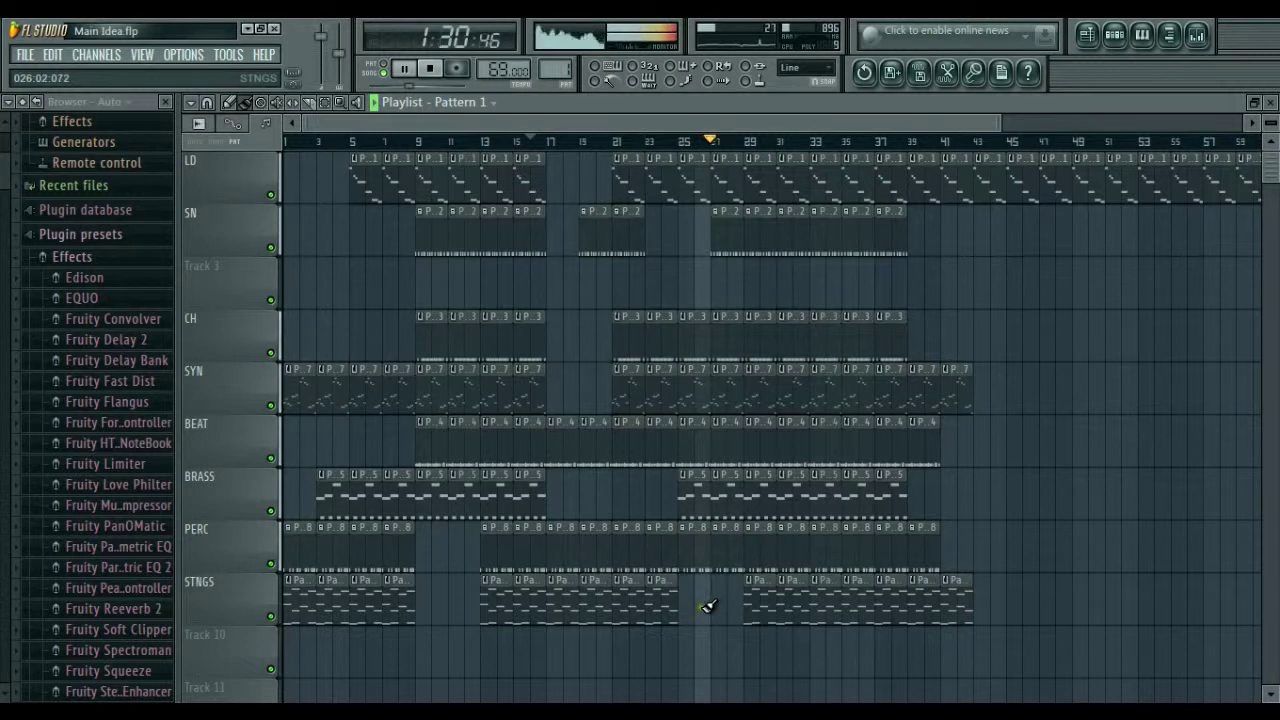
Step: Delete every clip from bar 33 onward on all playlist tracks
right_click(820, 226)
right_click(823, 200)
right_click(850, 190)
right_click(834, 330)
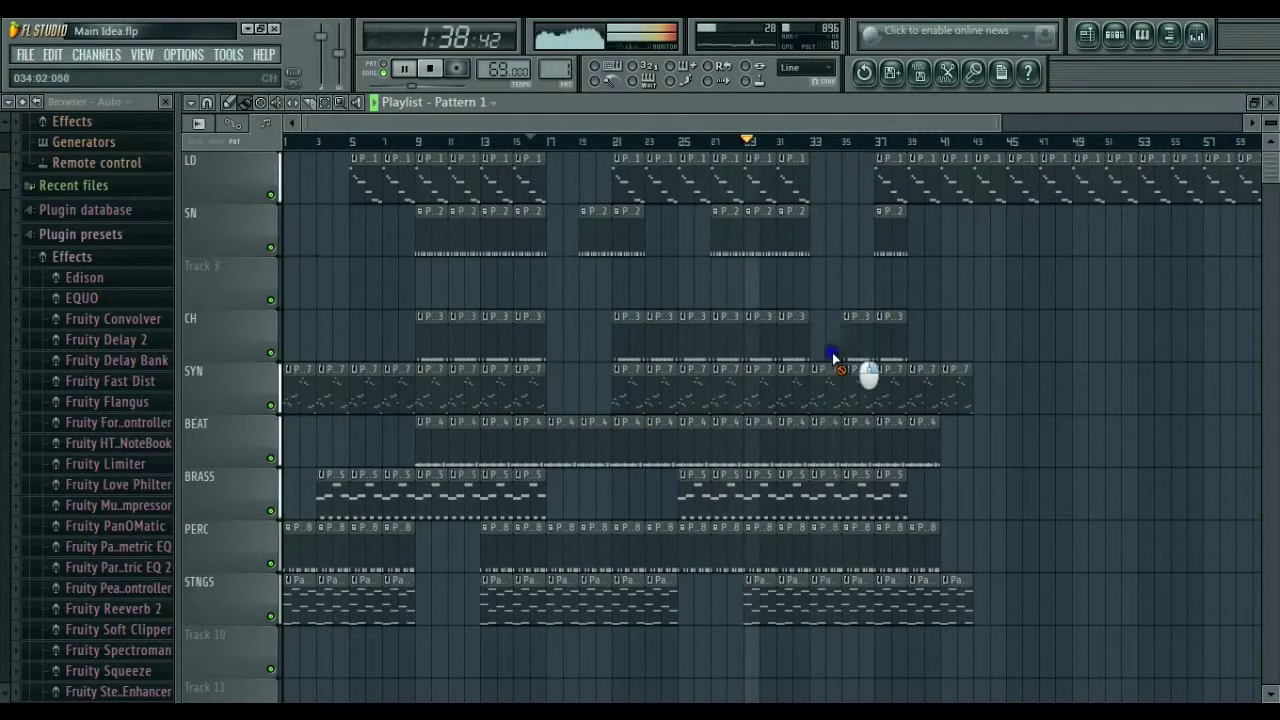
right_click(832, 380)
right_click(832, 430)
right_click(832, 485)
right_click(834, 540)
right_click(834, 610)
right_click(860, 628)
right_click(892, 634)
right_click(924, 640)
right_click(954, 646)
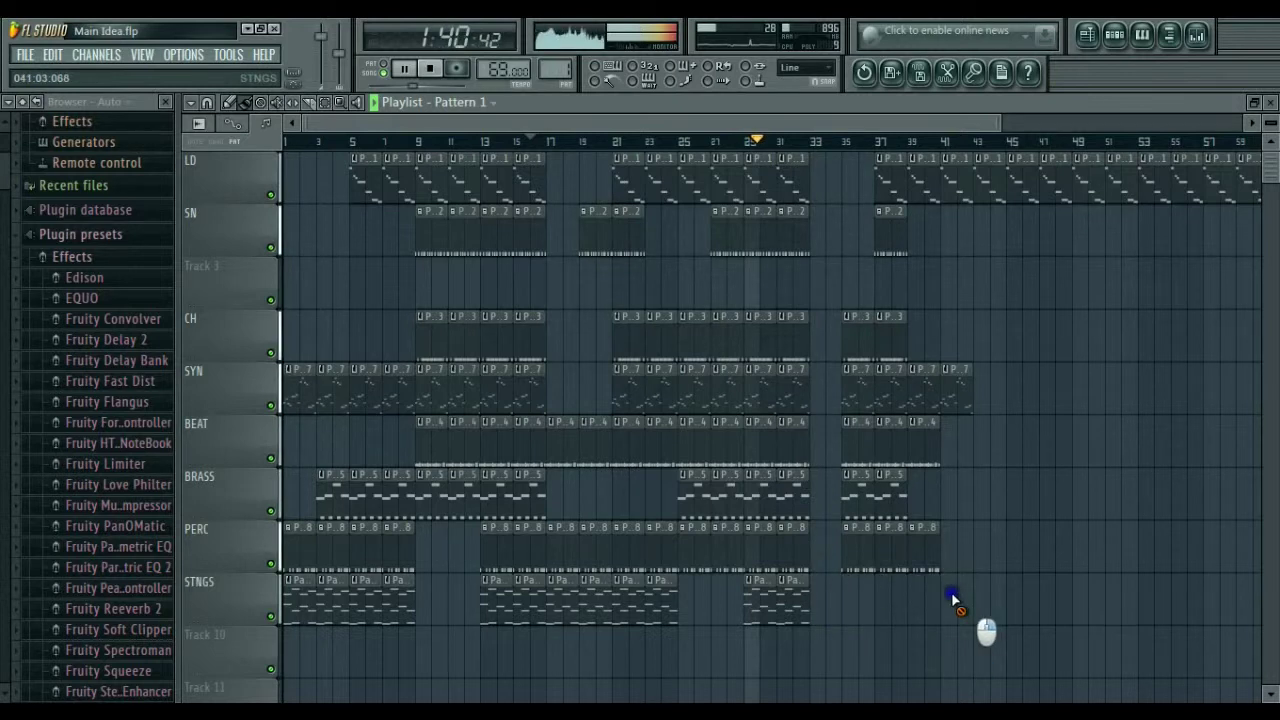
right_click(920, 545)
right_click(888, 545)
right_click(858, 545)
right_click(858, 496)
right_click(880, 484)
right_click(920, 440)
right_click(930, 390)
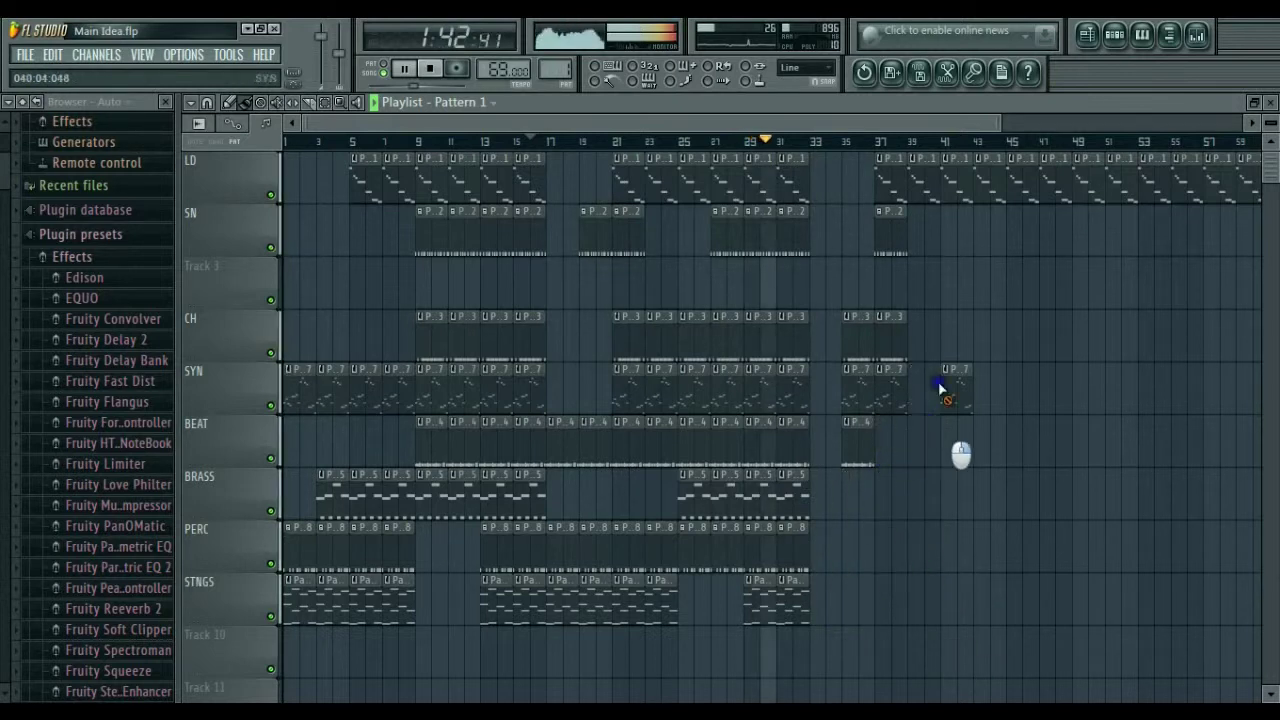
right_click(885, 390)
right_click(955, 390)
right_click(890, 340)
right_click(860, 335)
right_click(890, 228)
right_click(895, 175)
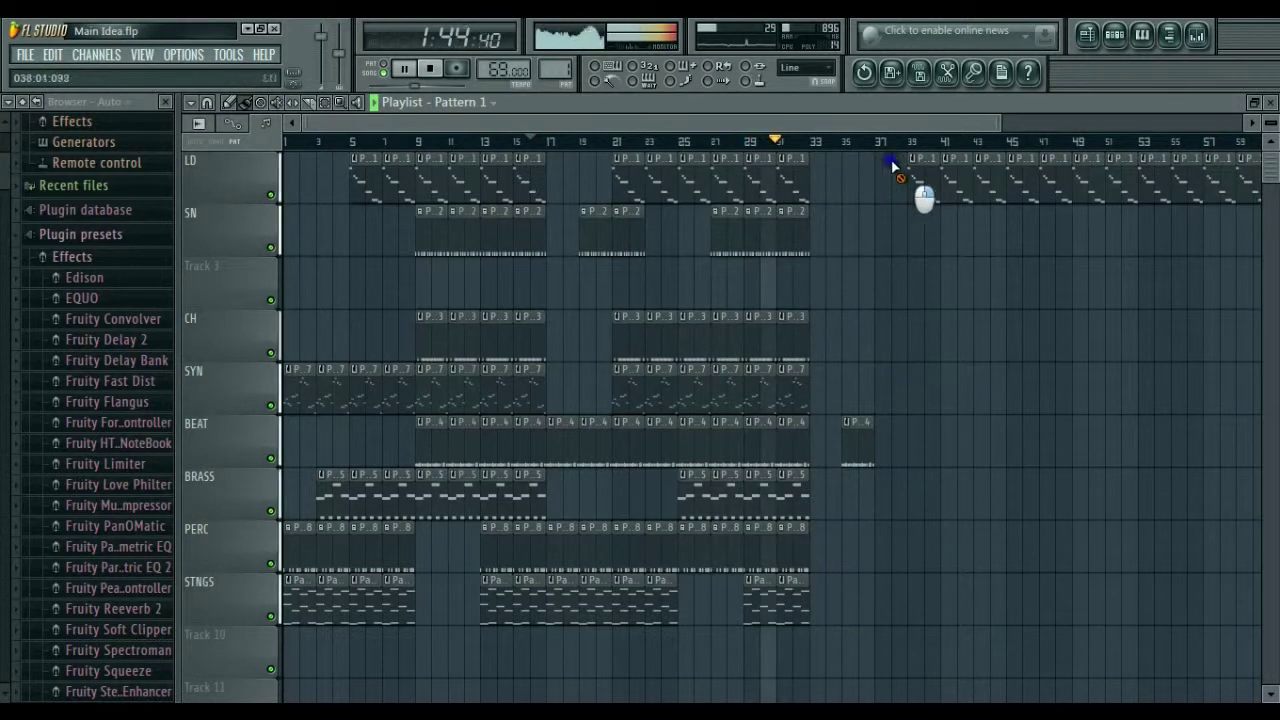
right_click(1000, 175)
right_click(1130, 175)
right_click(1250, 178)
scroll(1277, 181, "right", 5)
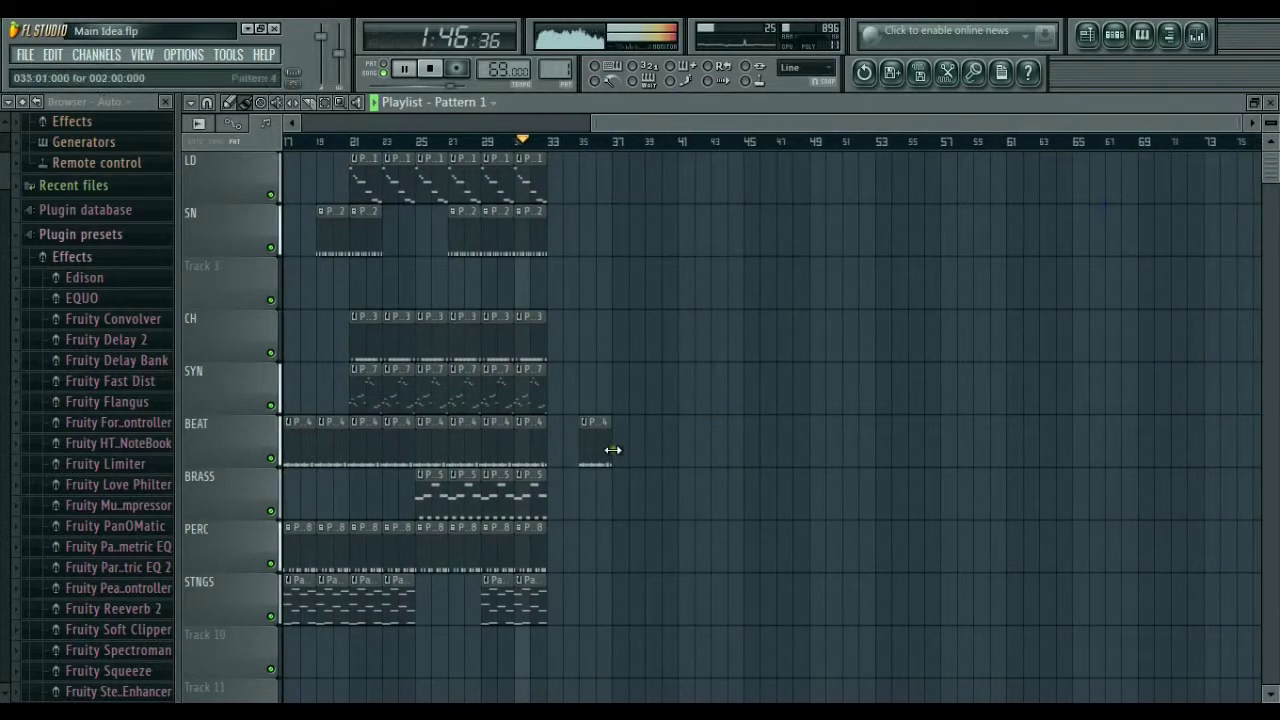
right_click(586, 434)
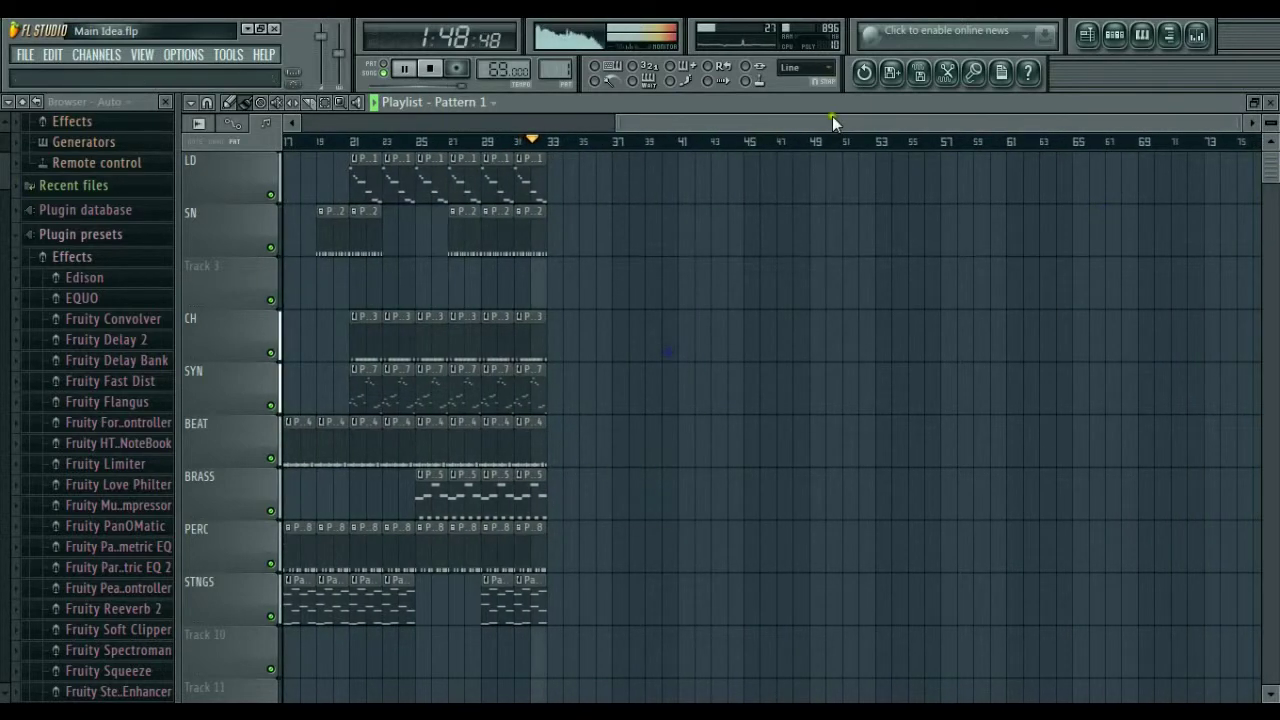
Step: Copy all clips between bars 9 and 33 on every track and place the copy starting at bar 33
left_click_drag(837, 116, 366, 116)
left_click(338, 104)
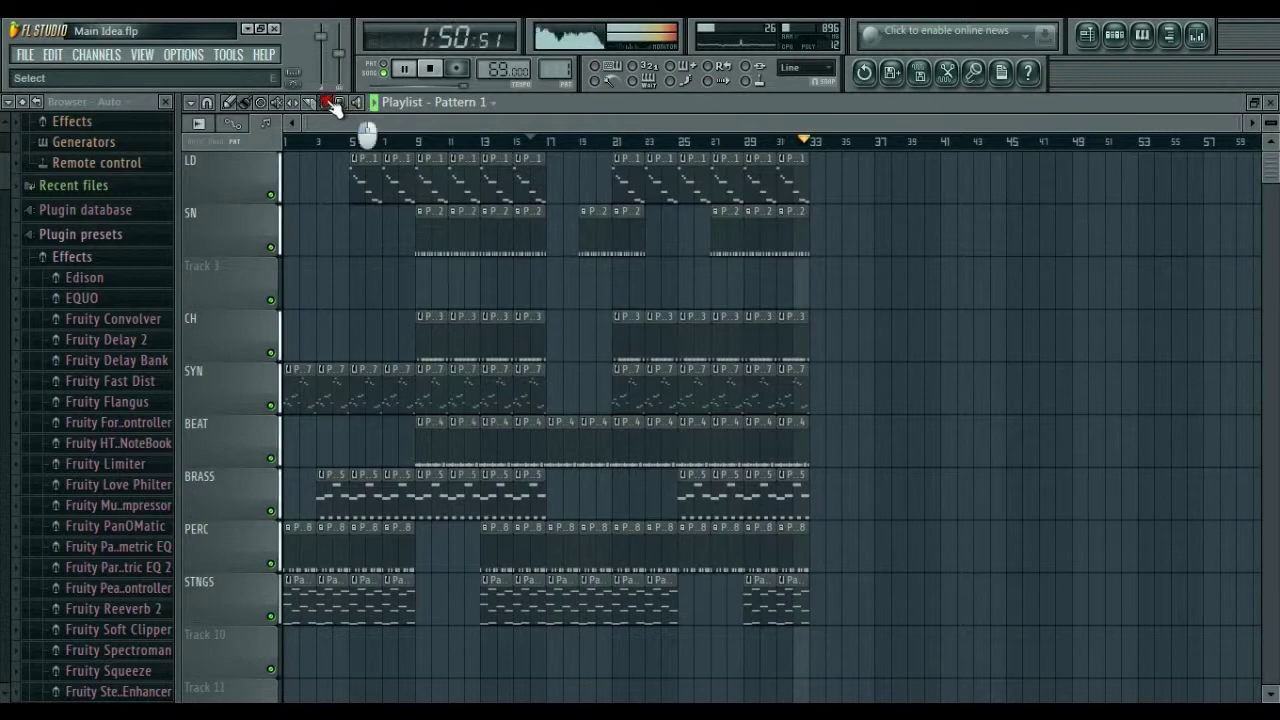
left_click_drag(851, 158, 432, 626)
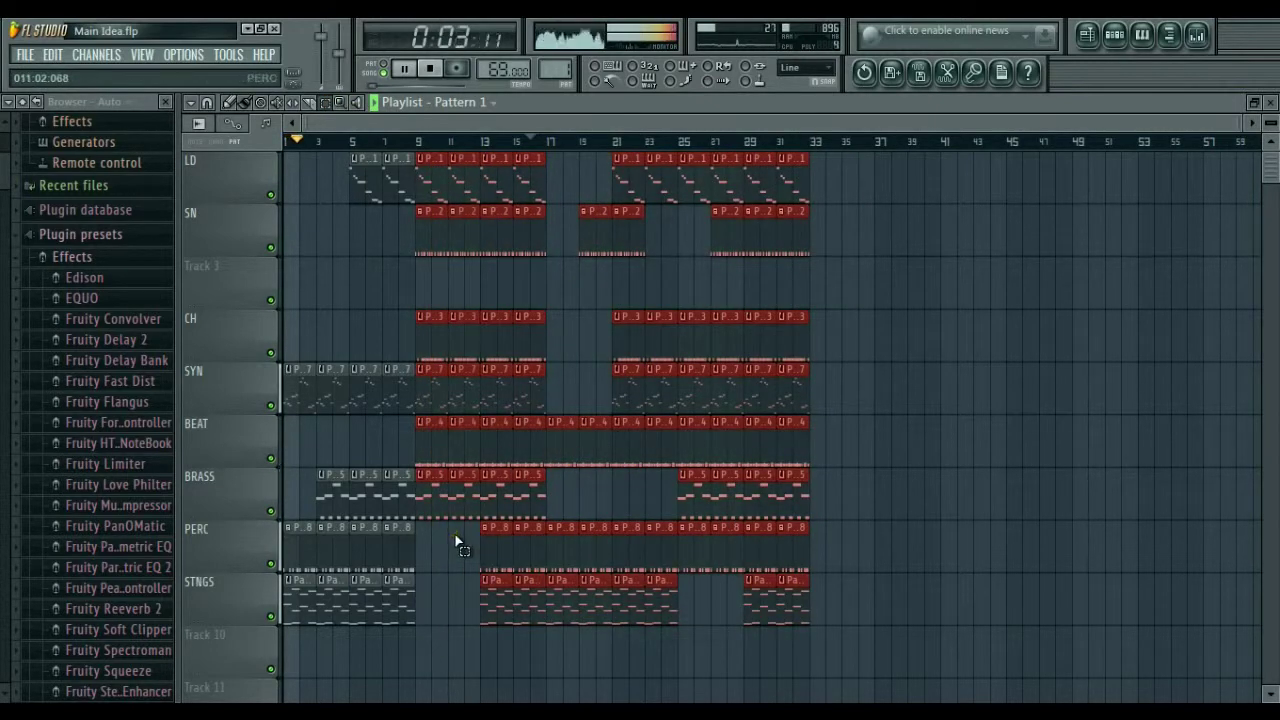
key("ctrl+v")
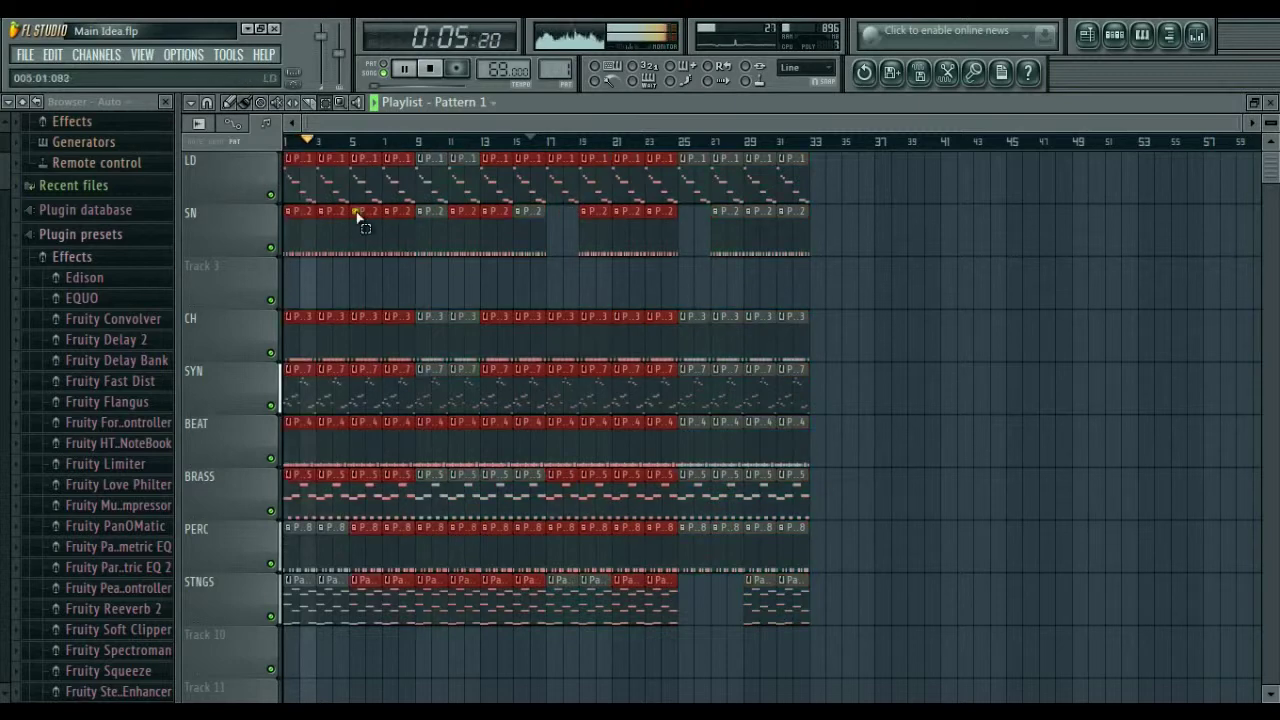
left_click(235, 102)
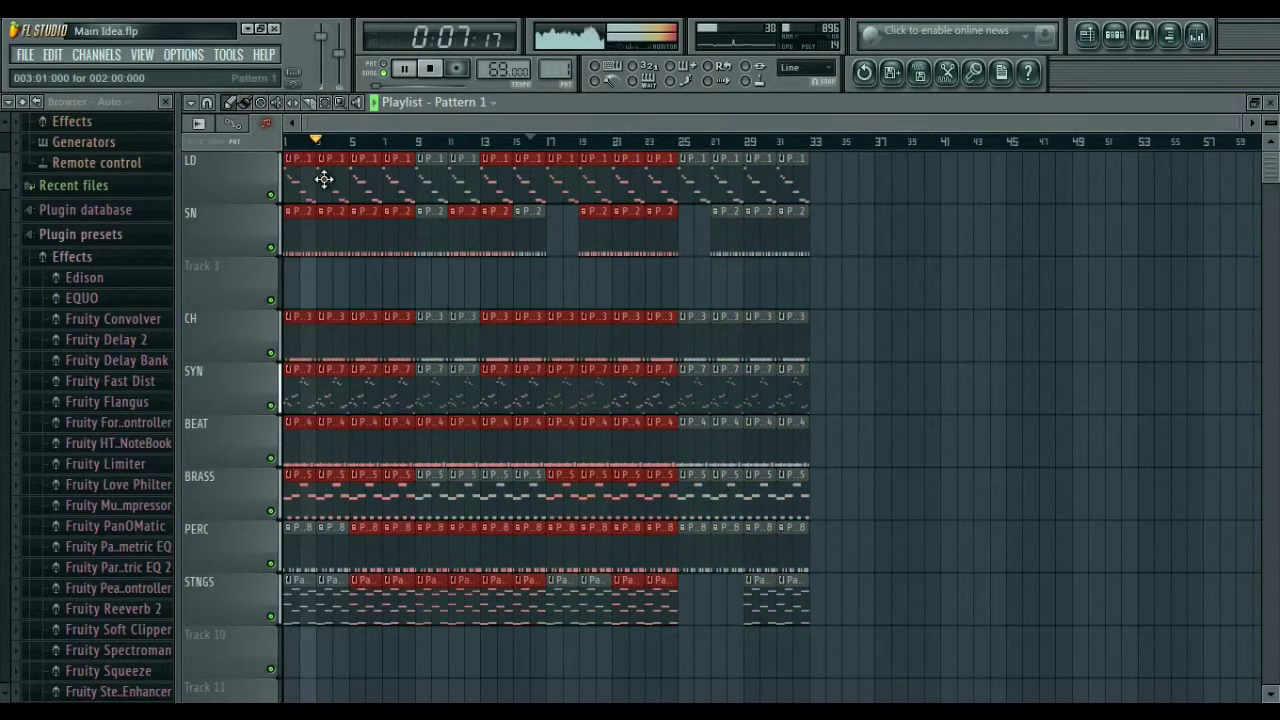
left_click_drag(323, 177, 849, 218)
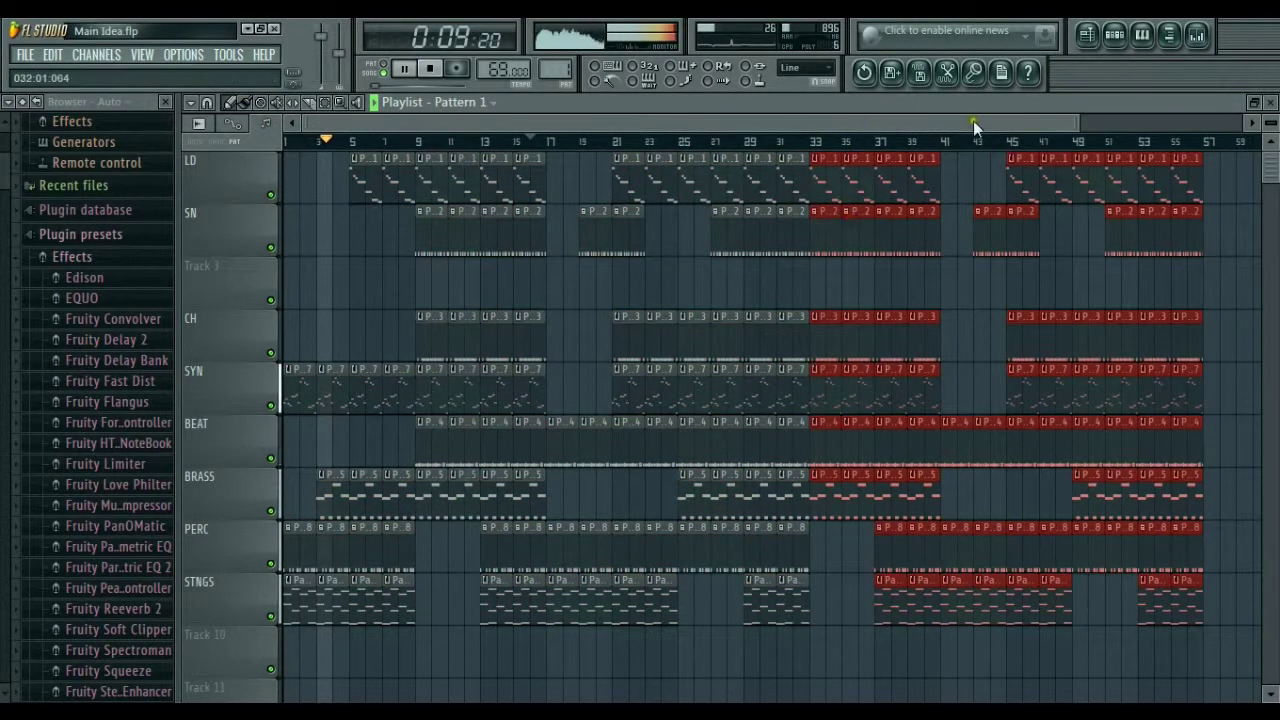
Step: Paste the copied section again and place it starting at bar 57
left_click_drag(1083, 120, 1108, 133)
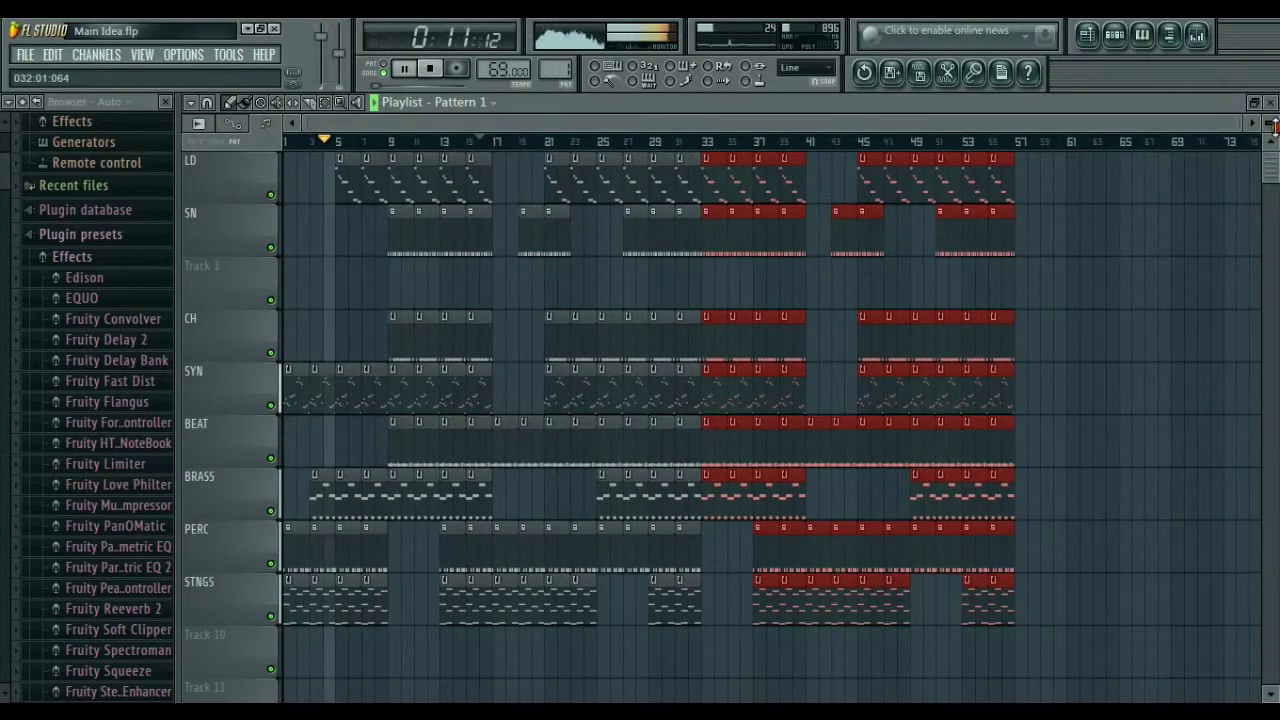
key("ctrl+z")
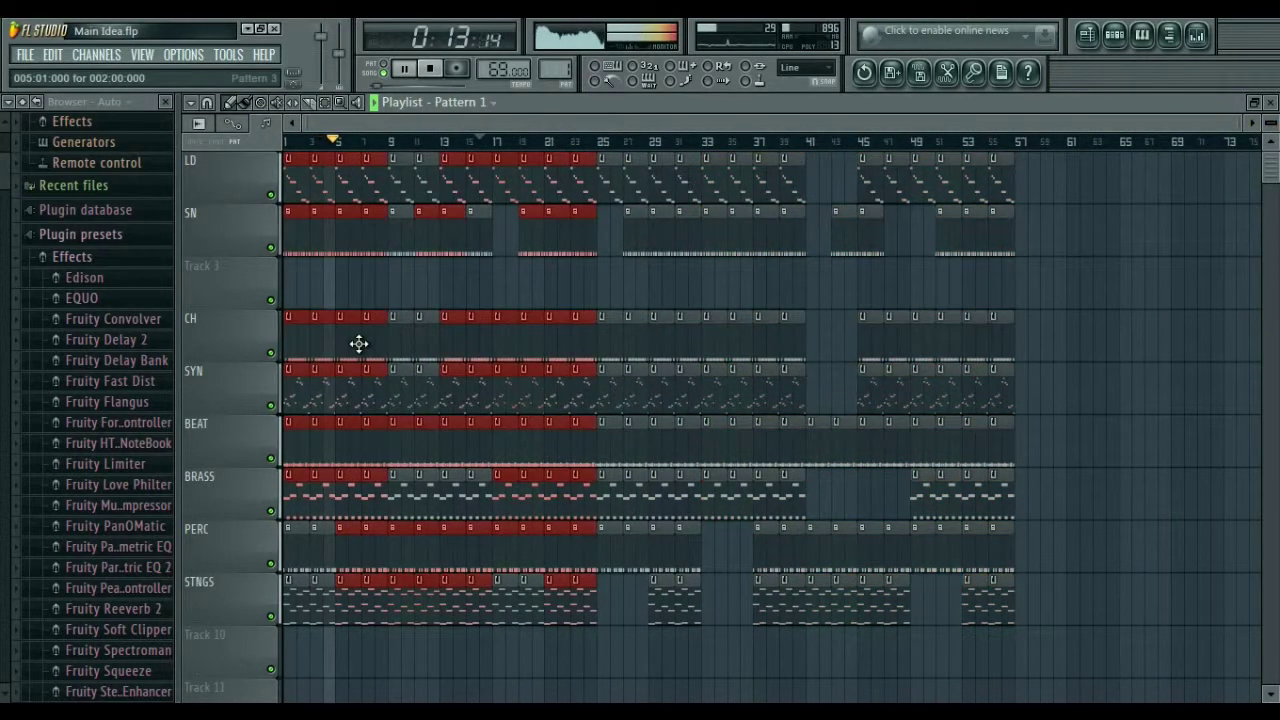
left_click_drag(359, 344, 1090, 317)
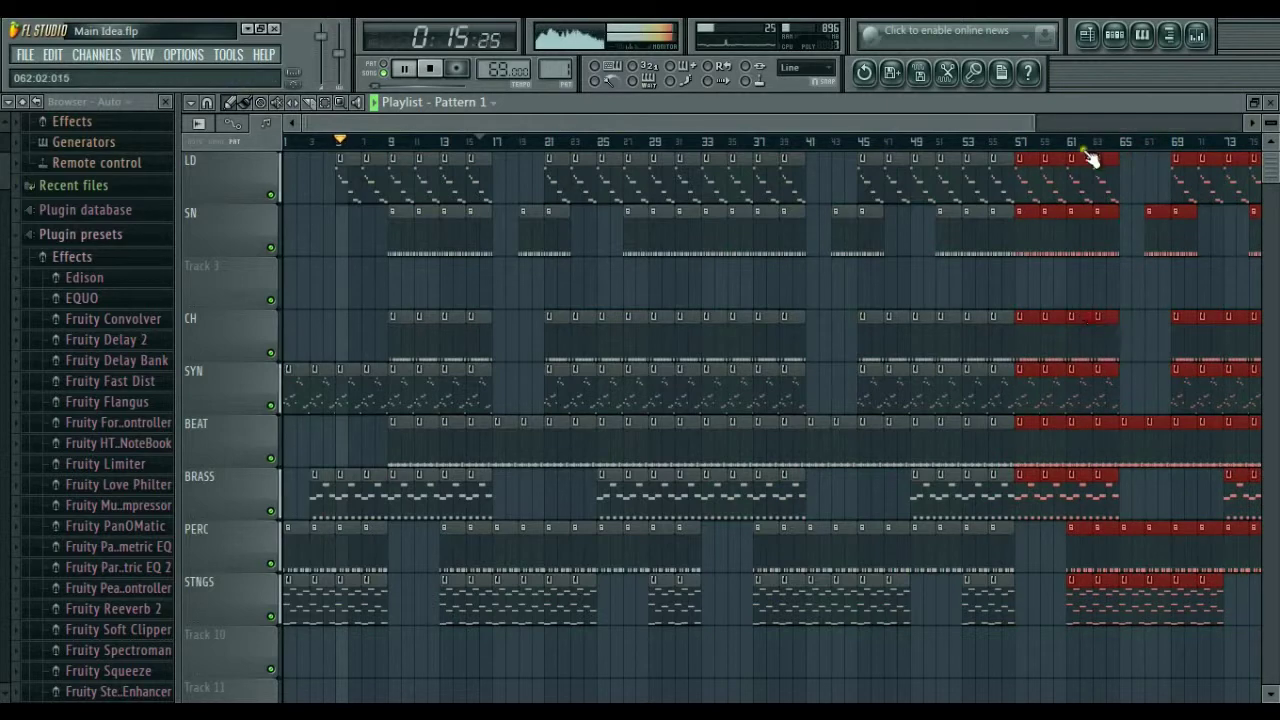
left_click_drag(1043, 129, 1240, 126)
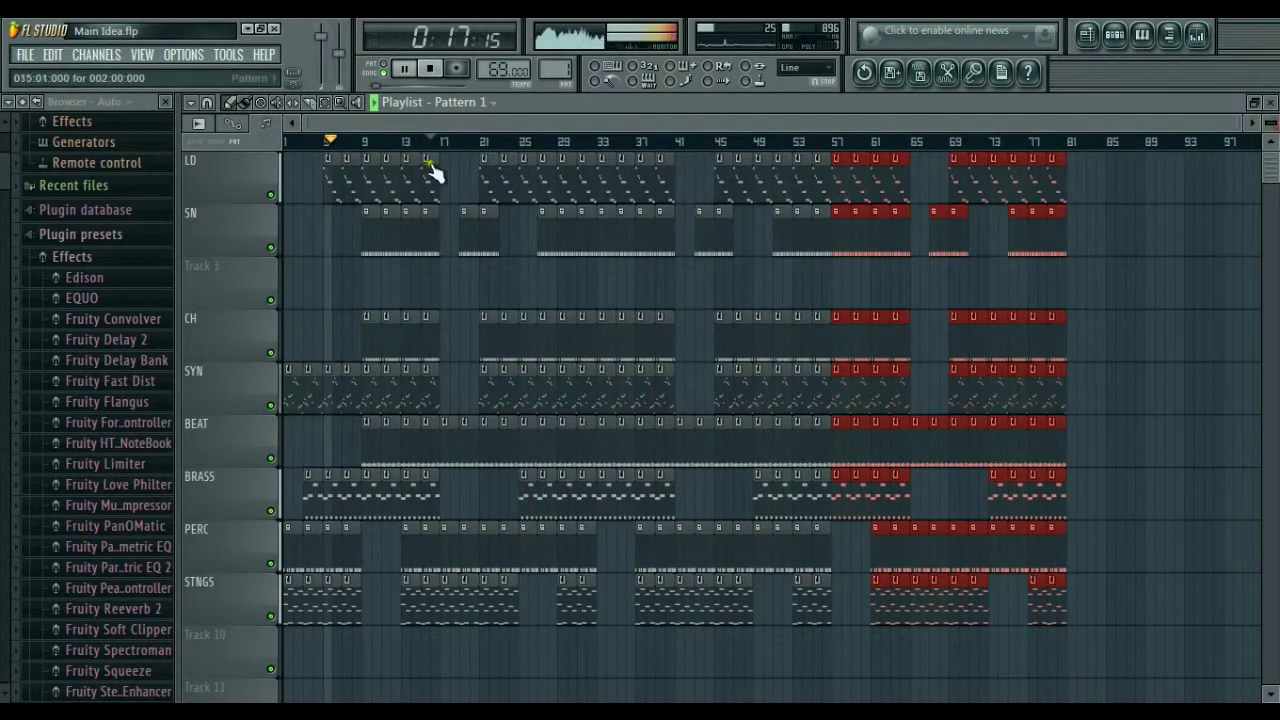
Step: Delete the empty playlist Track 3 between SN and CH
right_click(210, 267)
left_click(279, 530)
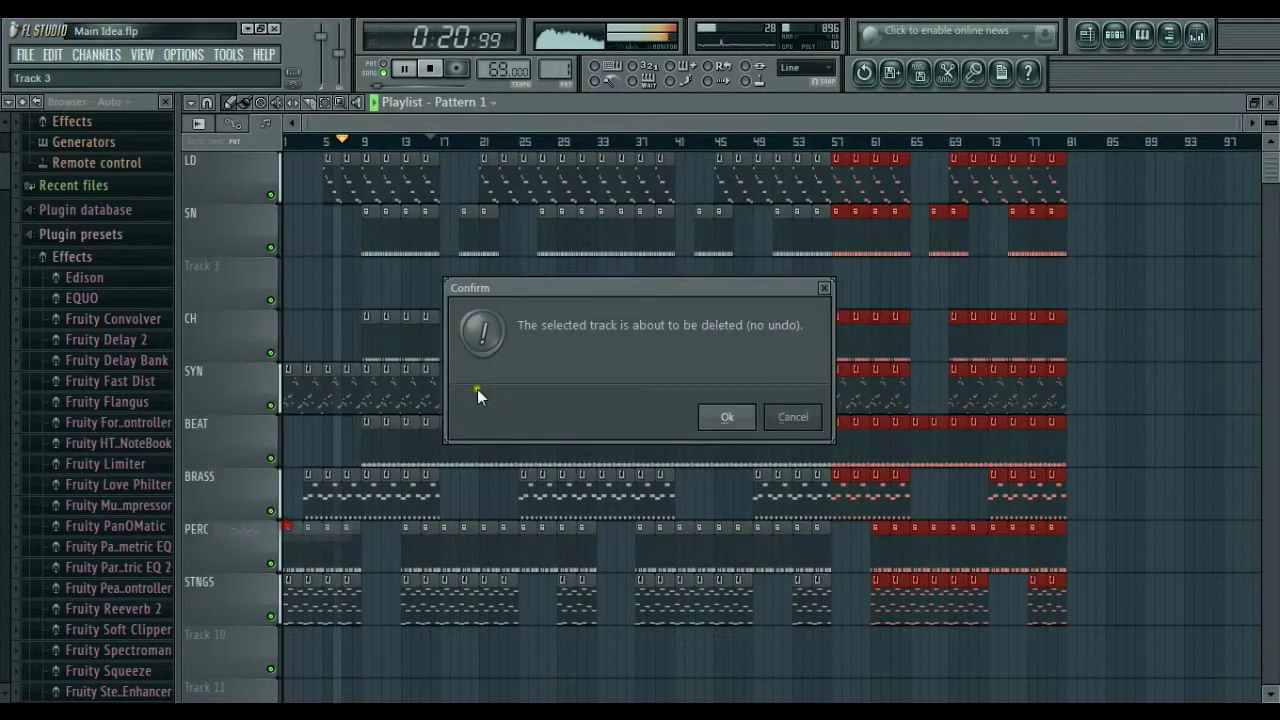
left_click(714, 426)
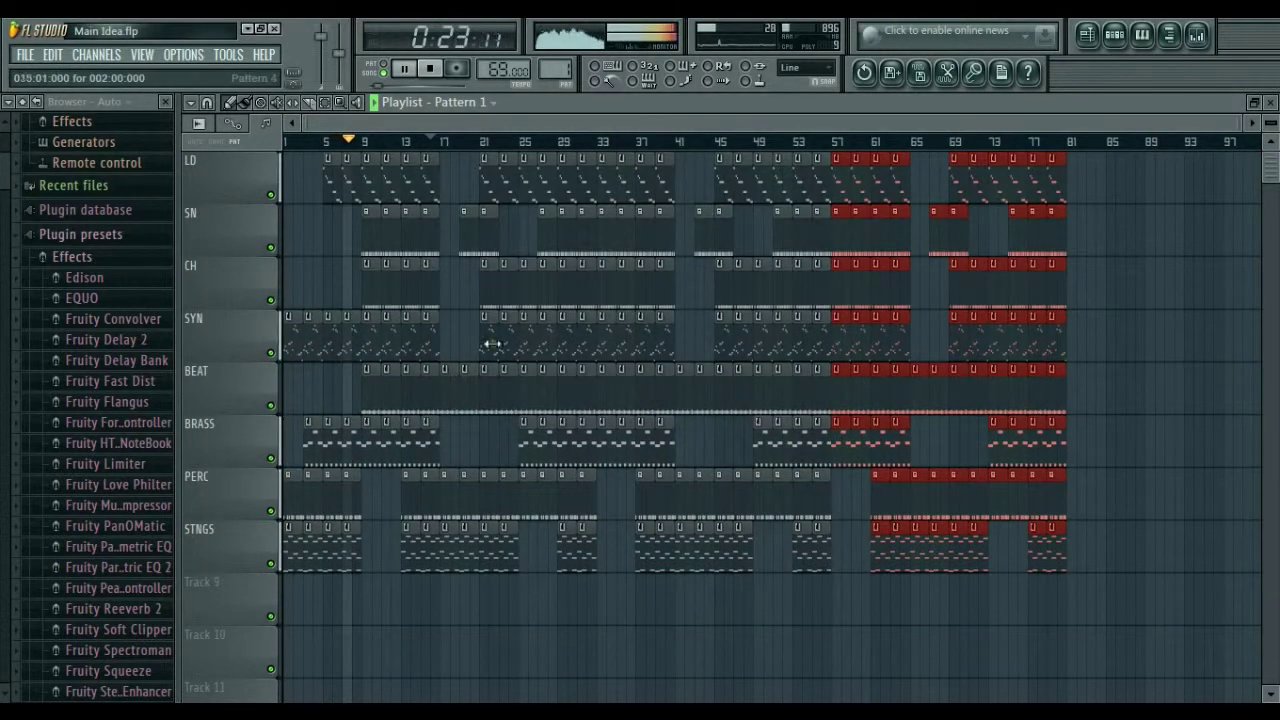
Step: Save the project and deselect the pasted clips in the playlist
left_click(28, 56)
left_click(53, 134)
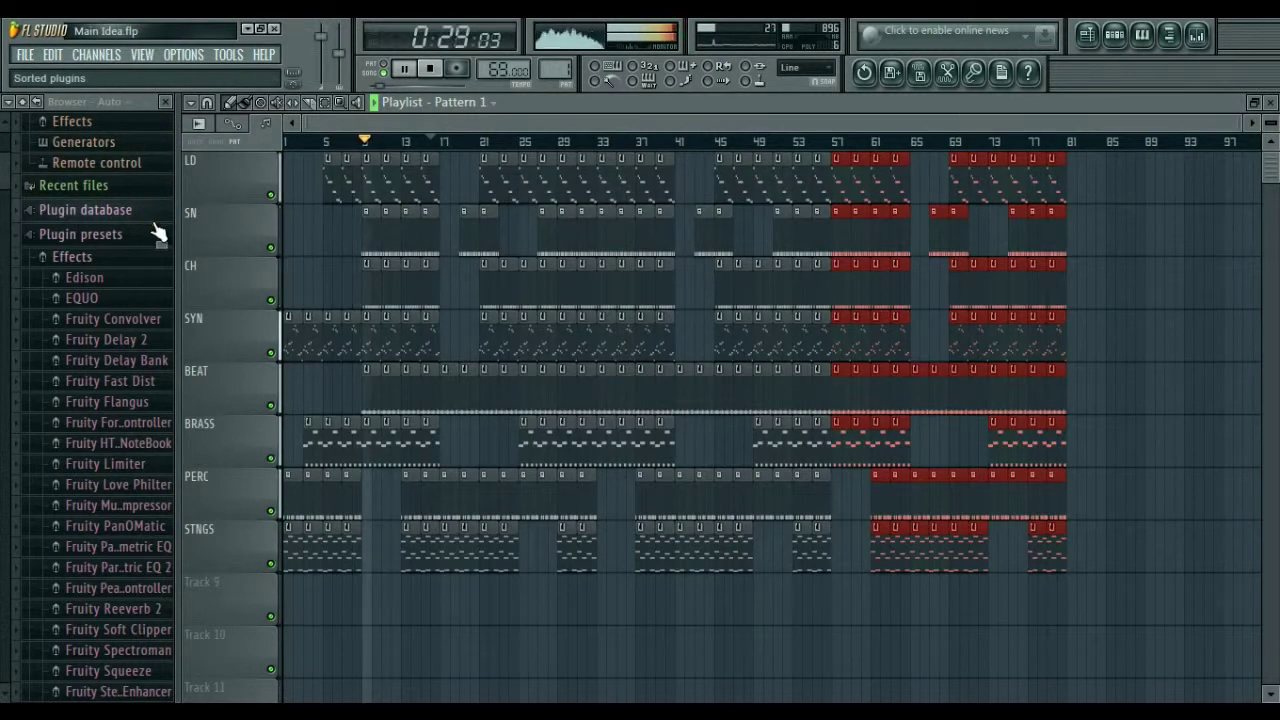
left_click(436, 226)
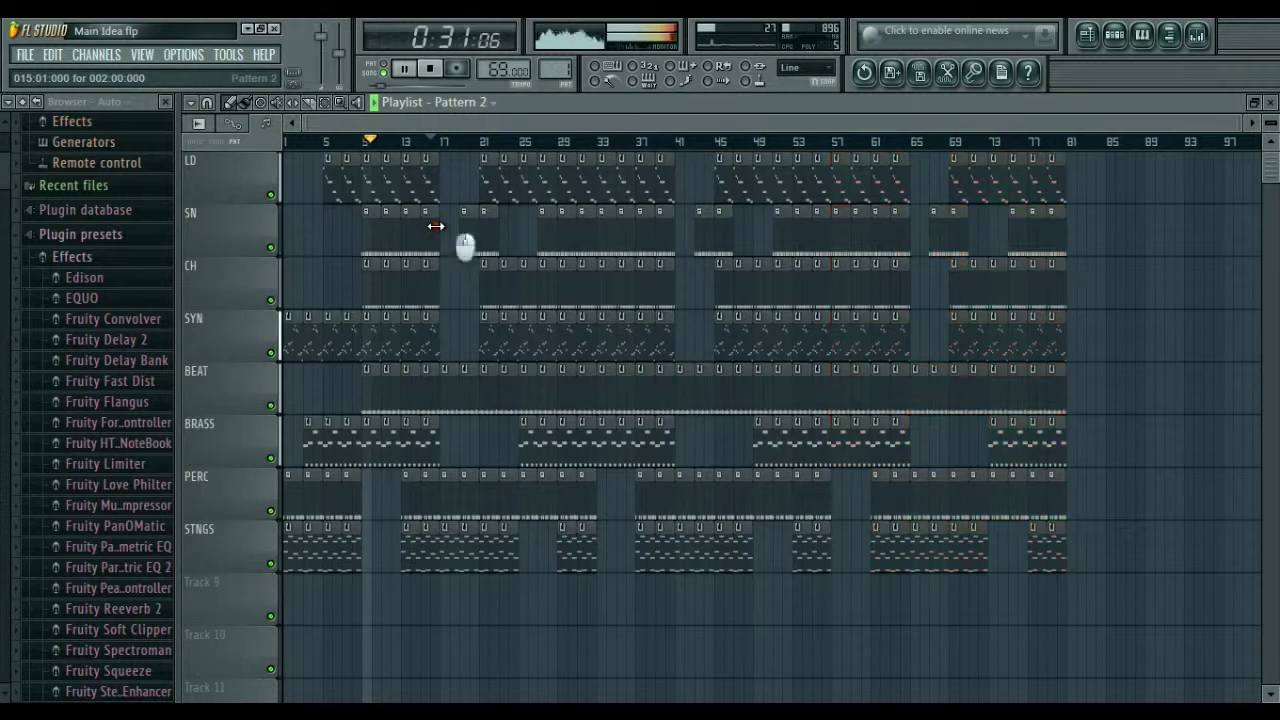
Step: Trim the last bar off the BEAT clips that end at bars 17, 25, 49, 65 and 81
left_click(435, 369)
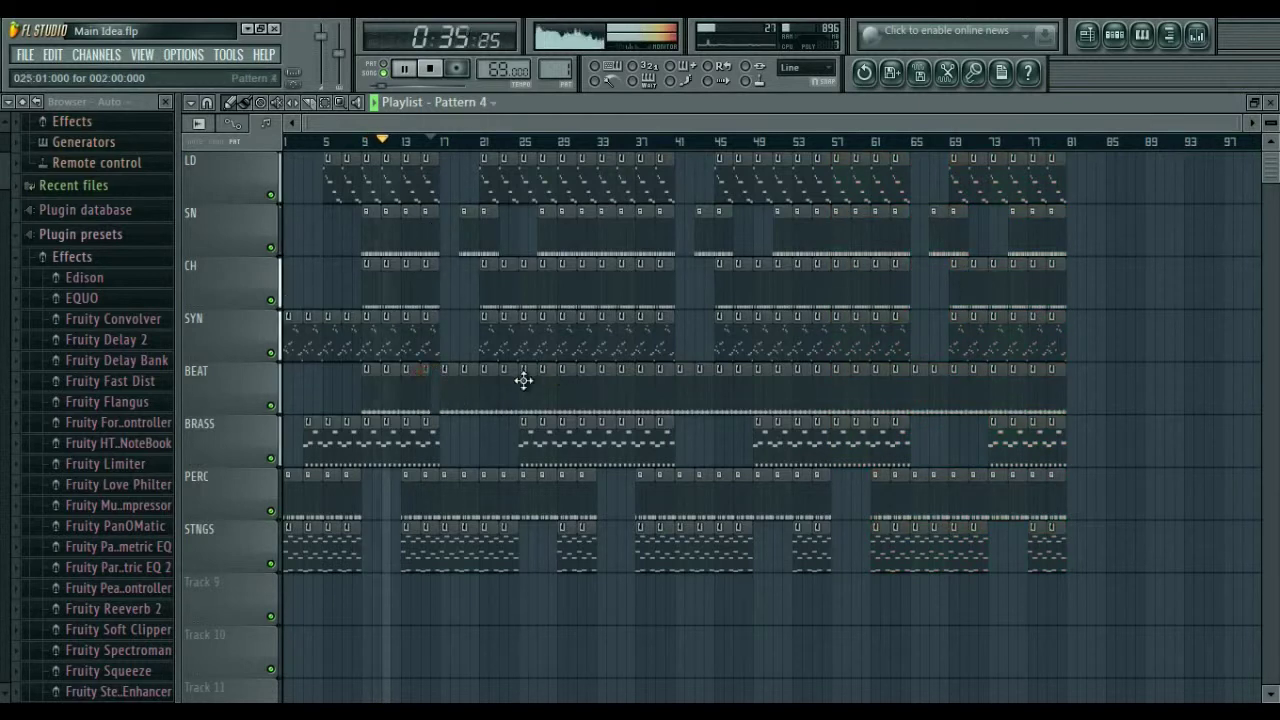
left_click_drag(516, 381, 510, 381)
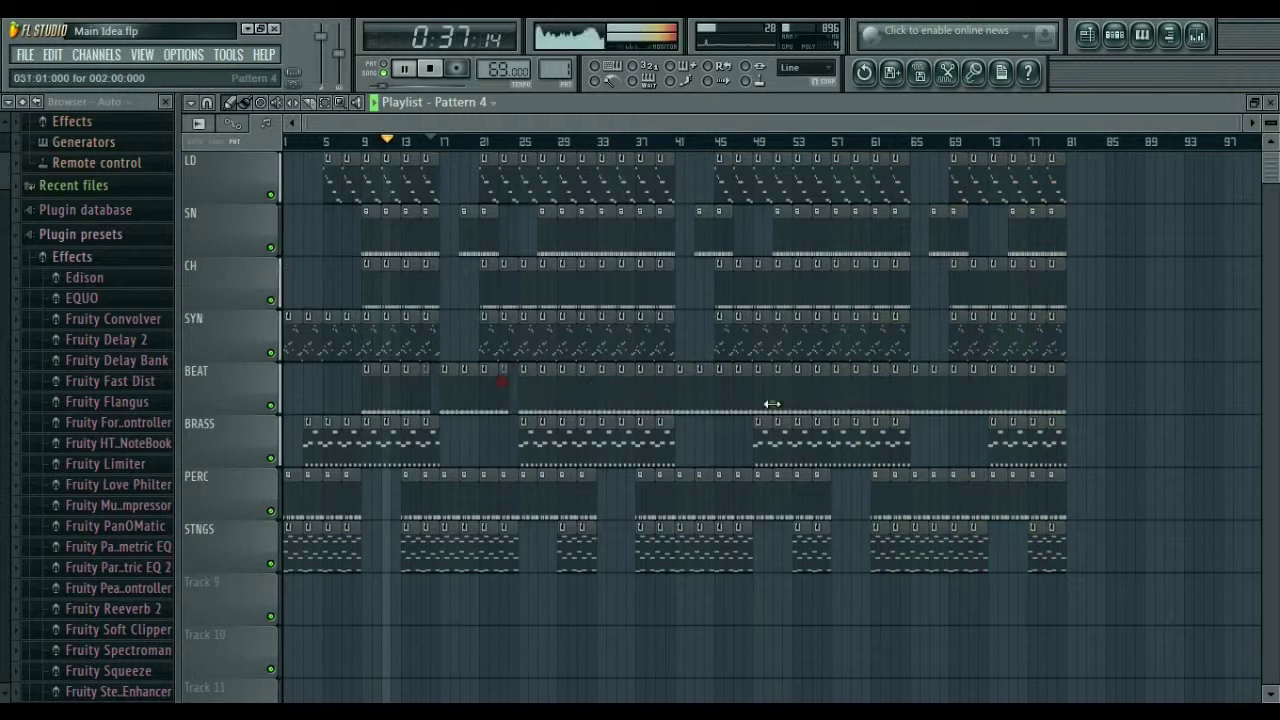
left_click_drag(754, 410, 742, 396)
left_click_drag(908, 394, 901, 393)
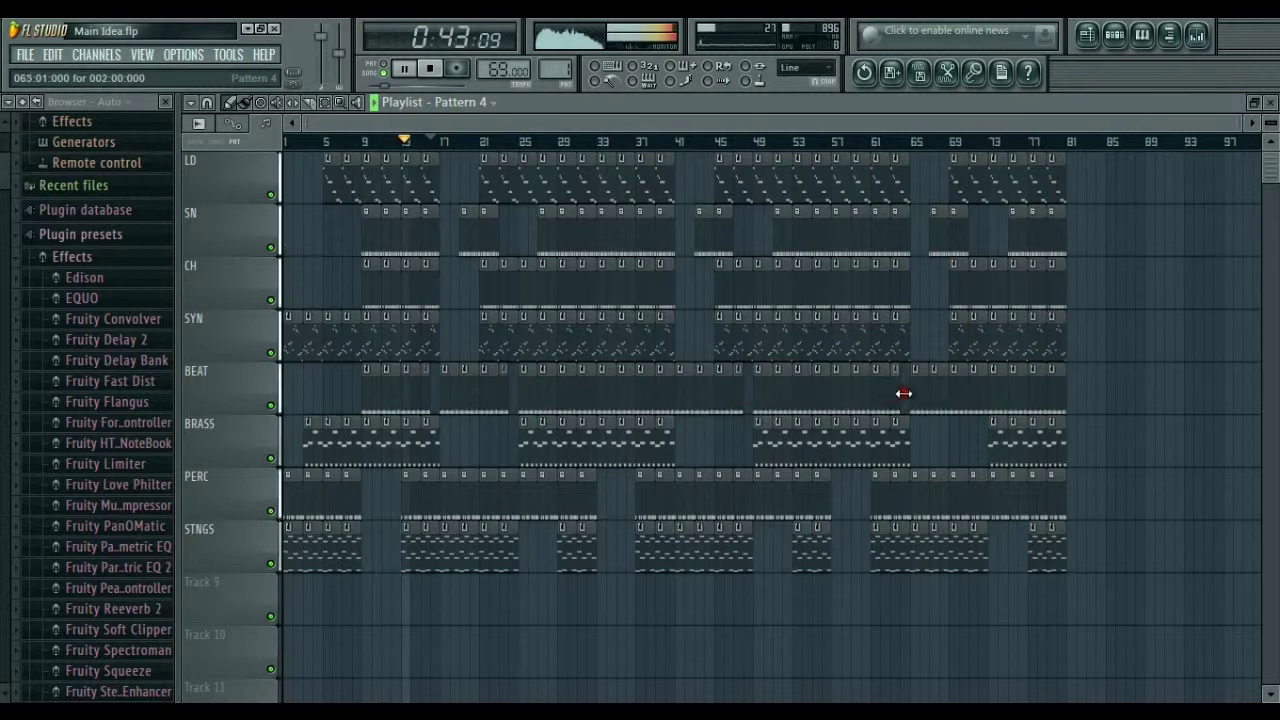
left_click_drag(1064, 392, 1055, 390)
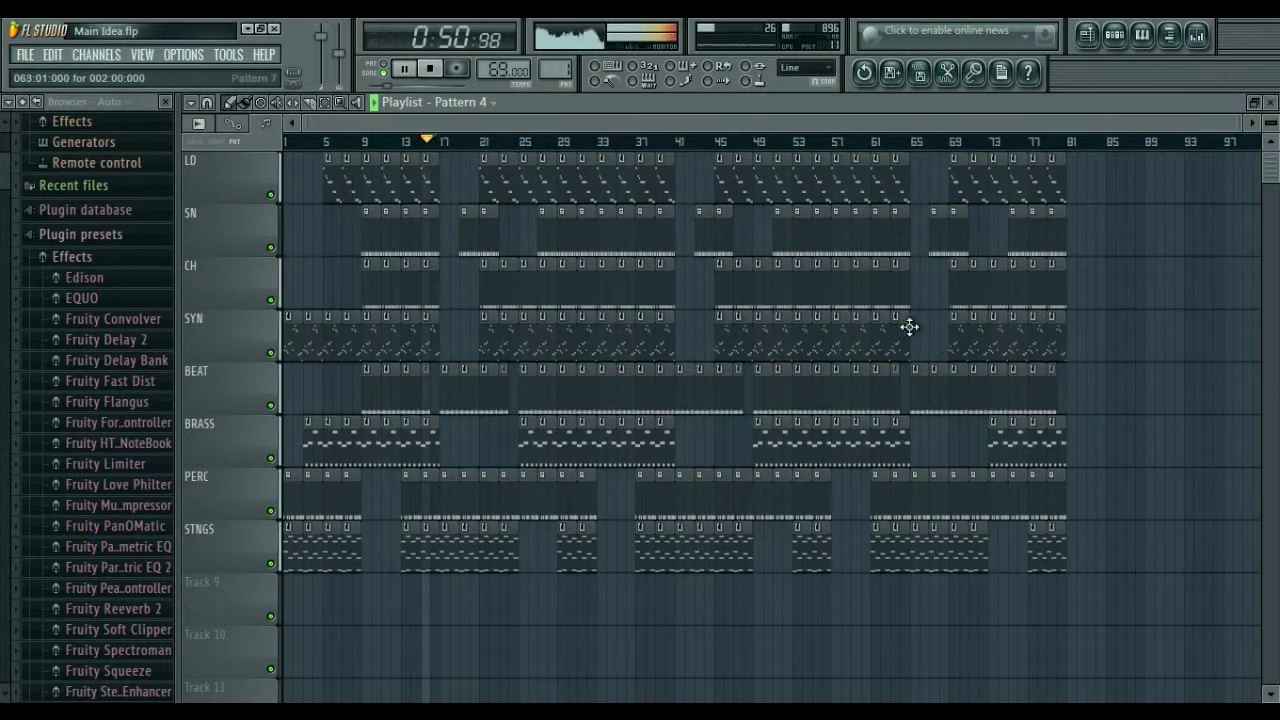
Step: Load Fruity Parametric EQ 2 into the first effect slot of the CH mixer track
left_click(1196, 35)
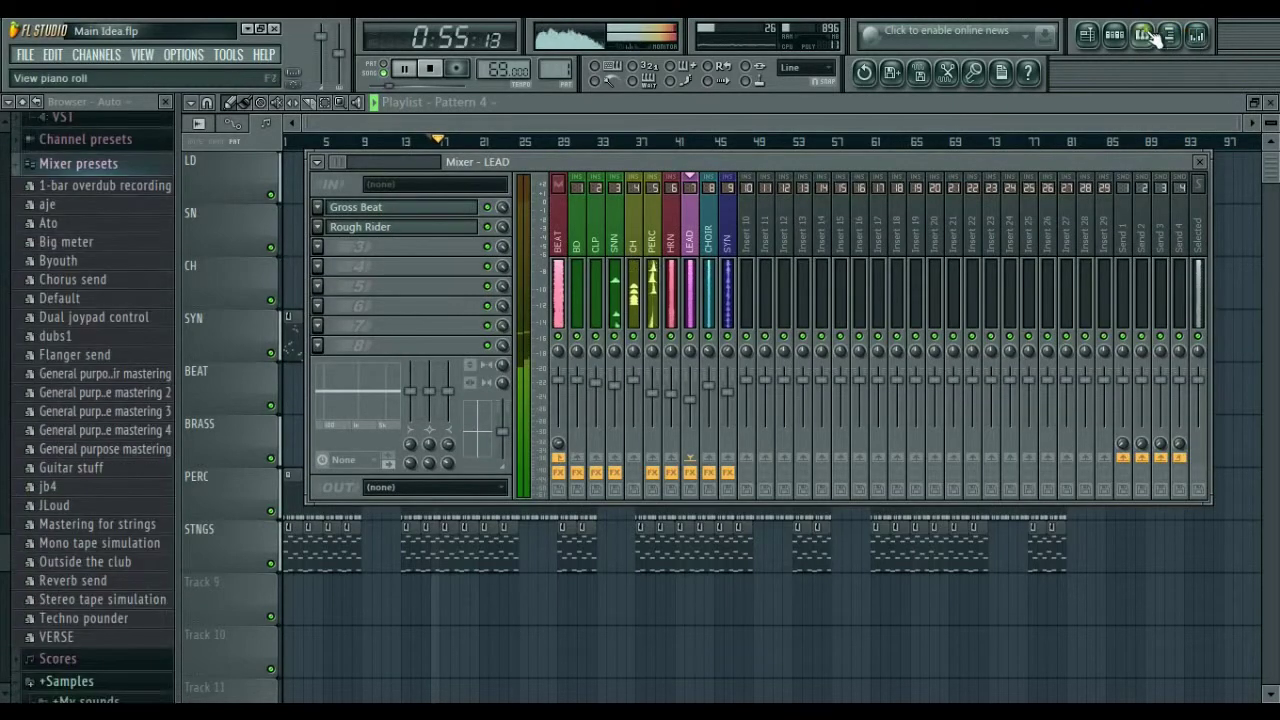
left_click(635, 242)
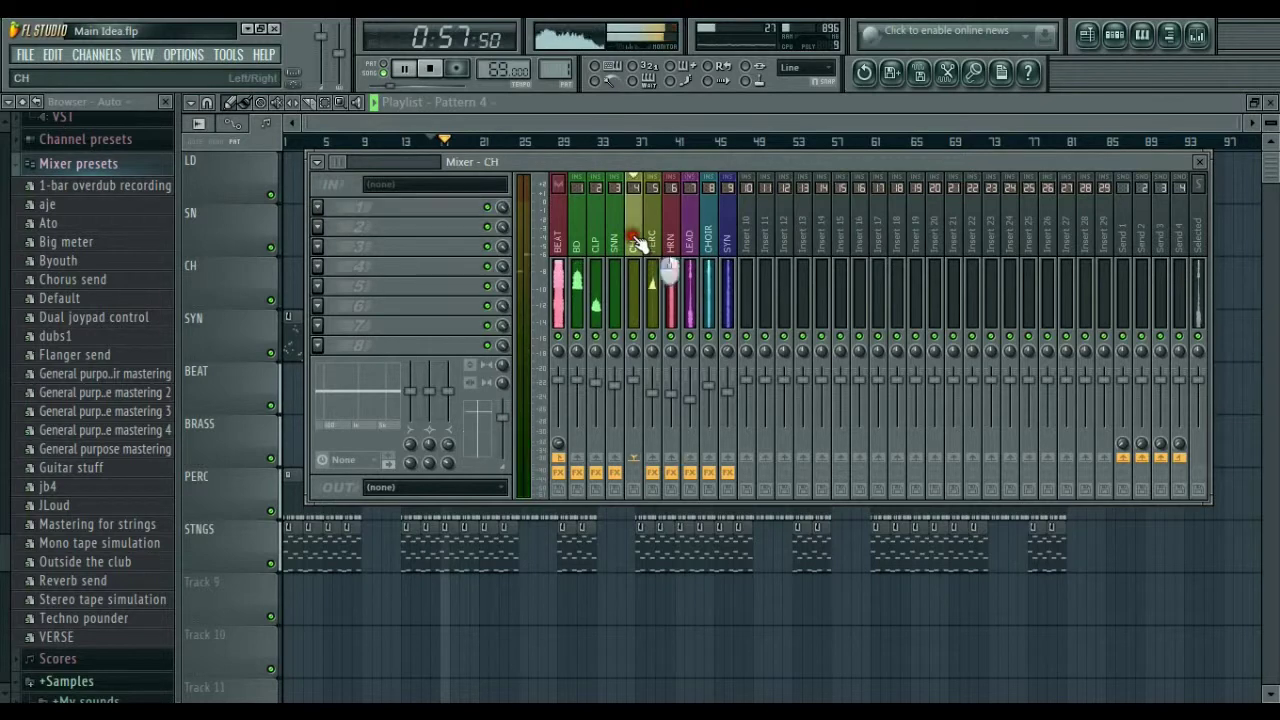
left_click(319, 205)
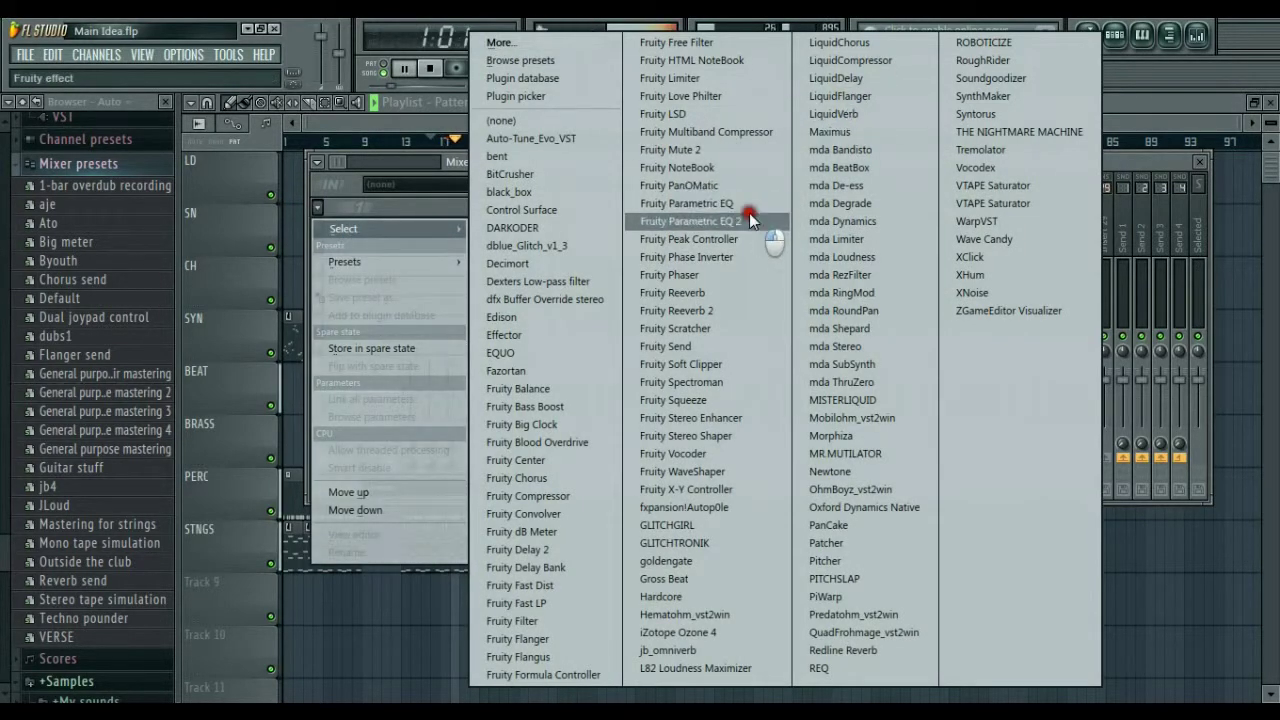
left_click(735, 218)
Step: Shape the CH equalizer by cutting bands 1 and 2 fully, boosting bands 6 and 7, and adjusting band 6's bandwidth
left_click_drag(290, 372, 325, 634)
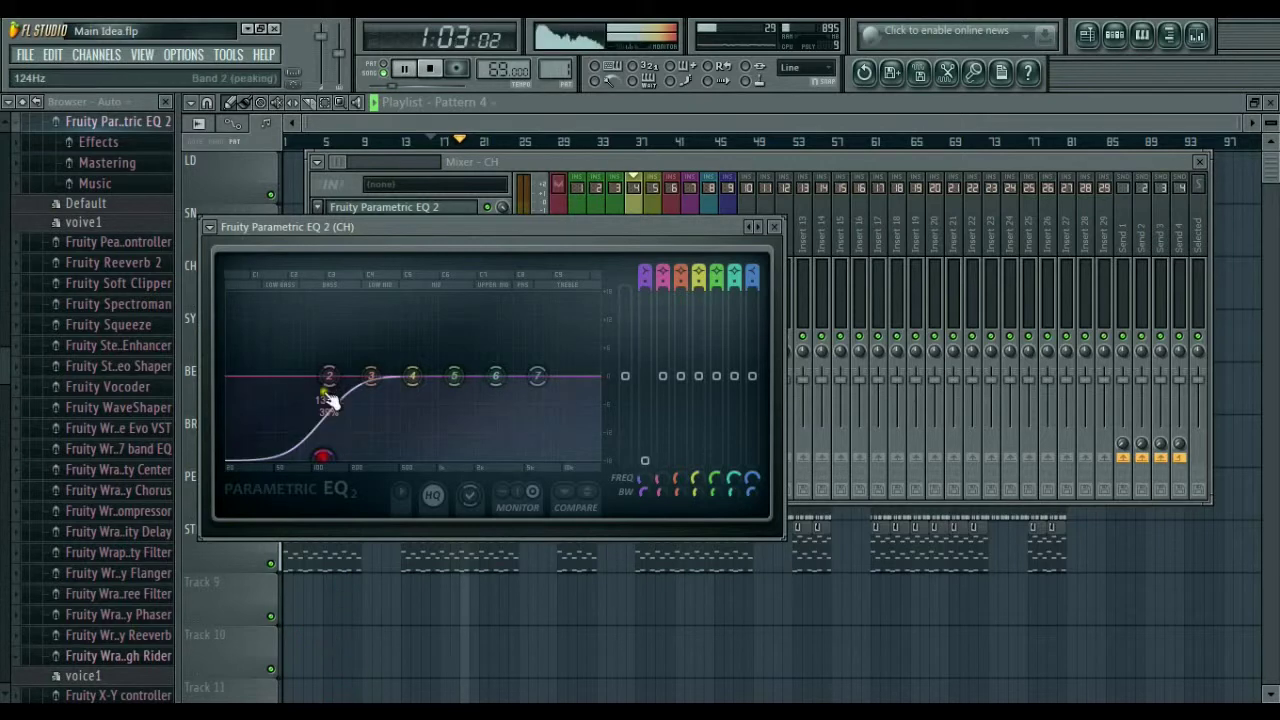
left_click_drag(328, 379, 280, 560)
left_click_drag(489, 386, 548, 356)
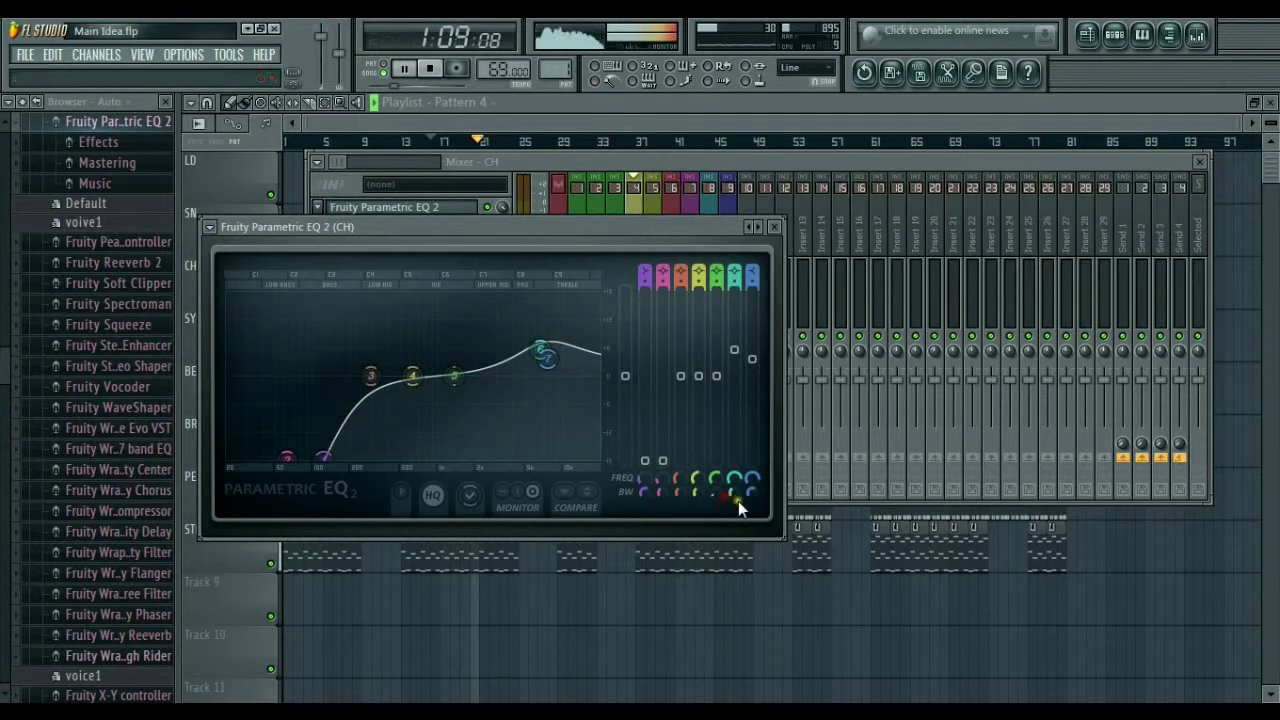
left_click_drag(734, 489, 730, 592)
left_click(773, 228)
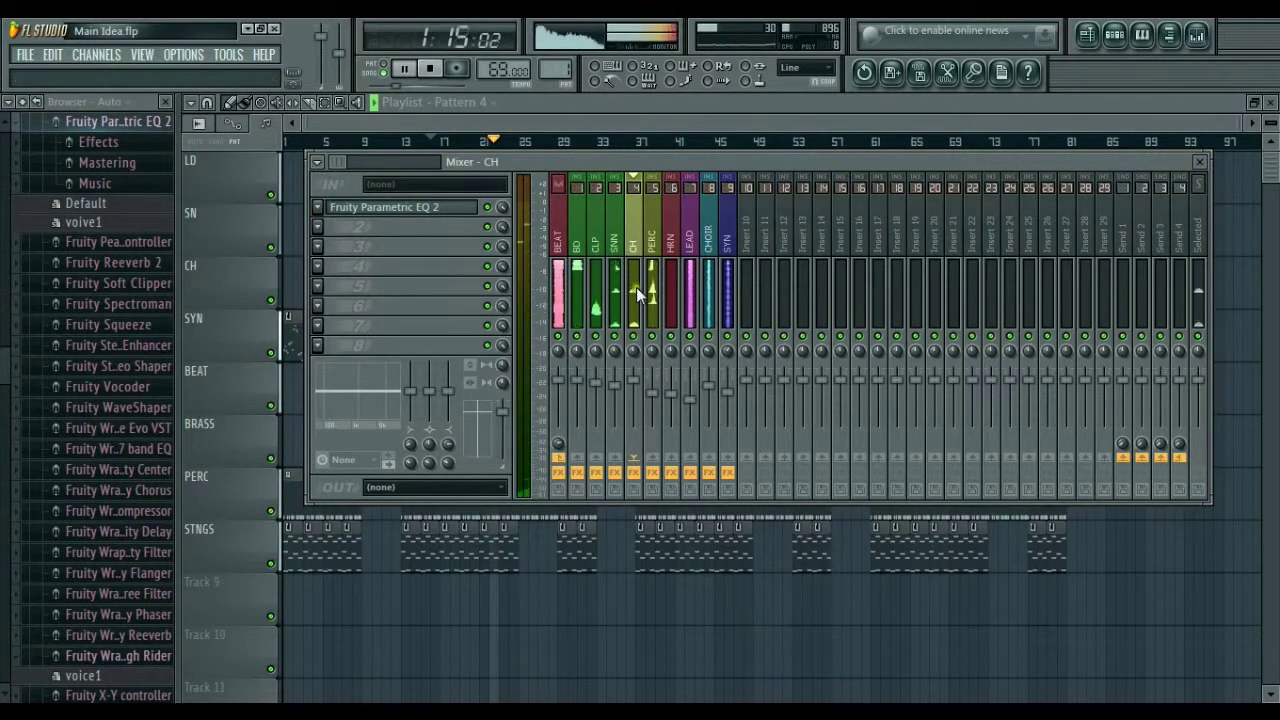
Step: On the LEAD mixer track, shift Gross Beat and Rough Rider down one slot and load Fruity Parametric EQ 2 ahead of them
left_click(689, 258)
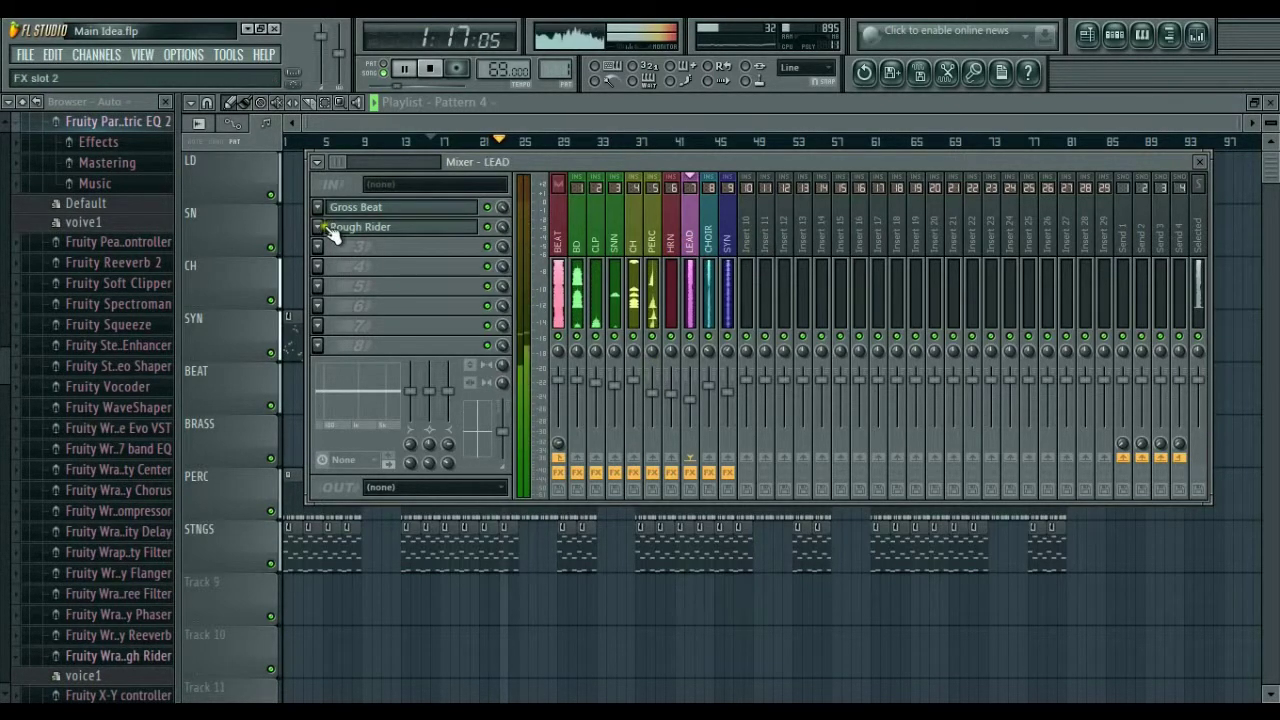
scroll(356, 228, "down", 1)
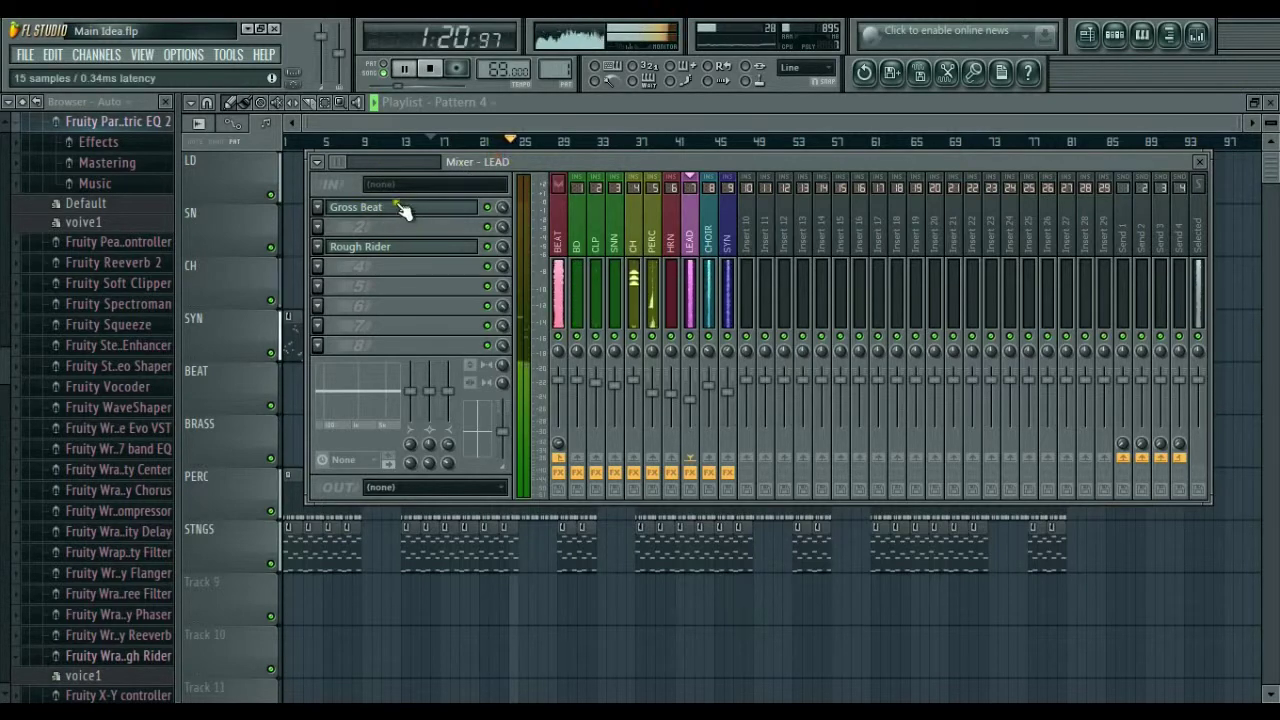
scroll(402, 210, "down", 1)
left_click(320, 208)
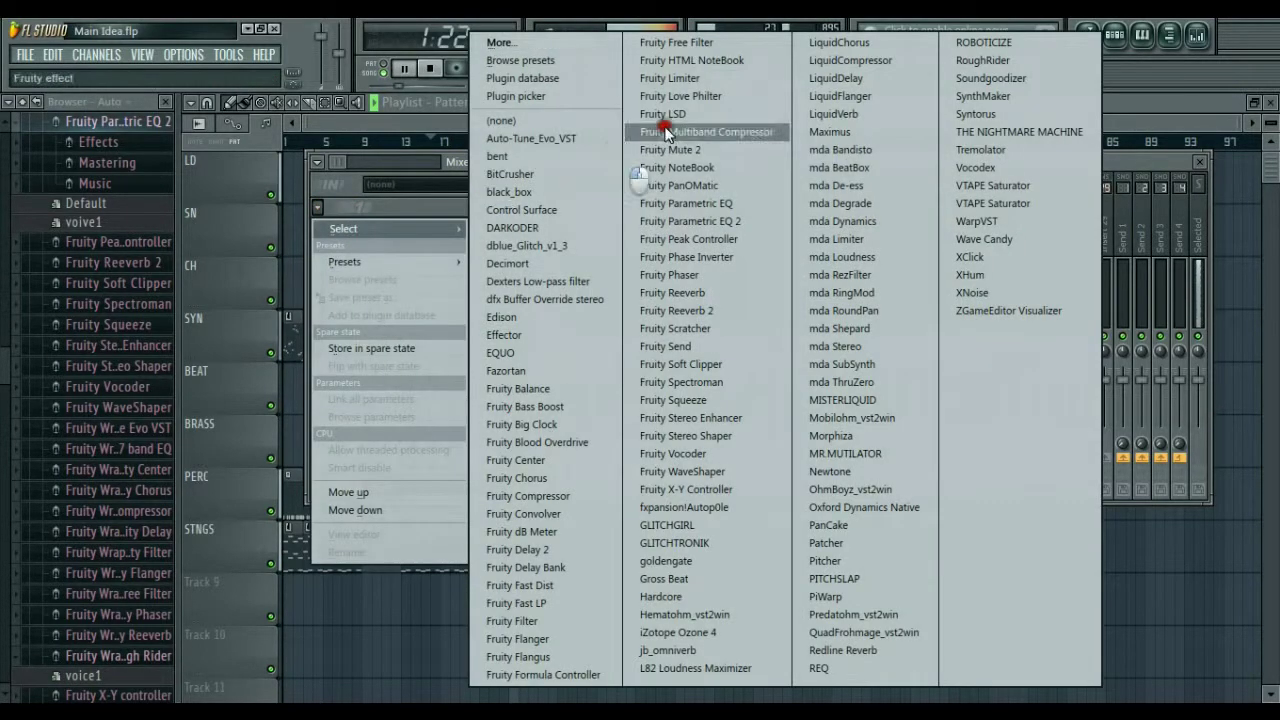
left_click(690, 225)
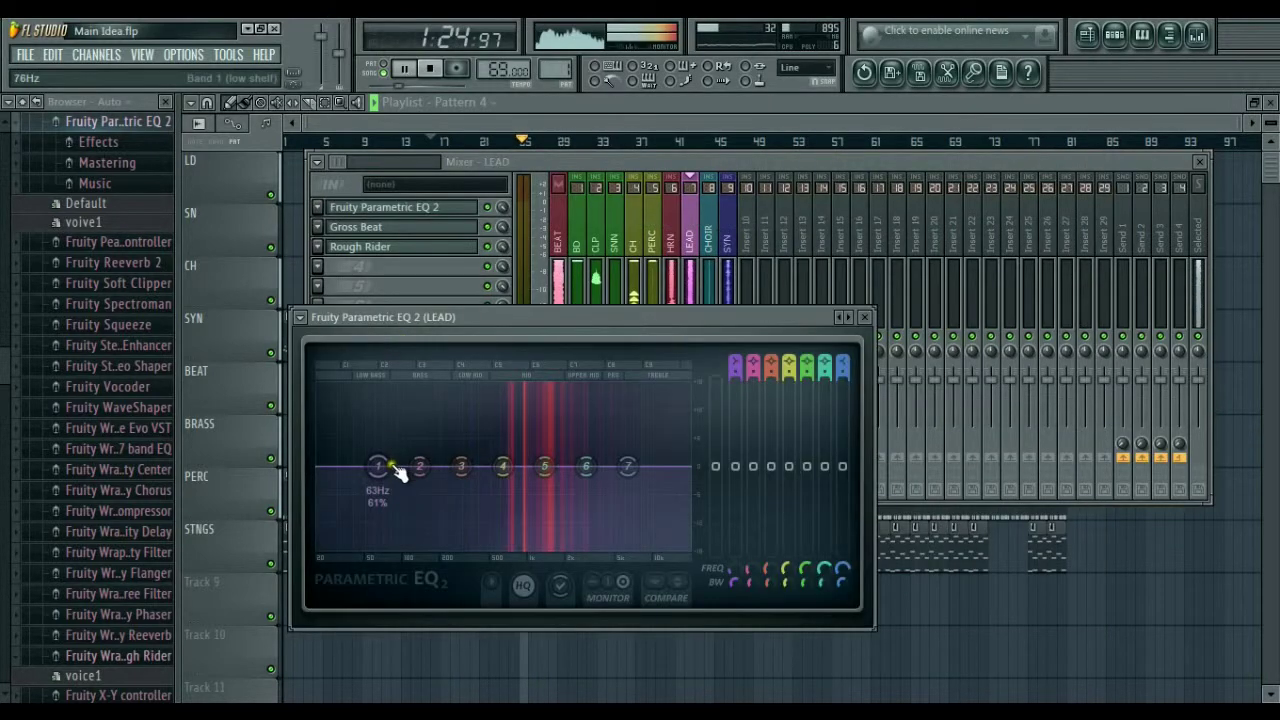
Step: Cut bands 1 and 2 fully and slightly boost band 6 in the LEAD equalizer
left_click_drag(397, 466, 384, 606)
left_click_drag(588, 468, 602, 447)
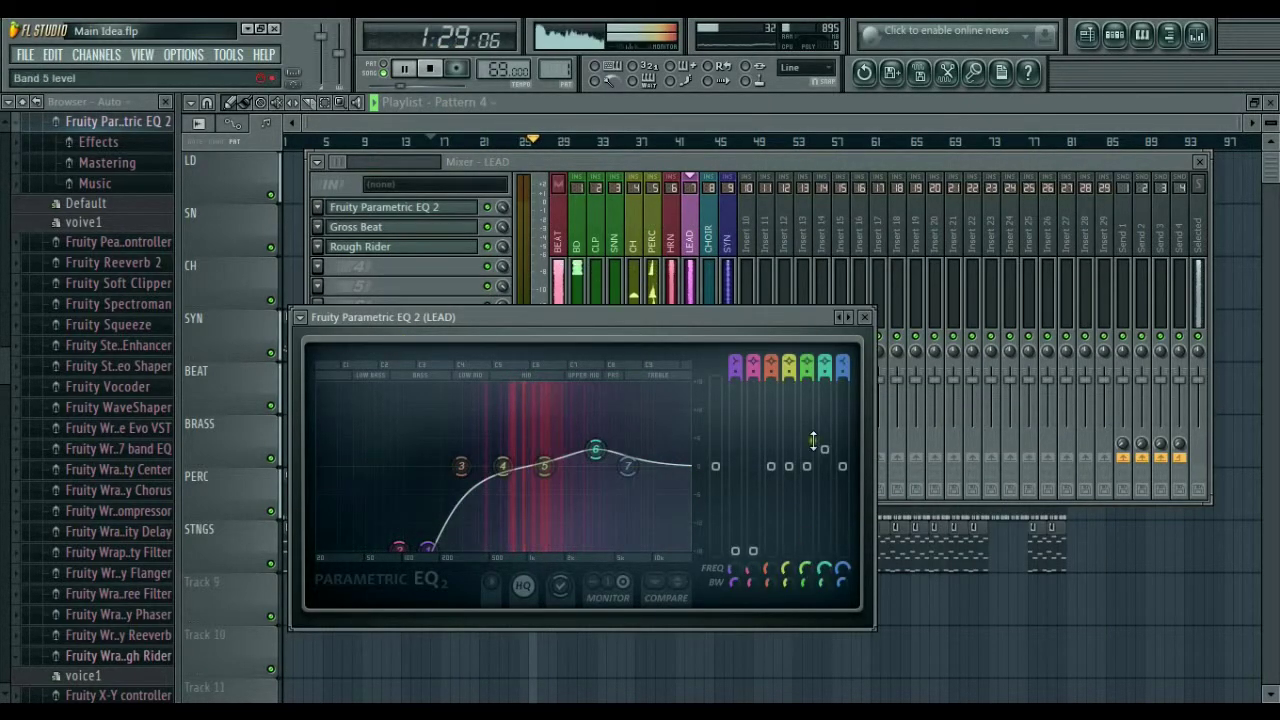
left_click(864, 317)
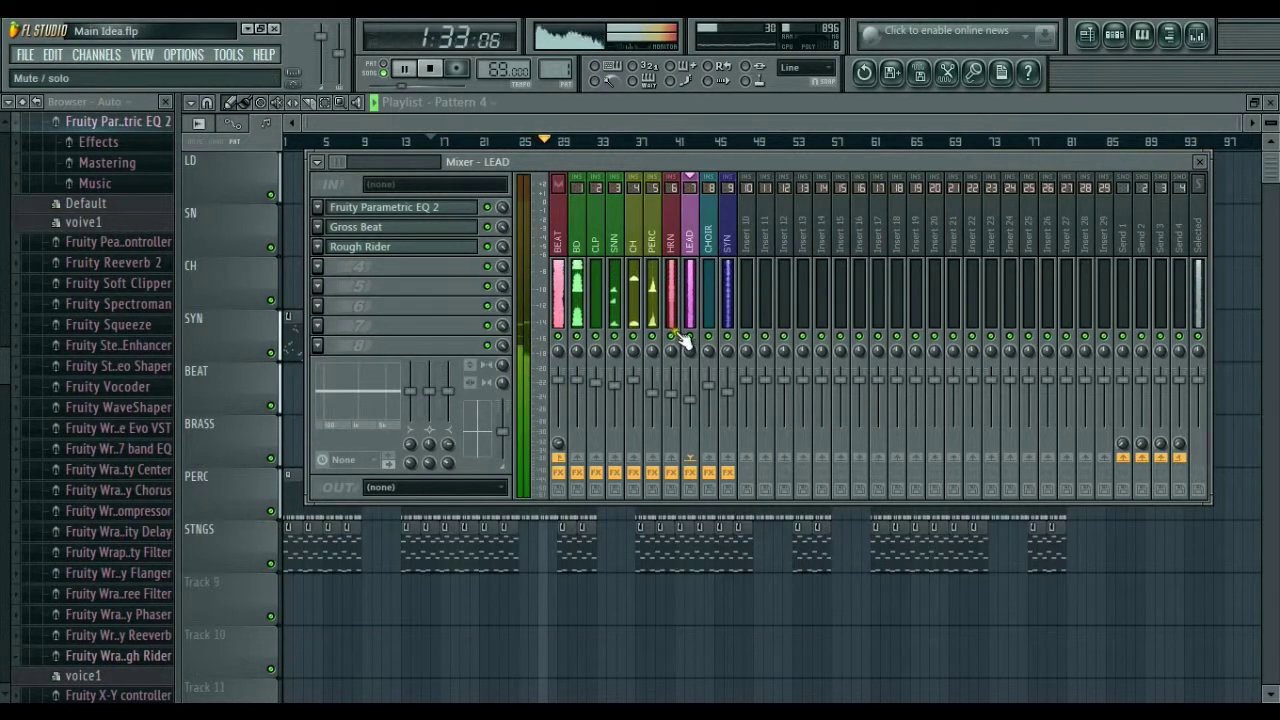
Step: Lower the LEAD mixer track's volume to about -12.7 dB and save the project
mouse_move(689, 398)
left_mouse_down()
mouse_move(684, 413)
mouse_move(694, 409)
left_mouse_up()
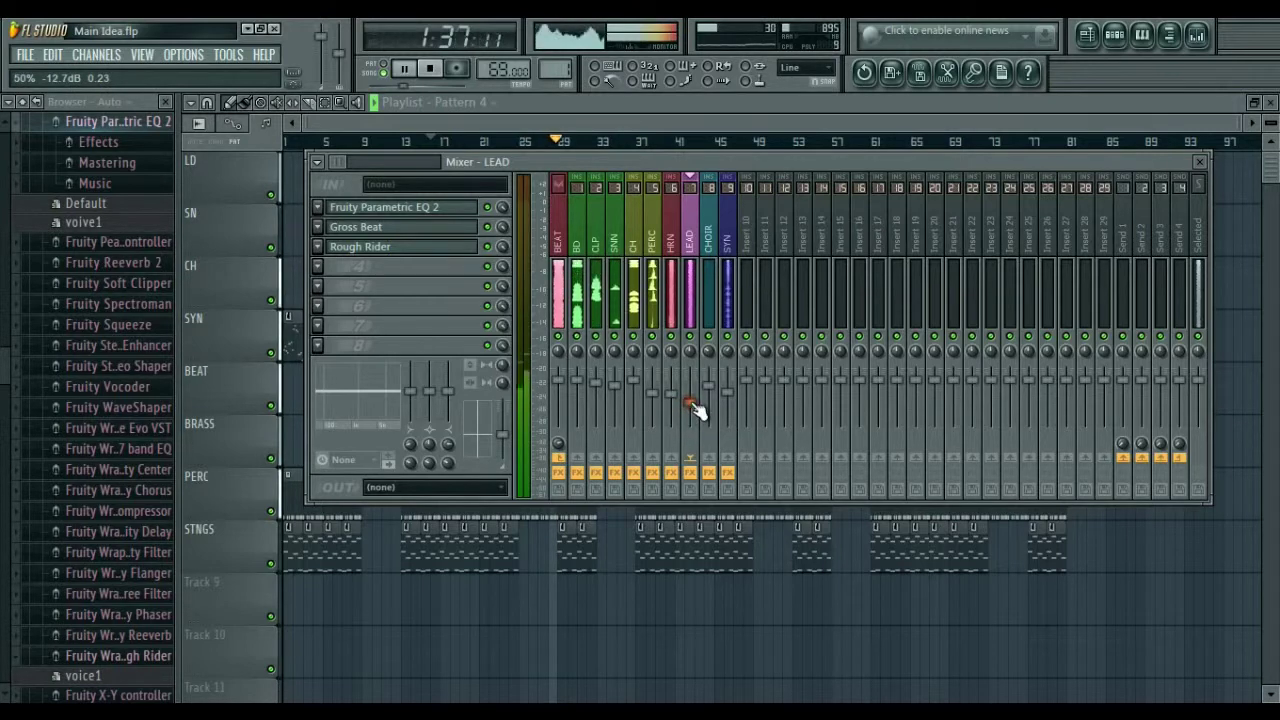
left_click(20, 54)
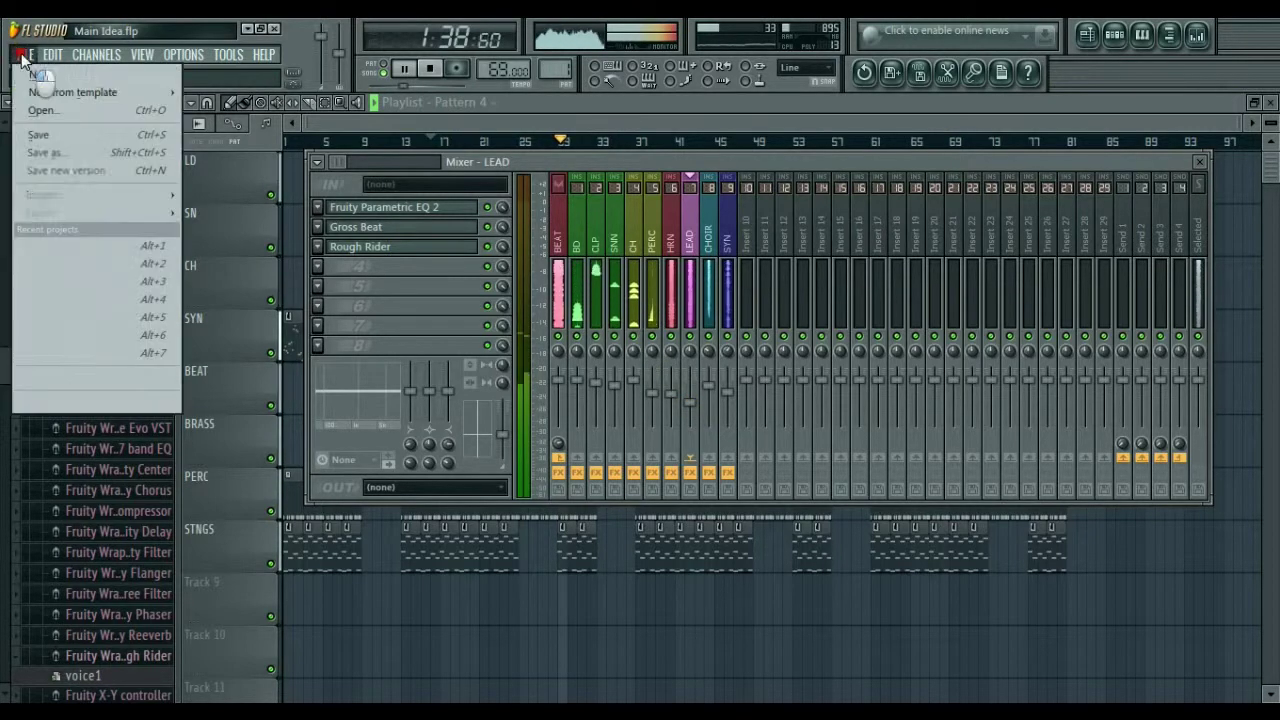
left_click(58, 143)
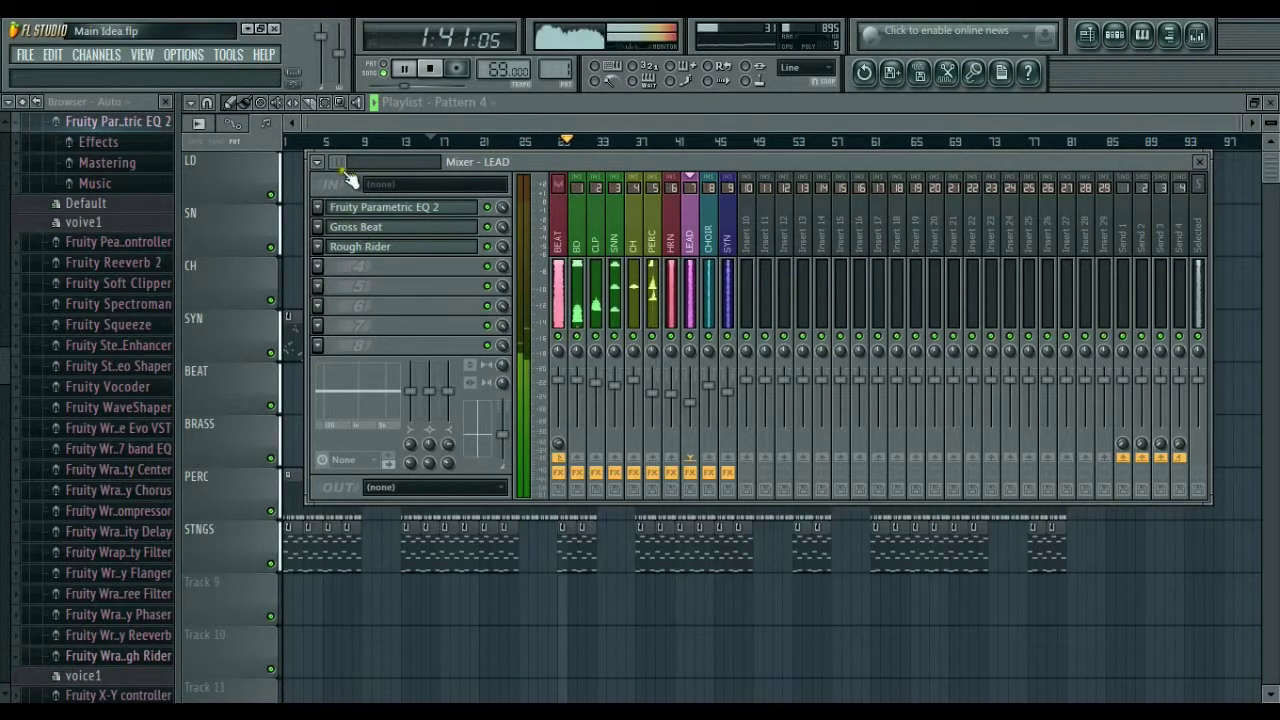
Step: Load Fruity Spectroman into the first effect slot of the BEAT master track
left_click(560, 240)
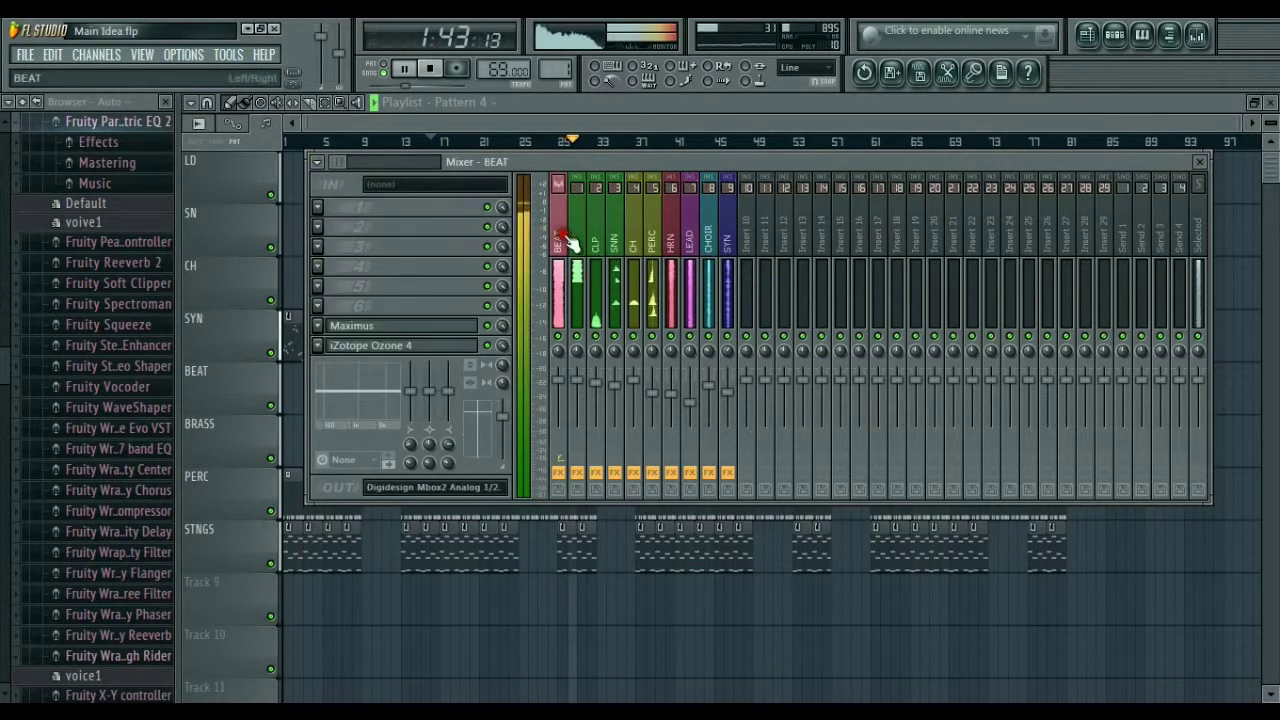
left_click(328, 214)
mouse_move(342, 224)
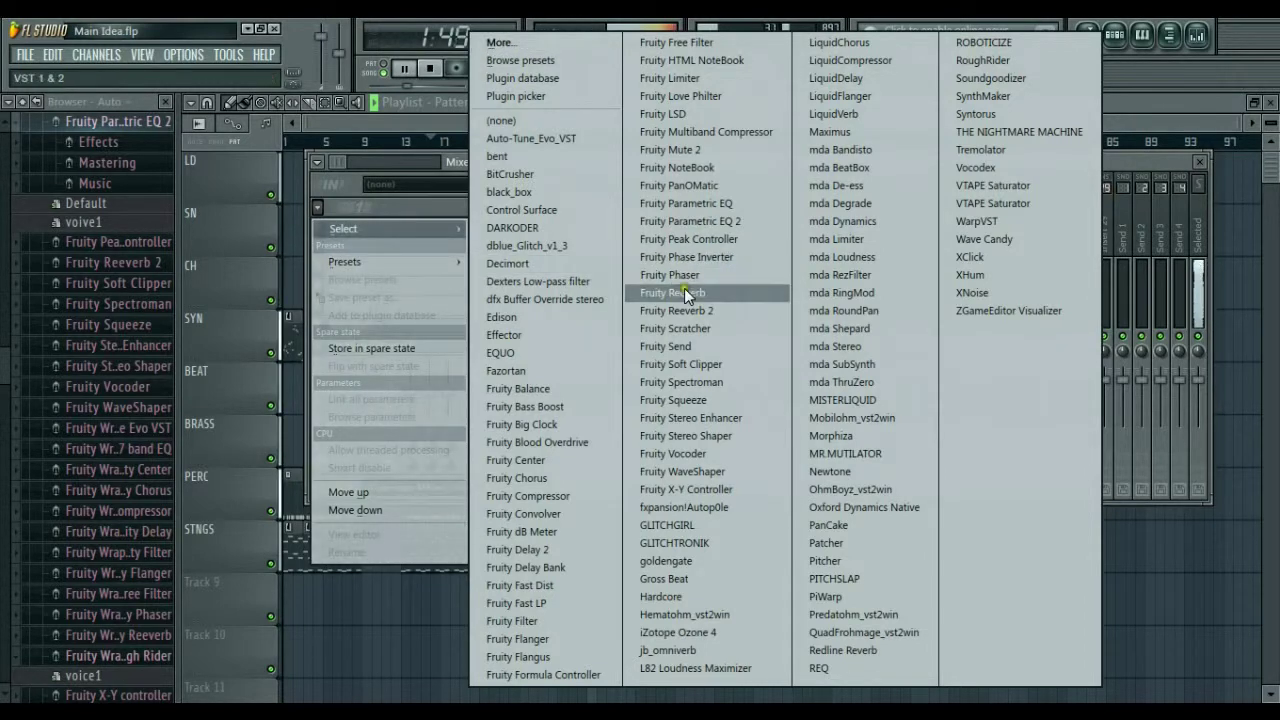
left_click(708, 379)
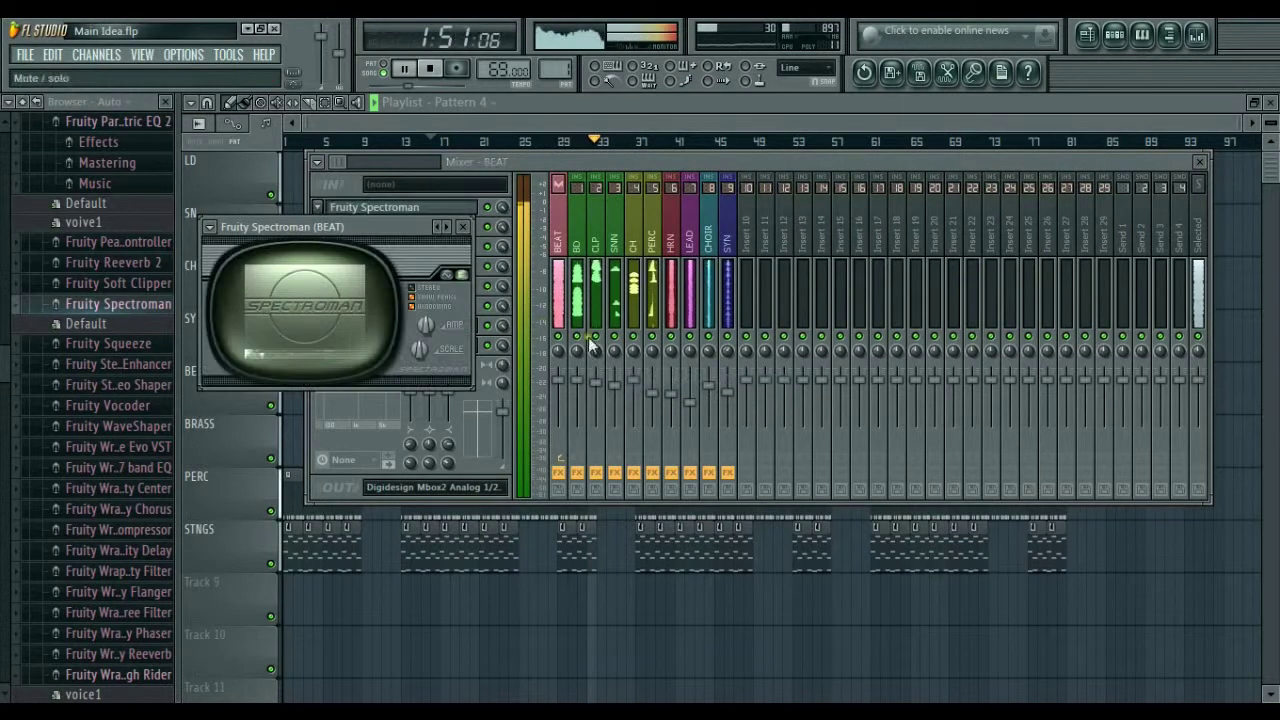
Step: Switch Spectroman's output mode to the spectrum graph, adjust its amp, try stereo processing, and move its window clear of the effect slots
left_click_drag(344, 224, 601, 362)
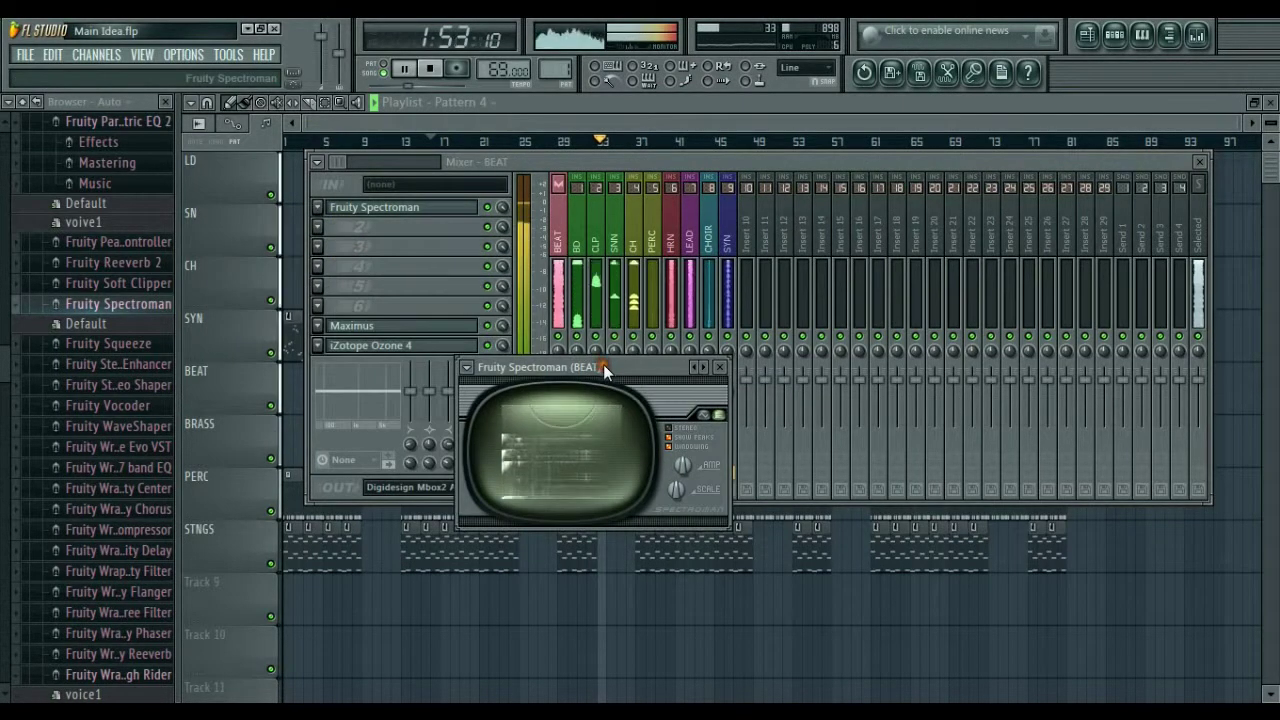
left_click(706, 416)
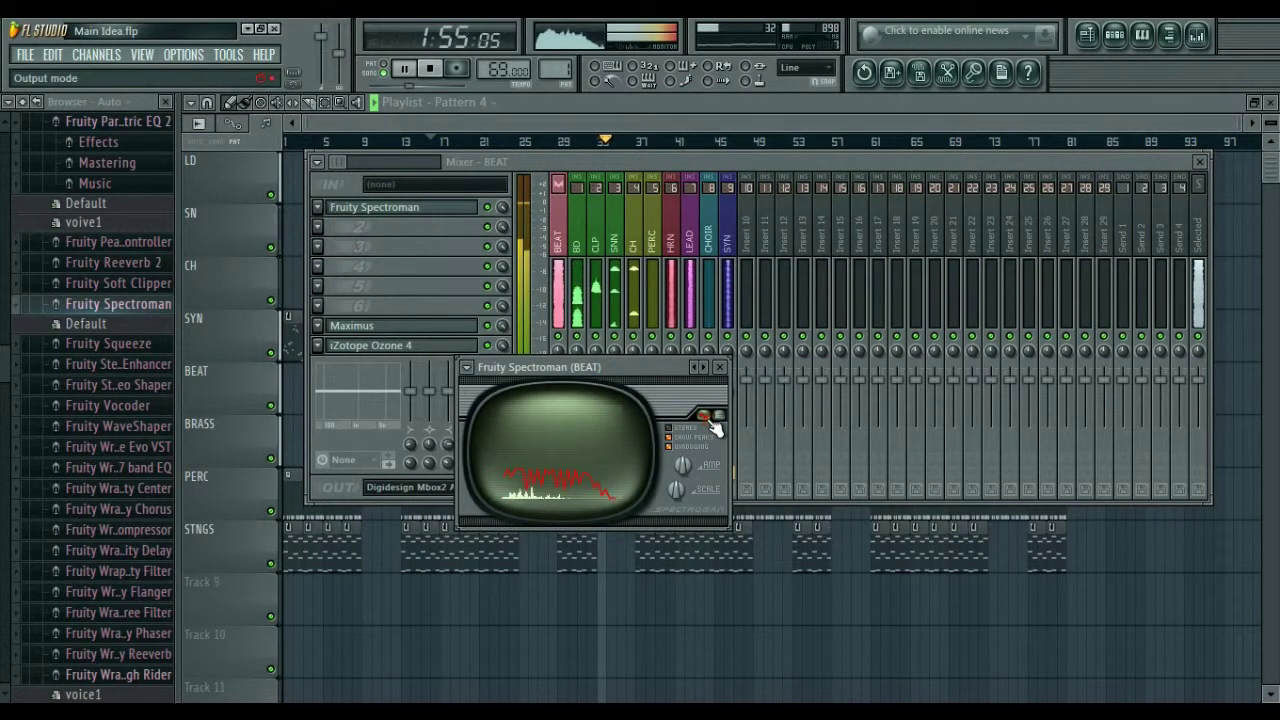
left_click_drag(685, 464, 666, 556)
left_click(687, 429)
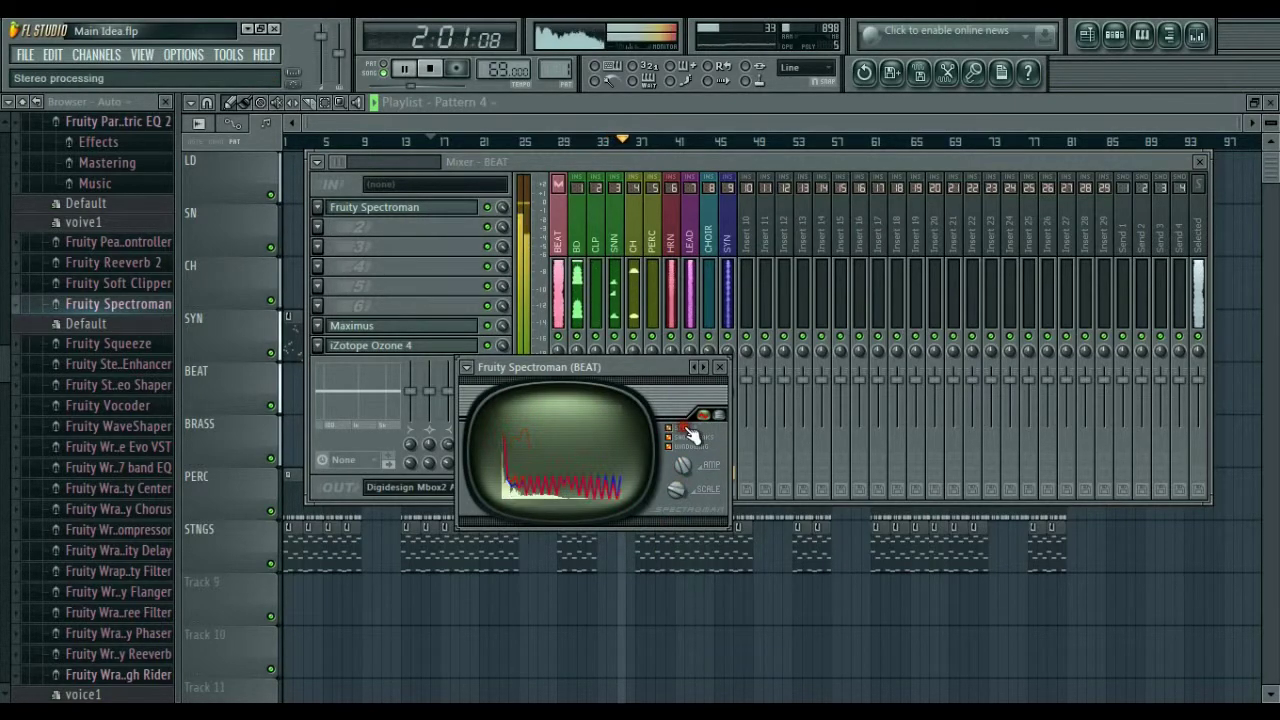
left_click(687, 429)
left_click_drag(709, 367, 892, 420)
Step: Load VTAPE Saturator into the BEAT track's second effect slot with the factory preset 2 dB Compression
left_click(316, 240)
mouse_move(400, 248)
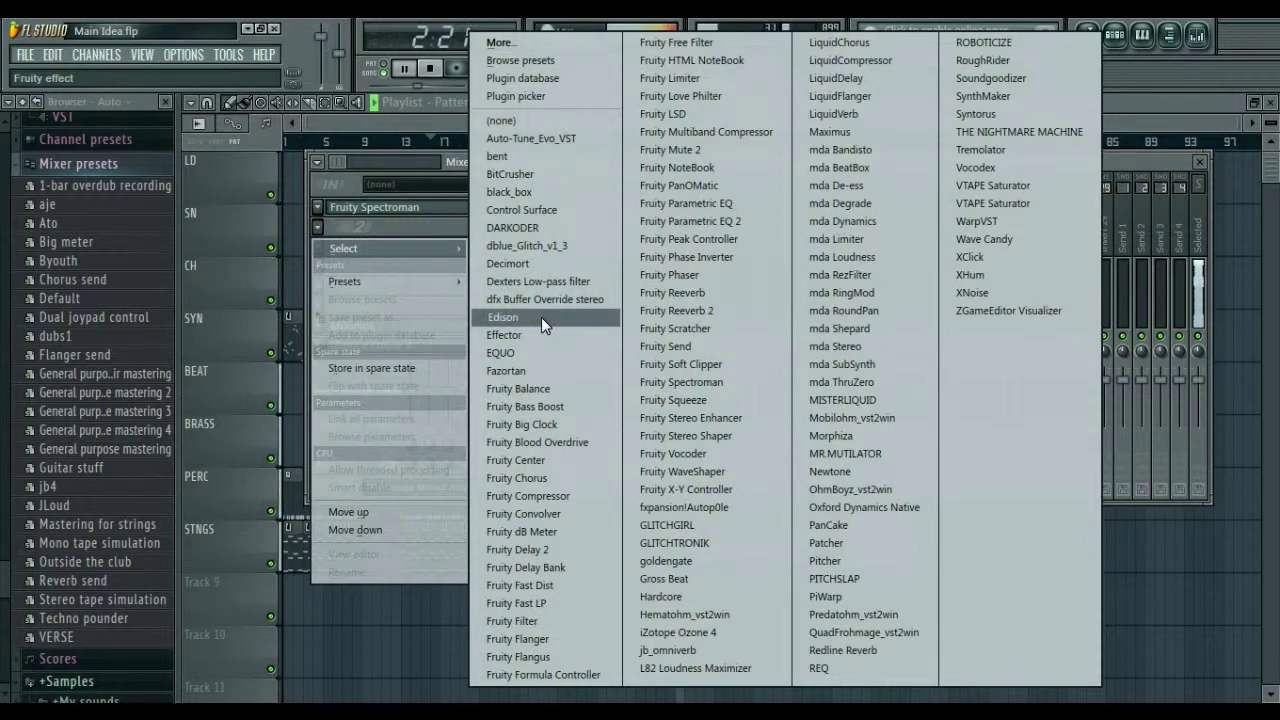
left_click(980, 204)
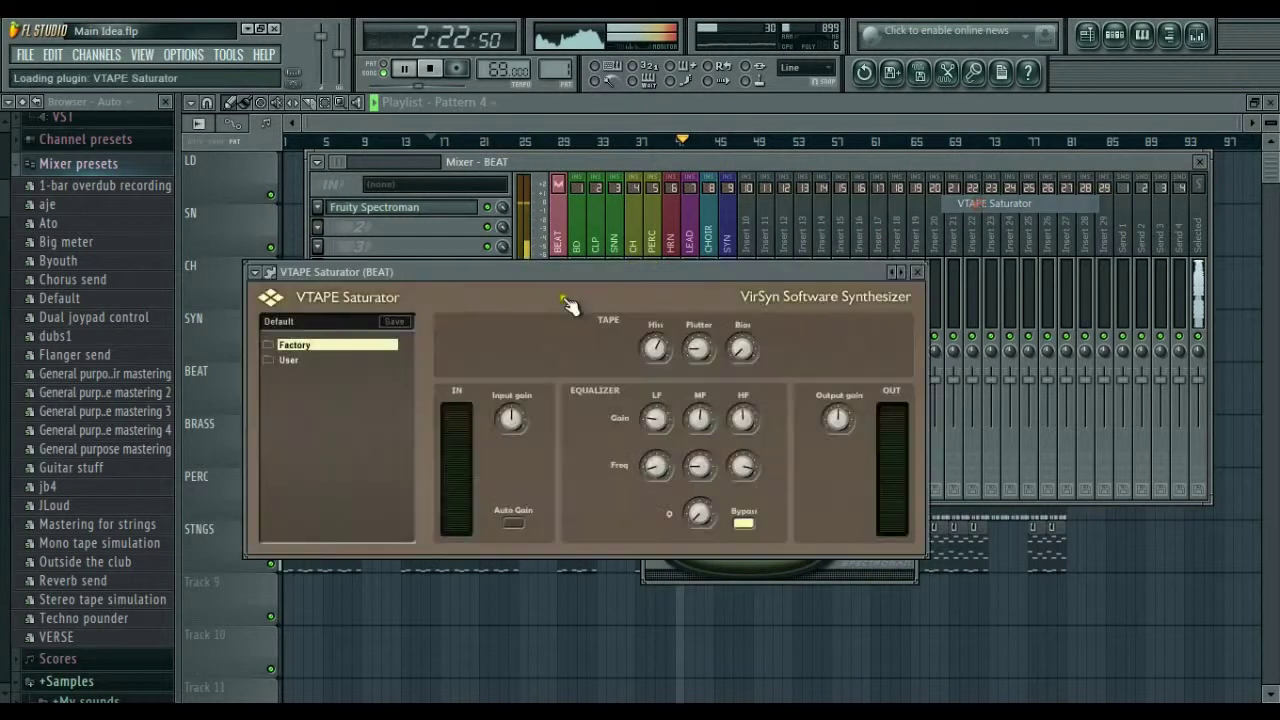
left_click(270, 344)
left_click(319, 406)
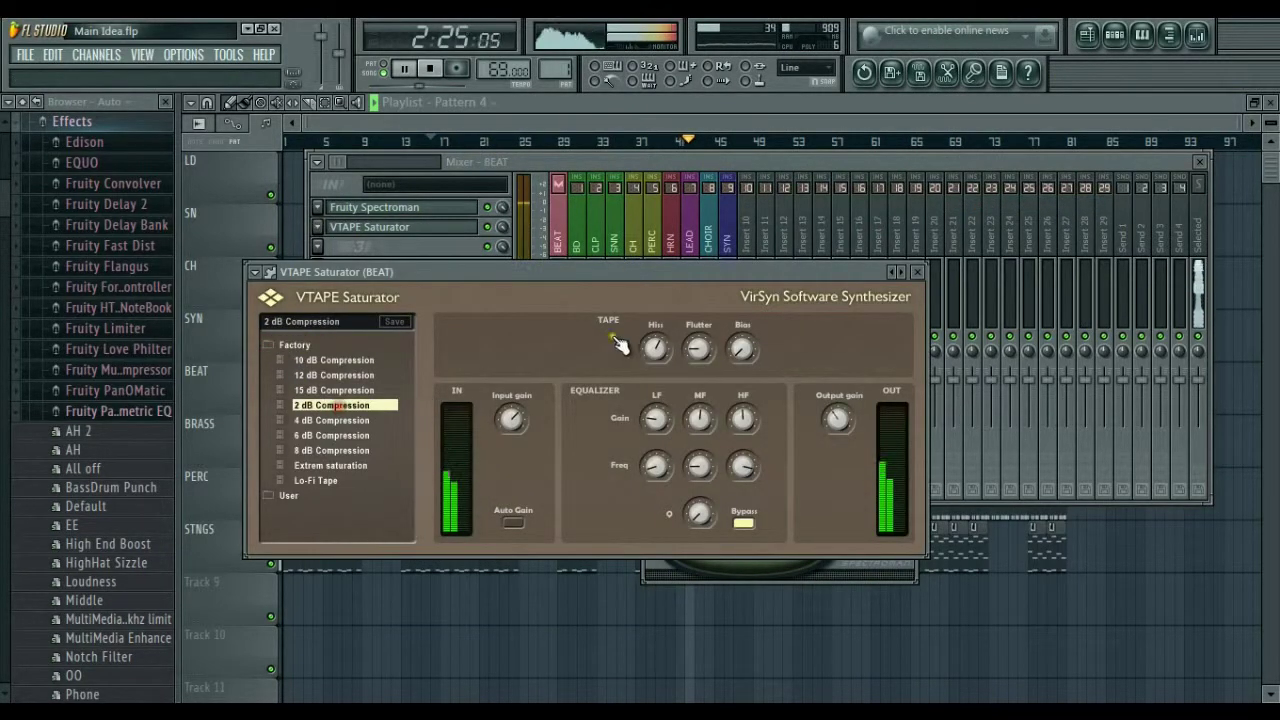
left_click(918, 273)
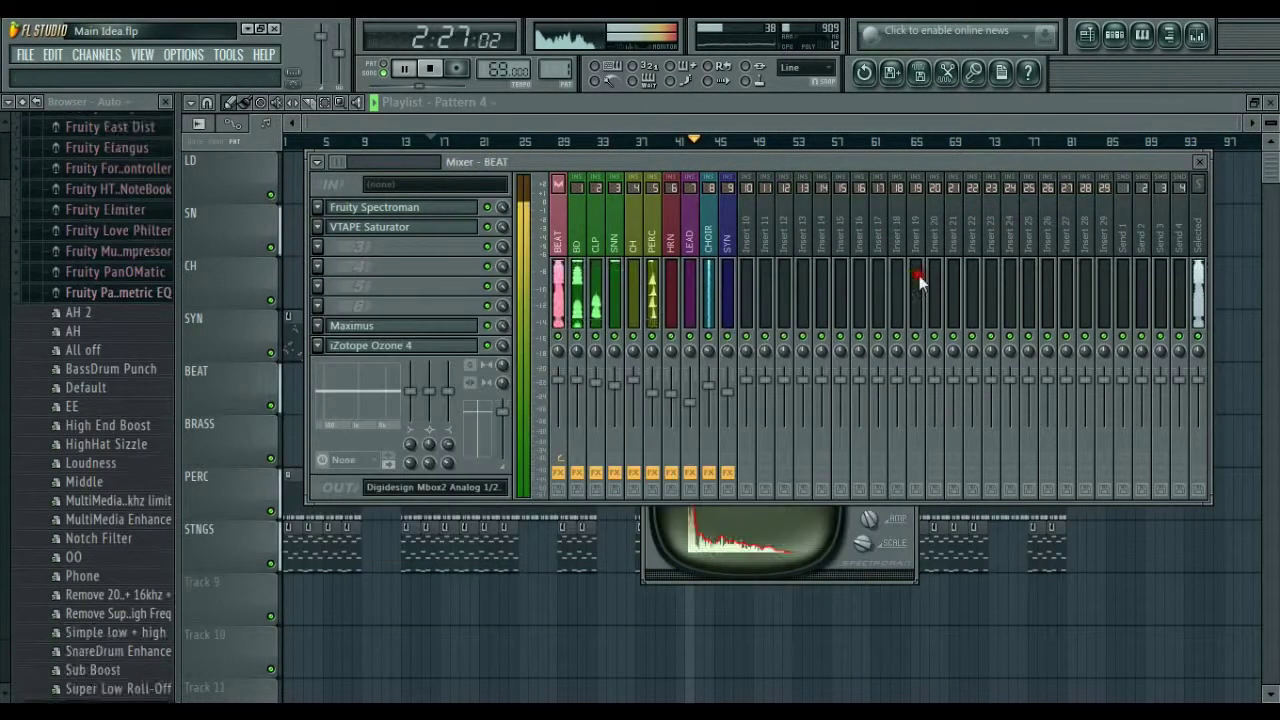
Step: Bring the BEAT track's Fruity Spectroman display to the front to watch the spectrum
left_click(320, 246)
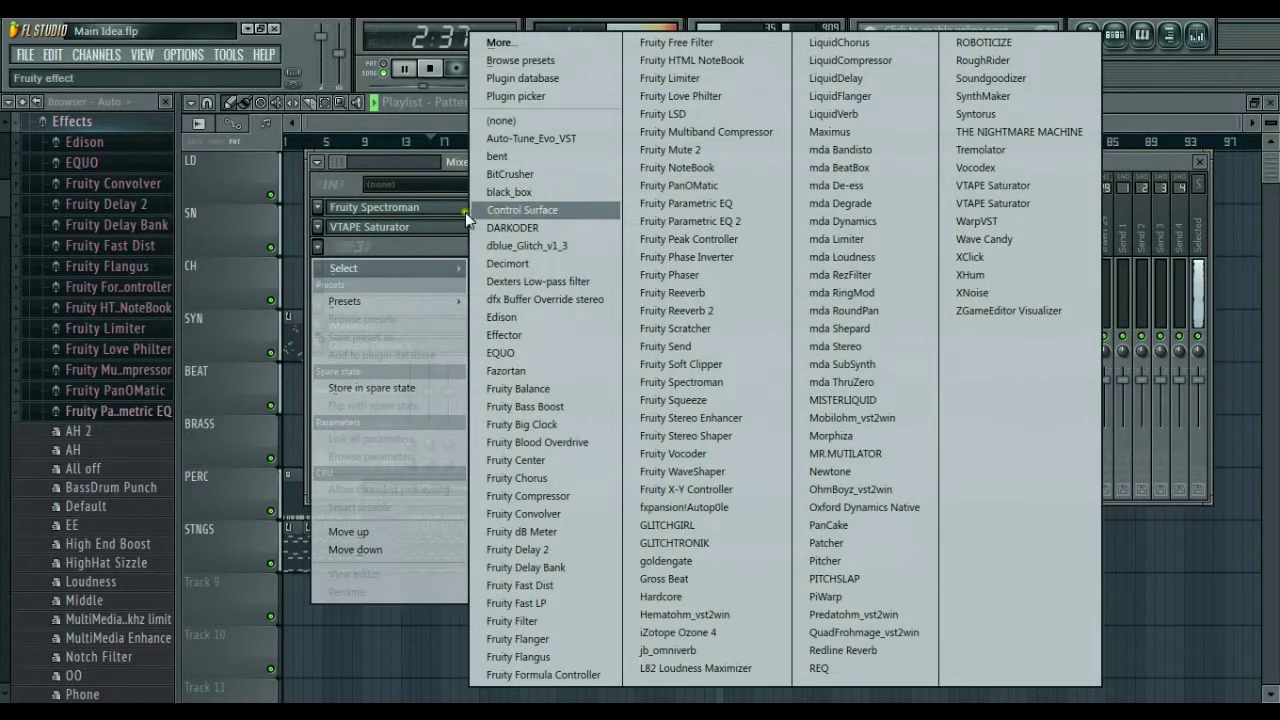
left_click(460, 161)
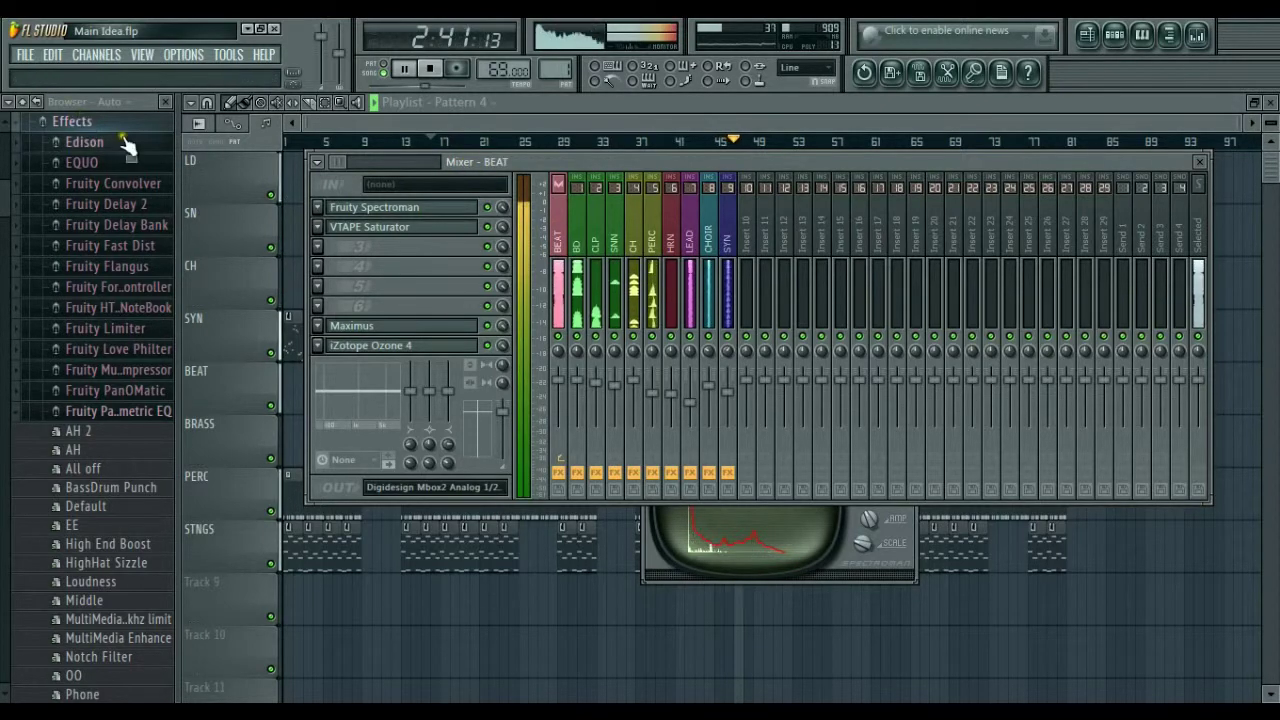
left_click(371, 212)
left_click(373, 212)
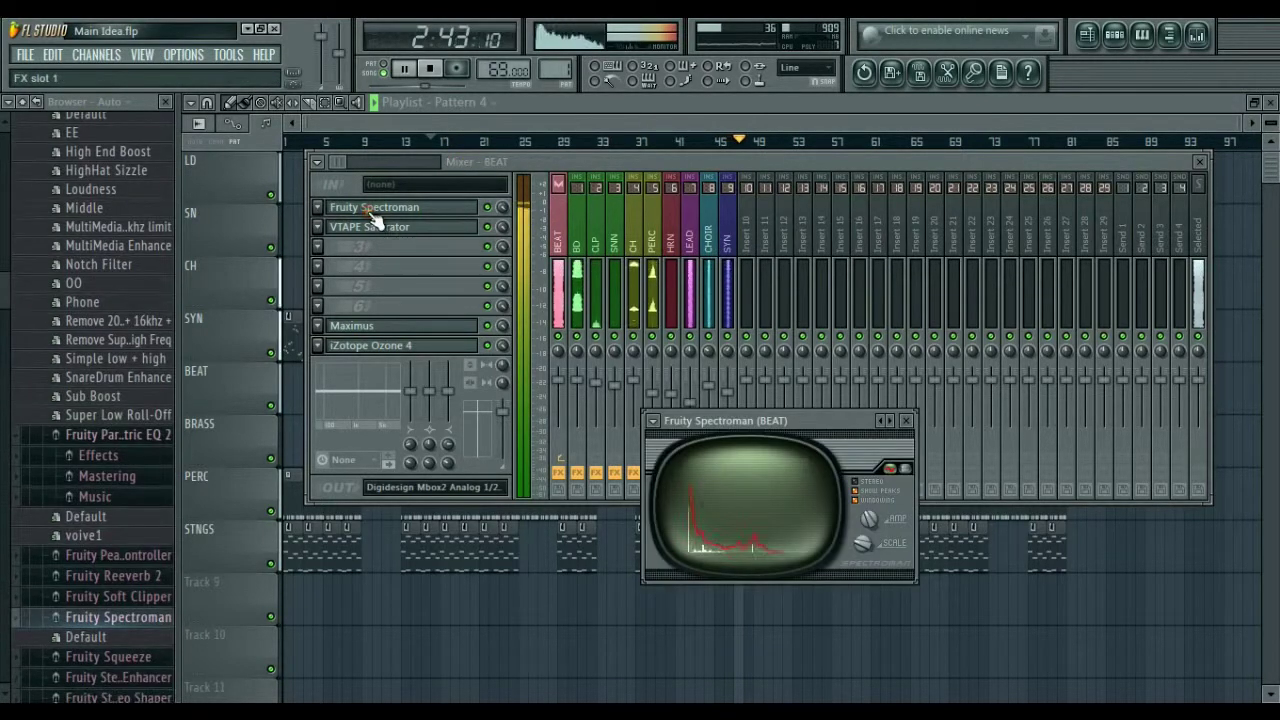
Step: Save the project and return to the playlist
left_click(24, 56)
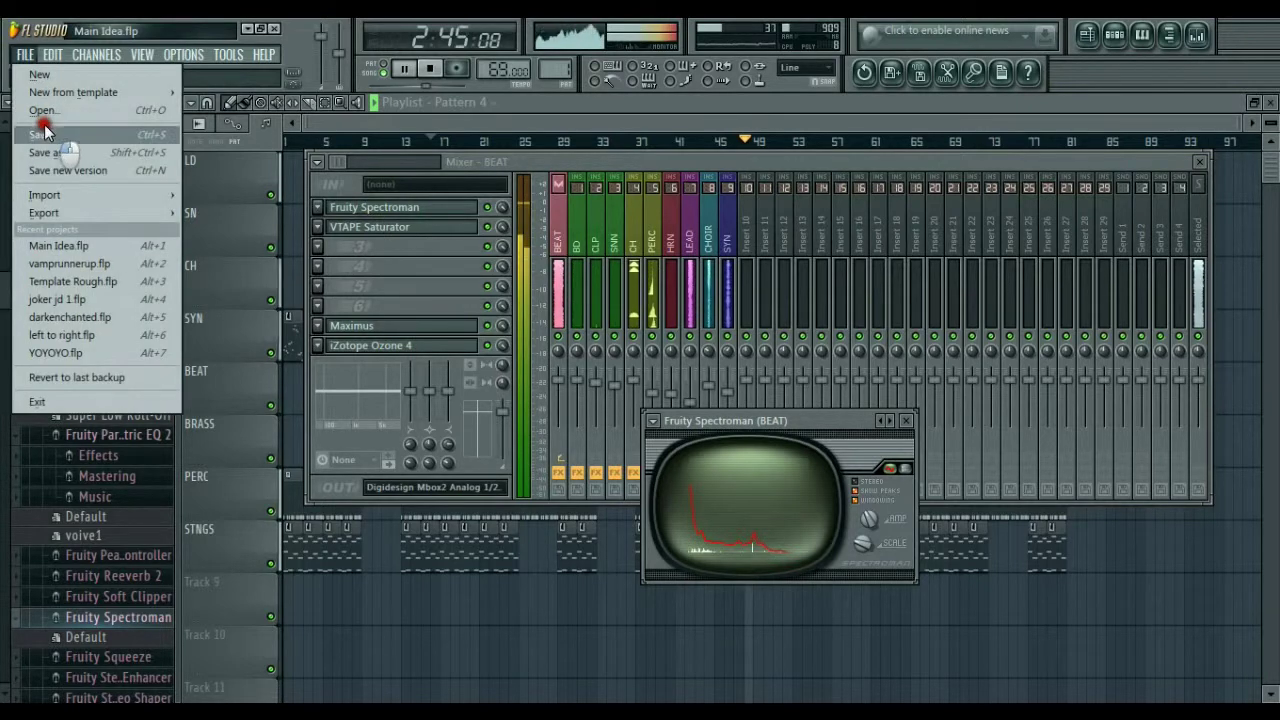
left_click(42, 127)
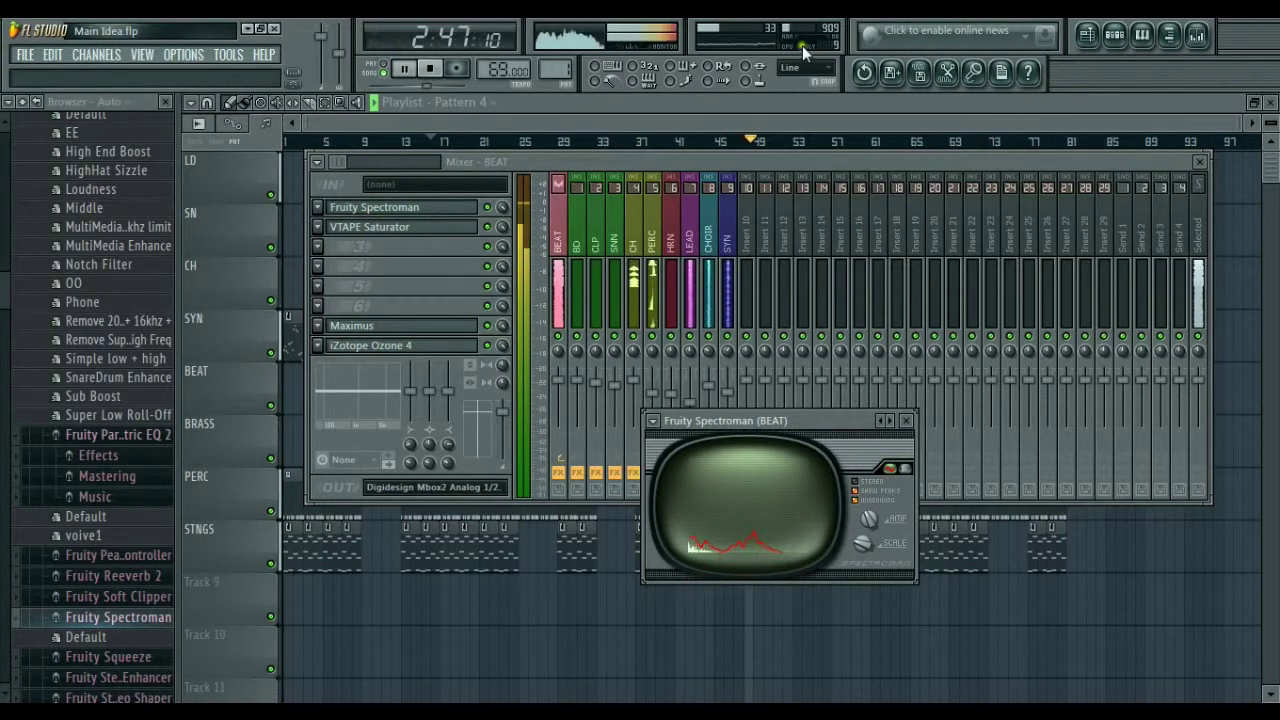
left_click(1085, 37)
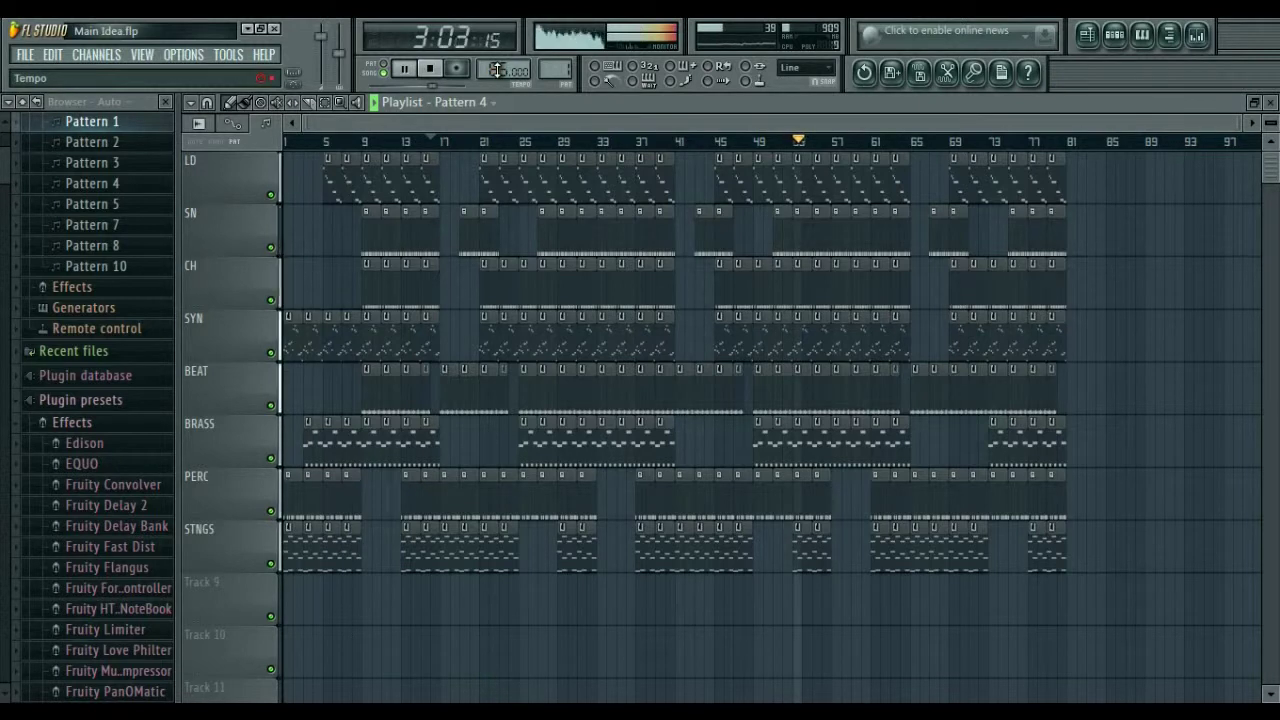
Step: Set the song's tempo to 76 BPM and save the project
mouse_move(497, 70)
left_mouse_down()
mouse_move(515, 80)
mouse_move(497, 70)
left_mouse_up()
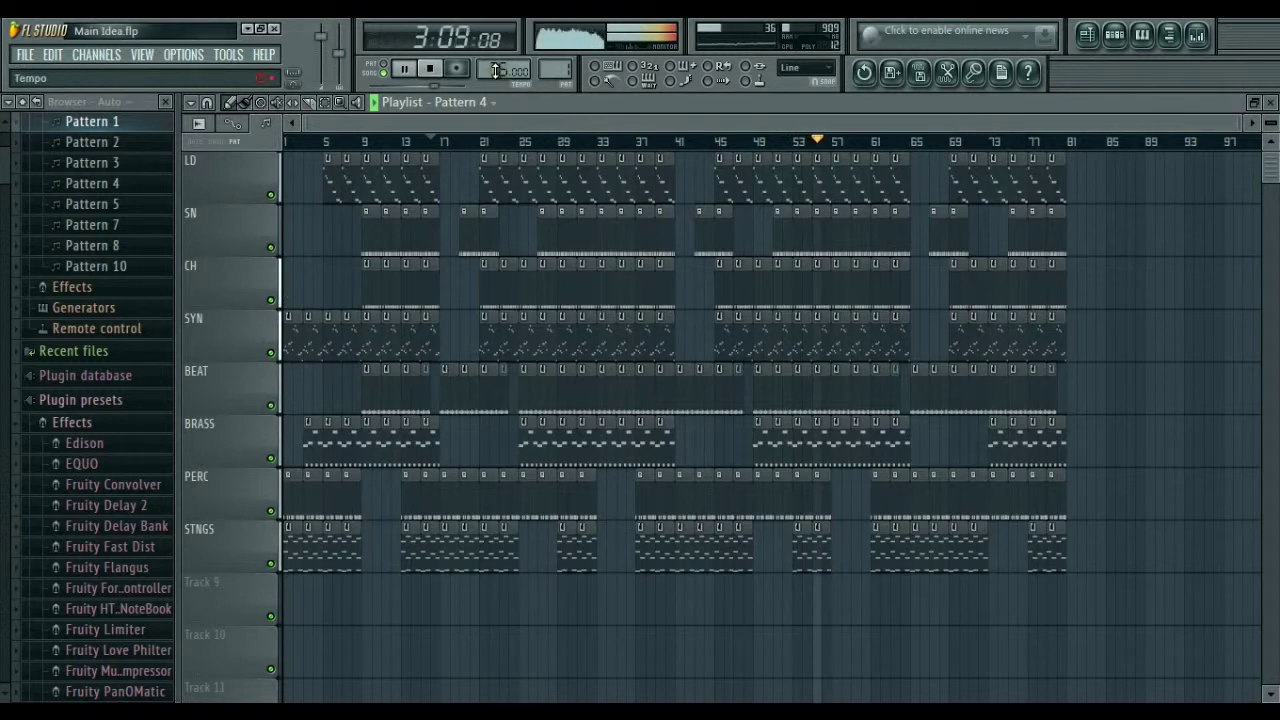
left_click(22, 56)
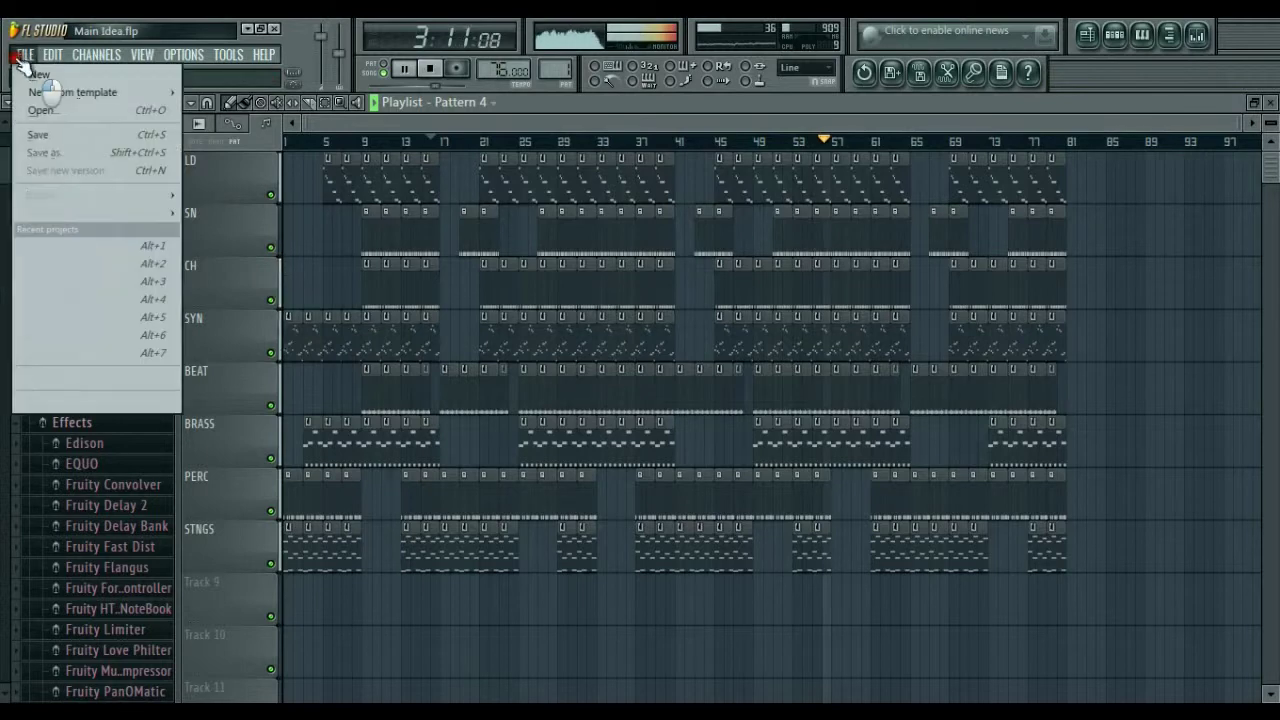
left_click(40, 137)
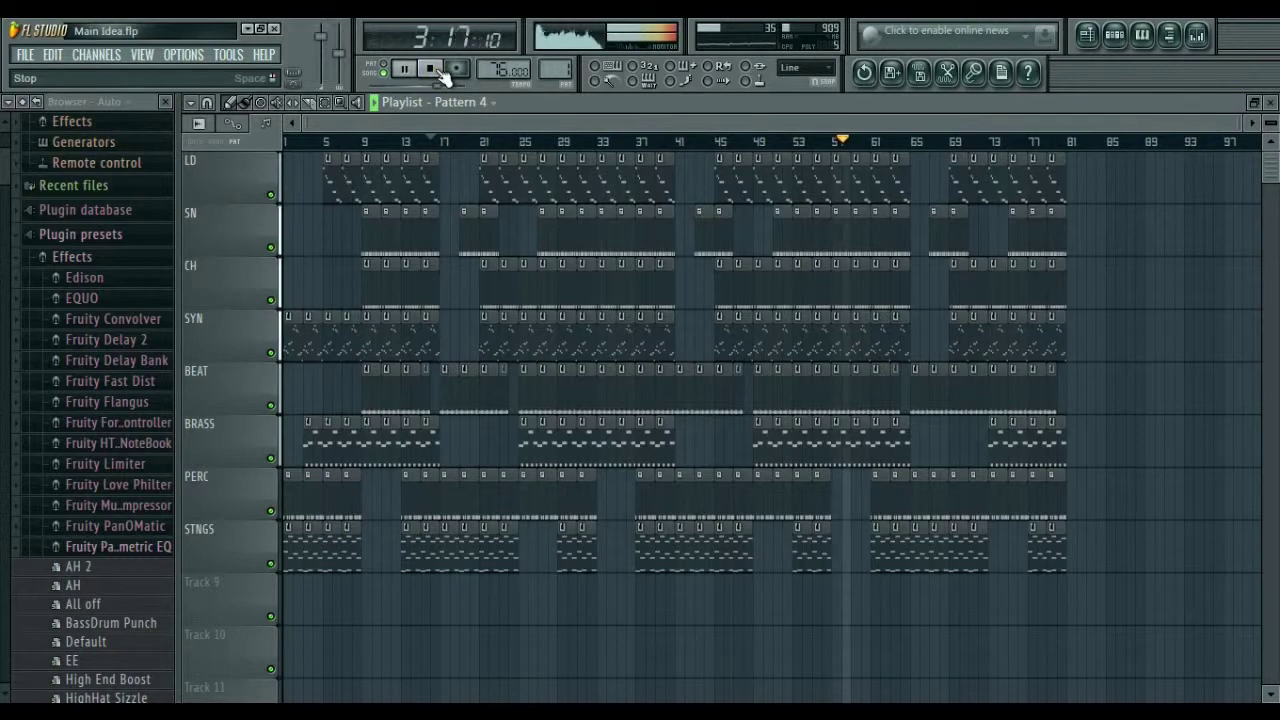
left_click(441, 74)
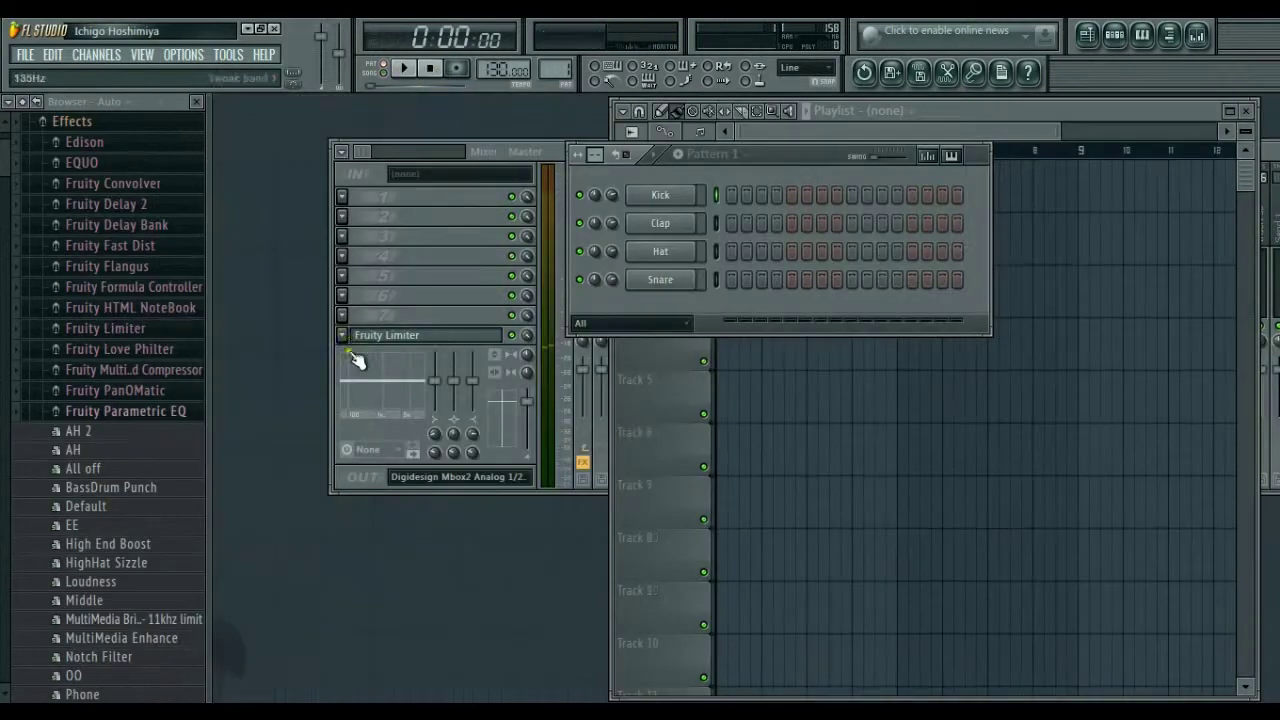
Step: Replace the Fruity Limiter on the new project's Master mixer track with Maximus
left_click(382, 321)
mouse_move(380, 326)
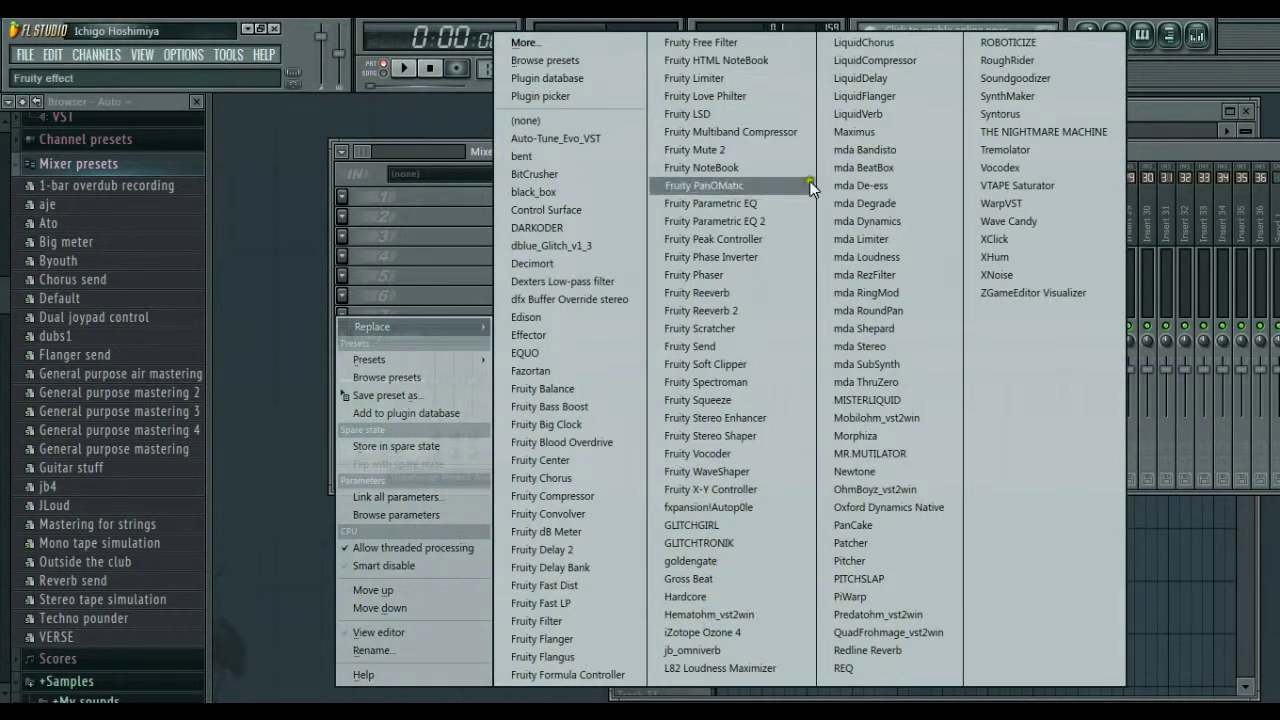
left_click(858, 133)
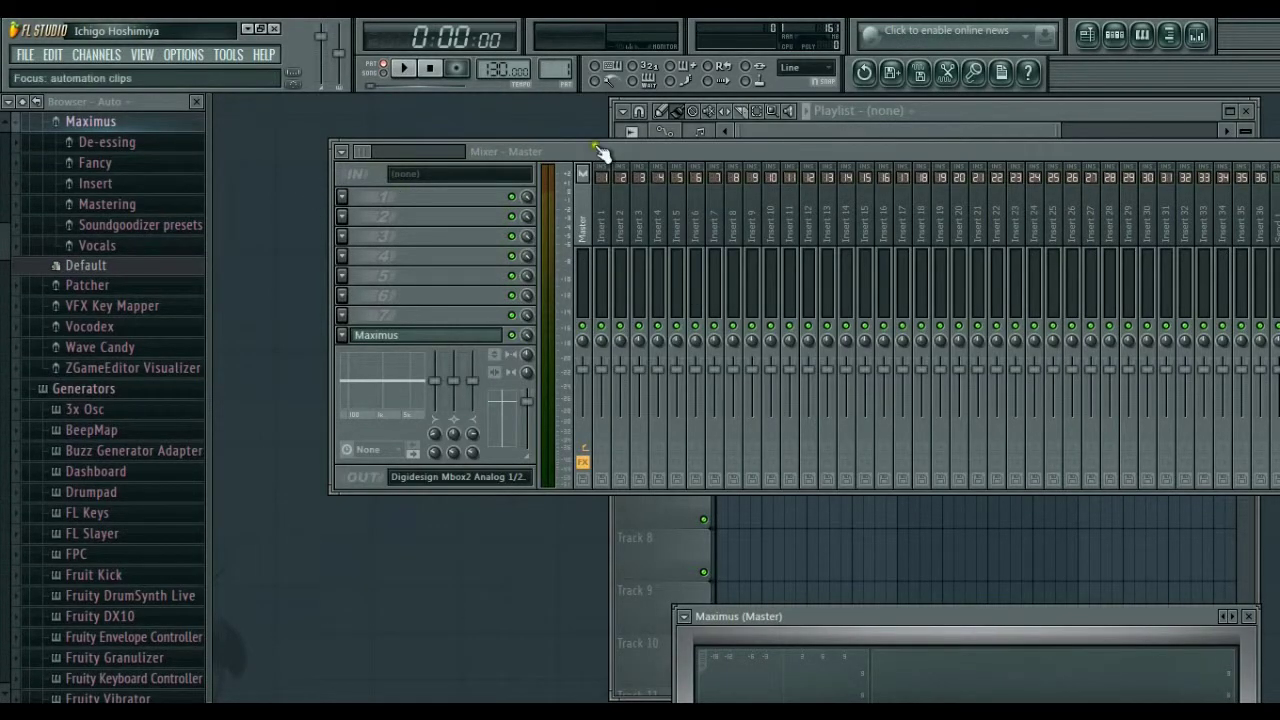
Step: Insert a Rhino synth channel beside the drum channels and load its Drone Synth patch
left_click(1114, 37)
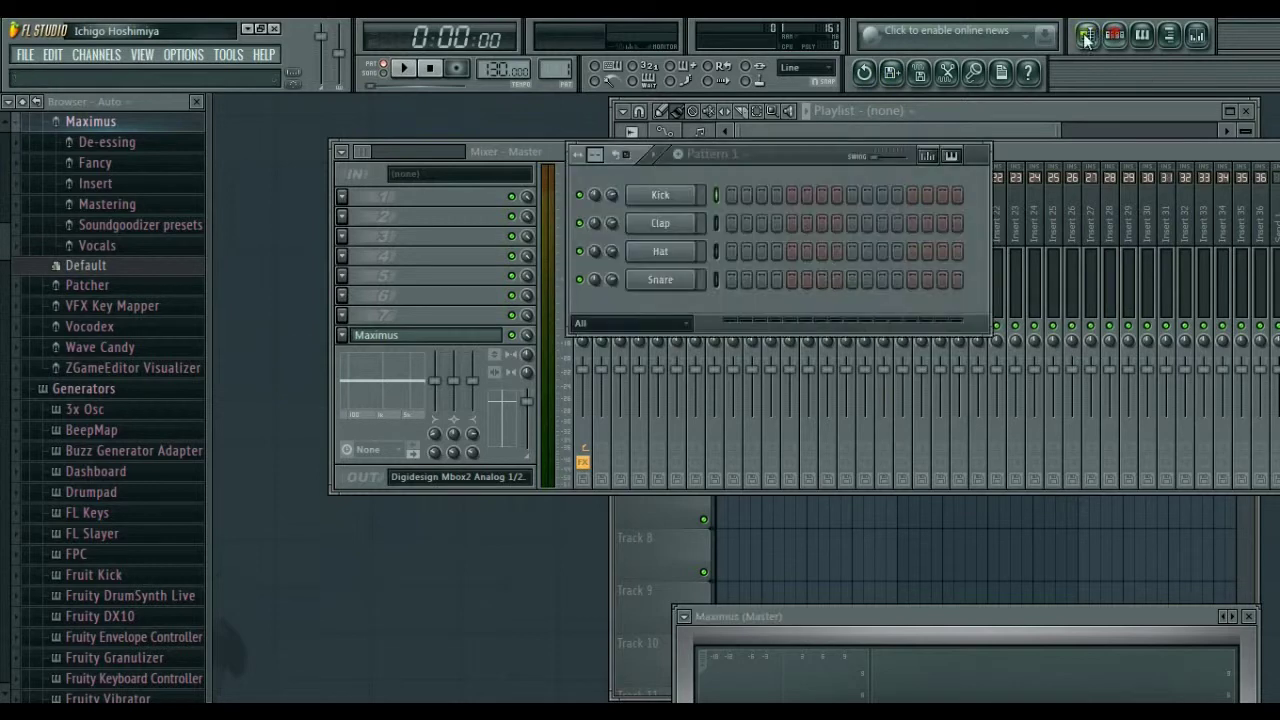
right_click(696, 190)
left_click(748, 392)
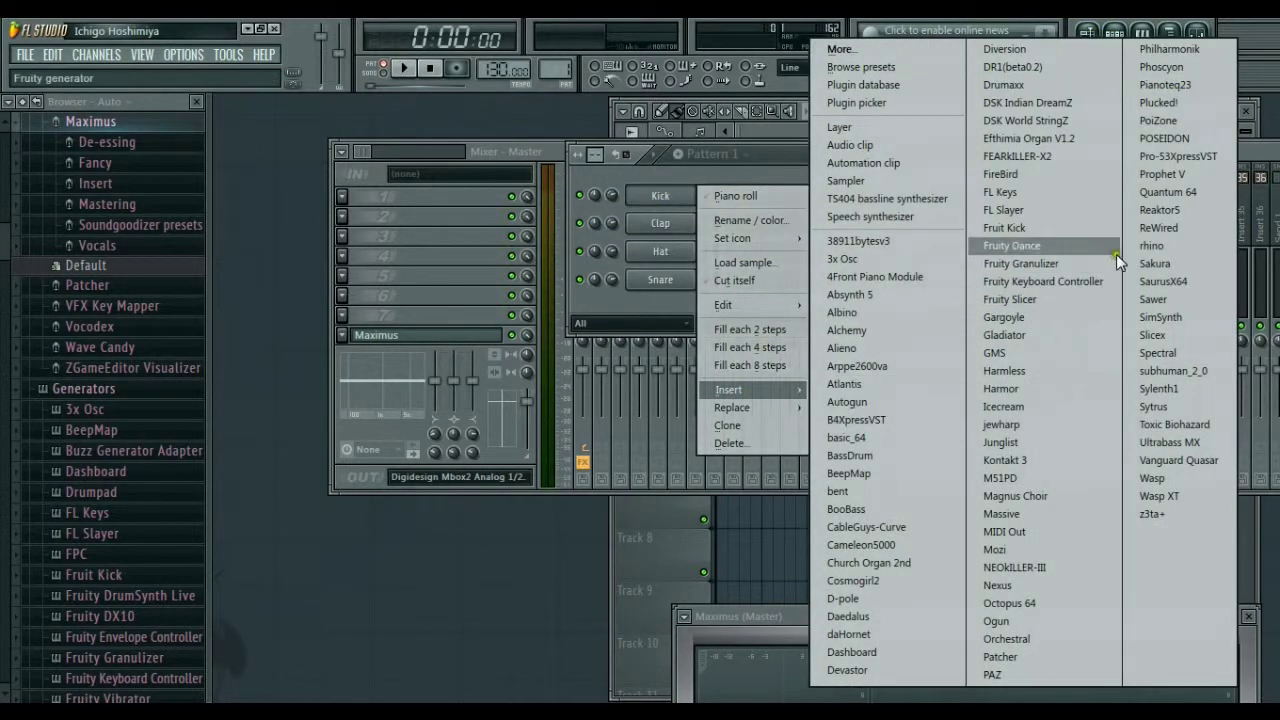
left_click(1145, 247)
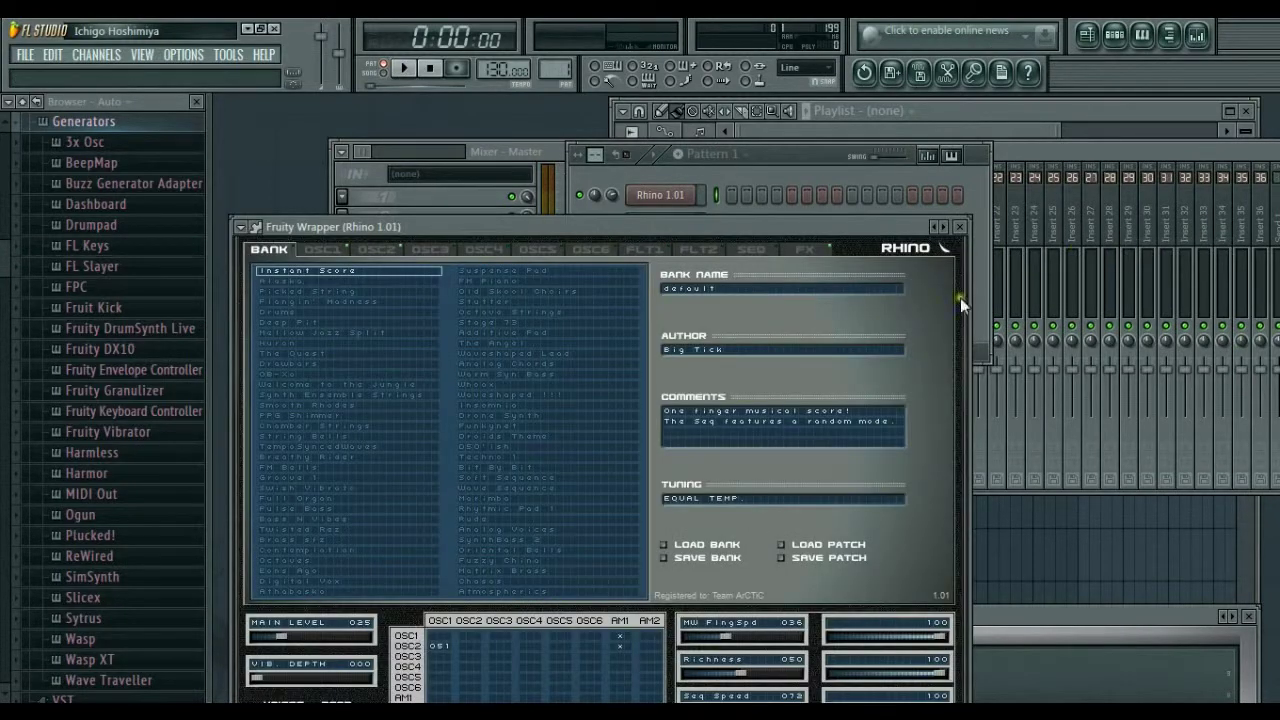
left_click(574, 416)
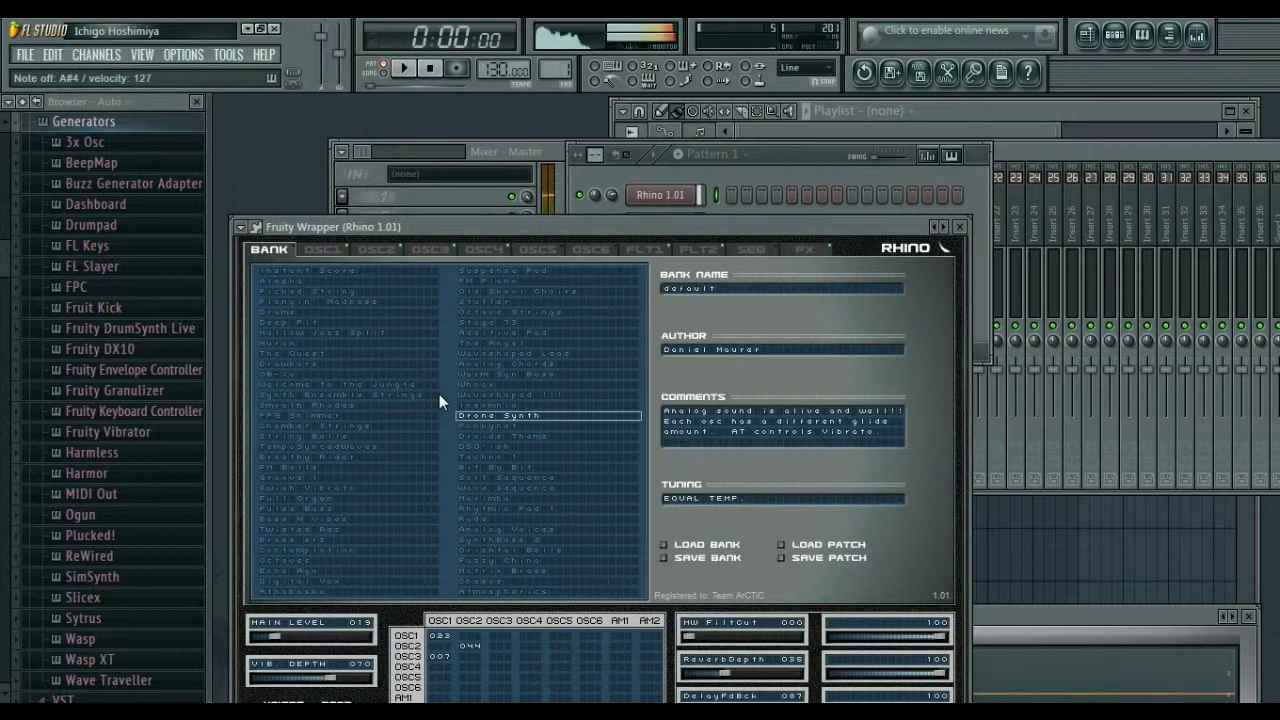
Step: Enter four half-bar notes for the Rhino channel in the piano roll: F4, F#4, A#4 and F#4
left_click(1114, 35)
right_click(655, 195)
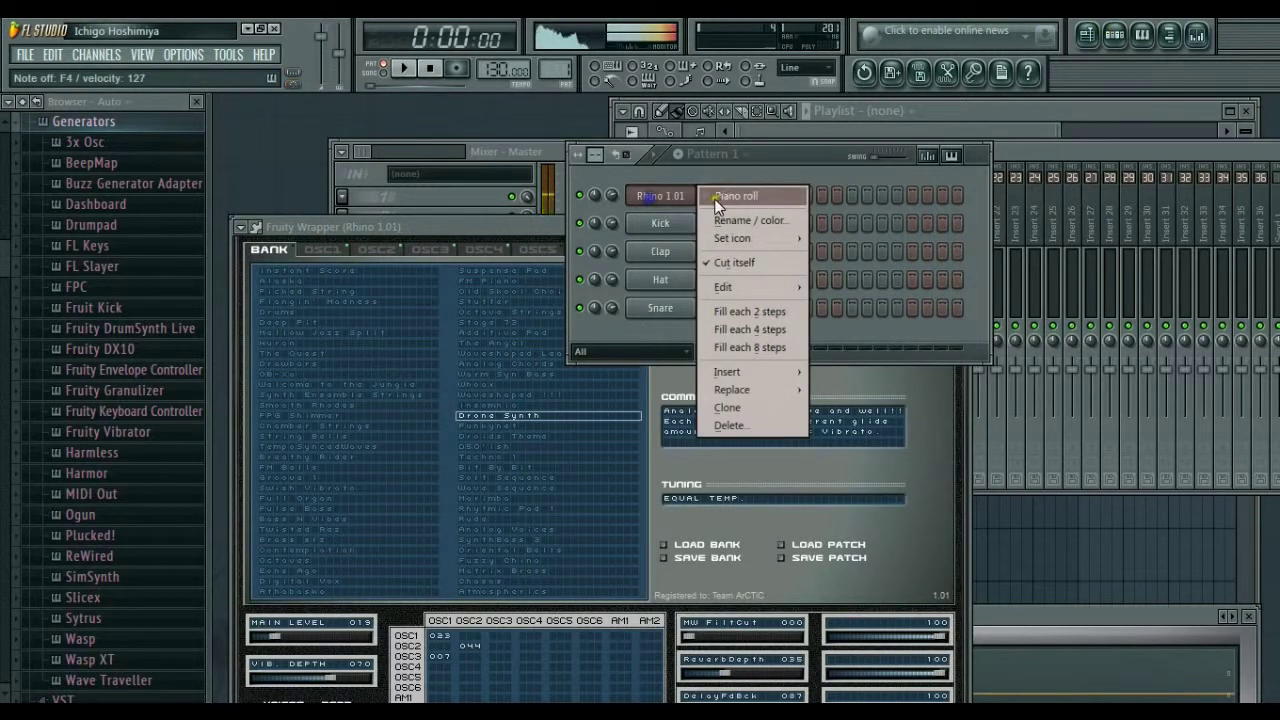
left_click(714, 198)
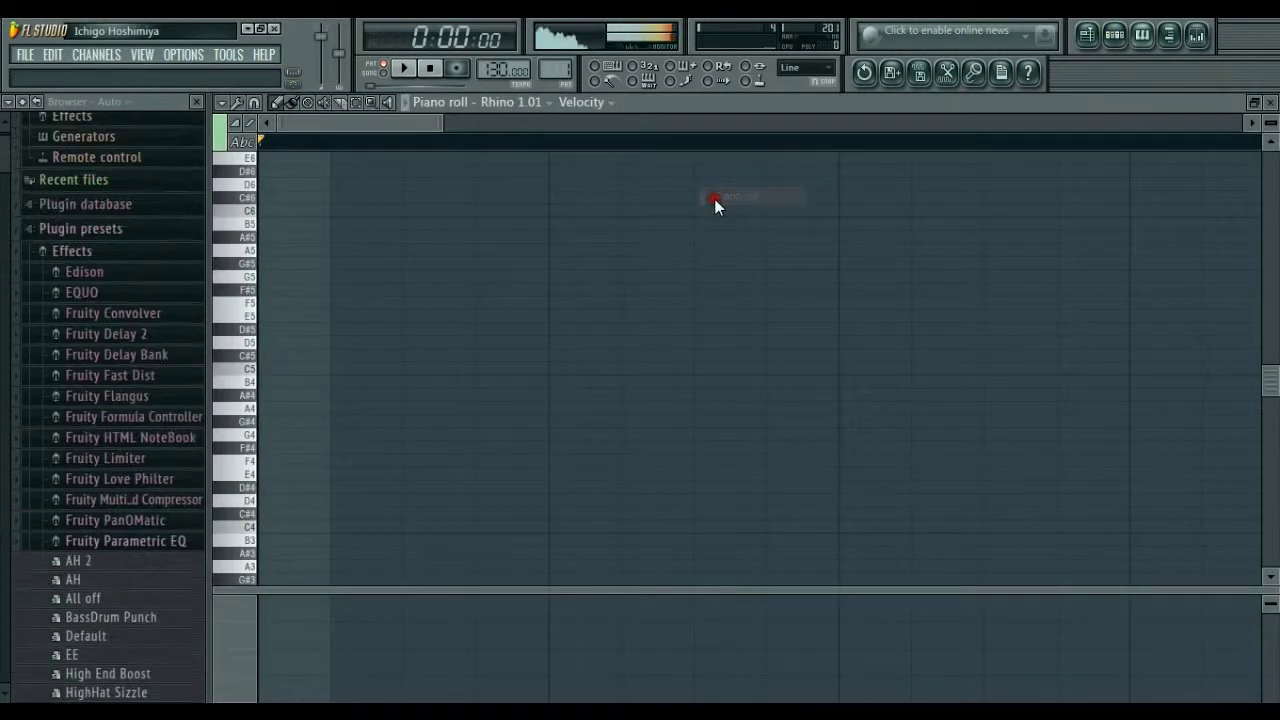
left_click(295, 464)
left_click_drag(396, 466, 838, 464)
left_click(840, 448)
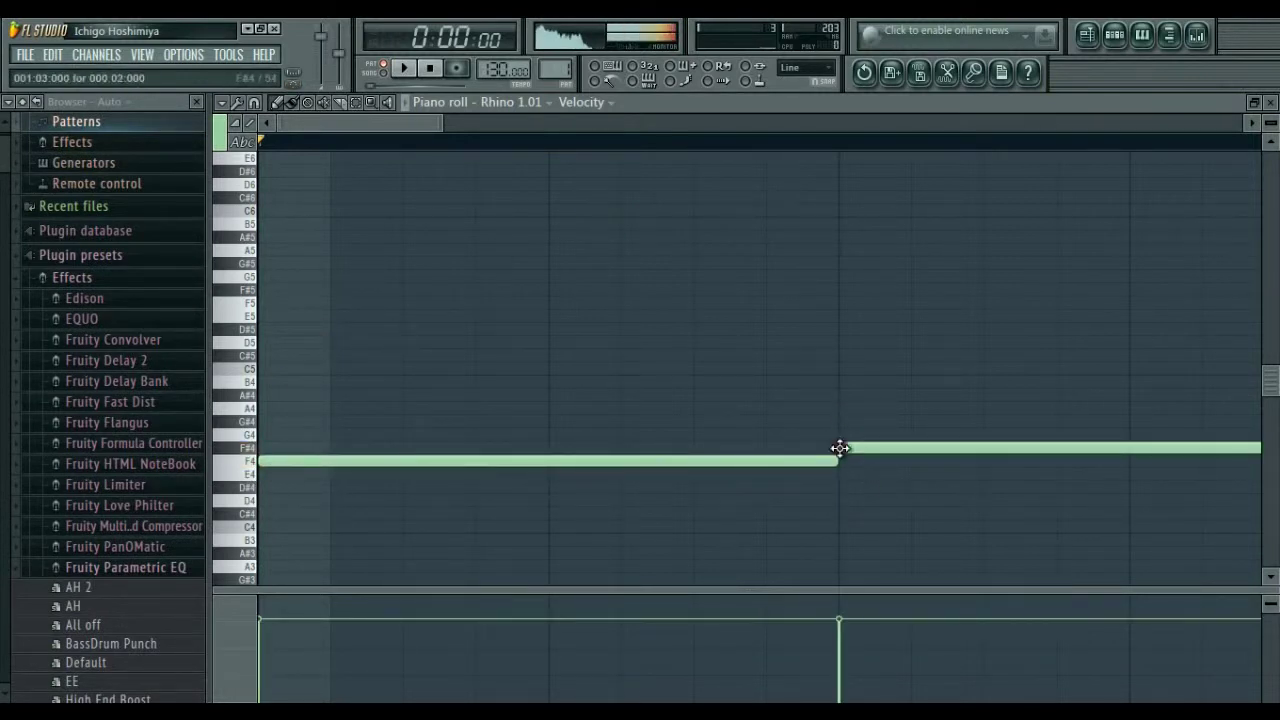
left_click_drag(437, 124, 1067, 163)
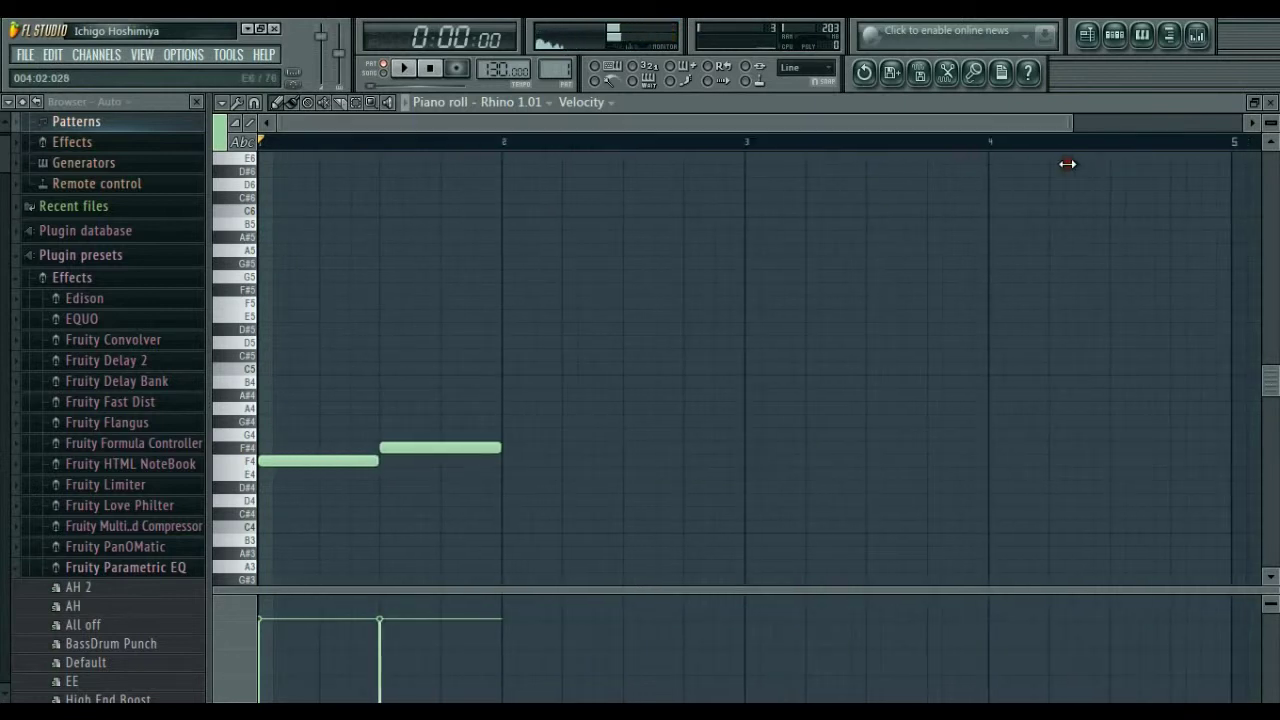
left_click(505, 398)
left_click(624, 449)
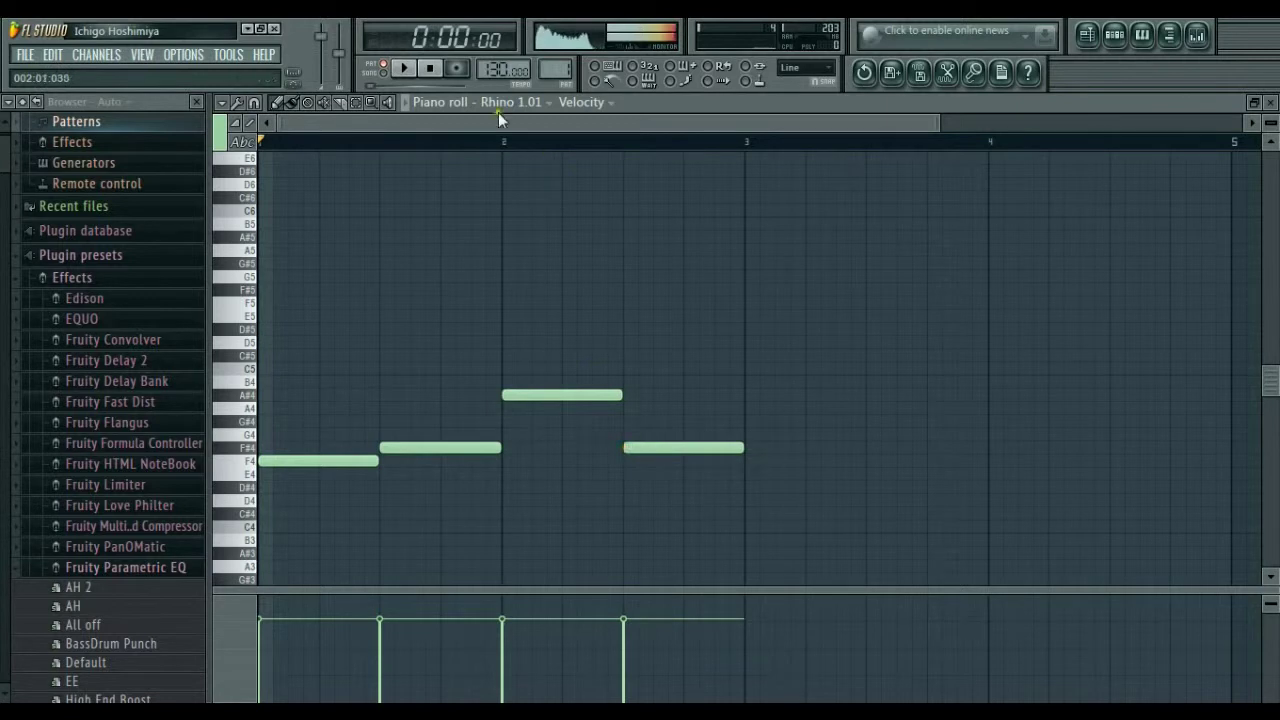
Step: Set the tempo to 78 BPM, play the pattern, and return from the piano roll to the channels
left_click_drag(497, 67, 517, 133)
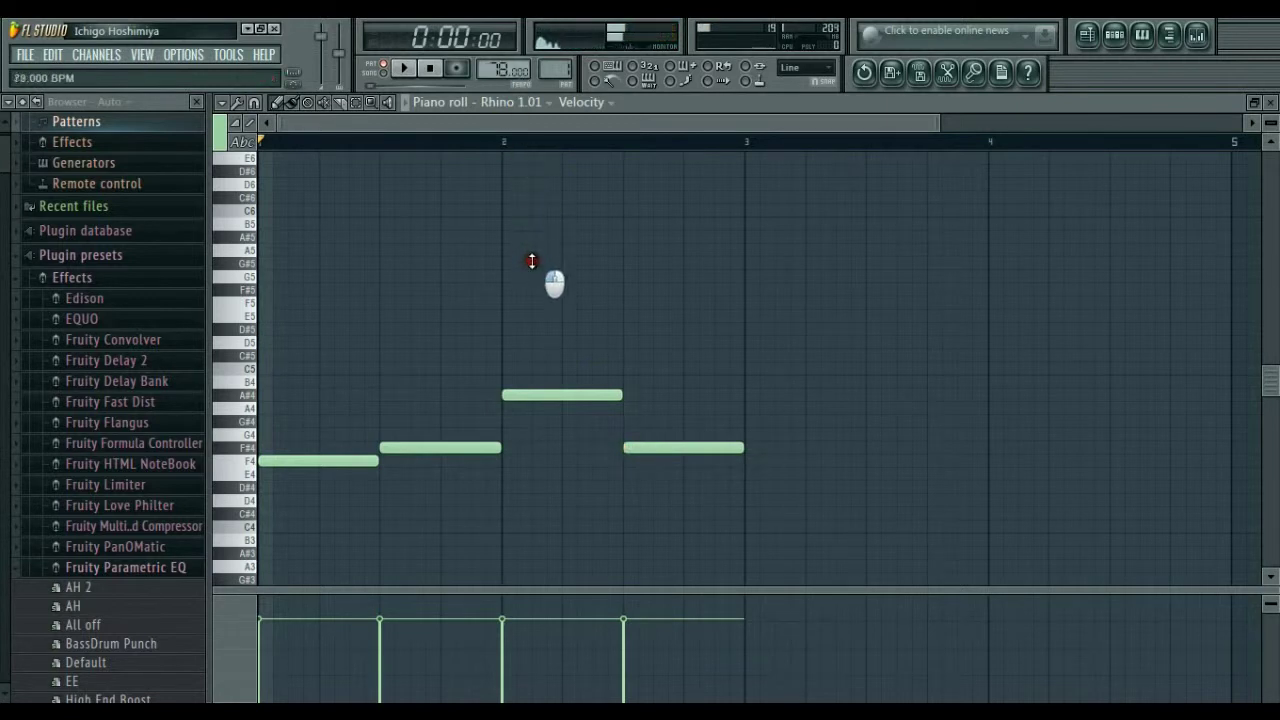
left_click(405, 68)
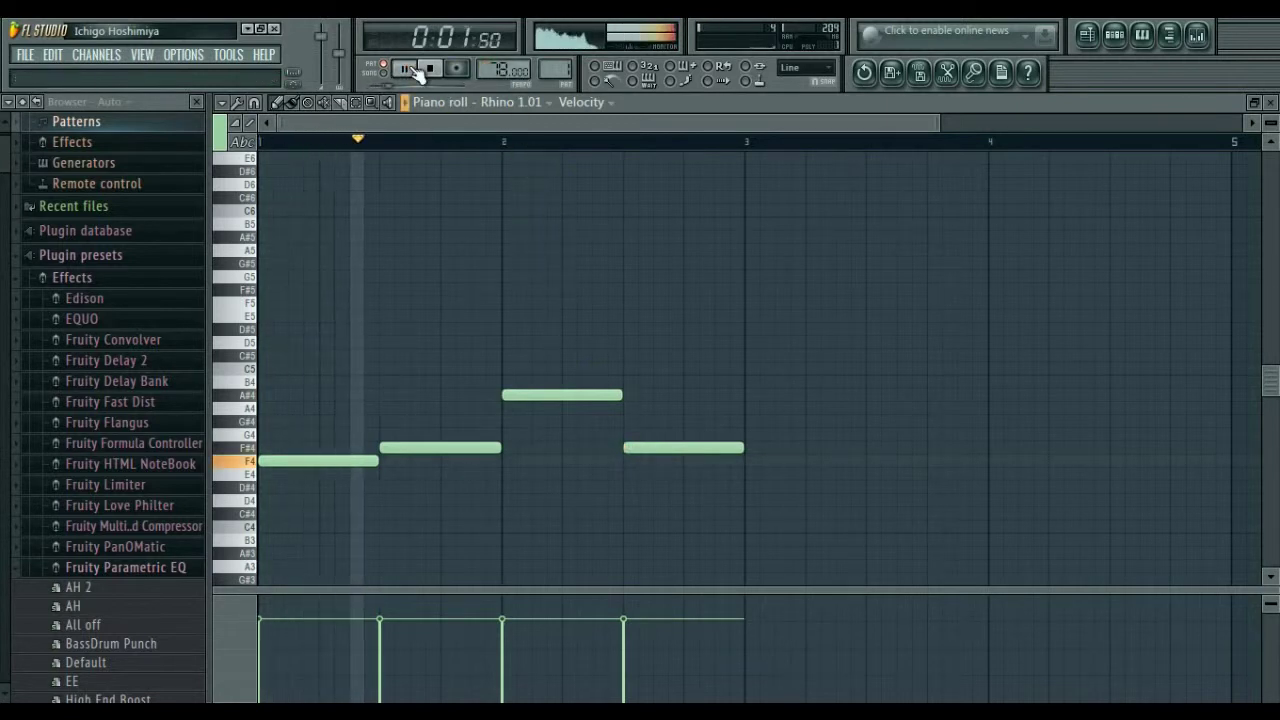
left_click(1270, 103)
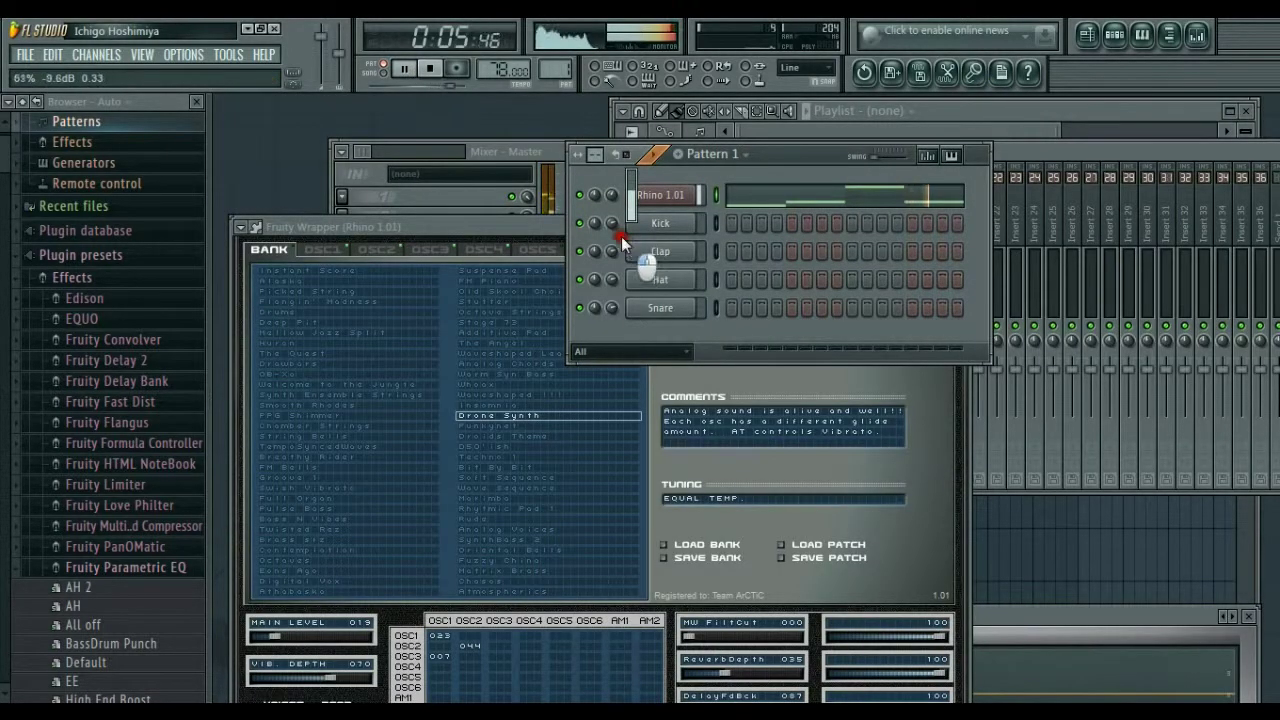
Step: In Rhino's effects, set the stereo reverb's dry/wet to 18 and the chorus's dry/wet to about 72
left_click(655, 195)
left_click_drag(647, 226, 649, 149)
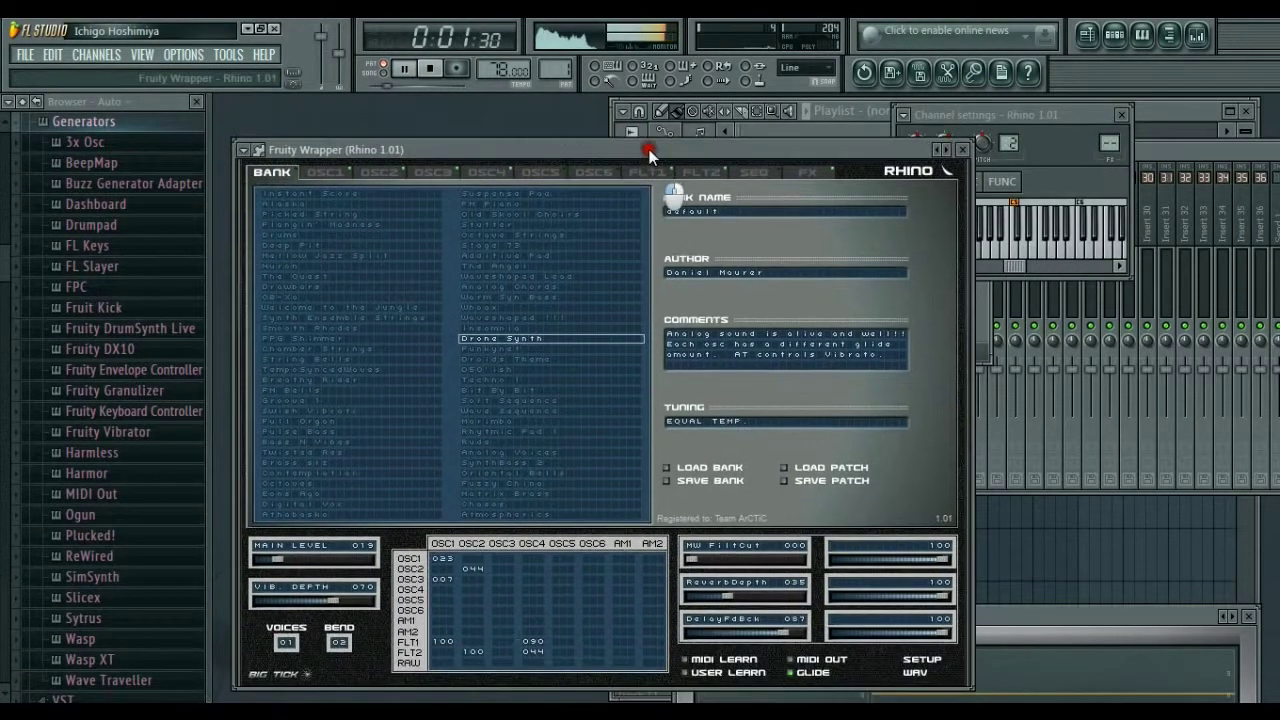
left_click(797, 168)
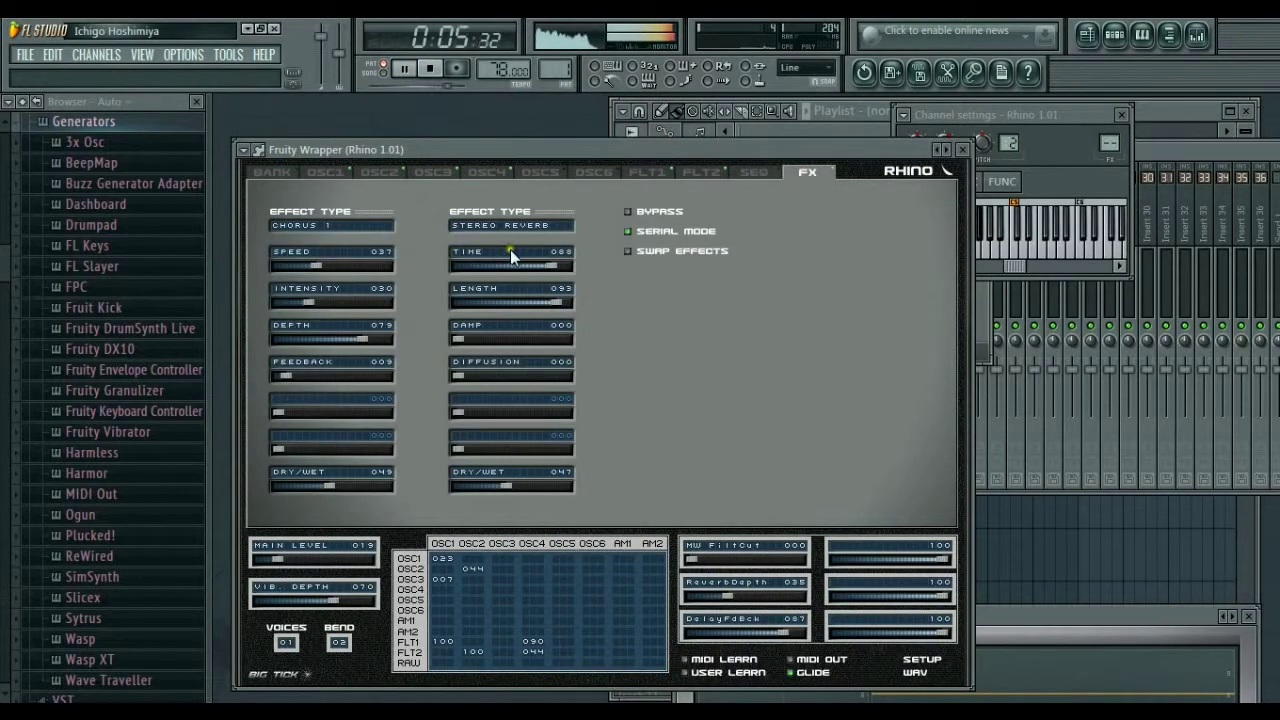
left_click_drag(473, 500, 432, 488)
left_click_drag(315, 486, 354, 483)
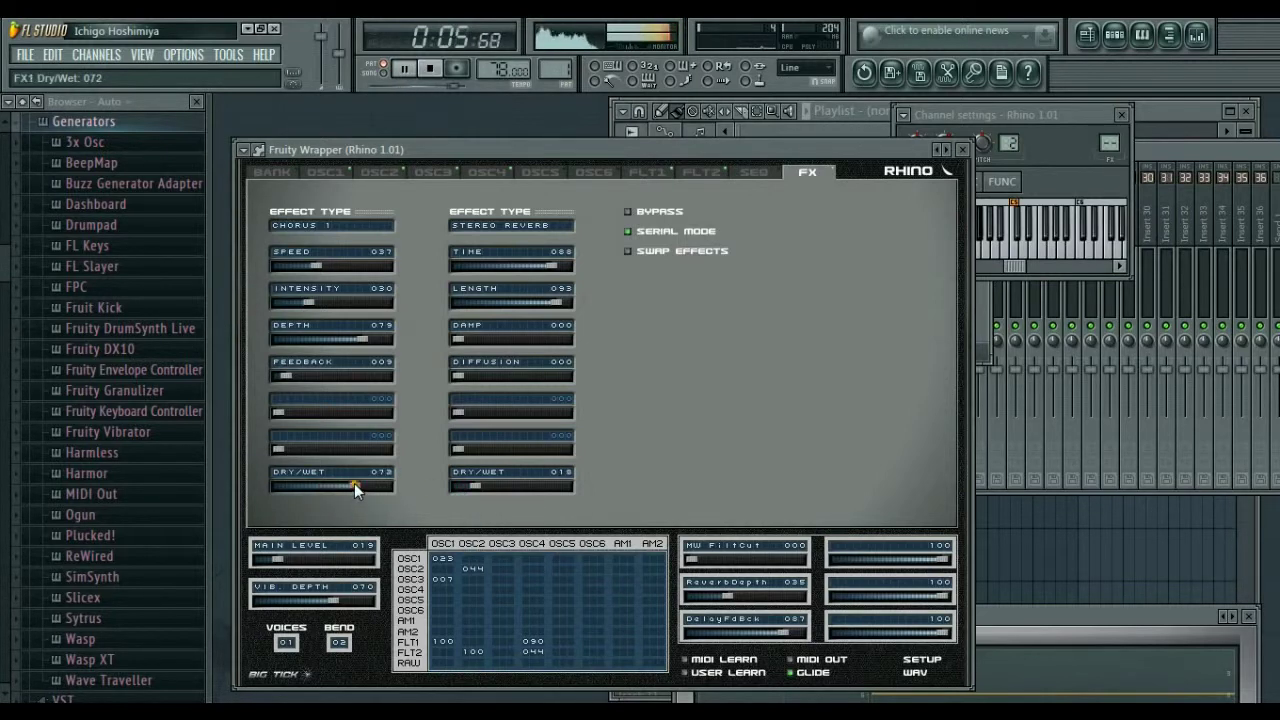
Step: Route the Rhino channel to mixer Insert 10 and load QuadFrohmage into that track's first effect slot
double_click(1105, 145)
left_click_drag(1103, 146, 1027, 70)
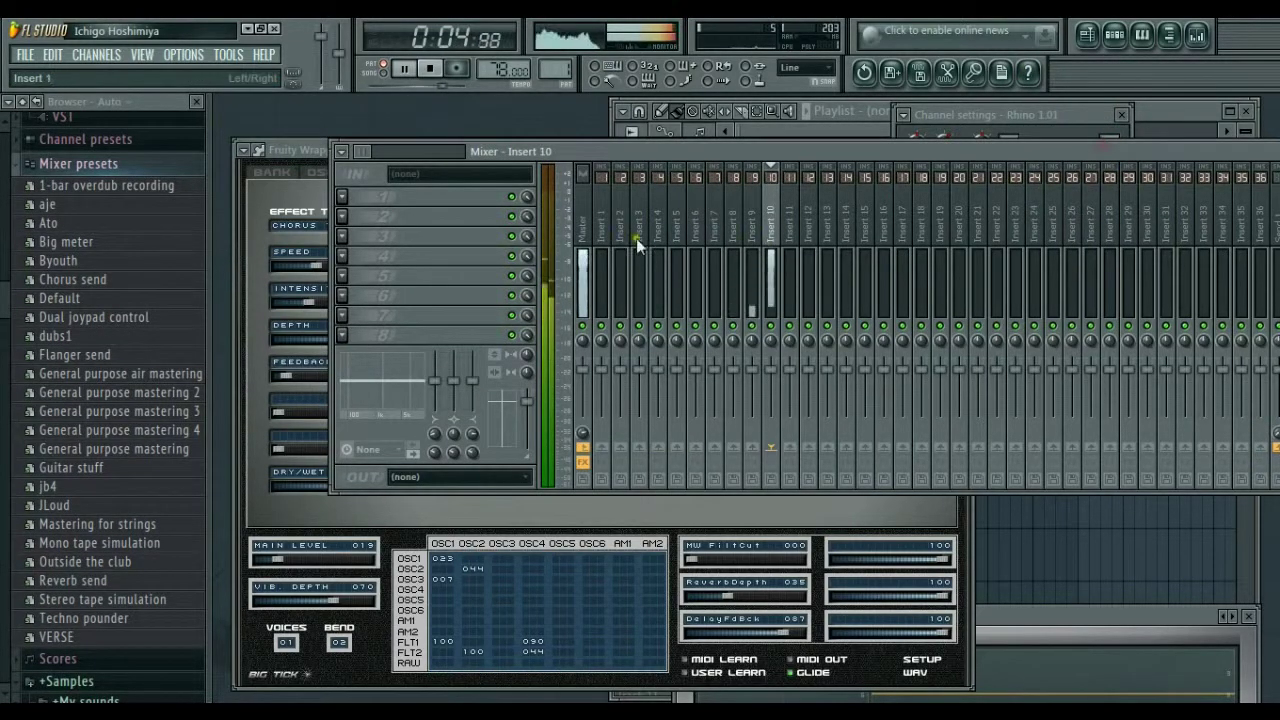
left_click(345, 196)
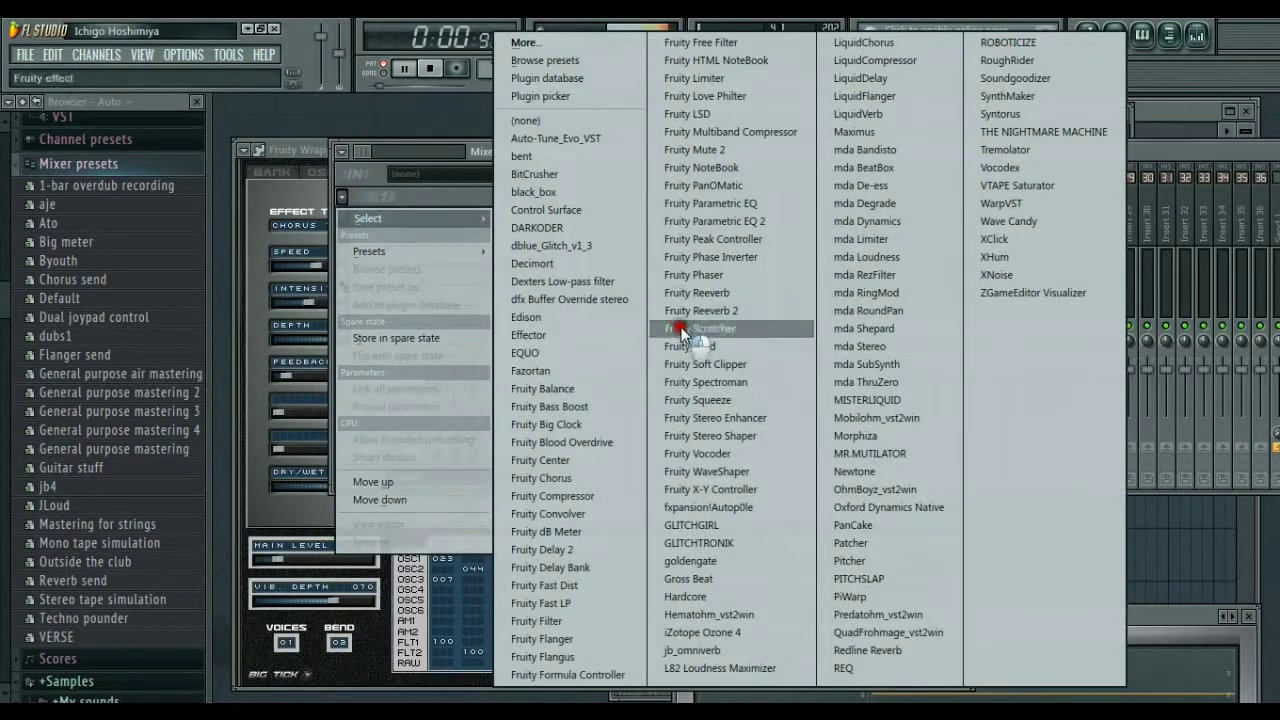
left_click(874, 634)
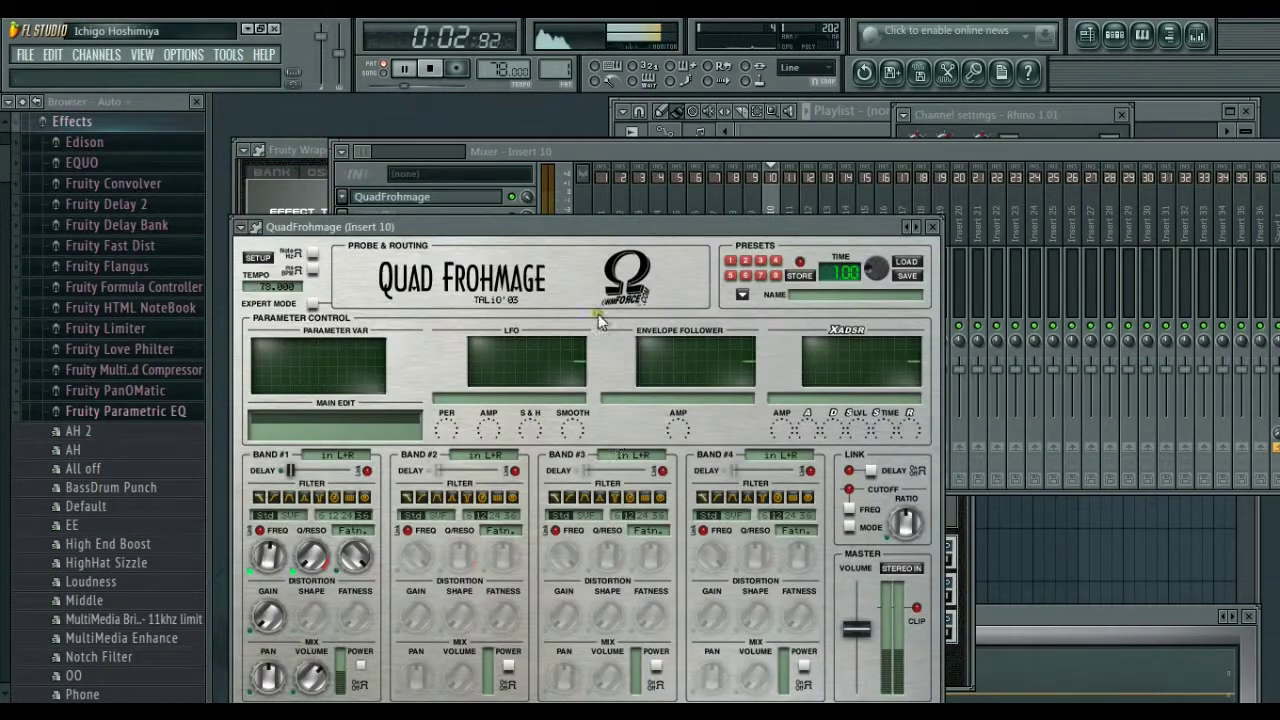
left_click_drag(620, 228, 651, 150)
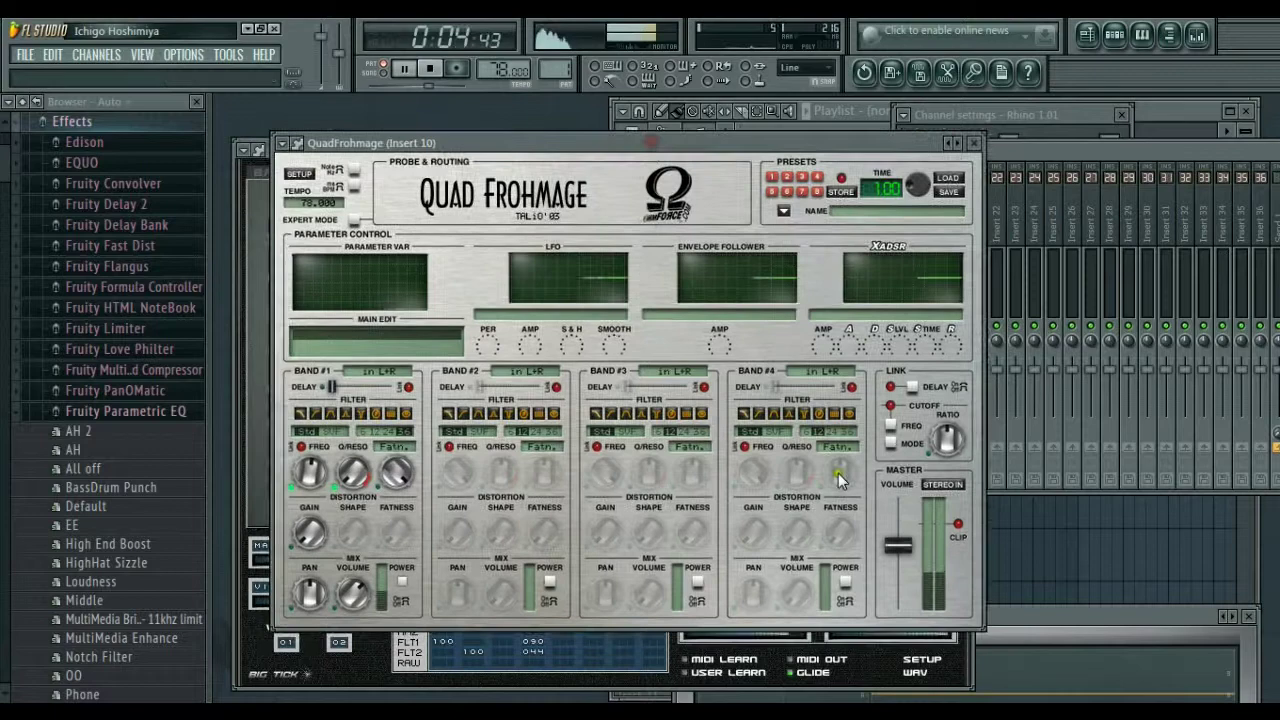
Step: Enable QuadFrohmage's stereo input and set the band 1 filter frequency to 4148 Hz
left_click(940, 484)
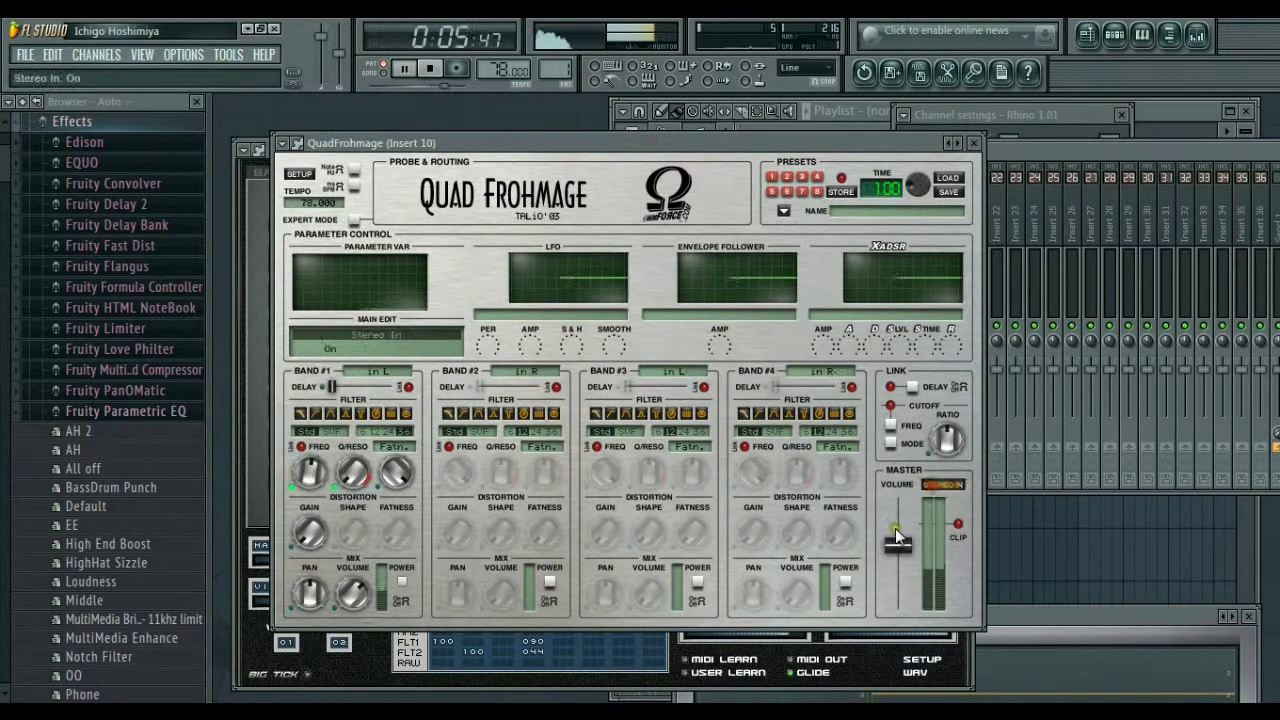
left_click(350, 474)
mouse_move(294, 481)
left_mouse_down()
mouse_move(308, 450)
mouse_move(317, 475)
left_mouse_up()
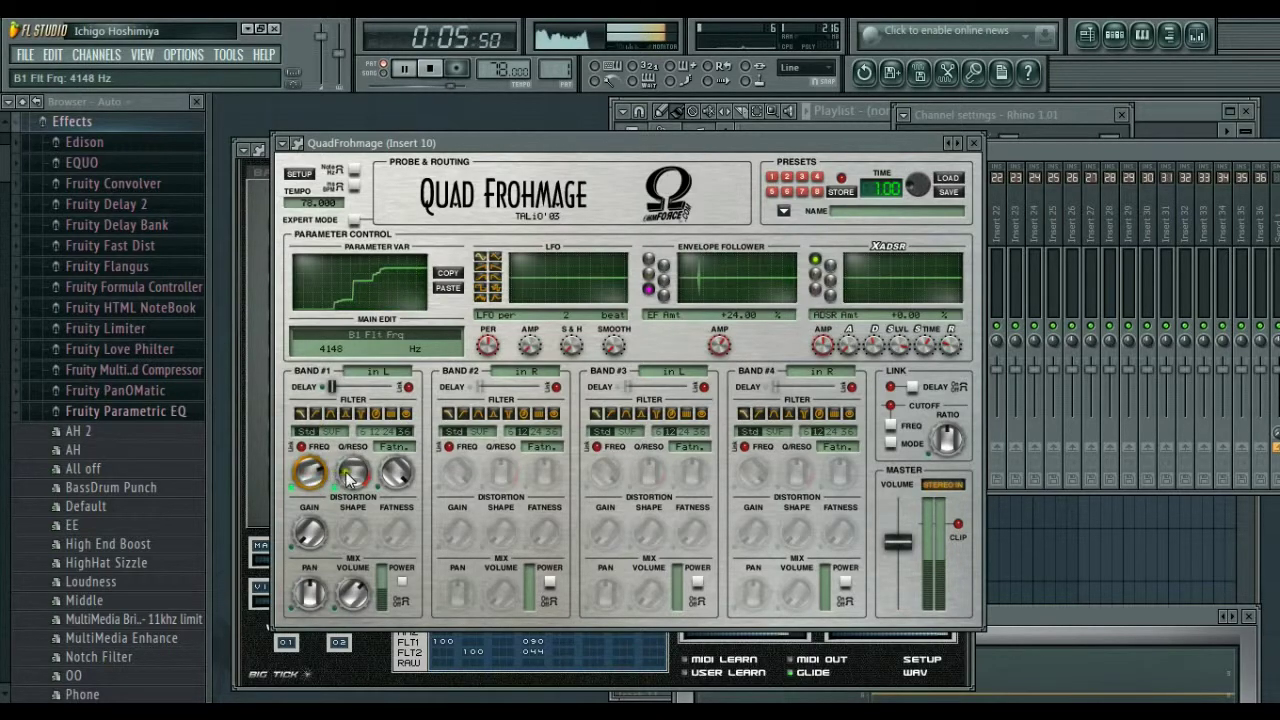
left_click(973, 143)
Step: Replace the Rhino channel's generator with Atlantis and randomize all of its parameters
left_click(1114, 35)
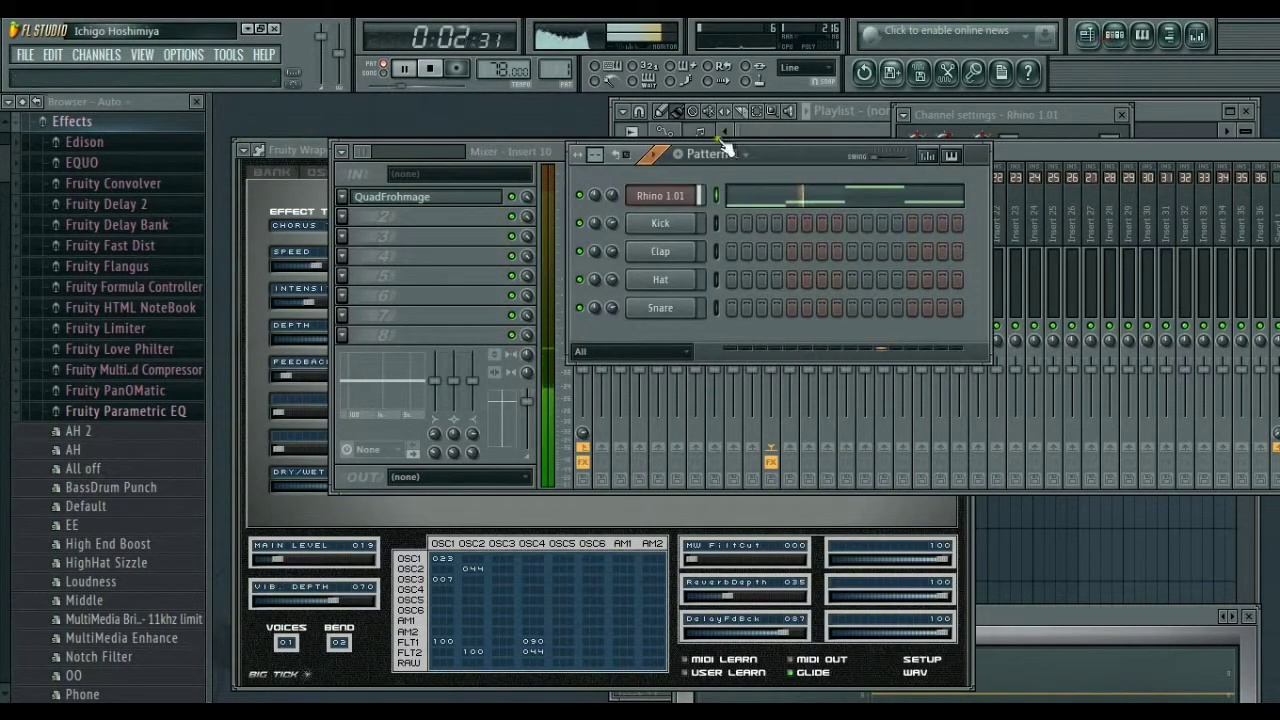
right_click(660, 196)
mouse_move(722, 390)
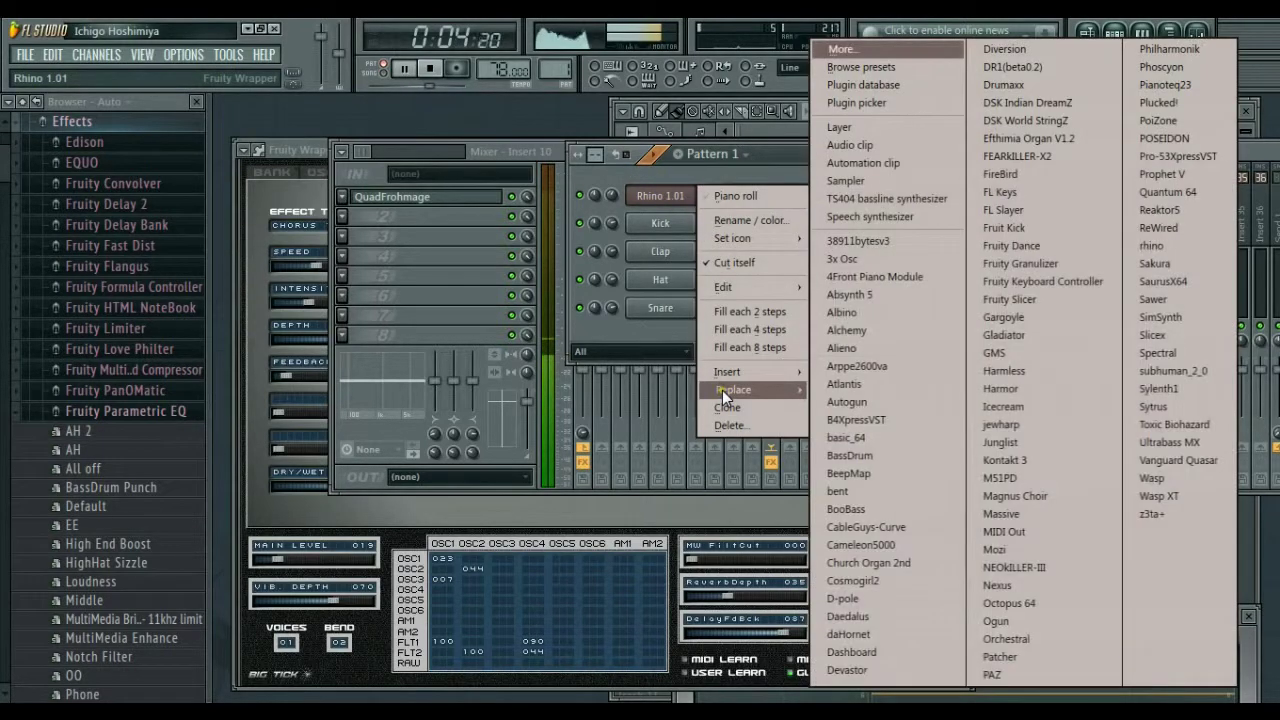
left_click(826, 384)
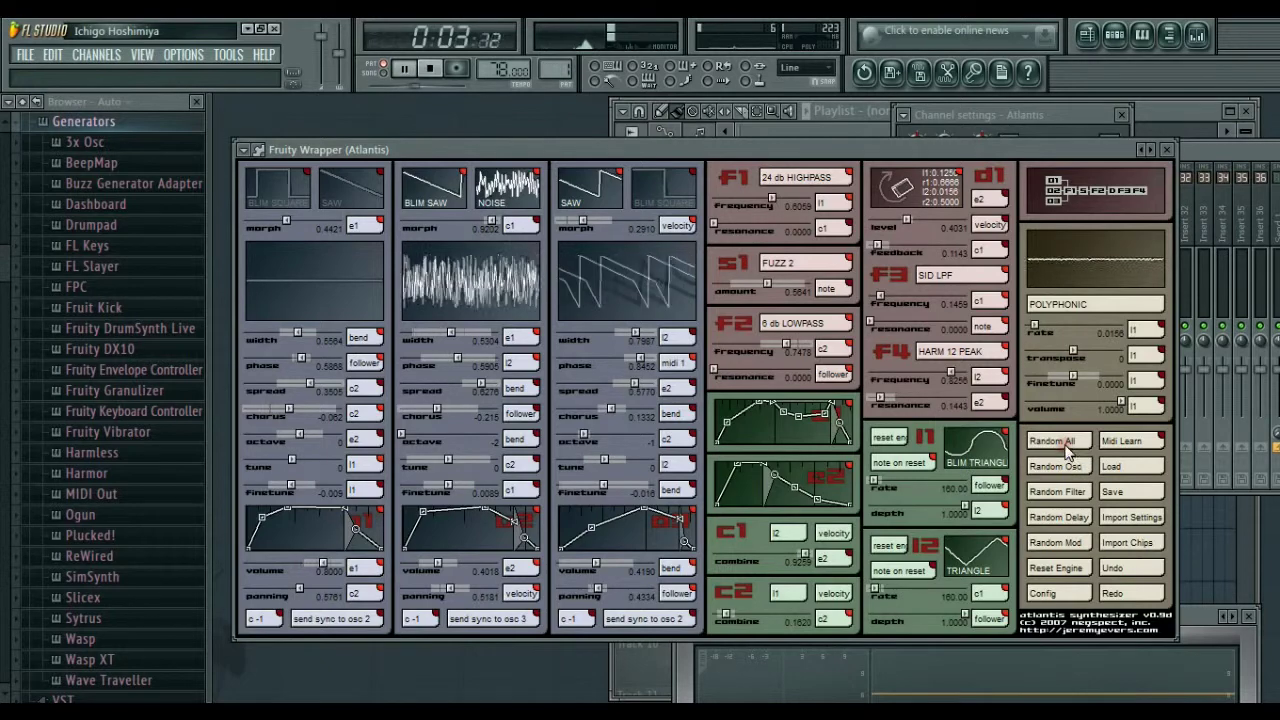
left_click(1166, 149)
Step: Insert a new Rhino channel and load its Marimba patch
right_click(680, 210)
mouse_move(765, 375)
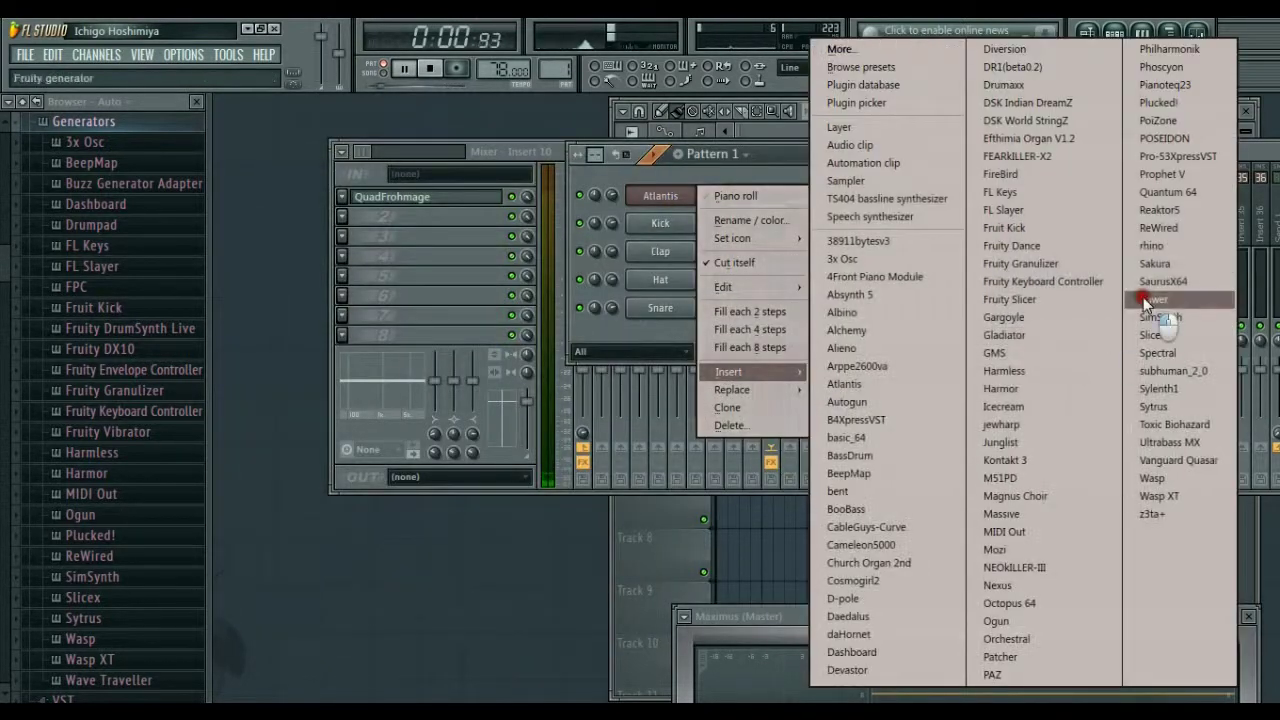
left_click(1170, 292)
left_click(537, 545)
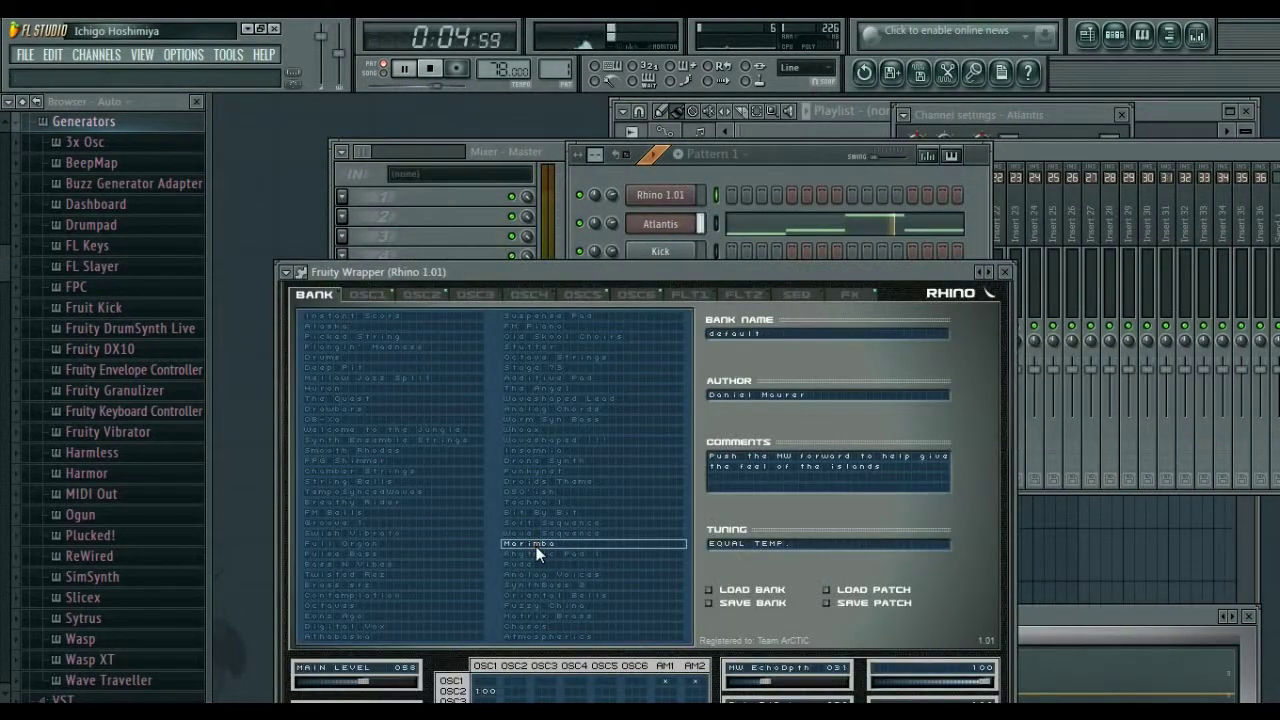
Step: Replace the Atlantis channel's generator with another synth plugin
right_click(676, 225)
mouse_move(733, 416)
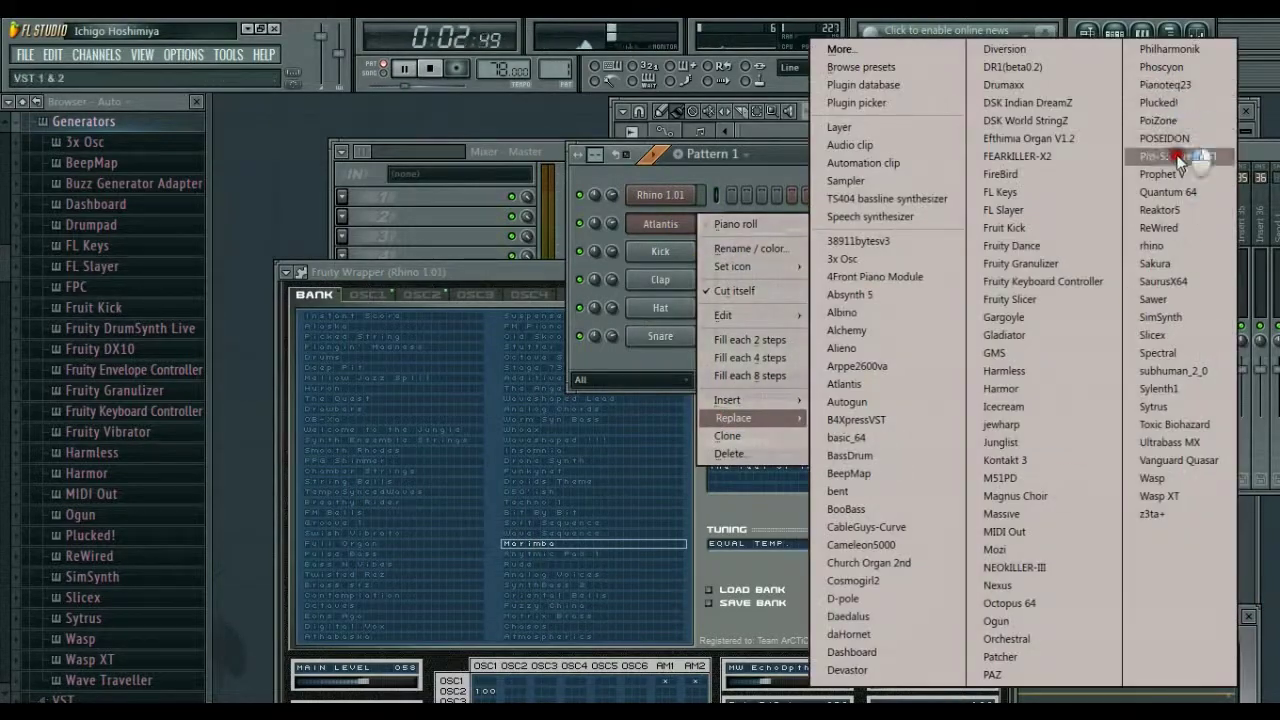